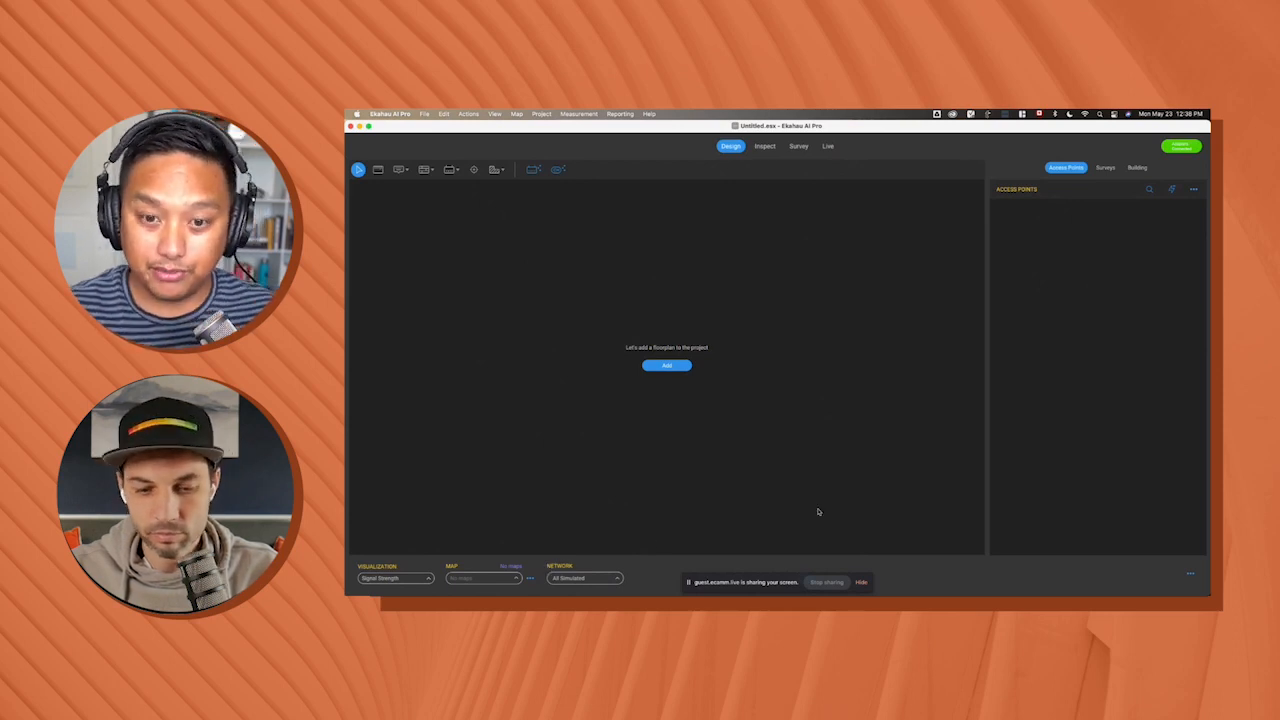
# Review the shared visualization options and the available network choices of the empty project
pyautogui.click(1189, 577)
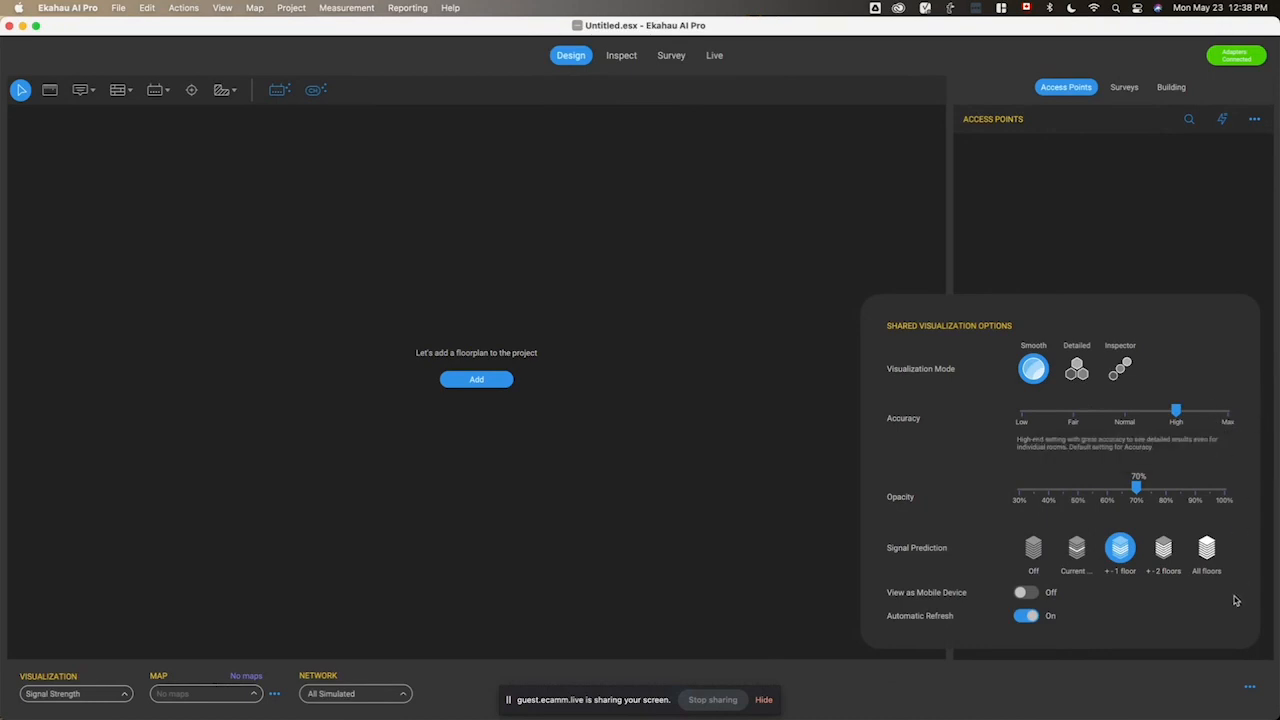
pyautogui.click(1227, 680)
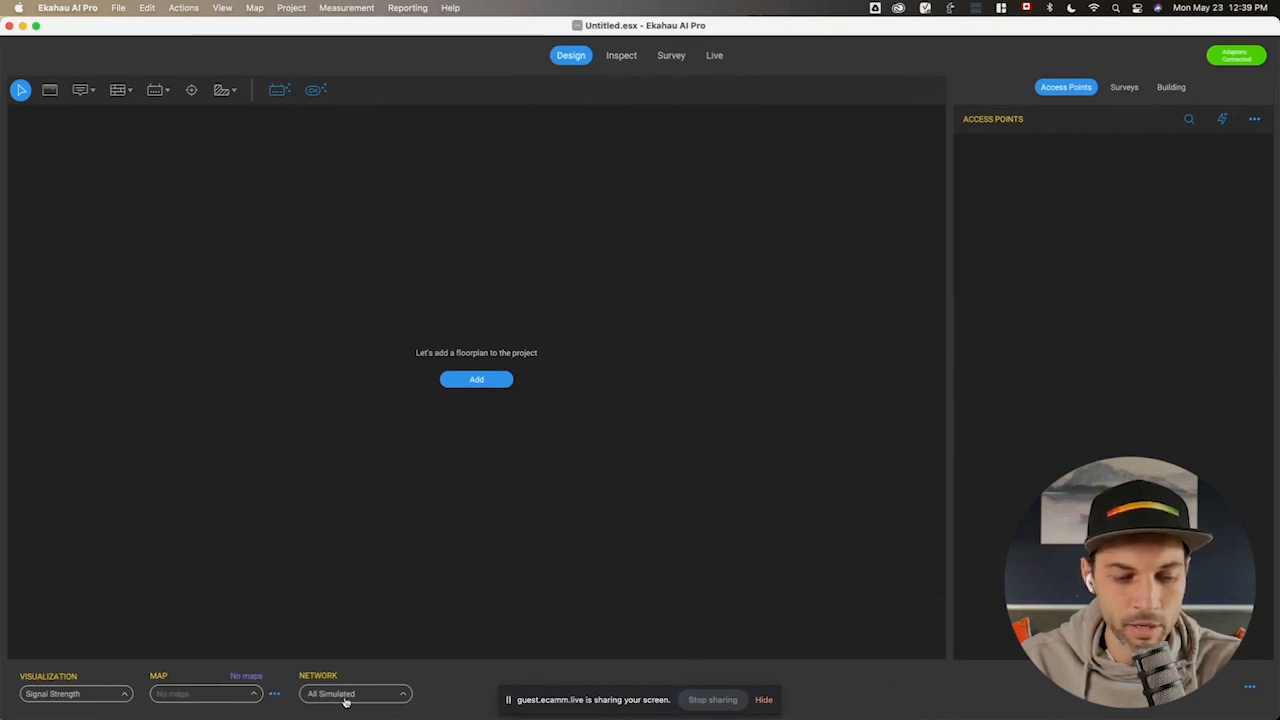
pyautogui.click(395, 694)
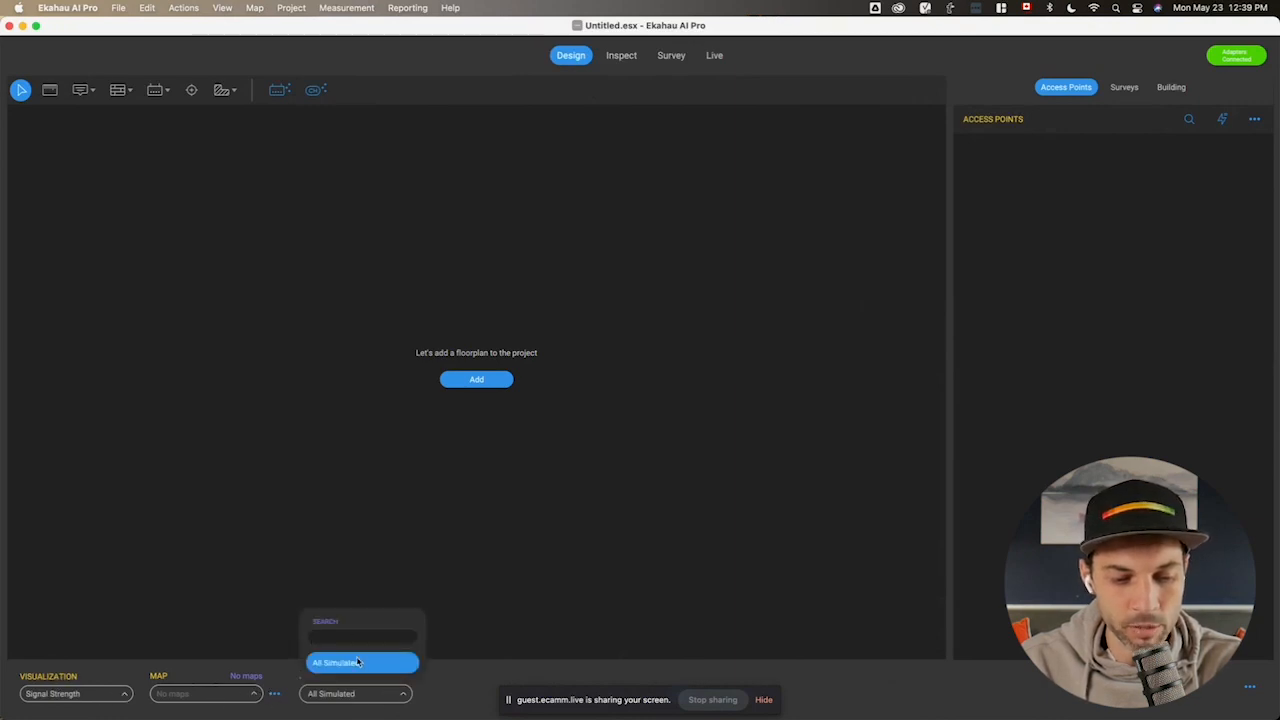
pyautogui.click(367, 697)
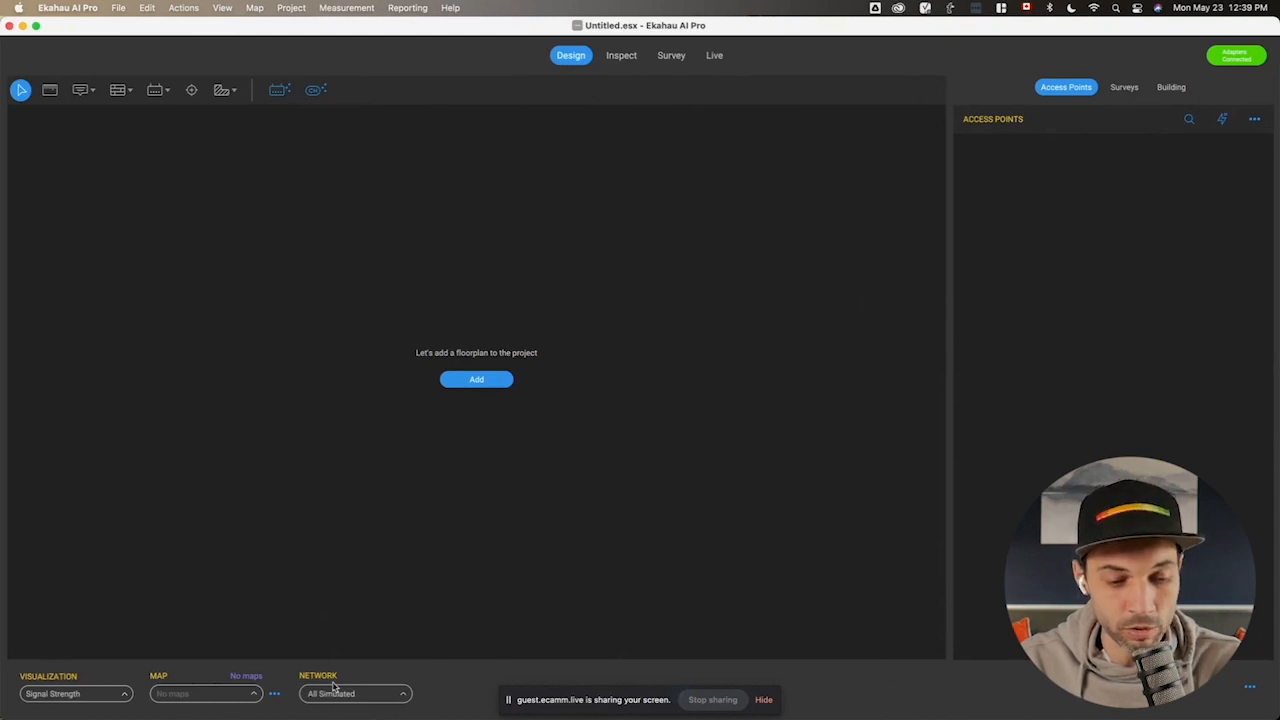
pyautogui.click(1247, 690)
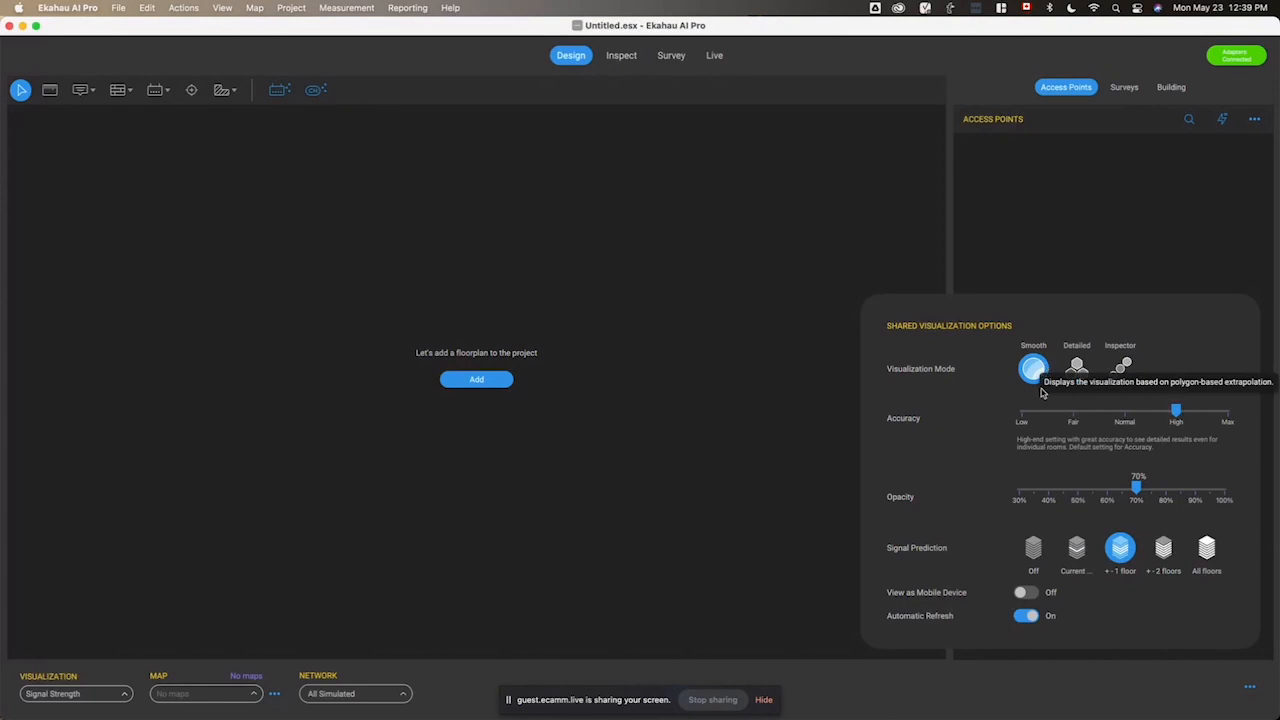
pyautogui.click(1250, 688)
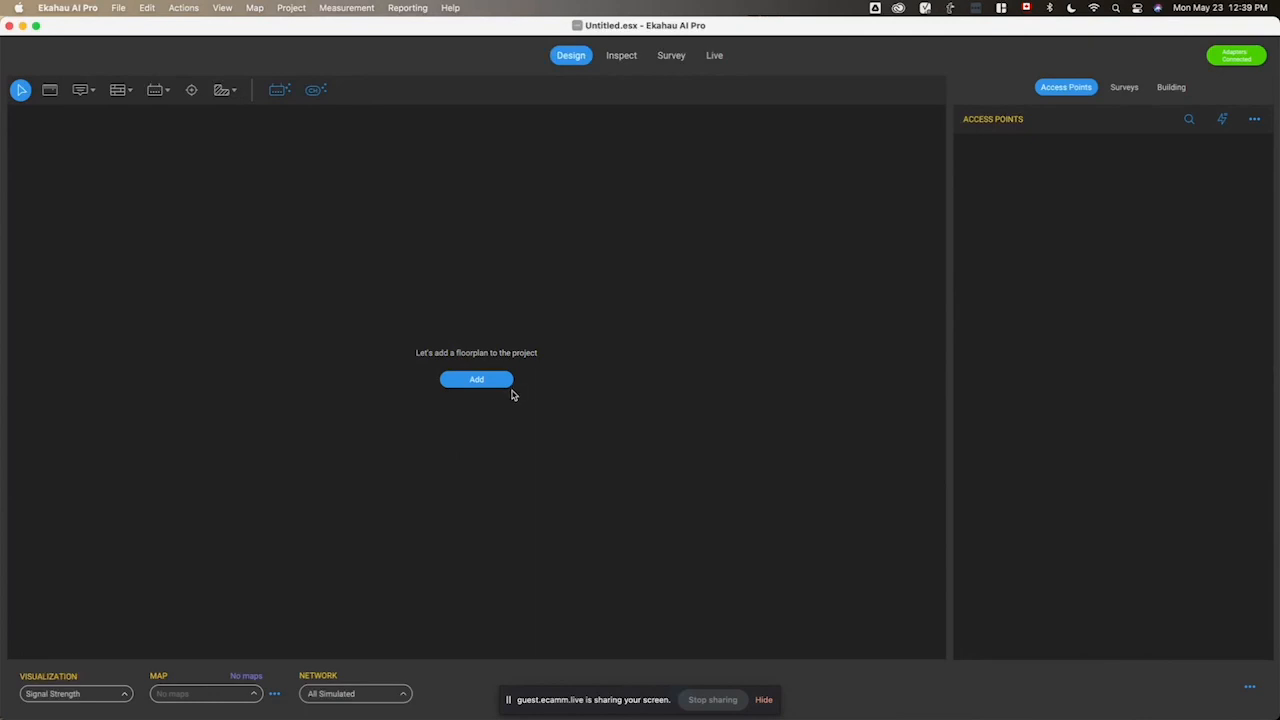
# Open the existing project file cts-demo.esx from the Floorplans folder
pyautogui.click(118, 9)
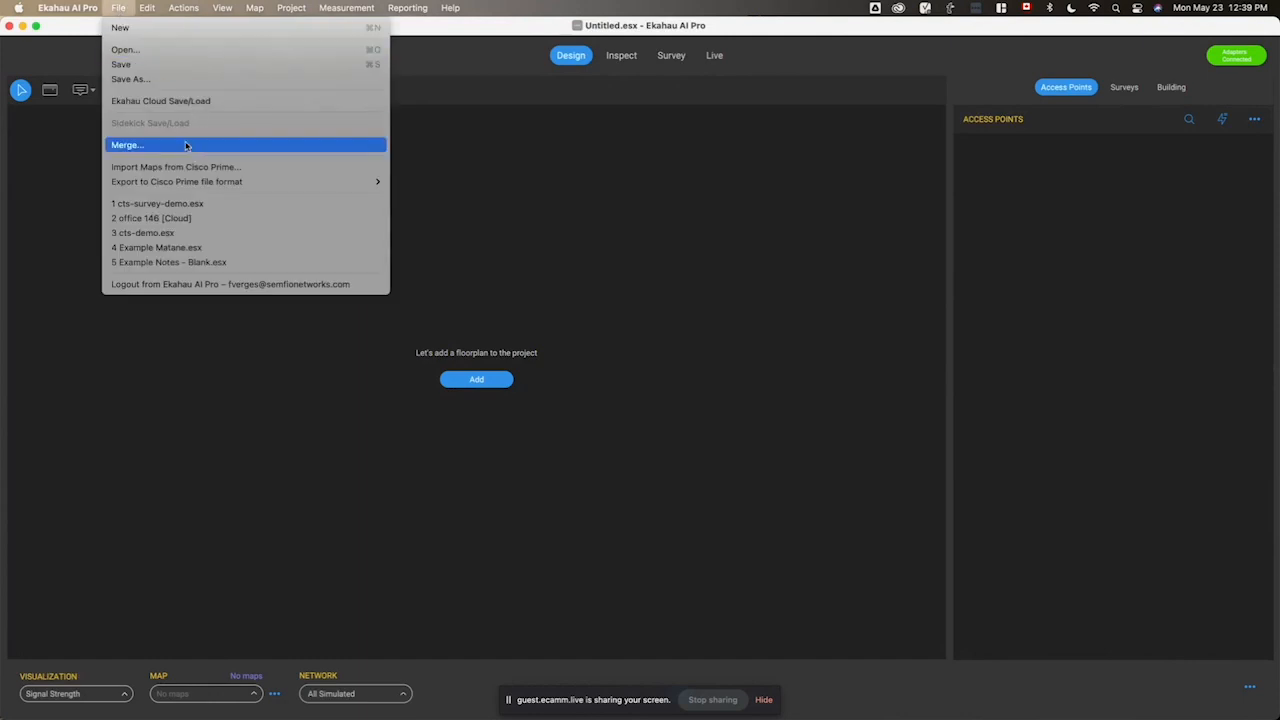
pyautogui.click(148, 50)
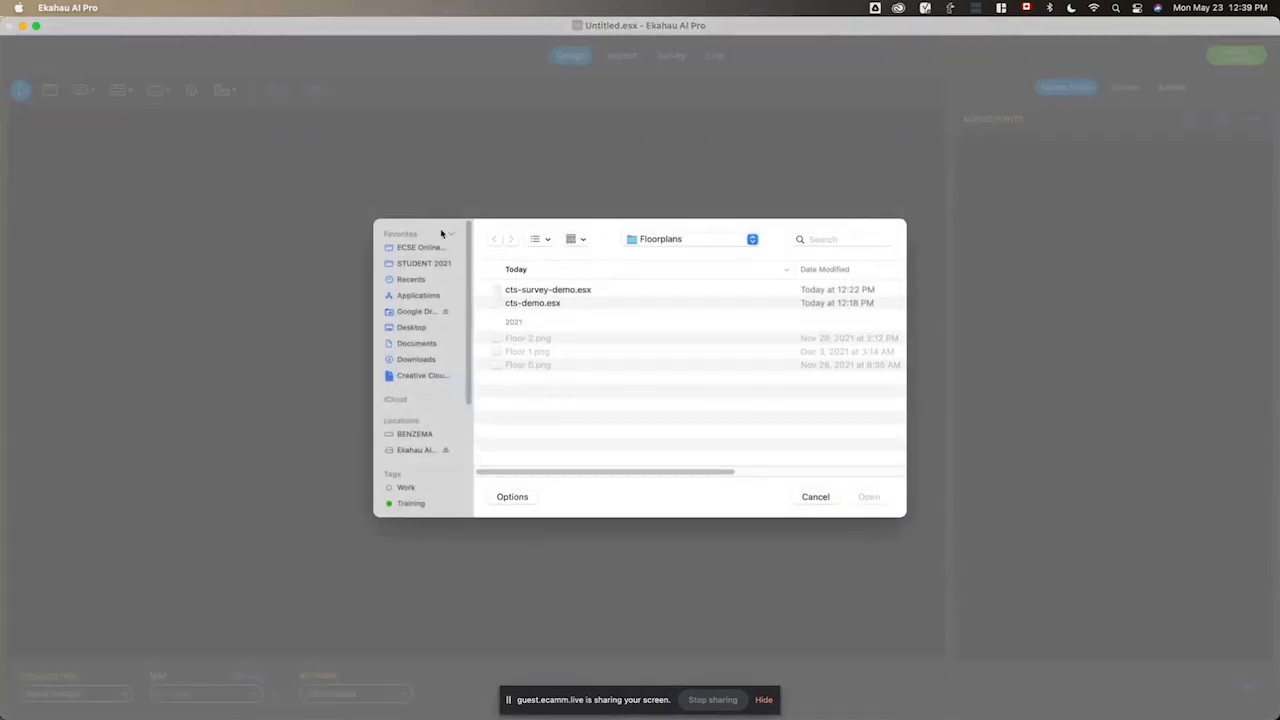
pyautogui.click(537, 303)
pyautogui.click(878, 498)
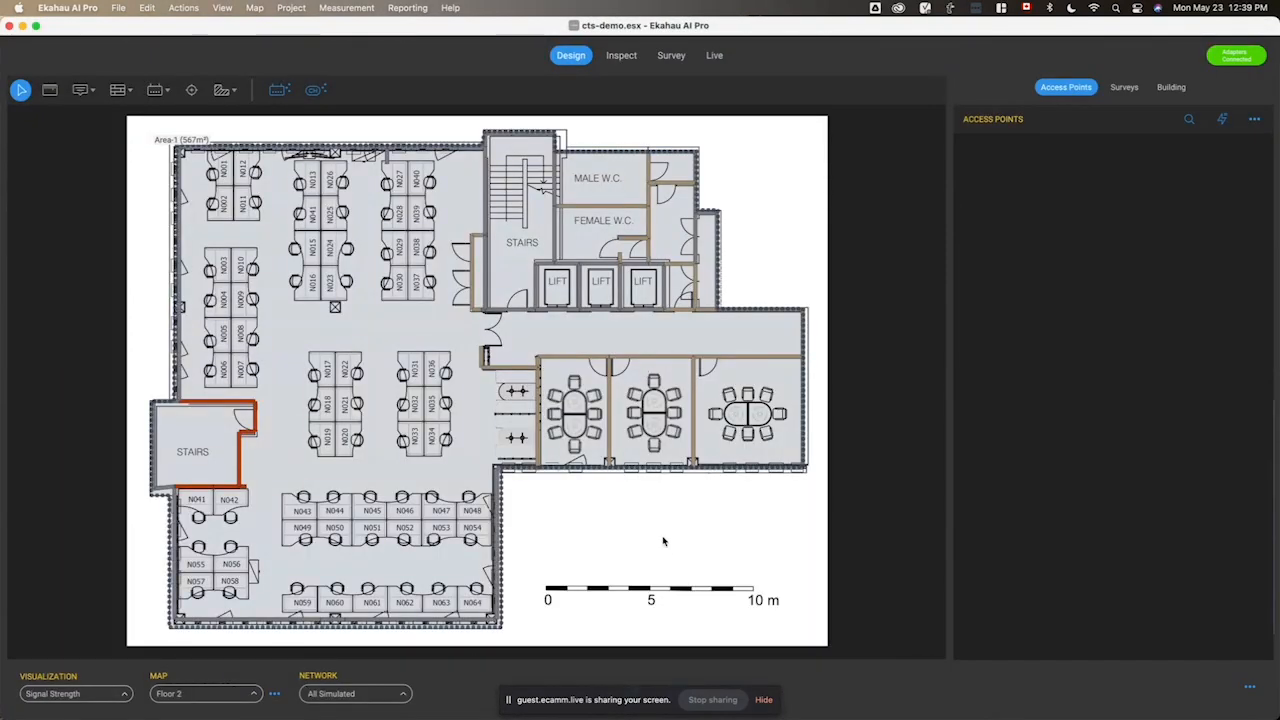
# Switch the map to Floor 0 and delete the concrete wall segment lying over the 10 m scale bar
pyautogui.click(205, 695)
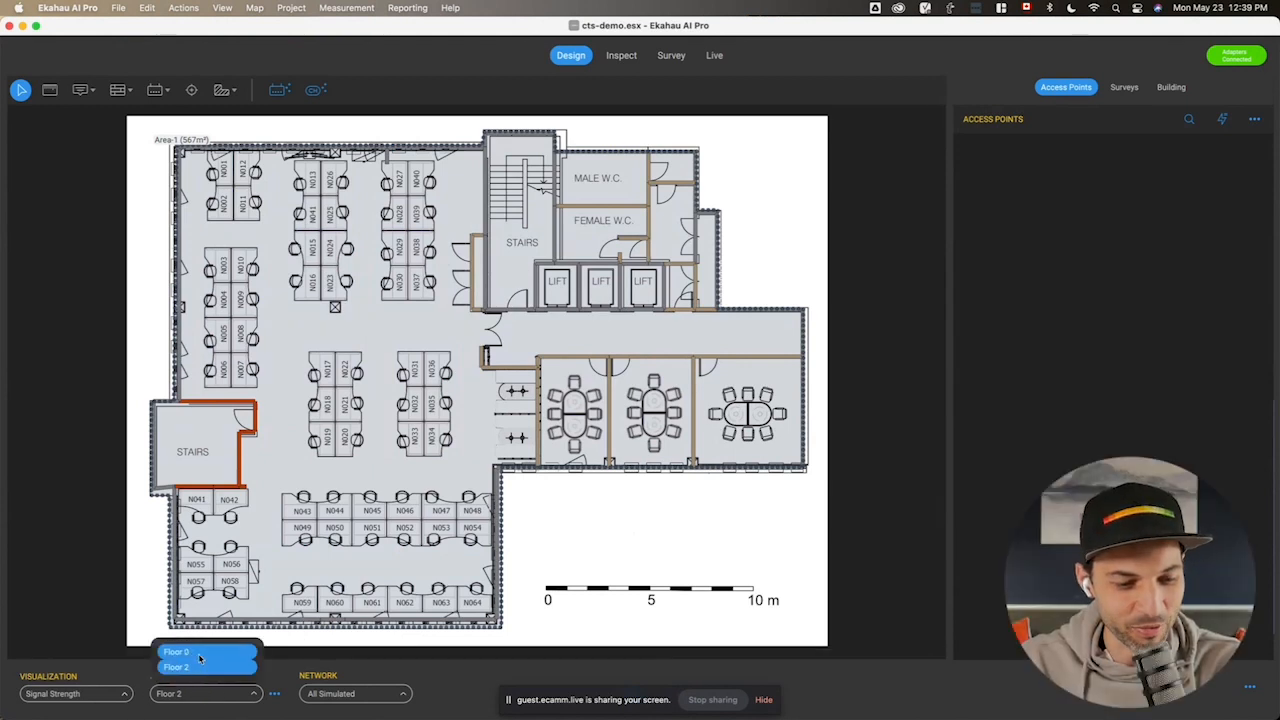
pyautogui.click(199, 652)
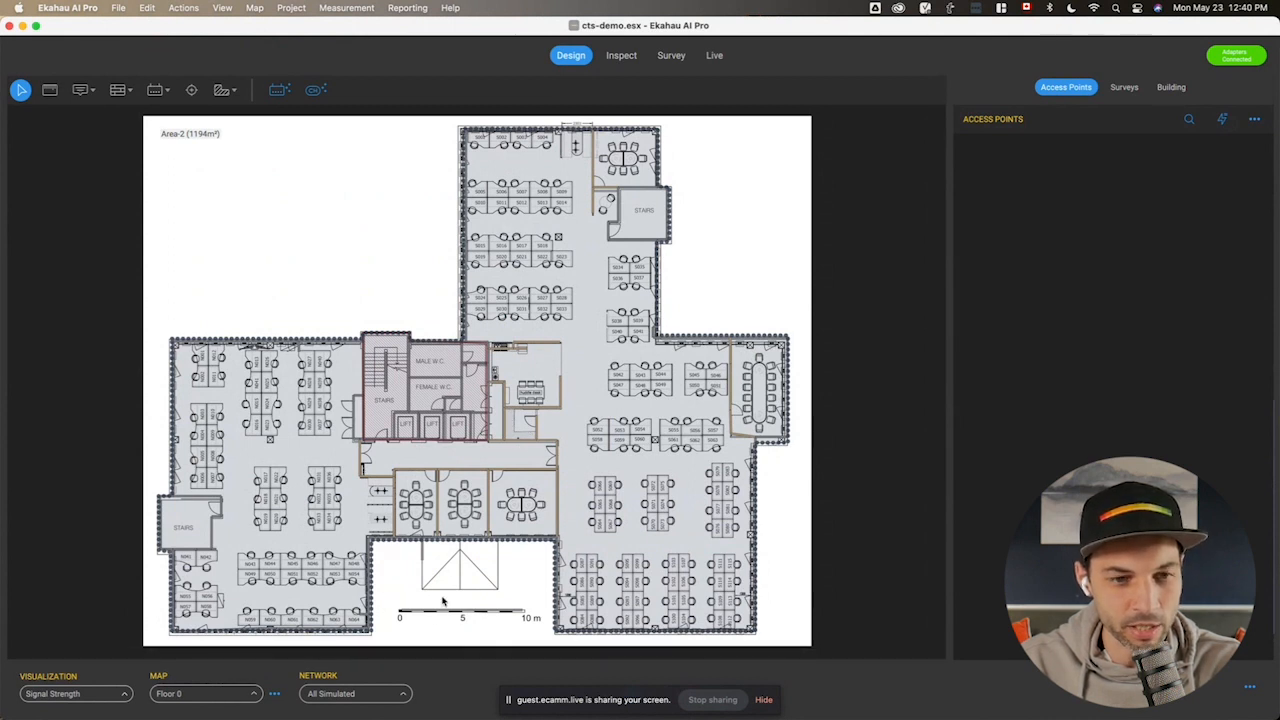
pyautogui.moveTo(398, 598); pyautogui.dragTo(532, 625)
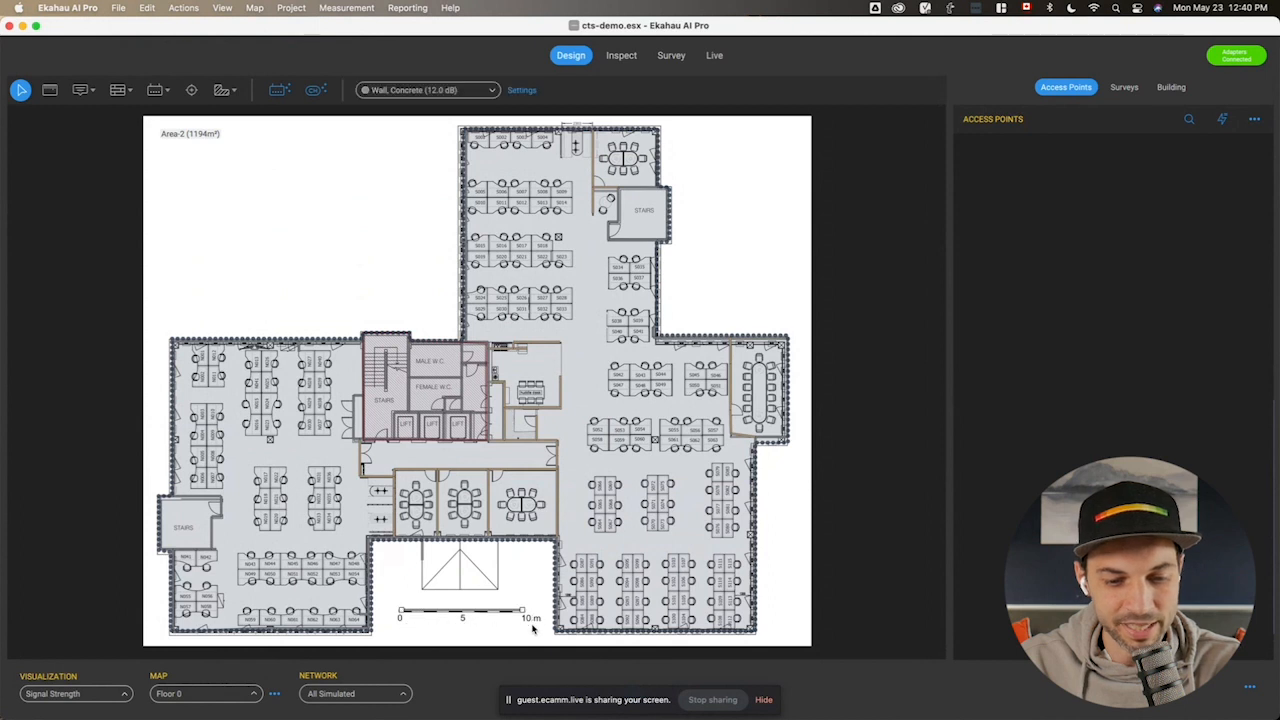
pyautogui.press('Delete')
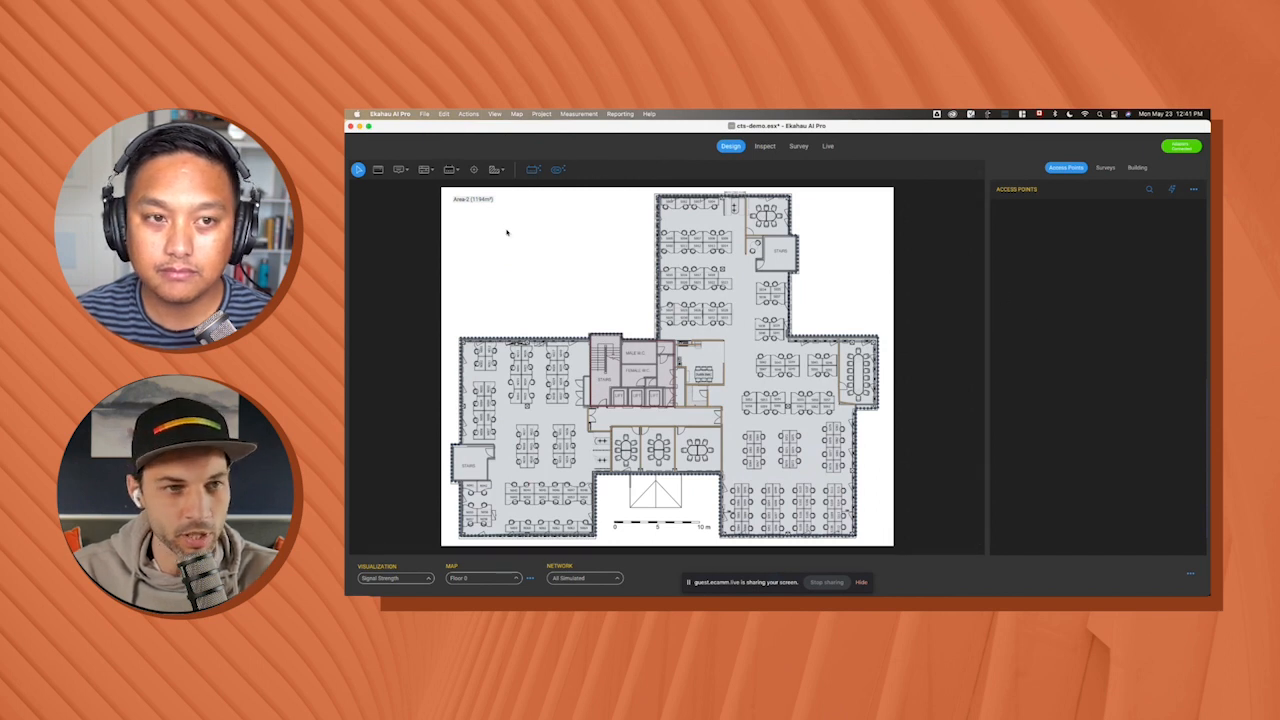
# Expand the Floor 0 map to fill the workspace and return to the normal layout
pyautogui.click(494, 114)
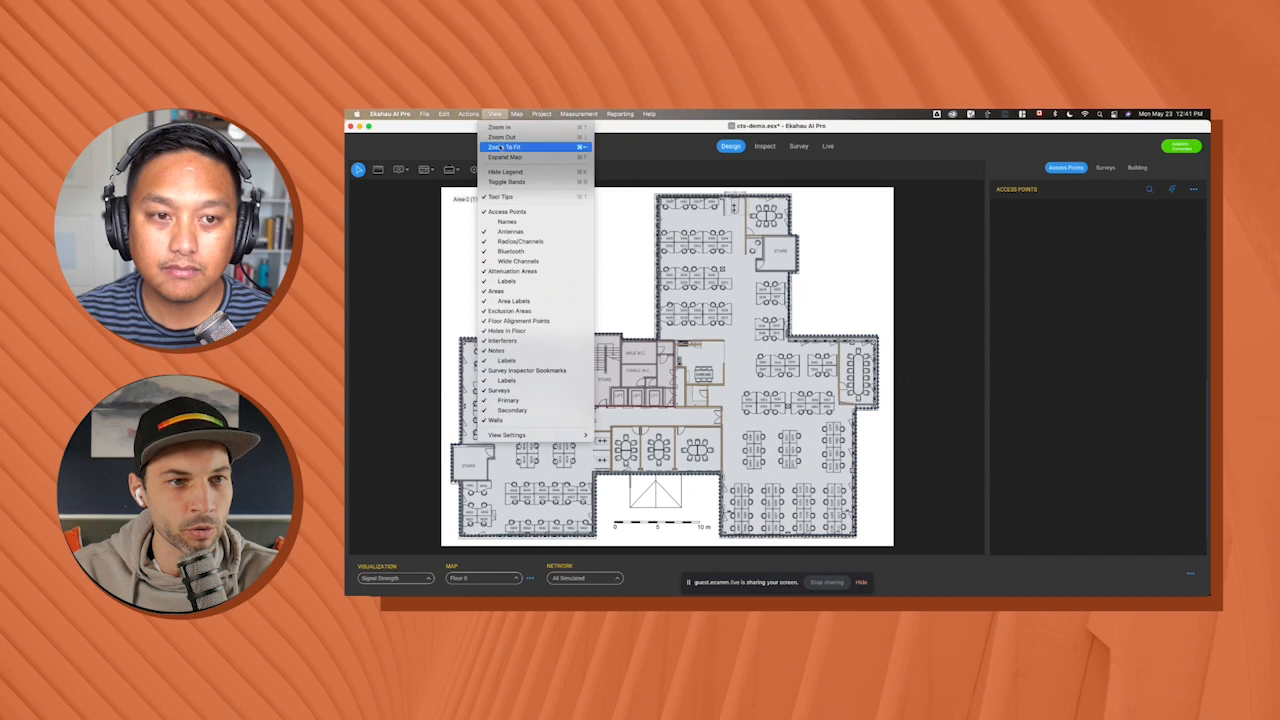
pyautogui.click(532, 160)
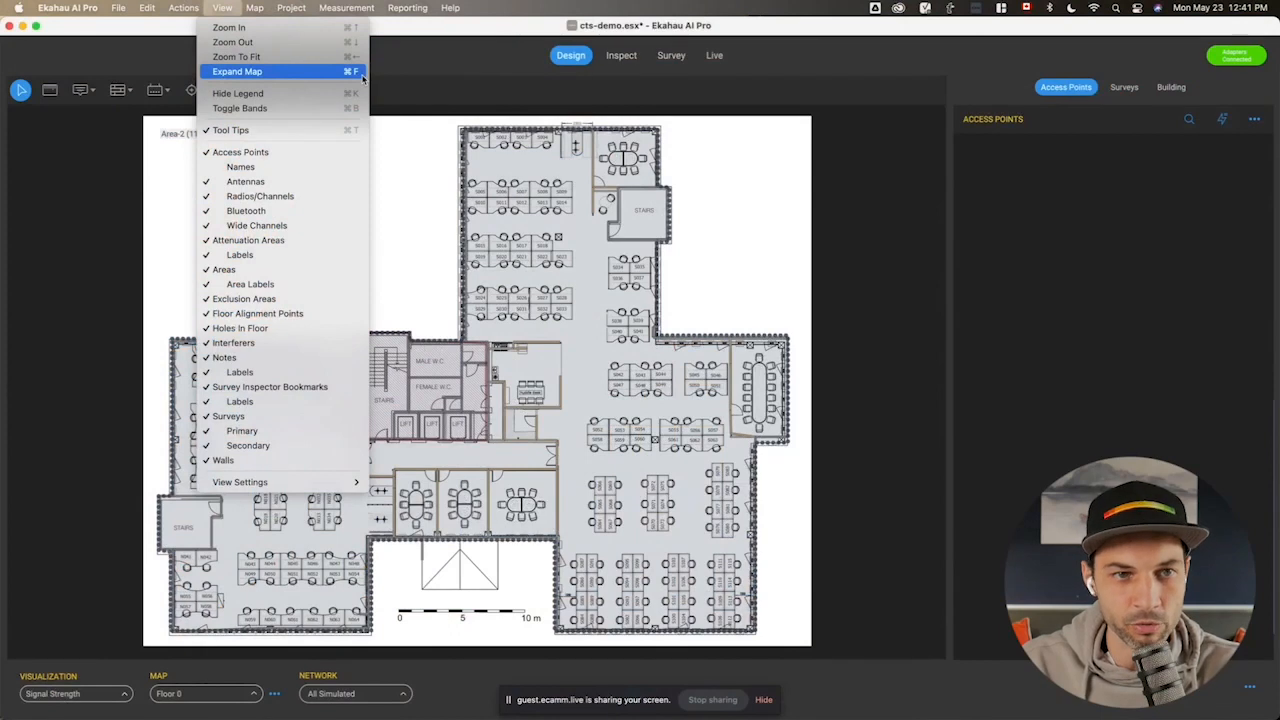
pyautogui.click(855, 214)
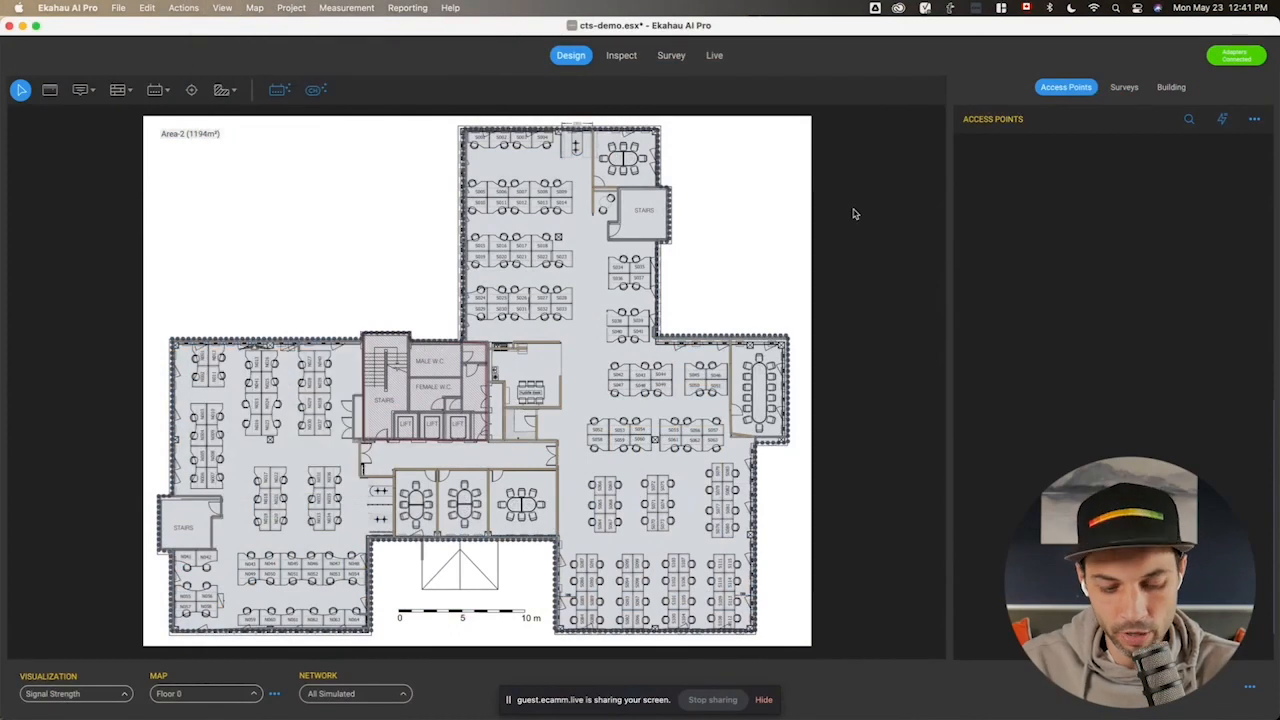
pyautogui.press('super+e')
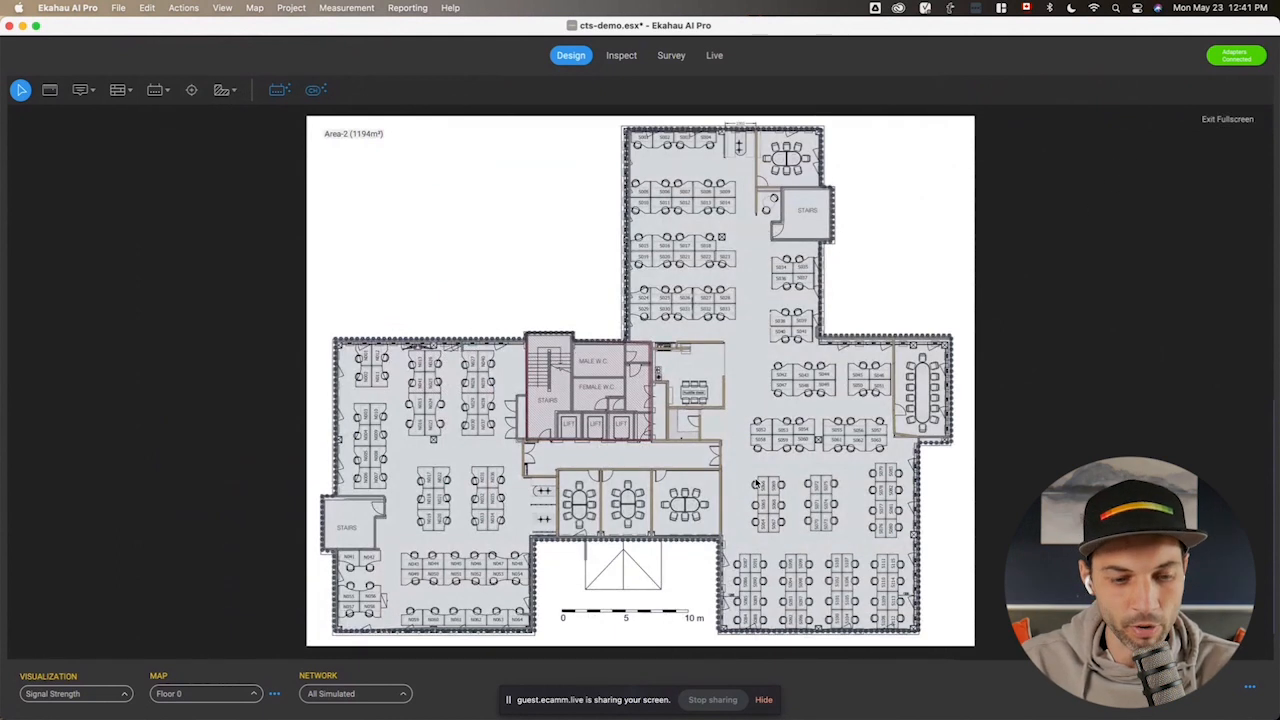
pyautogui.click(1228, 119)
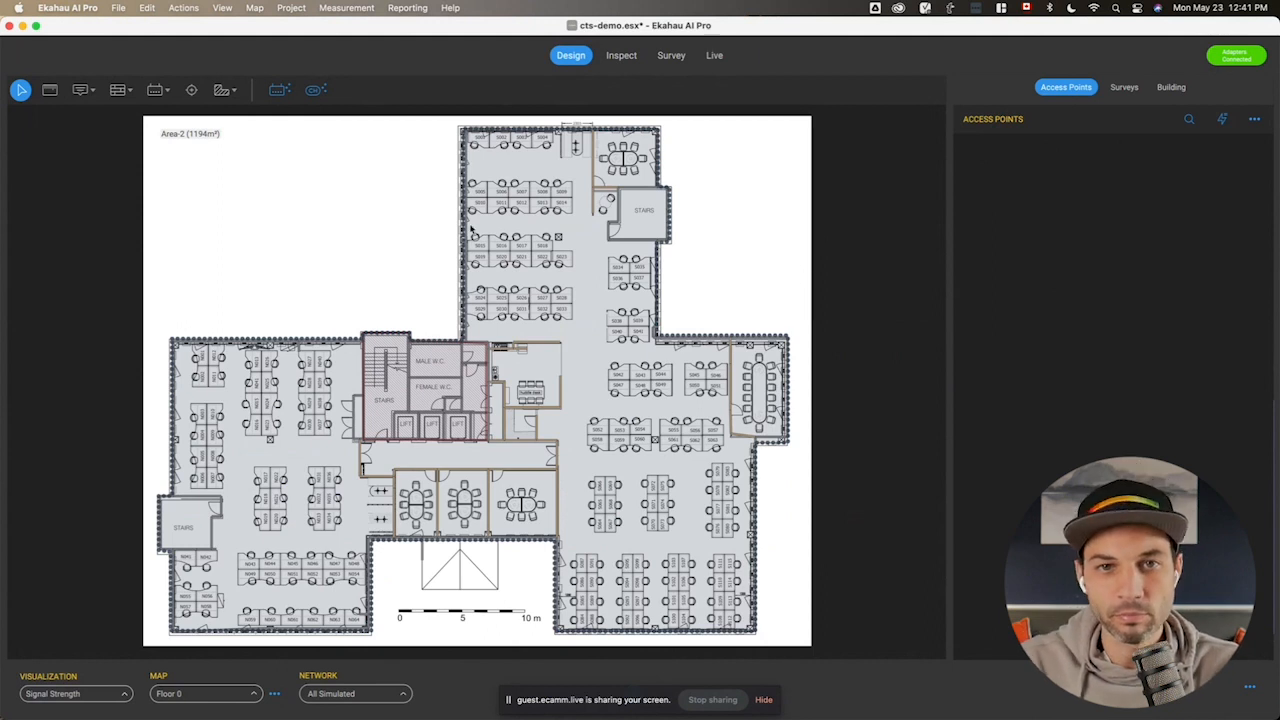
# Put the application window in full screen, and briefly expand the map before restoring the side panel
pyautogui.click(35, 27)
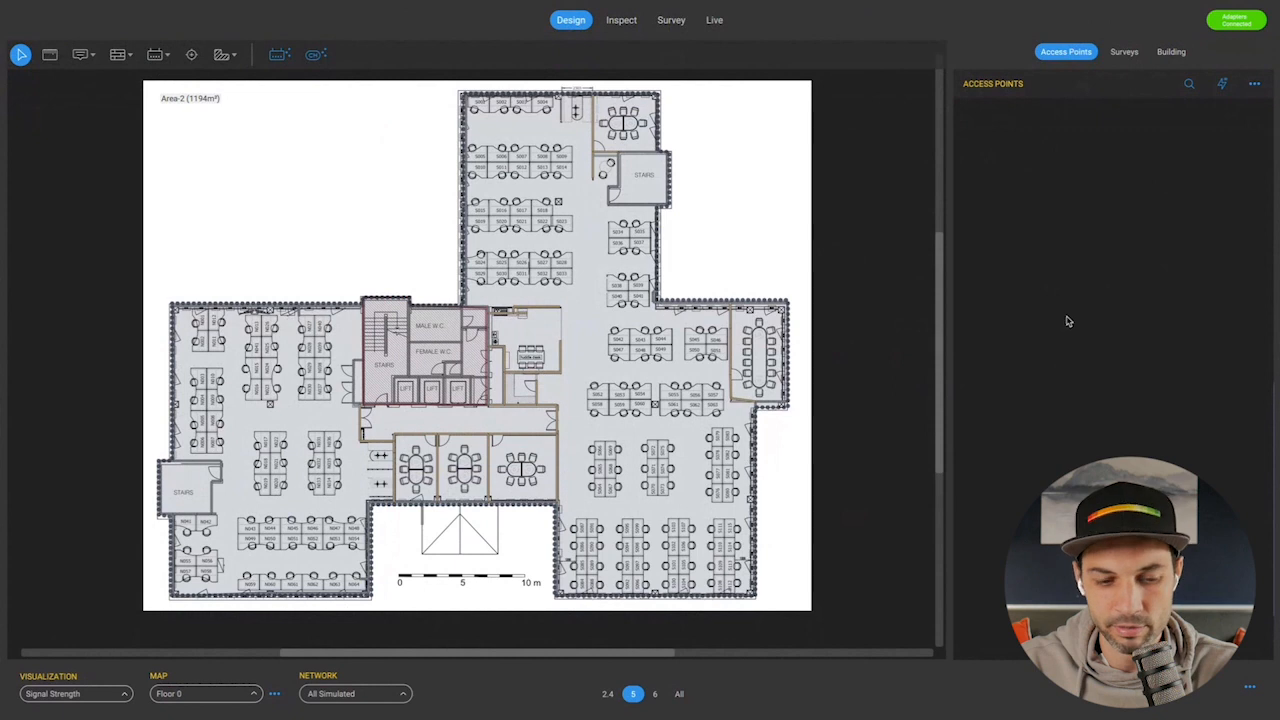
pyautogui.press('f')
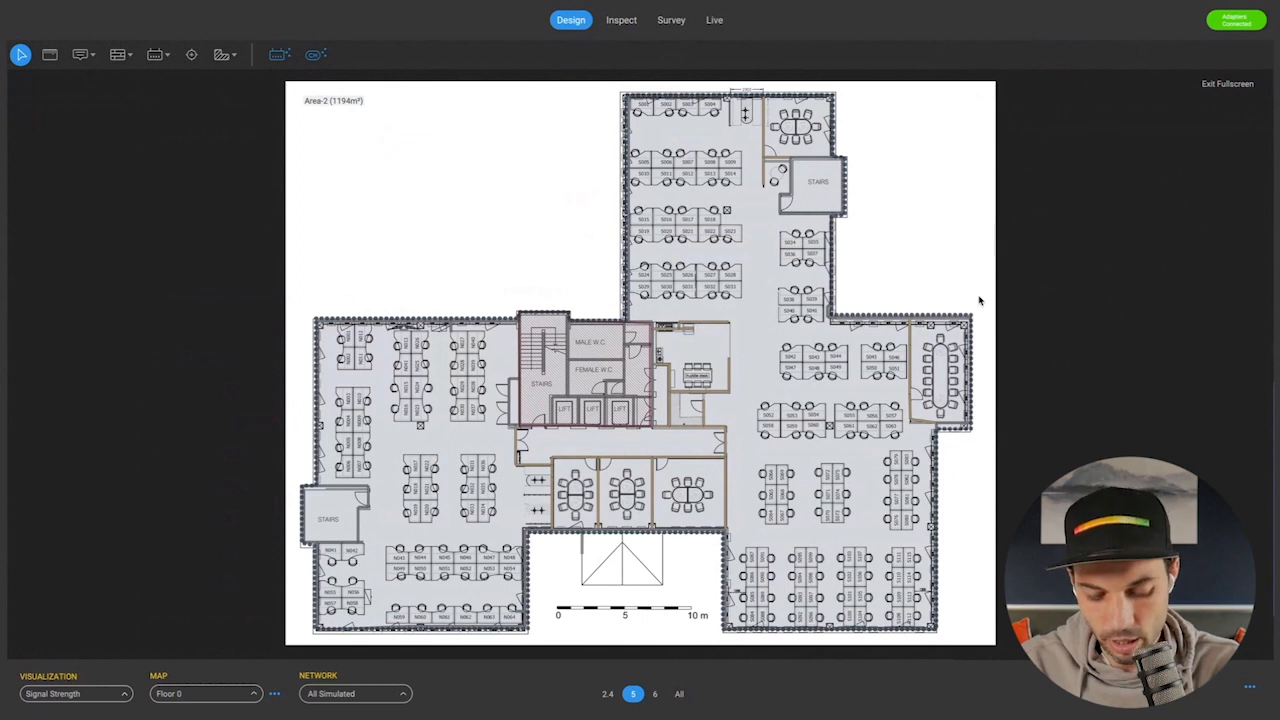
pyautogui.press('Escape')
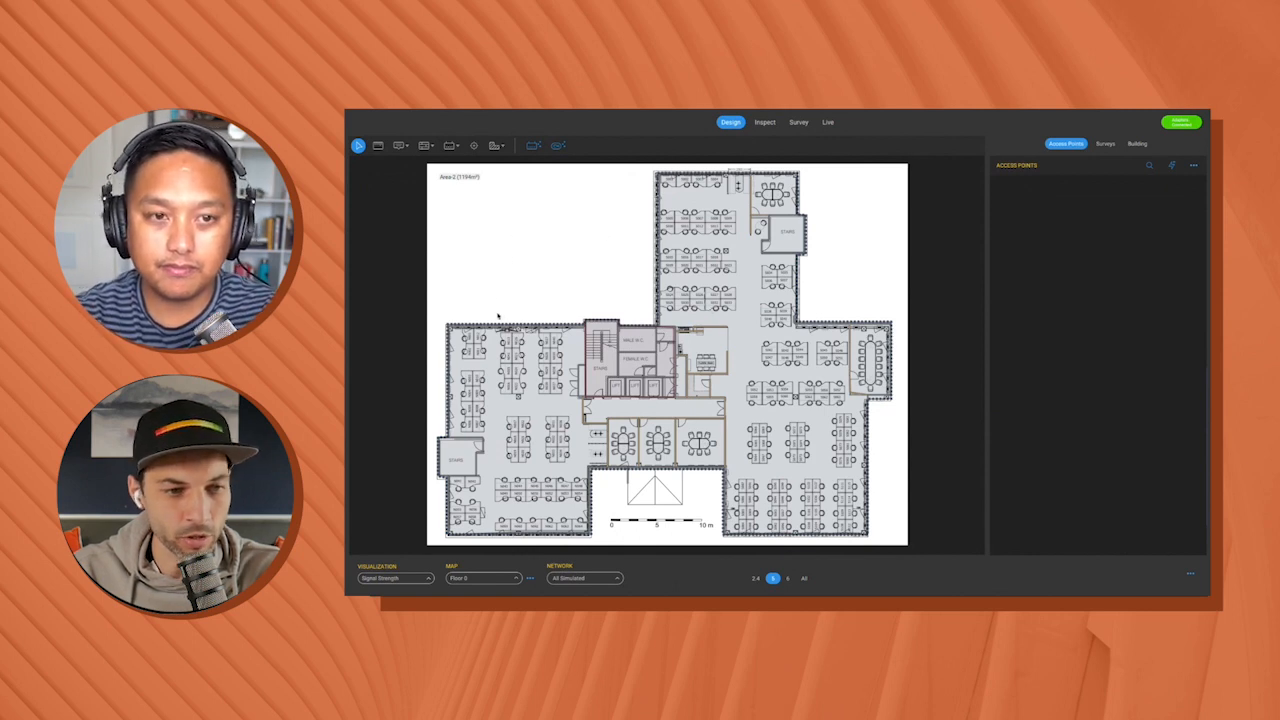
# Switch from the exclusion area tool to the Area Tool
pyautogui.click(499, 147)
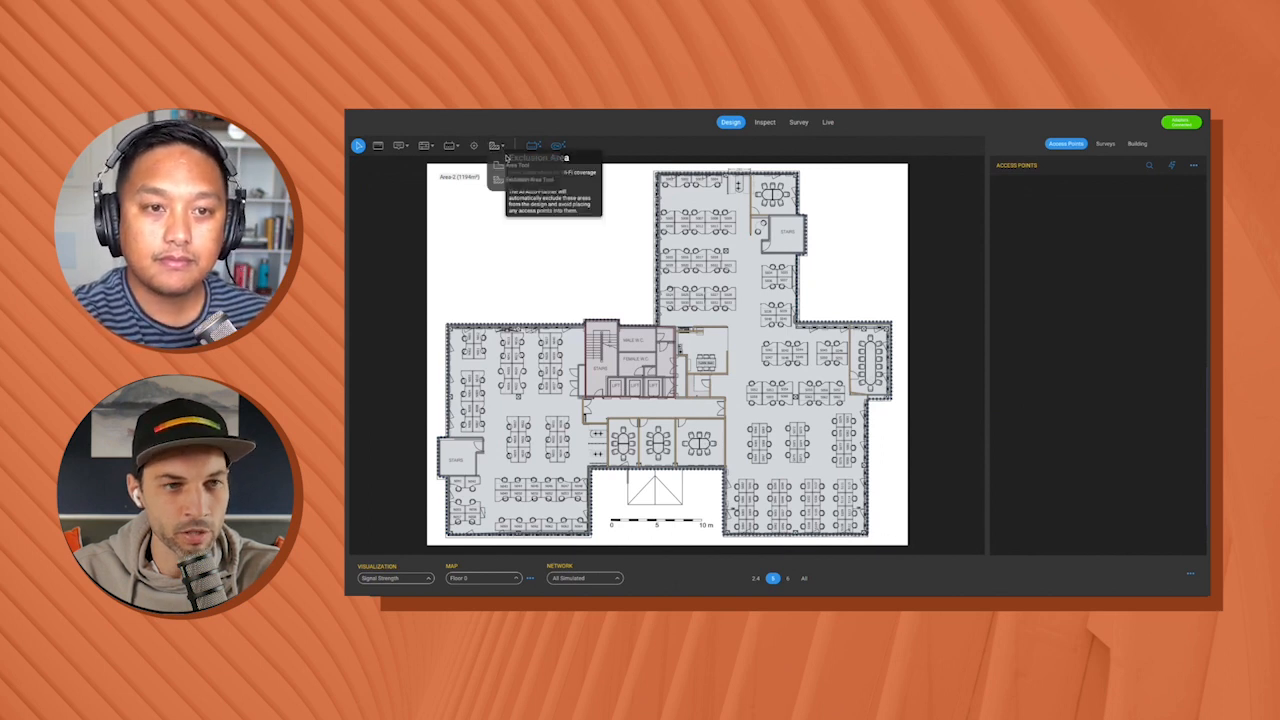
pyautogui.click(272, 86)
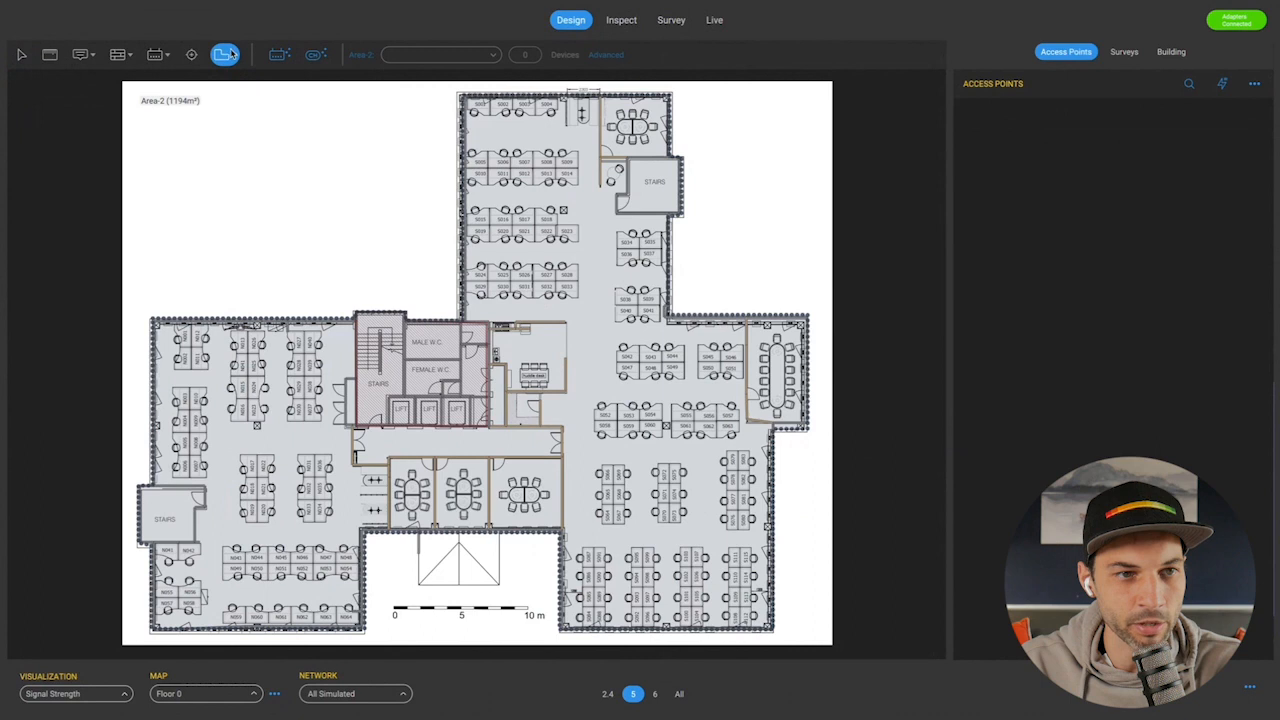
pyautogui.click(232, 54)
pyautogui.click(240, 100)
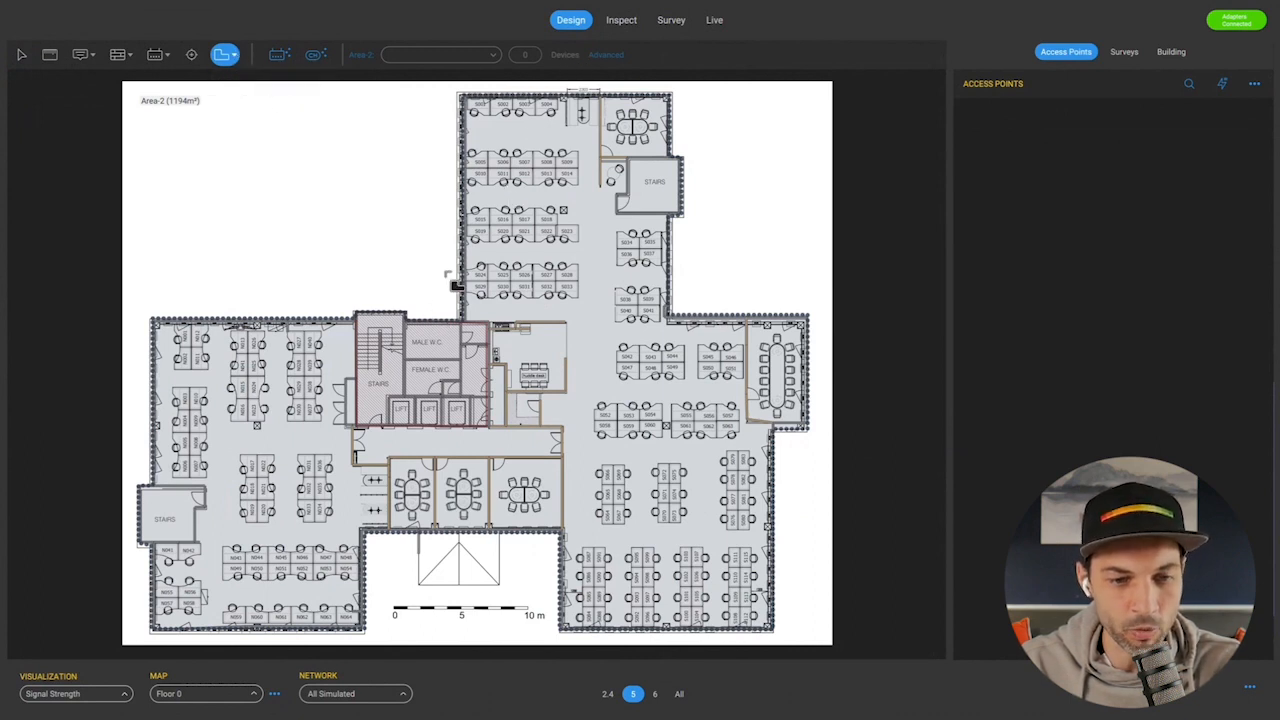
# Activate the Wall tool and choose Wall, Brick (10.0 dB) as the wall type
pyautogui.click(118, 55)
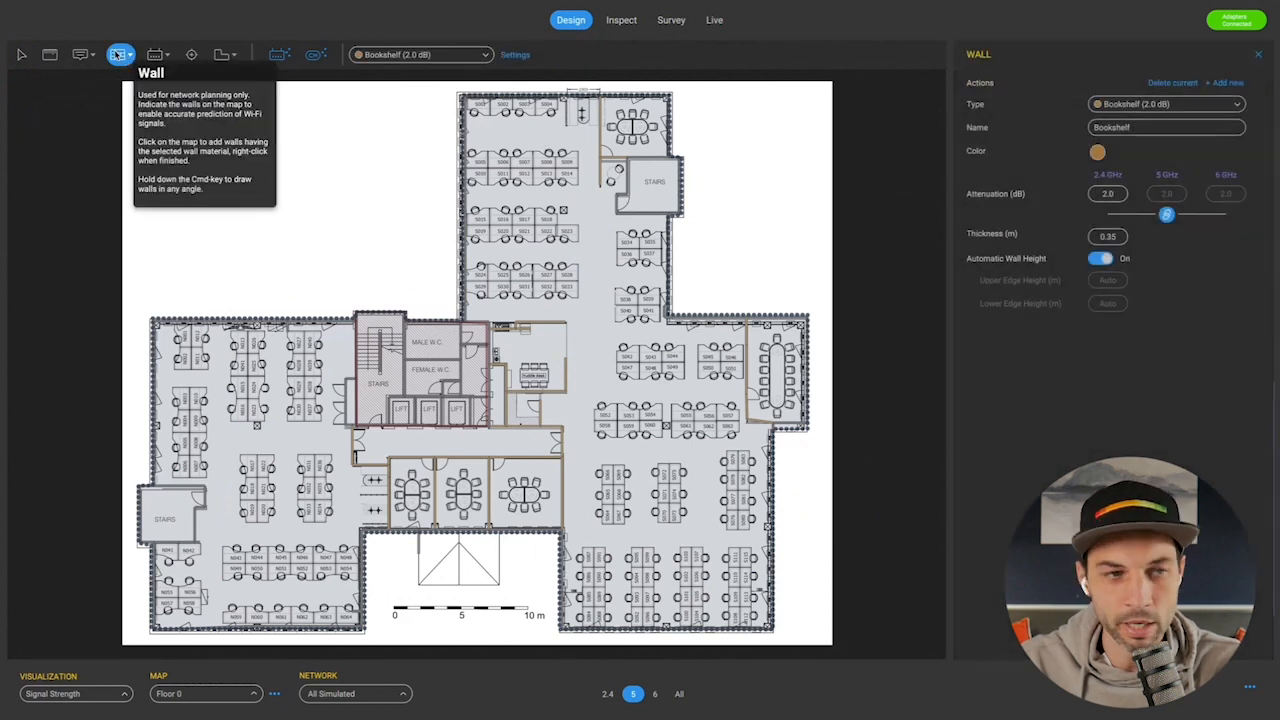
pyautogui.click(483, 56)
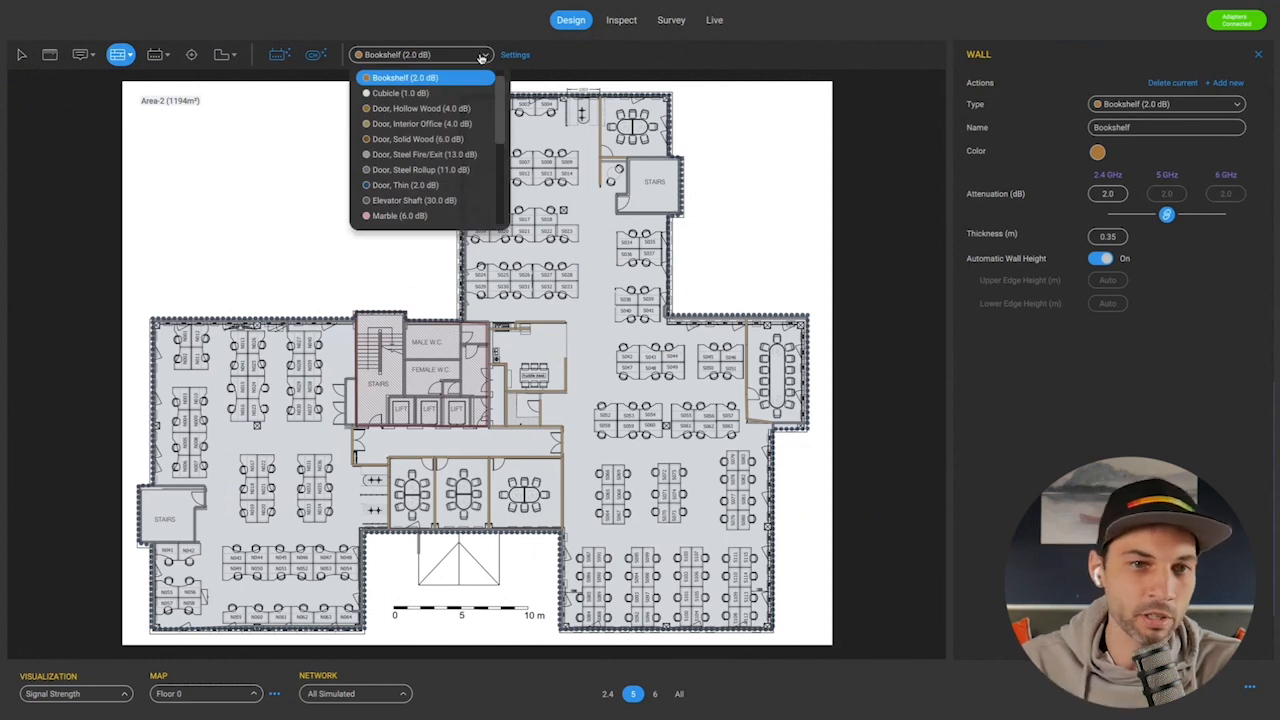
pyautogui.scroll(-5, 430, 110)
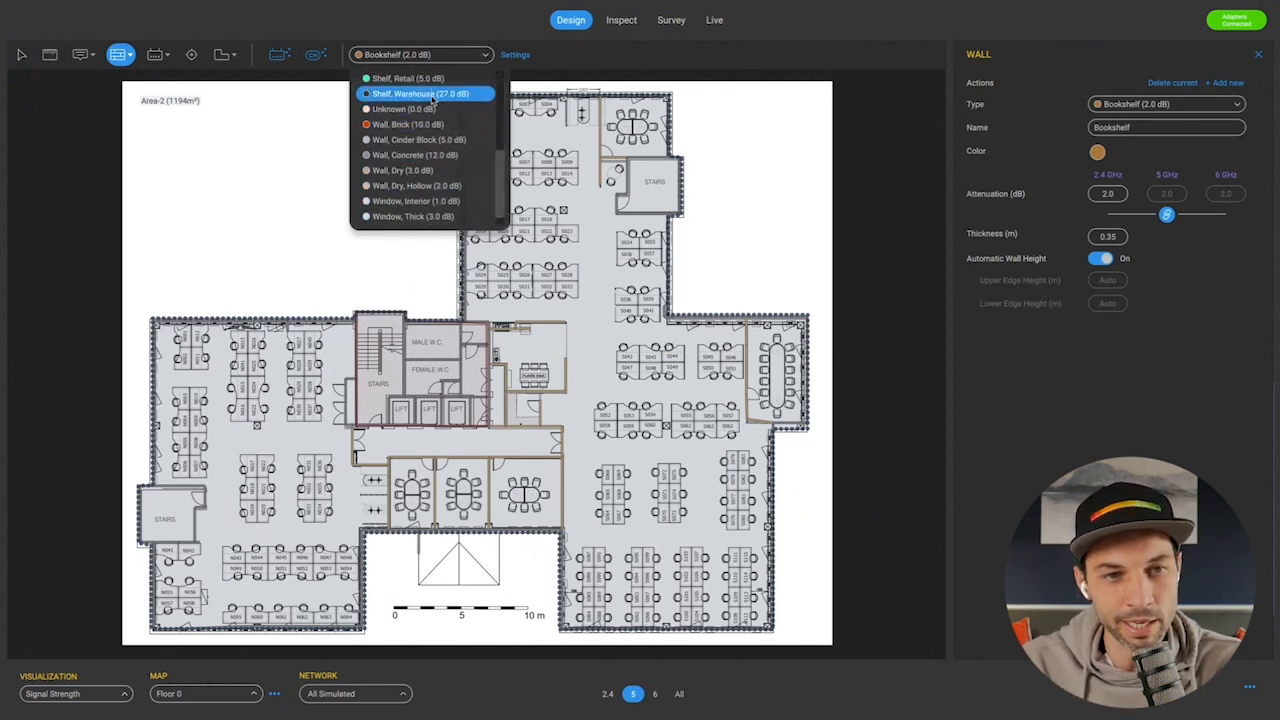
pyautogui.click(425, 124)
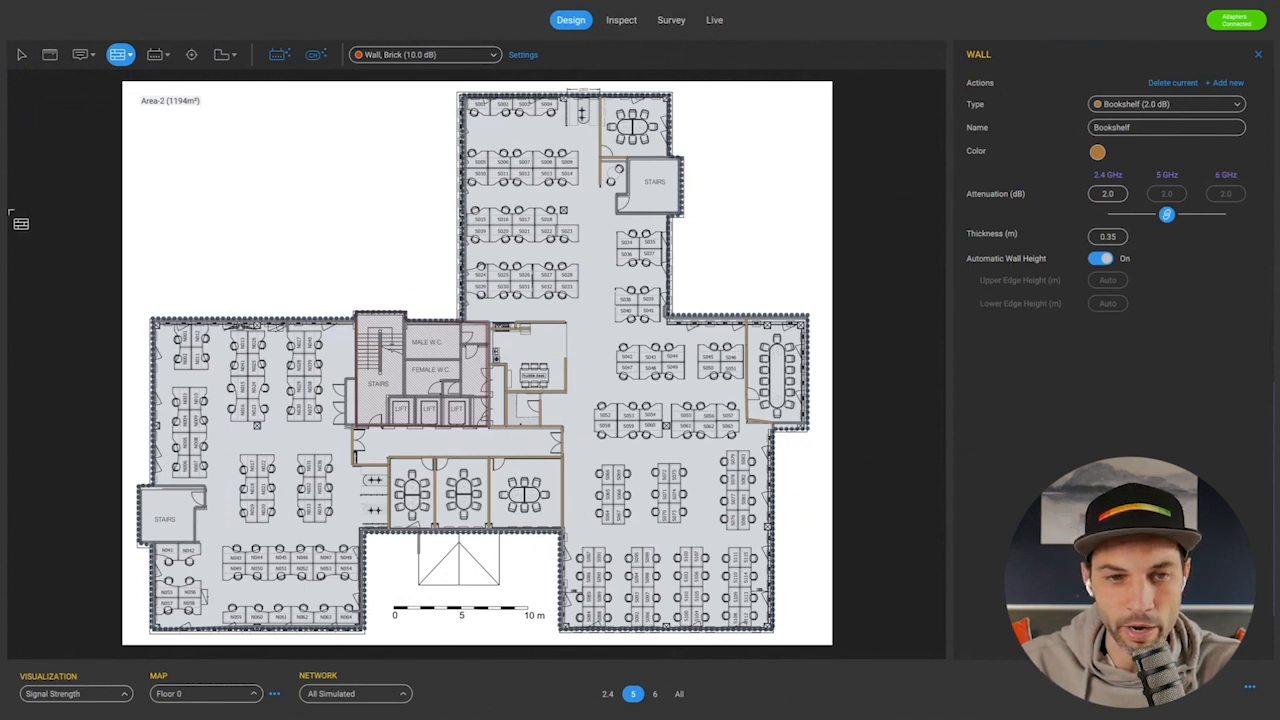
# Open the settings of the dry wall above the small kitchen, and unlink and relink its per-band attenuation values
pyautogui.click(21, 55)
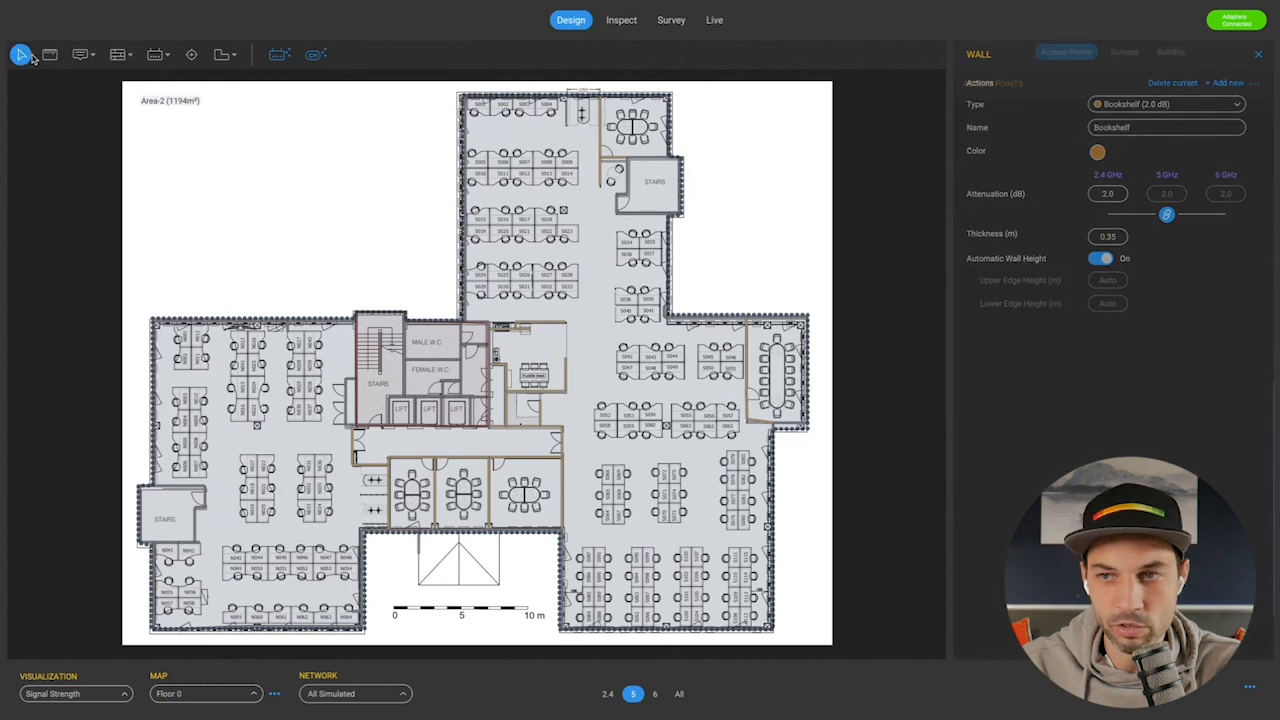
pyautogui.click(533, 327)
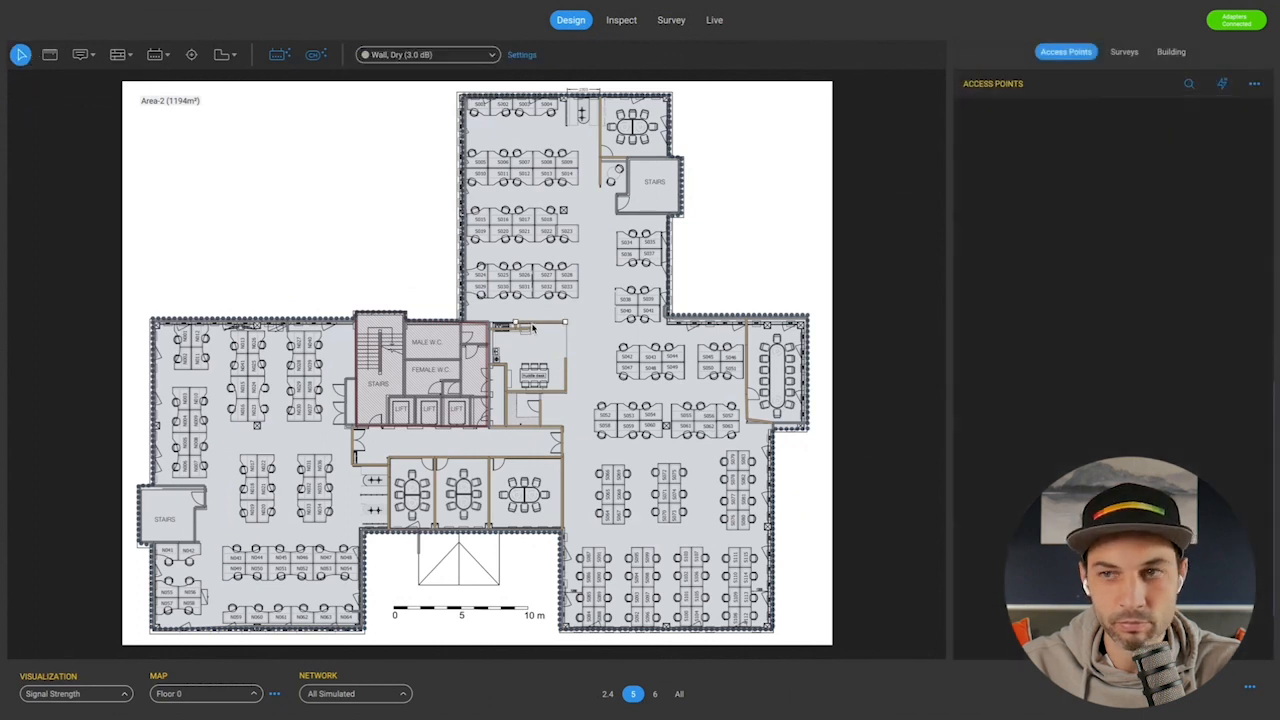
pyautogui.click(524, 56)
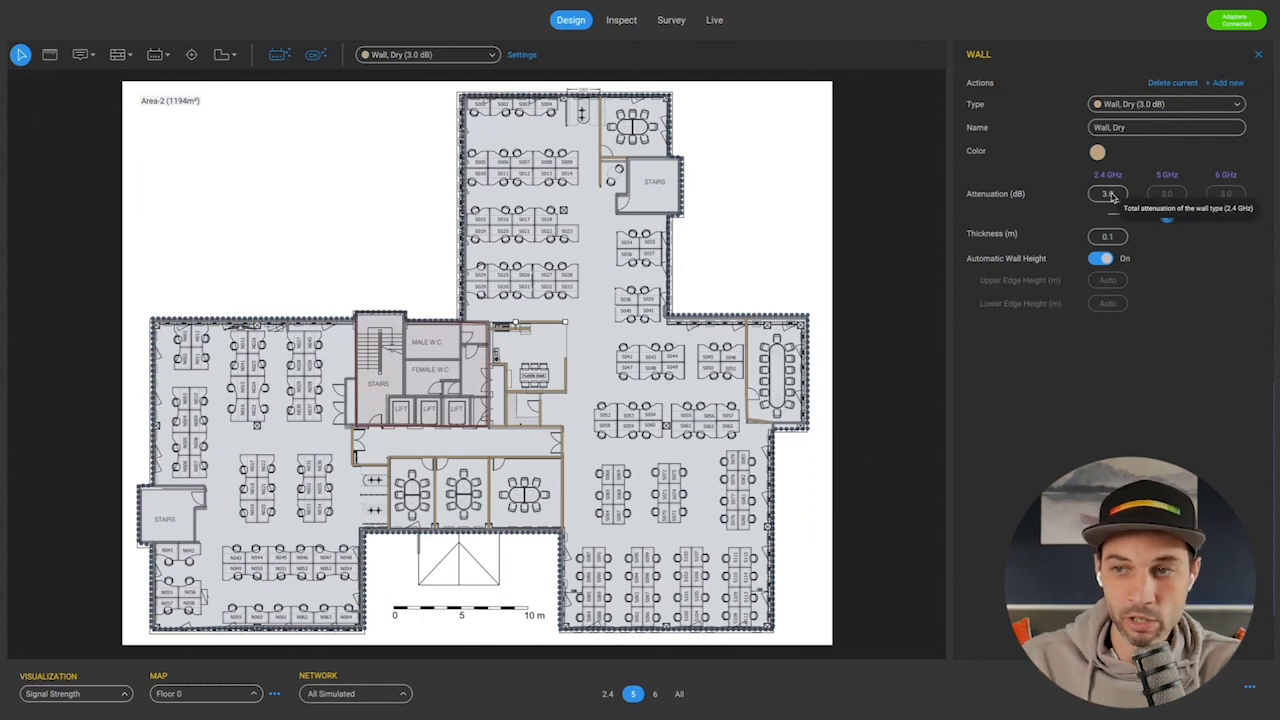
pyautogui.click(1164, 220)
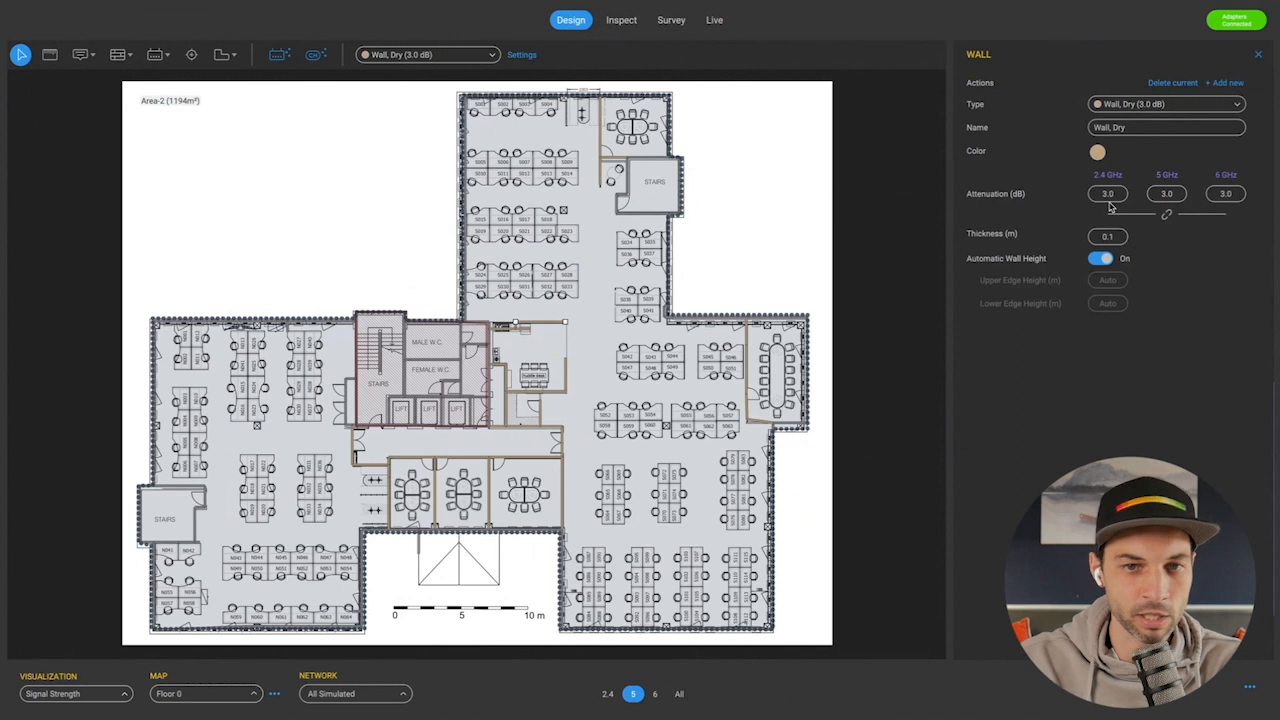
pyautogui.click(1168, 216)
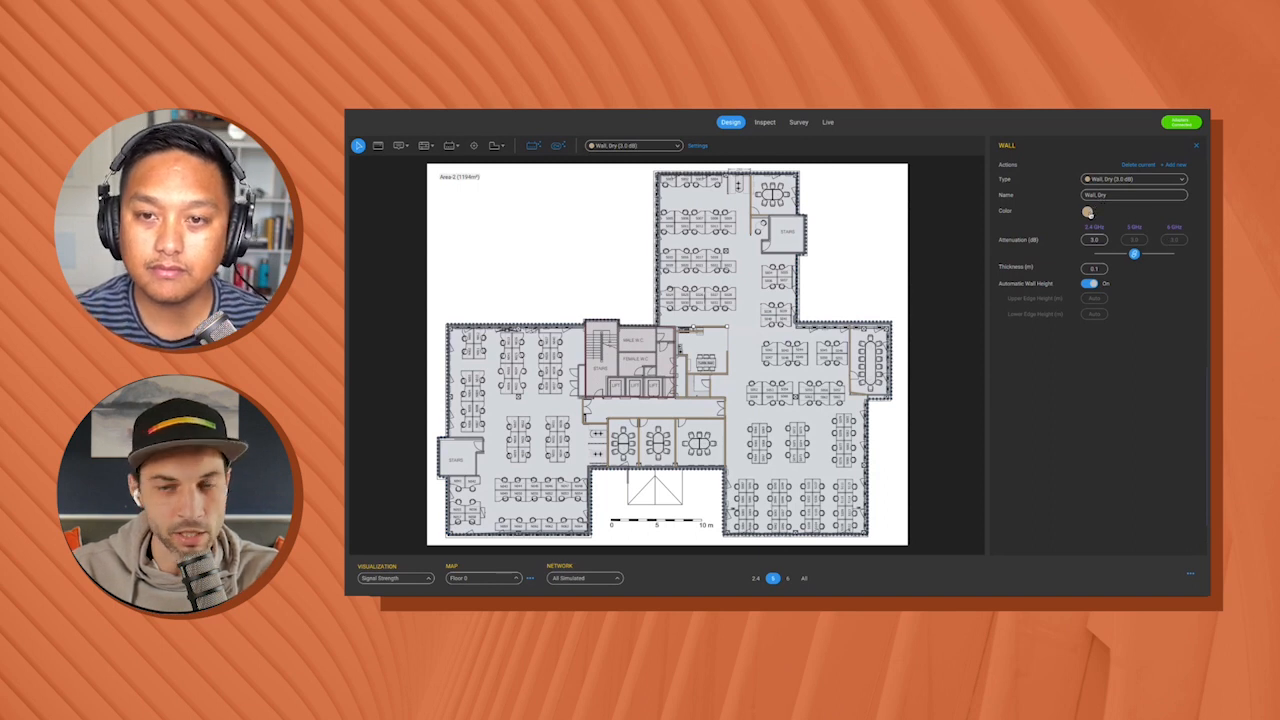
# Set the color of the Wall, Dry type to bright pink
pyautogui.click(1087, 212)
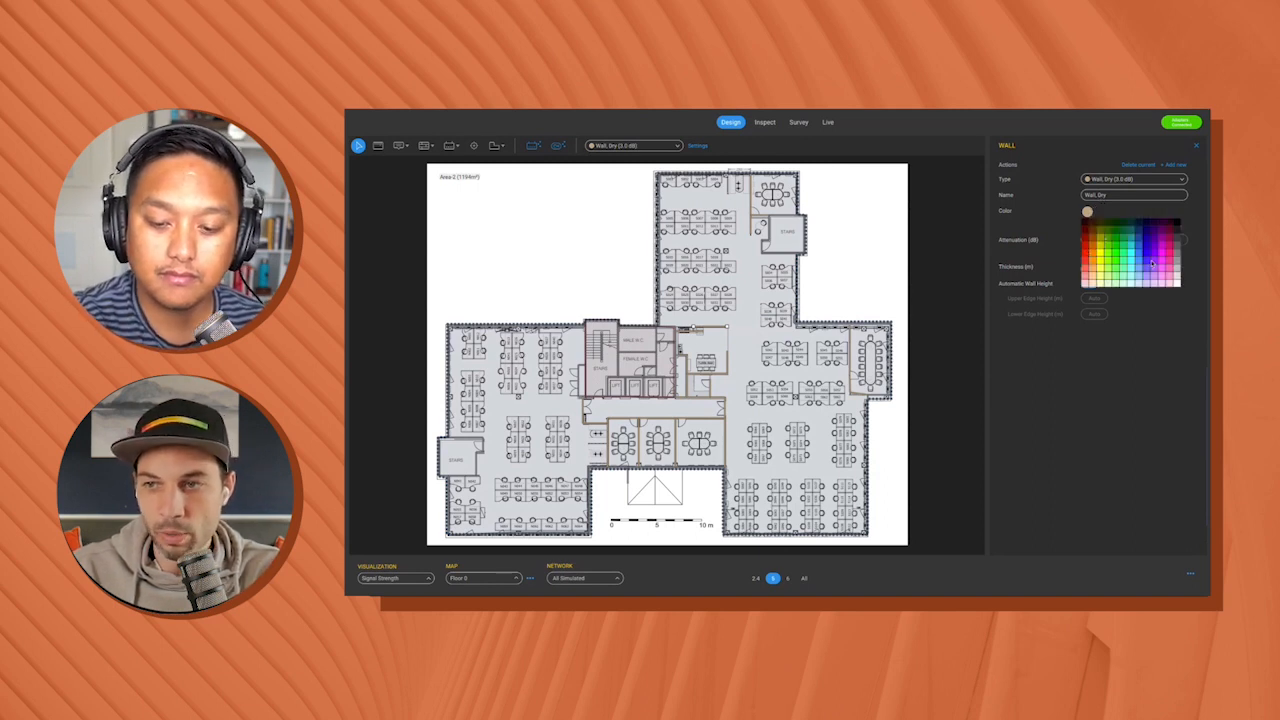
pyautogui.click(1168, 256)
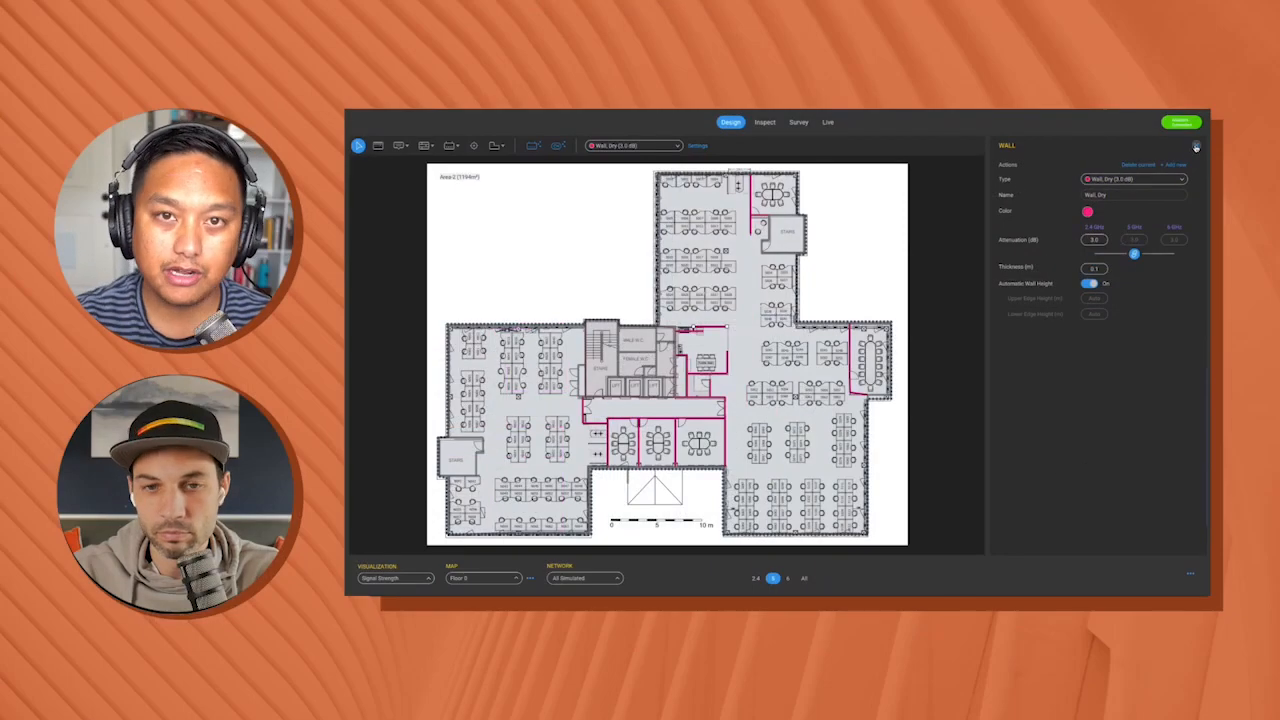
# Close the wall type settings and clear the wall and area selections on the floor plan
pyautogui.click(1196, 147)
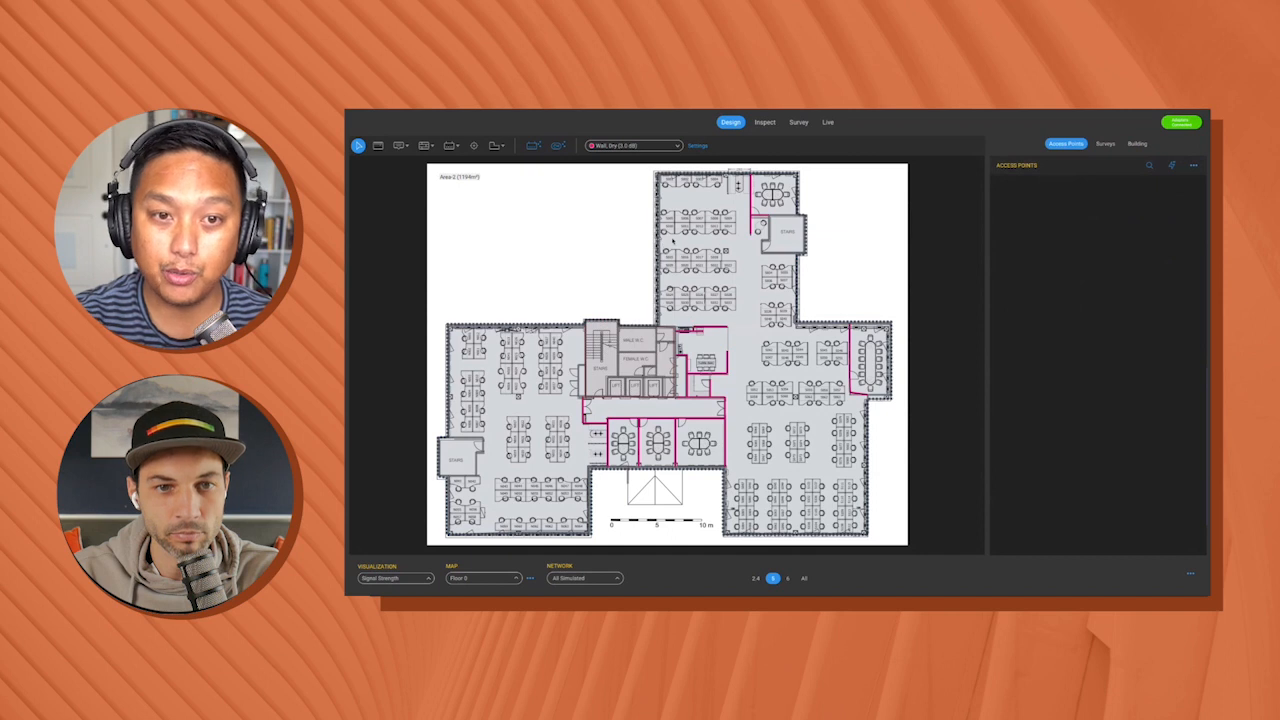
pyautogui.press('Escape')
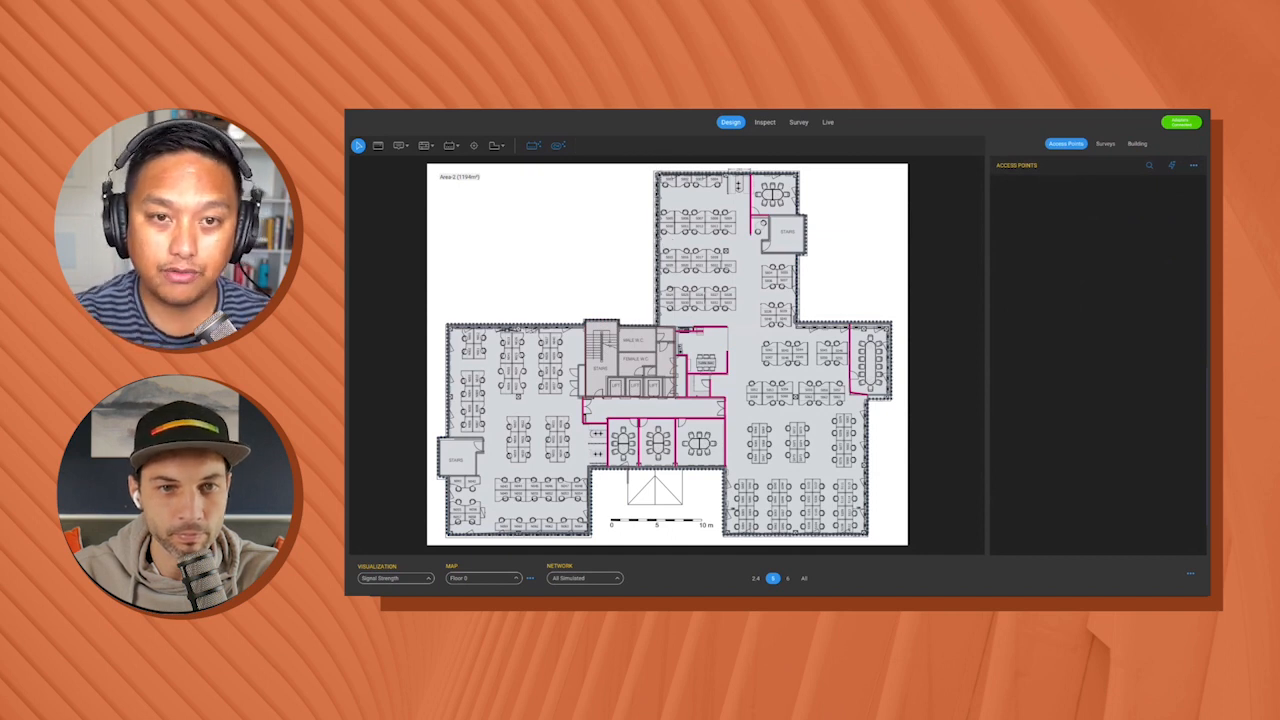
pyautogui.click(659, 175)
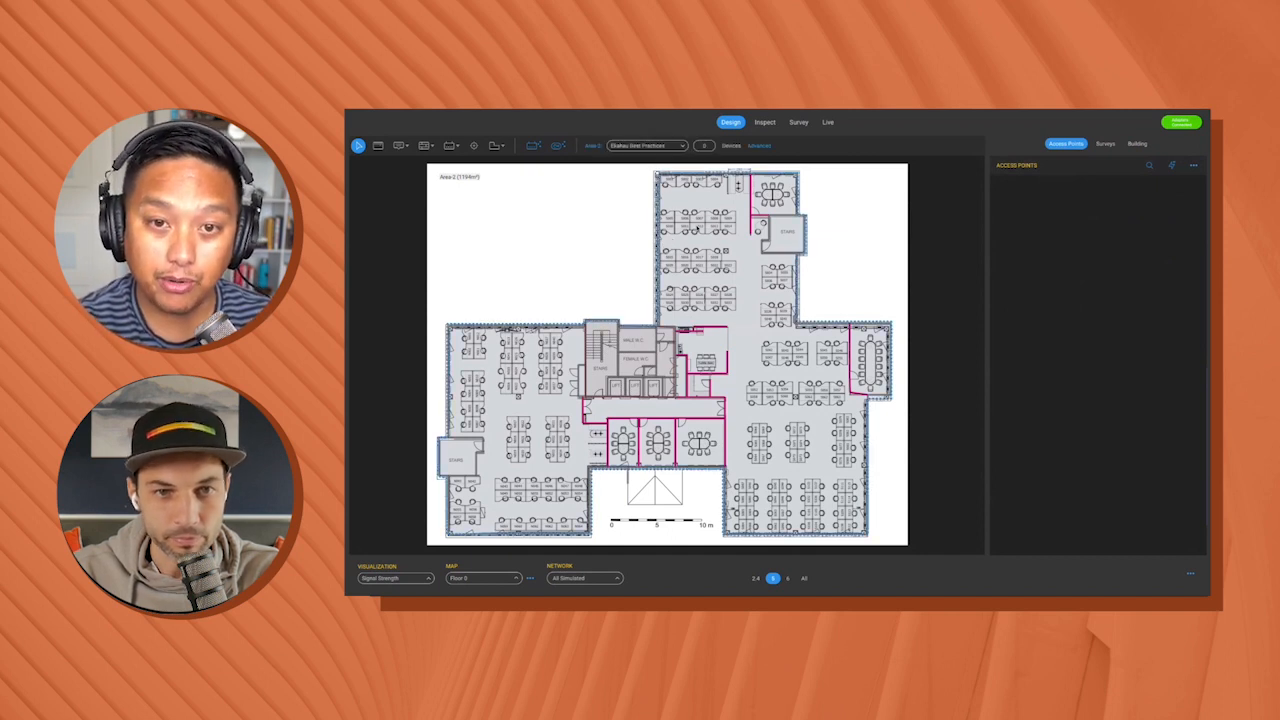
pyautogui.press('Escape')
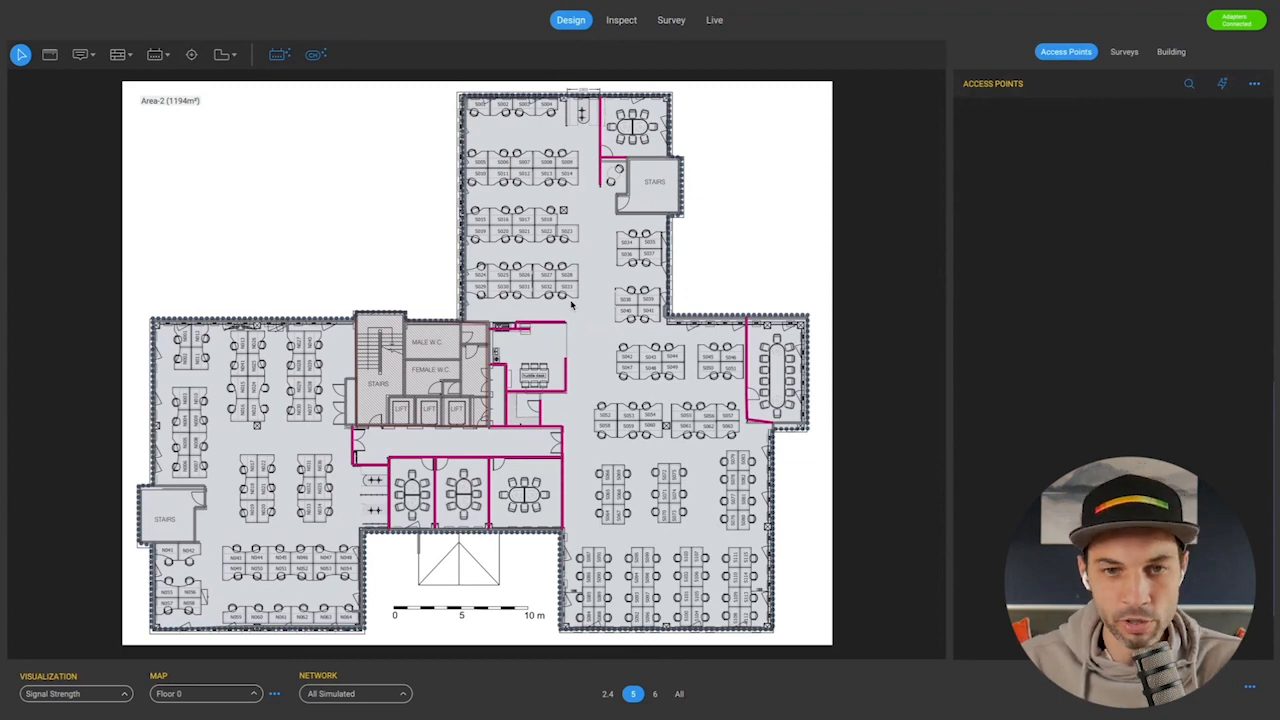
# Place a simulated Mist AP45 access point among the desks in the plan's upper wing, then return to the selection tool
pyautogui.click(157, 55)
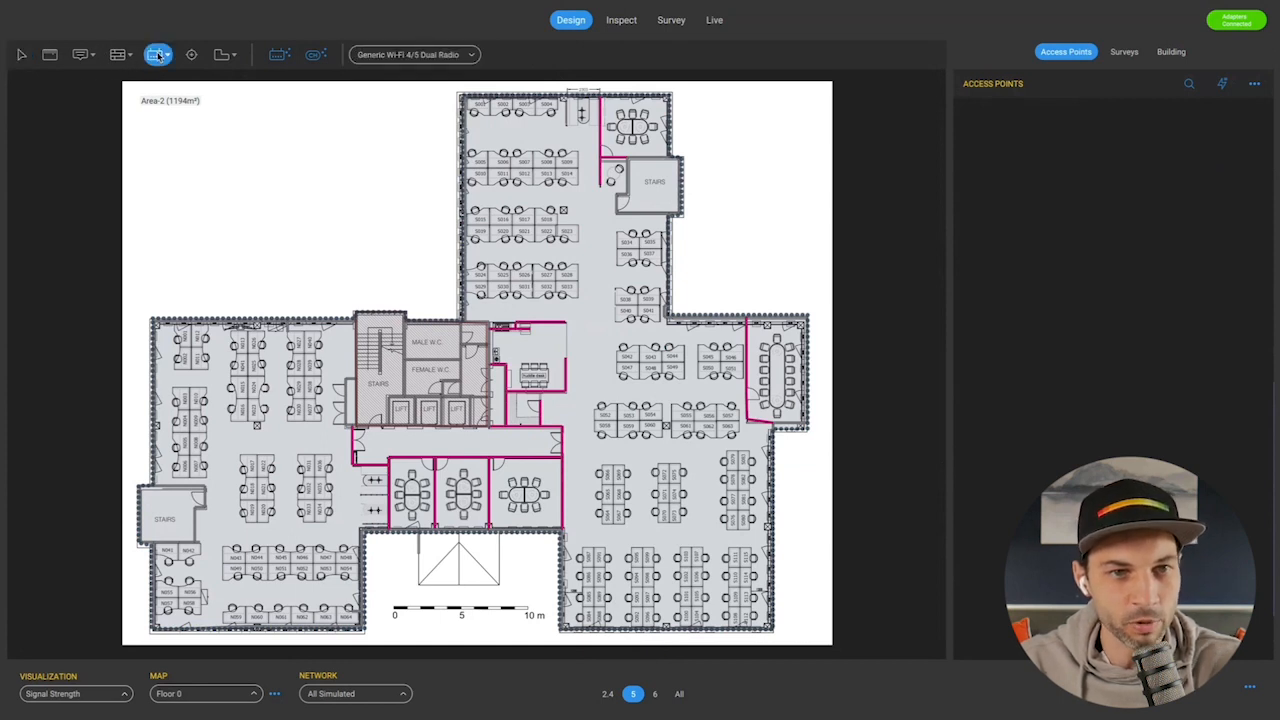
pyautogui.click(470, 56)
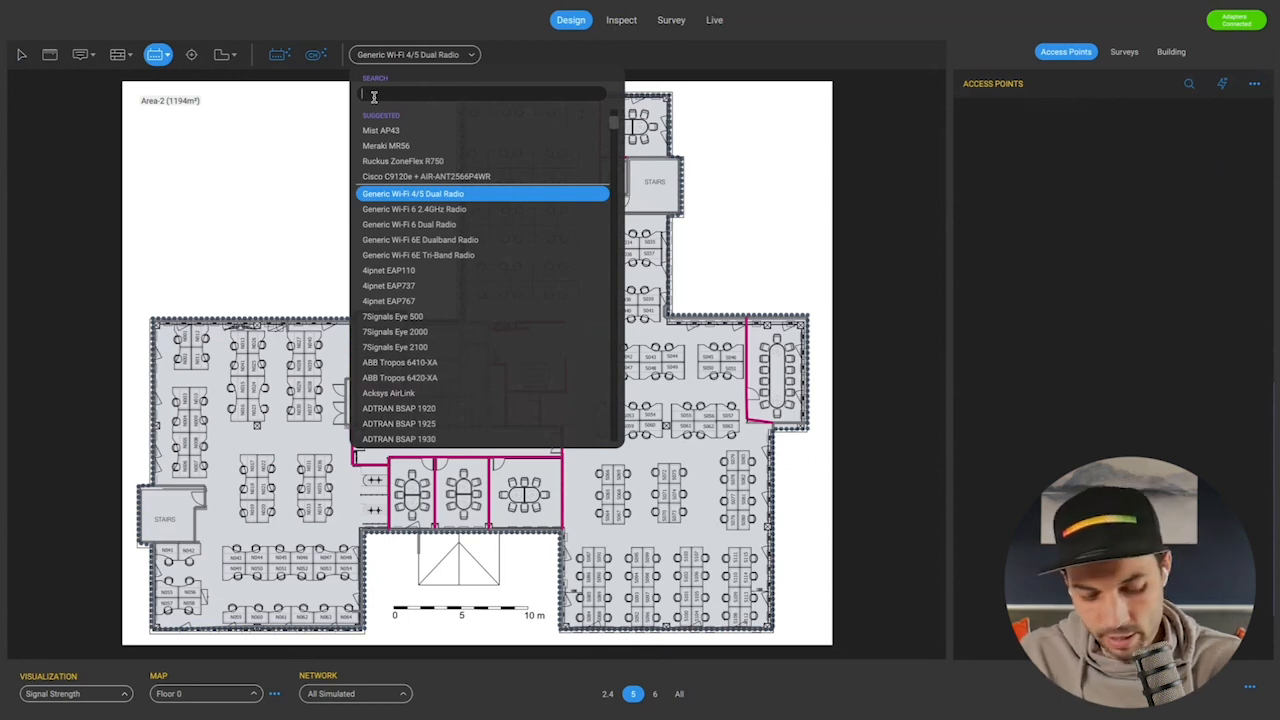
pyautogui.write('Ap45')
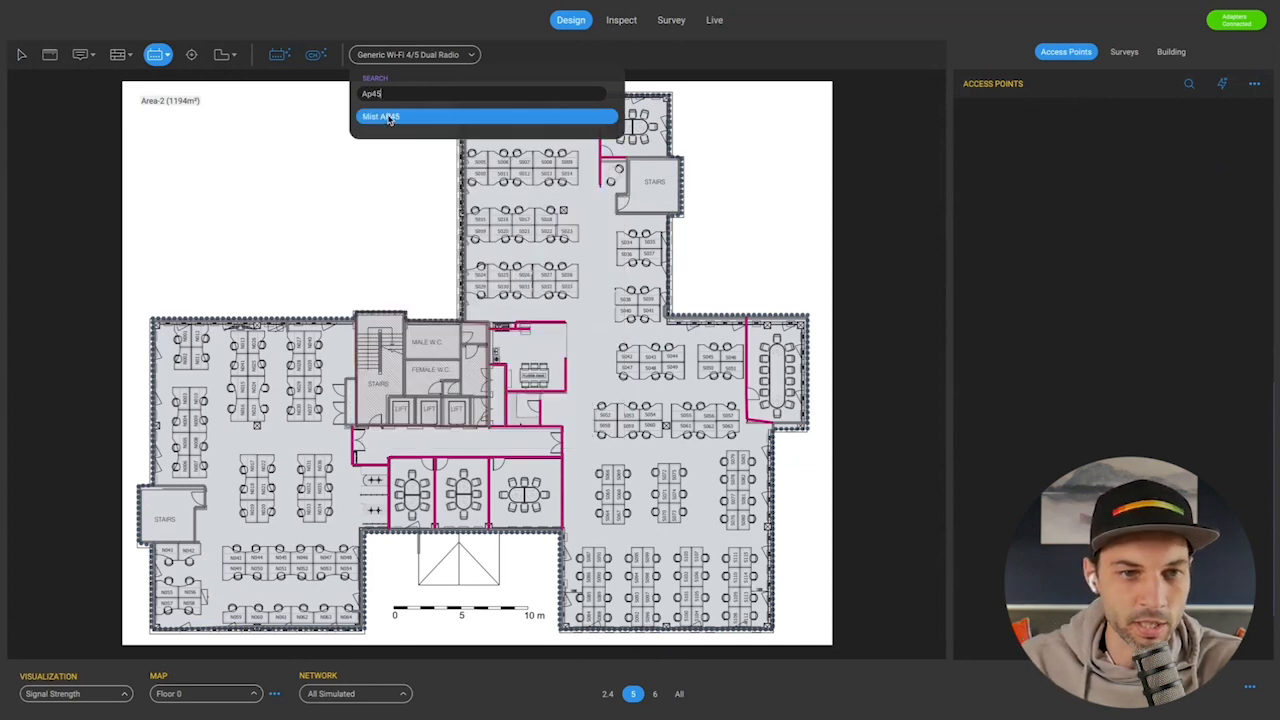
pyautogui.click(394, 120)
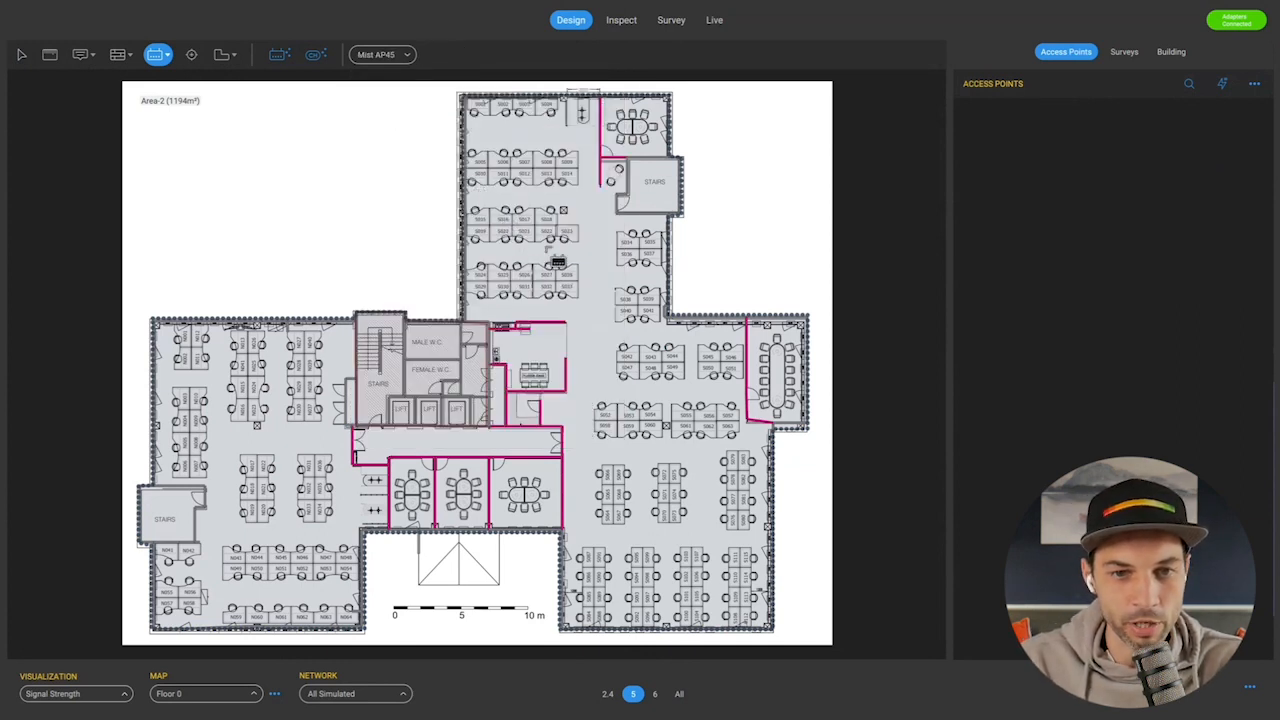
pyautogui.click(545, 245)
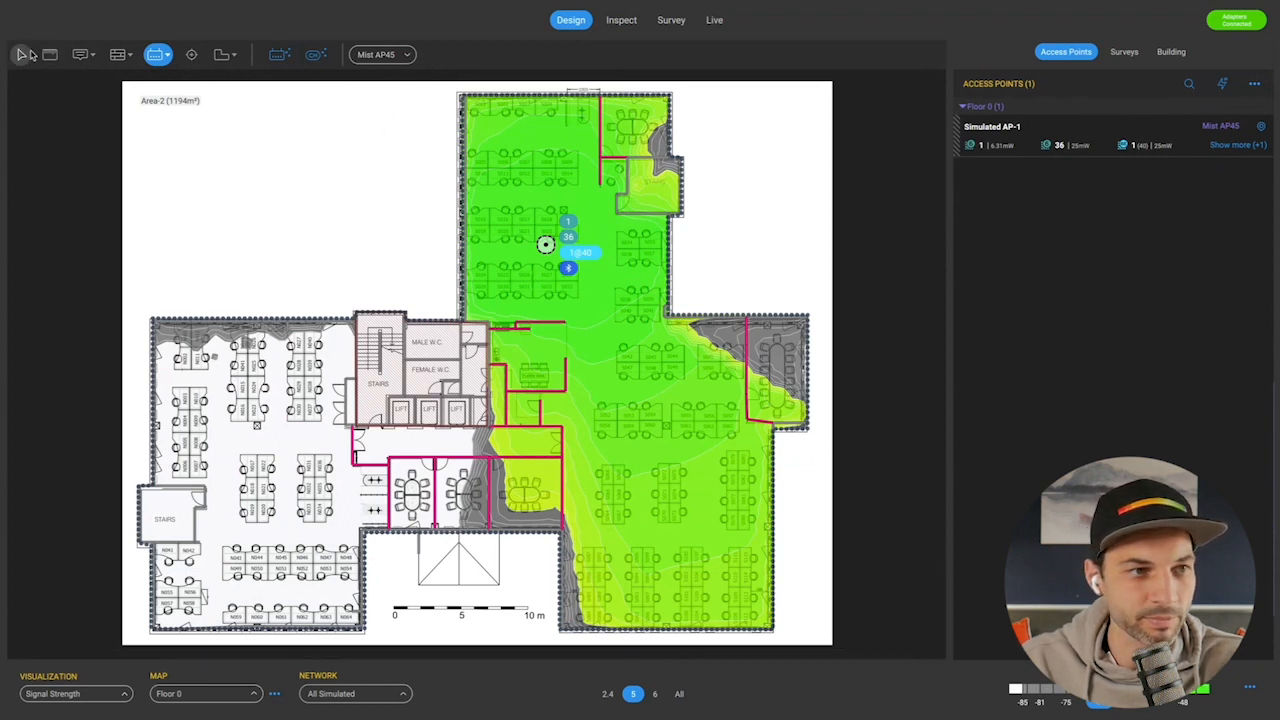
pyautogui.click(21, 54)
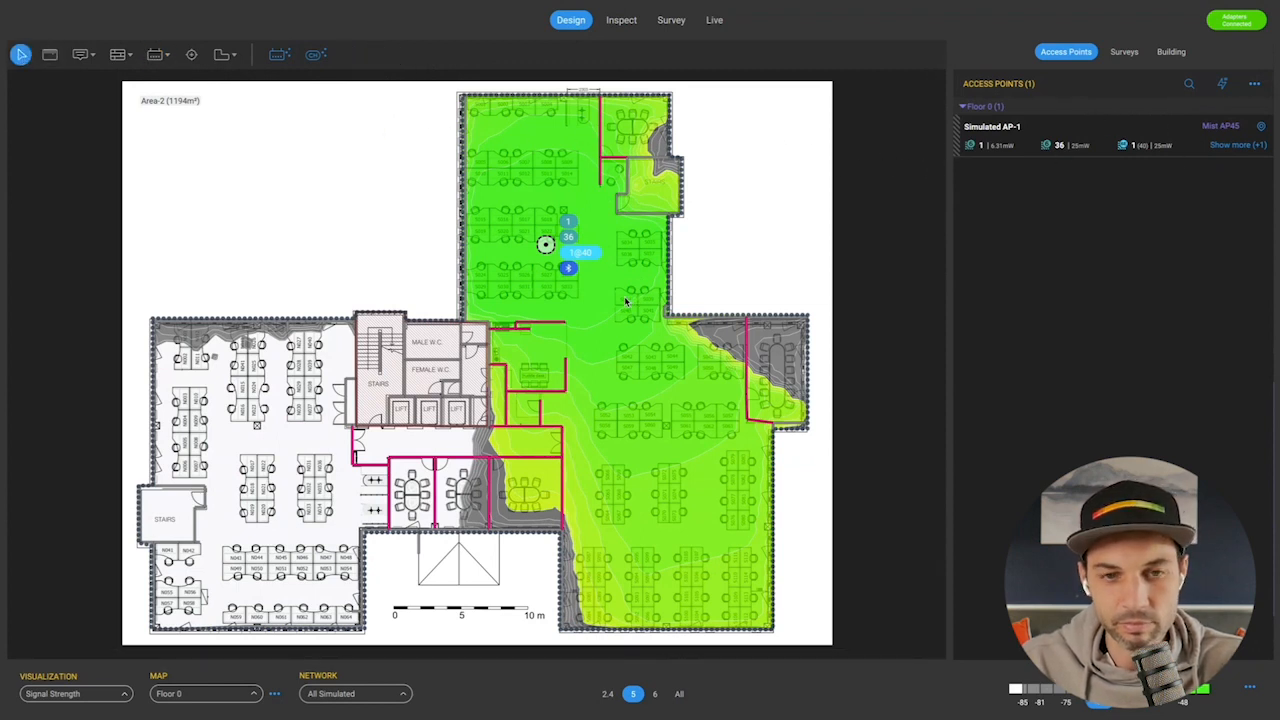
# Compare the signal strength heatmap for all bands with 6 GHz only, and check the signal at the lower-right desks
pyautogui.moveTo(626, 301)
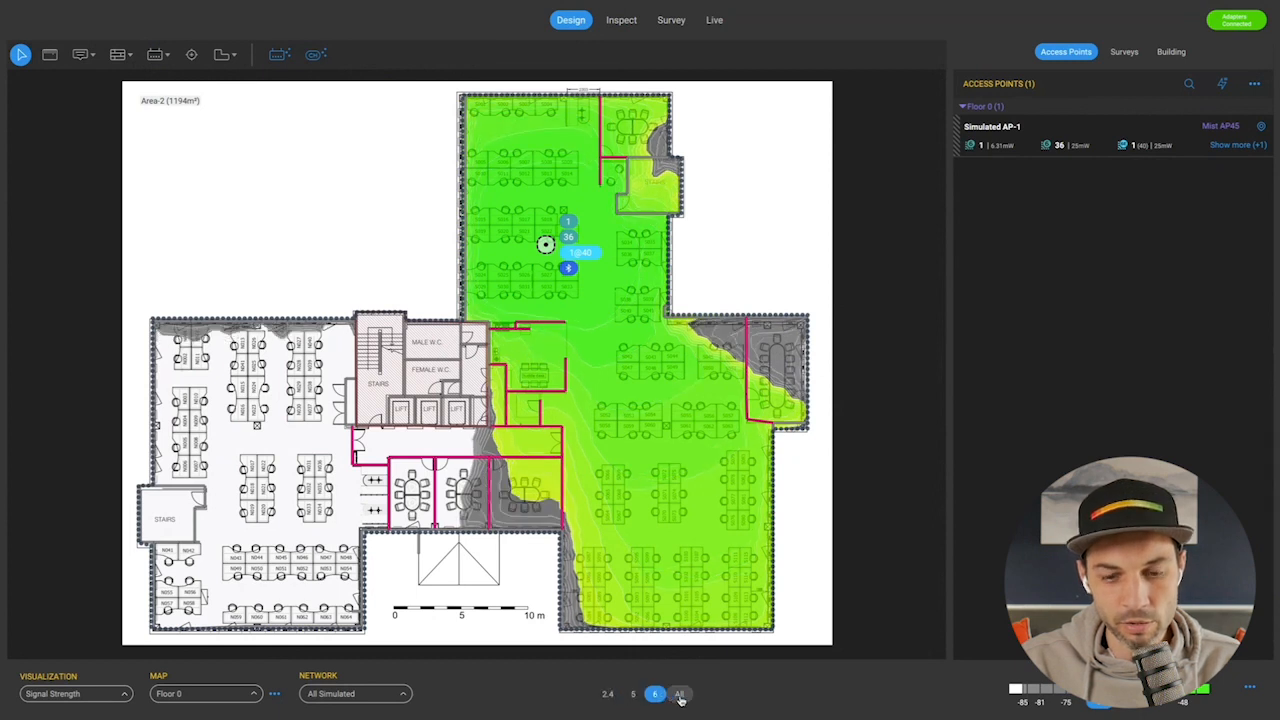
pyautogui.click(680, 697)
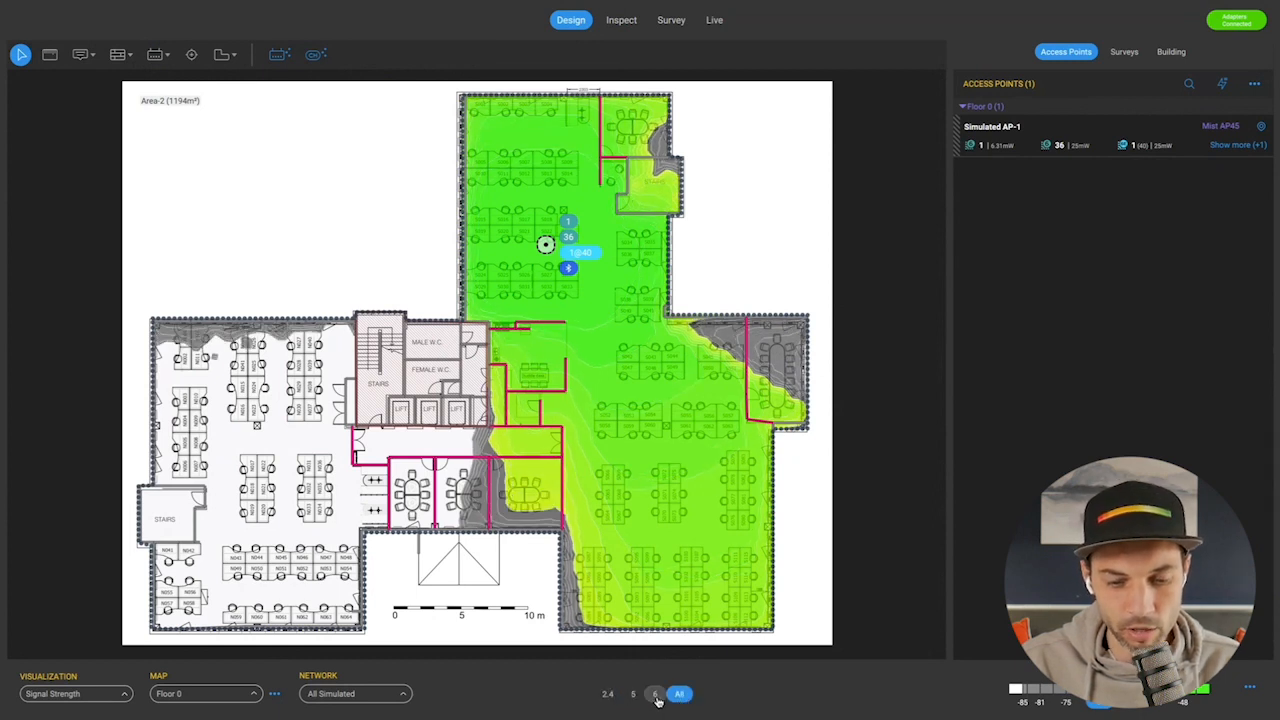
pyautogui.click(656, 697)
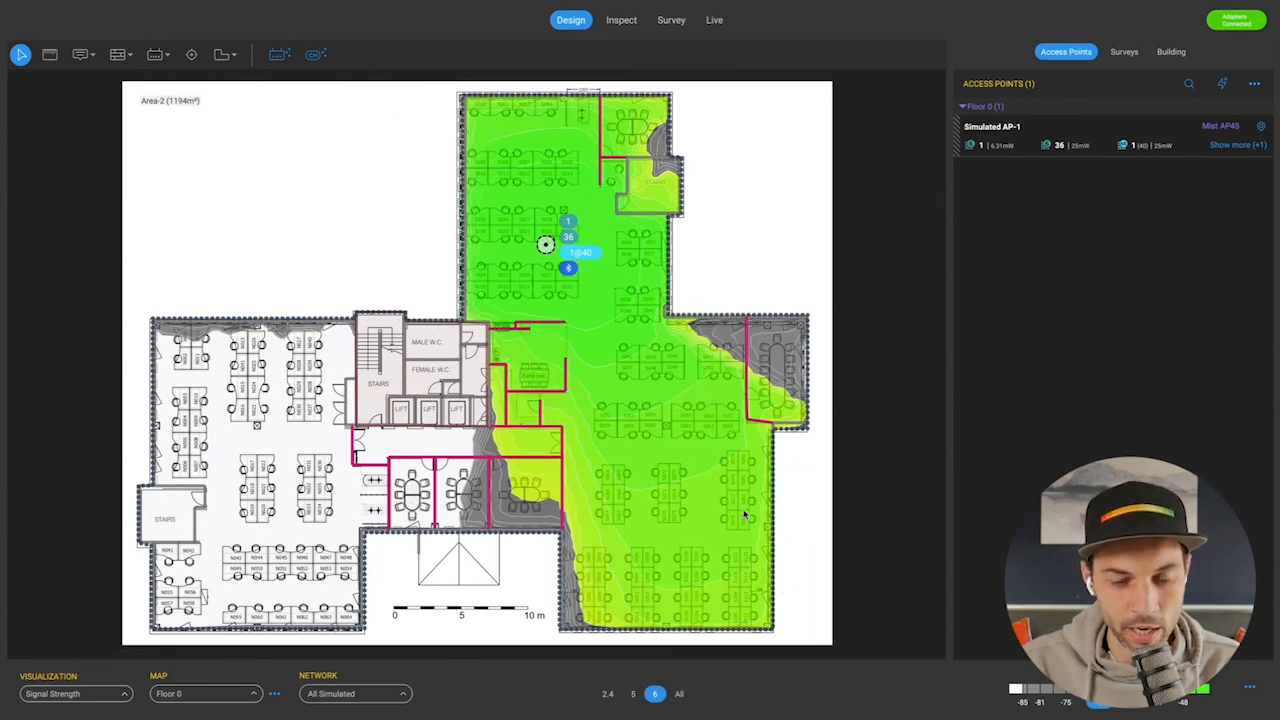
pyautogui.moveTo(745, 515)
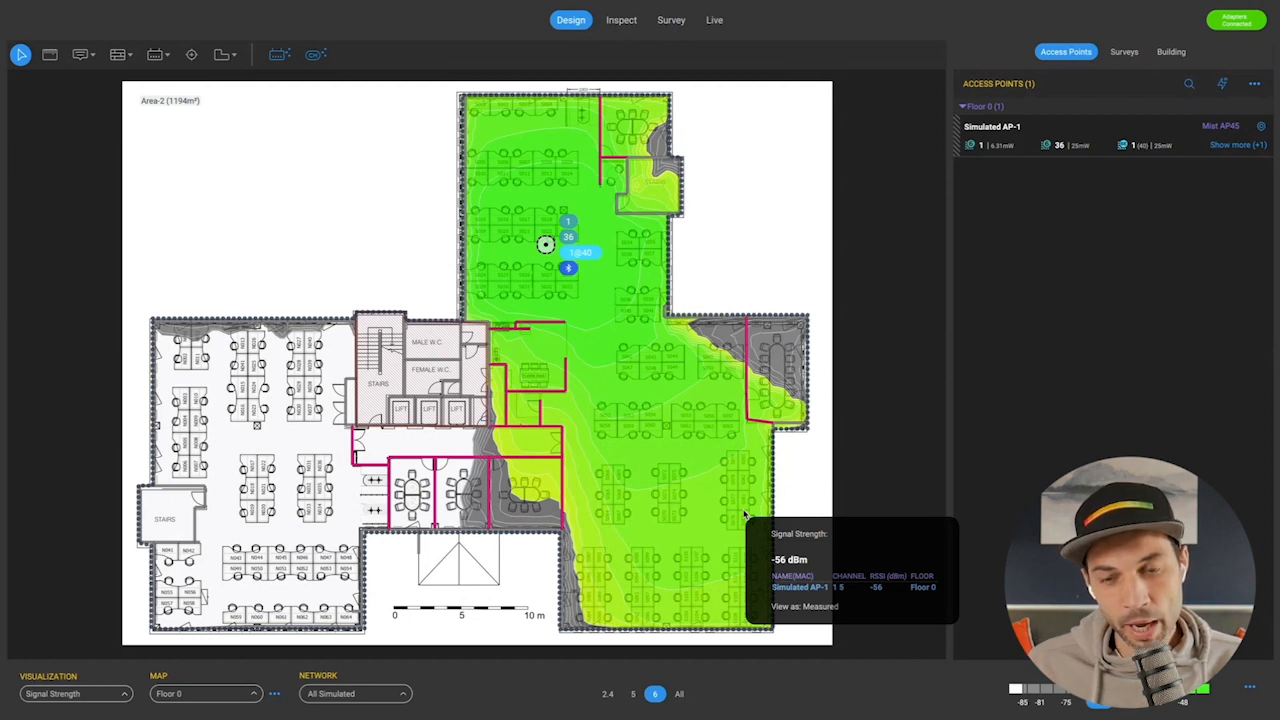
# Switch the placed access point's 2.4 GHz radio off, back on, and finally off
pyautogui.click(1090, 128)
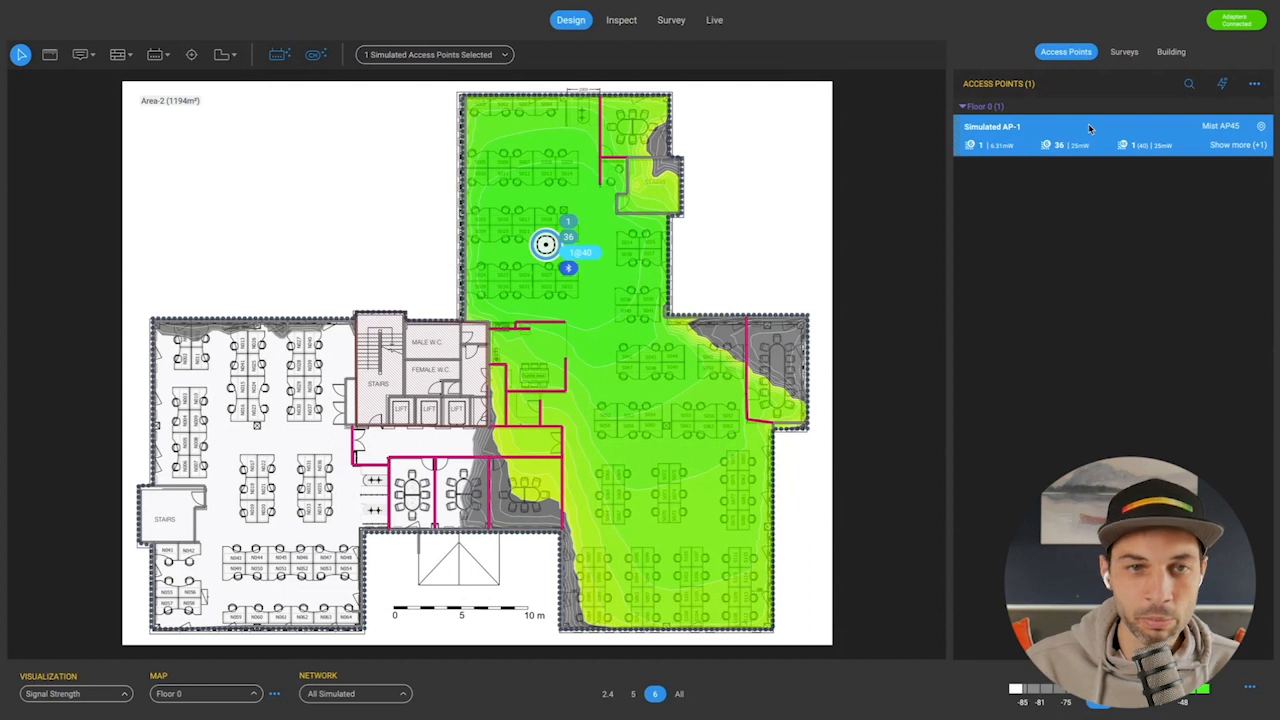
pyautogui.click(975, 149)
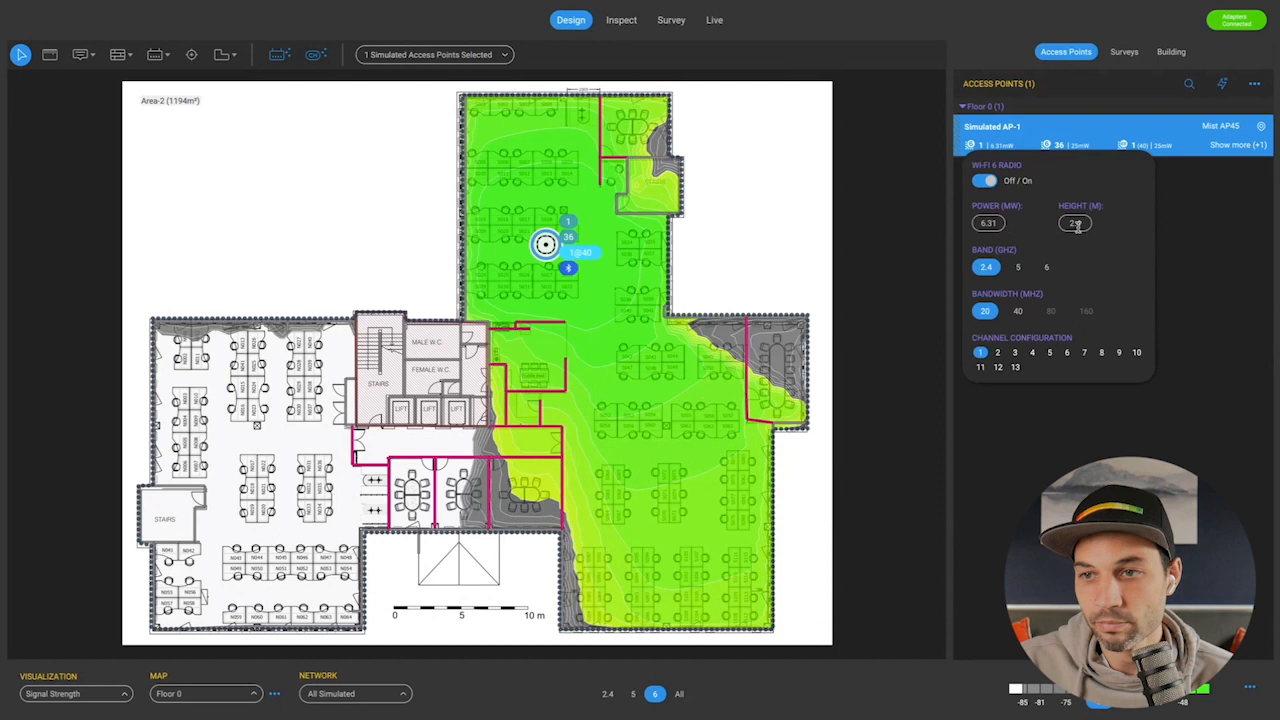
pyautogui.click(988, 181)
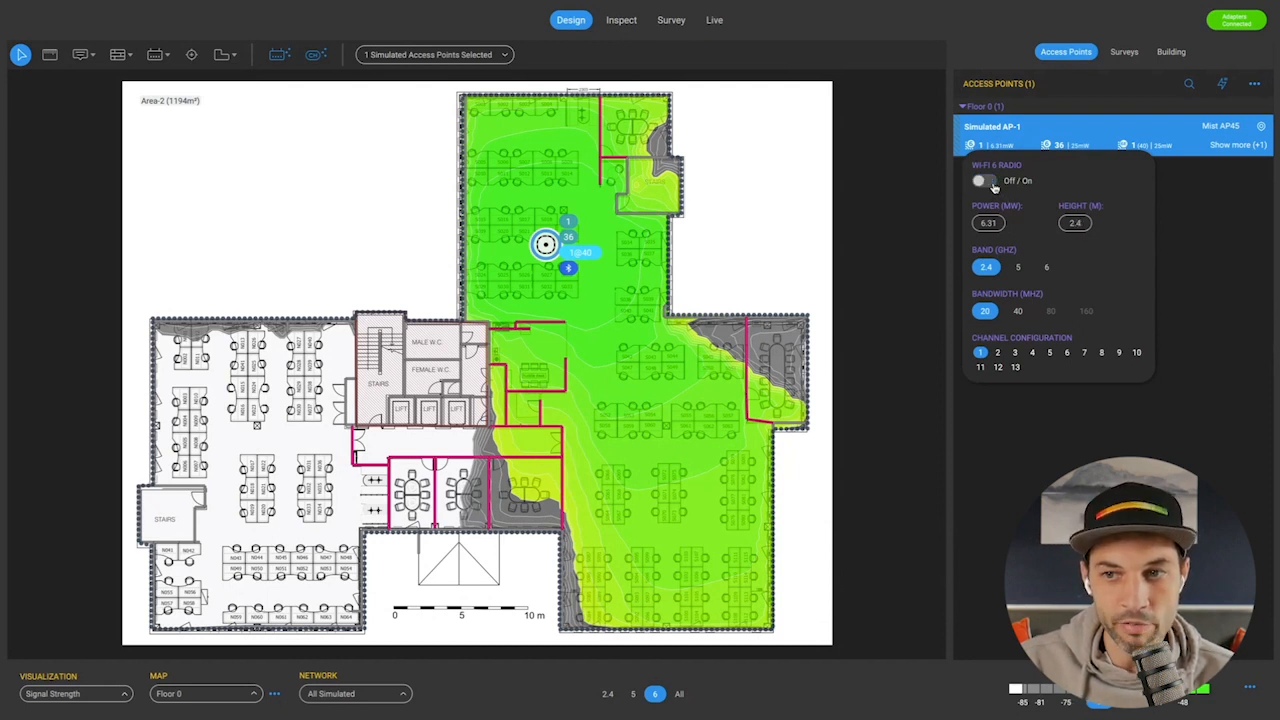
pyautogui.click(985, 145)
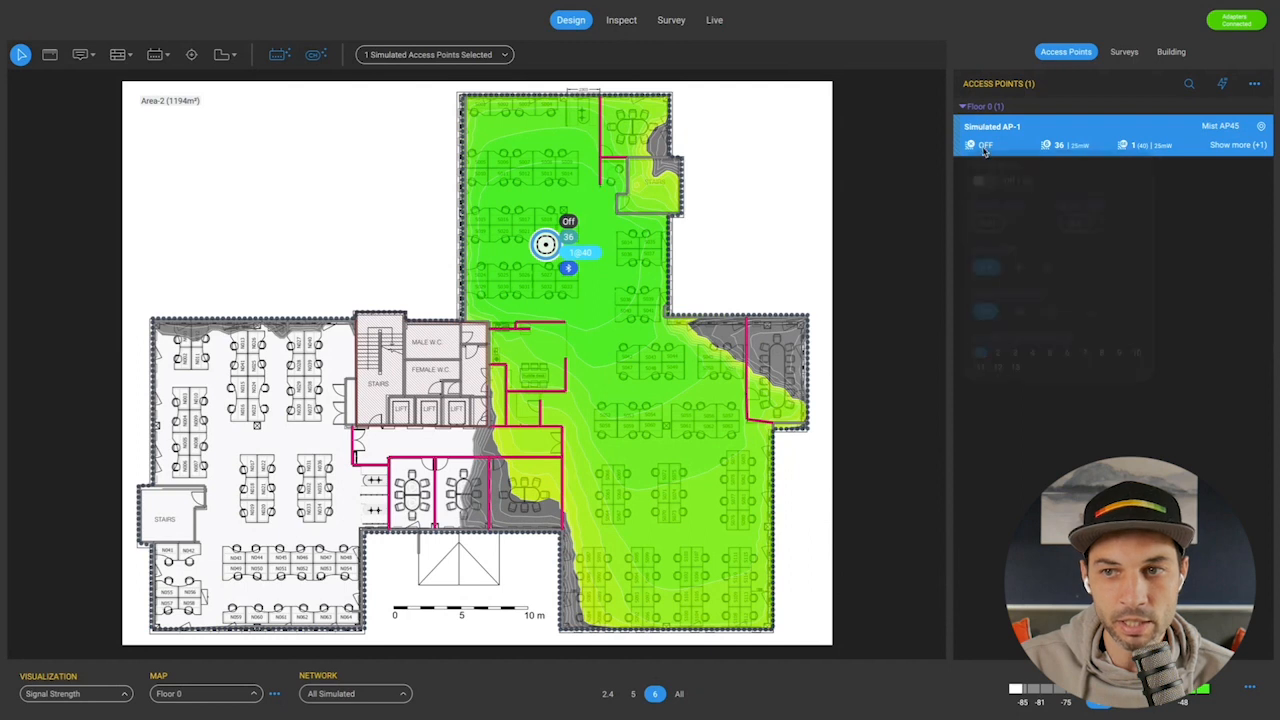
pyautogui.click(988, 181)
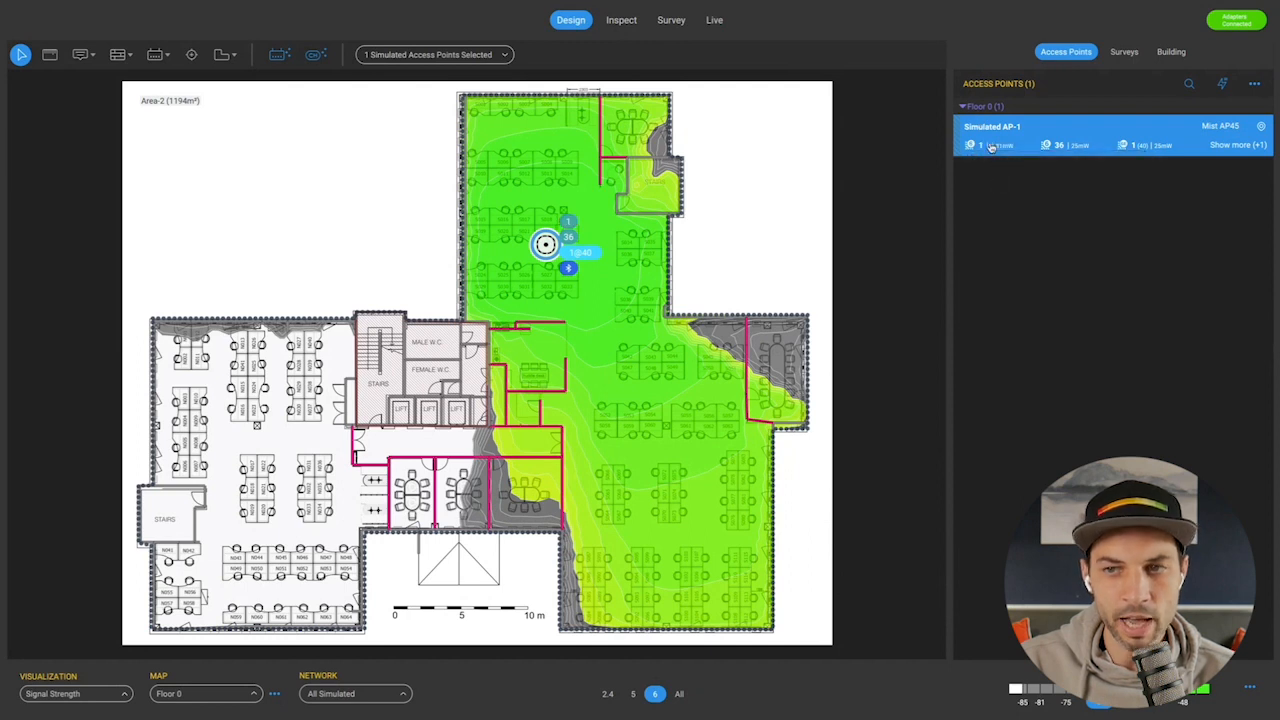
pyautogui.click(991, 146)
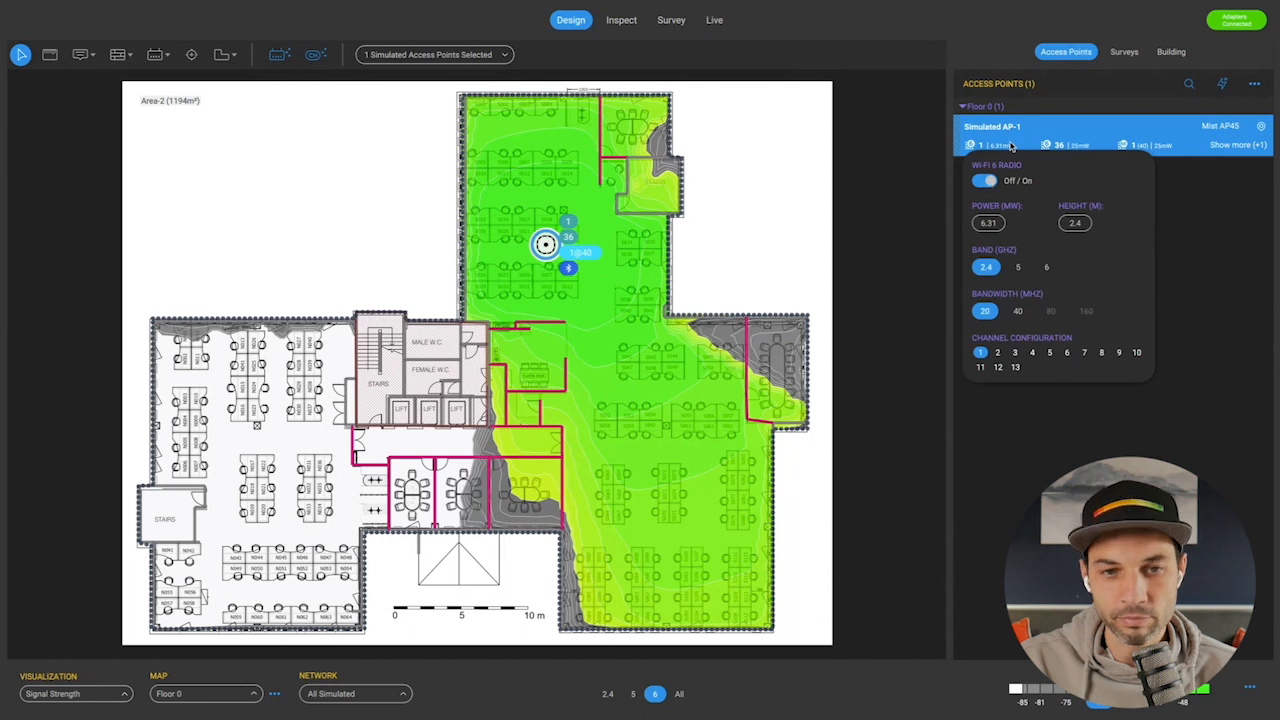
pyautogui.click(987, 181)
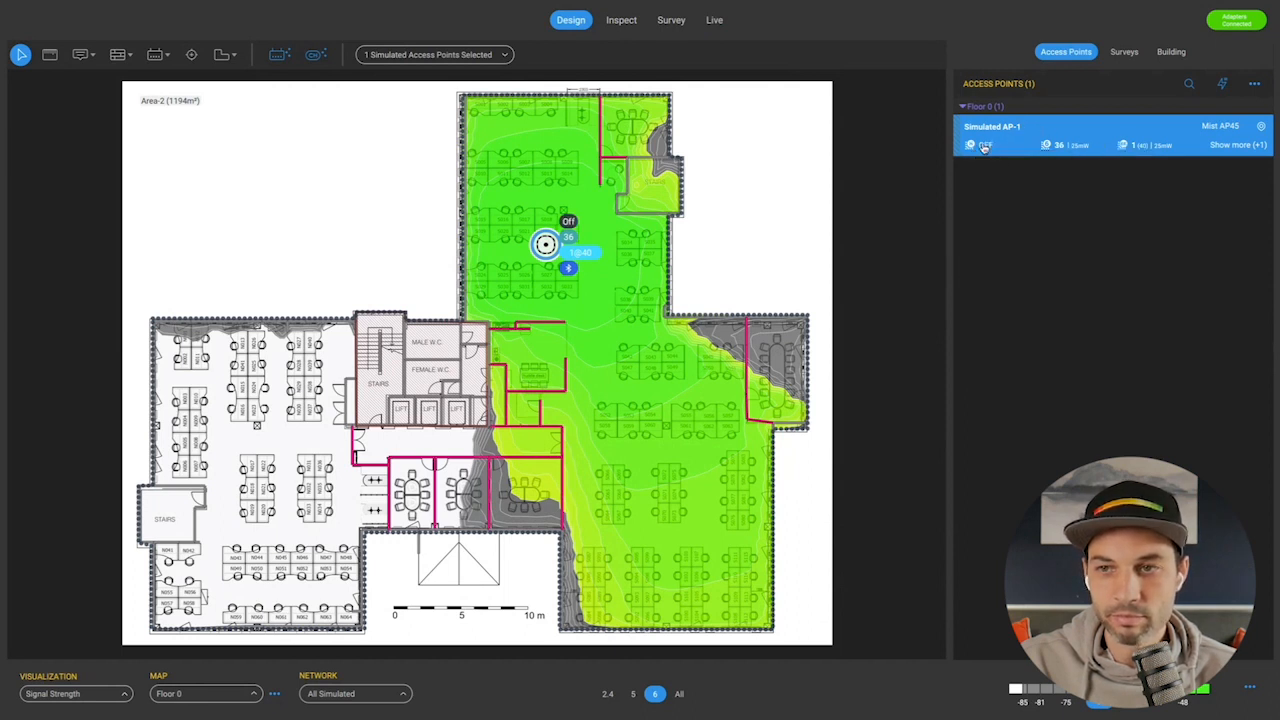
# Review the access point's 5 GHz radio settings and set its 6 GHz radio's bandwidth to 80 MHz
pyautogui.click(1071, 149)
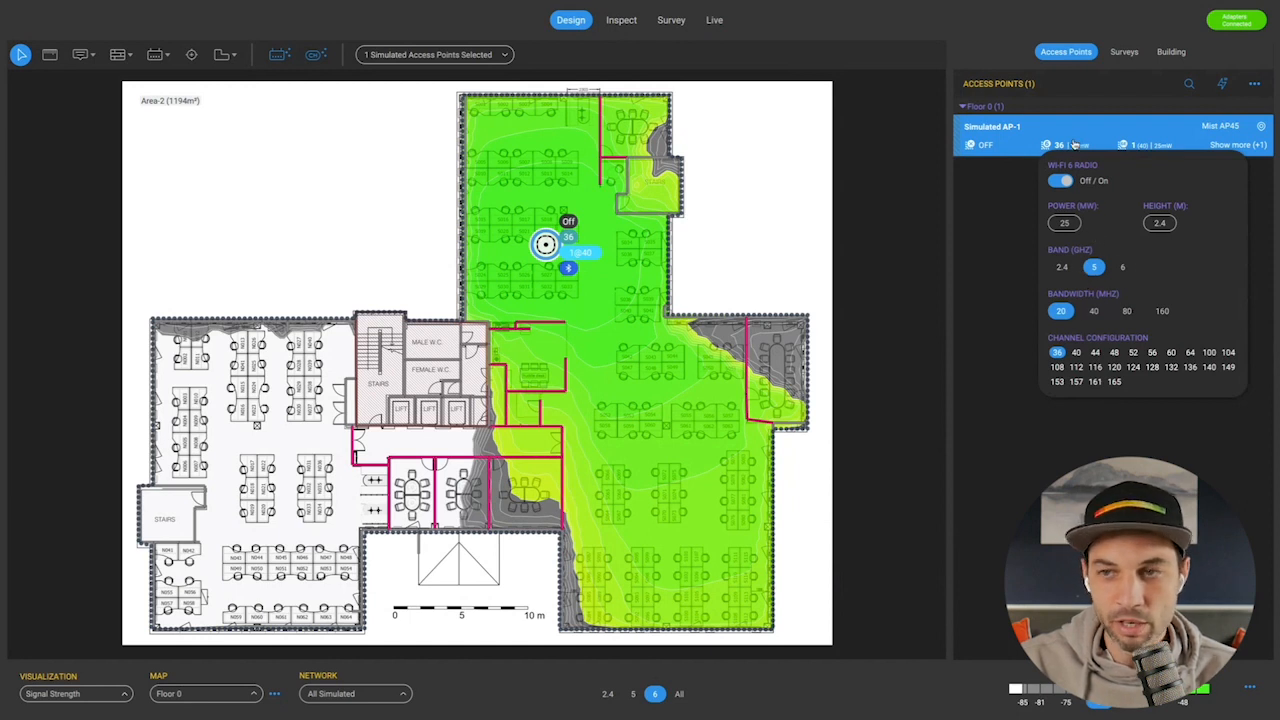
pyautogui.click(1023, 186)
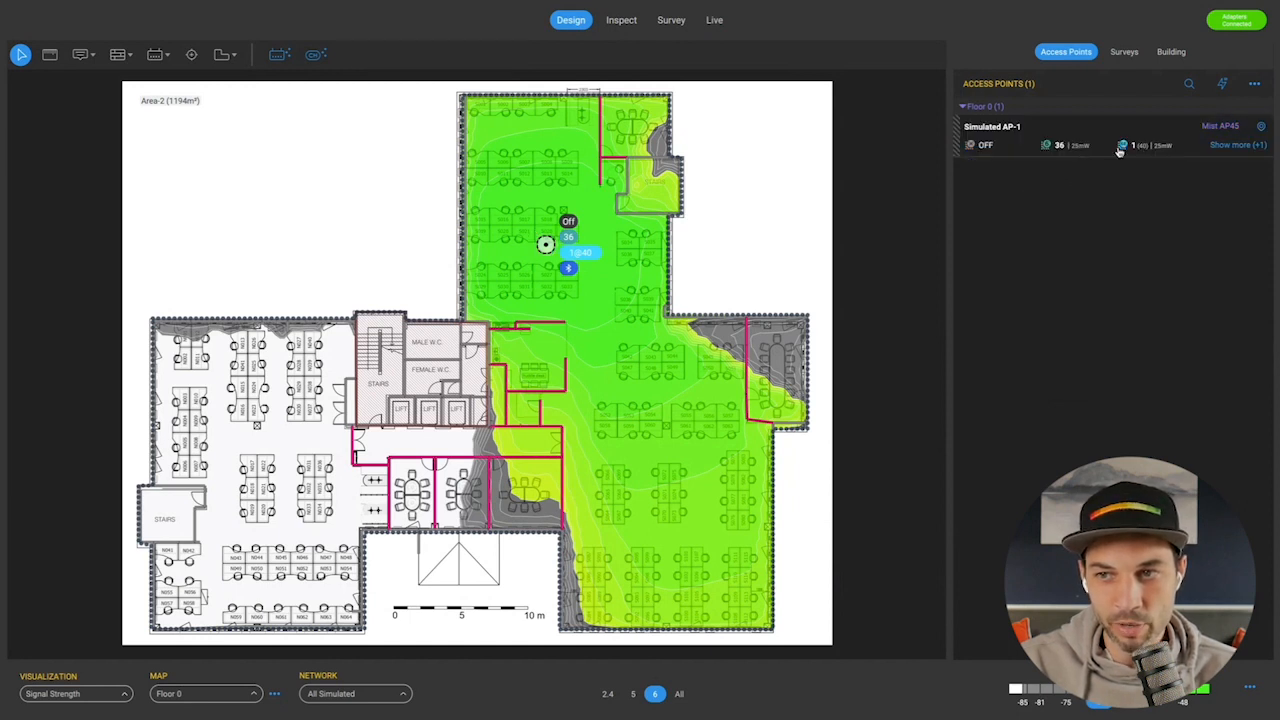
pyautogui.click(1142, 148)
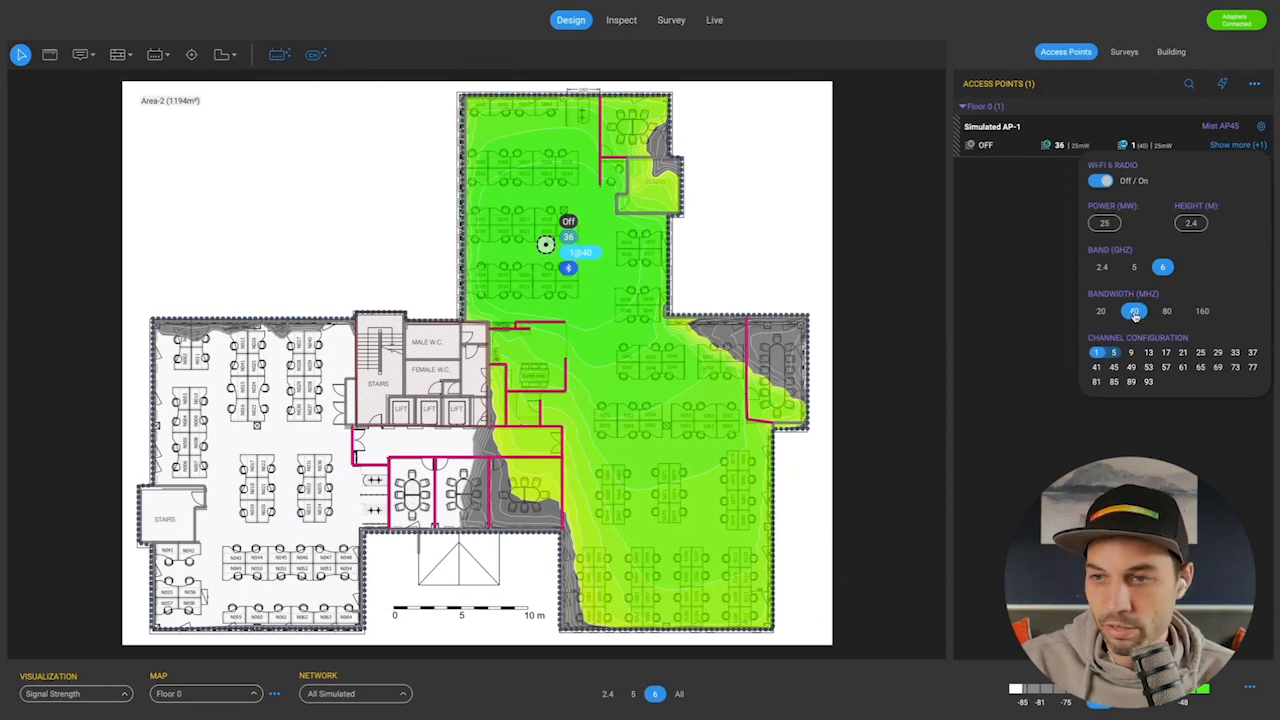
pyautogui.click(1166, 311)
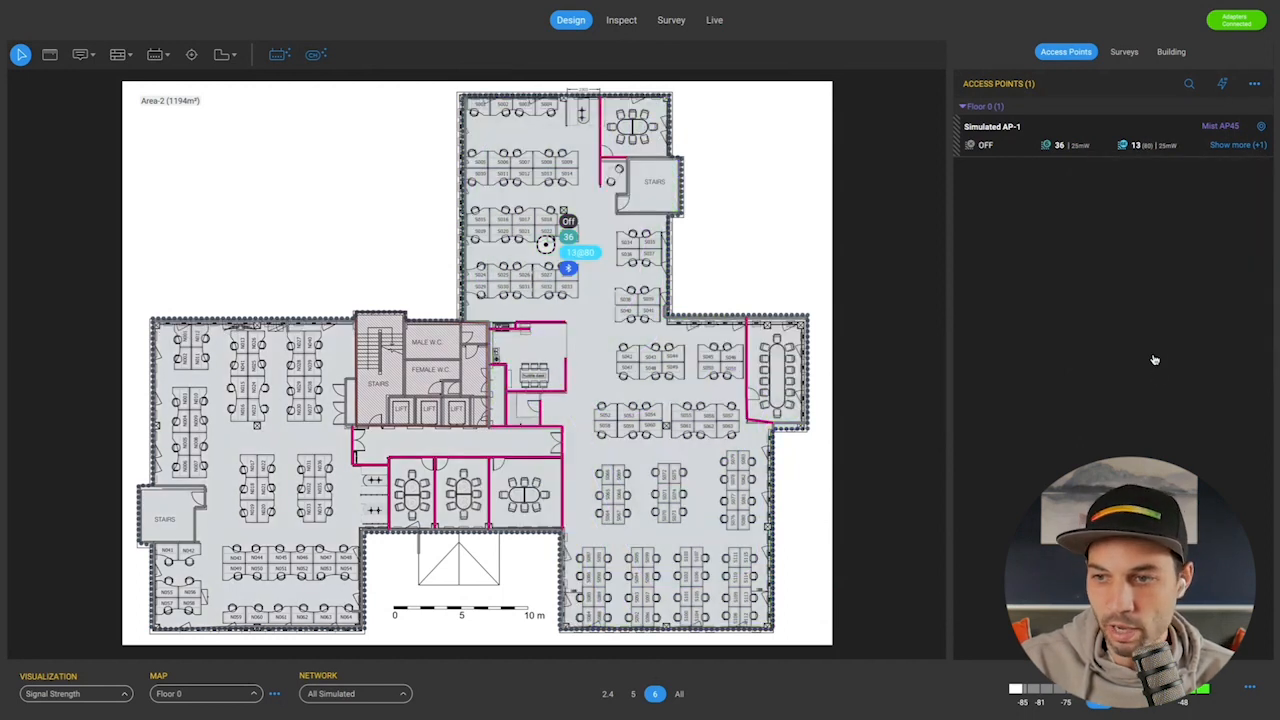
pyautogui.click(1150, 150)
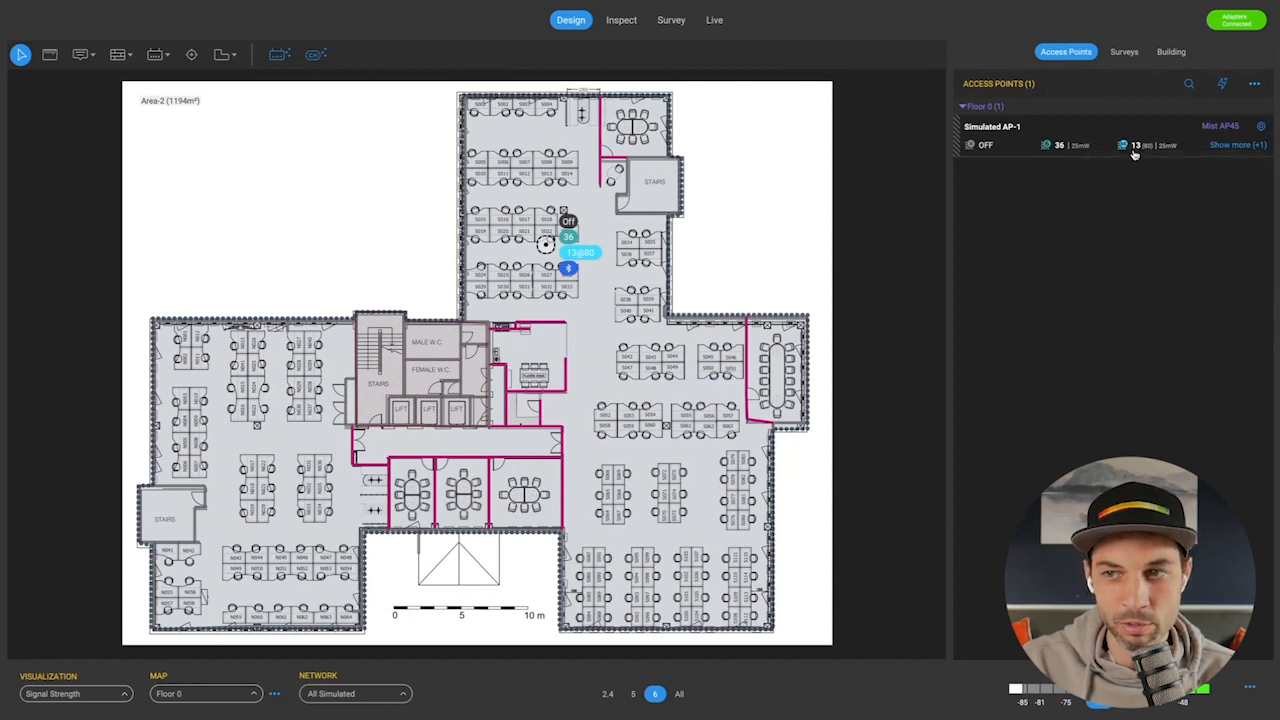
pyautogui.moveTo(1135, 150)
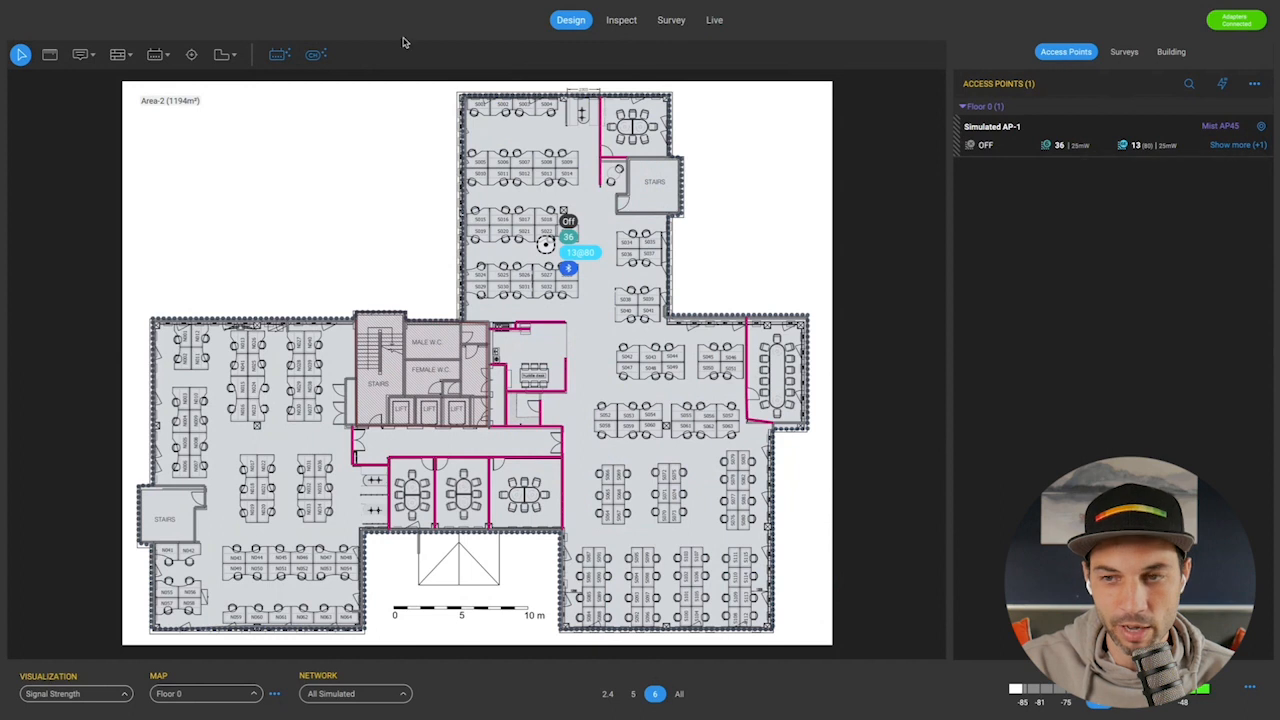
# Set the regulatory domain to Canada in the application preferences and save them
pyautogui.moveTo(128, 5)
pyautogui.click(76, 8)
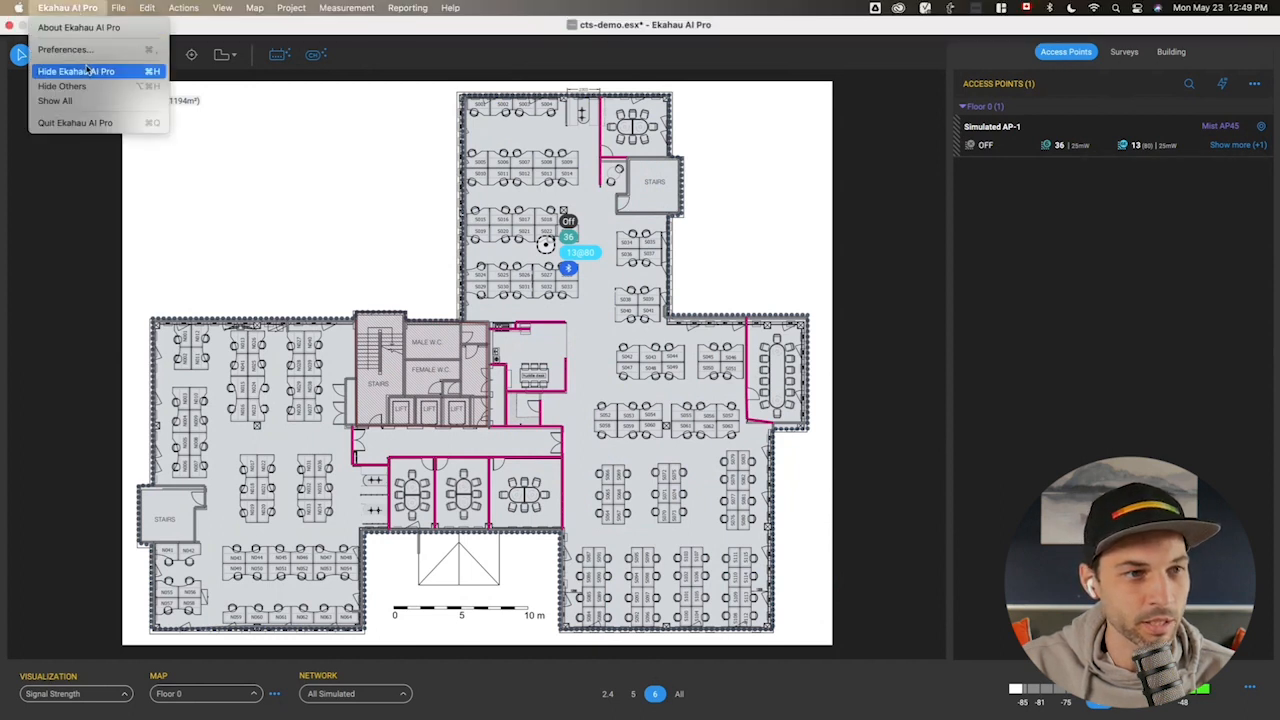
pyautogui.click(80, 48)
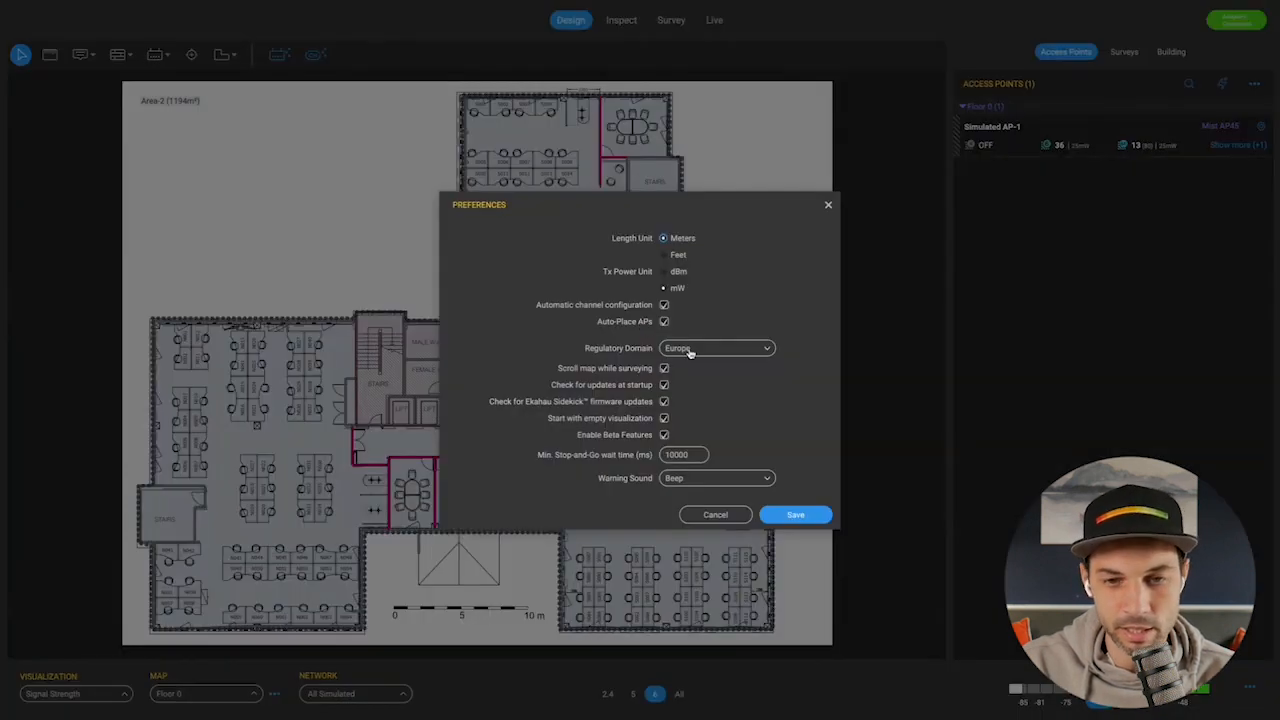
pyautogui.click(690, 350)
pyautogui.click(704, 404)
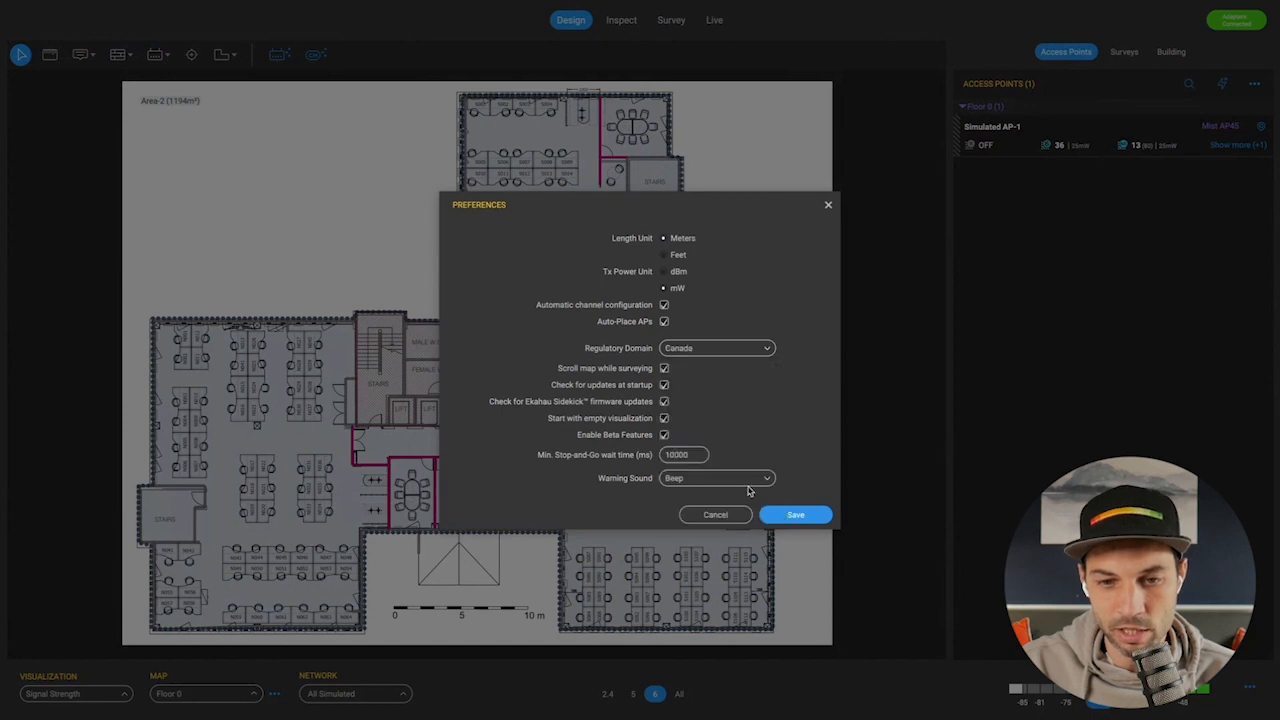
pyautogui.click(805, 514)
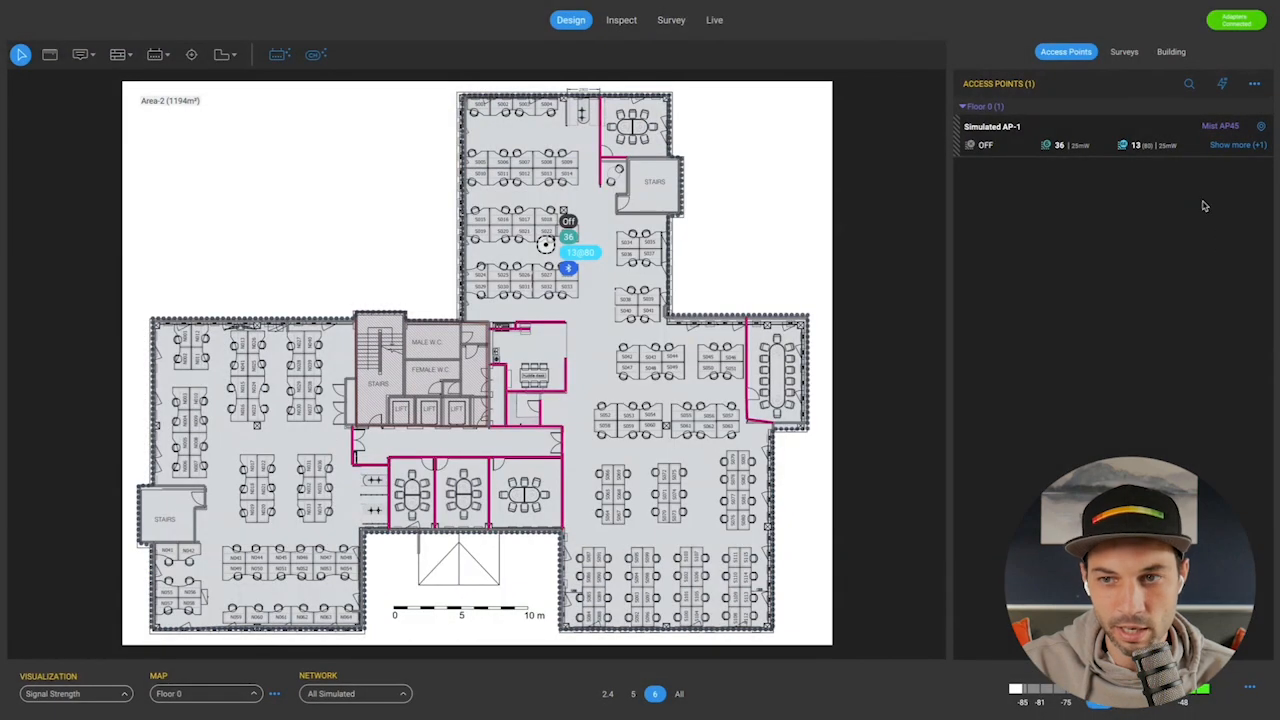
# Set the access point's 6 GHz radio to 160 MHz bandwidth and channel 201
pyautogui.click(1136, 148)
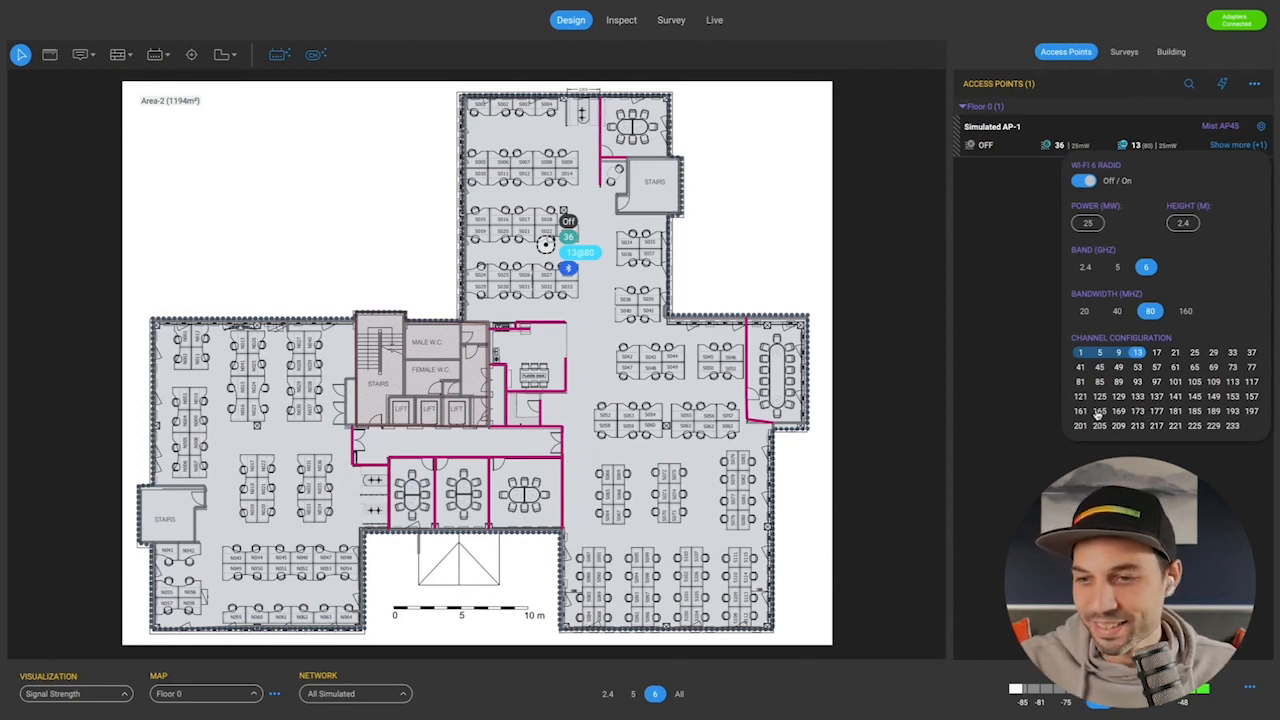
pyautogui.click(1186, 311)
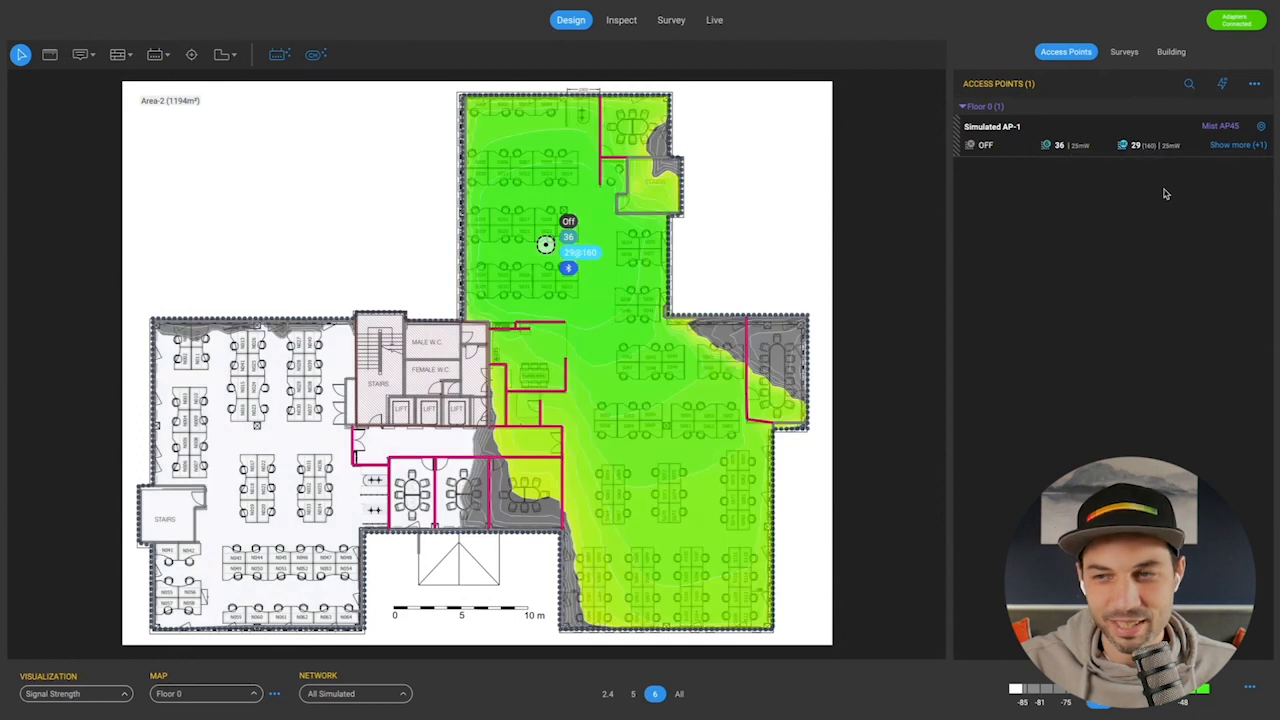
pyautogui.click(1150, 148)
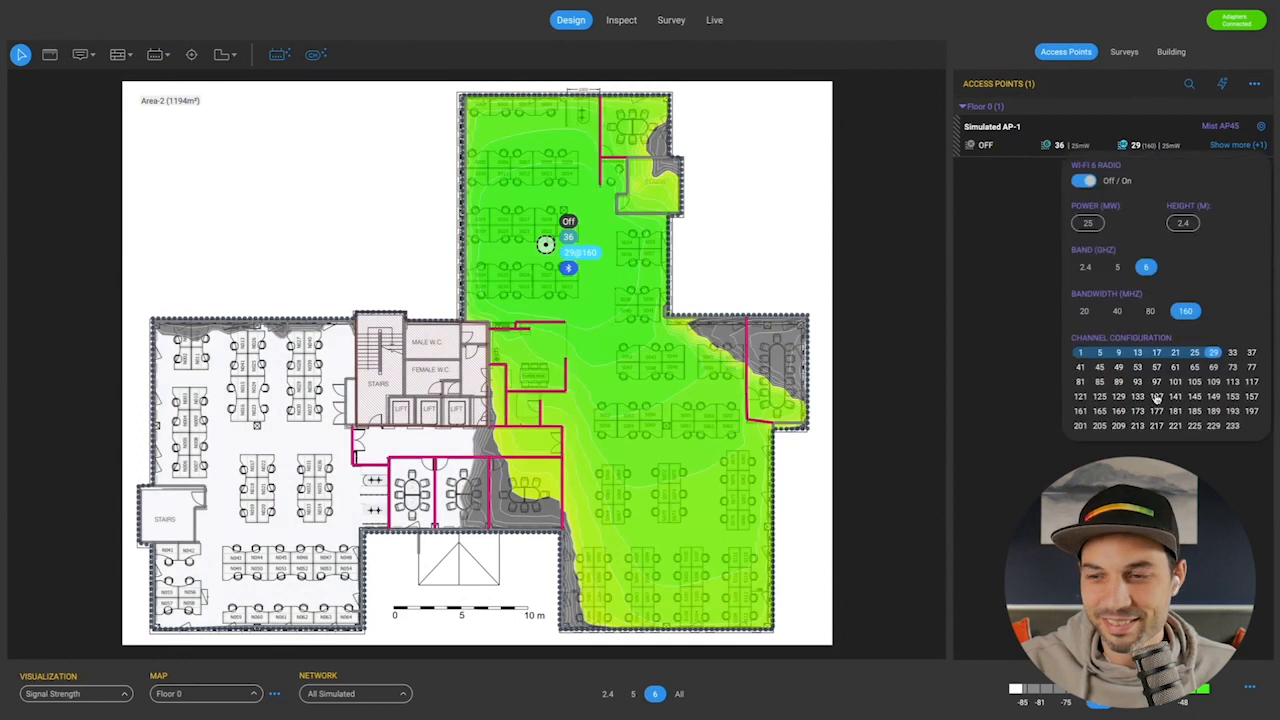
pyautogui.click(1080, 426)
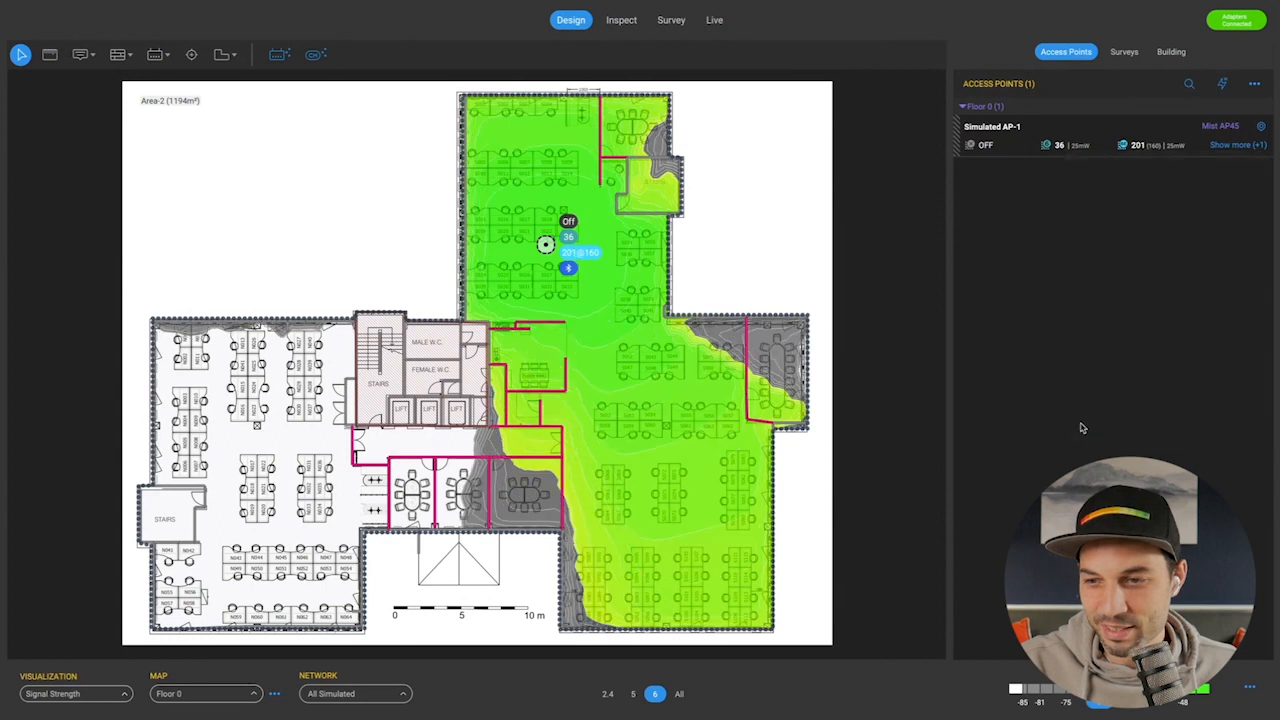
# Set the access point's 6 GHz radio to channel 193 at 160 MHz
pyautogui.click(1150, 150)
pyautogui.click(1232, 411)
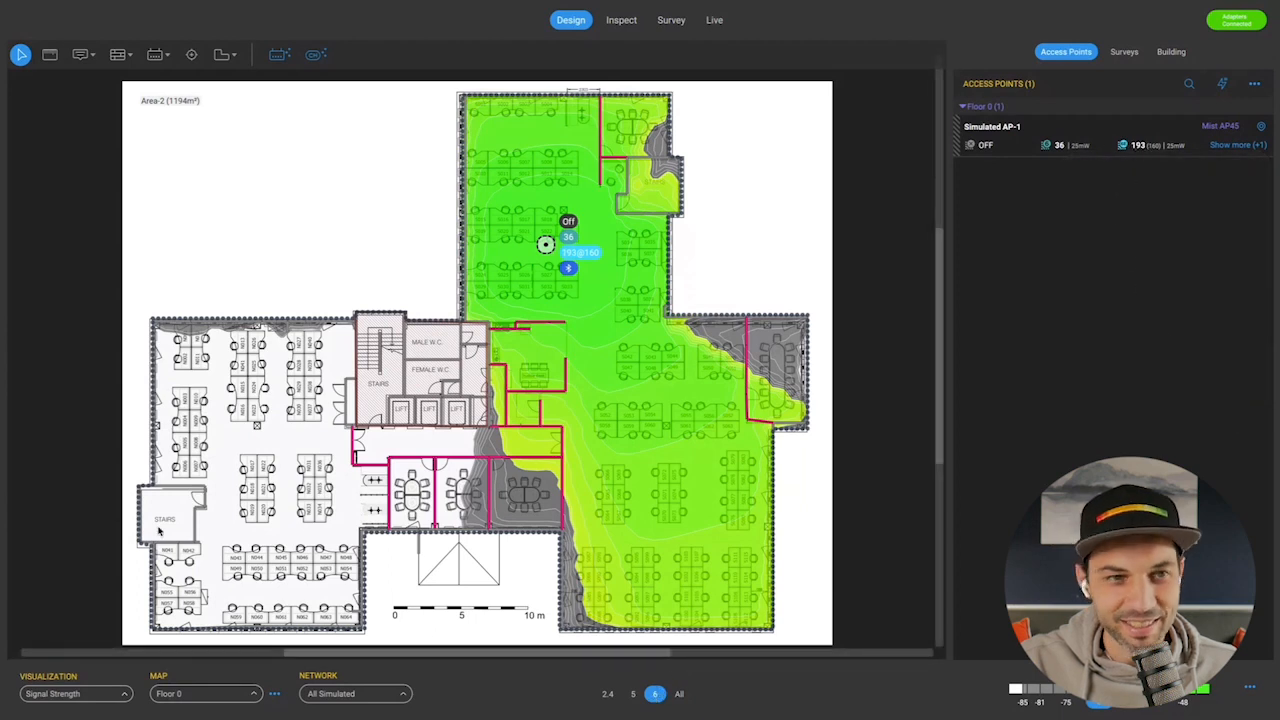
# Switch the heatmap visualization to Data Rate and examine the 6 GHz rates around the access point
pyautogui.click(112, 697)
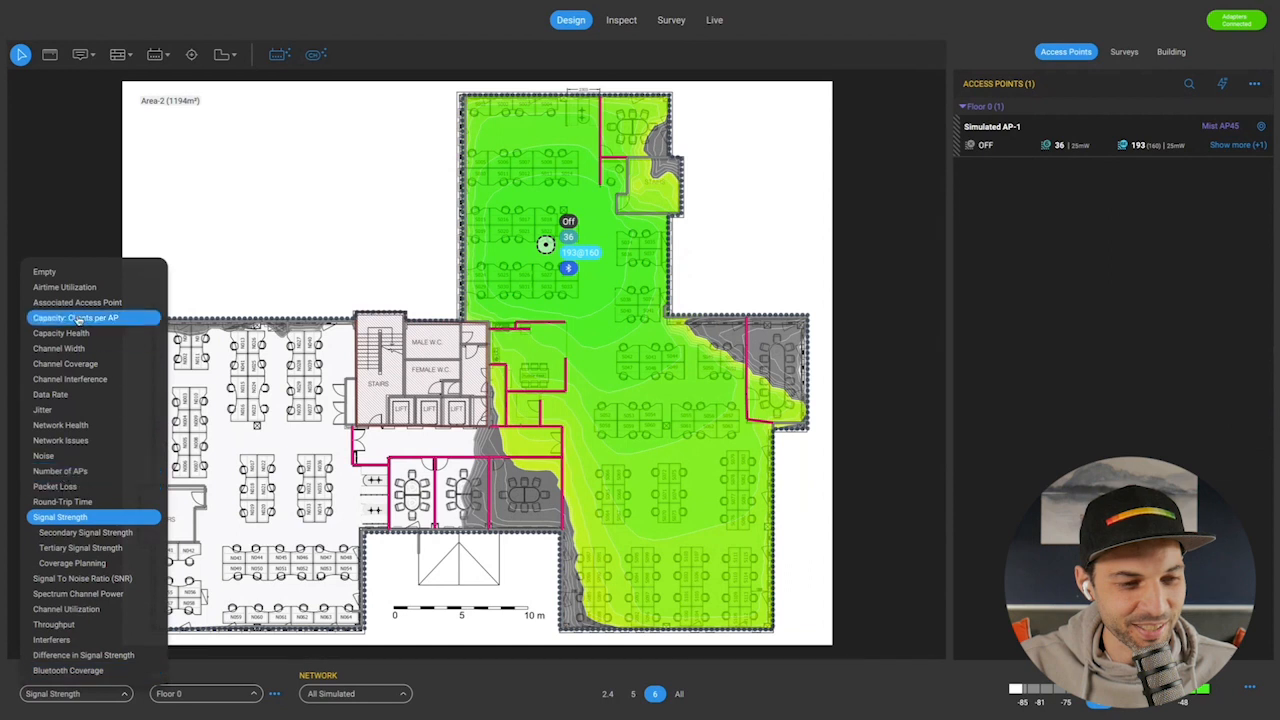
pyautogui.click(80, 395)
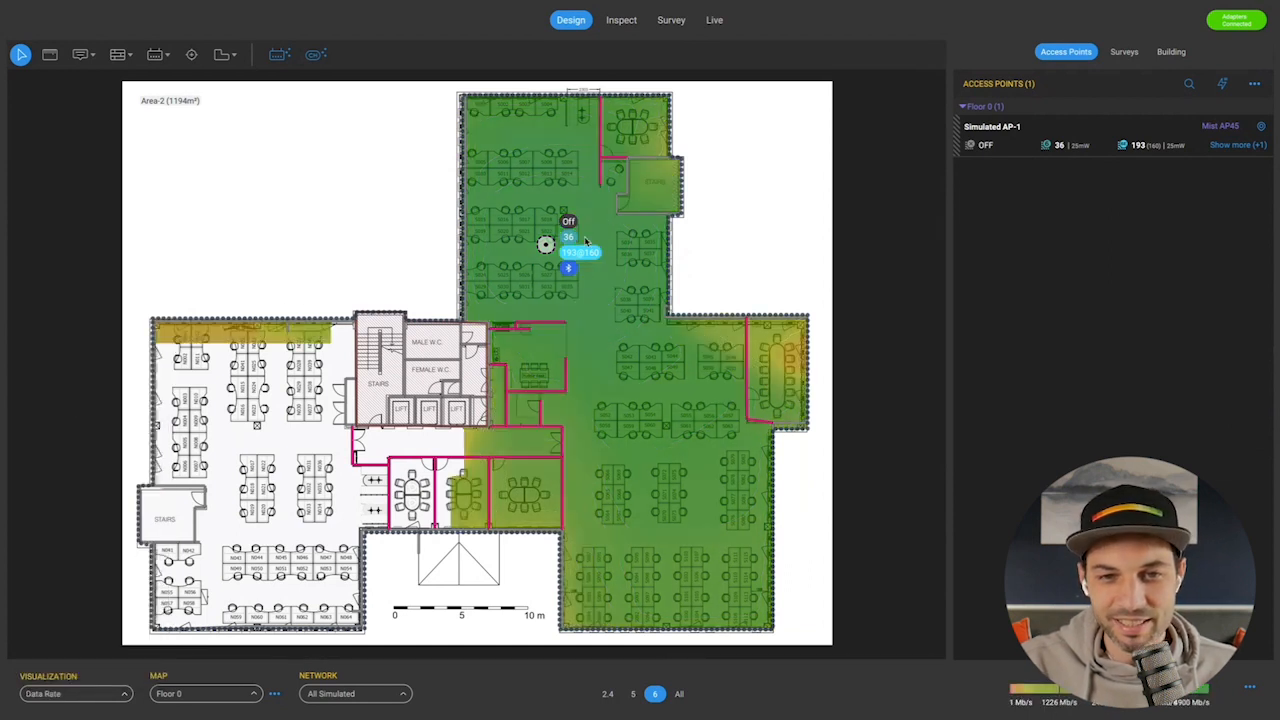
pyautogui.moveTo(586, 242)
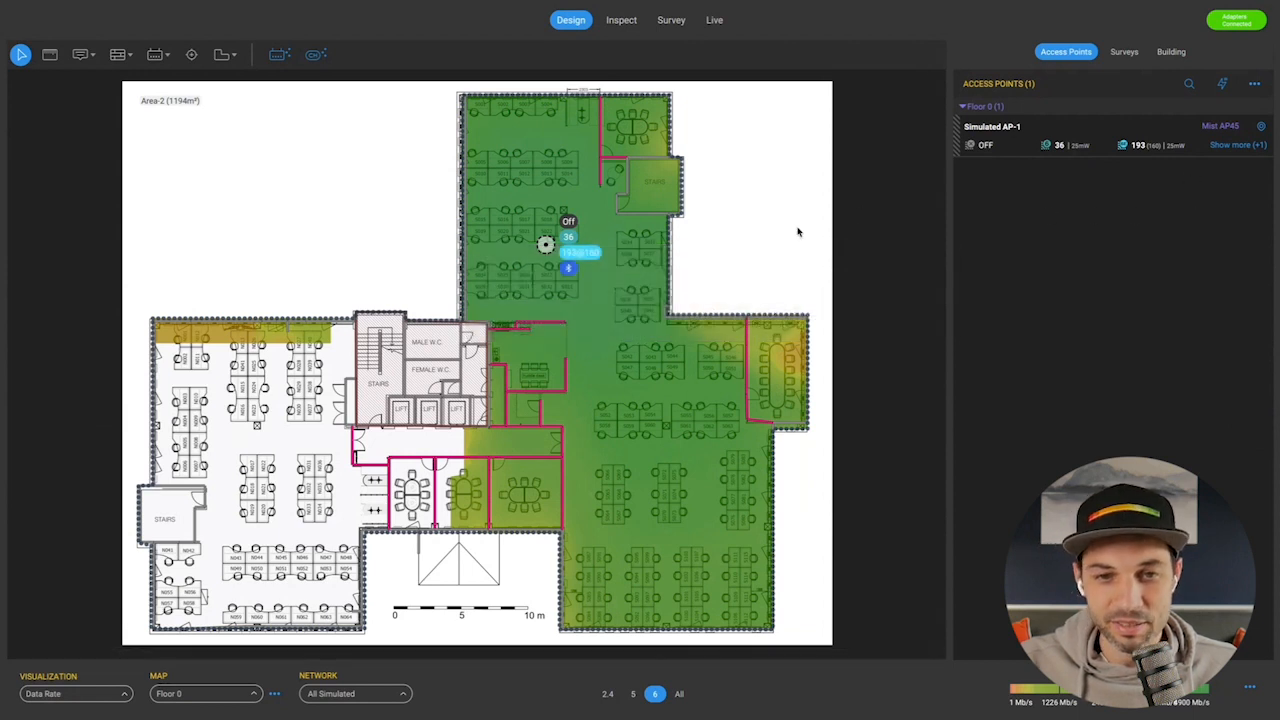
# Expand the simulated access point's radio list and review its Bluetooth radio's power and height settings
pyautogui.click(1224, 147)
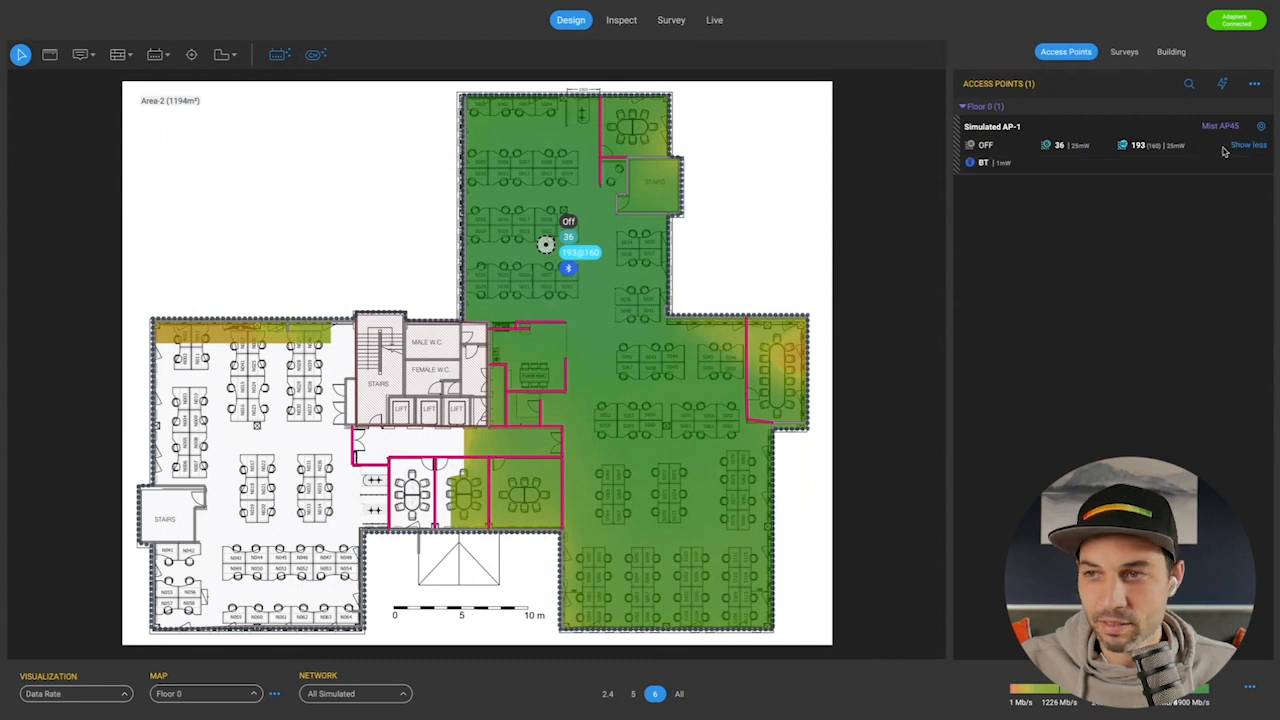
pyautogui.click(986, 165)
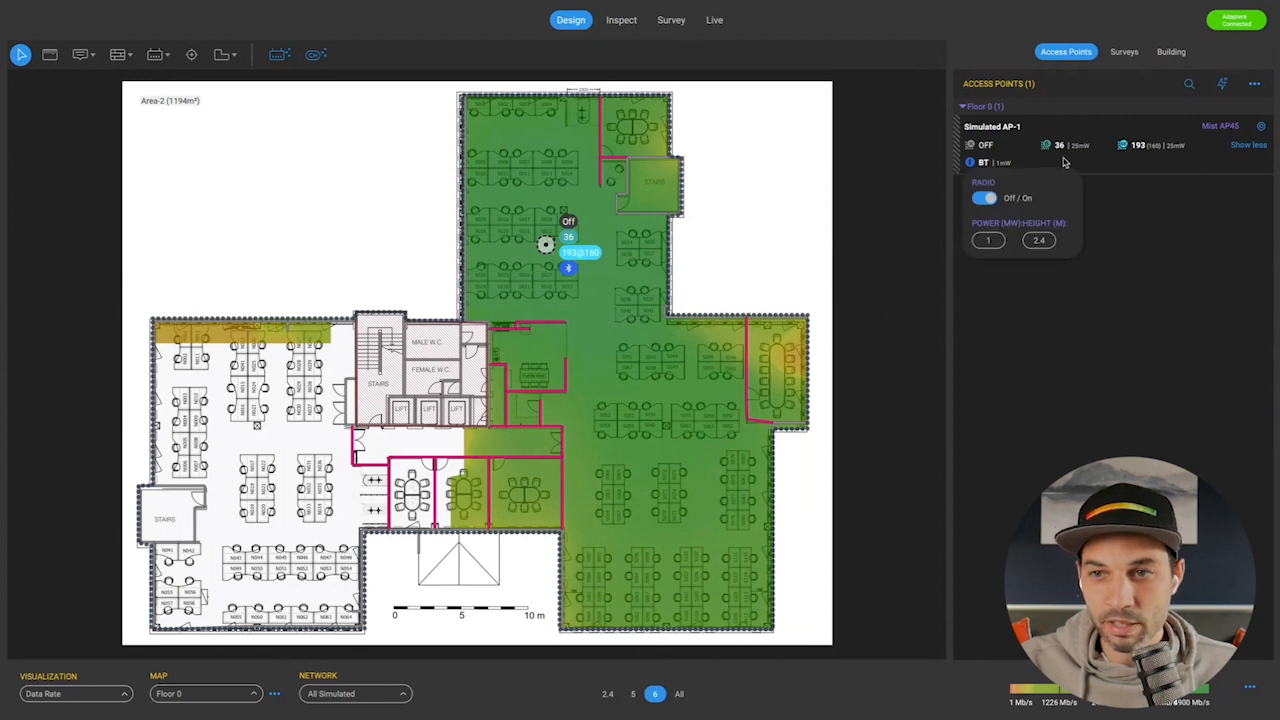
pyautogui.click(1101, 170)
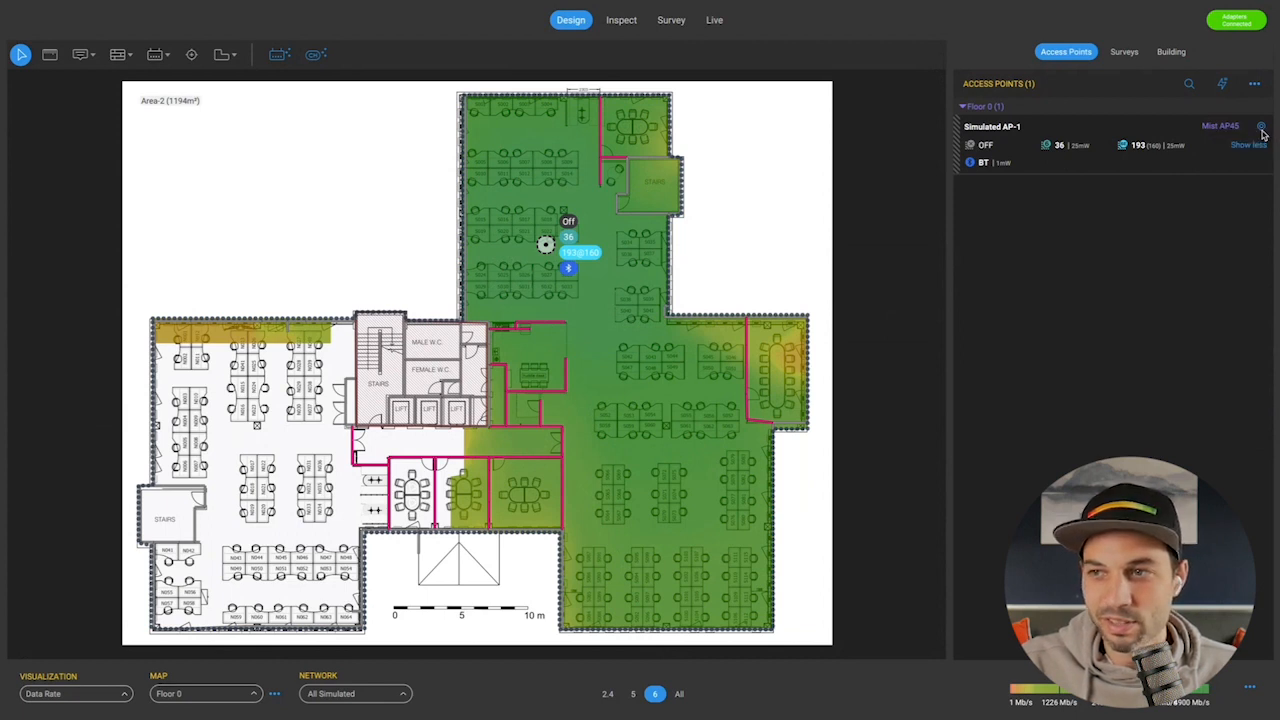
pyautogui.click(1262, 133)
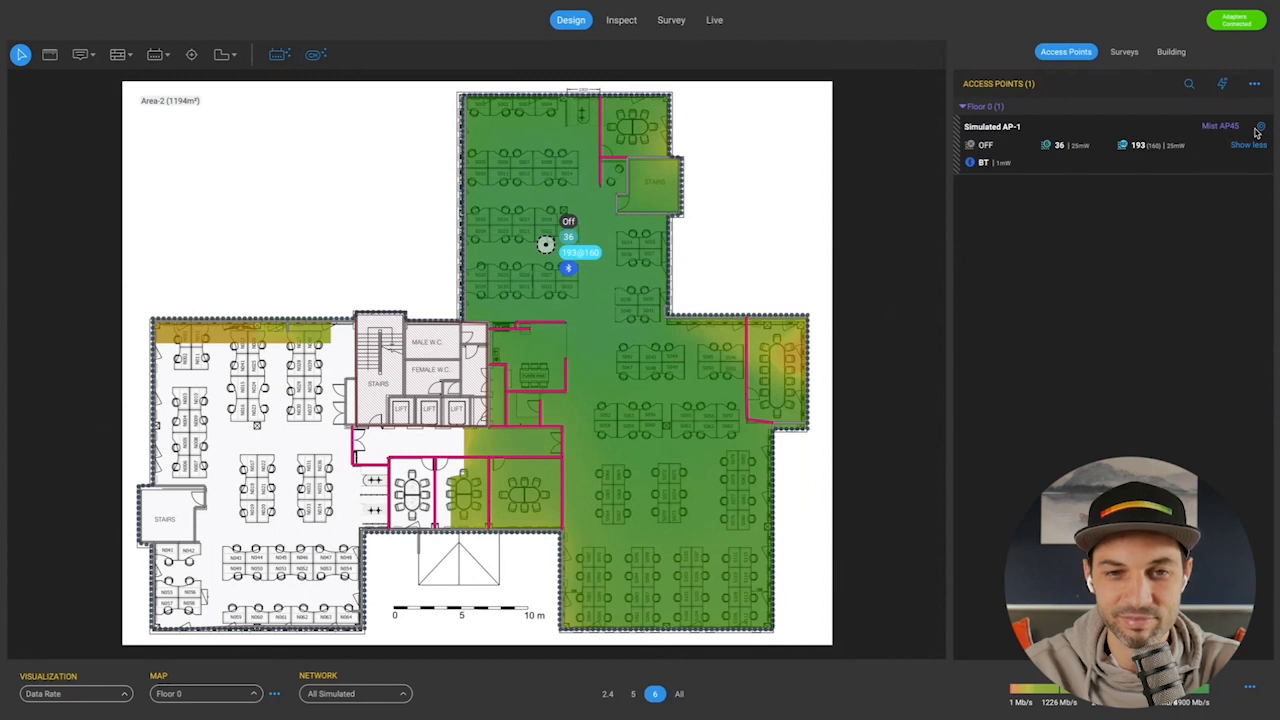
# Switch the heatmap visualization to Signal Strength and examine the 6 GHz coverage near the access point
pyautogui.click(72, 694)
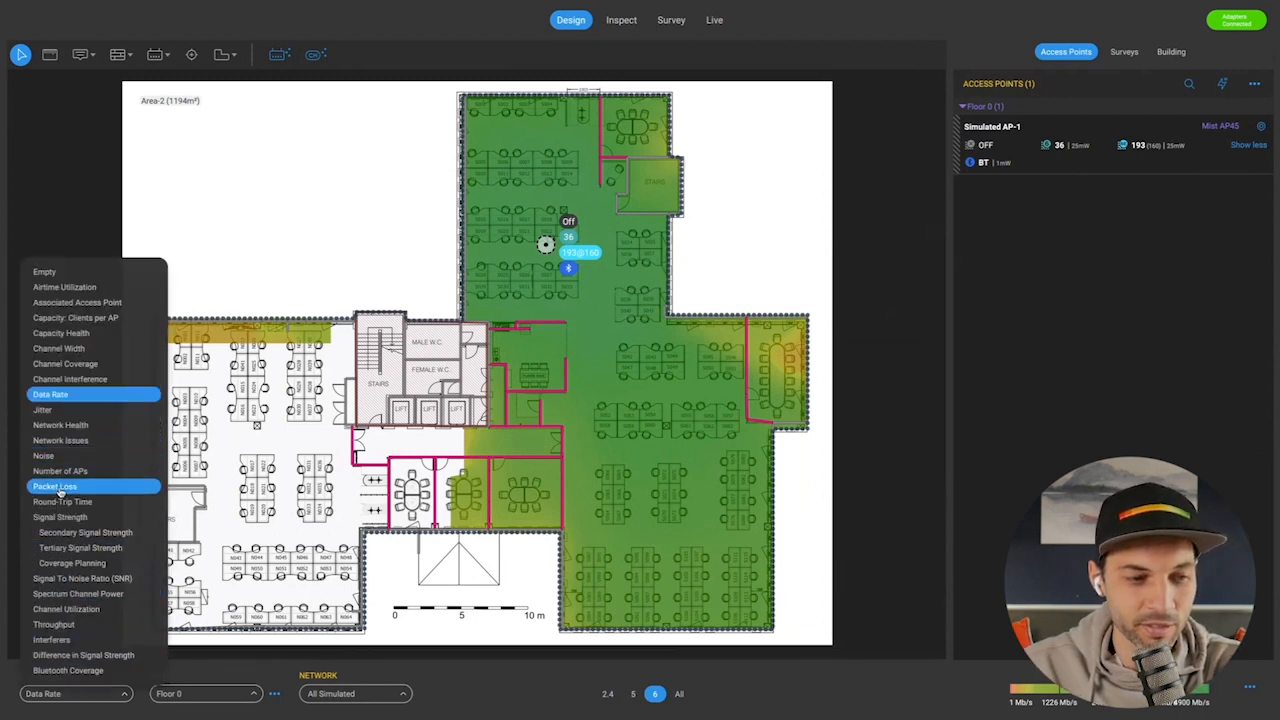
pyautogui.click(60, 518)
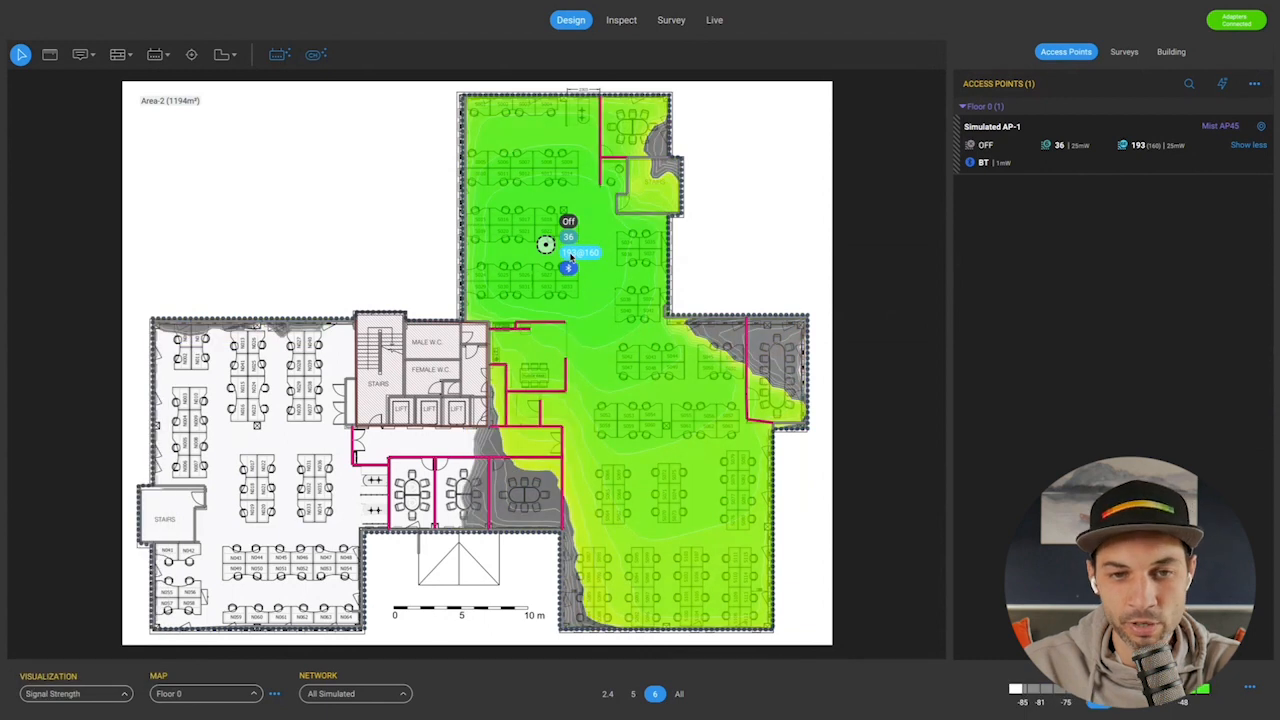
pyautogui.moveTo(571, 257)
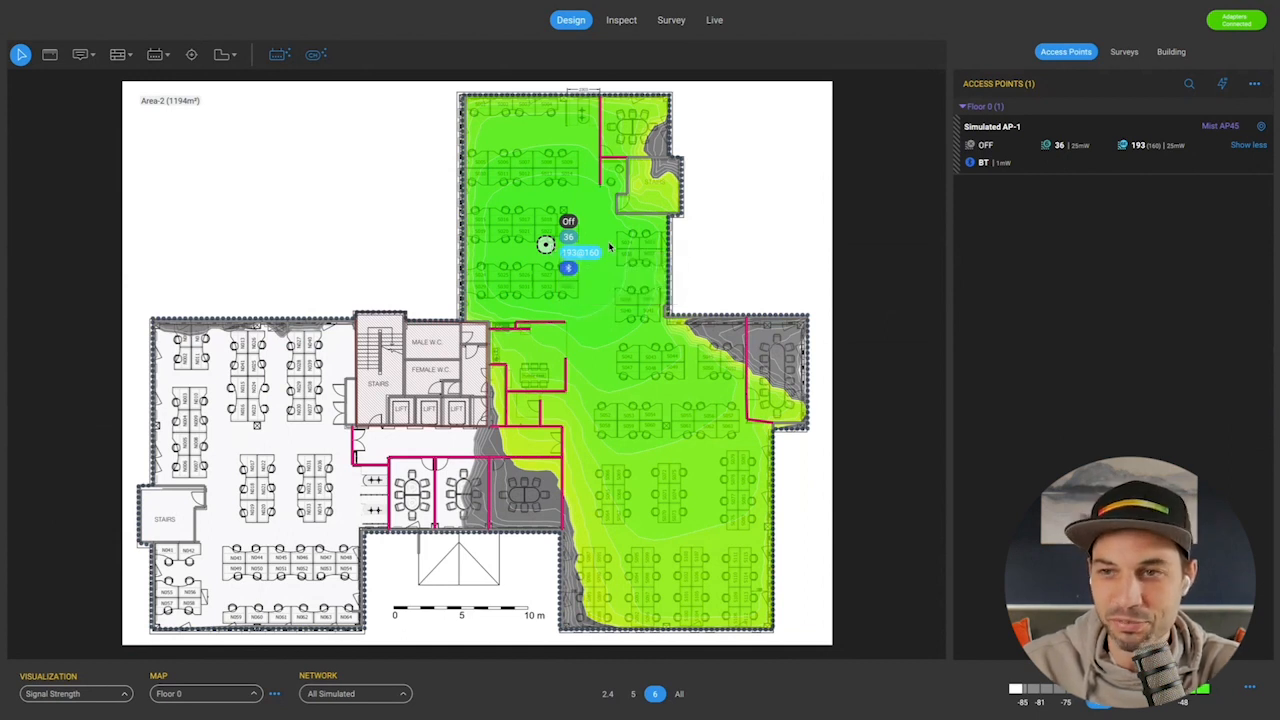
pyautogui.moveTo(610, 247)
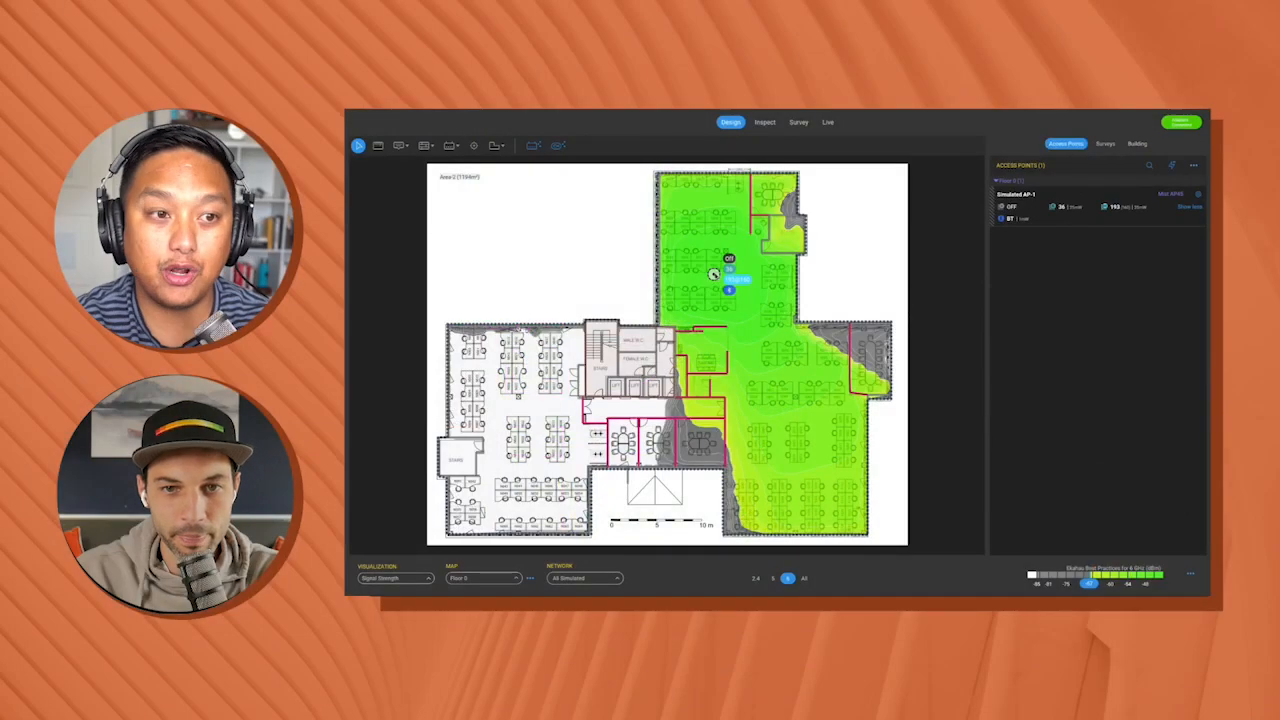
# Move the access point slightly down the plan and draw a short Wall, Concrete (12.0 dB) segment just above it
pyautogui.moveTo(716, 278)
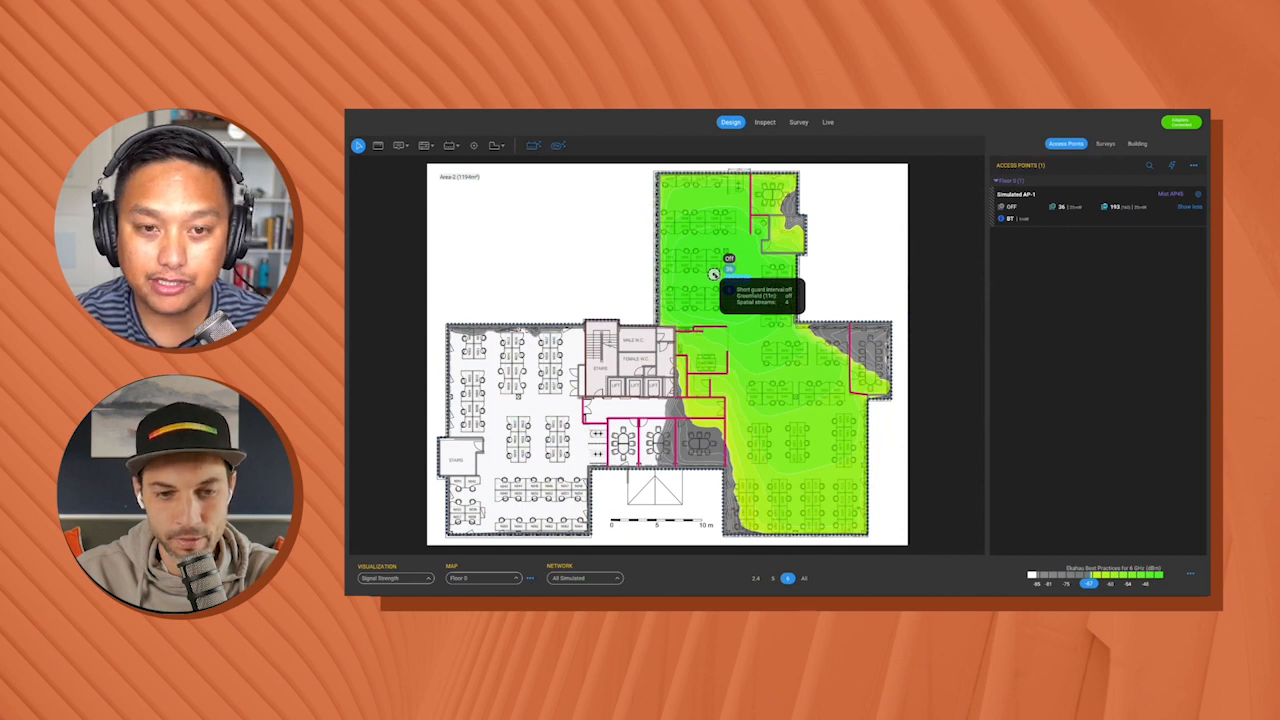
pyautogui.moveTo(715, 276)
pyautogui.mouseDown()
pyautogui.moveTo(692, 298)
pyautogui.moveTo(710, 289)
pyautogui.mouseUp()
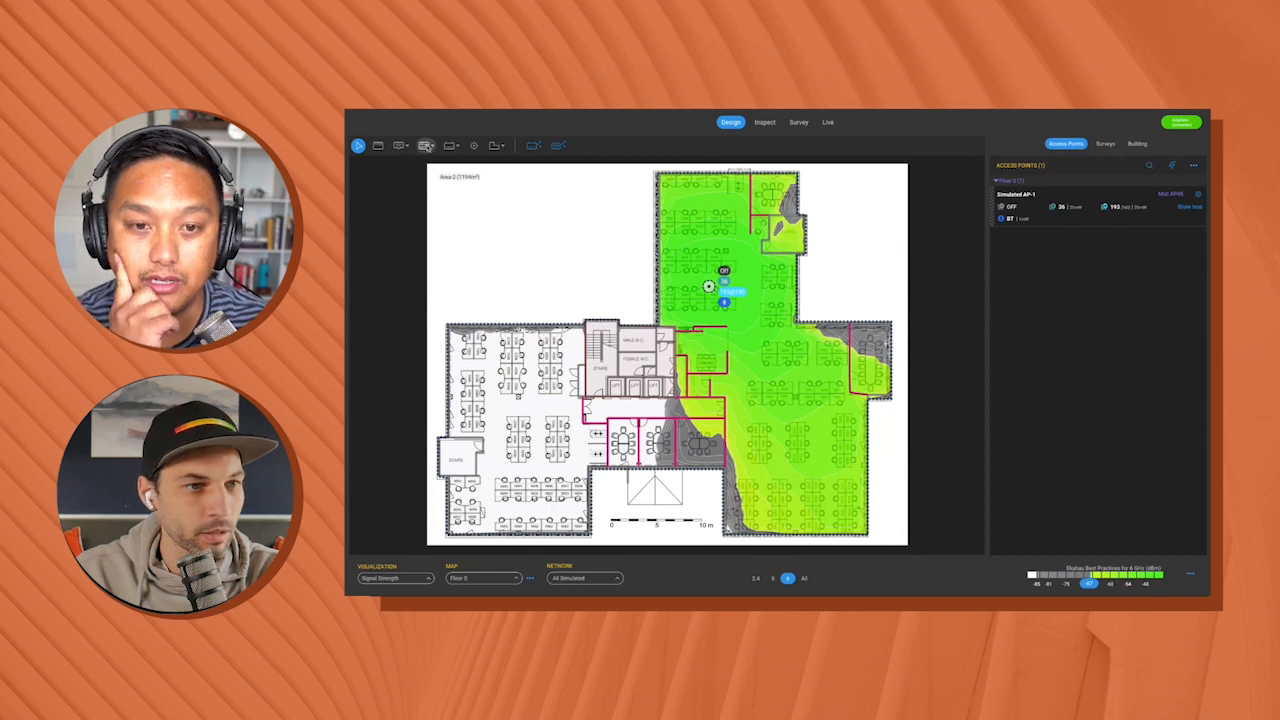
pyautogui.click(427, 146)
pyautogui.click(670, 147)
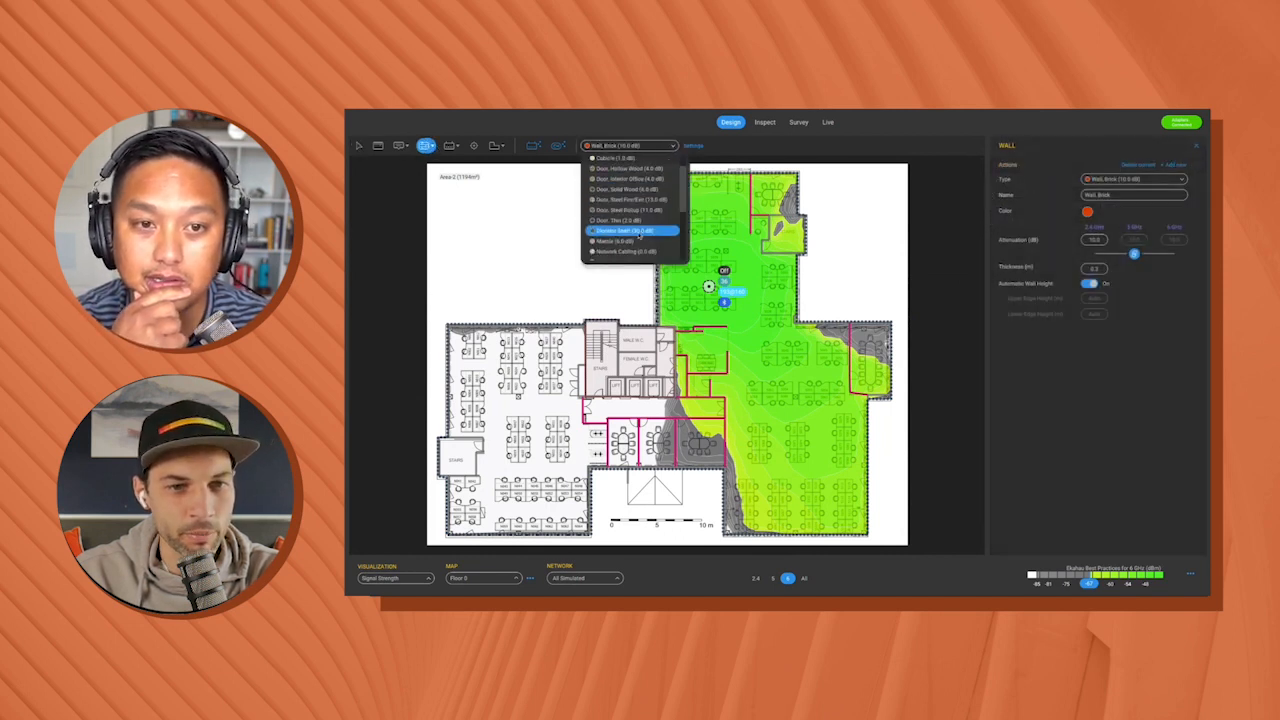
pyautogui.scroll(-5, 640, 215)
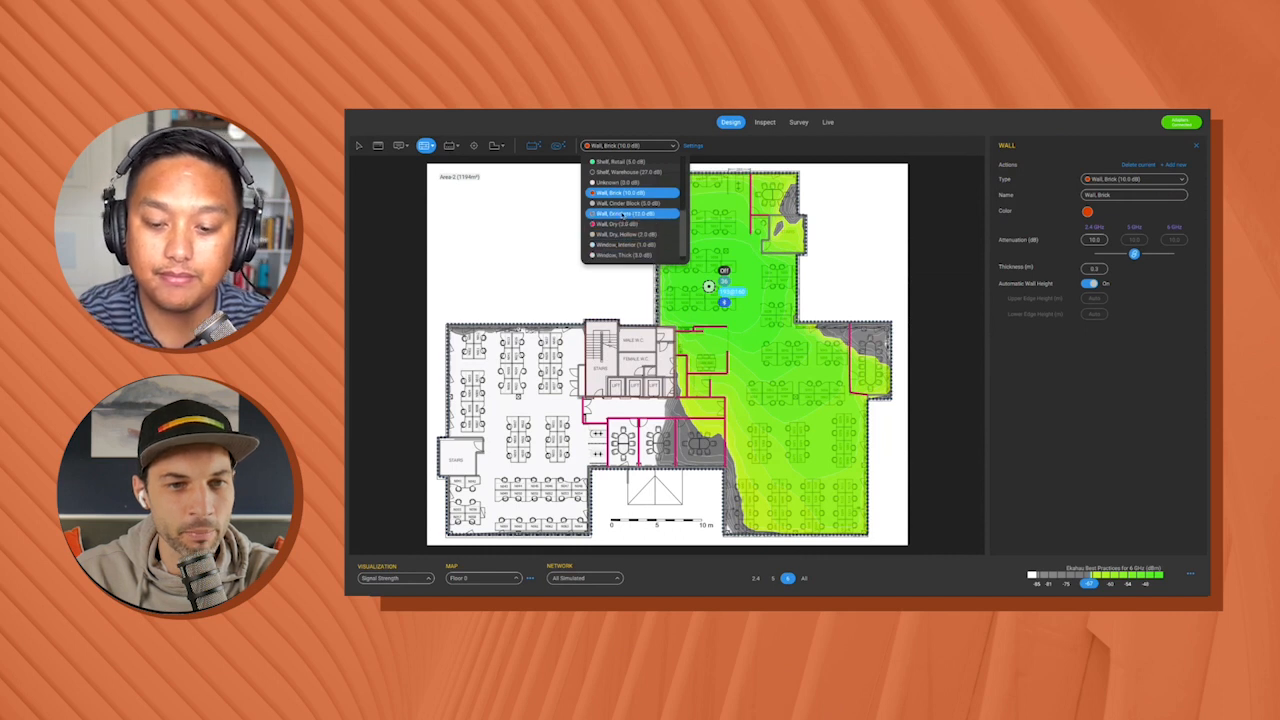
pyautogui.click(620, 214)
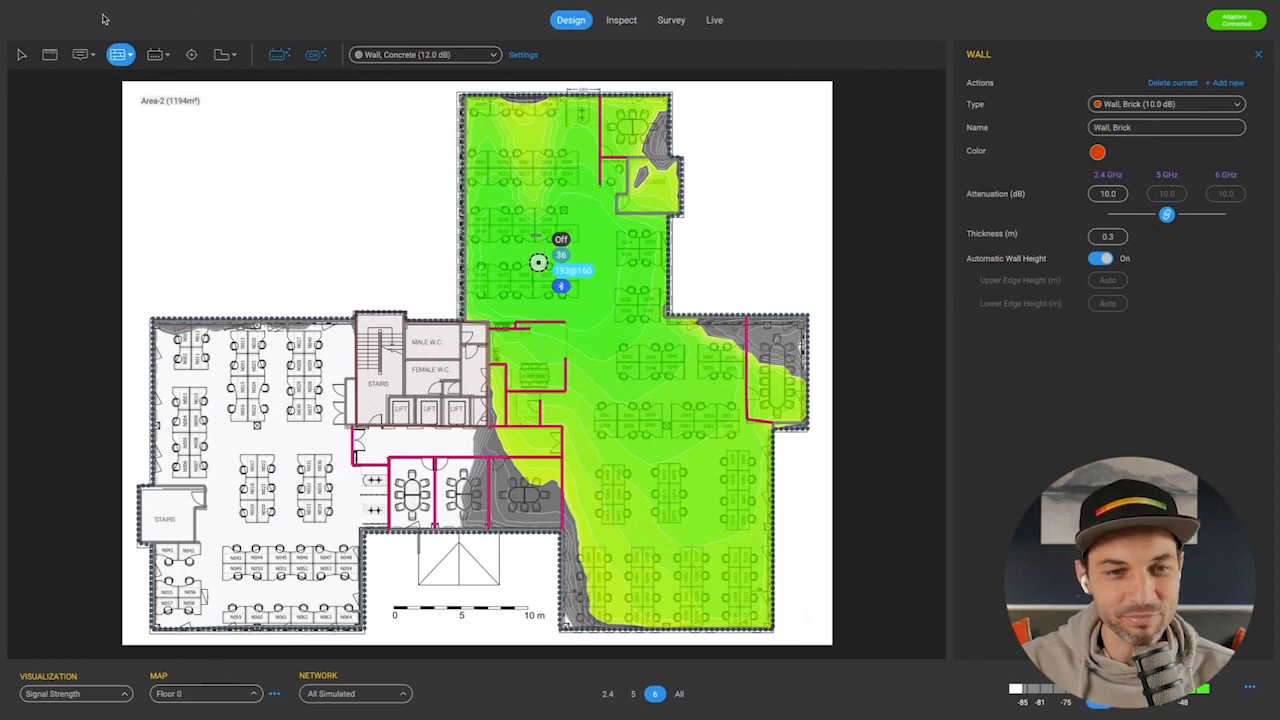
pyautogui.click(21, 53)
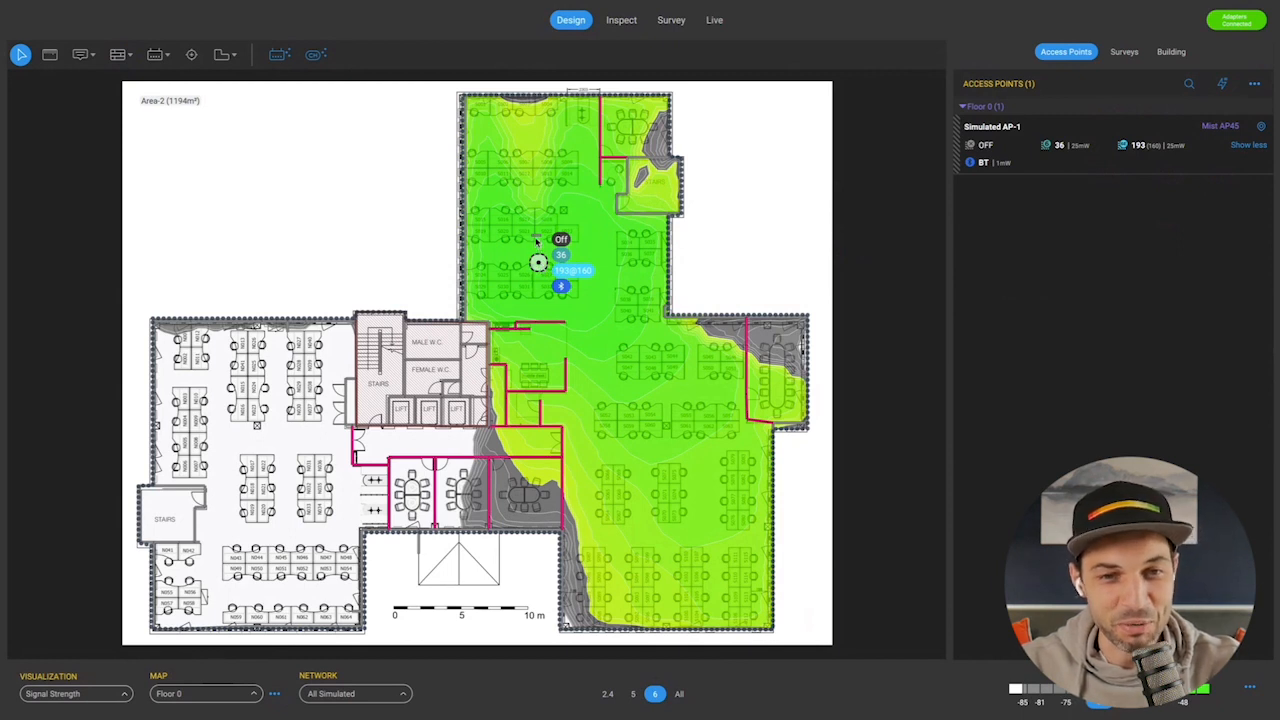
pyautogui.moveTo(536, 242)
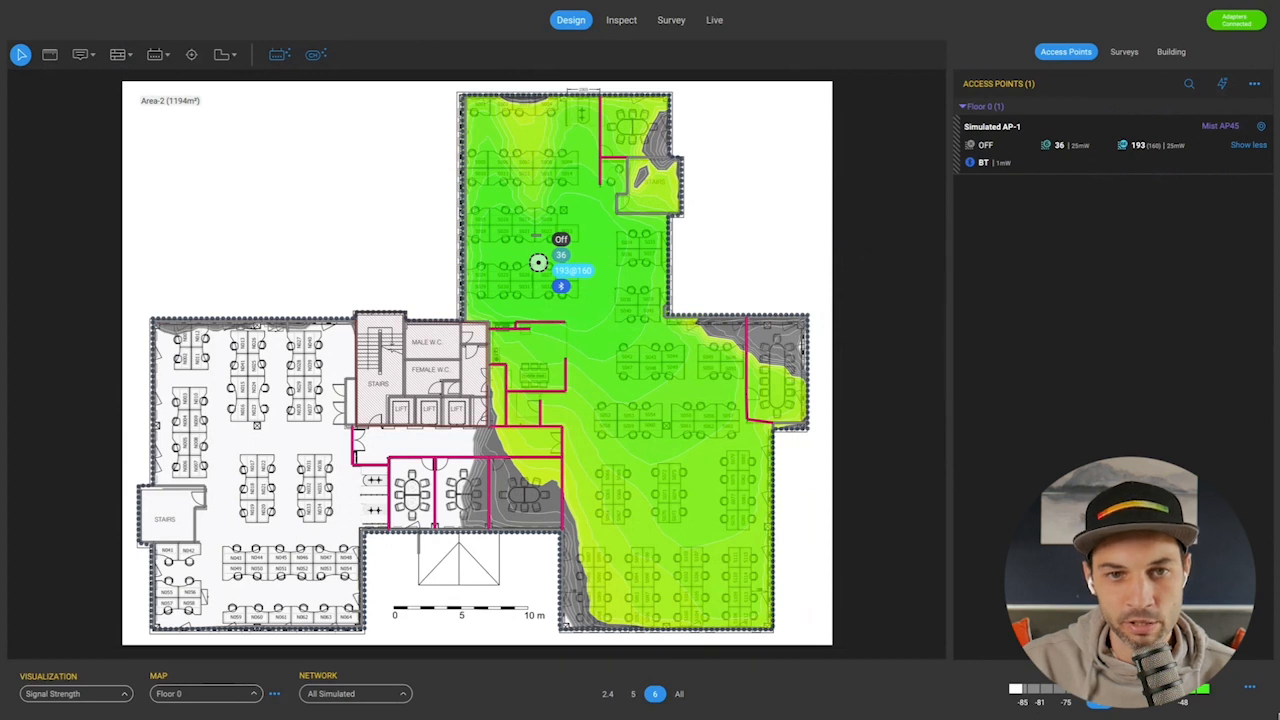
# Compare the signal strength heatmap at Max and High accuracy around the concrete segment, leaving the accuracy at Max
pyautogui.click(1250, 690)
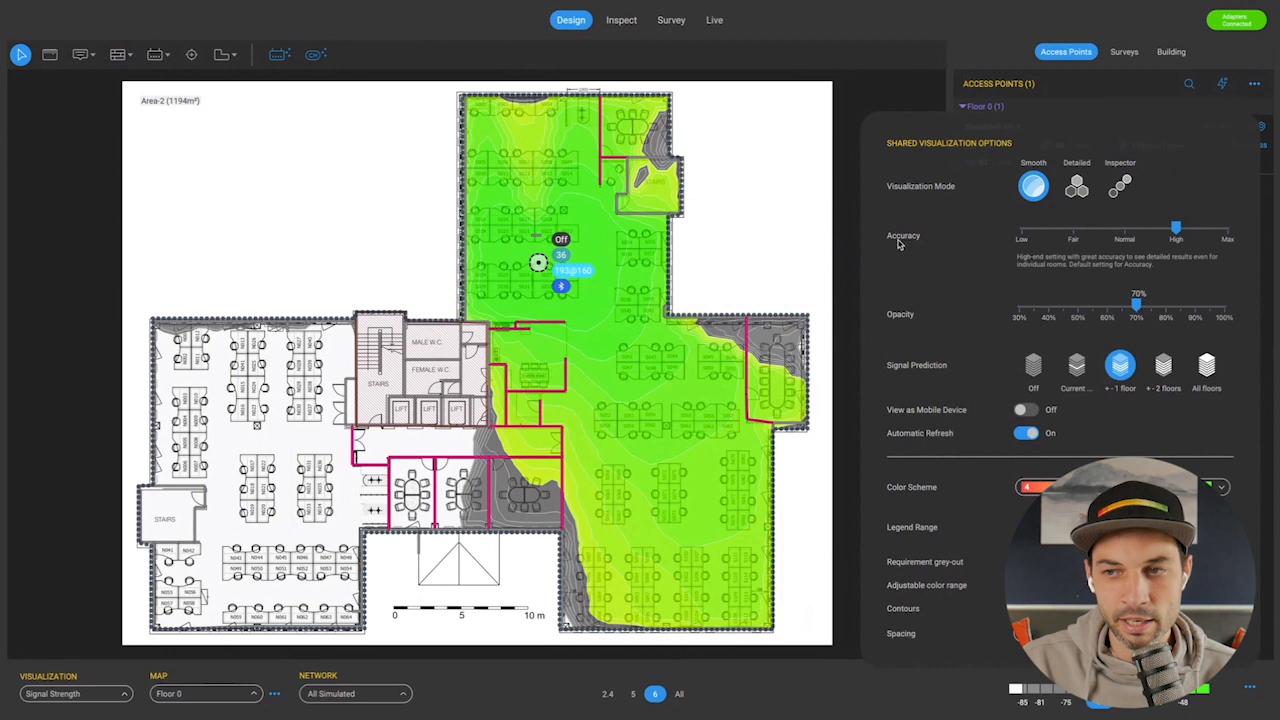
pyautogui.moveTo(1176, 228); pyautogui.dragTo(1231, 232)
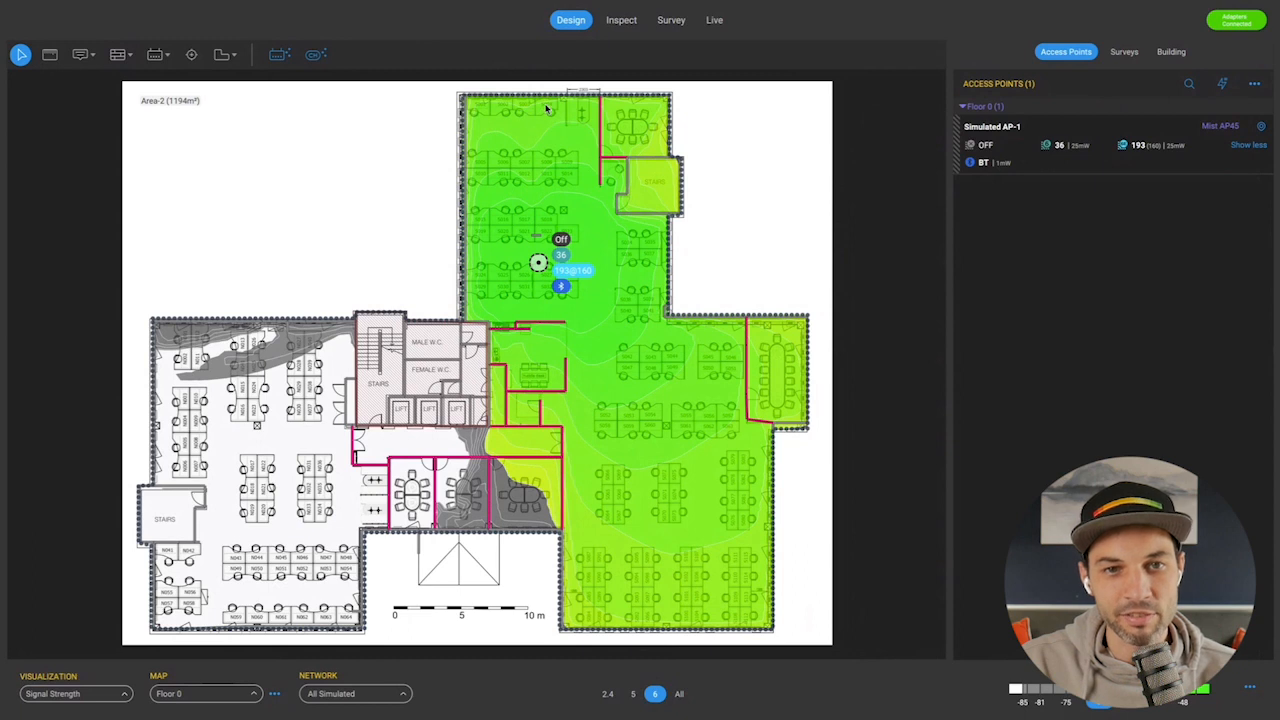
pyautogui.moveTo(547, 109)
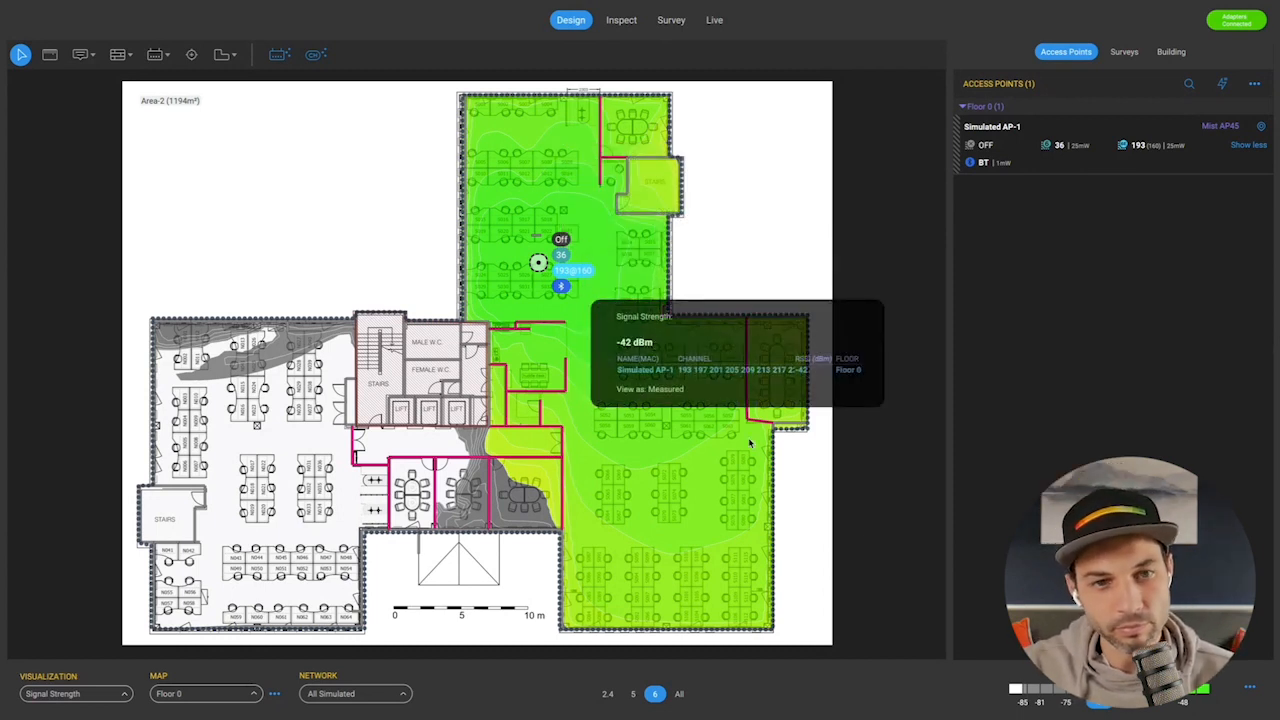
pyautogui.click(1245, 688)
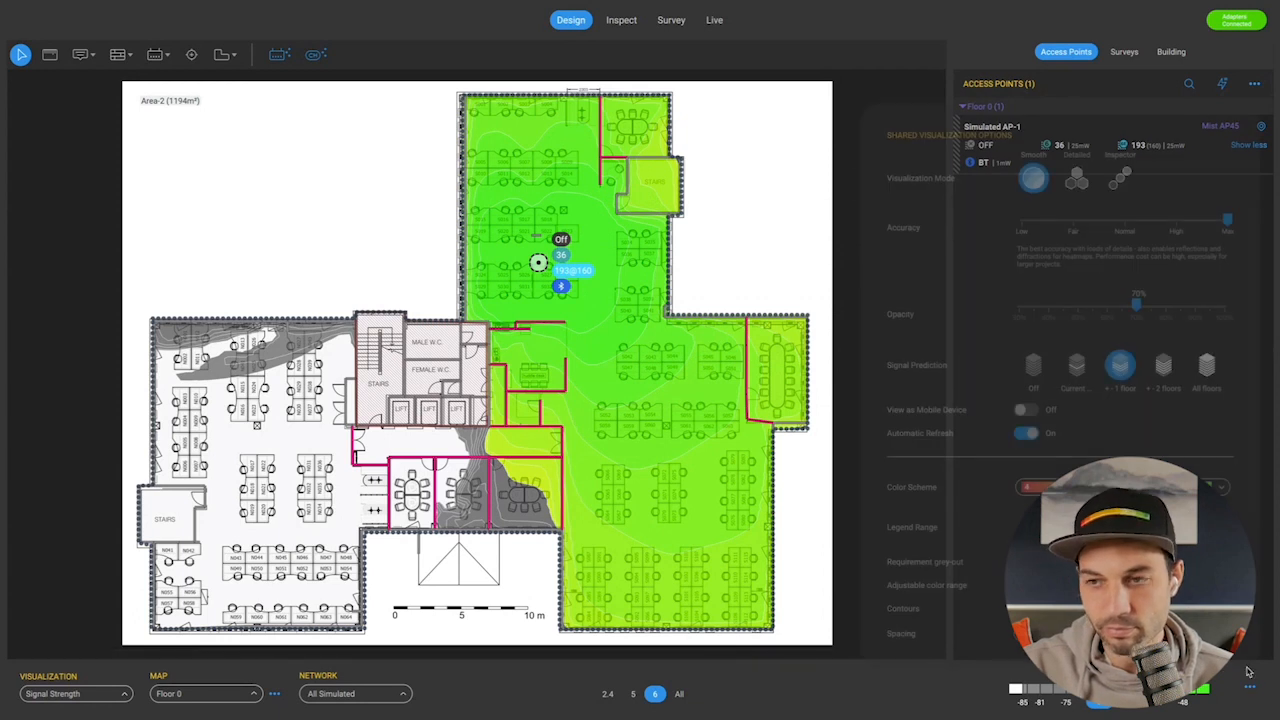
pyautogui.click(1180, 224)
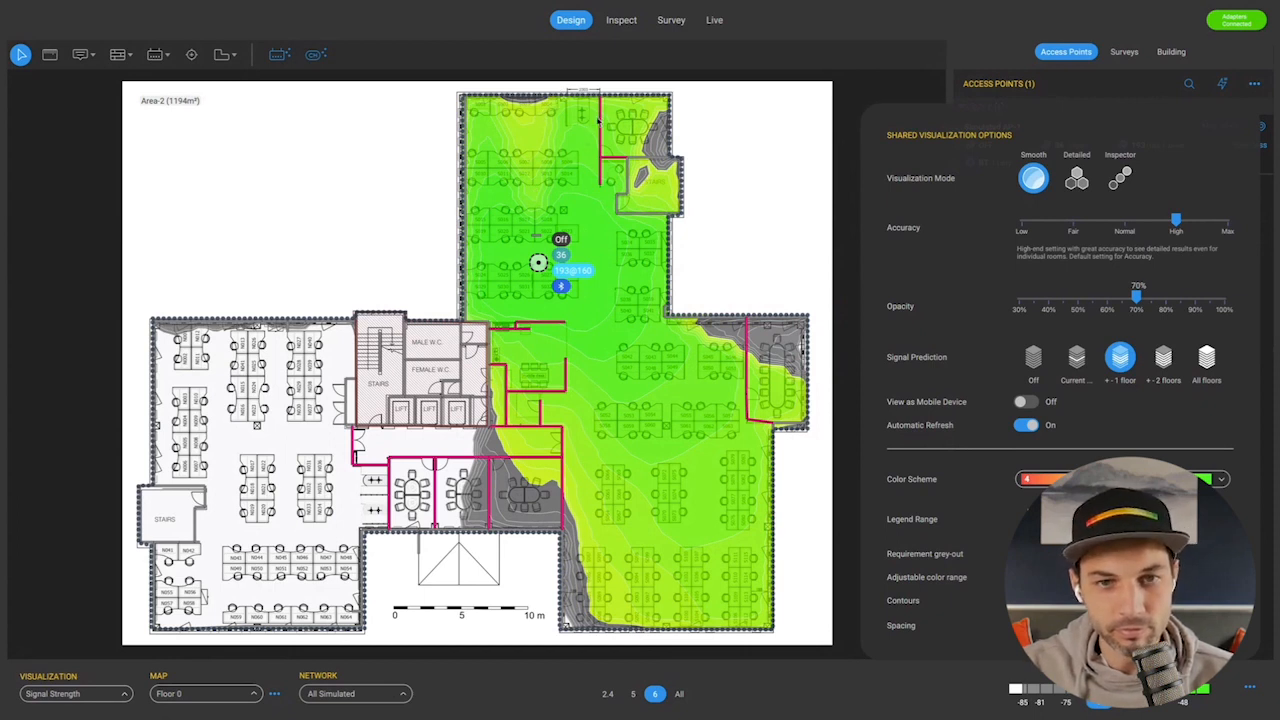
pyautogui.click(1227, 223)
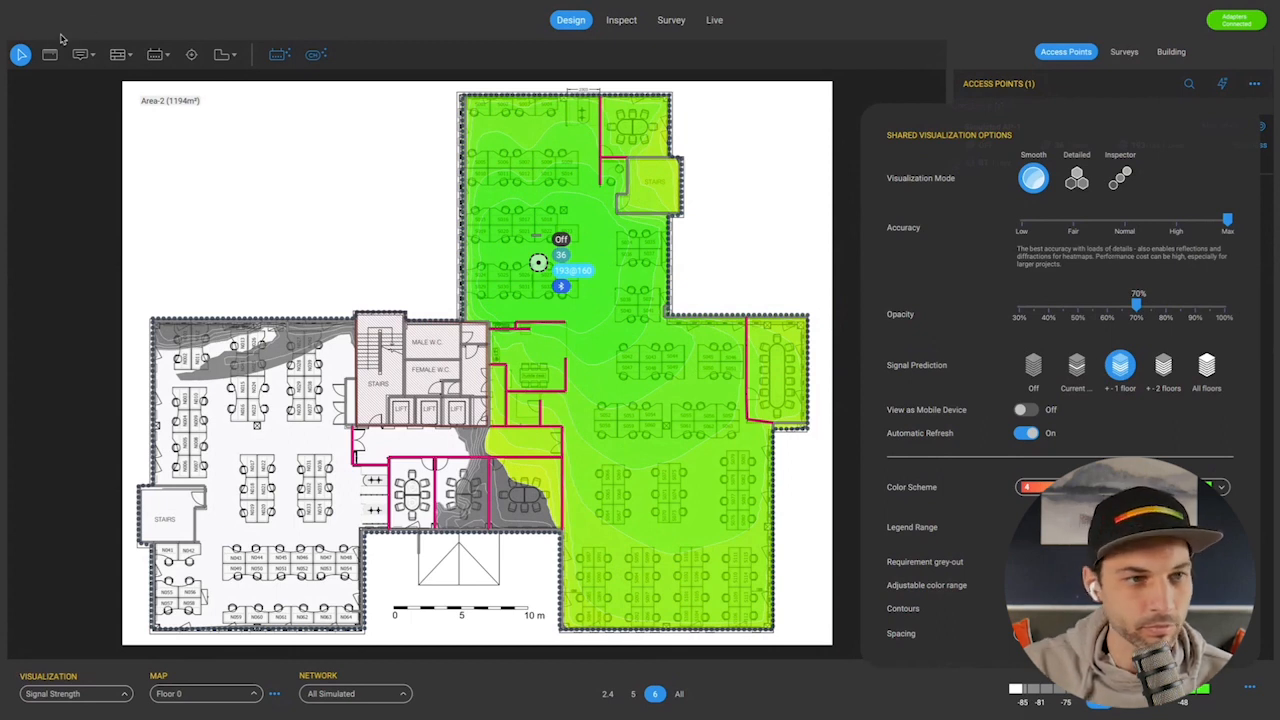
# Move the access point into the central corridor, just below the lifts and above the meeting rooms
pyautogui.click(20, 59)
pyautogui.moveTo(539, 264); pyautogui.dragTo(532, 443)
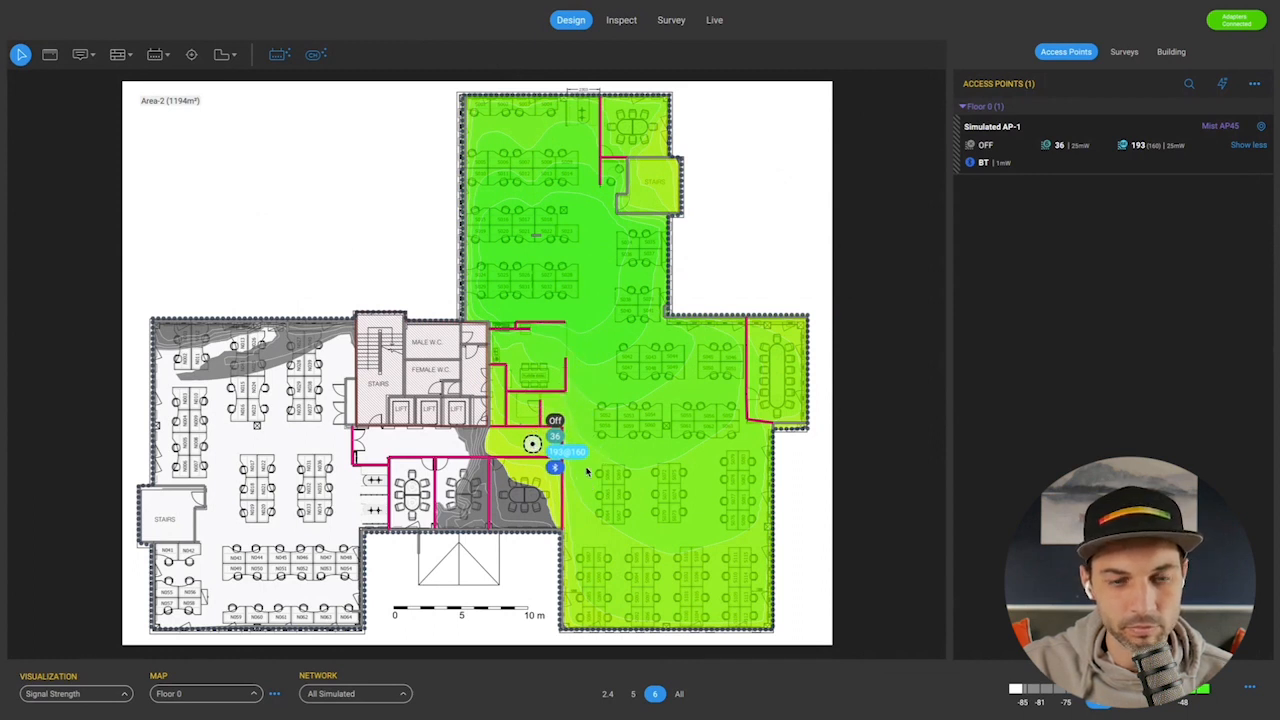
pyautogui.moveTo(532, 447)
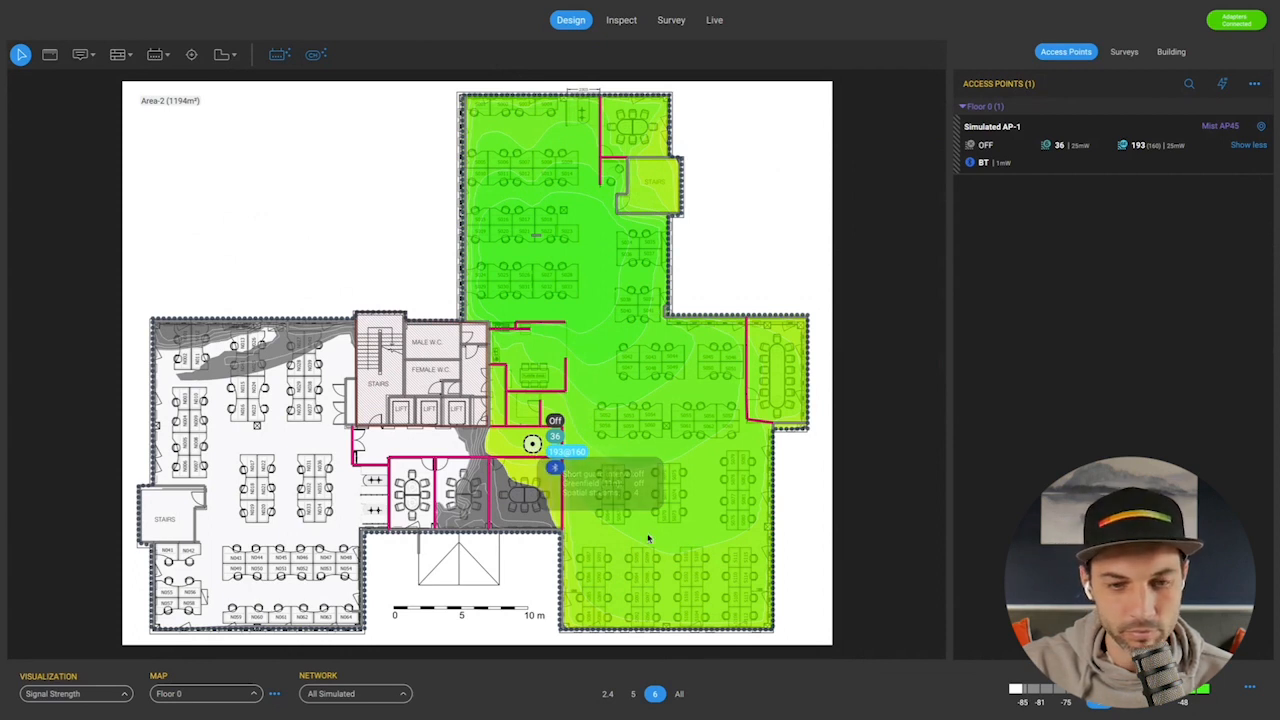
pyautogui.moveTo(532, 444); pyautogui.dragTo(463, 440)
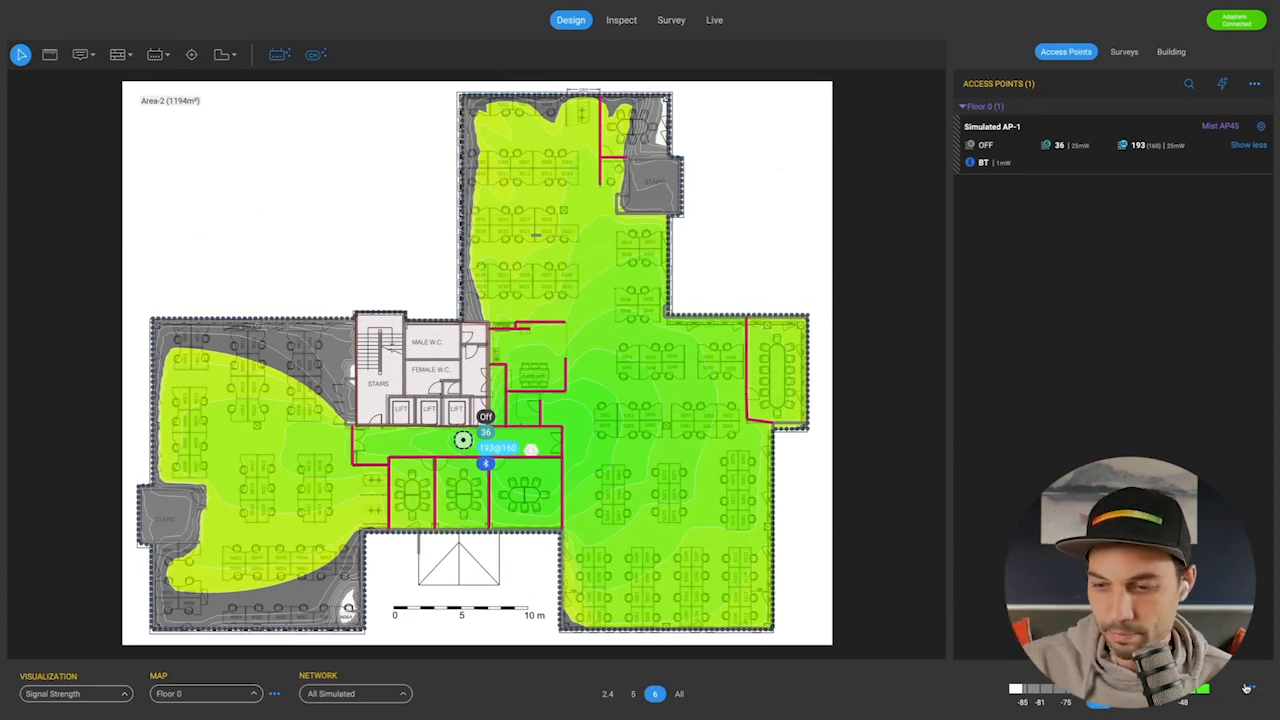
# Compare the corridor access point's heatmap at High and Max accuracy, leave the accuracy at High, and close the visualization options
pyautogui.click(1249, 689)
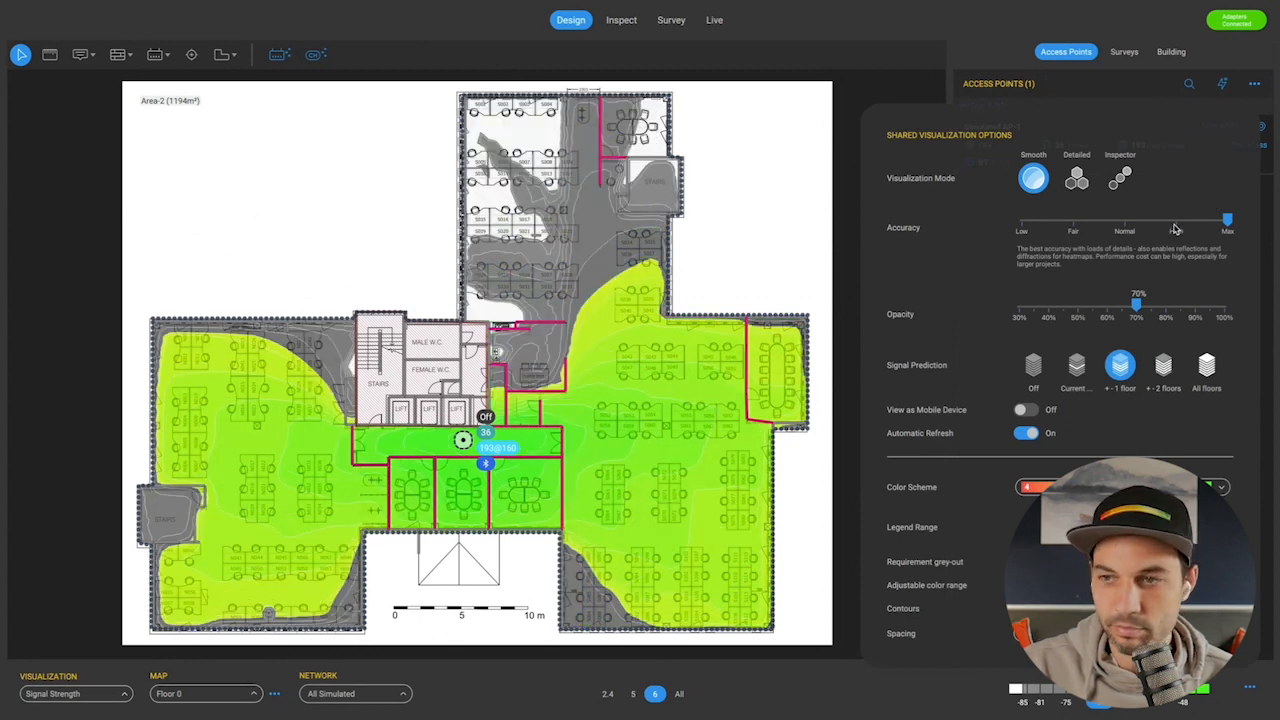
pyautogui.moveTo(1176, 229)
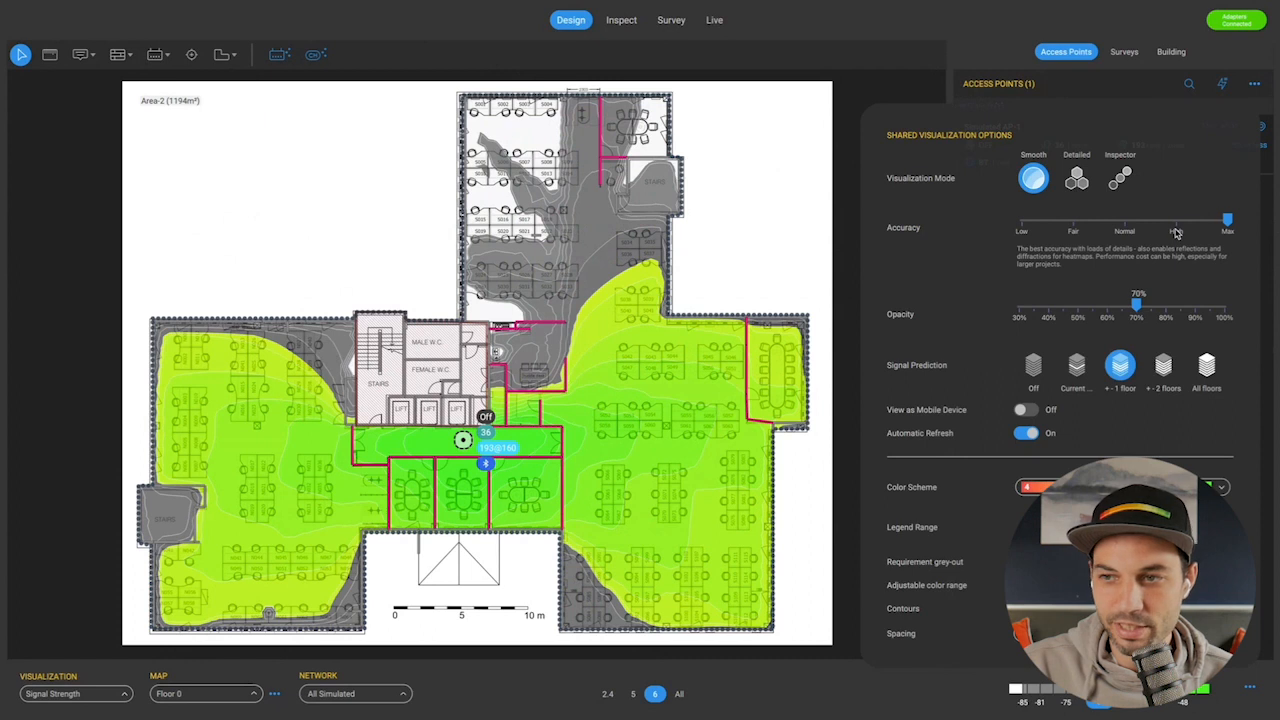
pyautogui.click(1176, 229)
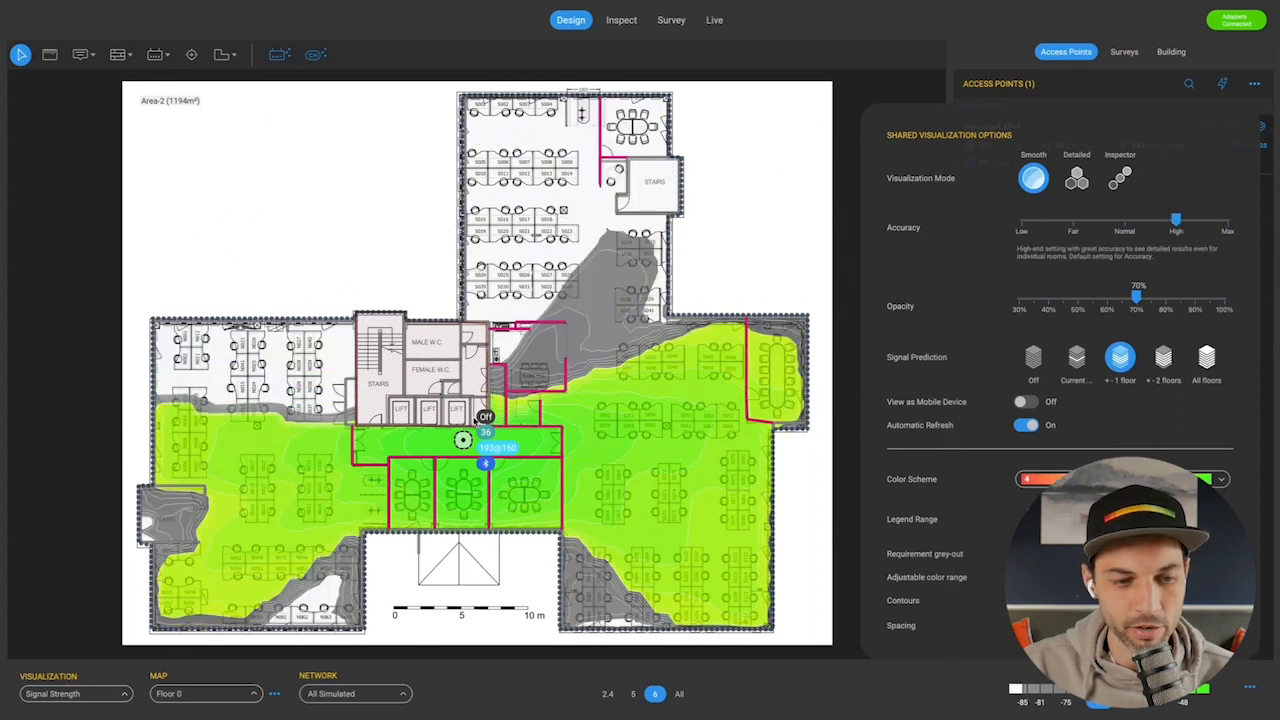
pyautogui.moveTo(491, 465)
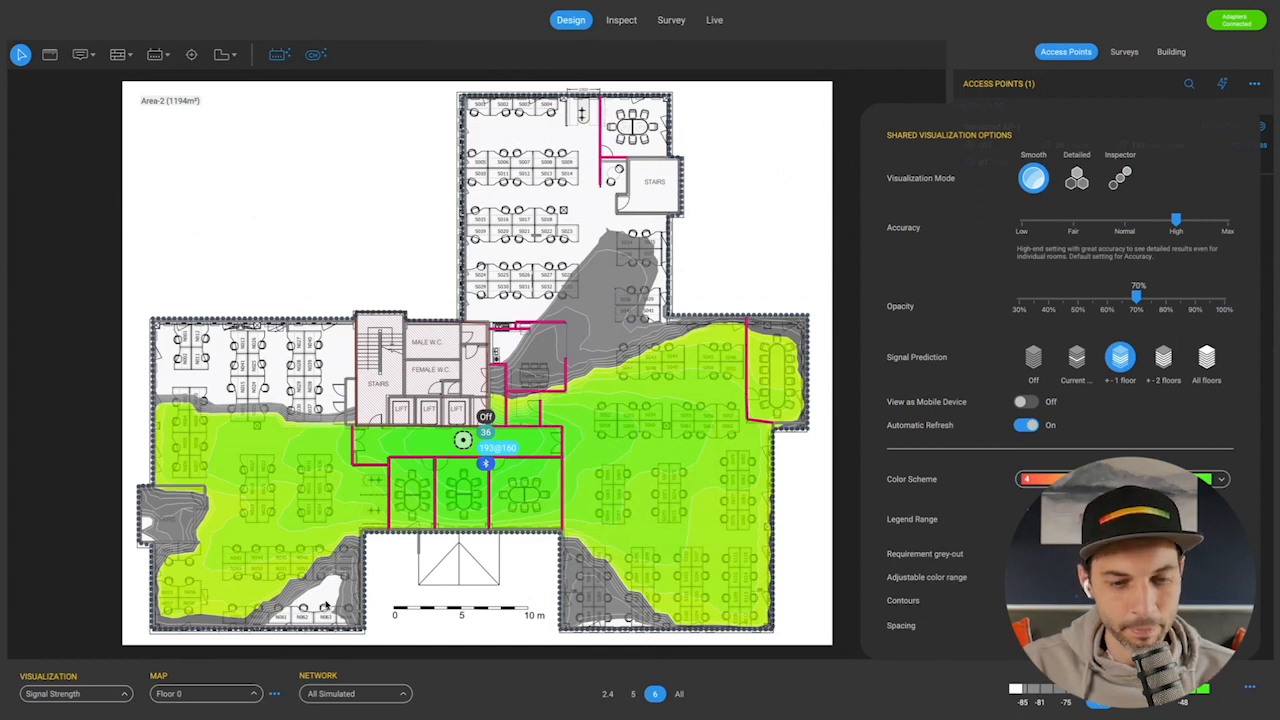
pyautogui.click(1229, 226)
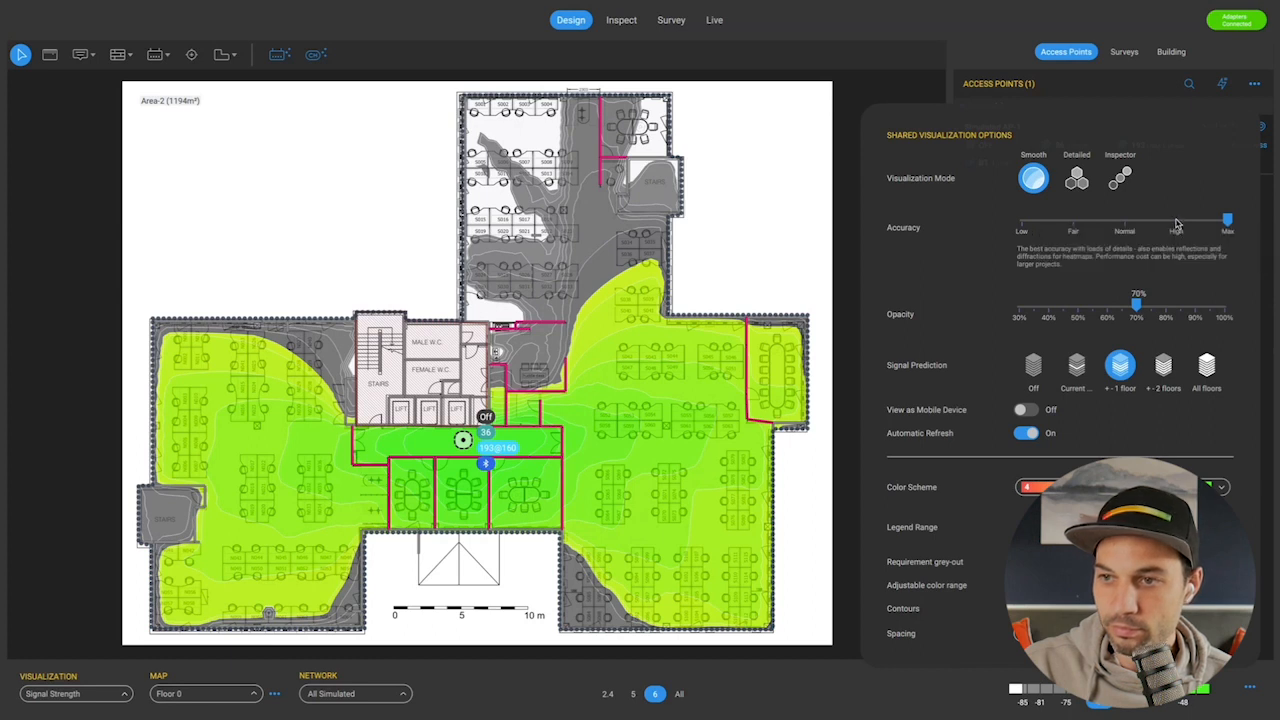
pyautogui.moveTo(1227, 220); pyautogui.dragTo(1177, 221)
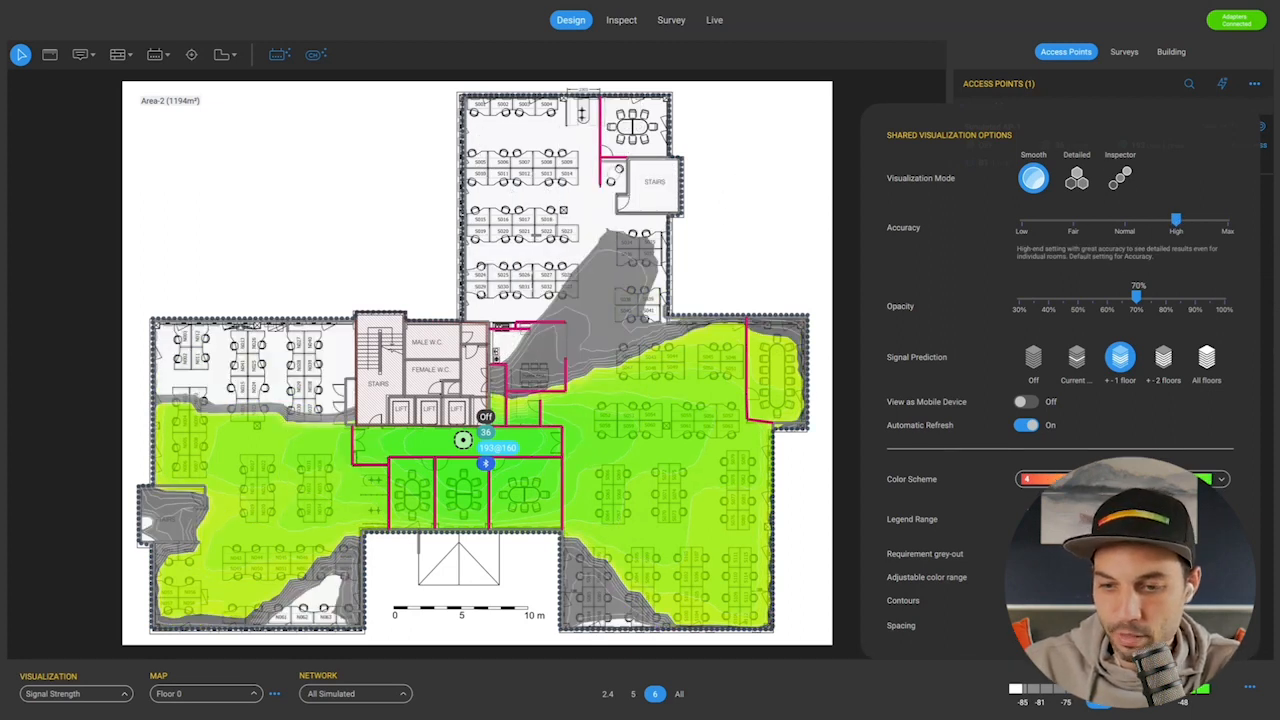
pyautogui.click(1255, 693)
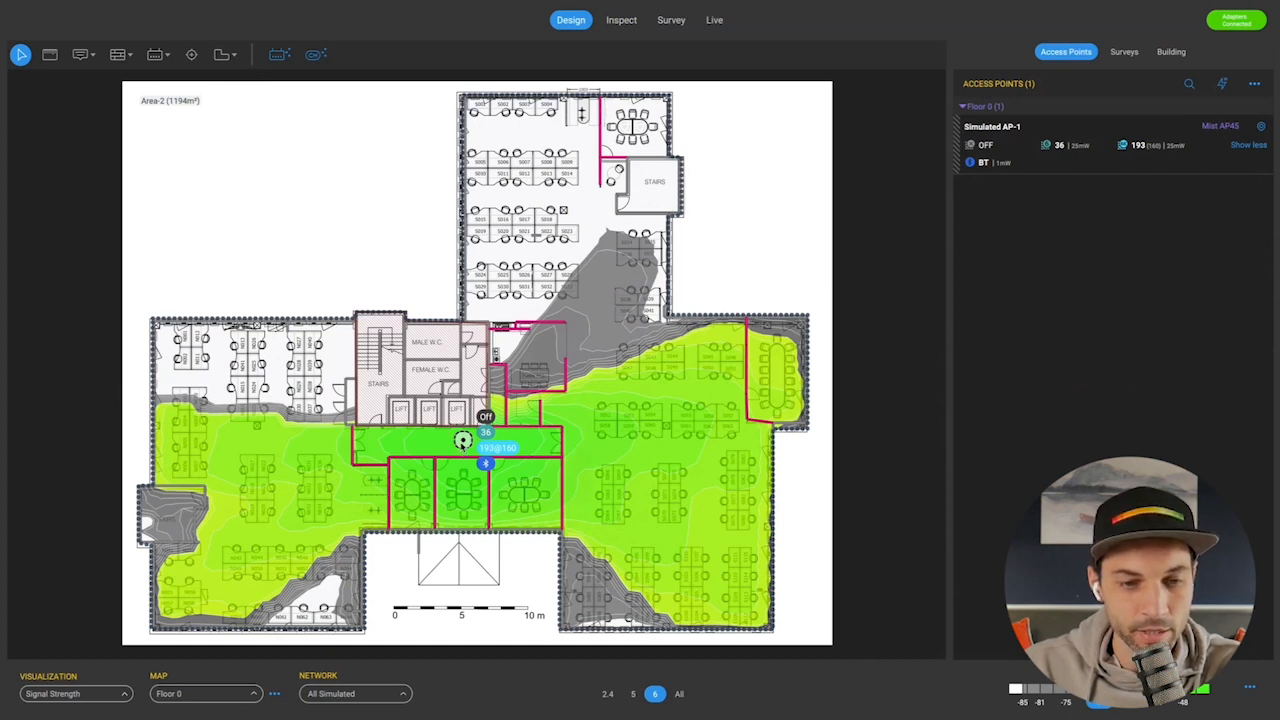
# Try the access point in the open desk area east of the corridor, view its heatmap at Max accuracy, and move it toward the upper wing
pyautogui.moveTo(463, 441)
pyautogui.moveTo(463, 441); pyautogui.dragTo(604, 352)
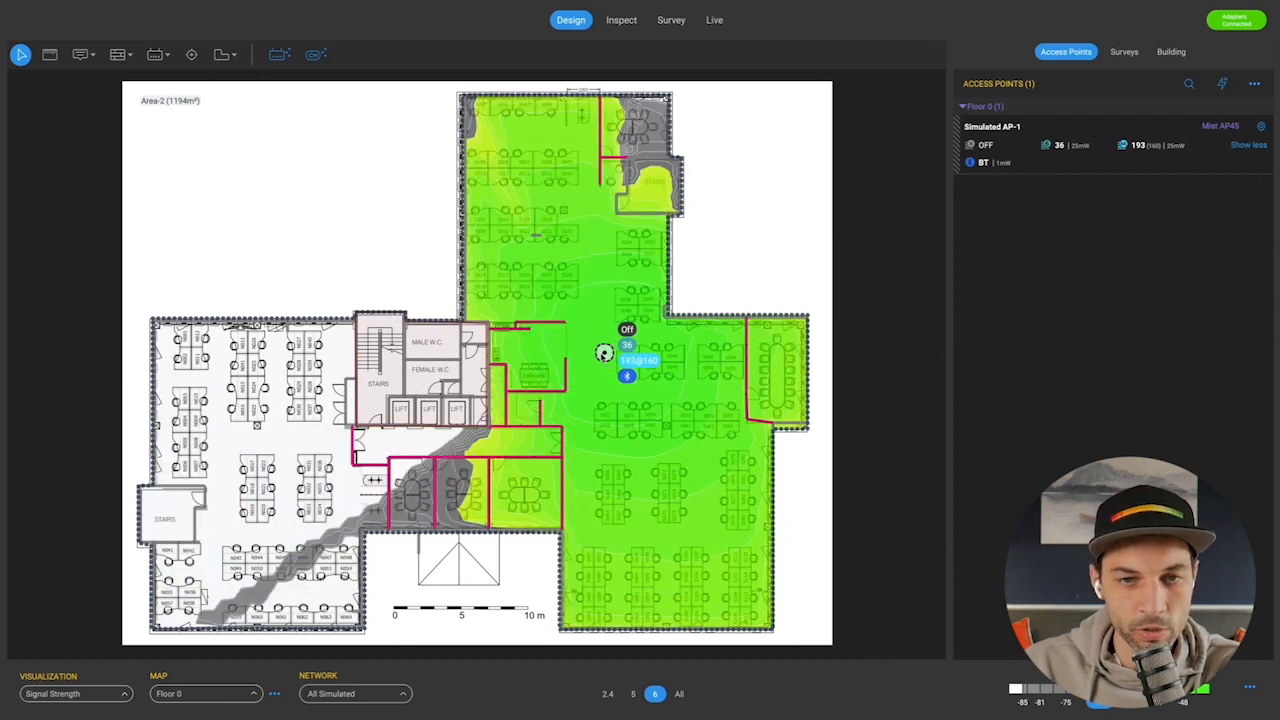
pyautogui.moveTo(604, 352); pyautogui.dragTo(639, 357)
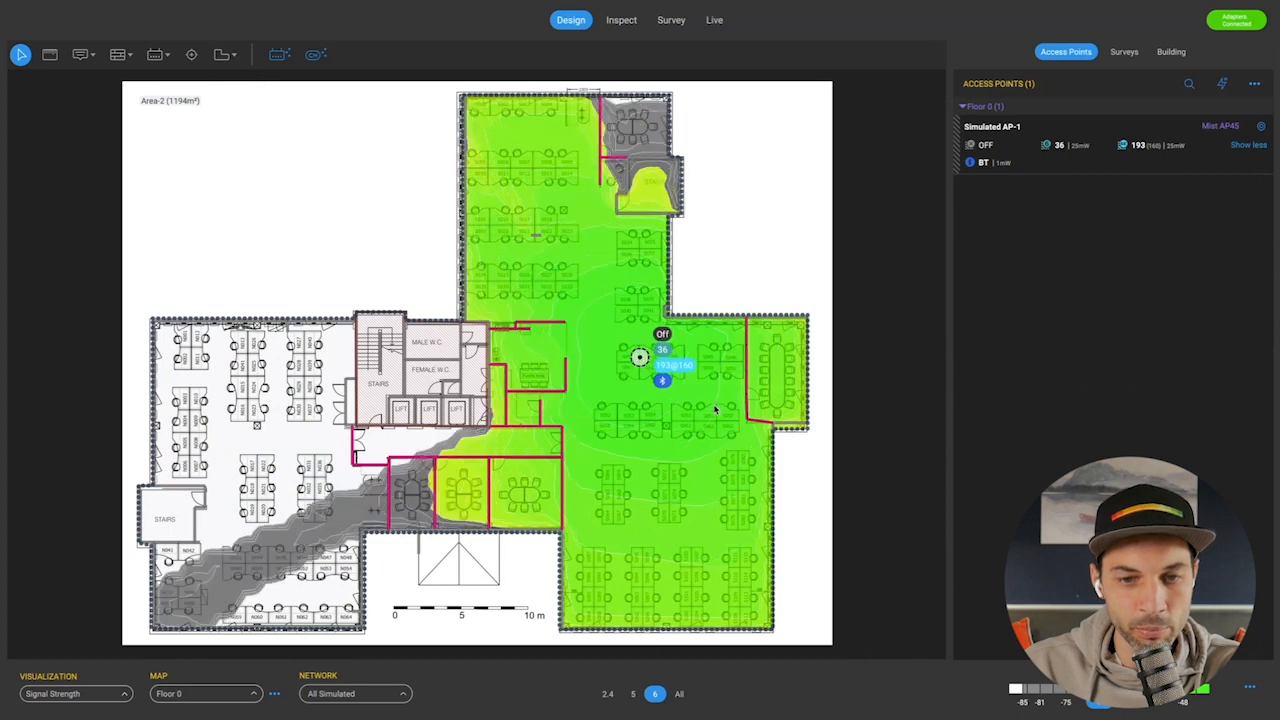
pyautogui.click(1250, 687)
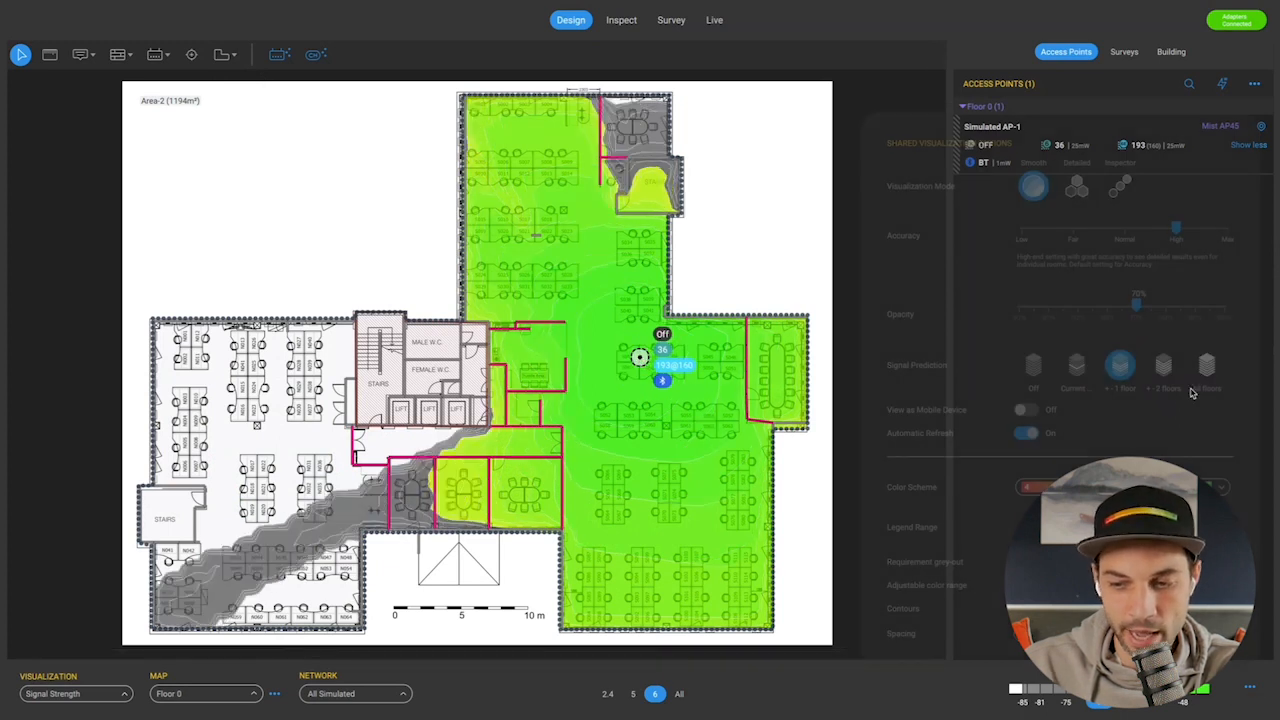
pyautogui.moveTo(1177, 230); pyautogui.dragTo(1230, 228)
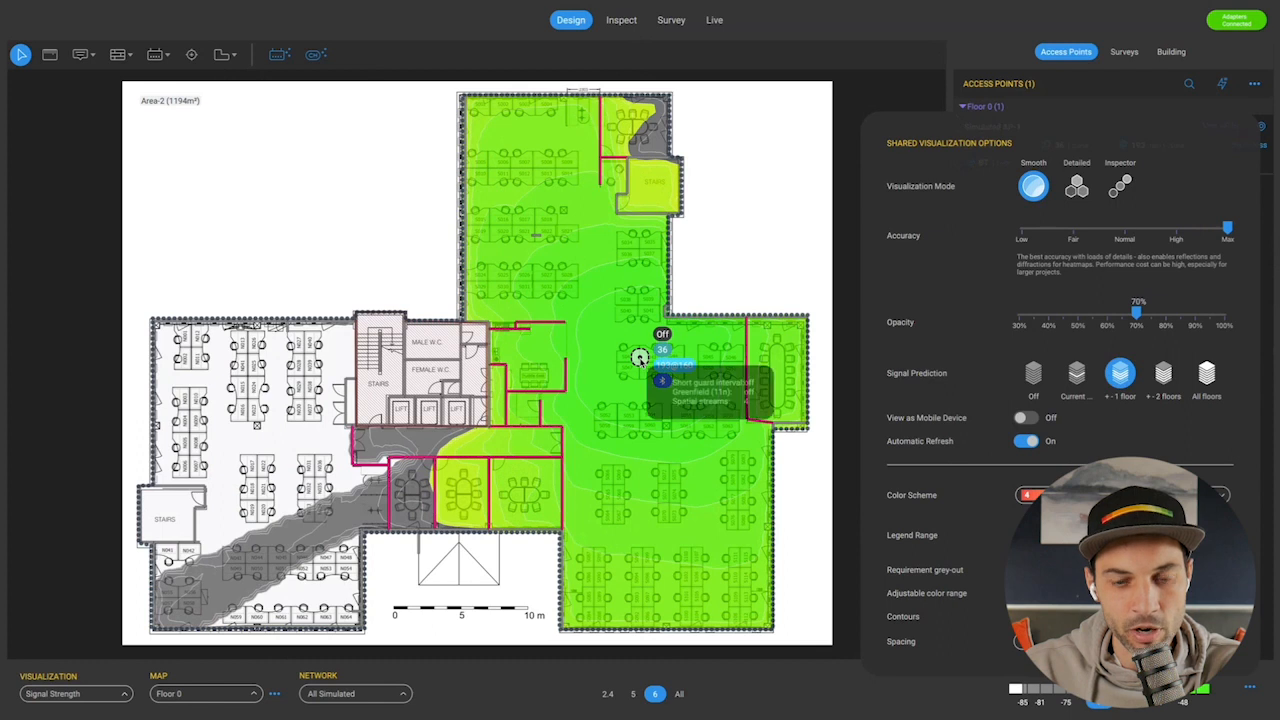
pyautogui.moveTo(640, 358); pyautogui.dragTo(588, 272)
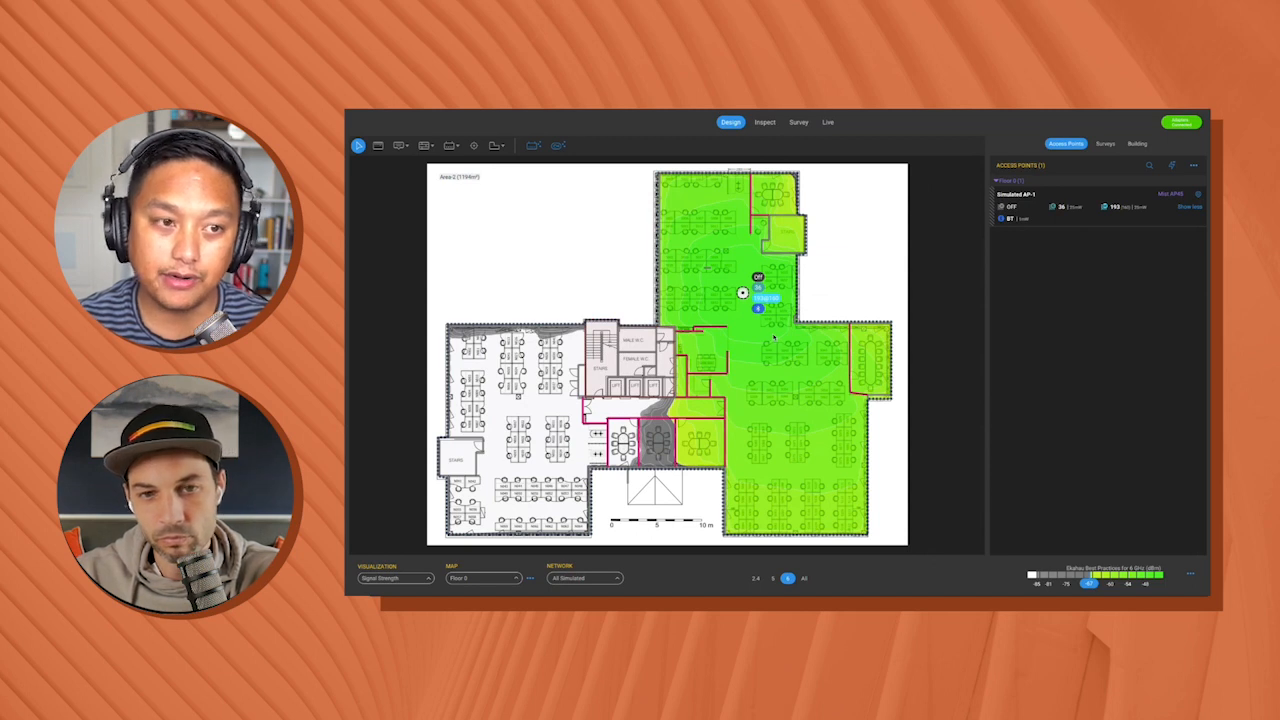
# Set the heatmap accuracy to High, close the visualization options, and delete the simulated access point from the floor plan
pyautogui.click(1191, 574)
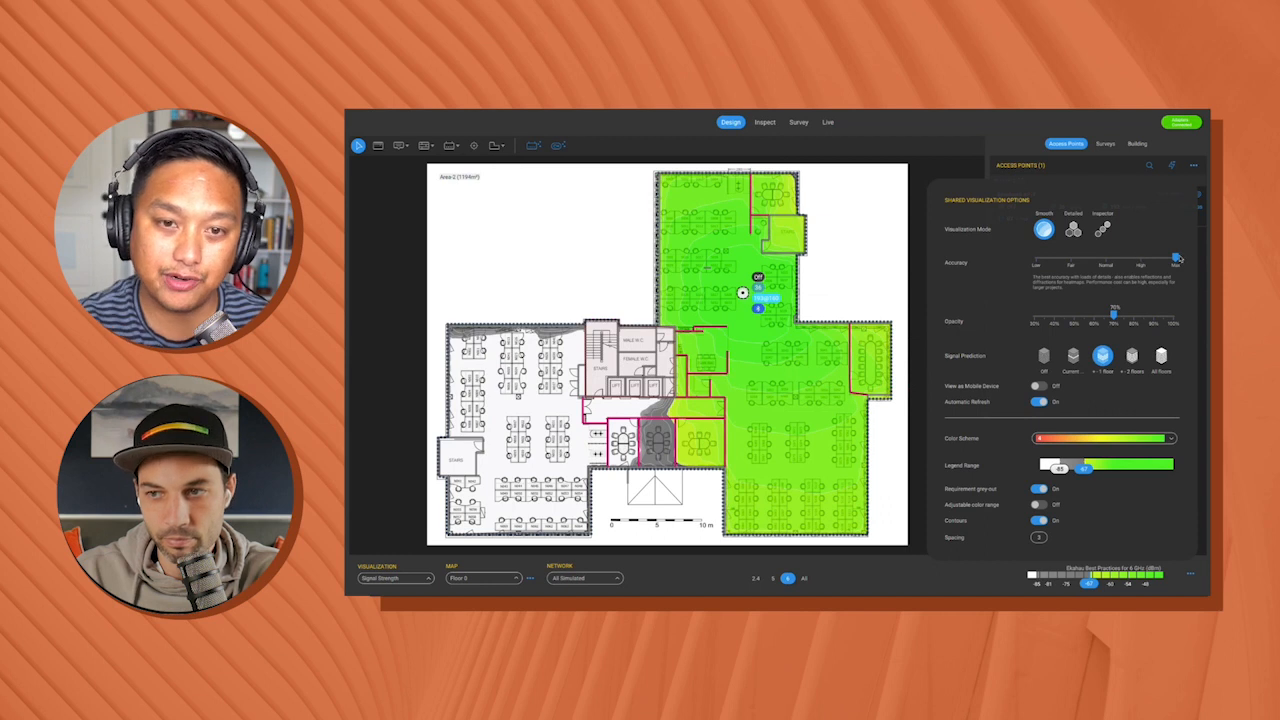
pyautogui.moveTo(1172, 260); pyautogui.dragTo(1138, 259)
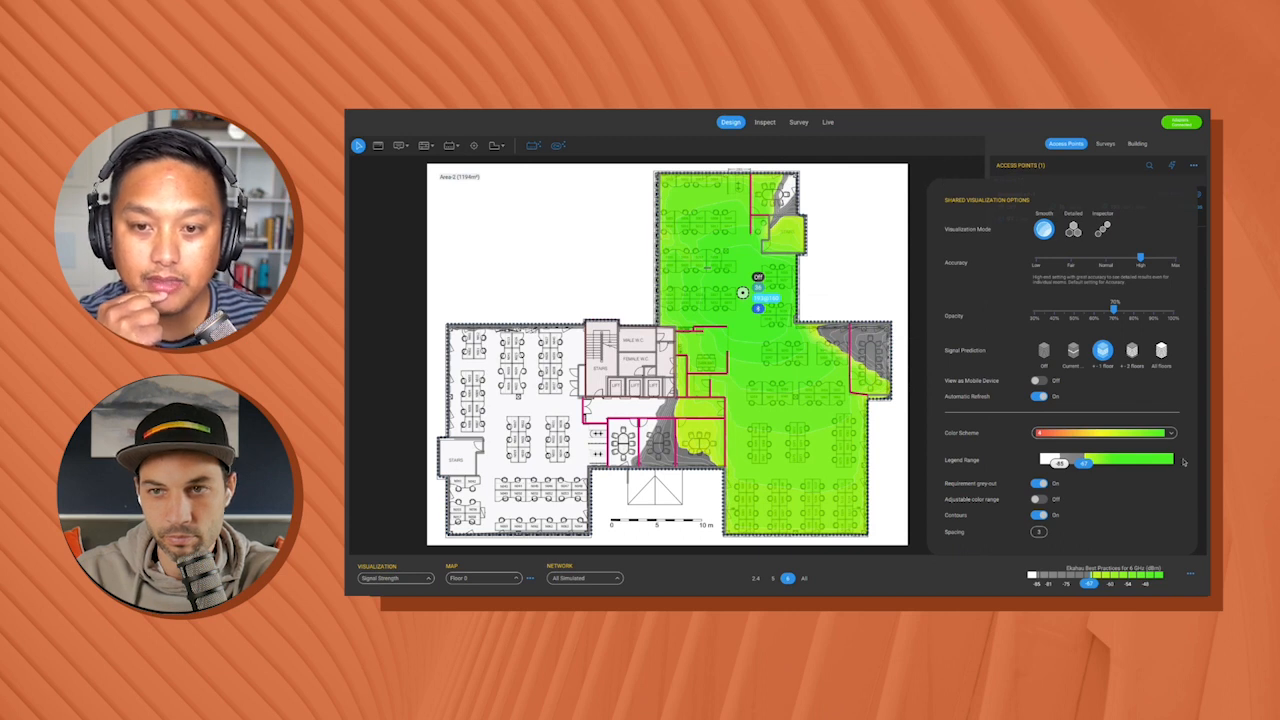
pyautogui.click(1187, 575)
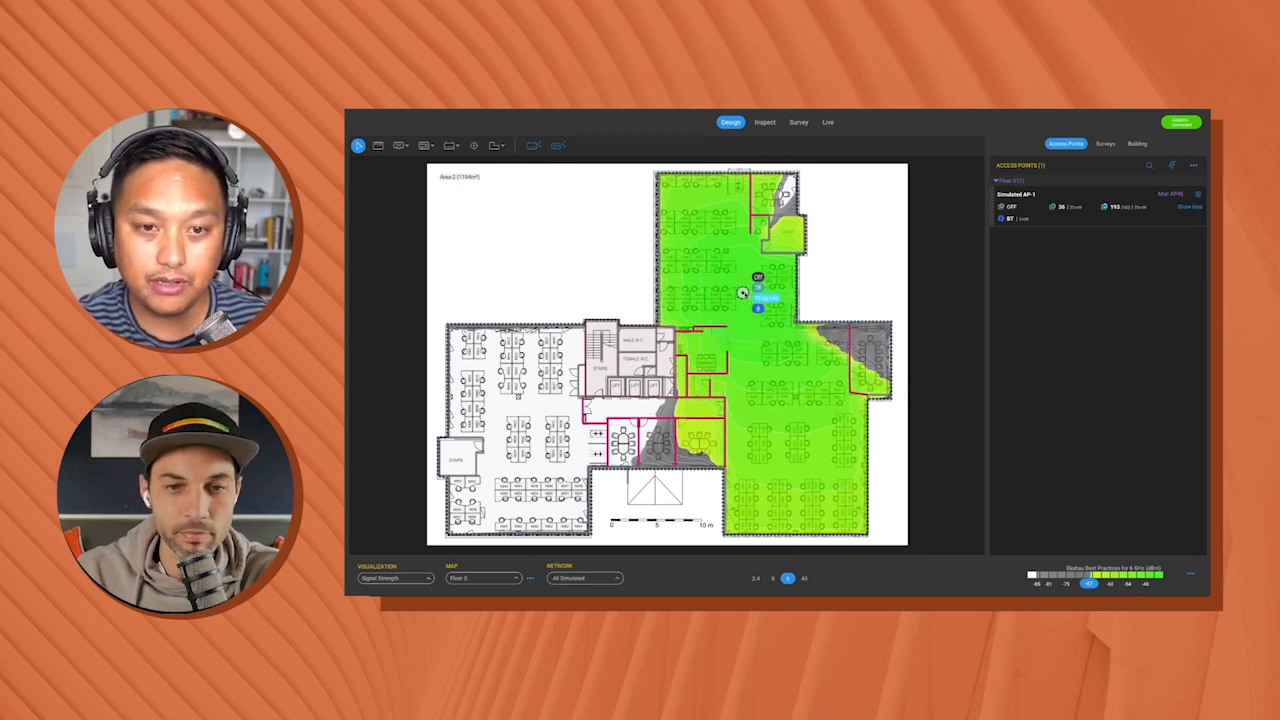
pyautogui.click(742, 292)
pyautogui.press('Delete')
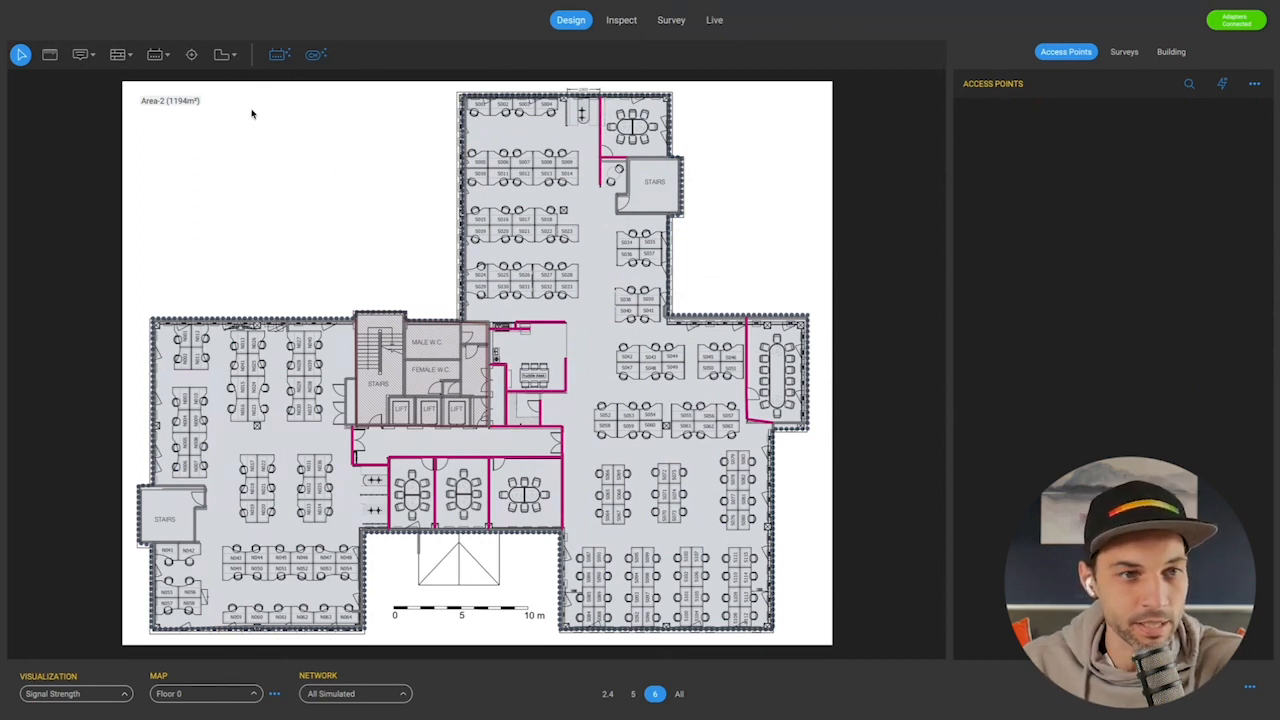
# Review the project's Ekahau Best Practices coverage requirement criteria for the 2.4, 5 and 6 GHz bands and close them
pyautogui.moveTo(270, 4)
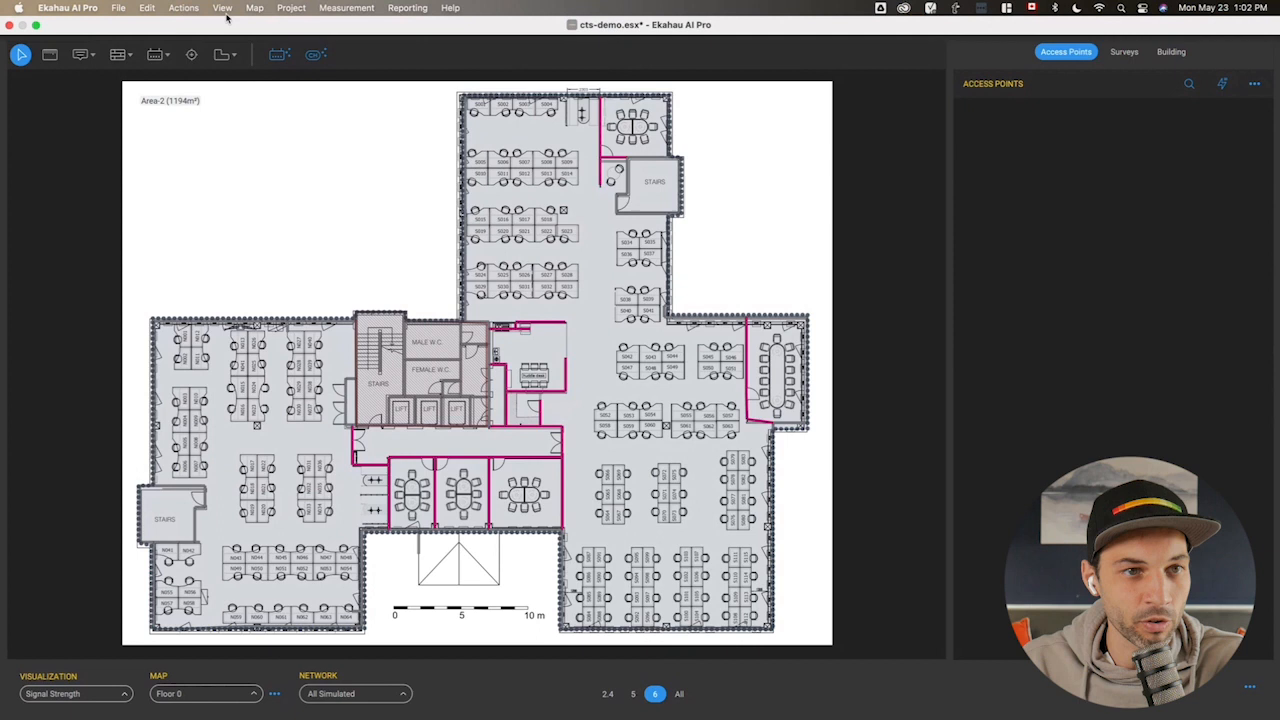
pyautogui.click(291, 10)
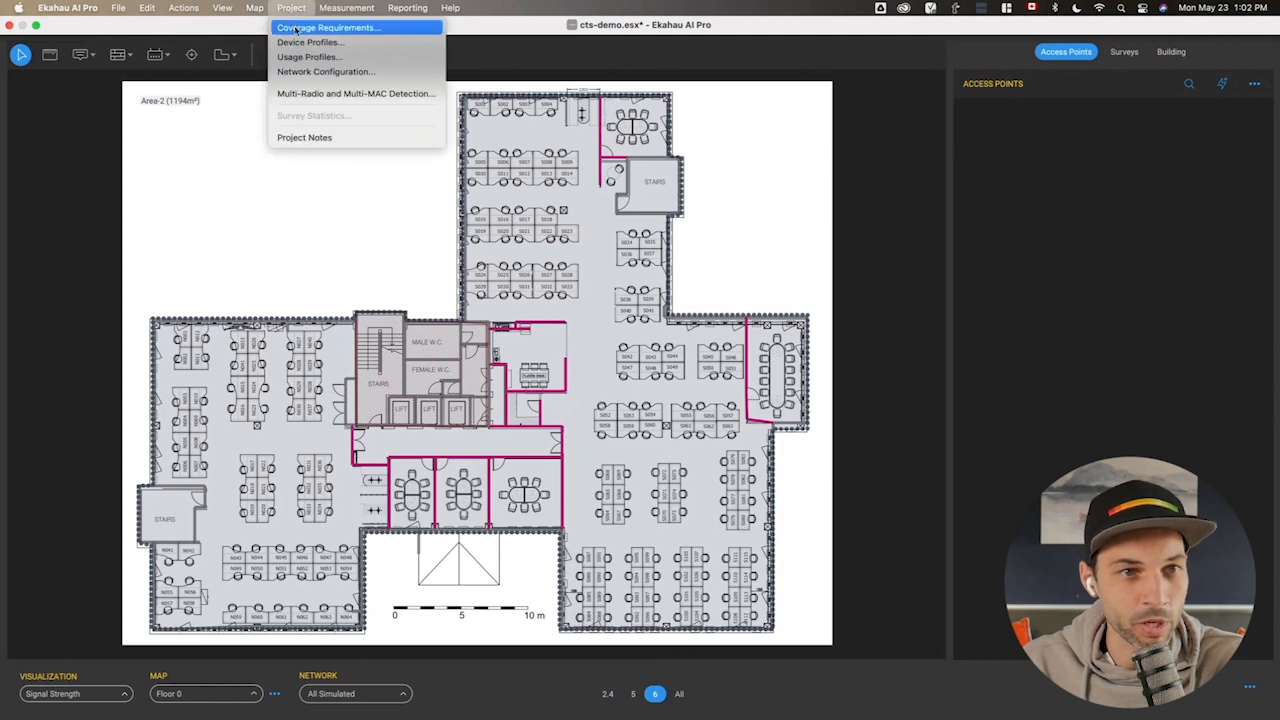
pyautogui.click(296, 29)
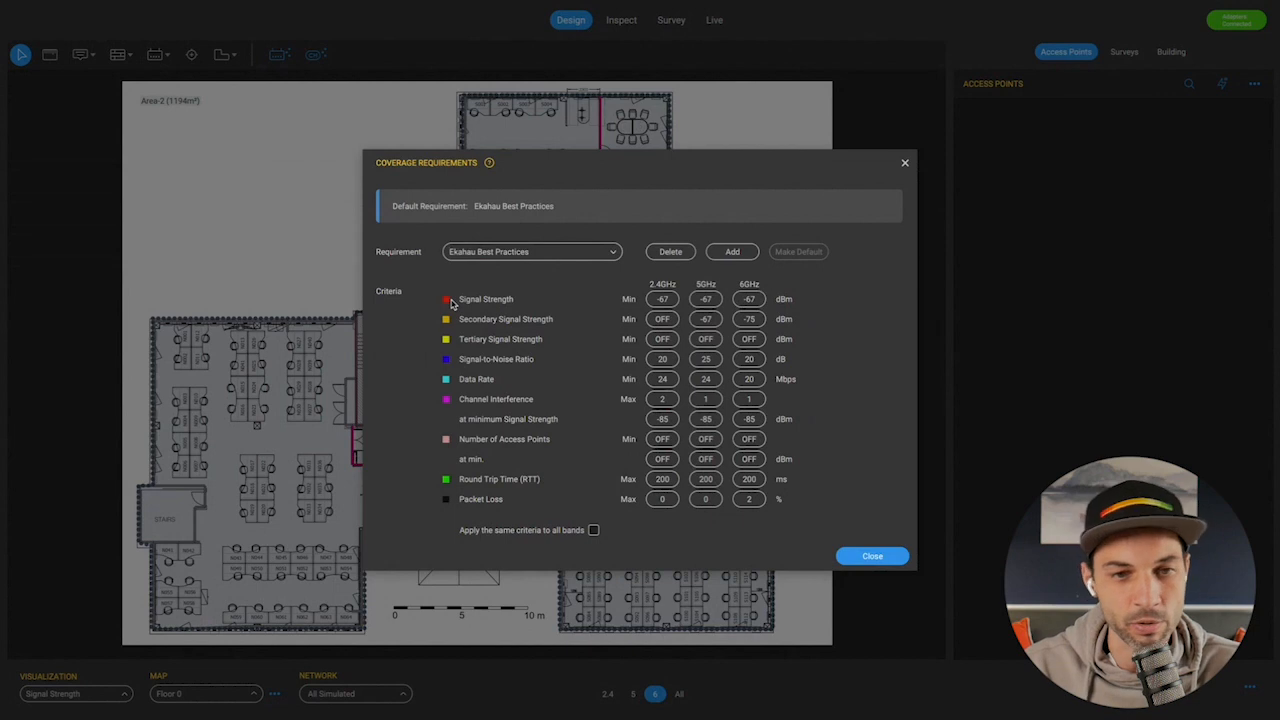
pyautogui.click(888, 558)
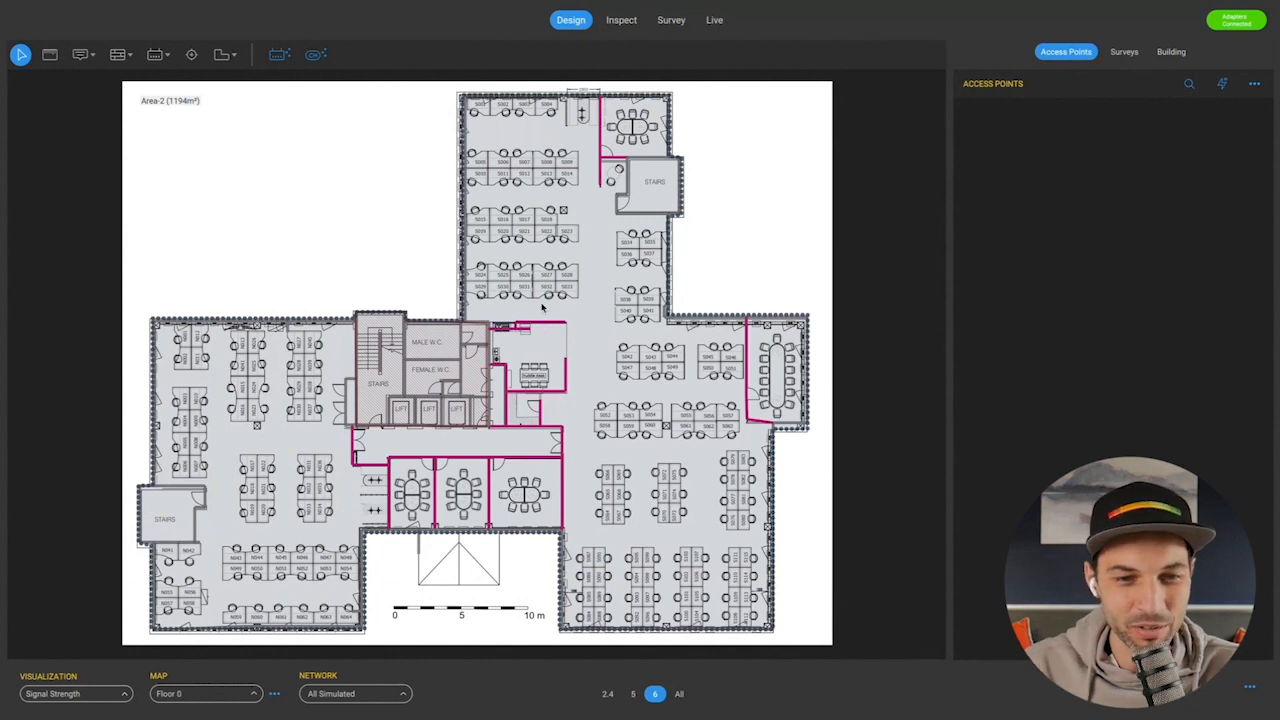
# Select the Area-2 outline on the floor plan to check its assigned coverage requirement and device count, and deselect it
pyautogui.click(464, 307)
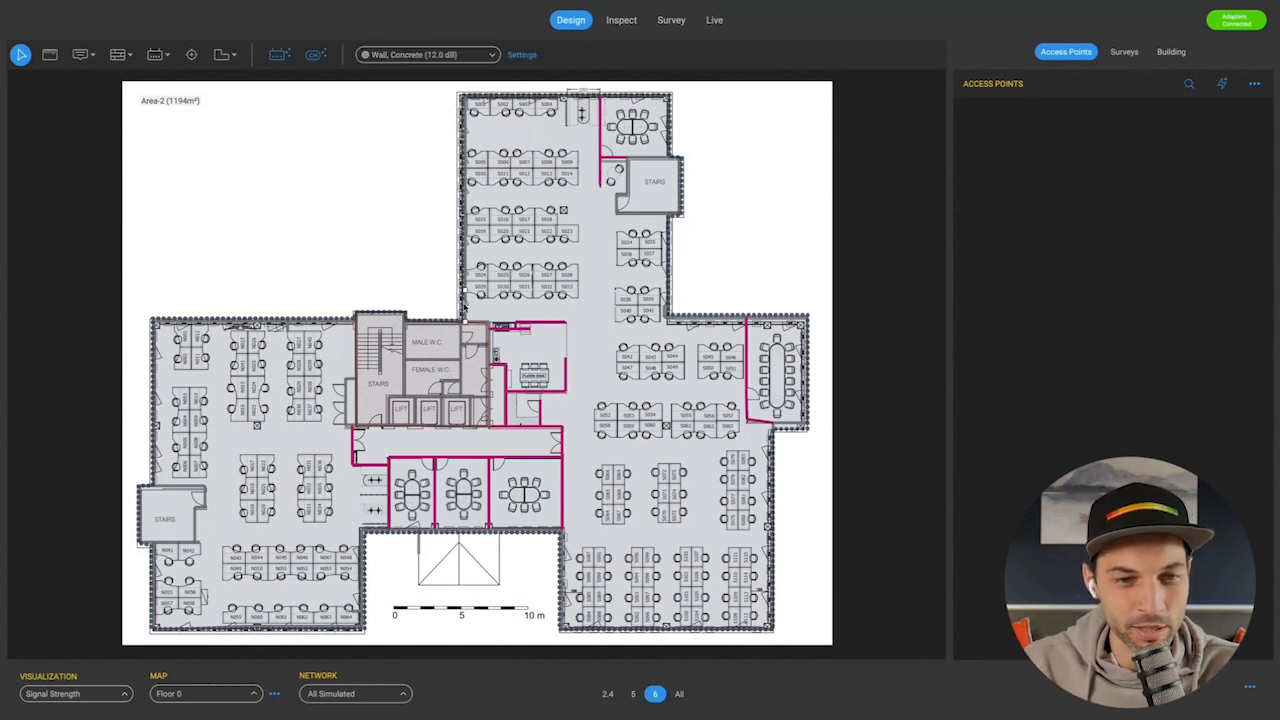
pyautogui.click(464, 309)
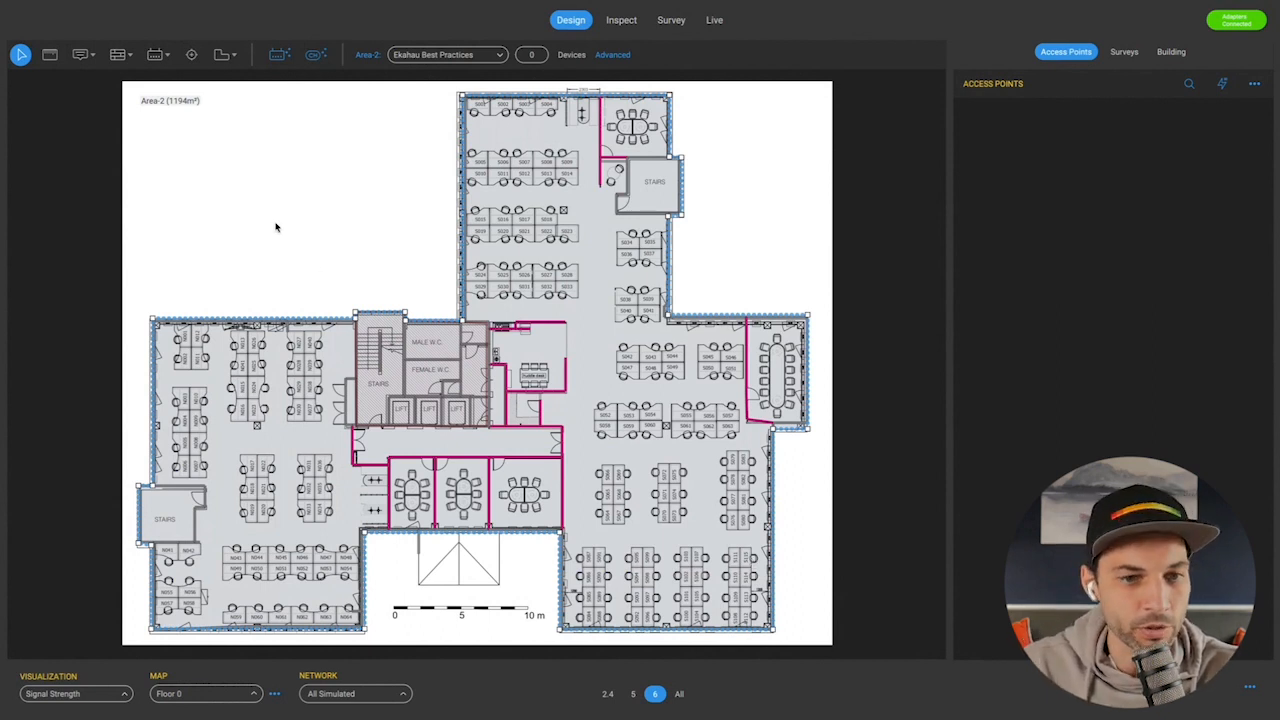
pyautogui.click(314, 210)
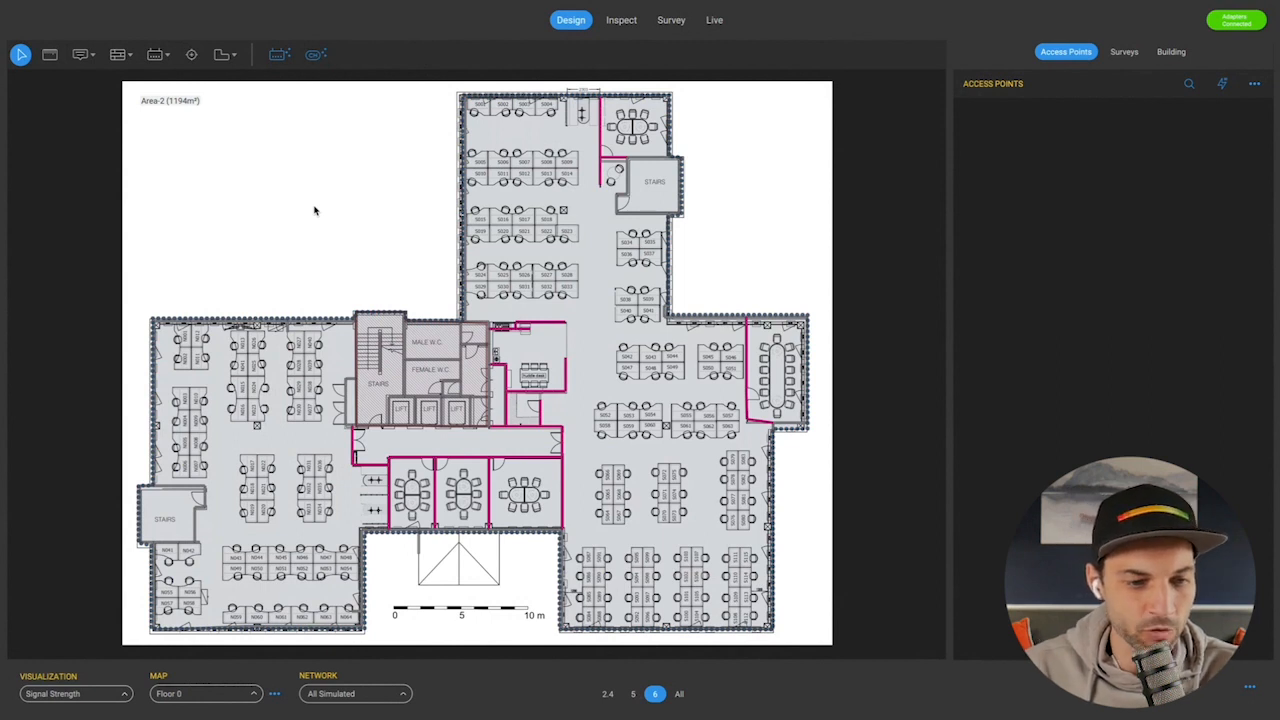
# Open the AI Auto-Planner's advanced settings and review the access point type, transmit power, antenna height, area, optimization and channel options
pyautogui.click(281, 57)
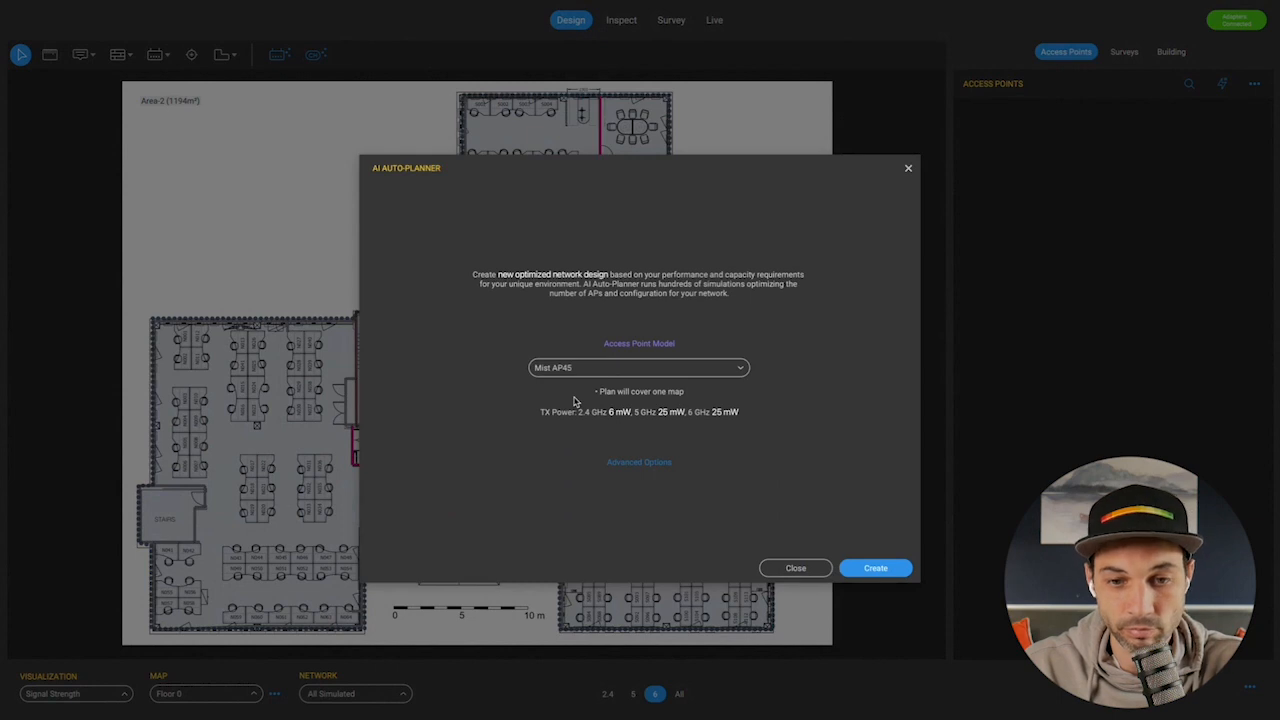
pyautogui.click(644, 464)
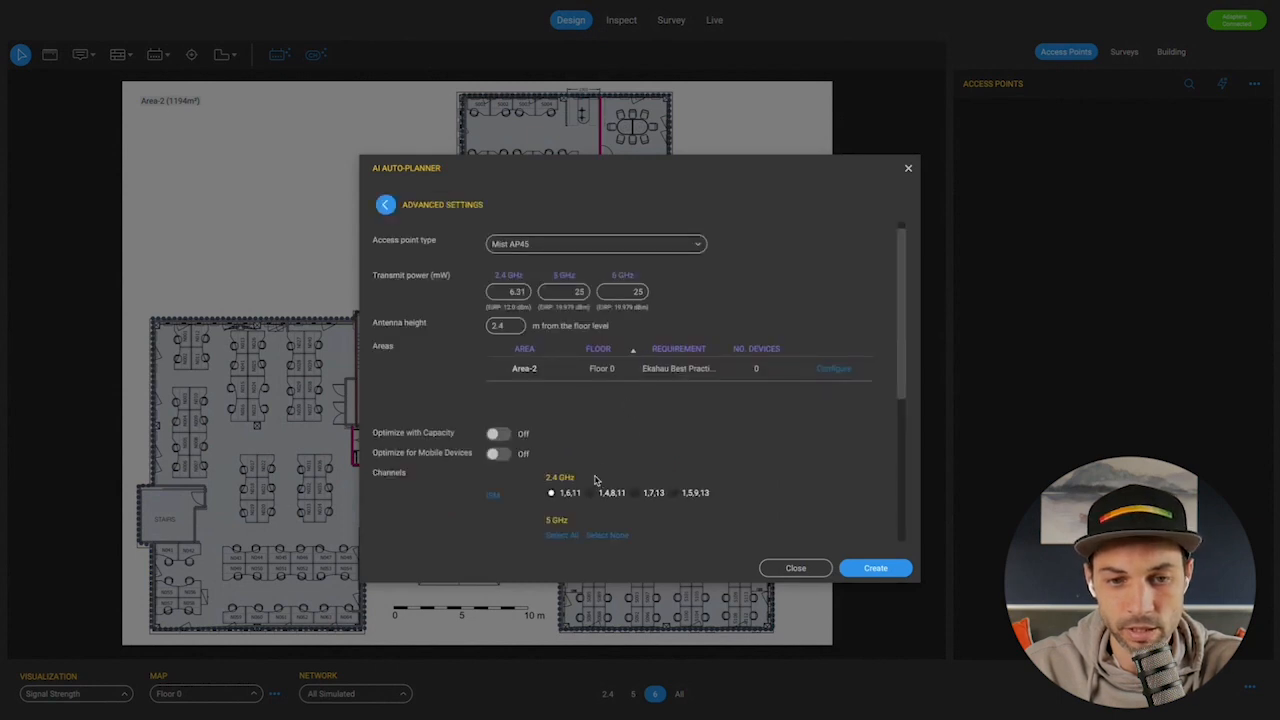
pyautogui.scroll(-2, 552, 425)
pyautogui.scroll(2, 552, 420)
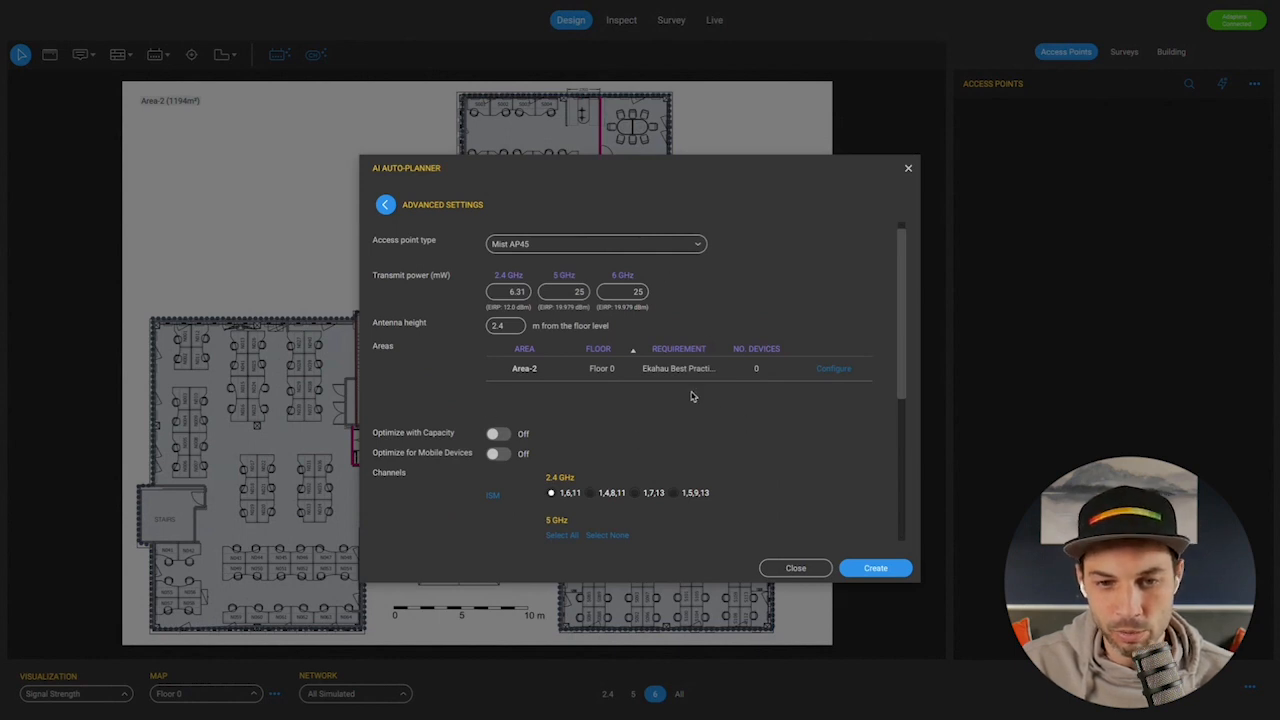
pyautogui.scroll(-1, 697, 400)
pyautogui.scroll(-3, 672, 330)
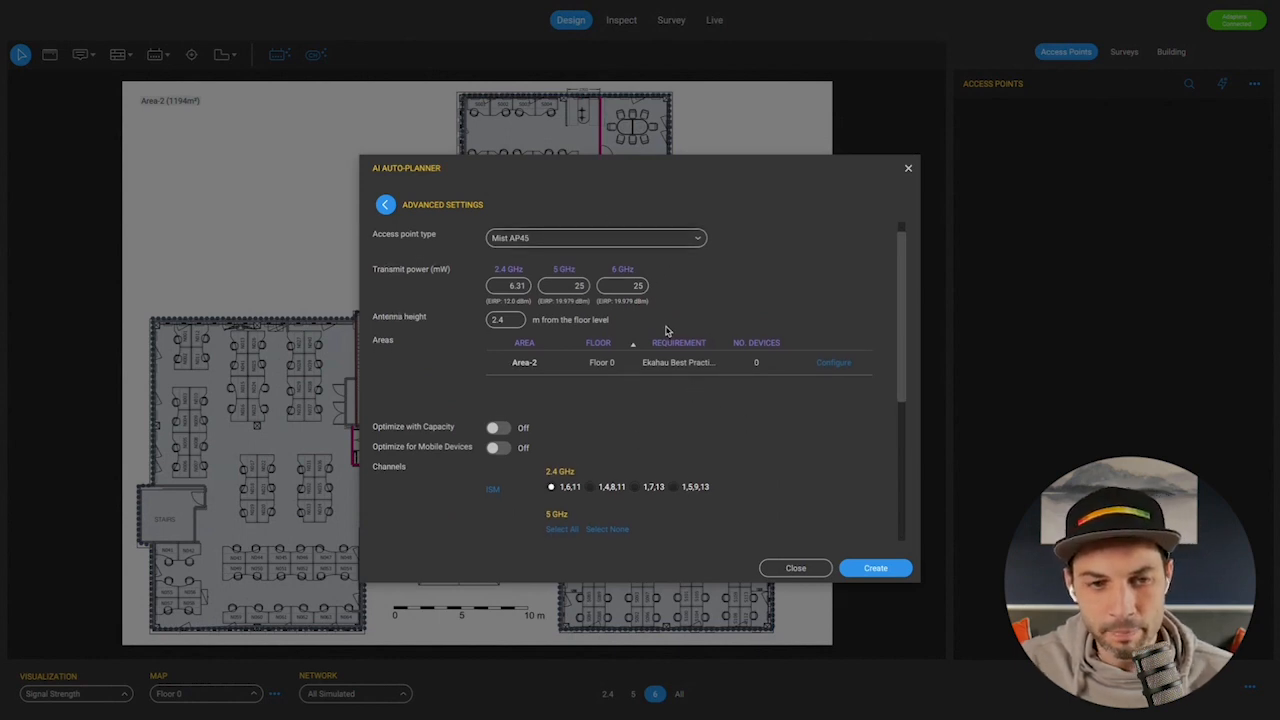
pyautogui.scroll(-3, 667, 331)
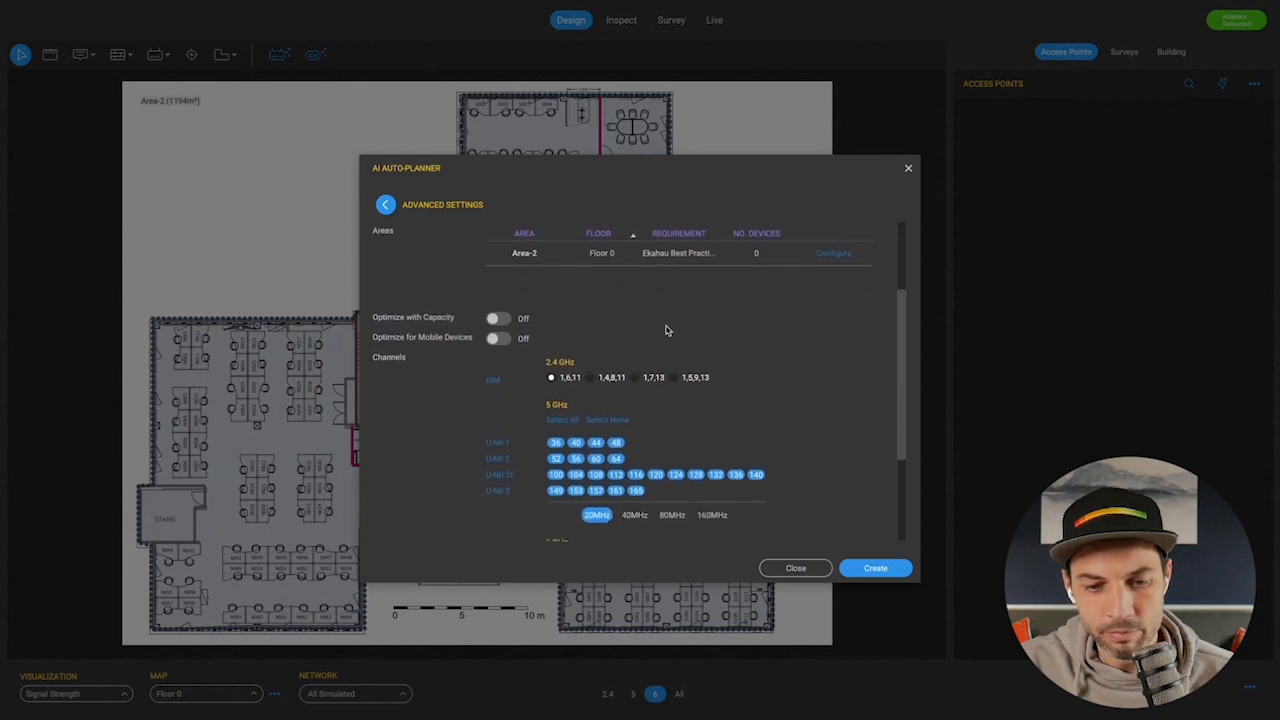
pyautogui.scroll(6, 667, 331)
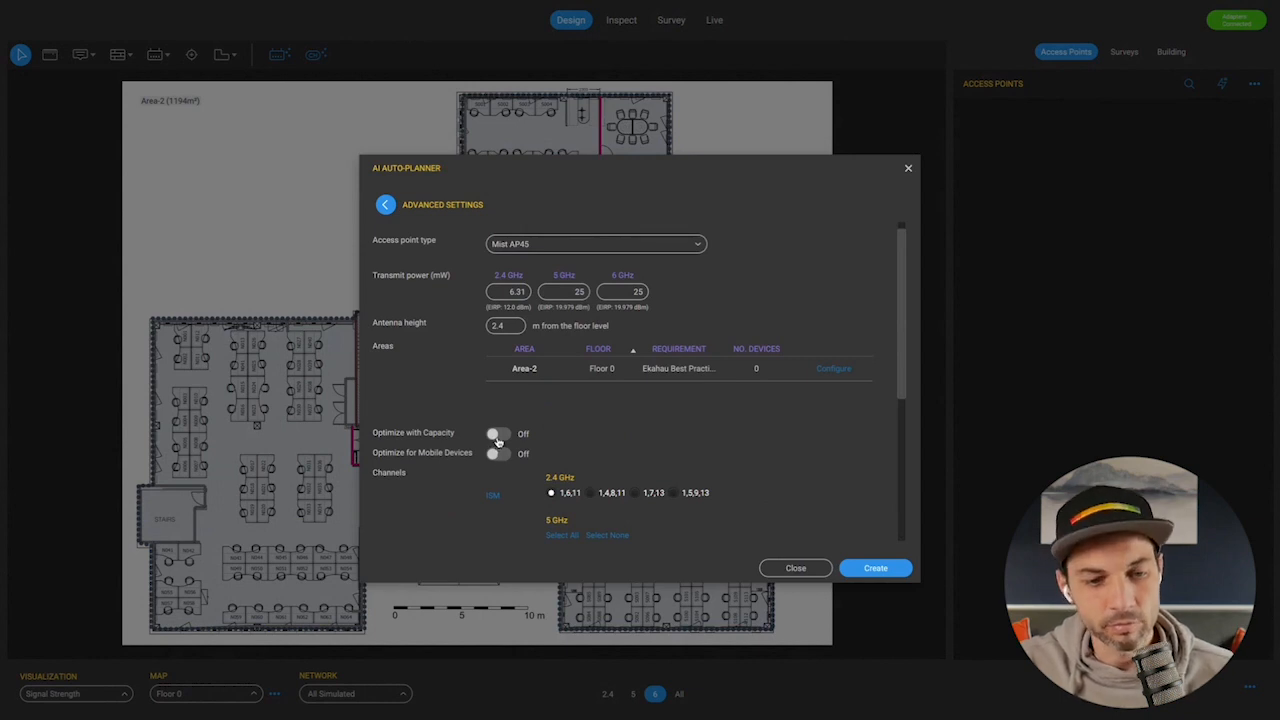
pyautogui.scroll(-1, 627, 404)
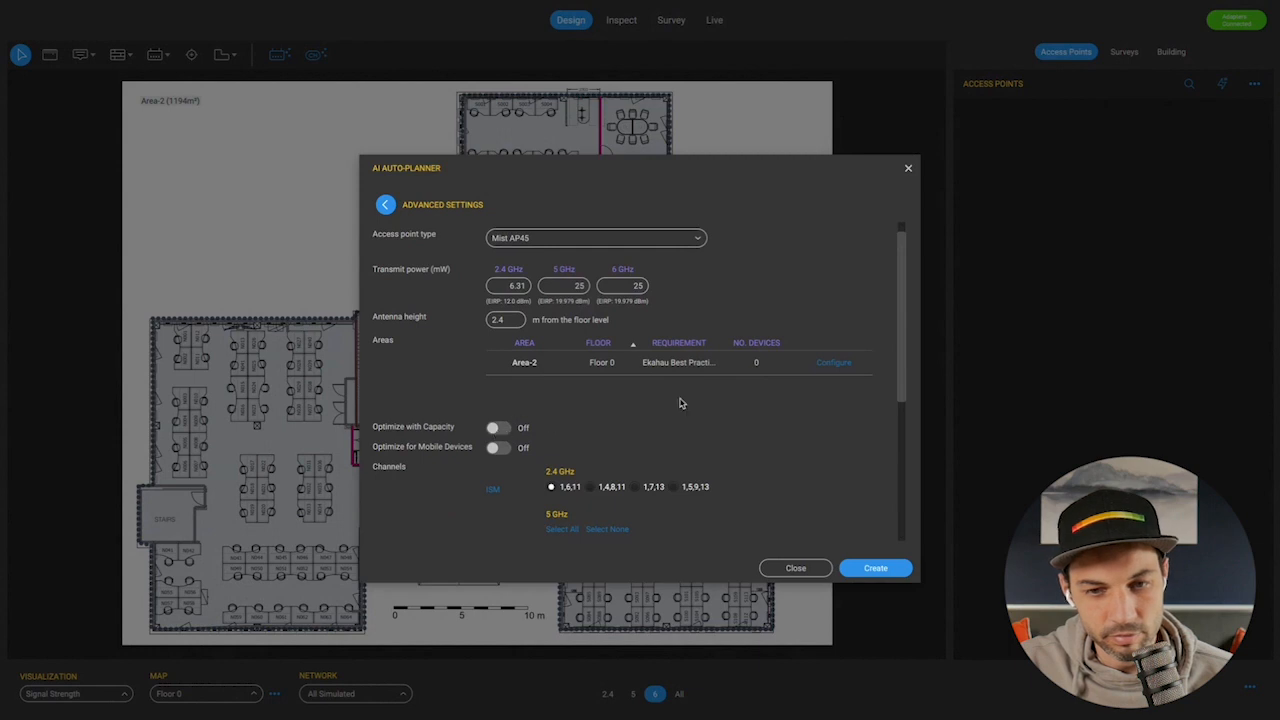
pyautogui.scroll(1, 590, 382)
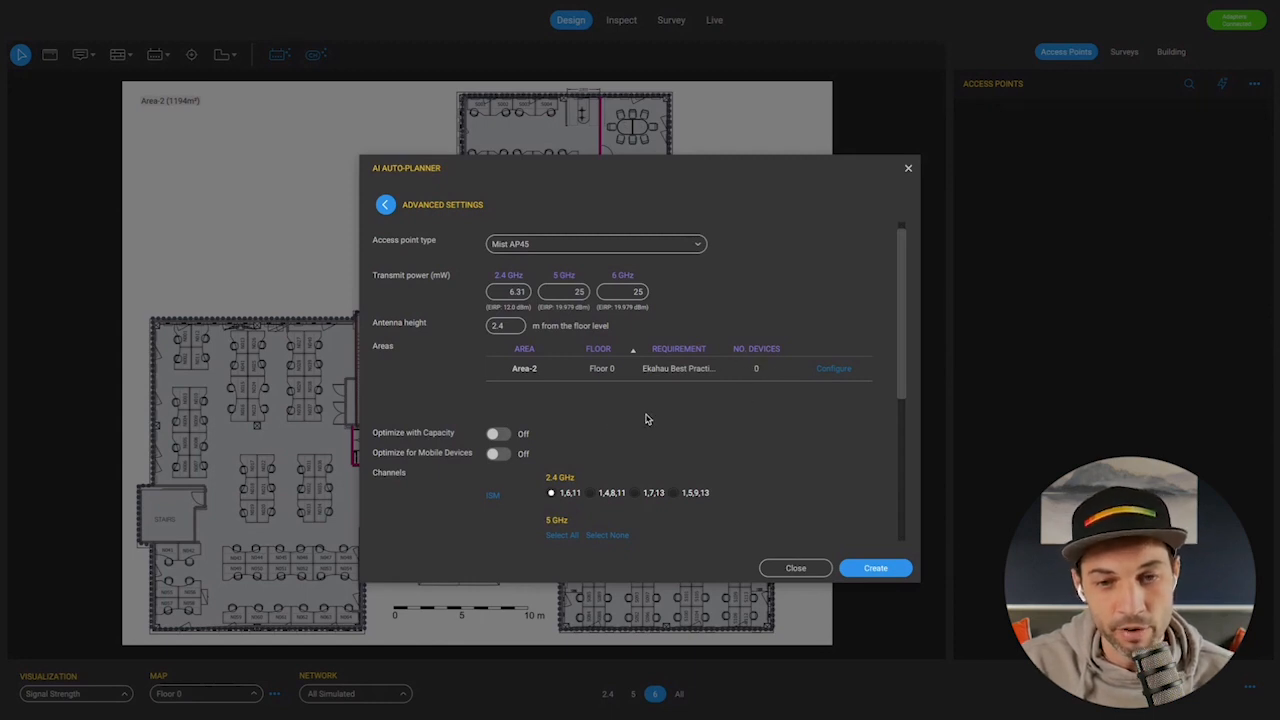
pyautogui.scroll(-3, 640, 412)
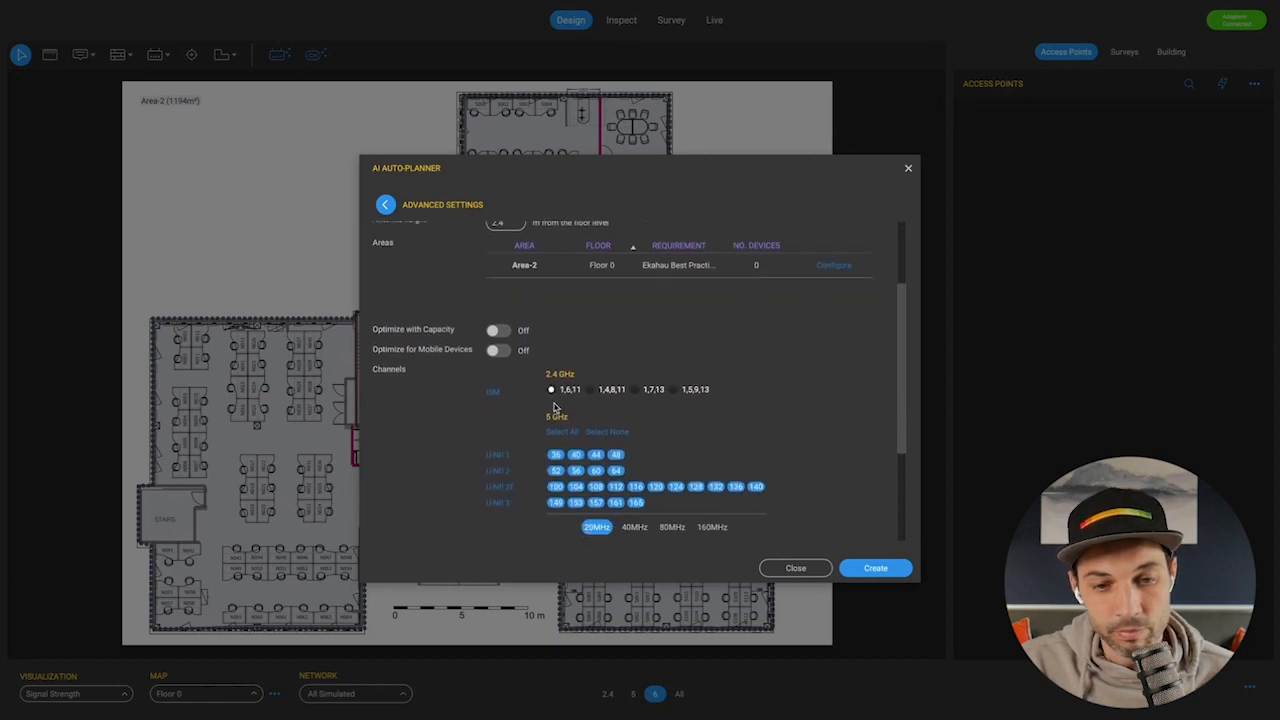
pyautogui.scroll(3, 758, 270)
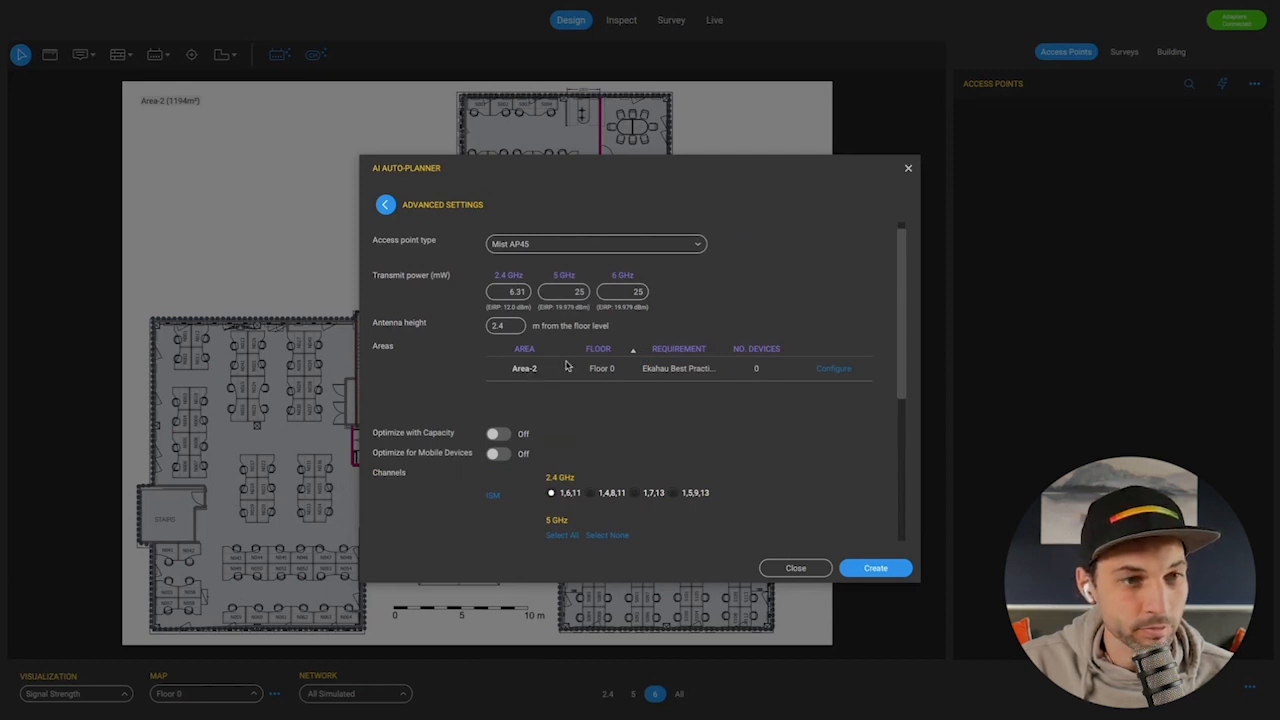
pyautogui.scroll(-1, 649, 389)
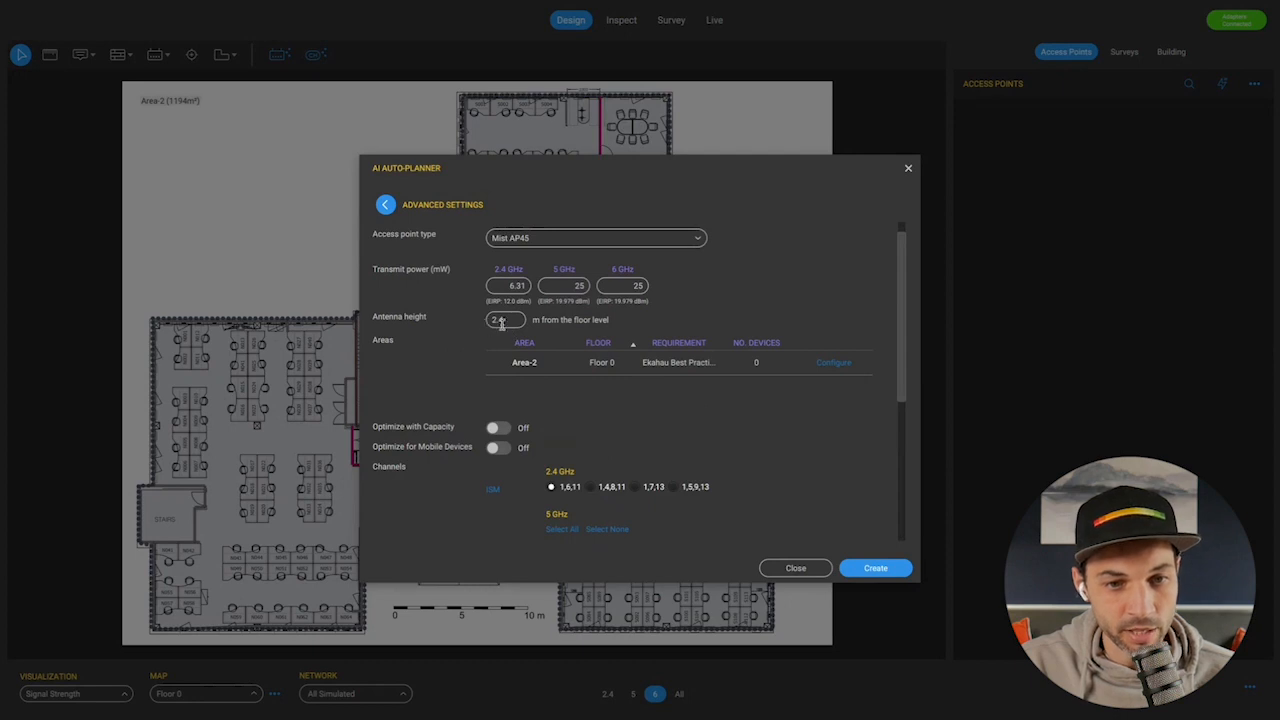
pyautogui.scroll(-5, 535, 360)
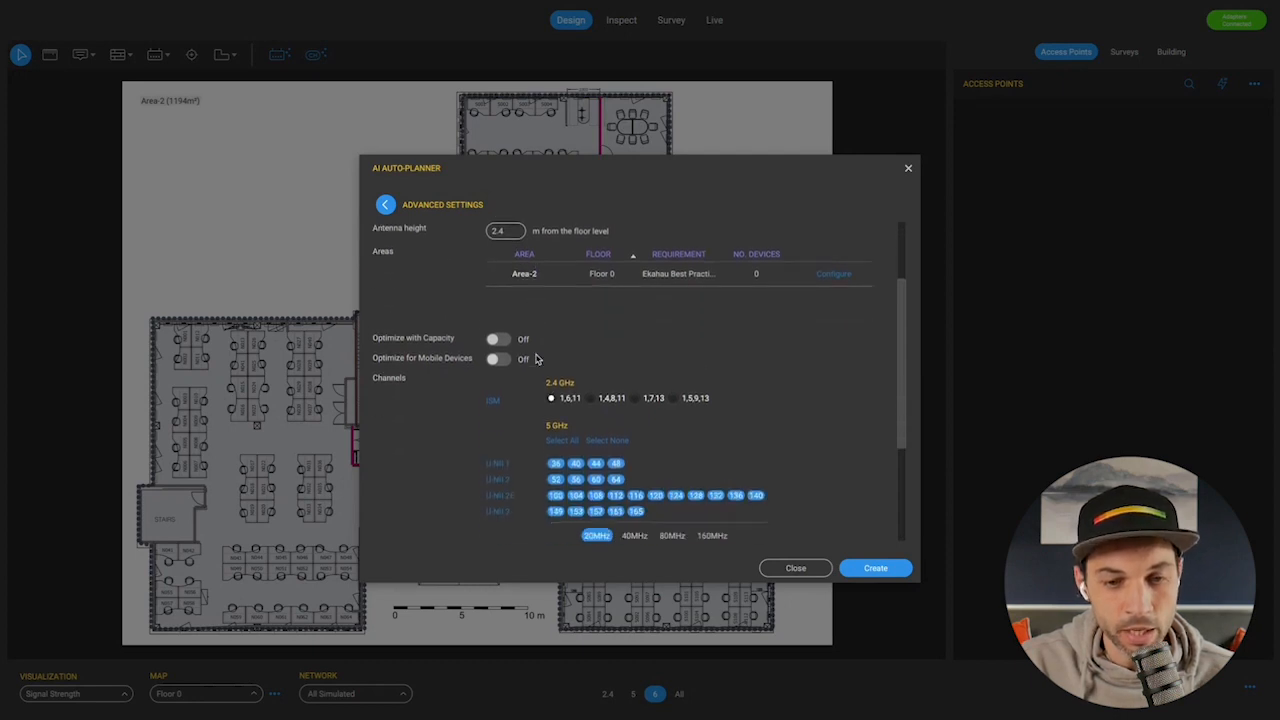
pyautogui.scroll(-2, 535, 360)
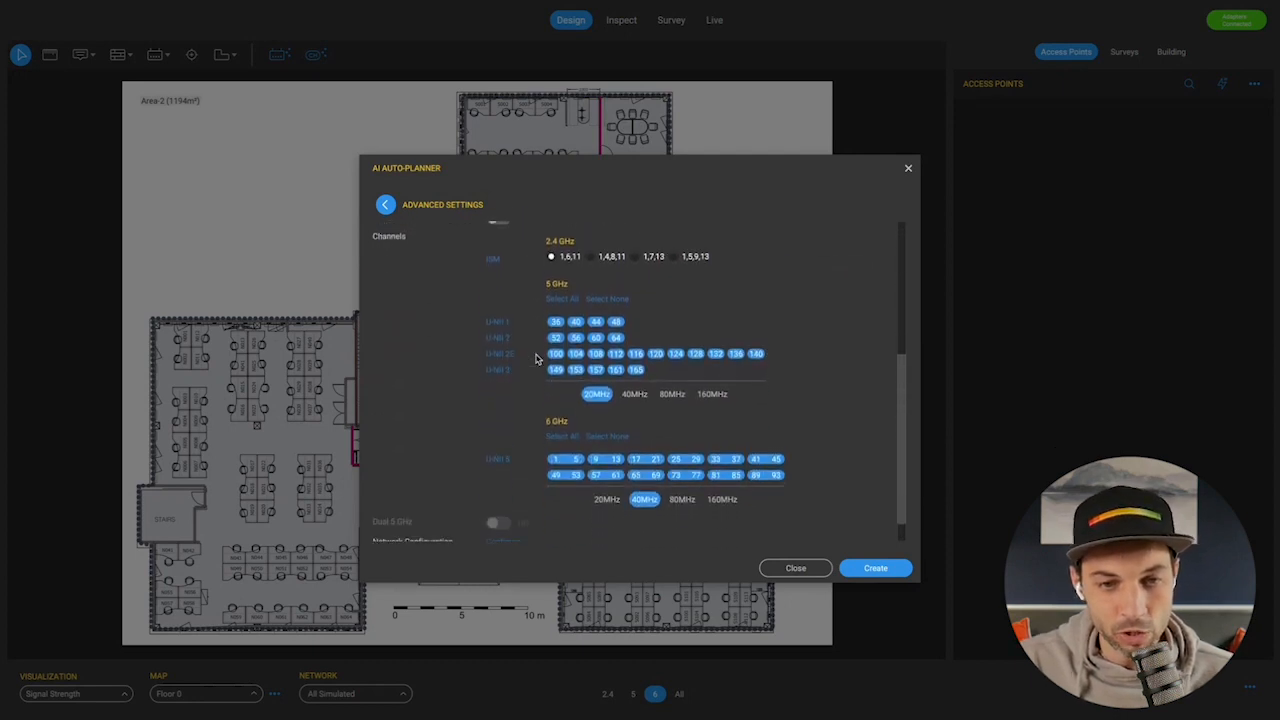
pyautogui.scroll(-1, 549, 328)
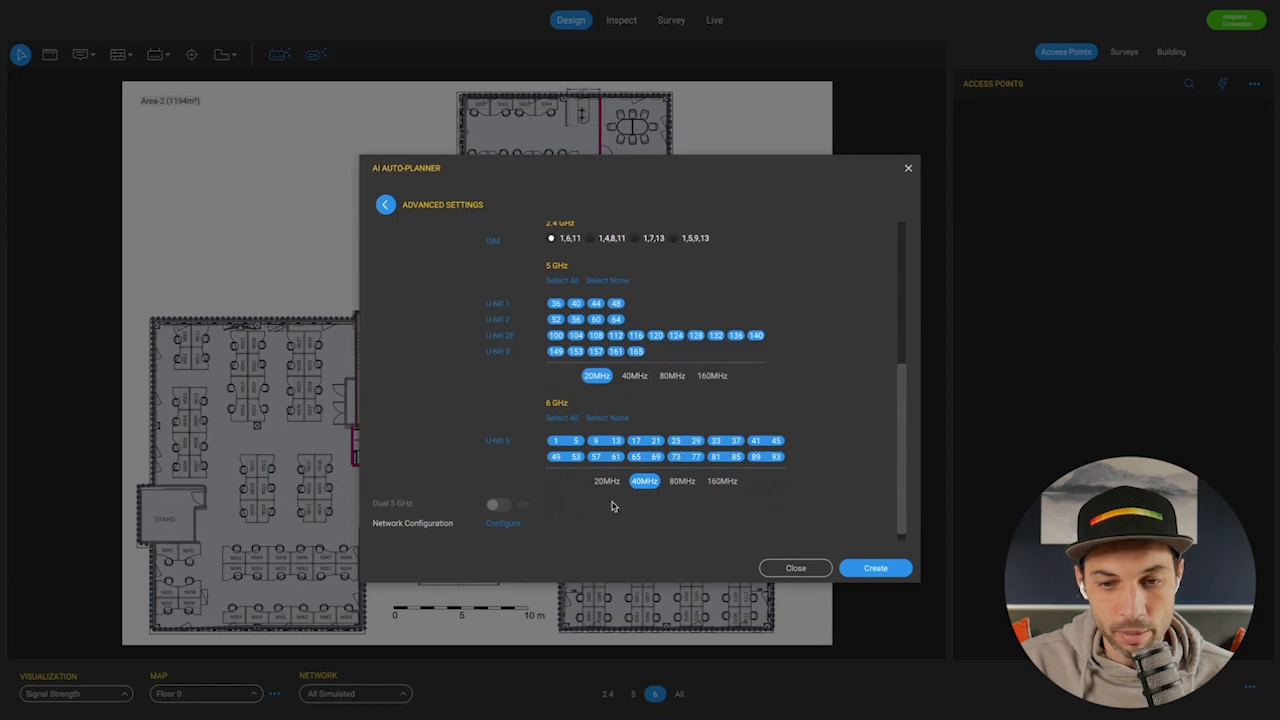
# Set the 6 GHz channel width to 80MHz in the AI Auto-Planner and close it without creating a plan
pyautogui.scroll(6, 578, 430)
pyautogui.scroll(-5, 578, 430)
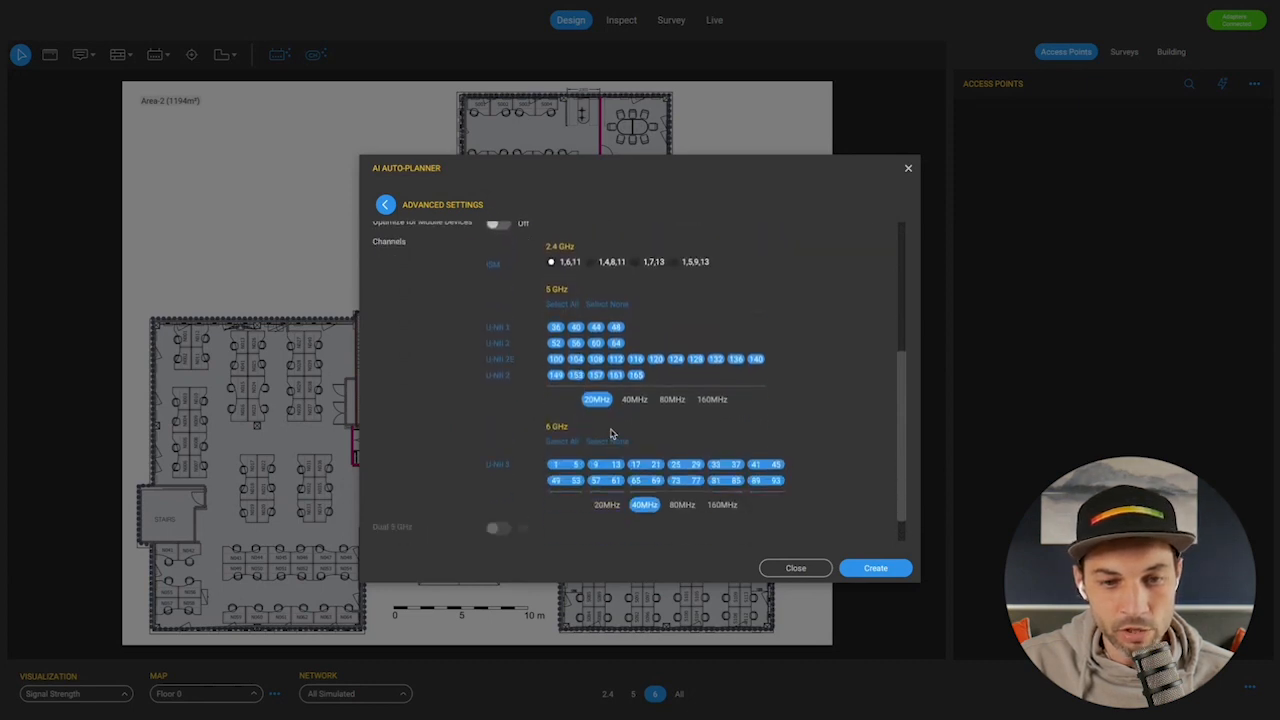
pyautogui.click(684, 506)
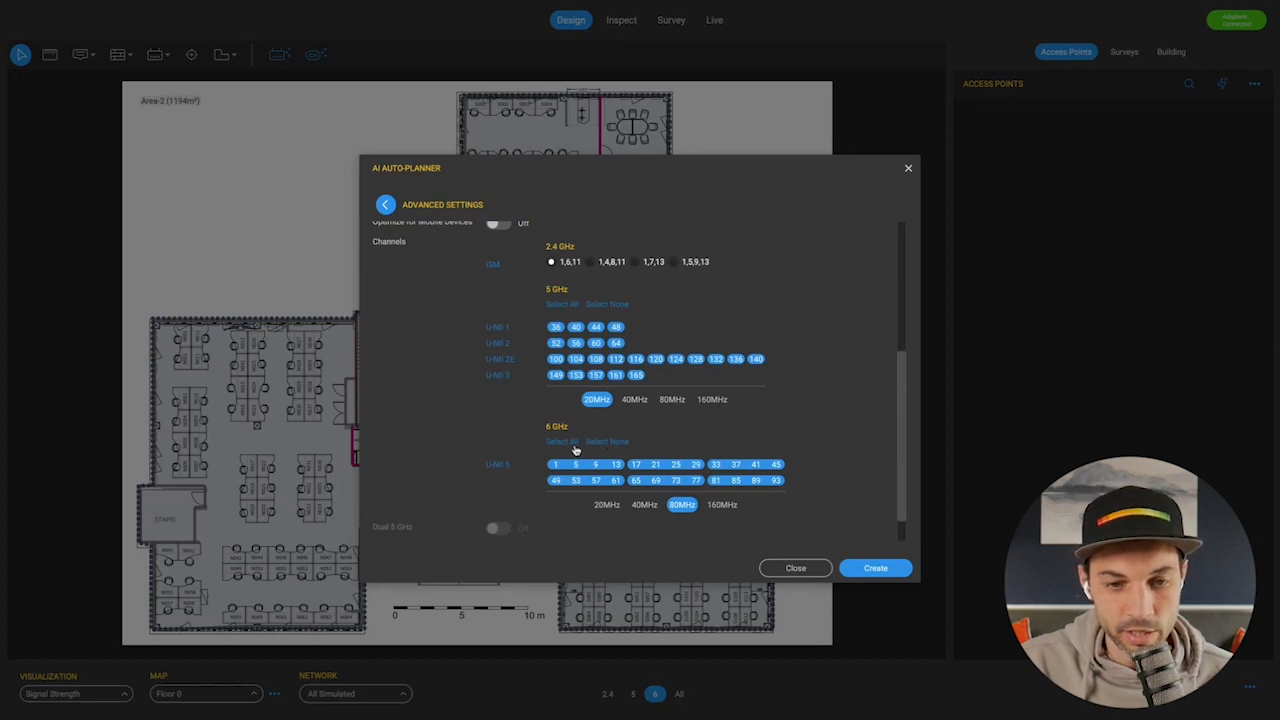
pyautogui.scroll(-1, 580, 472)
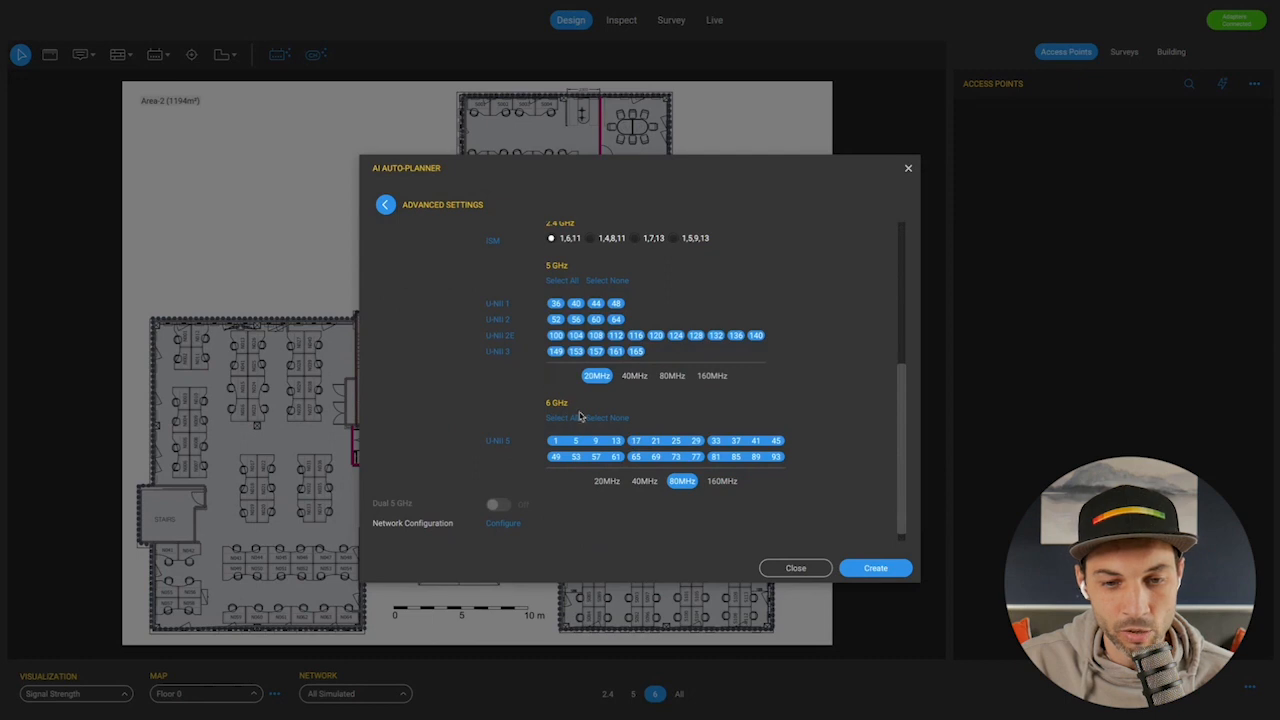
pyautogui.scroll(5, 614, 454)
pyautogui.scroll(-4, 620, 443)
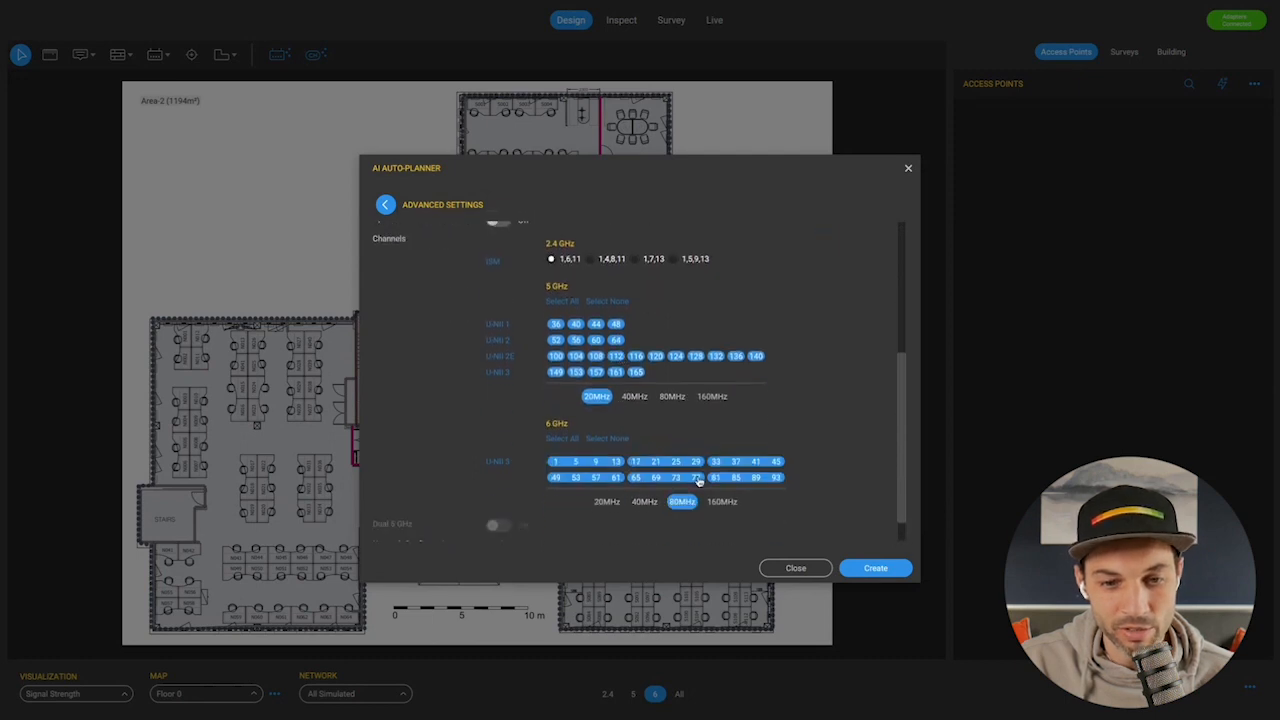
pyautogui.click(816, 567)
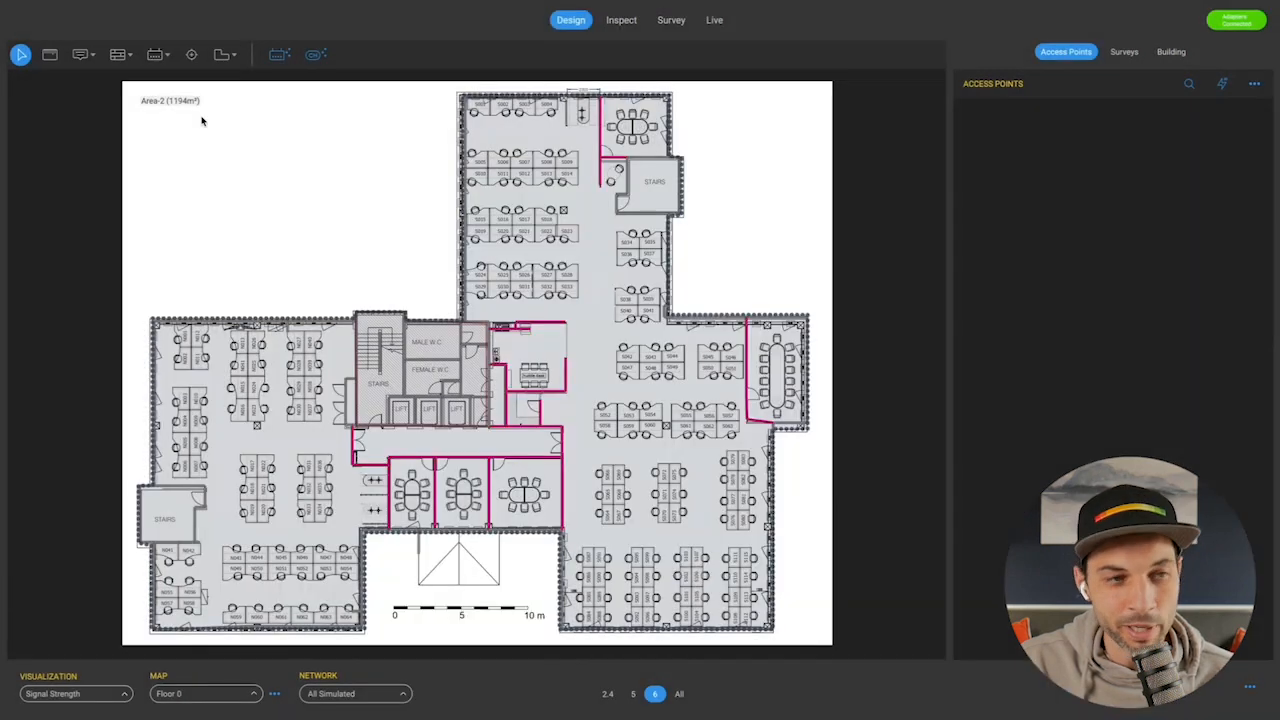
# Set the regulatory domain to Canada in the application preferences and save them
pyautogui.click(67, 7)
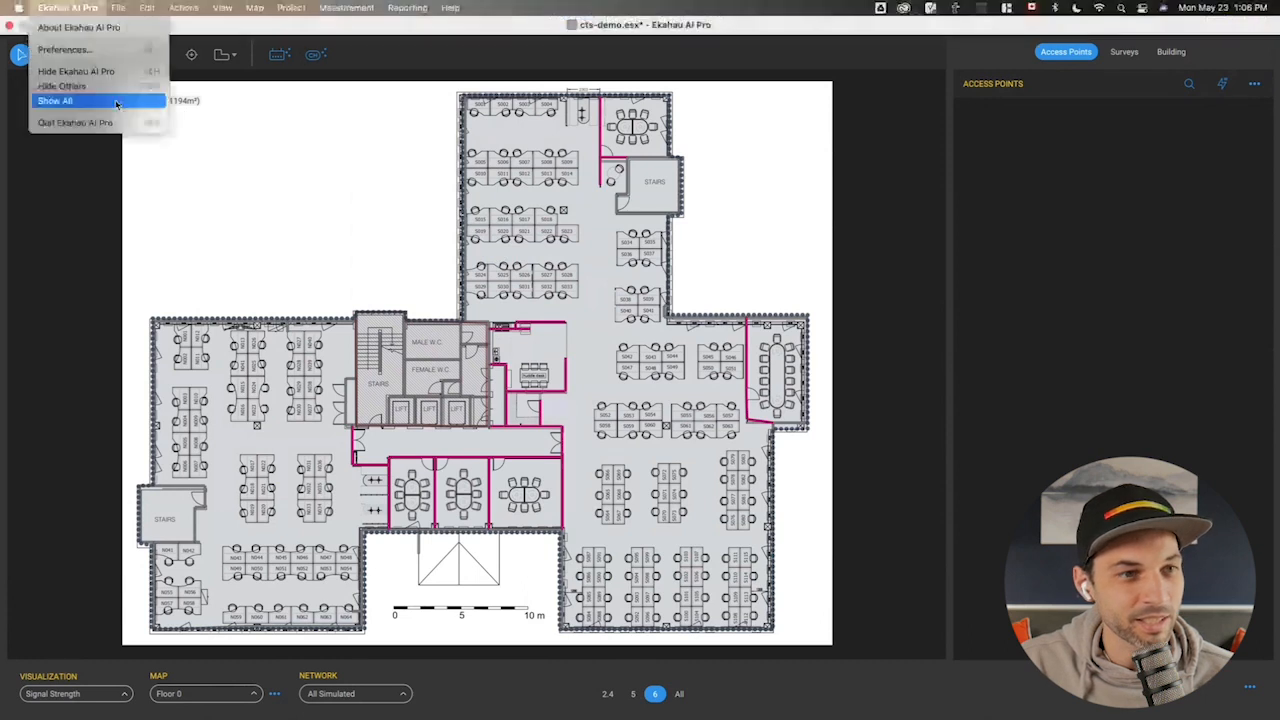
pyautogui.click(91, 52)
pyautogui.click(698, 349)
pyautogui.click(700, 401)
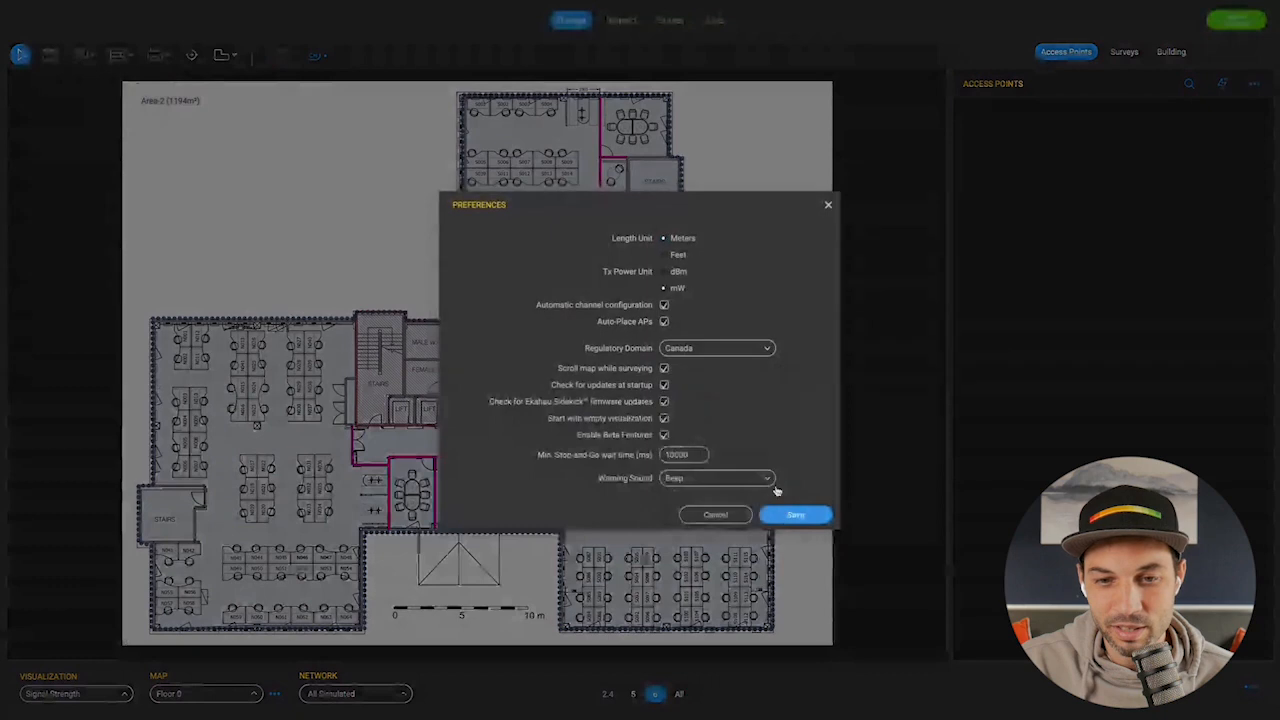
pyautogui.click(793, 515)
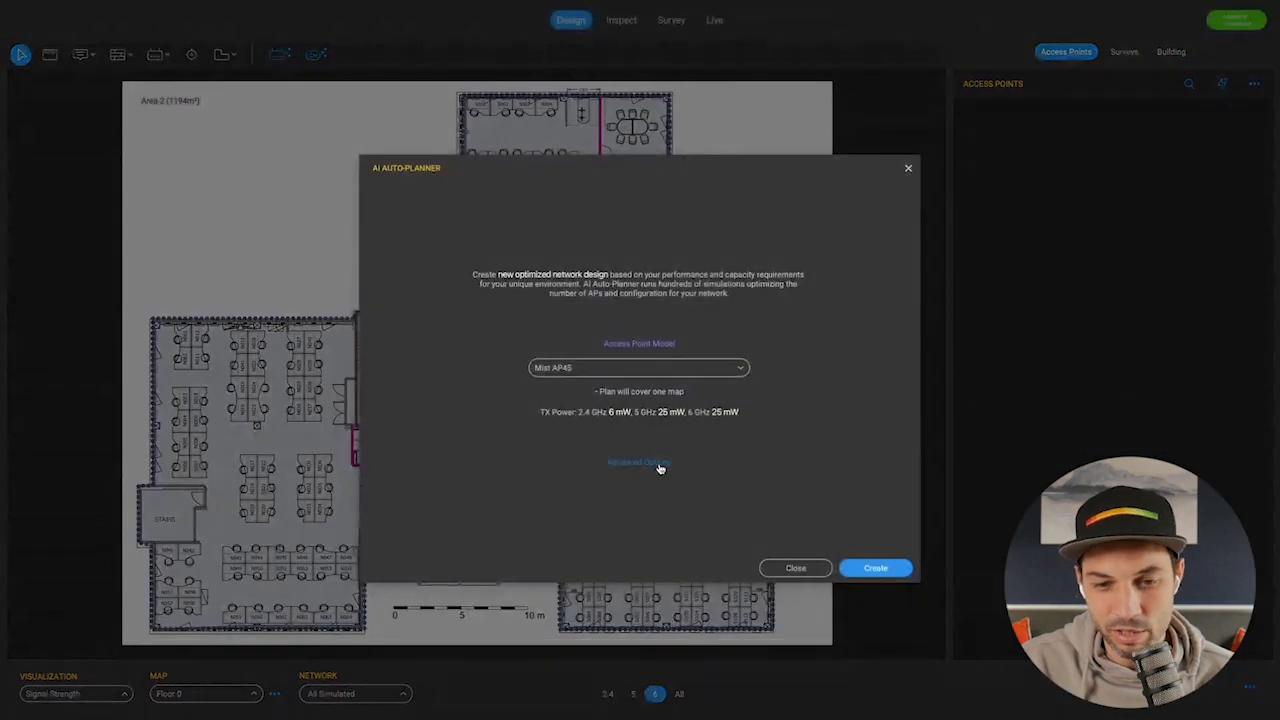
# Open the AI Auto-Planner's advanced settings, try the 20MHz channel width for 6 GHz, and set it back to 80MHz
pyautogui.click(660, 463)
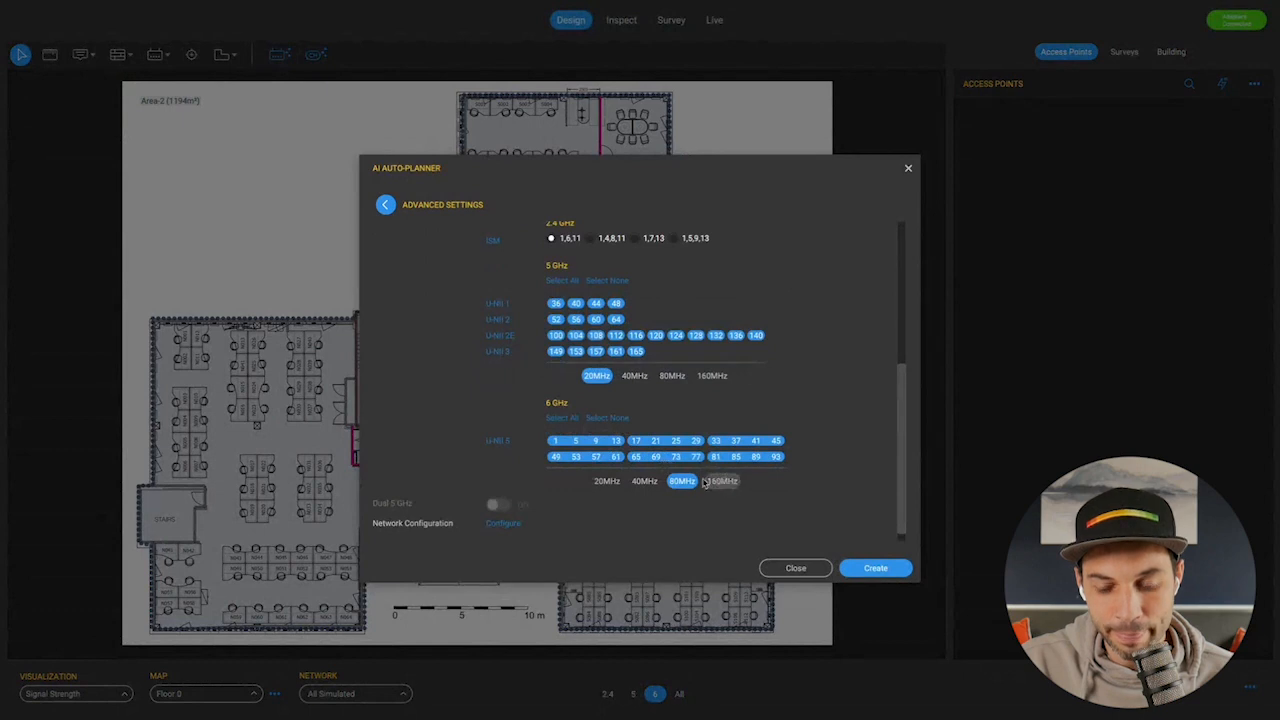
pyautogui.click(615, 481)
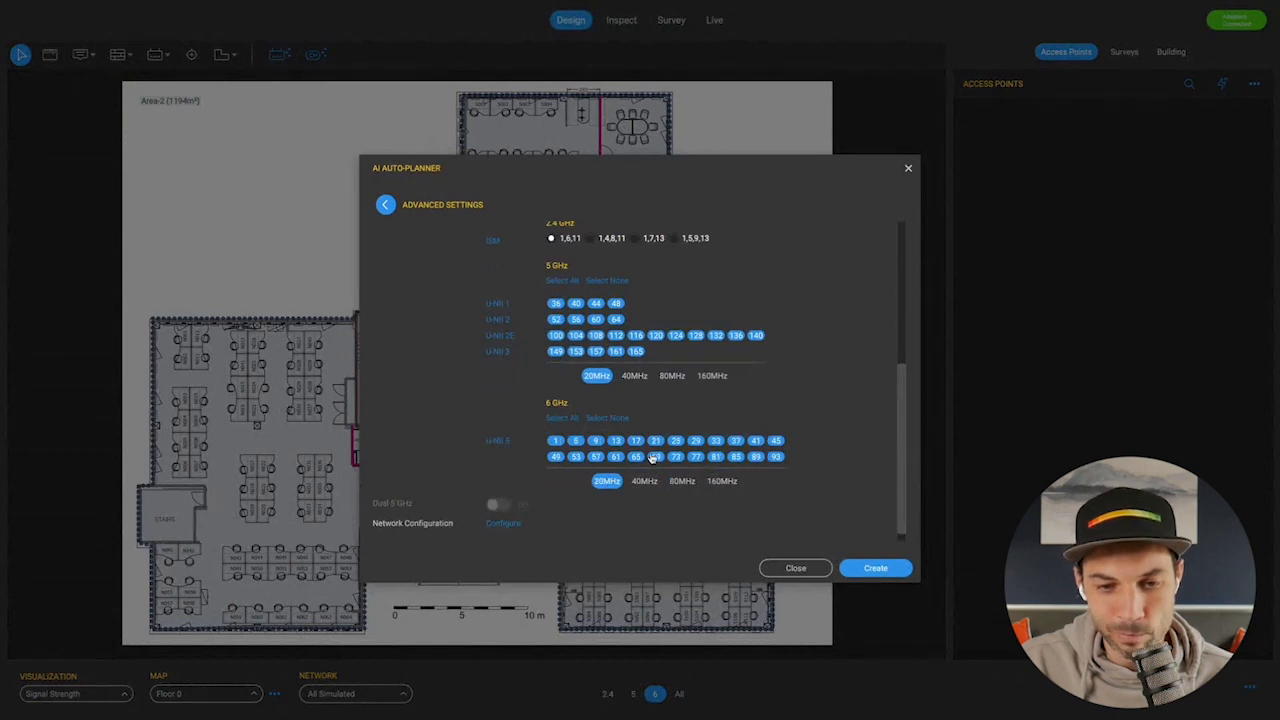
pyautogui.click(680, 482)
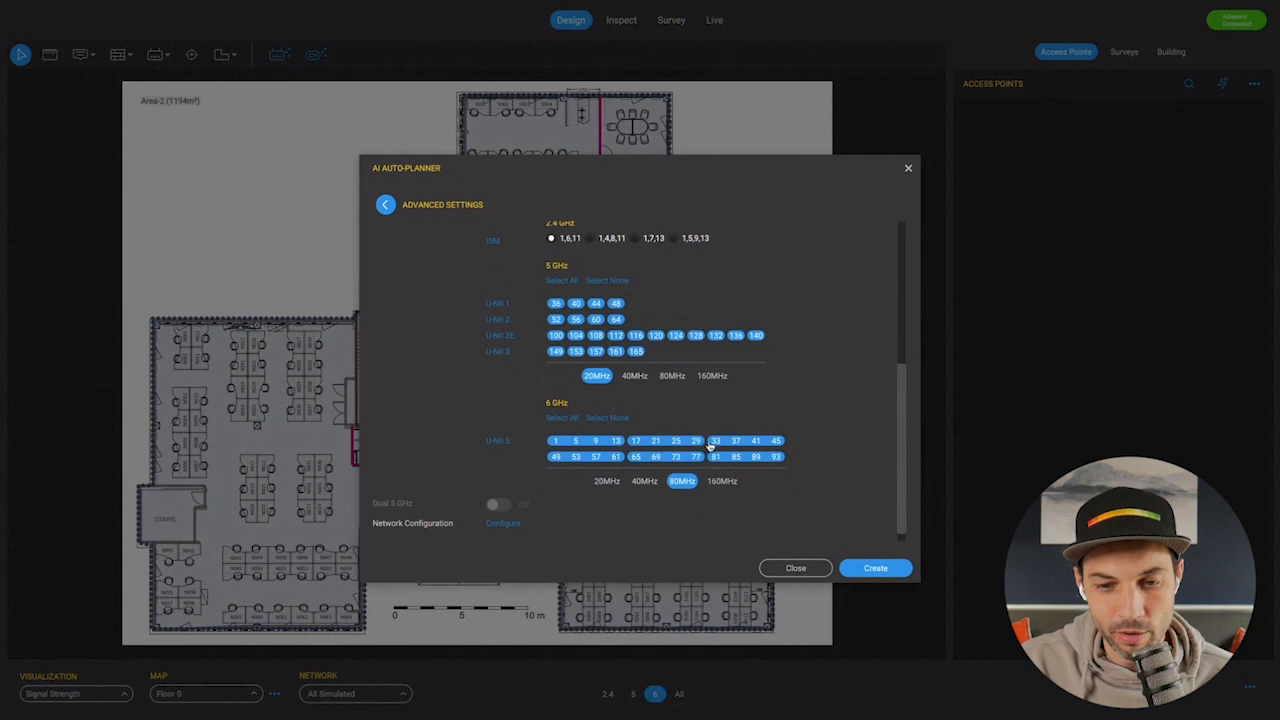
# Set the 5 GHz channel width to 40MHz and check it against the remaining AI Auto-Planner advanced settings
pyautogui.scroll(1, 603, 418)
pyautogui.scroll(1, 655, 445)
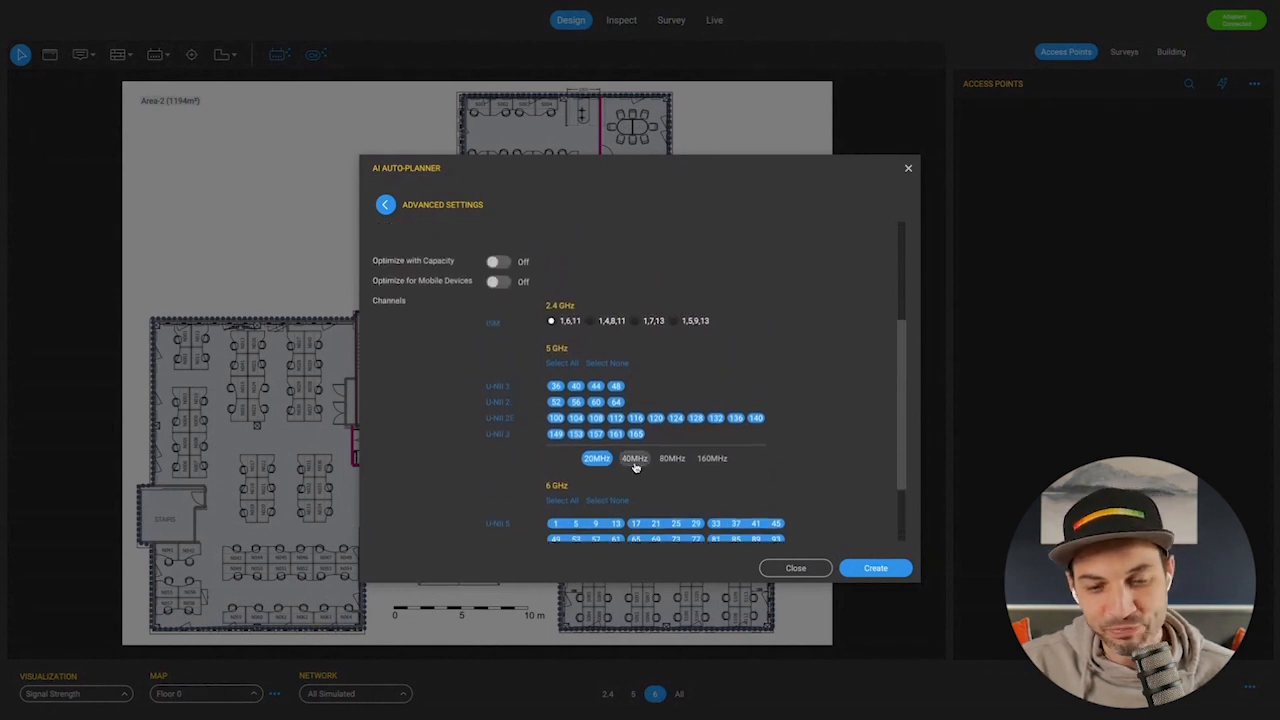
pyautogui.click(632, 461)
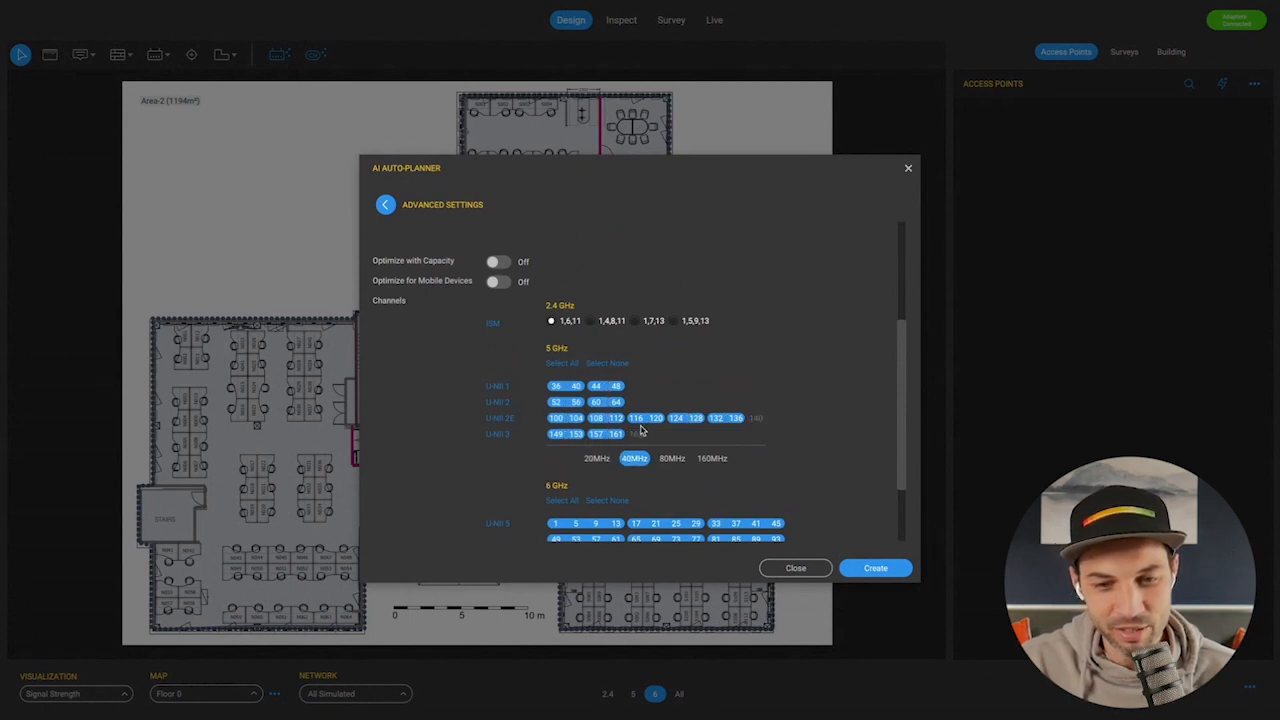
pyautogui.scroll(-3, 644, 431)
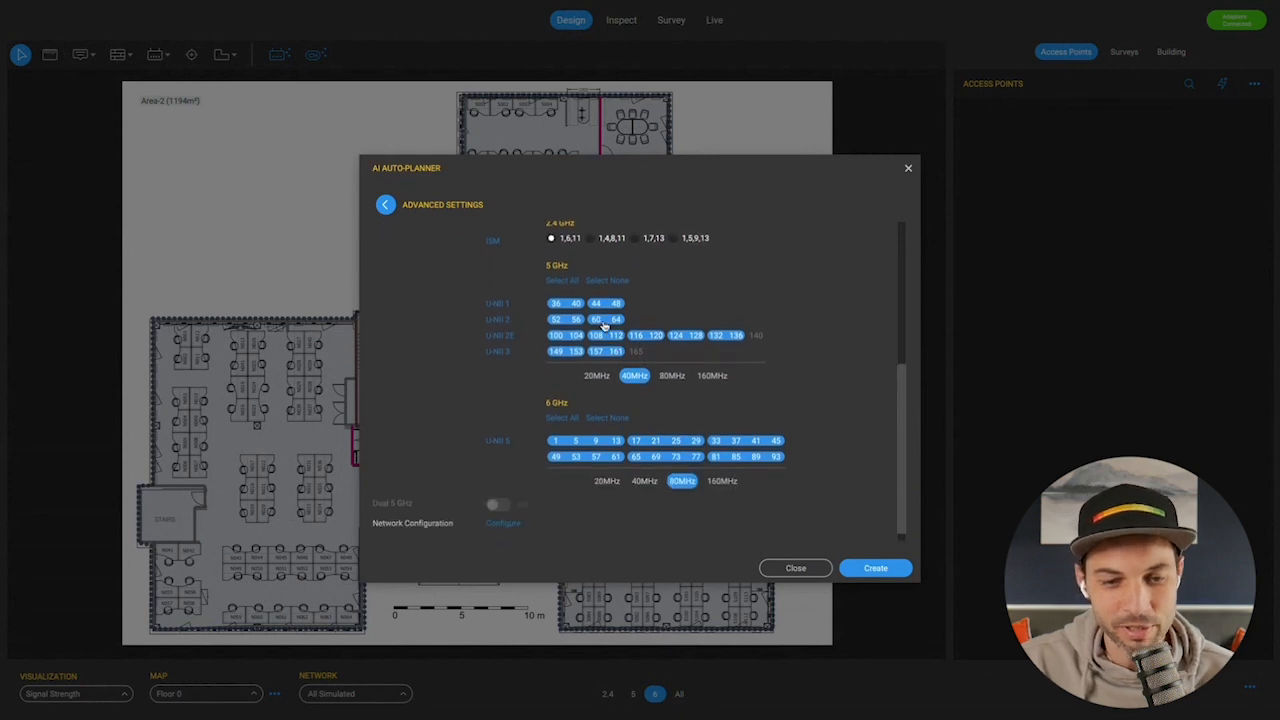
pyautogui.scroll(10, 731, 462)
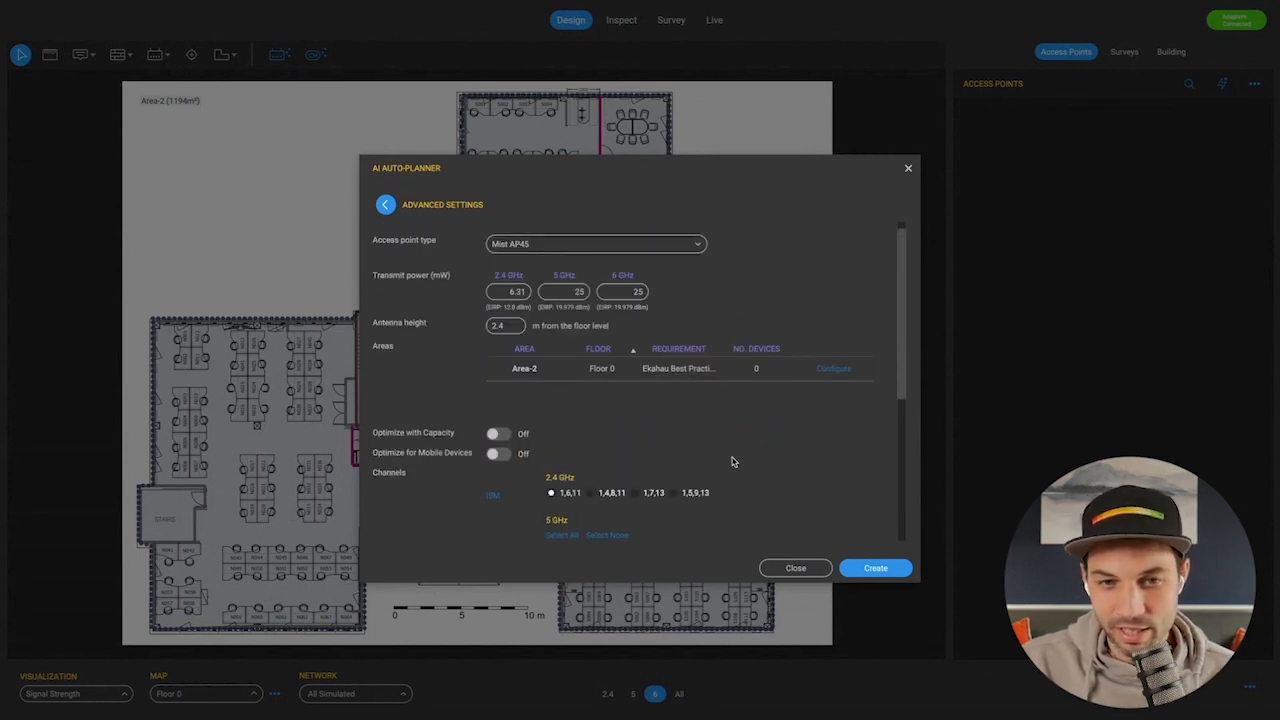
pyautogui.scroll(-10, 646, 484)
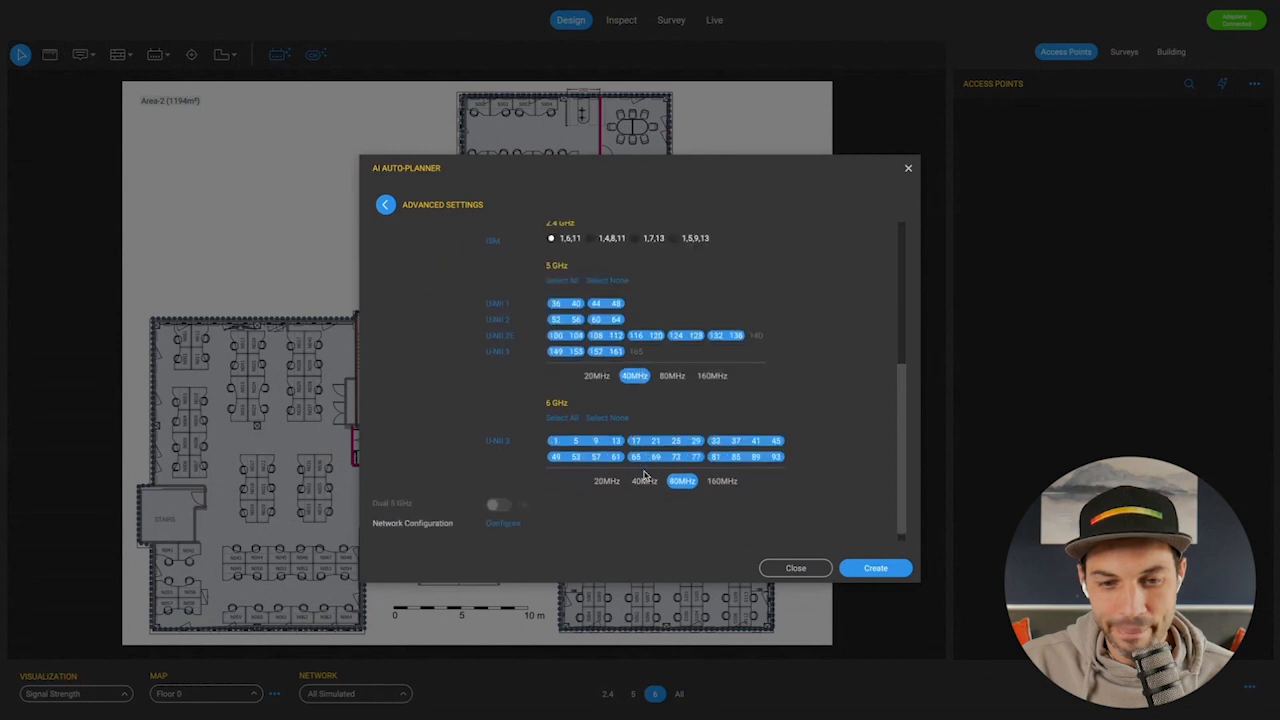
pyautogui.scroll(1, 674, 411)
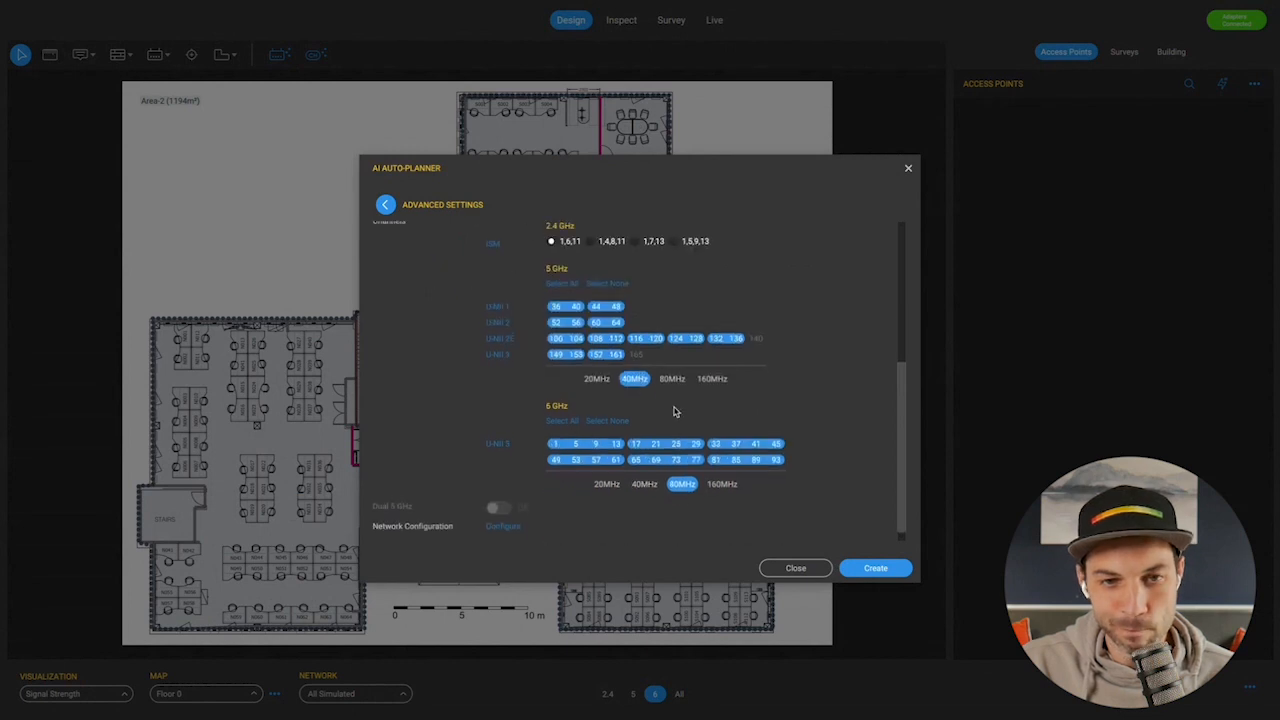
pyautogui.scroll(10, 674, 411)
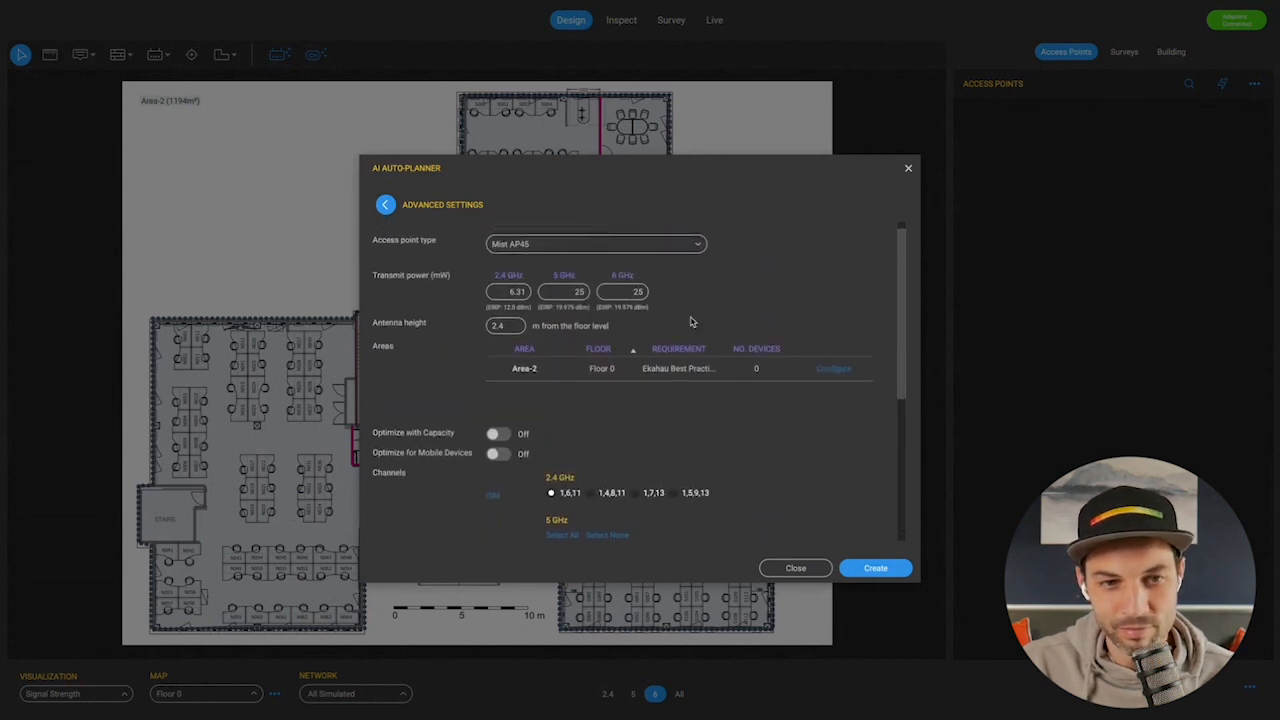
pyautogui.scroll(-8, 591, 366)
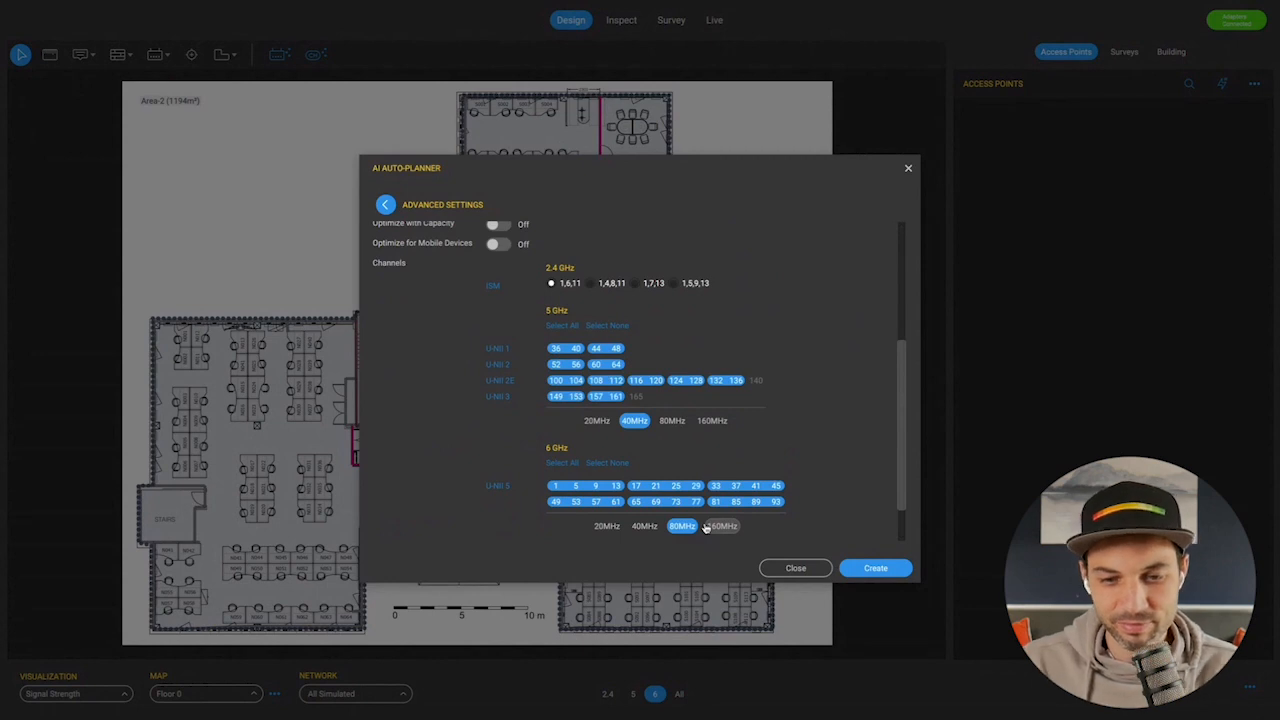
pyautogui.scroll(5, 665, 480)
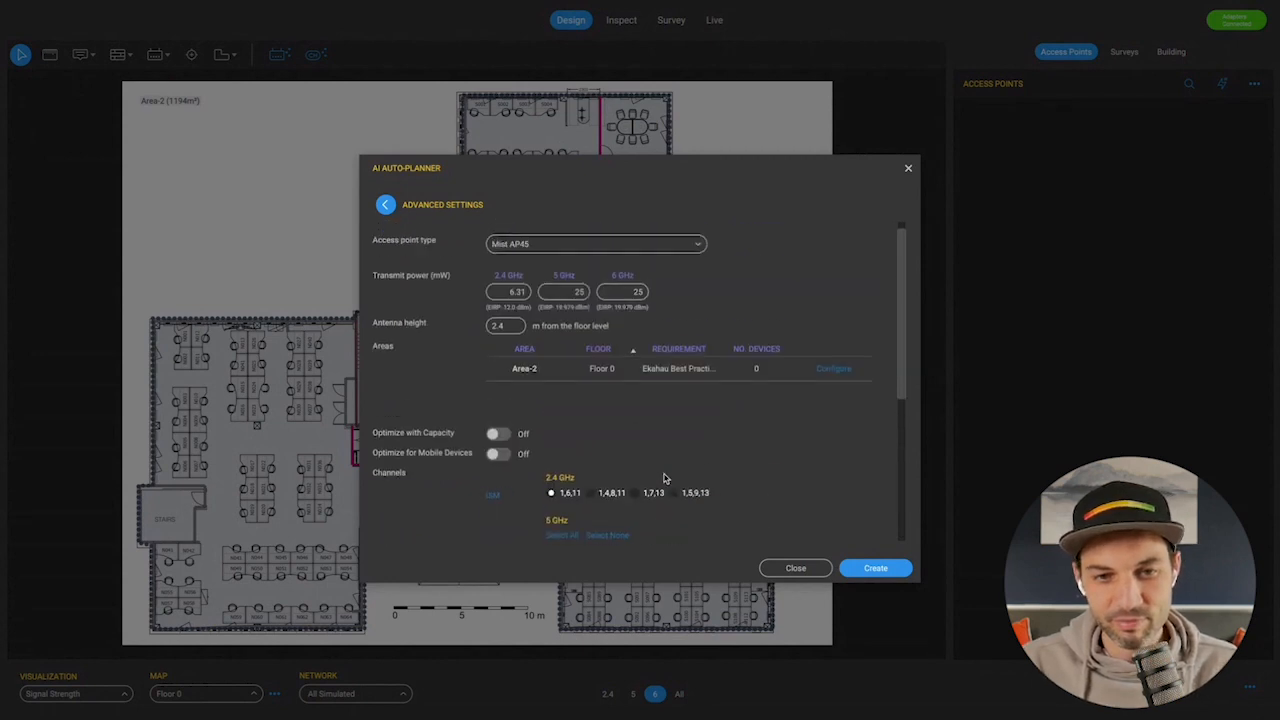
# Try the Cisco C9136i as the access point type, check its power and channel options, and restore the Mist AP45
pyautogui.click(576, 249)
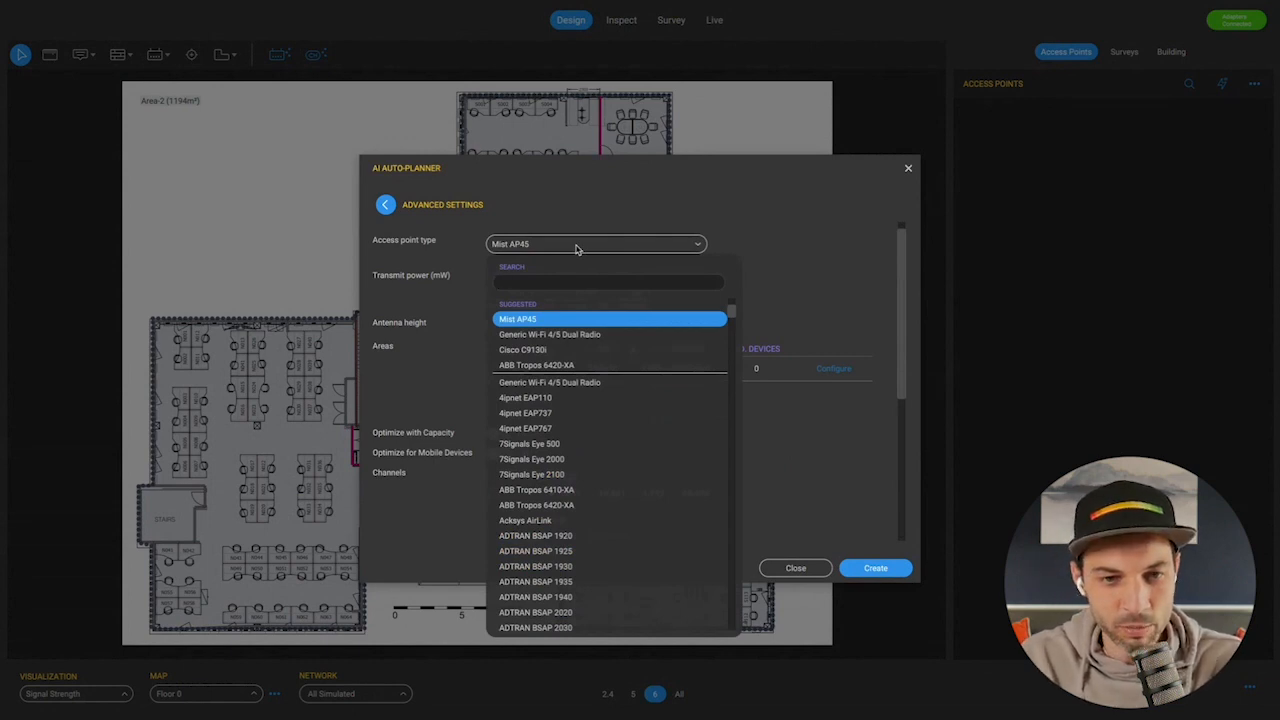
pyautogui.write('91')
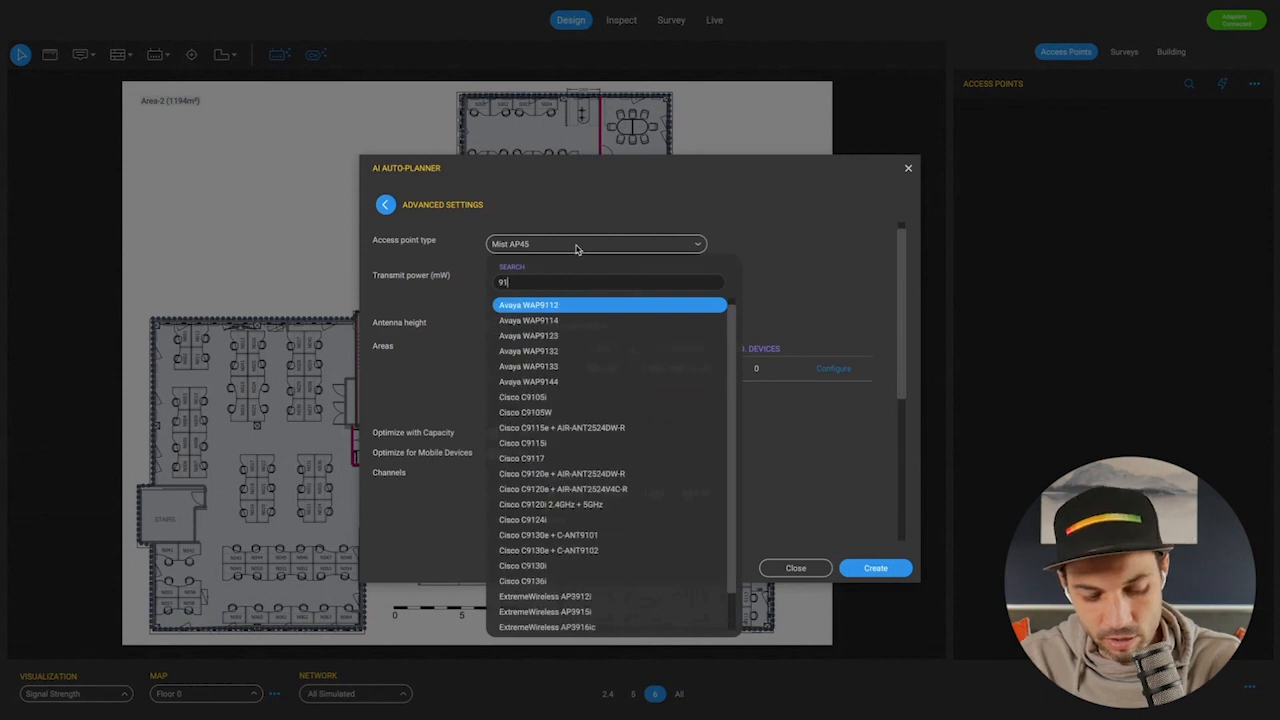
pyautogui.write('36')
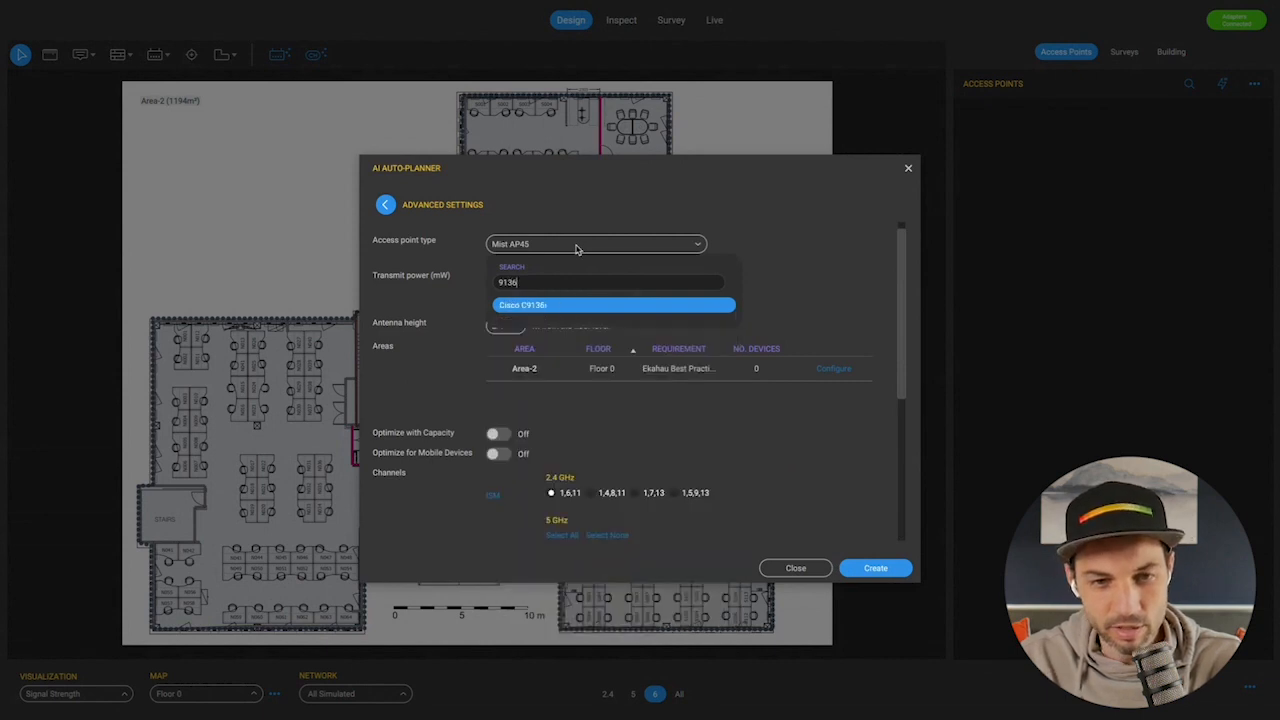
pyautogui.click(557, 308)
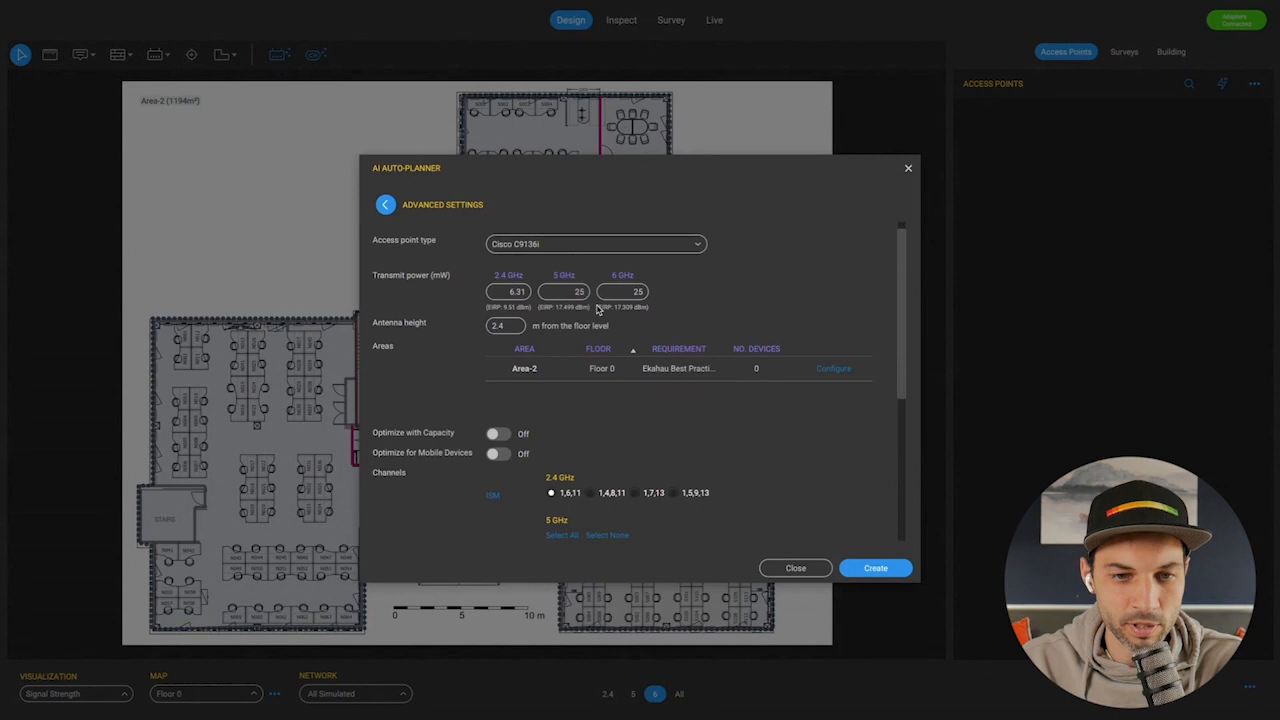
pyautogui.scroll(-5, 620, 342)
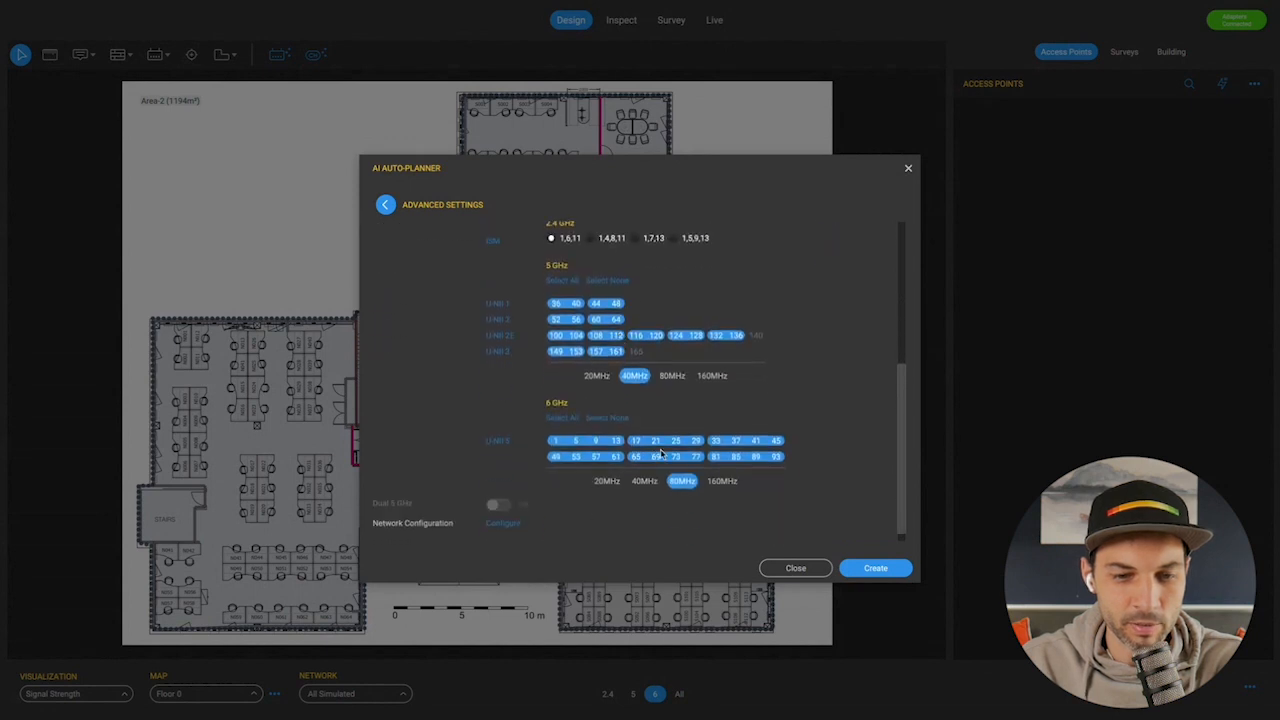
pyautogui.scroll(1, 660, 458)
pyautogui.scroll(5, 636, 388)
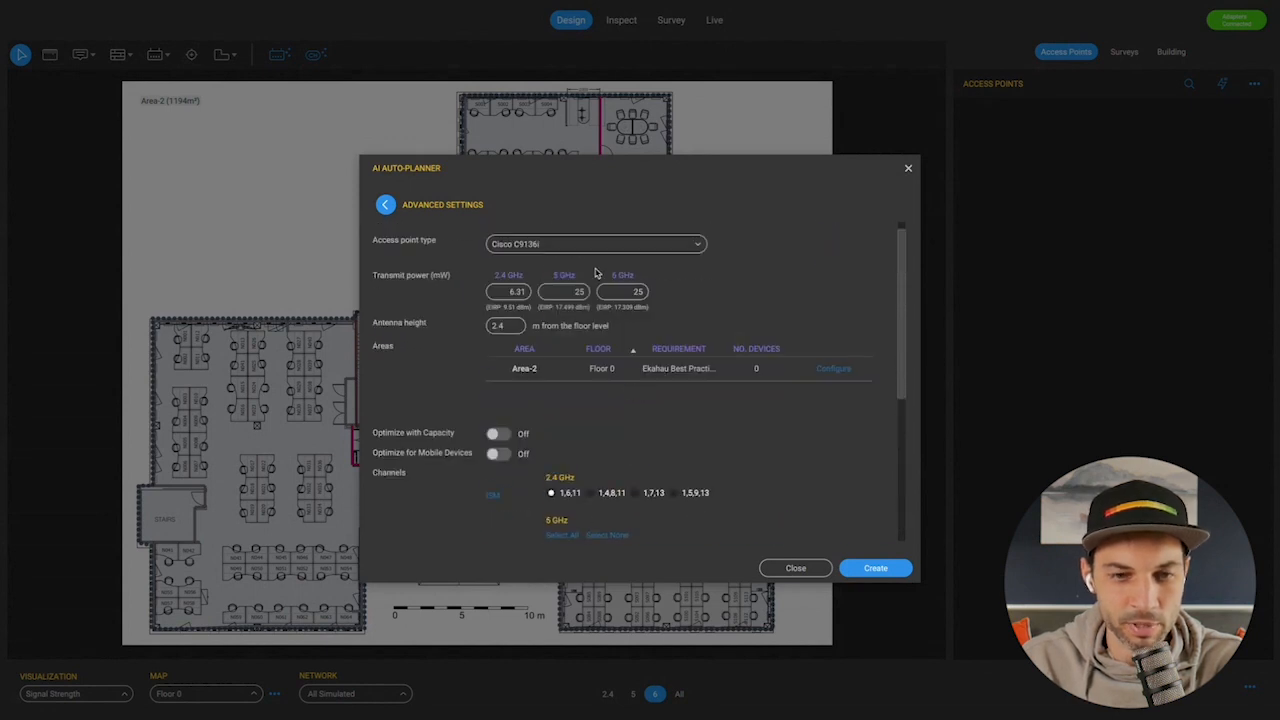
pyautogui.click(583, 247)
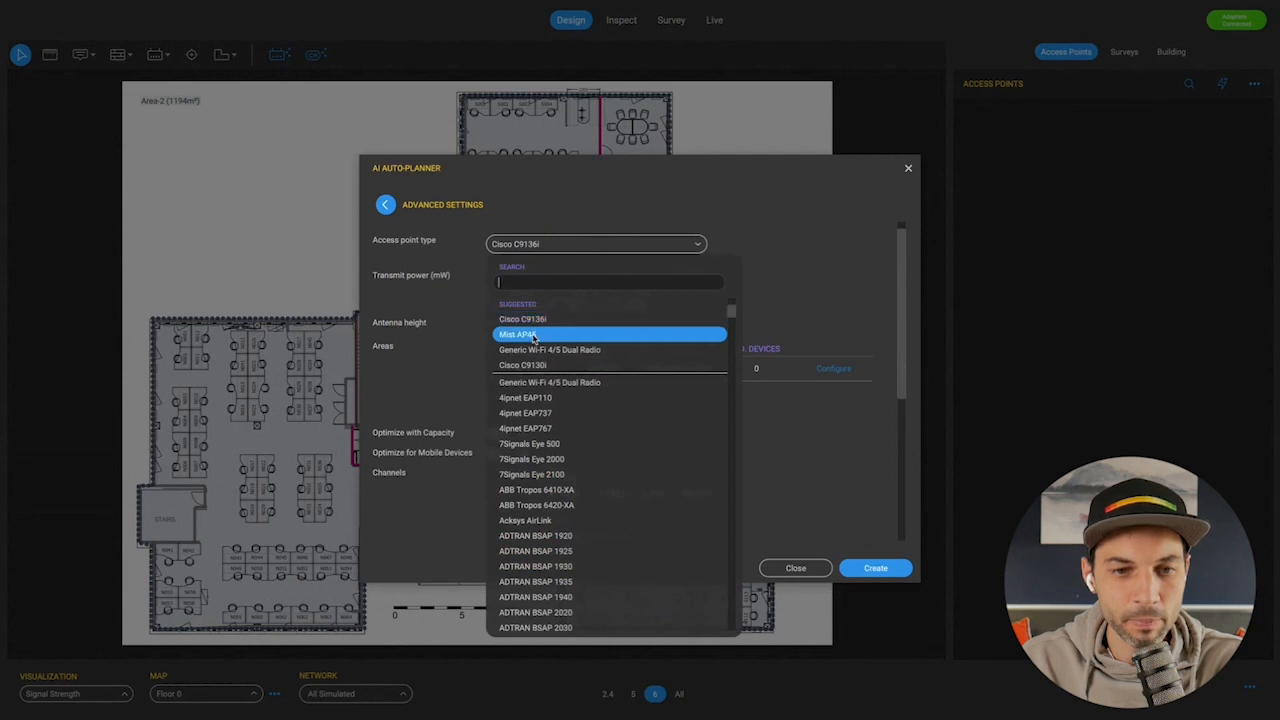
pyautogui.click(536, 337)
# Recheck the AI Auto-Planner settings, create the Mist AP45 design for Area-2 and confirm continuing with the current settings
pyautogui.scroll(-5, 658, 404)
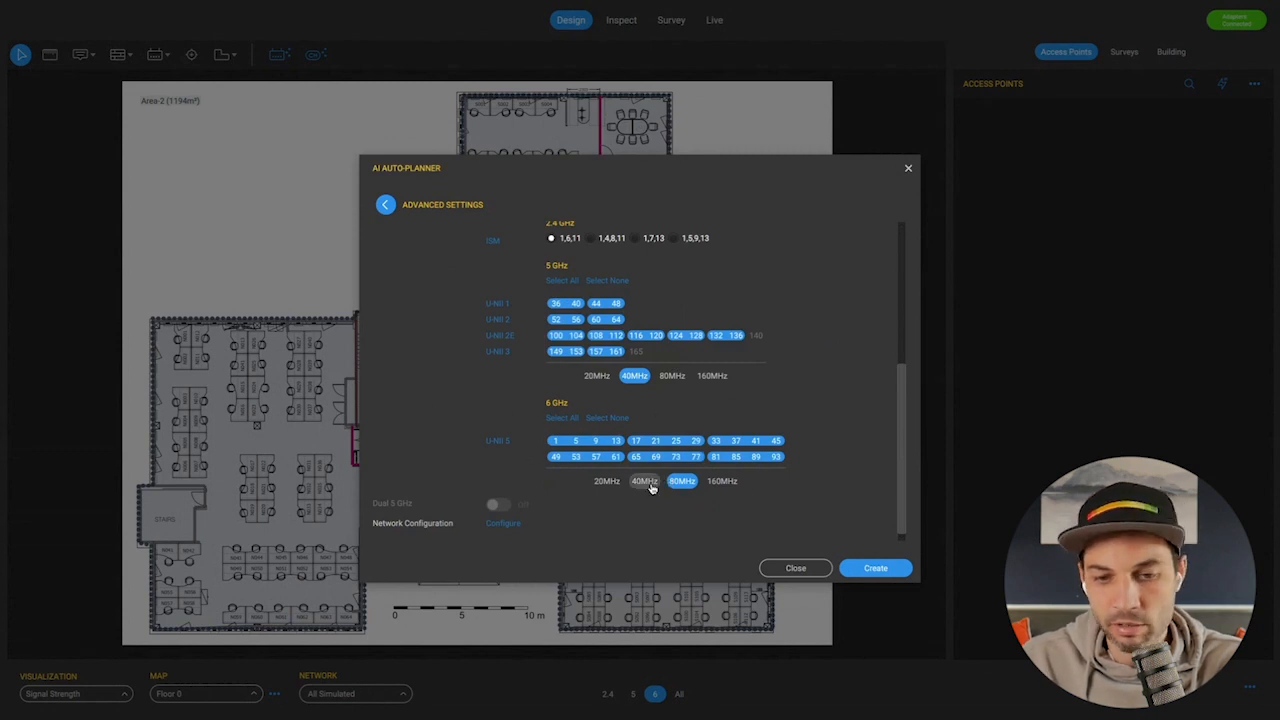
pyautogui.scroll(5, 655, 365)
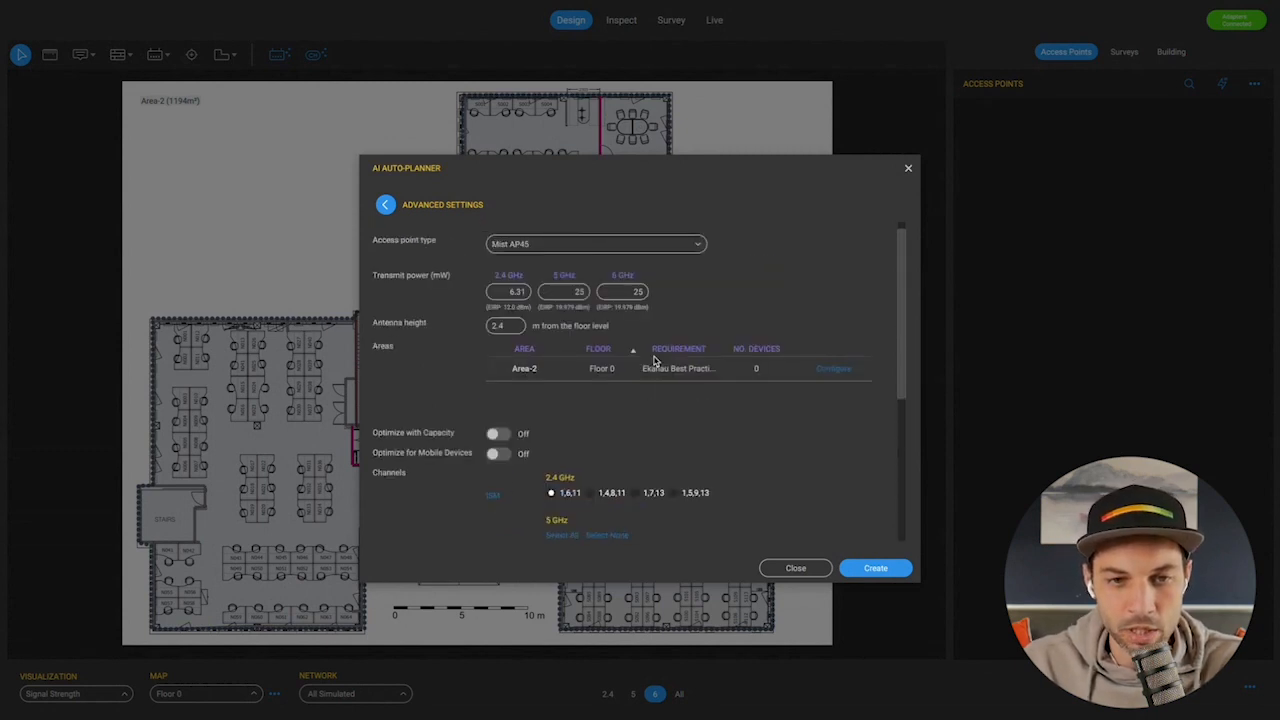
pyautogui.scroll(-5, 660, 380)
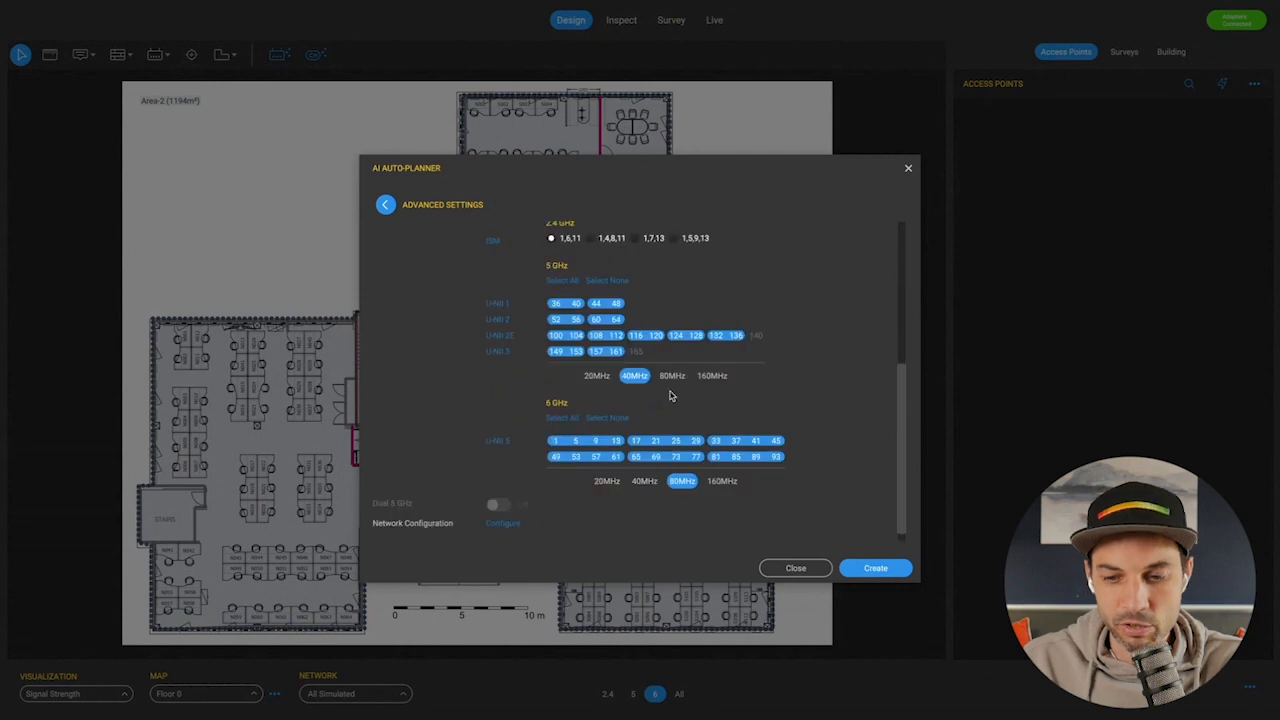
pyautogui.click(858, 568)
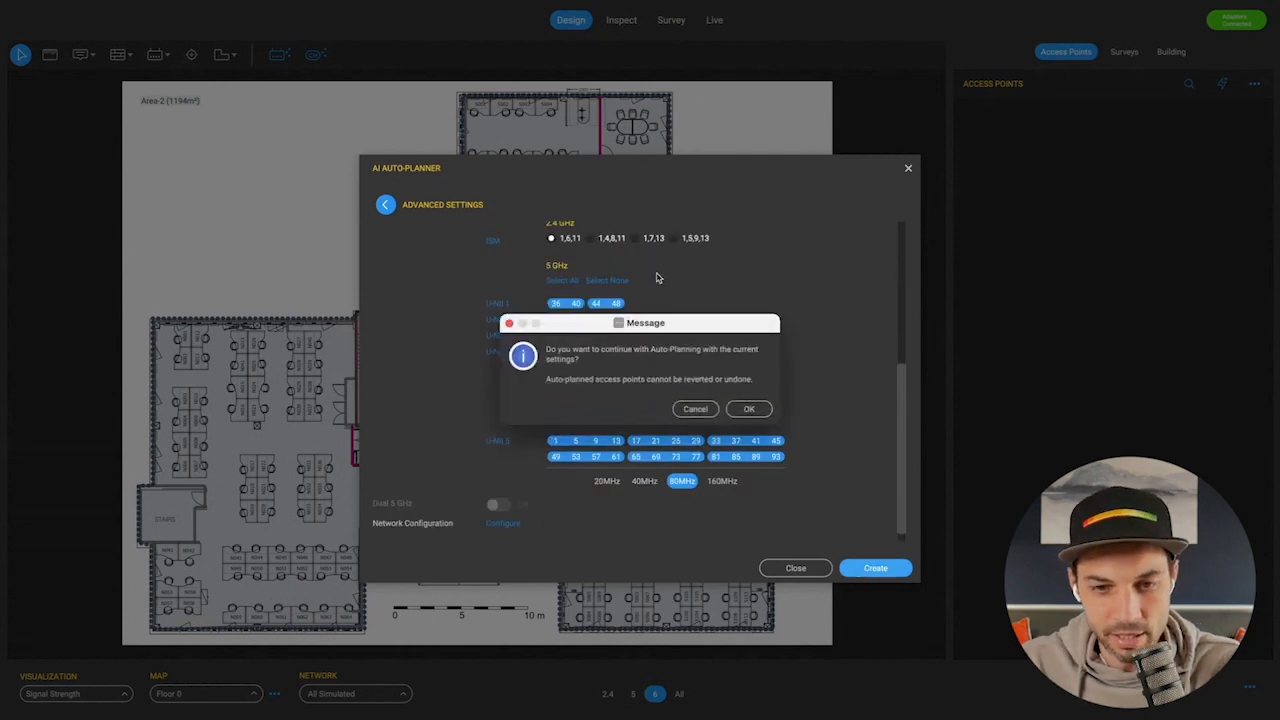
pyautogui.click(749, 409)
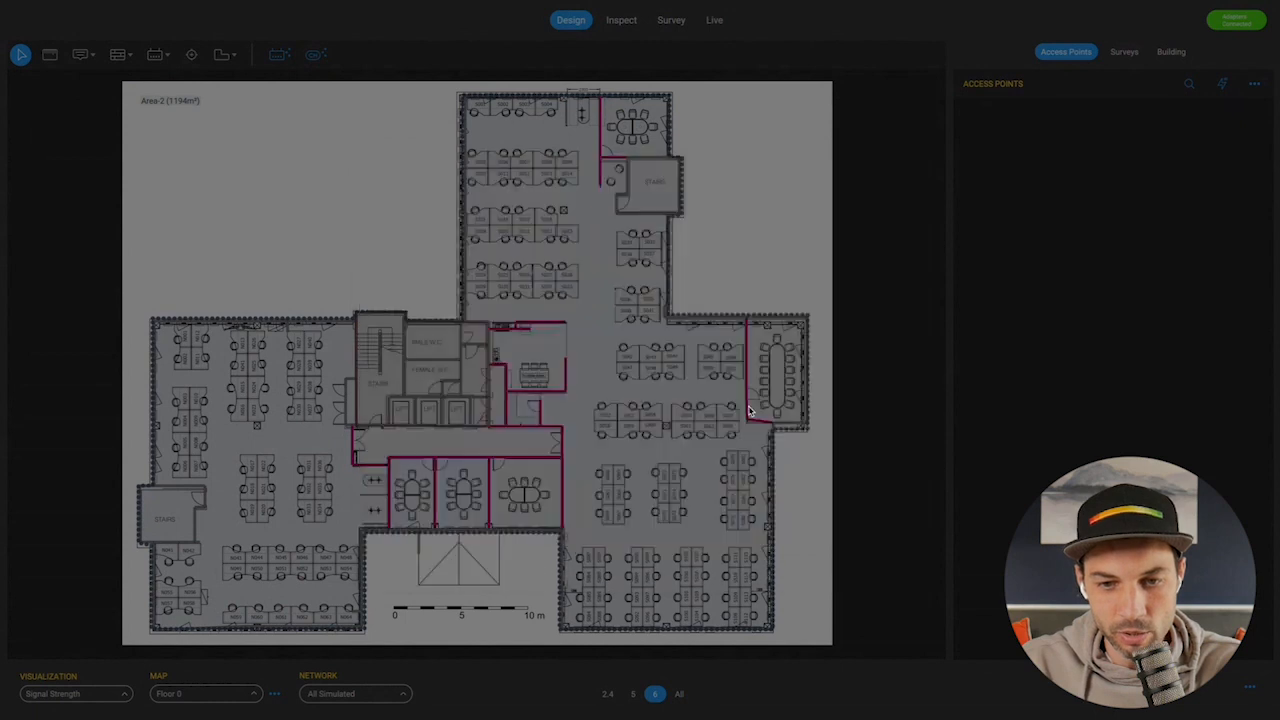
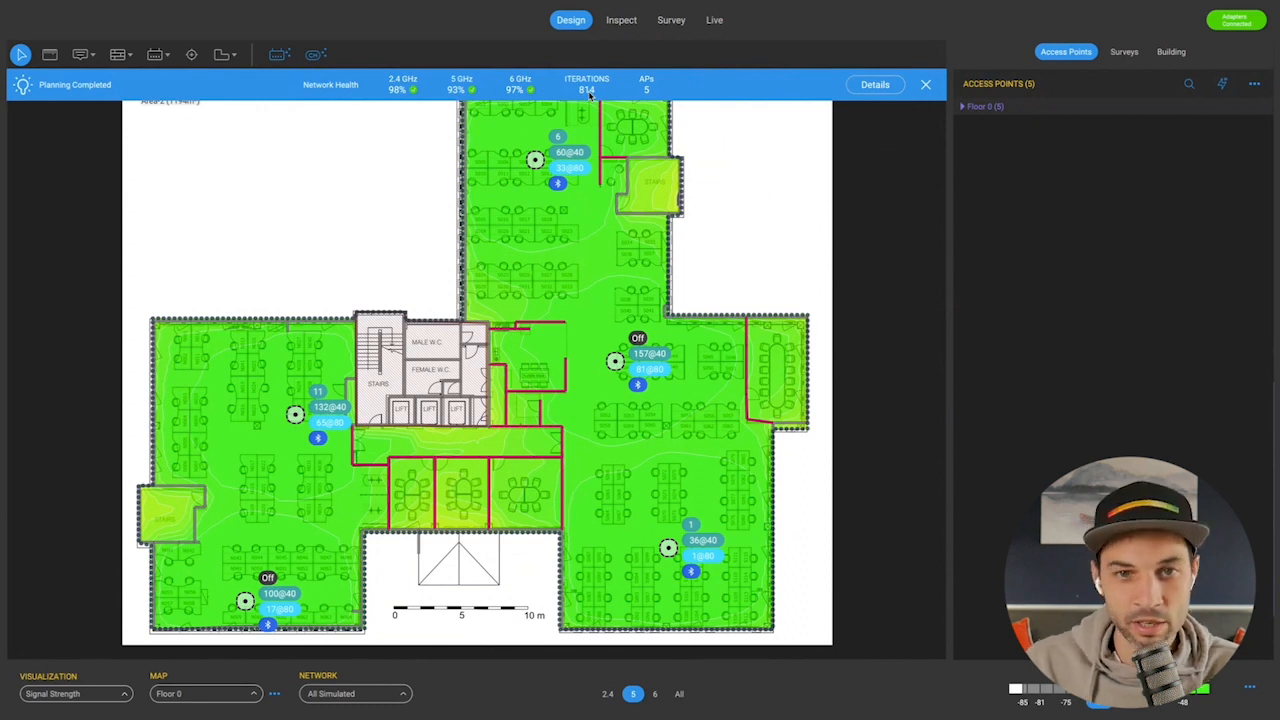
# Review the completed plan's network health summary and per-floor results, close the details and look over the planned access points
pyautogui.click(876, 86)
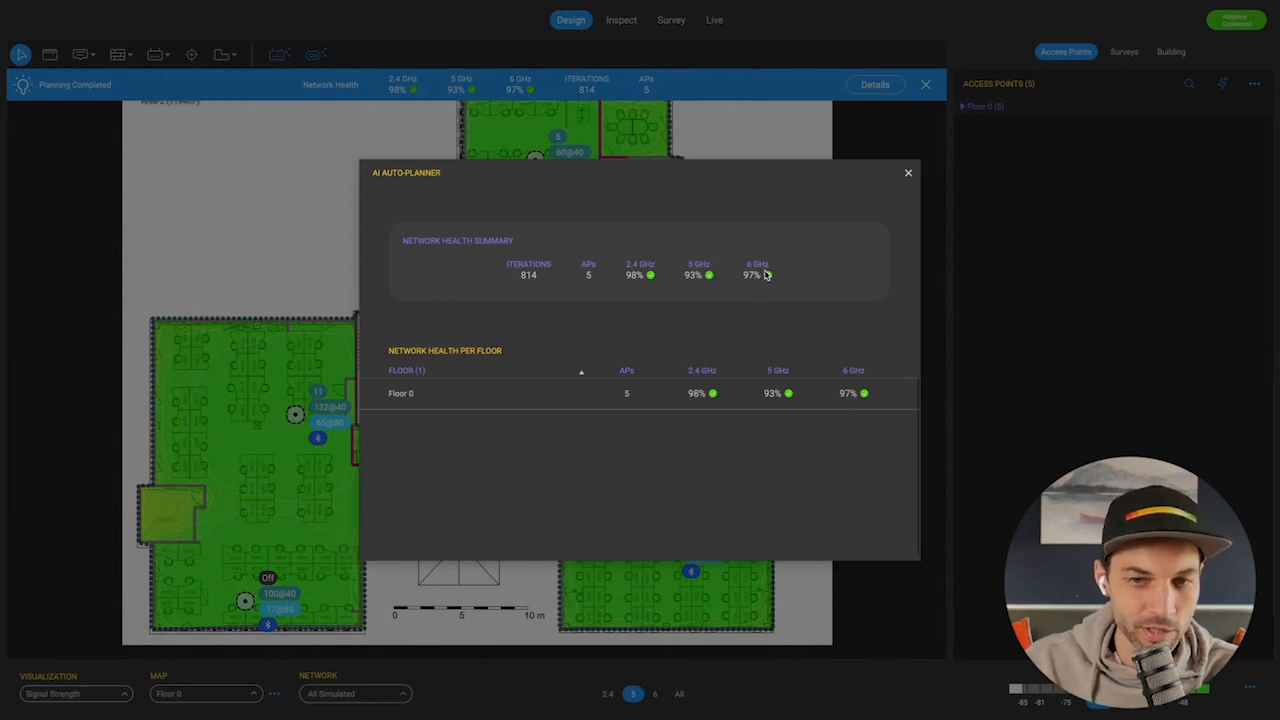
pyautogui.click(908, 176)
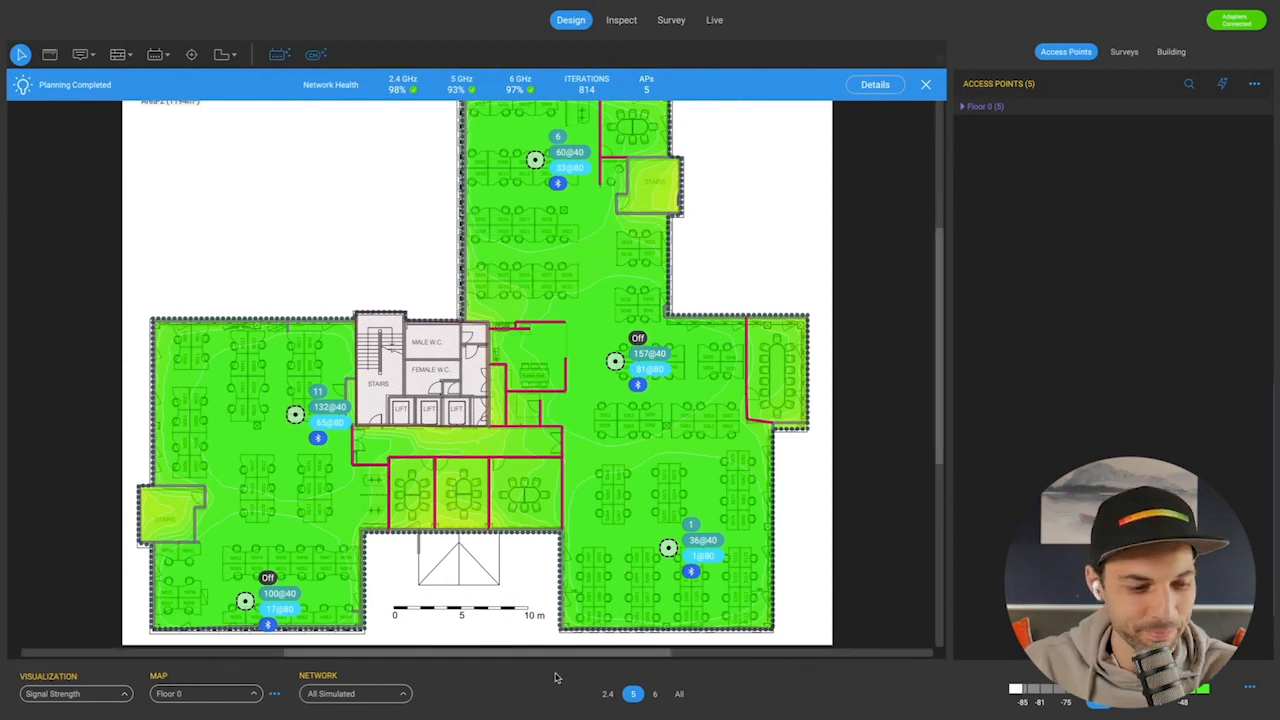
pyautogui.scroll(1, 519, 352)
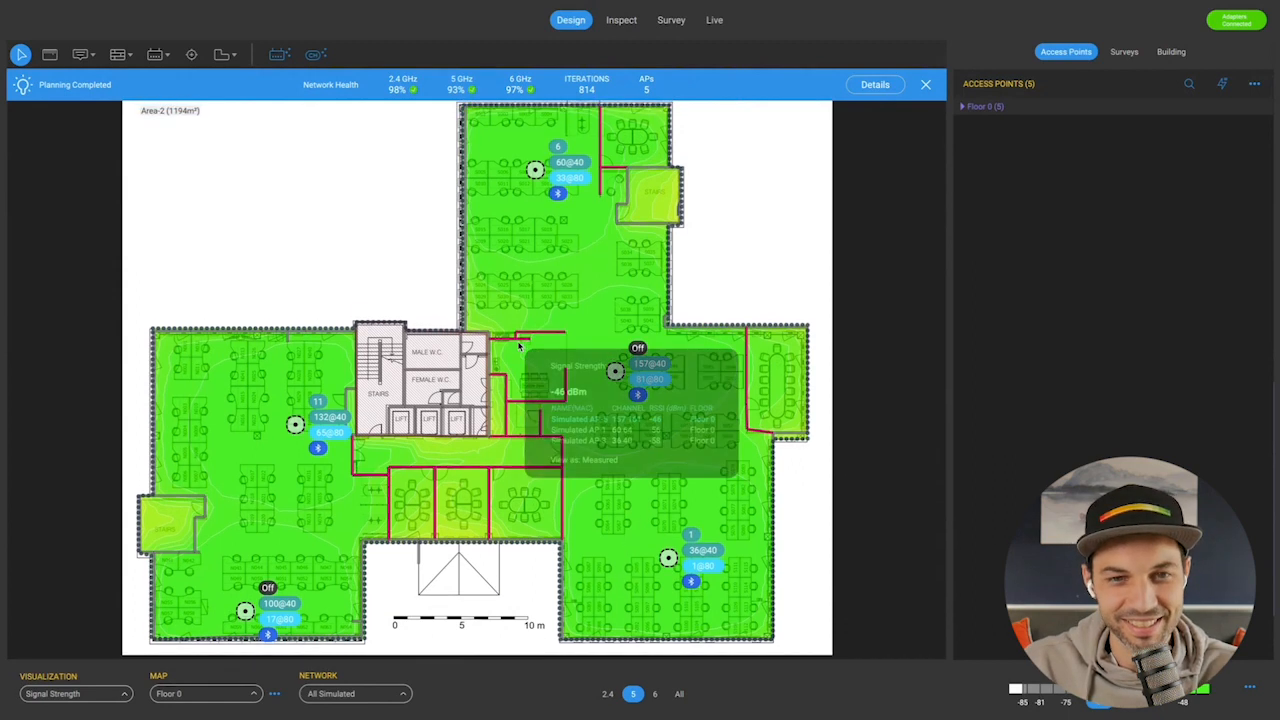
pyautogui.scroll(2, 519, 346)
pyautogui.scroll(-2, 519, 346)
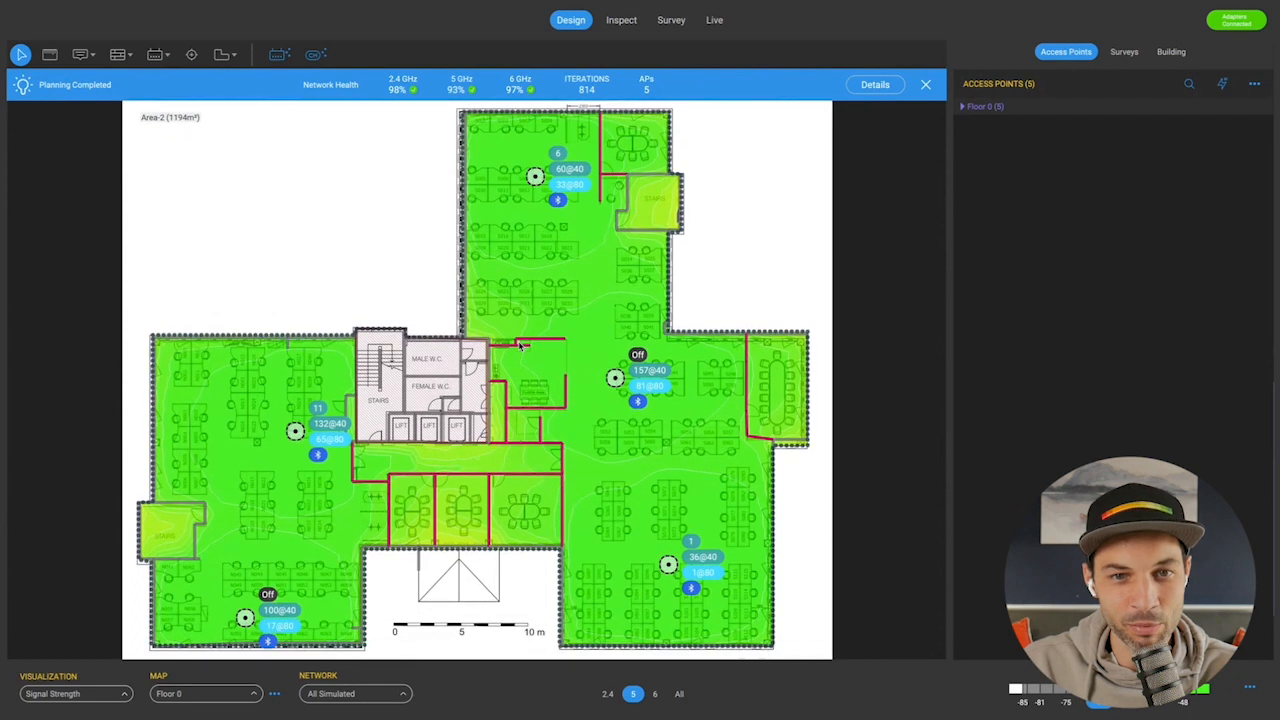
# Show the 6 GHz signal strength on the floor plan, inspect the coverage and dismiss the planning completion banner
pyautogui.click(654, 693)
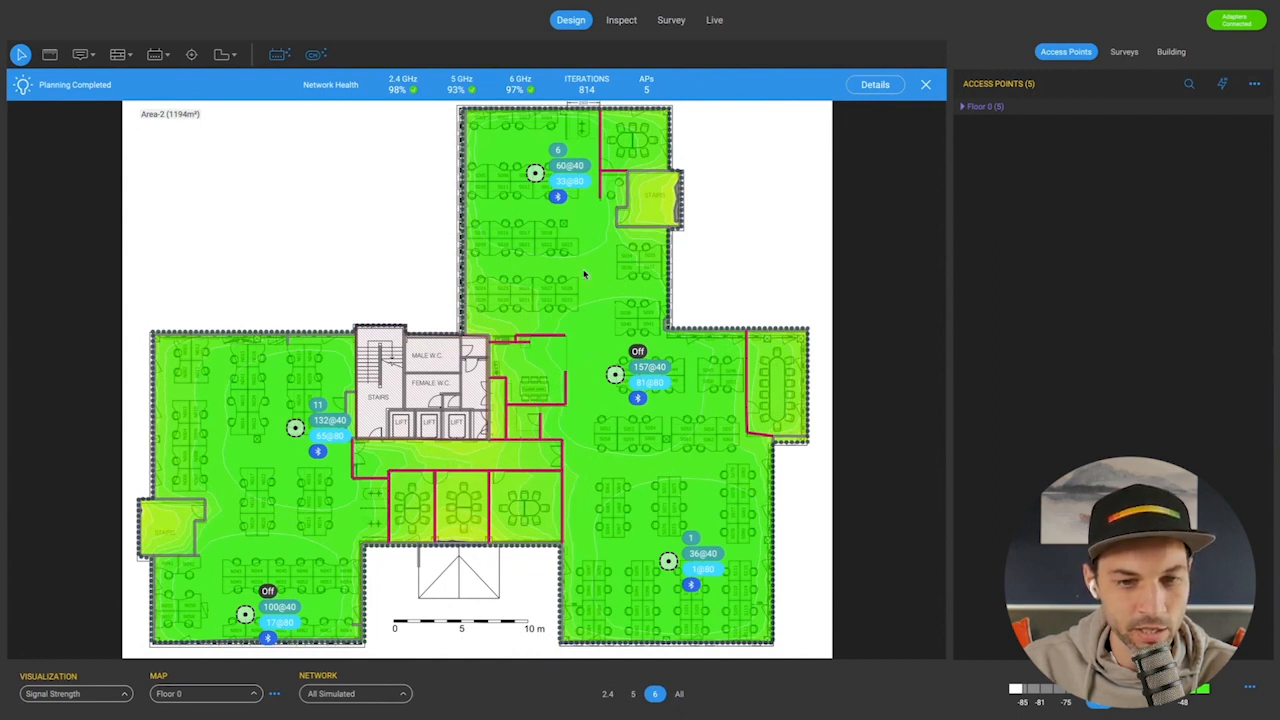
pyautogui.moveTo(585, 275)
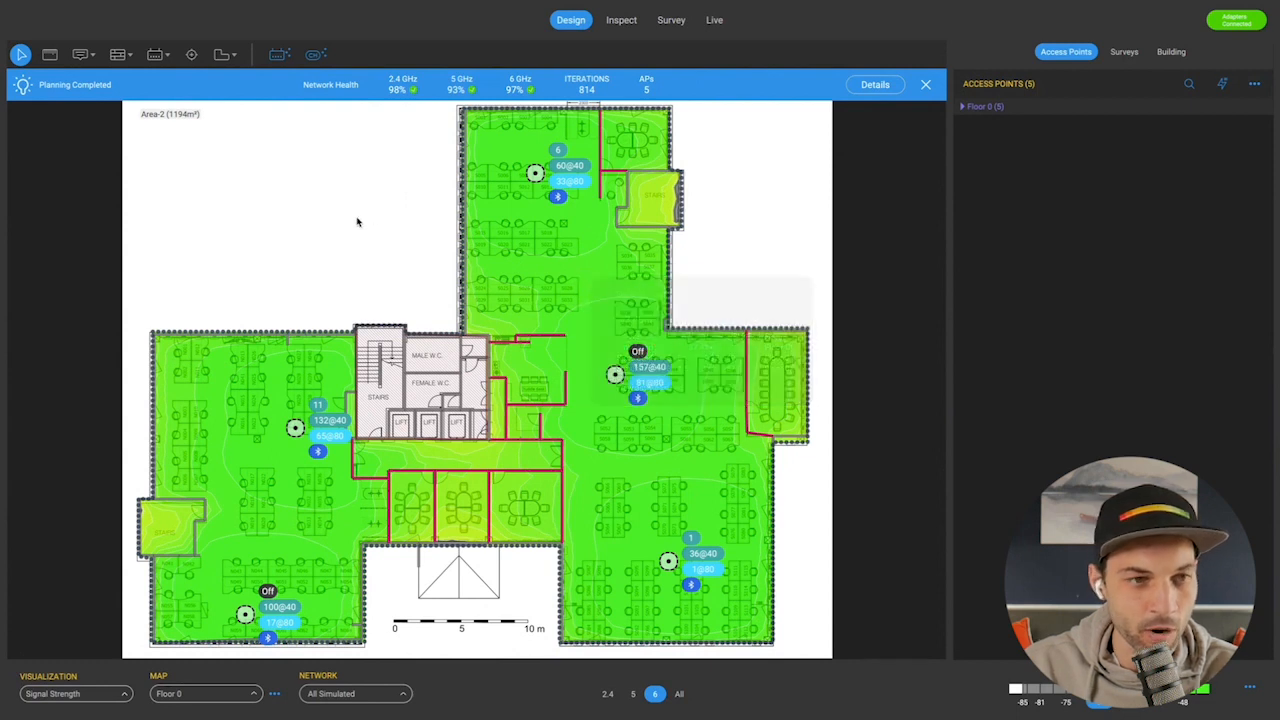
pyautogui.click(925, 85)
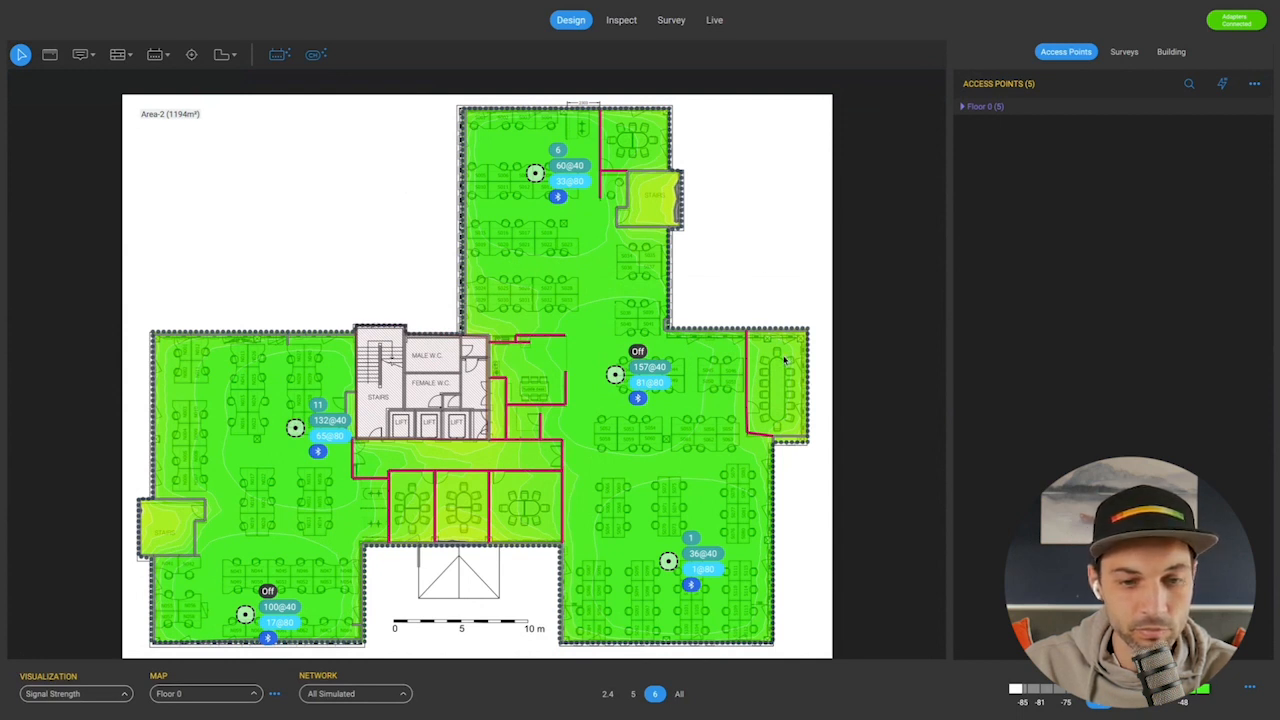
# List the Floor 0 access points, inspect each one's individual 6 GHz signal coverage, and return to the combined coverage
pyautogui.click(969, 108)
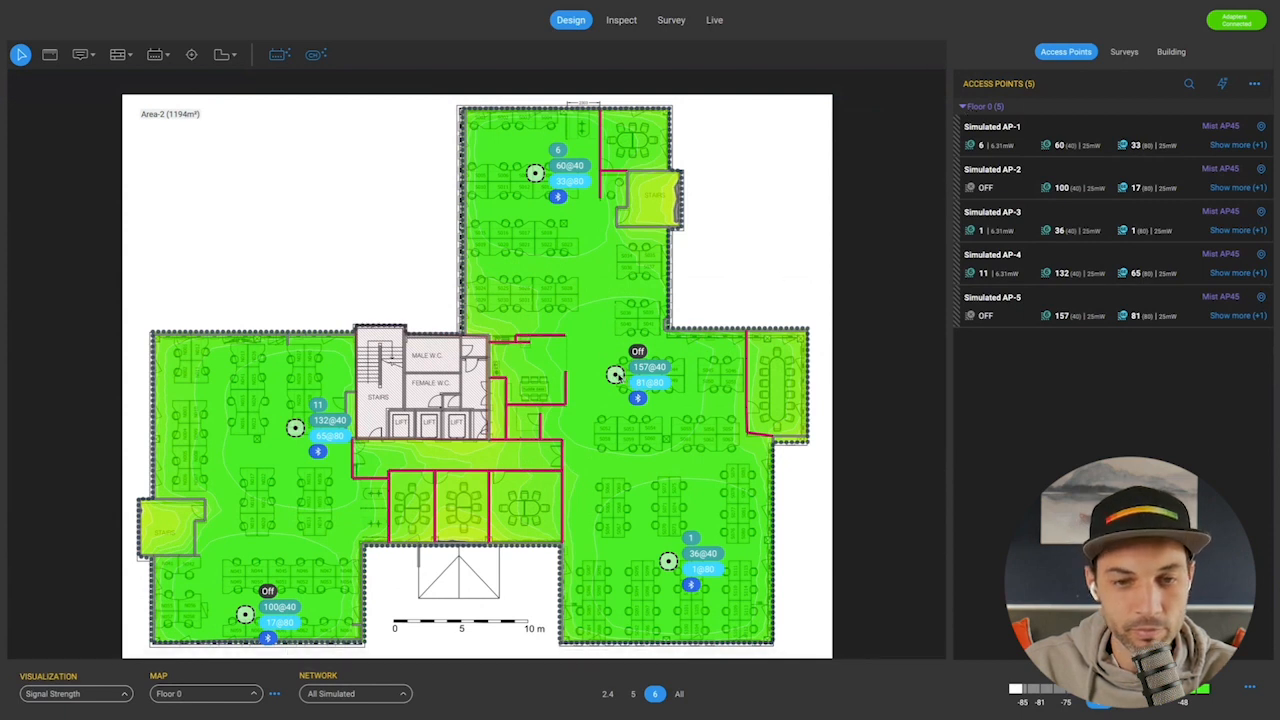
pyautogui.click(616, 376)
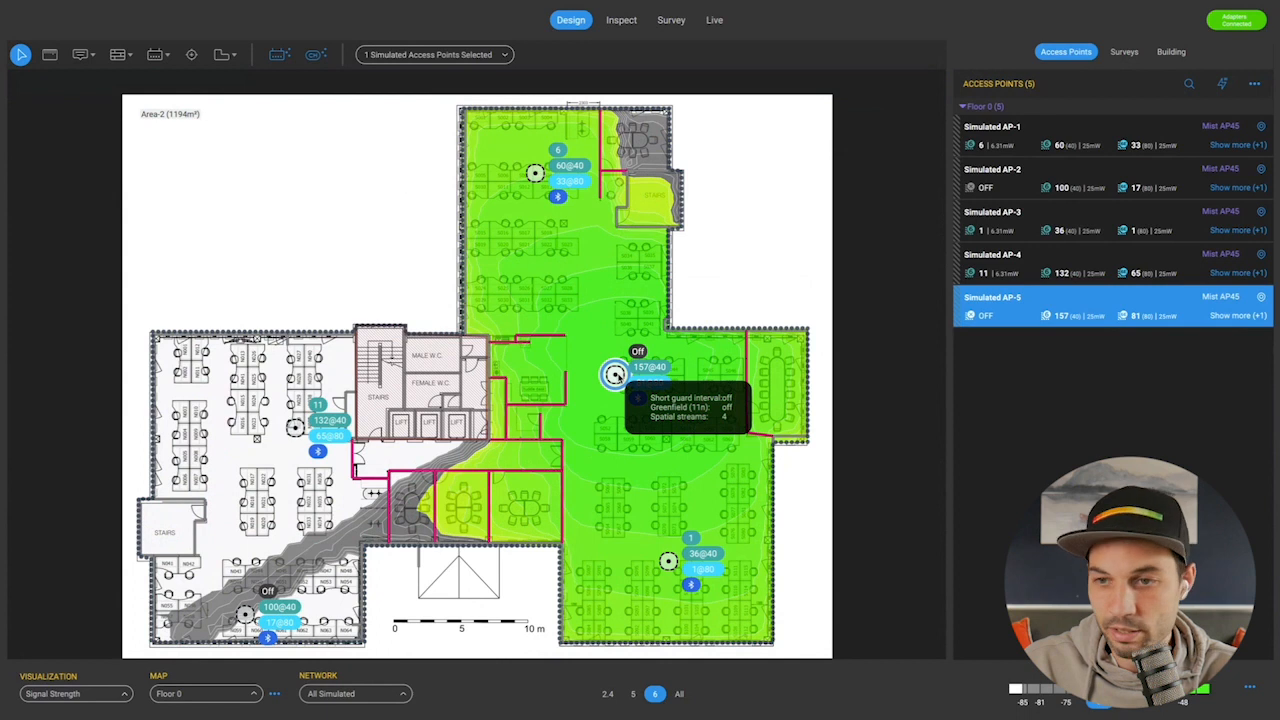
pyautogui.click(295, 428)
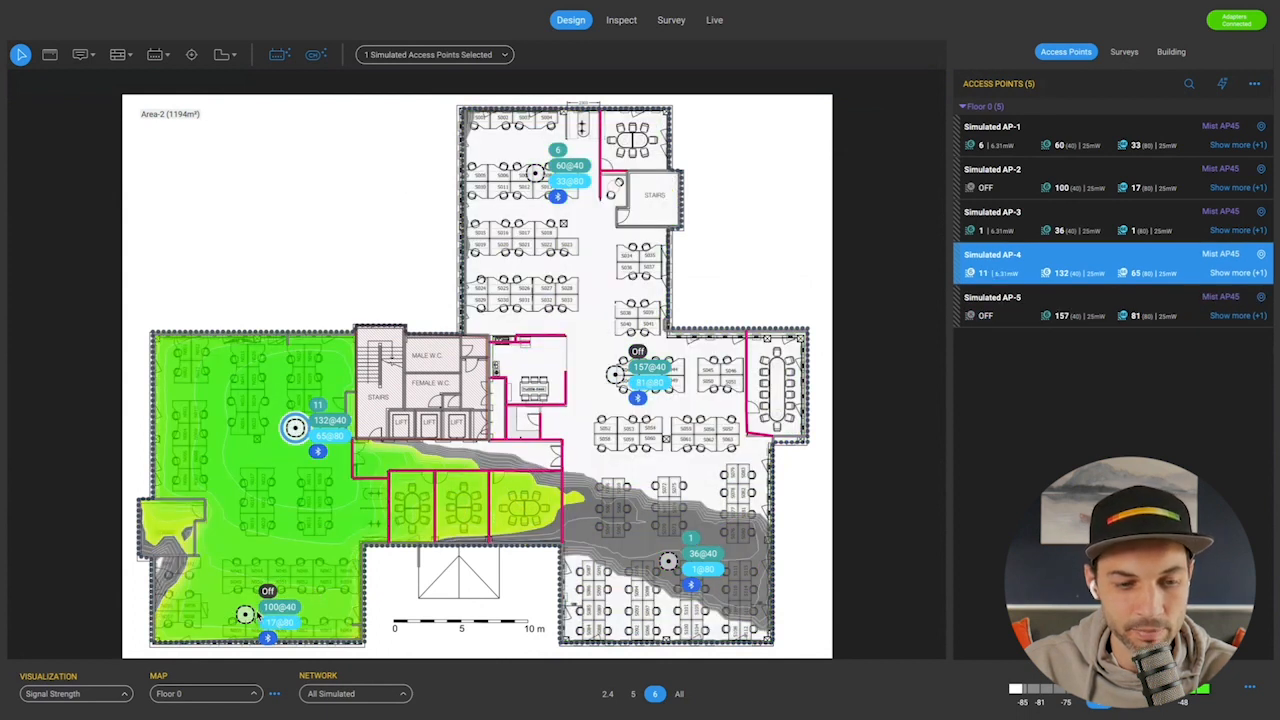
pyautogui.click(245, 614)
pyautogui.click(668, 561)
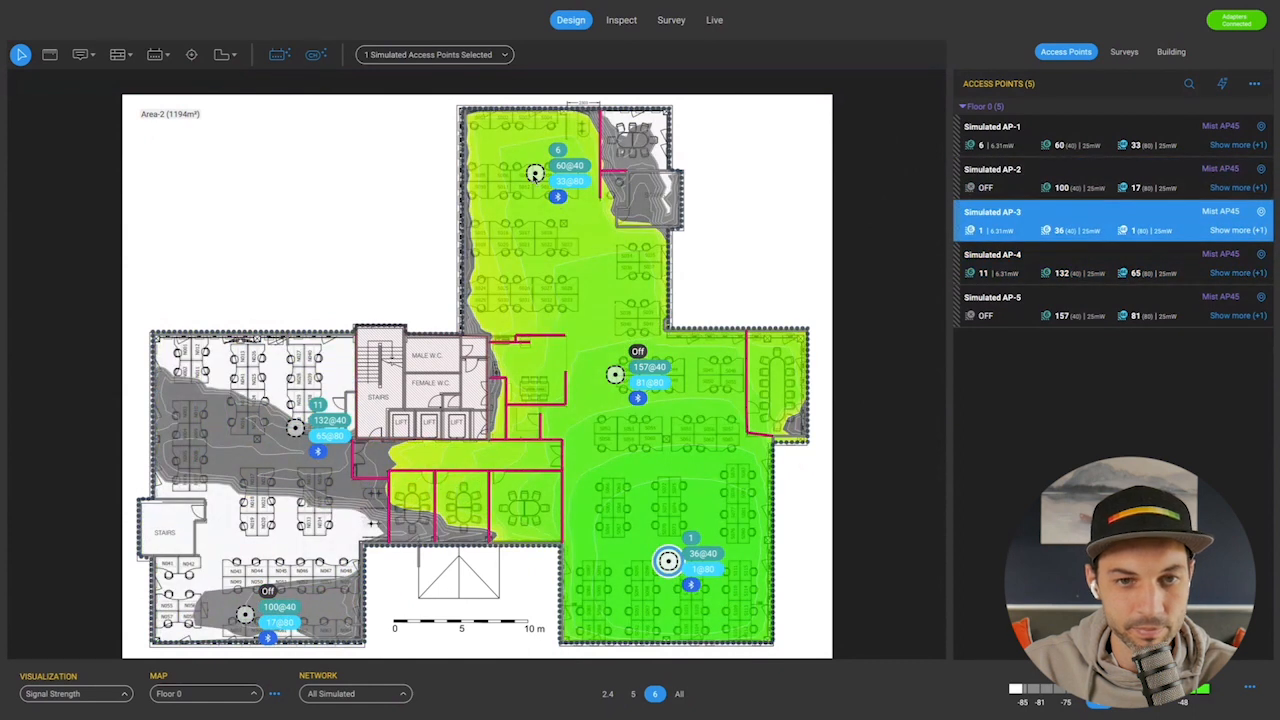
pyautogui.click(535, 174)
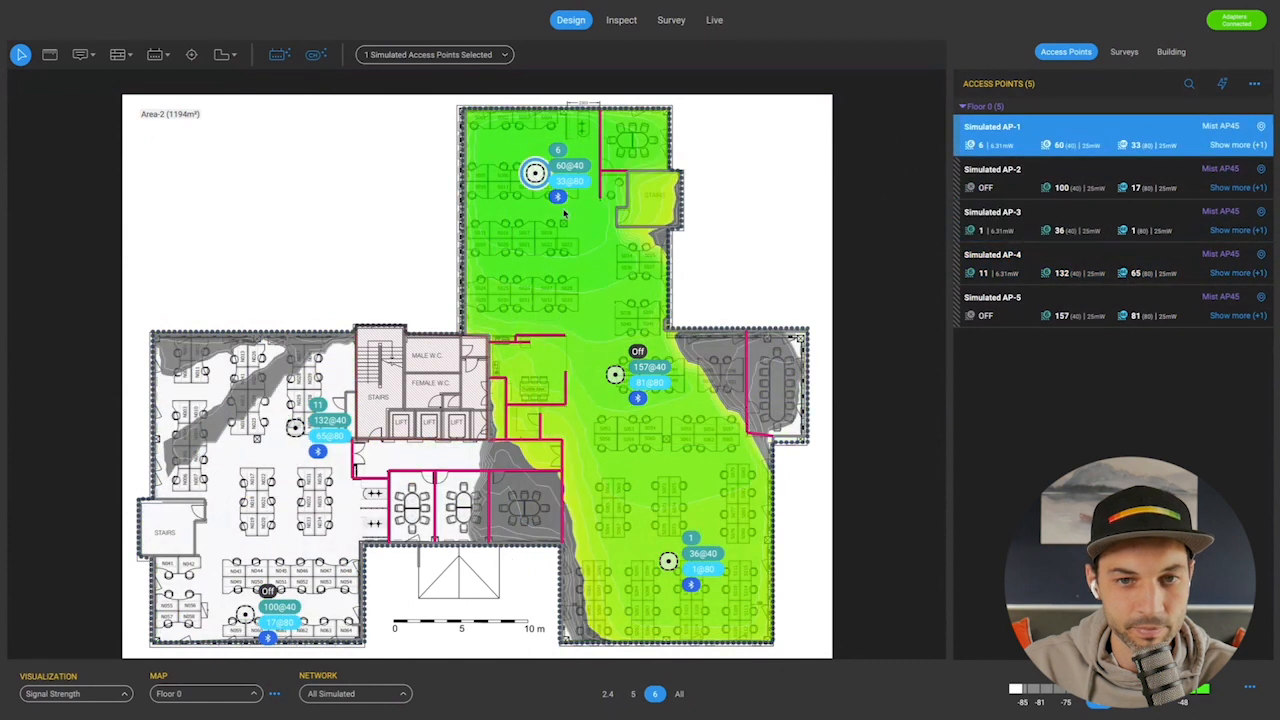
pyautogui.click(688, 424)
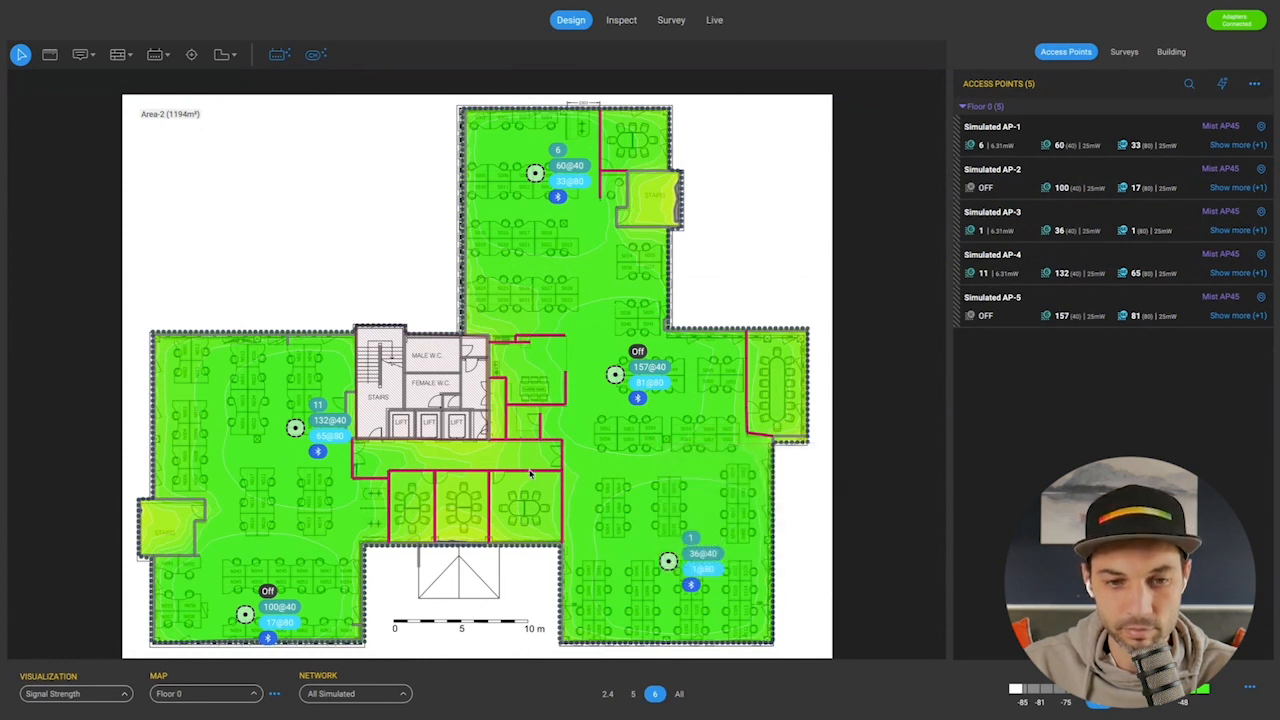
pyautogui.moveTo(531, 473)
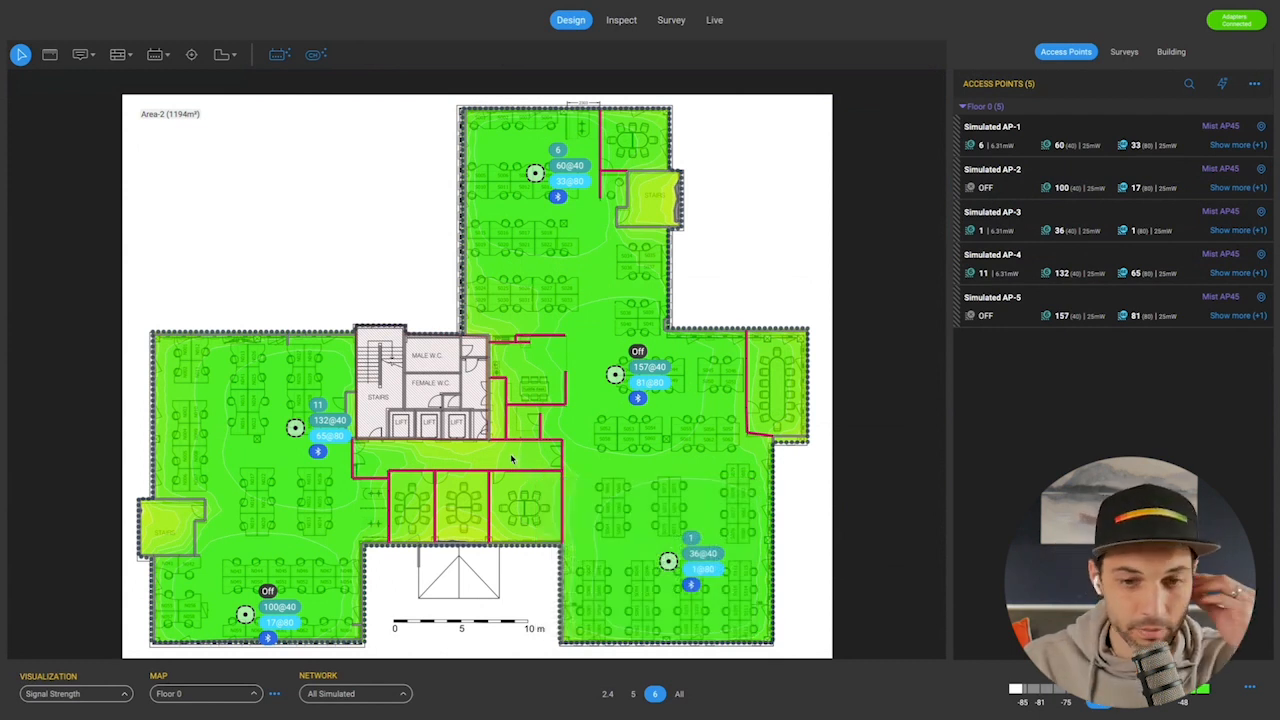
pyautogui.moveTo(508, 455)
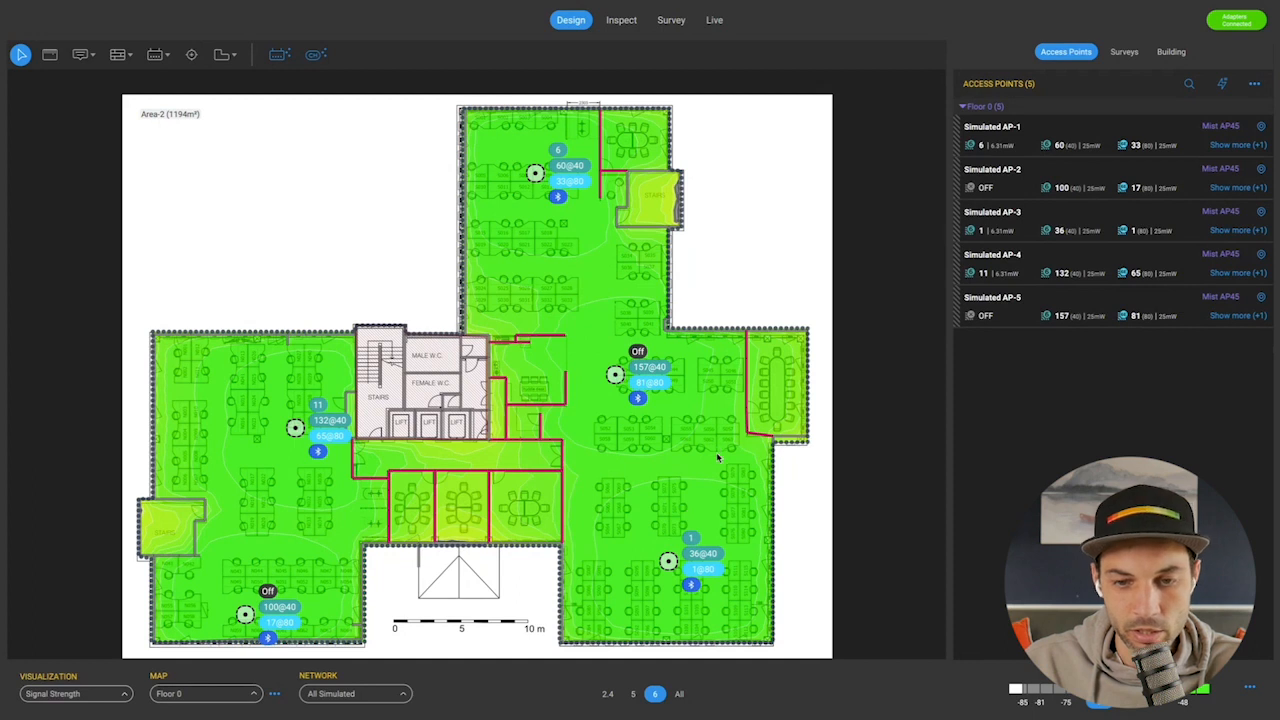
# Move Simulated AP-2 on Floor 0 slightly inward, away from the building's lower outer wall
pyautogui.moveTo(245, 615); pyautogui.dragTo(246, 587)
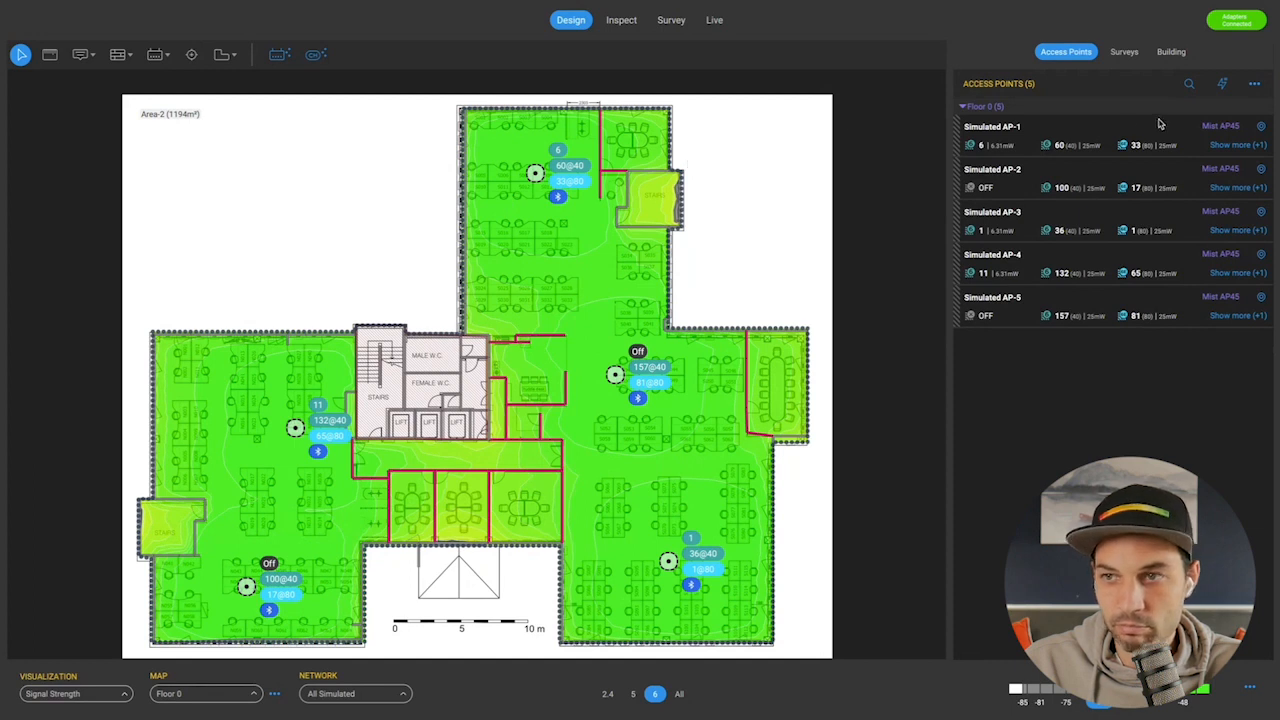
pyautogui.click(205, 700)
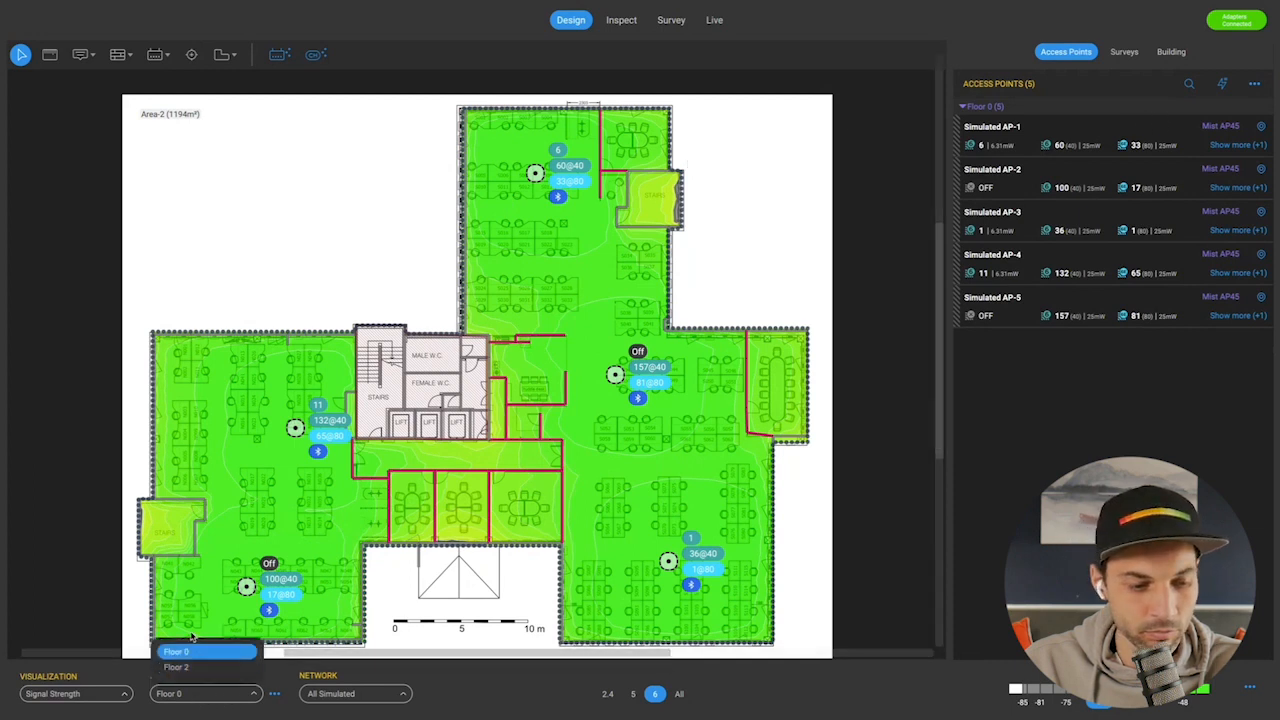
pyautogui.click(127, 586)
pyautogui.moveTo(186, 392)
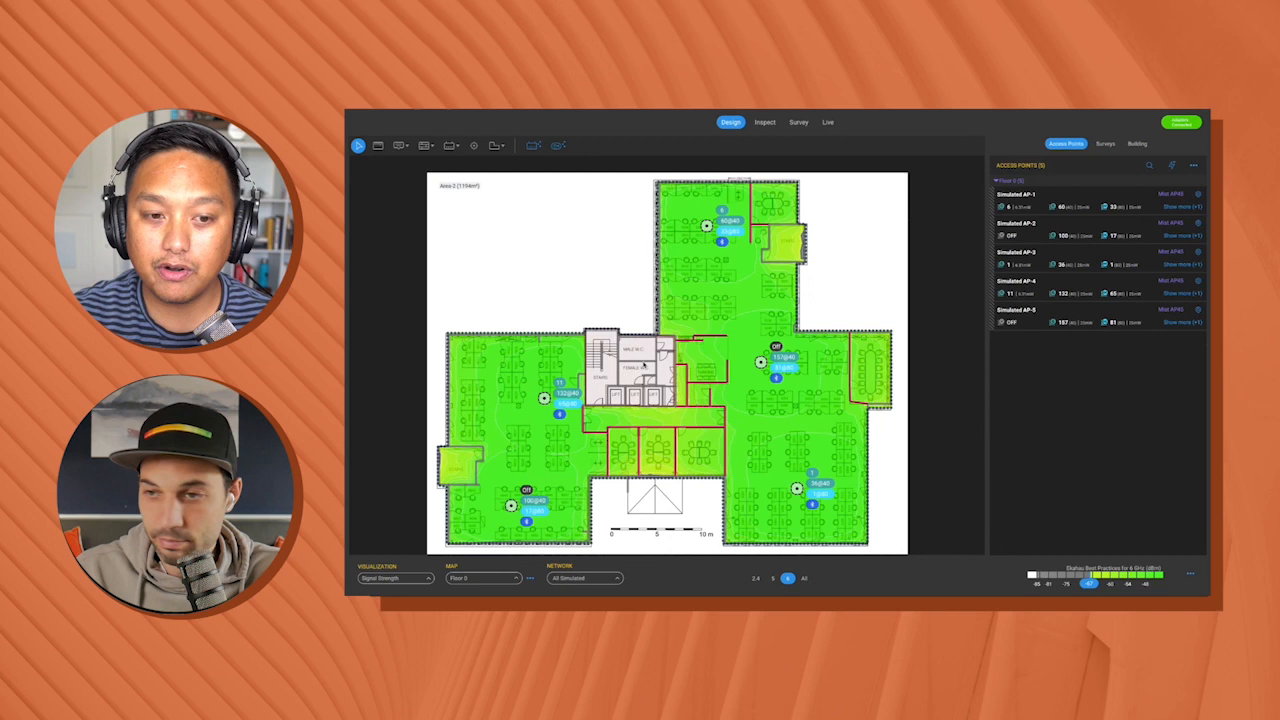
# Display the Floor 2 map, check the wall type of its upper outer wall and clear the selection
pyautogui.click(465, 580)
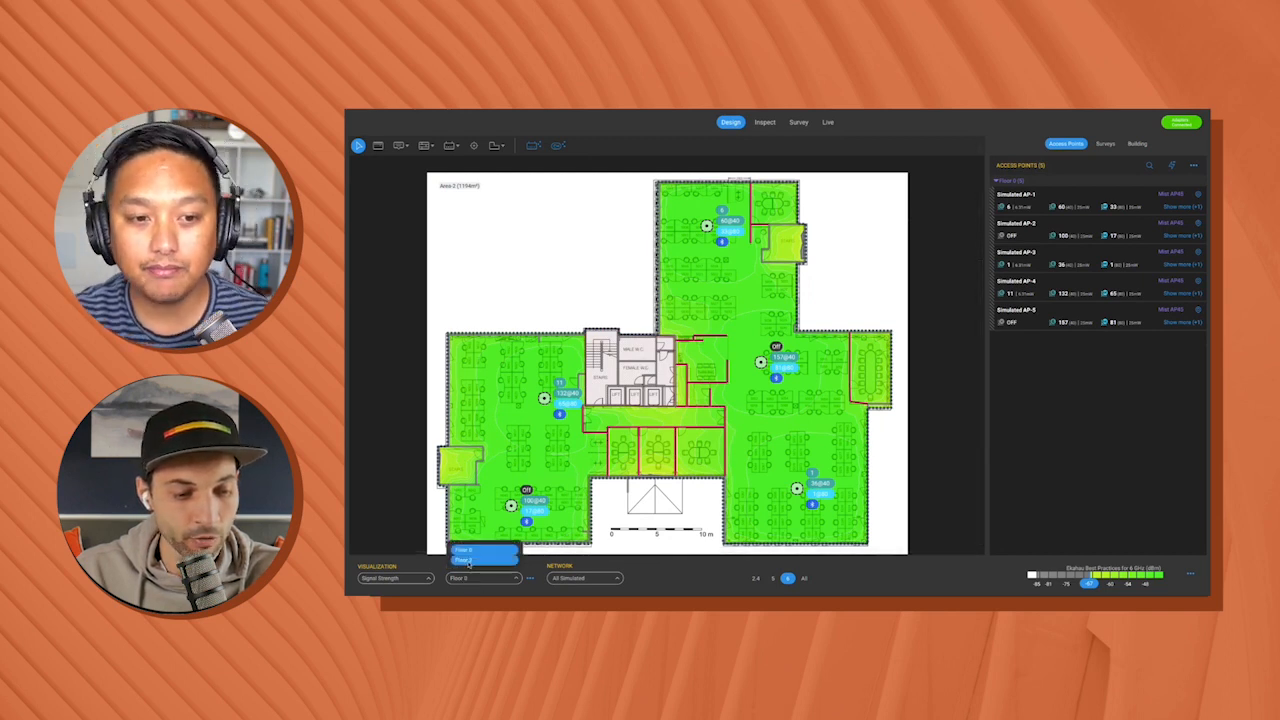
pyautogui.click(466, 561)
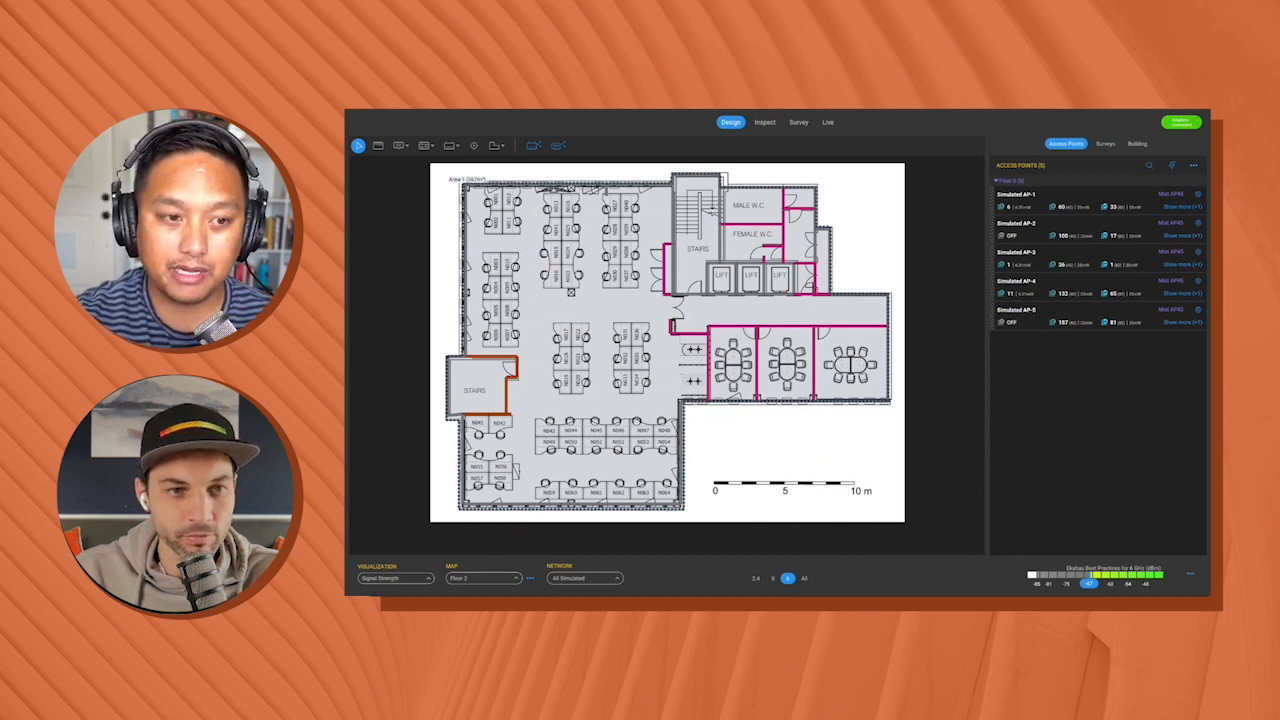
pyautogui.click(606, 186)
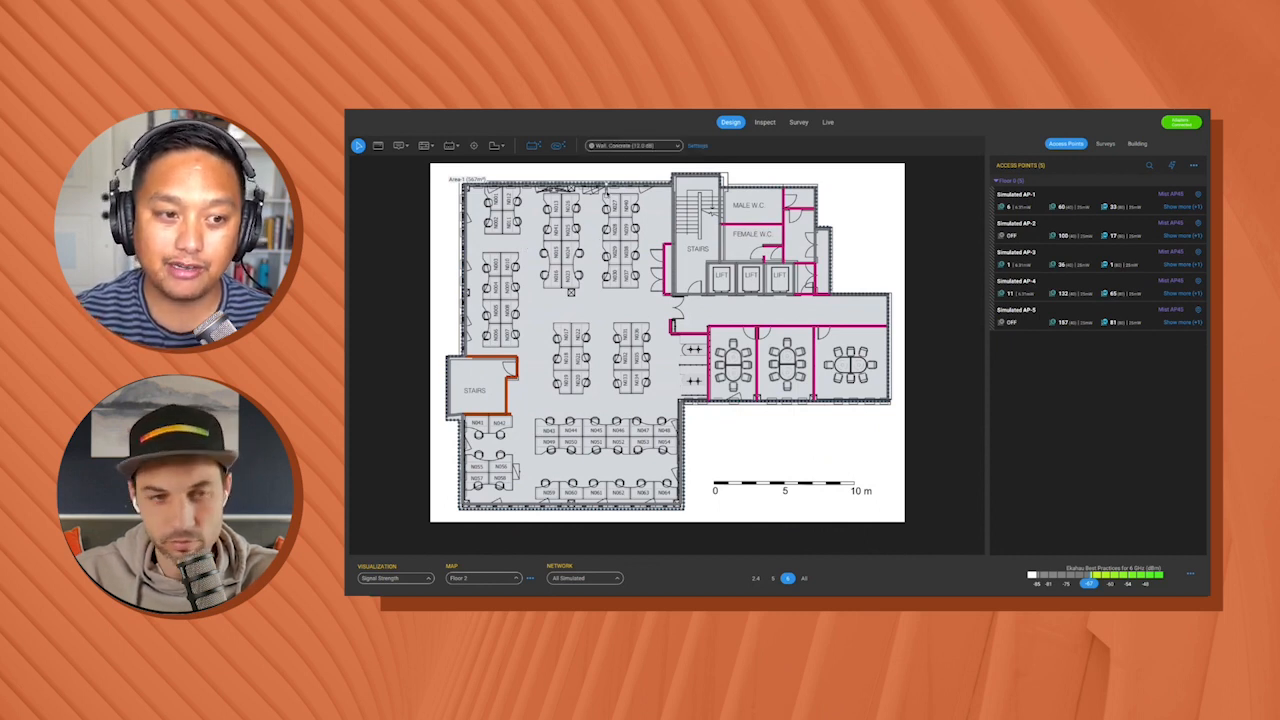
pyautogui.click(629, 204)
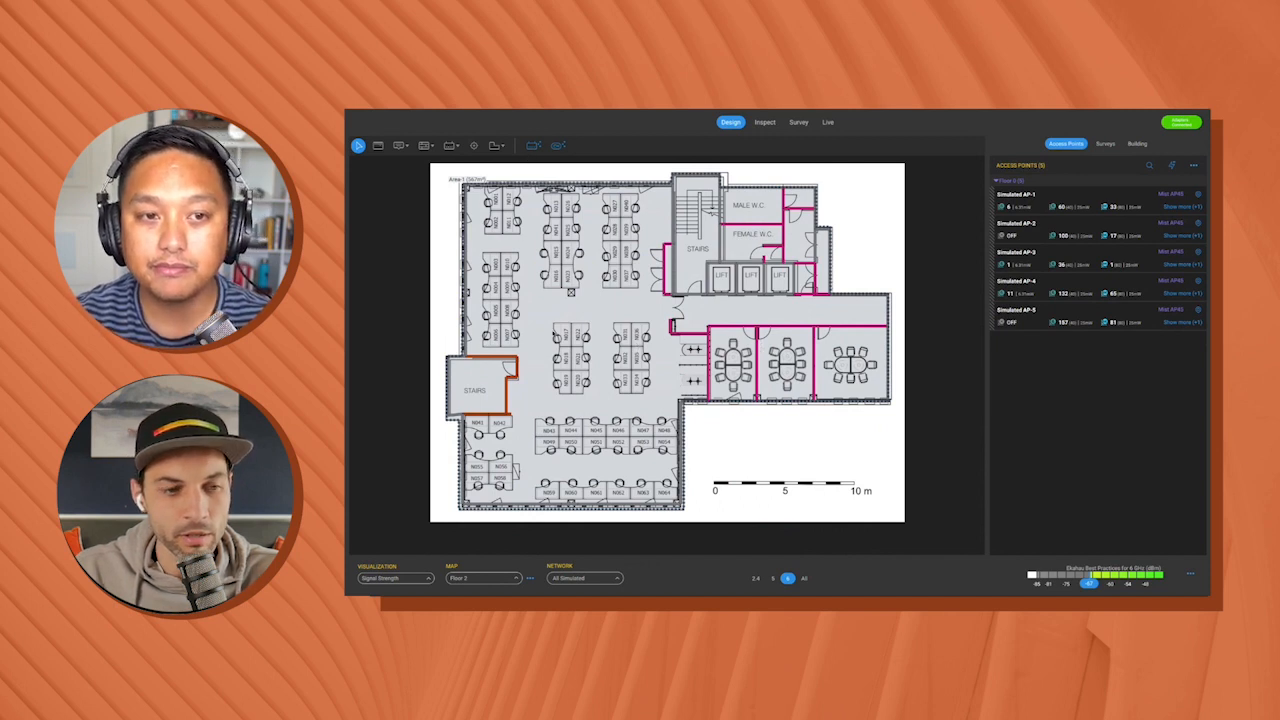
# Add the Floor 0 and Floor 2 maps to Building 1 as floors
pyautogui.click(1137, 144)
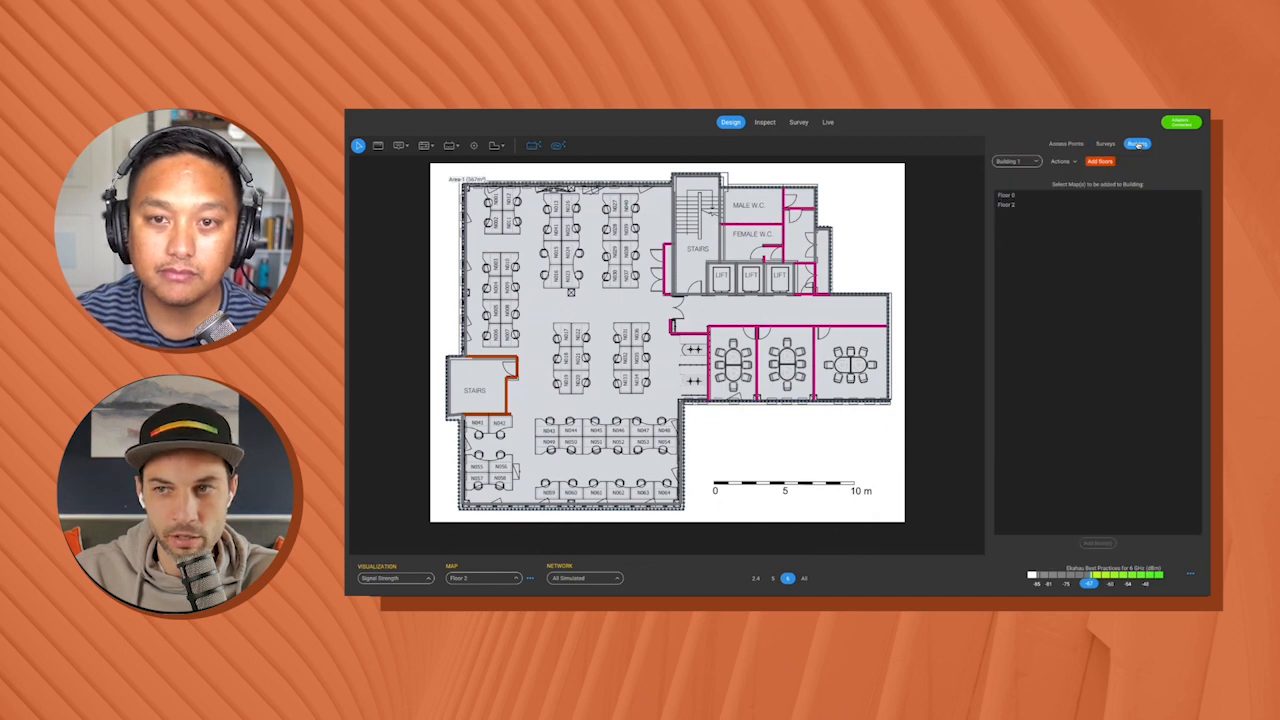
pyautogui.click(1008, 196)
pyautogui.keyDown('shift'); pyautogui.click(1008, 205); pyautogui.keyUp('shift')
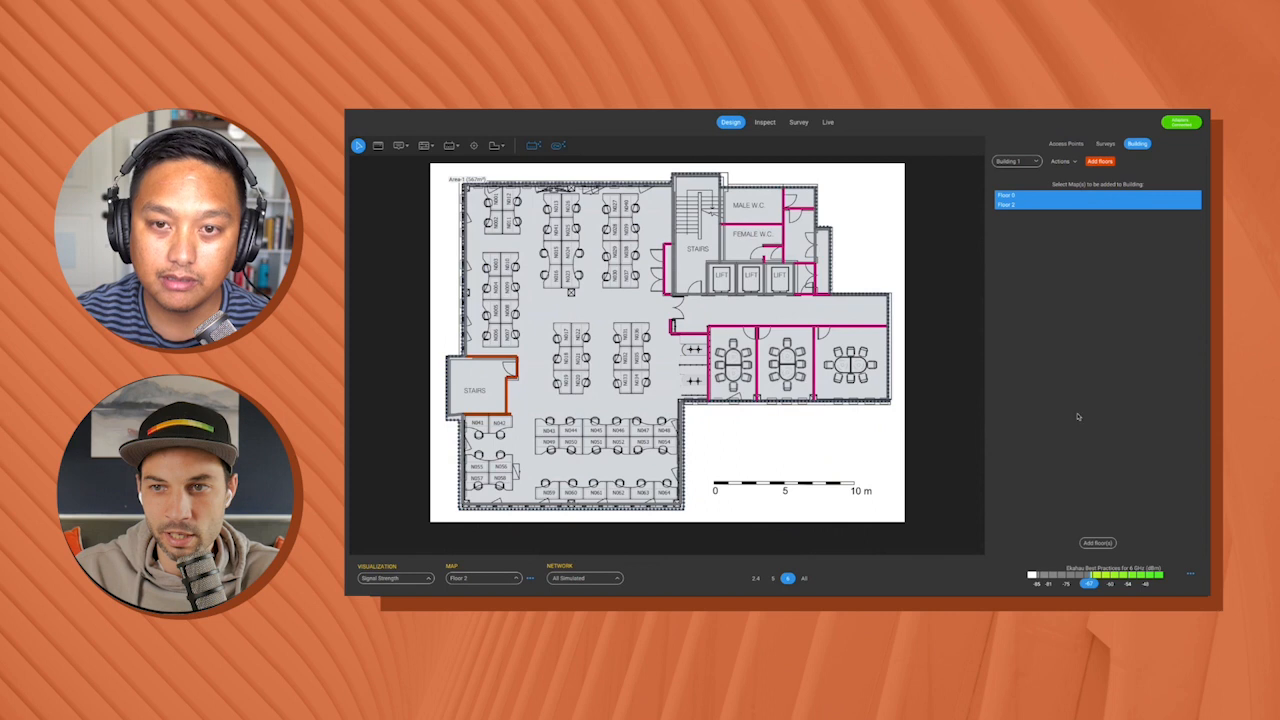
pyautogui.click(1100, 543)
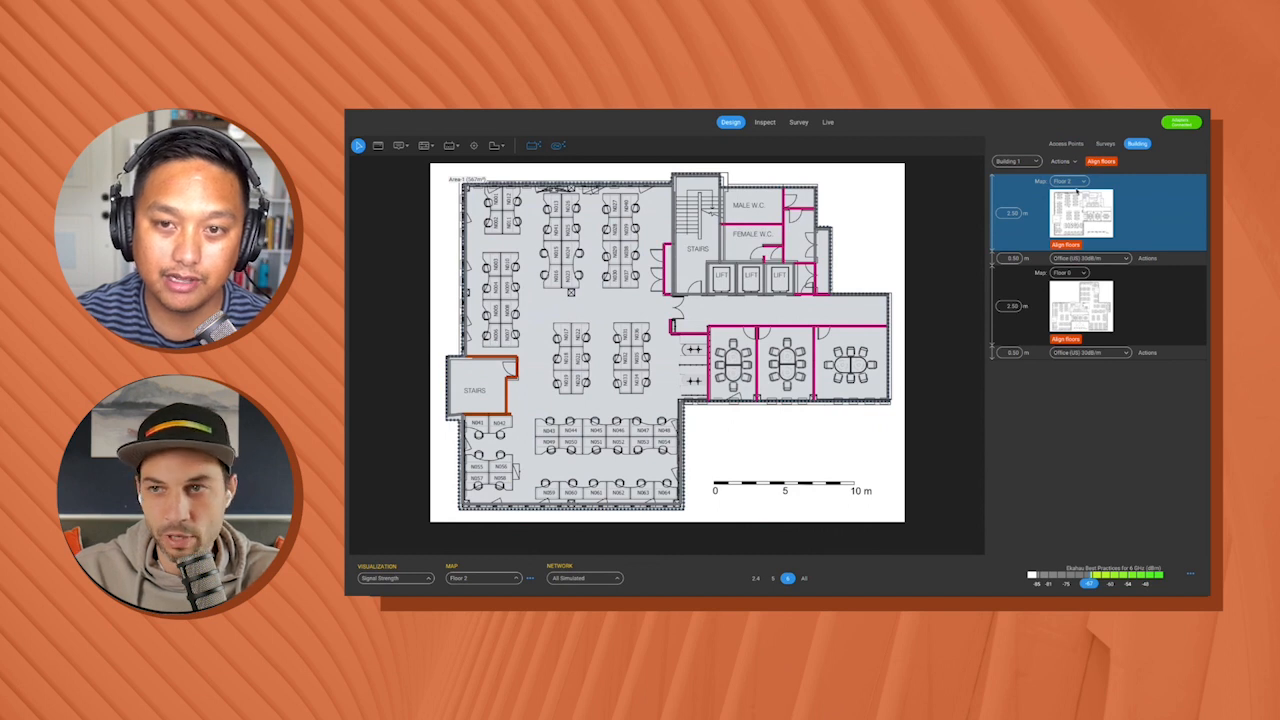
# Place three floor alignment points on Floor 2 at its upper-left, lower-left and upper-right outer building corners
pyautogui.click(474, 145)
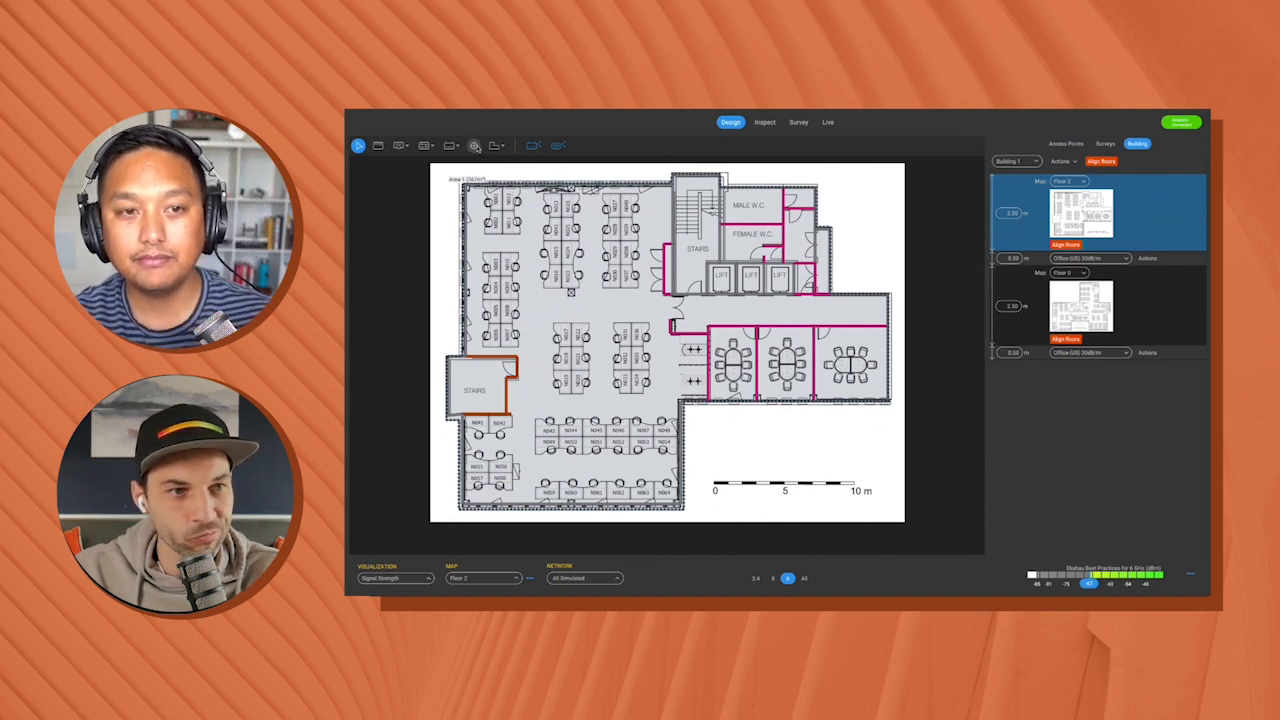
pyautogui.click(466, 188)
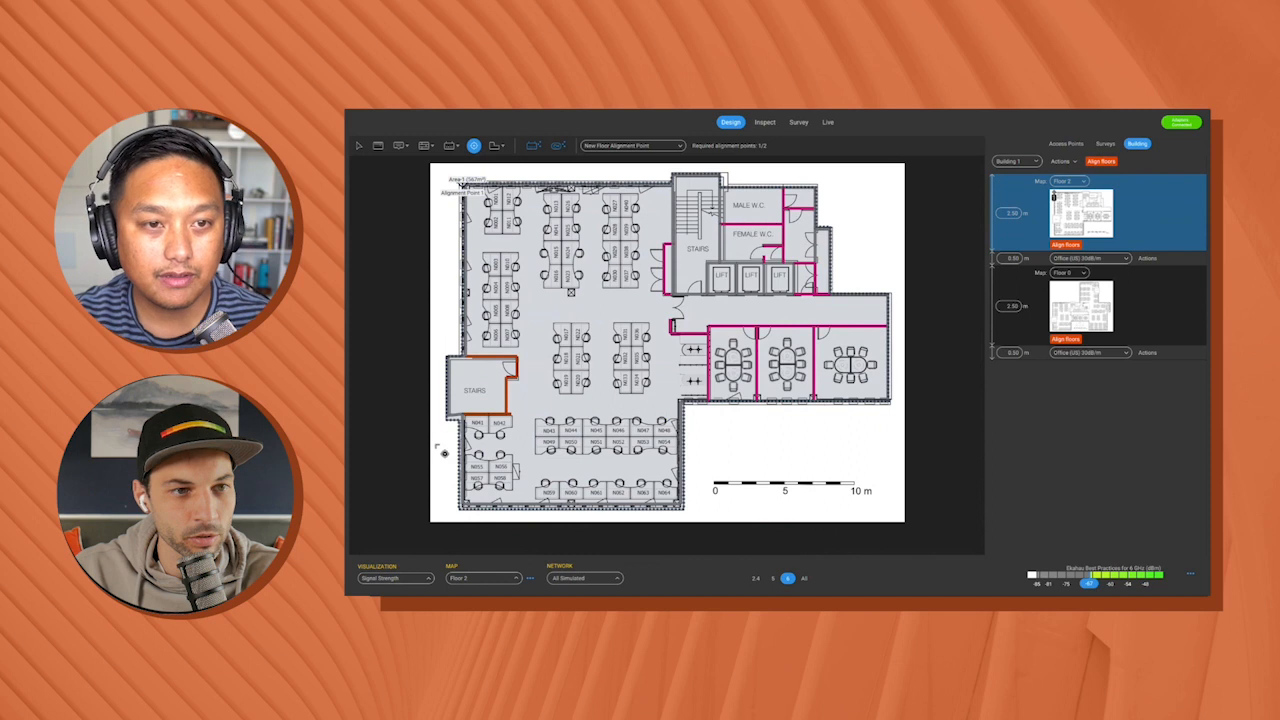
pyautogui.click(458, 507)
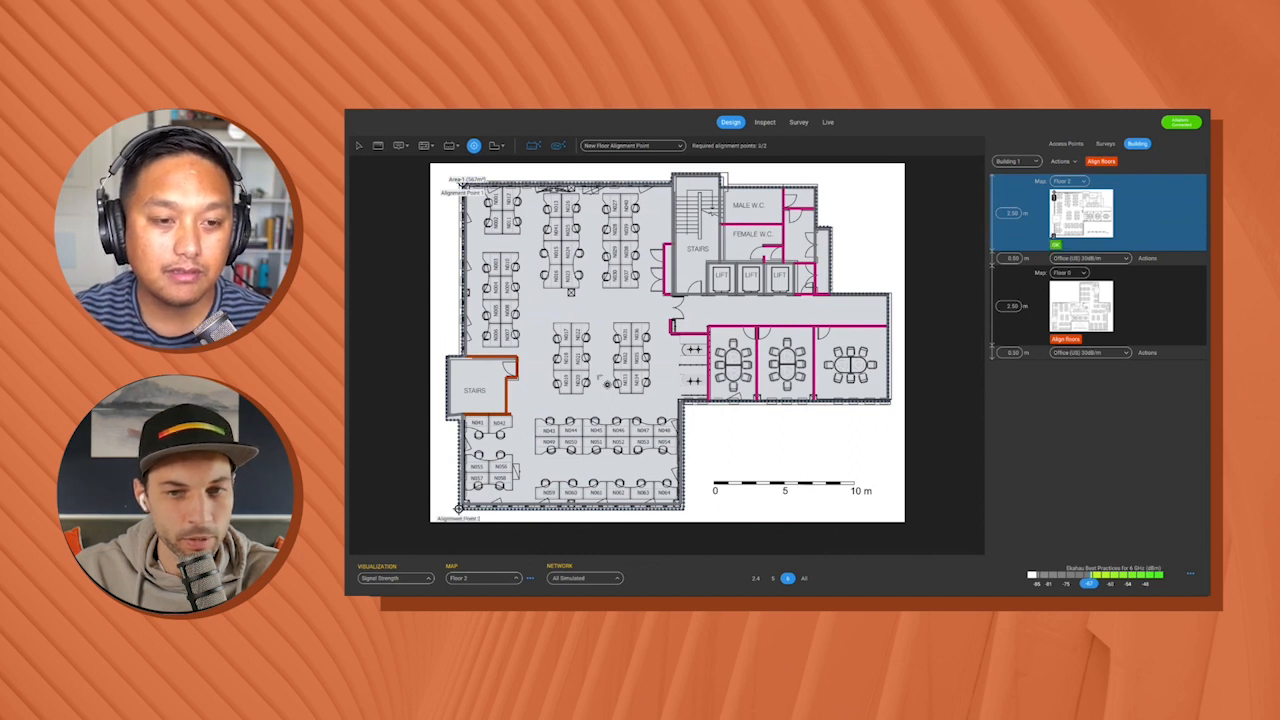
pyautogui.click(816, 186)
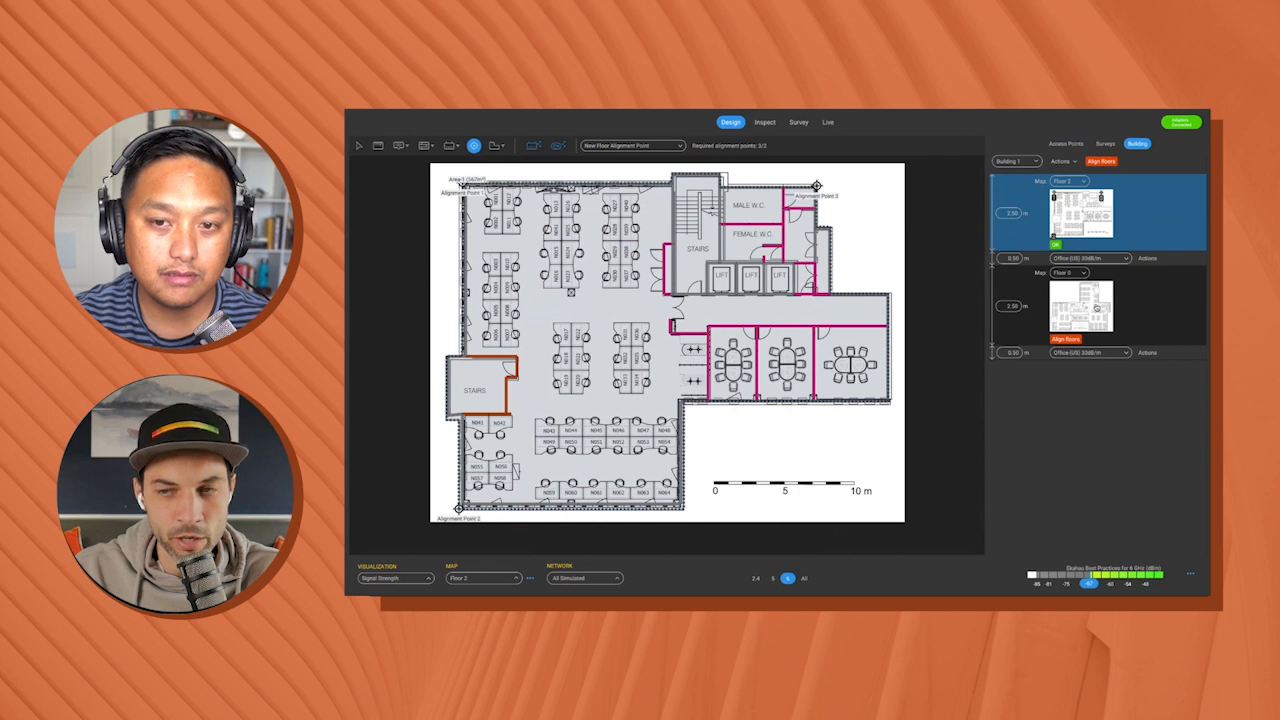
# Place the three matching alignment points on Floor 0 at the same building corners as on Floor 2
pyautogui.click(1096, 308)
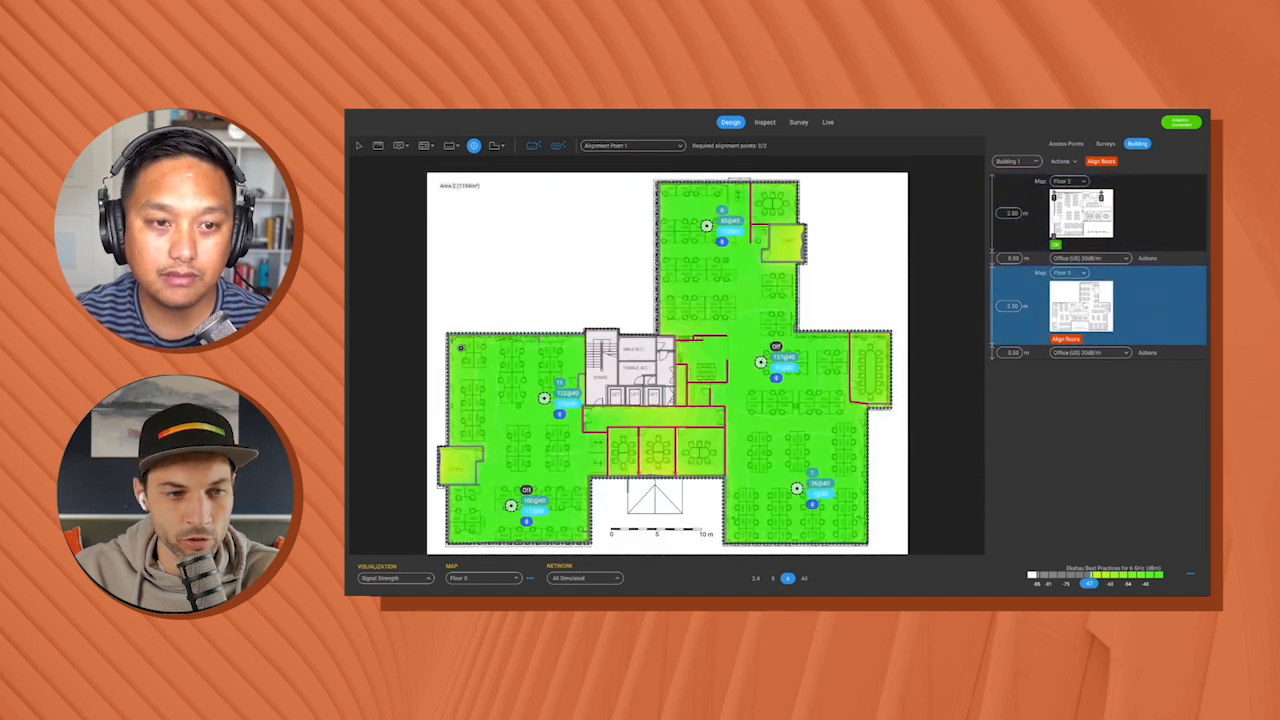
pyautogui.click(446, 334)
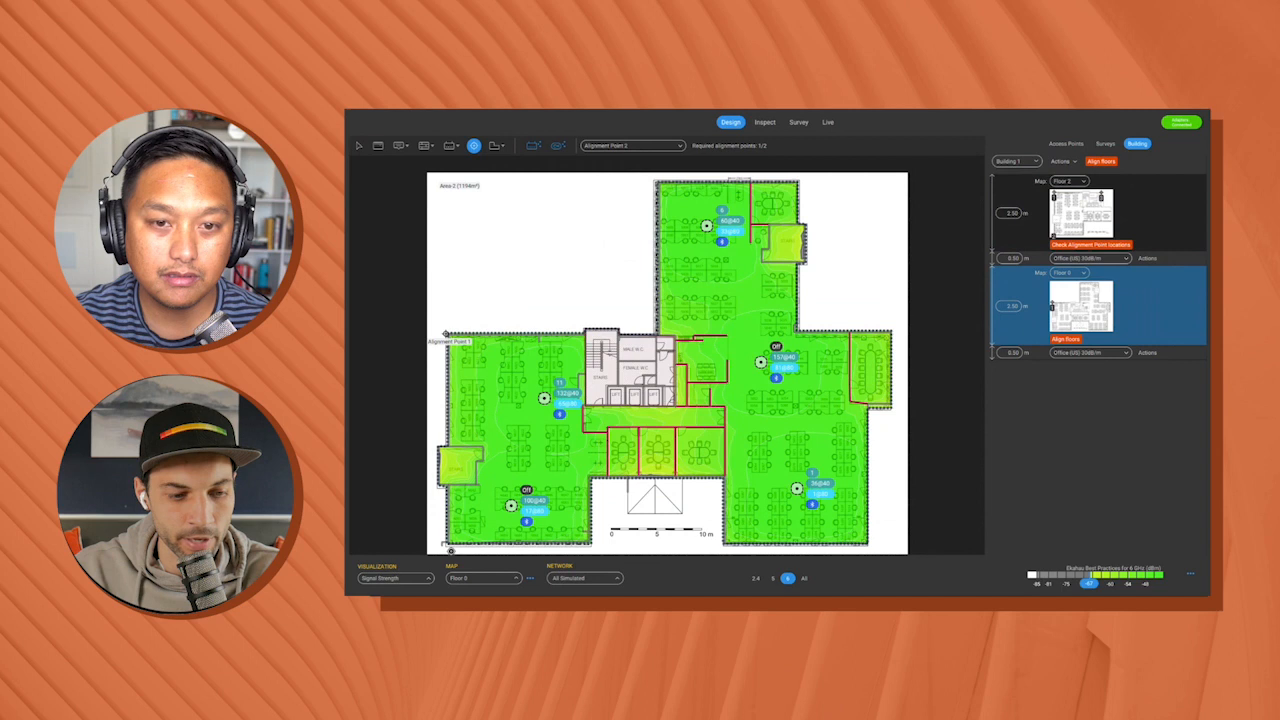
pyautogui.click(455, 549)
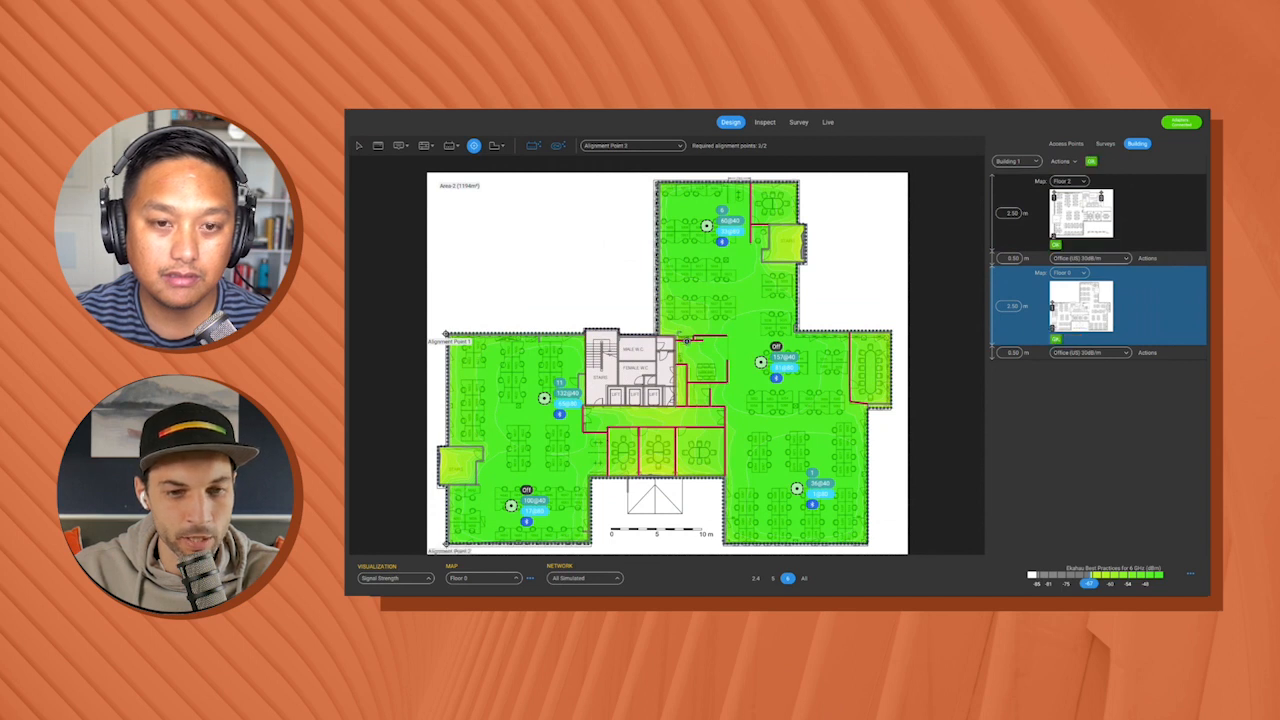
pyautogui.click(684, 342)
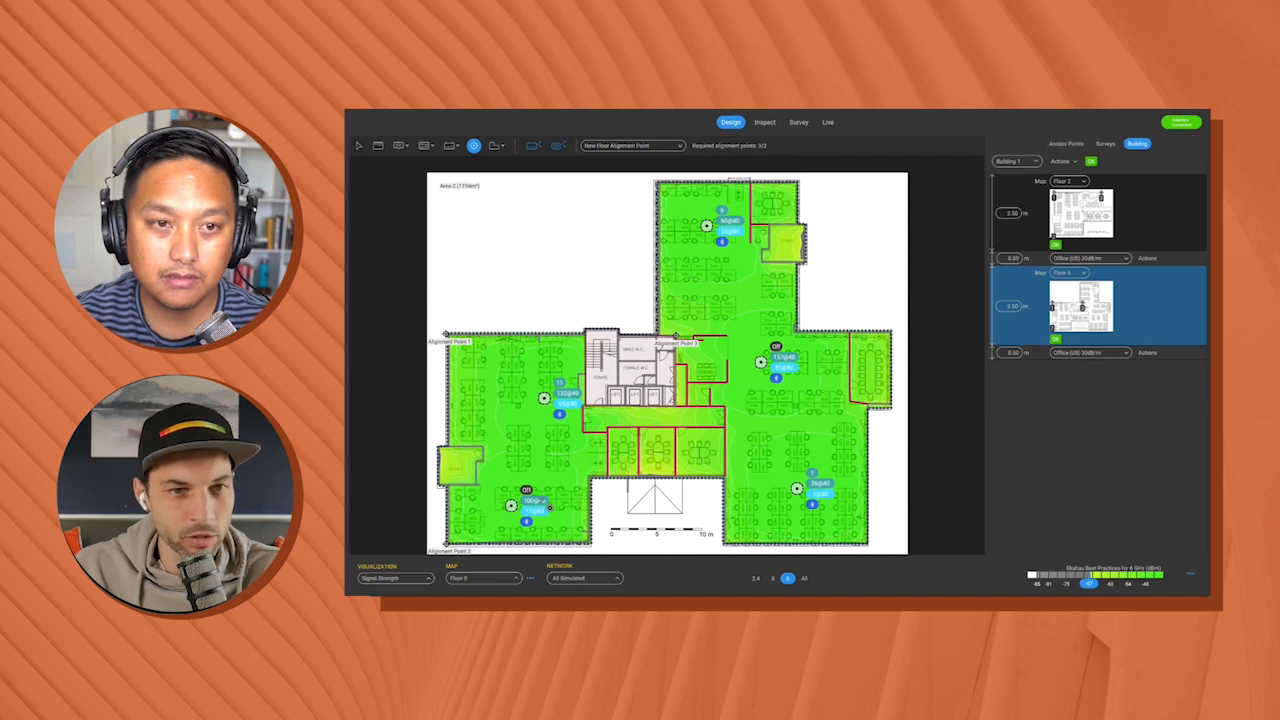
# Return to the Floor 2 map, inspect the signal reaching it from Floor 0 and leave alignment-point placement
pyautogui.click(484, 577)
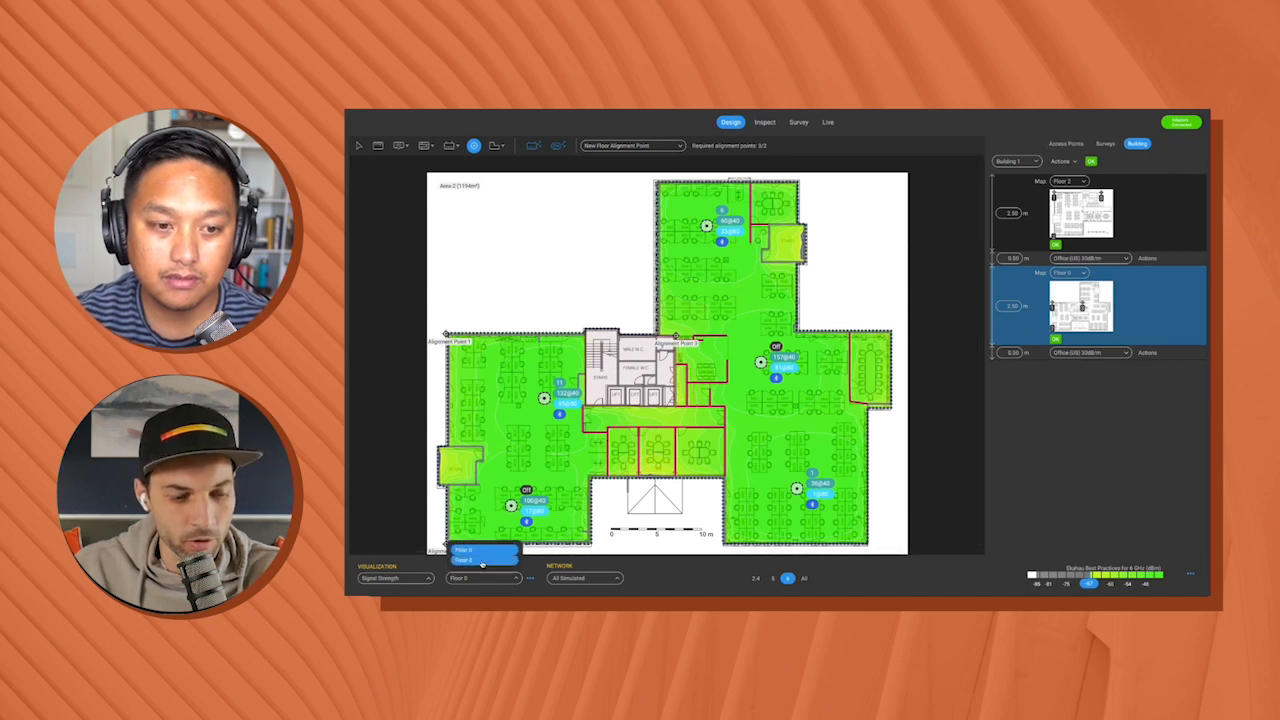
pyautogui.click(480, 552)
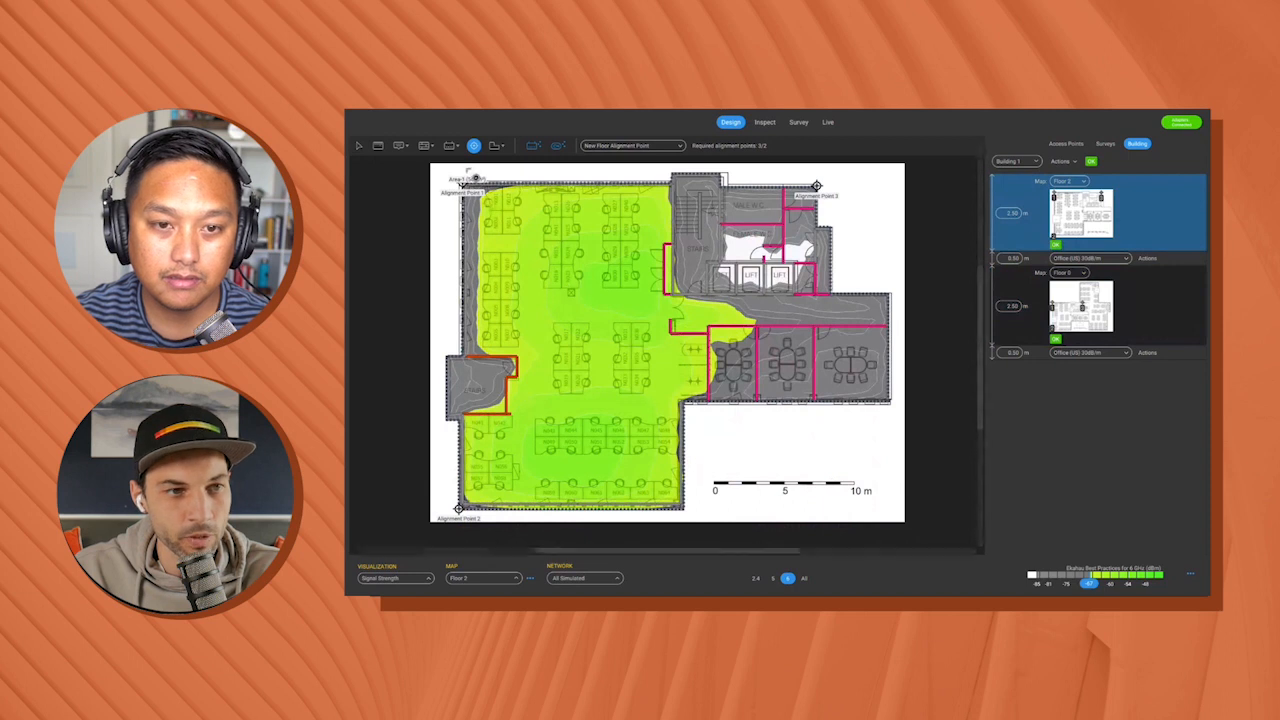
pyautogui.click(360, 146)
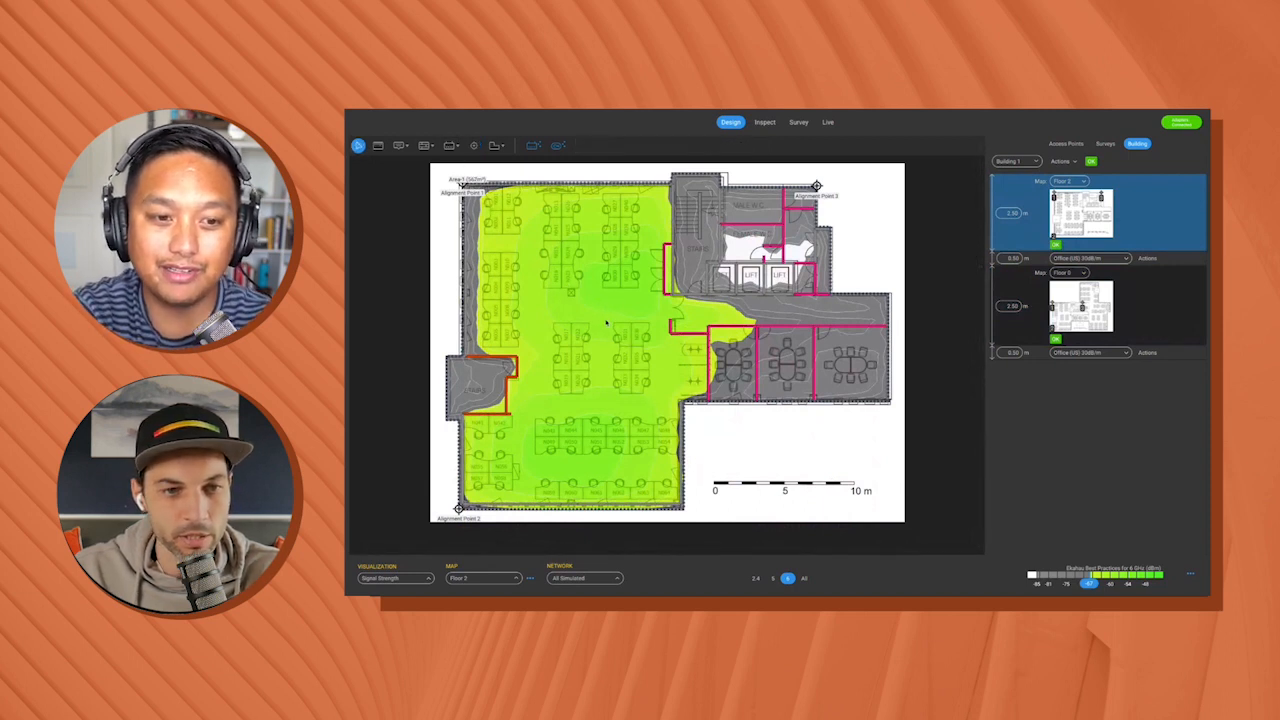
# Review the AI Auto-Planner's advanced settings for Area-1 and Area-2 and create the Mist AP45 design for both floors
pyautogui.click(533, 145)
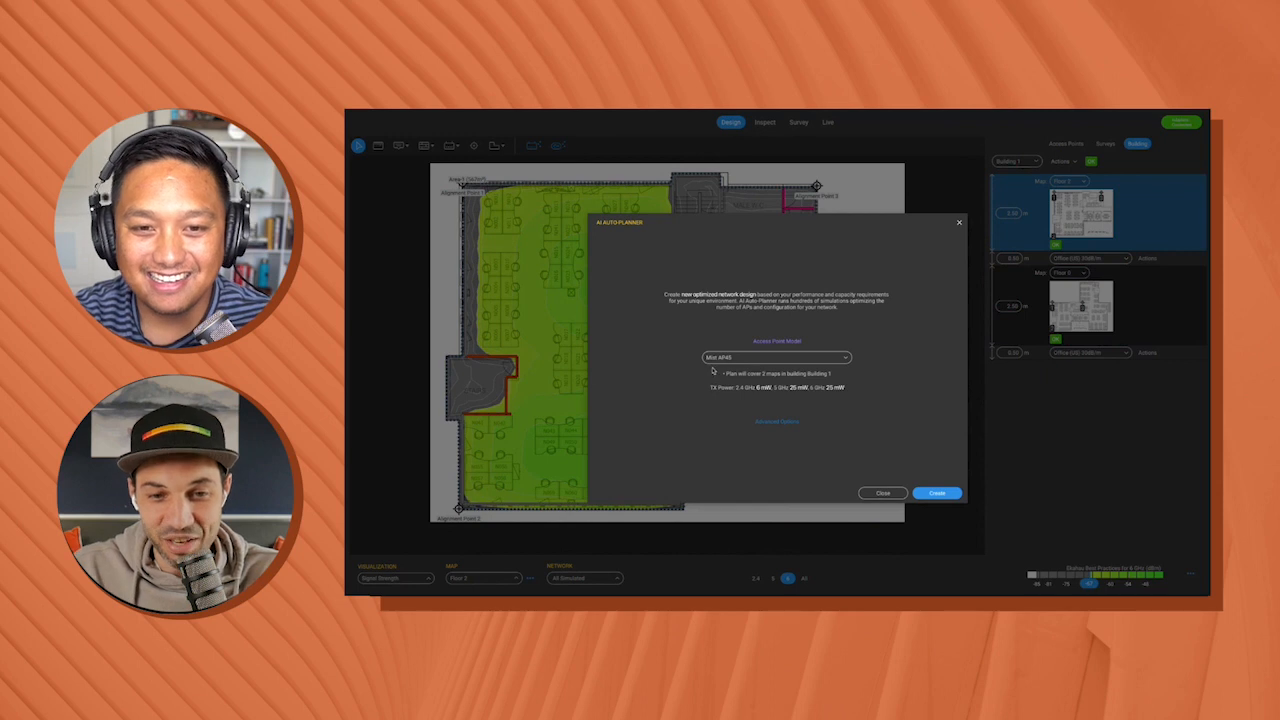
pyautogui.click(785, 423)
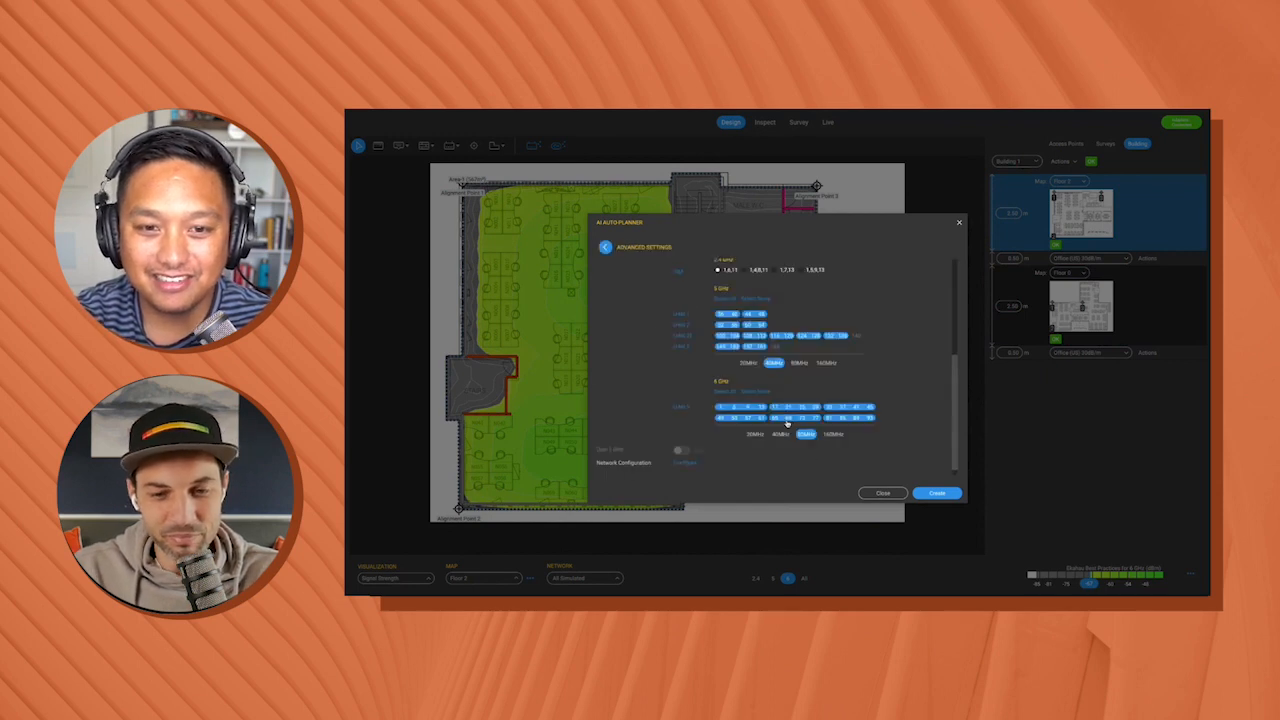
pyautogui.scroll(5, 795, 338)
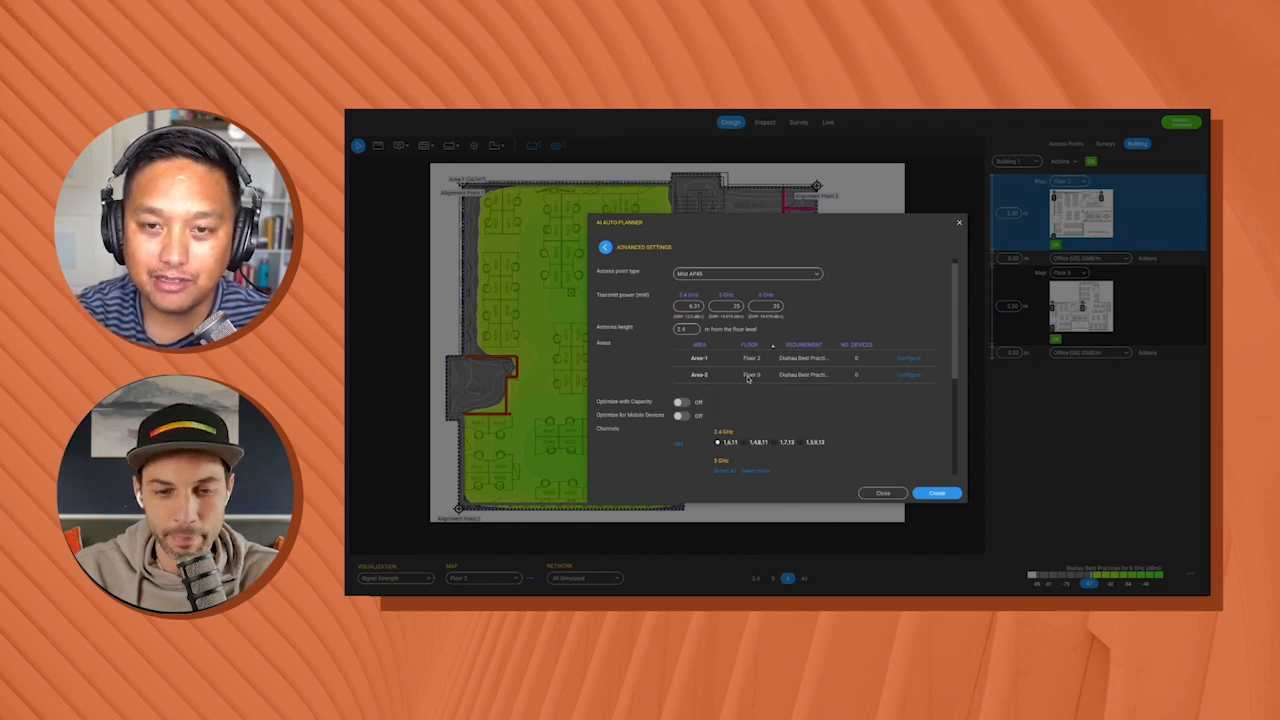
pyautogui.scroll(-5, 747, 378)
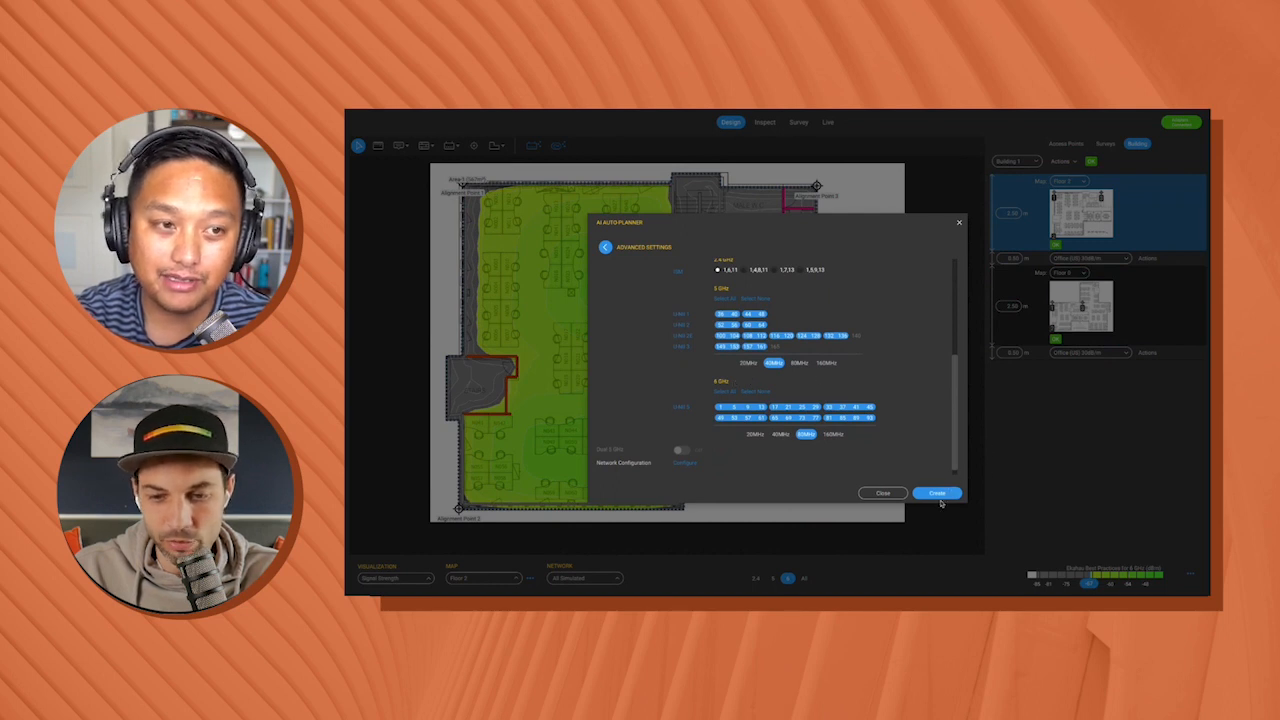
pyautogui.click(937, 494)
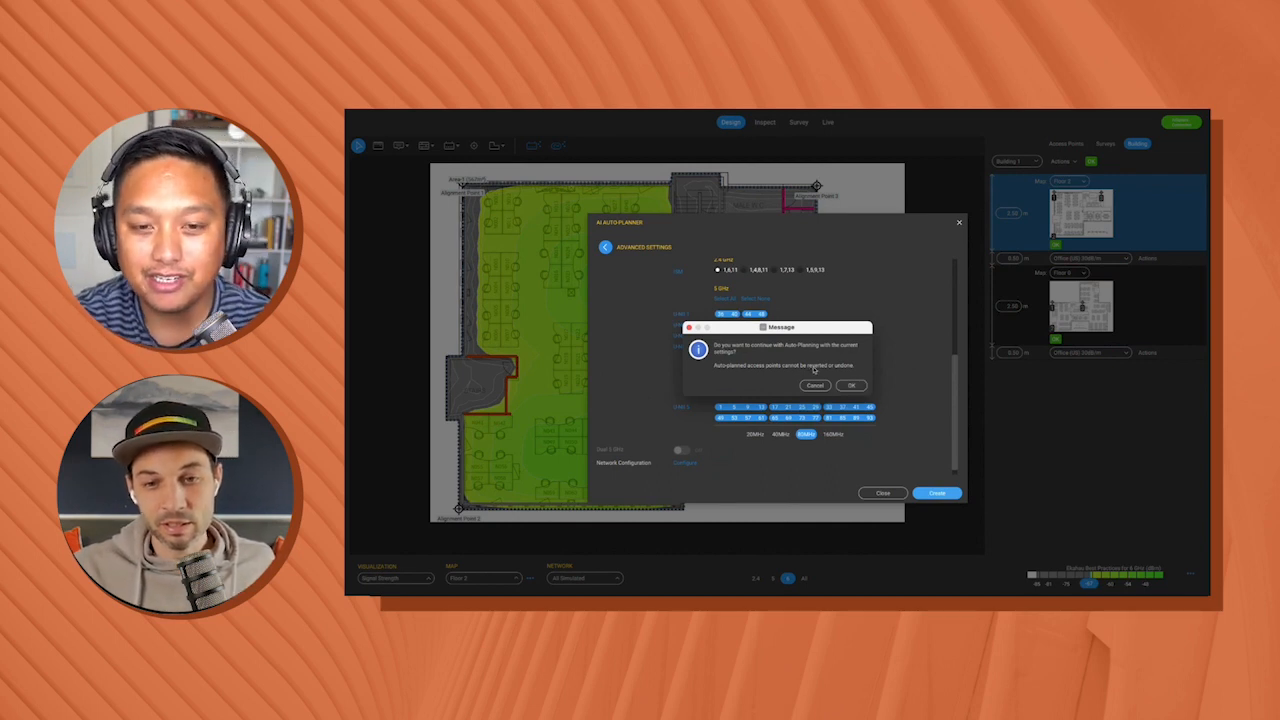
# Review the AI Auto-Planner's advanced settings and create an access point plan for the areas on Floor 2 and Floor 0
pyautogui.click(816, 384)
pyautogui.scroll(3, 796, 366)
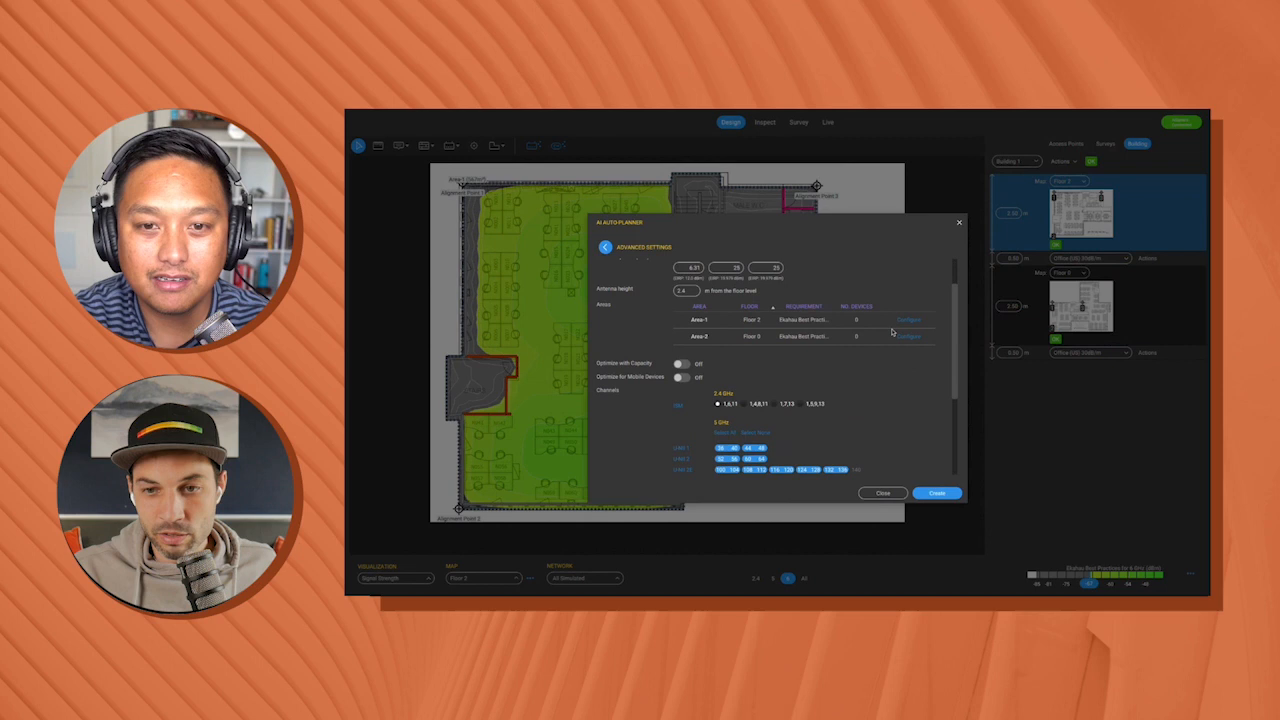
pyautogui.scroll(1, 676, 322)
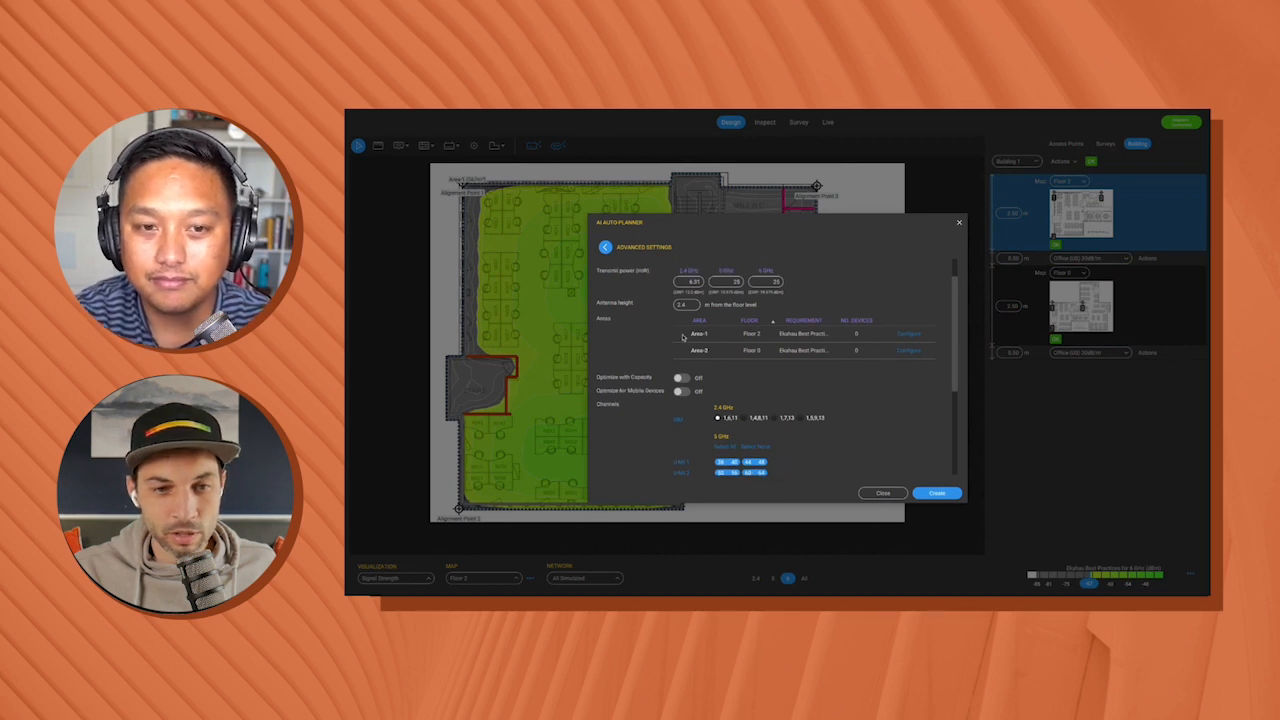
pyautogui.scroll(-3, 728, 335)
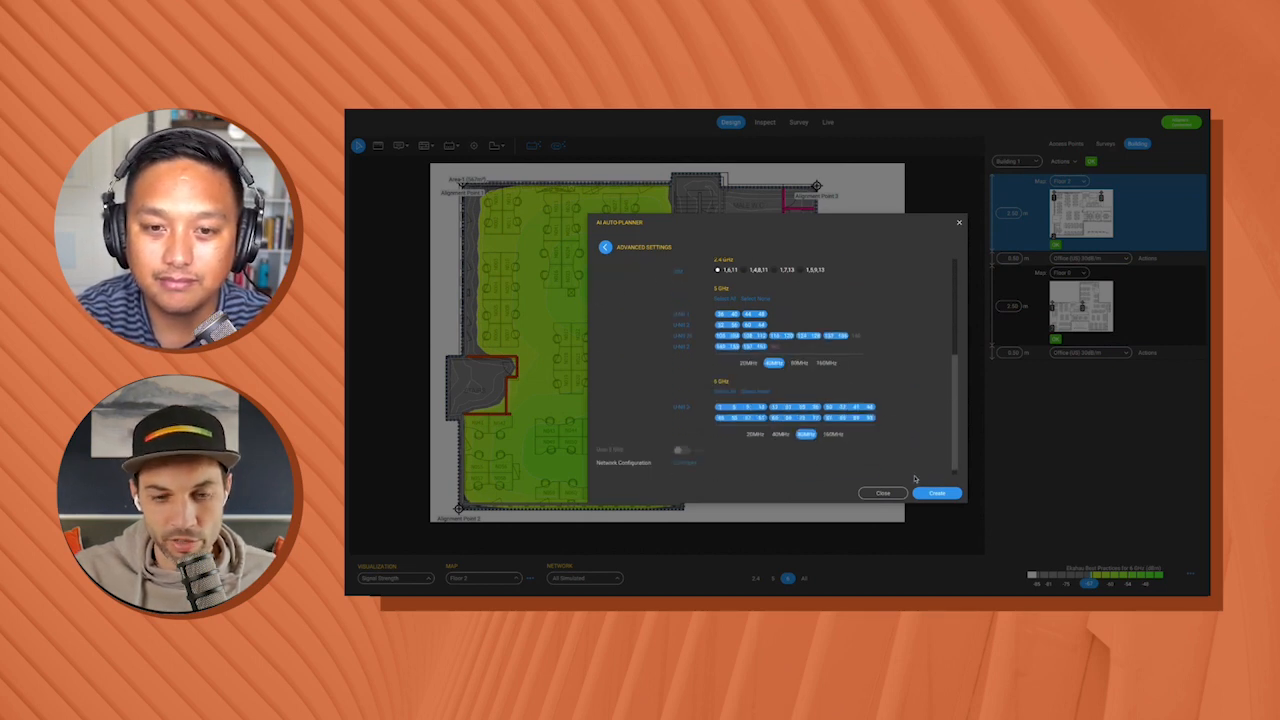
pyautogui.click(936, 493)
pyautogui.click(849, 386)
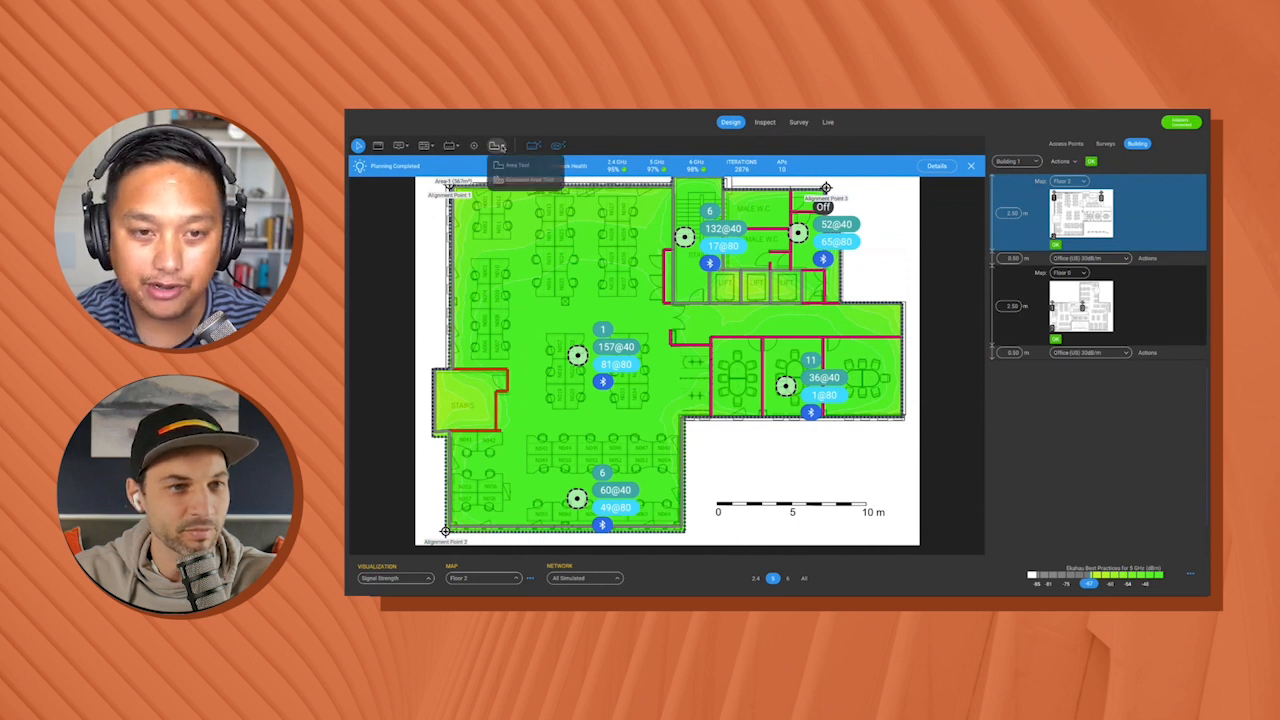
# Draw an exclusion area around the stairs, toilets and lifts on Floor 2, and dismiss the planning summary
pyautogui.click(499, 146)
pyautogui.scroll(1, 701, 200)
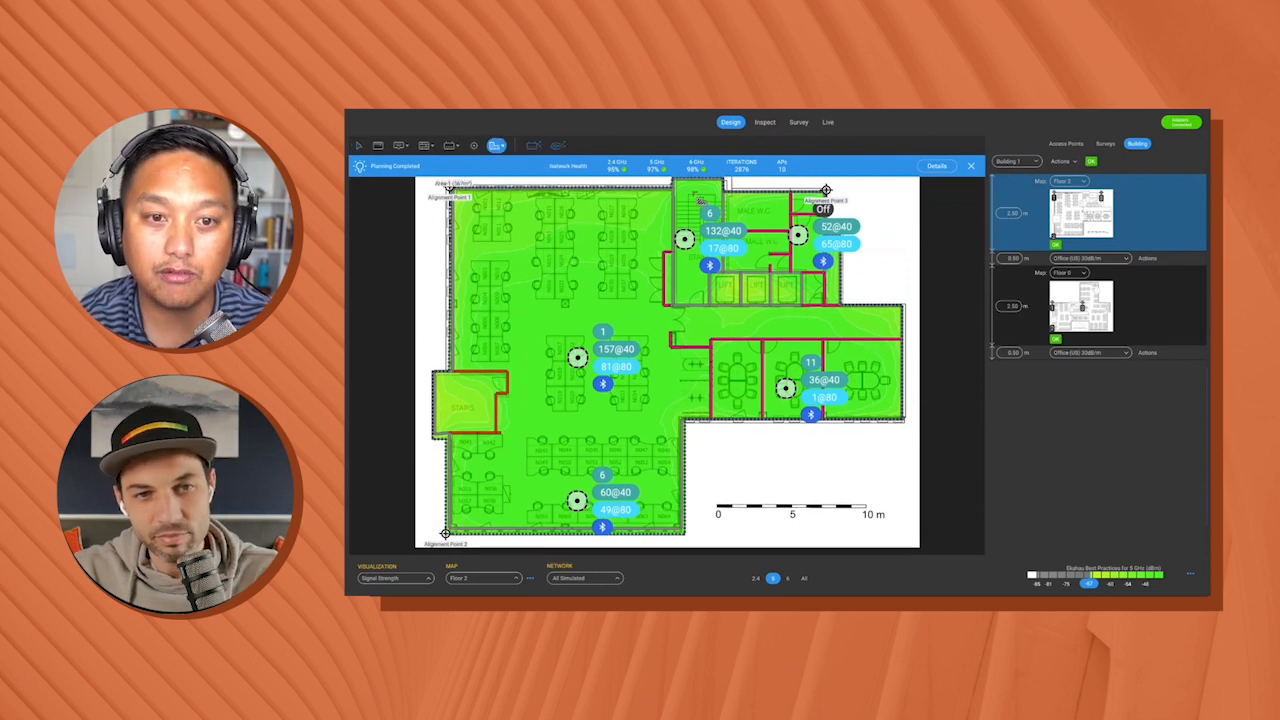
pyautogui.click(723, 184)
pyautogui.click(723, 196)
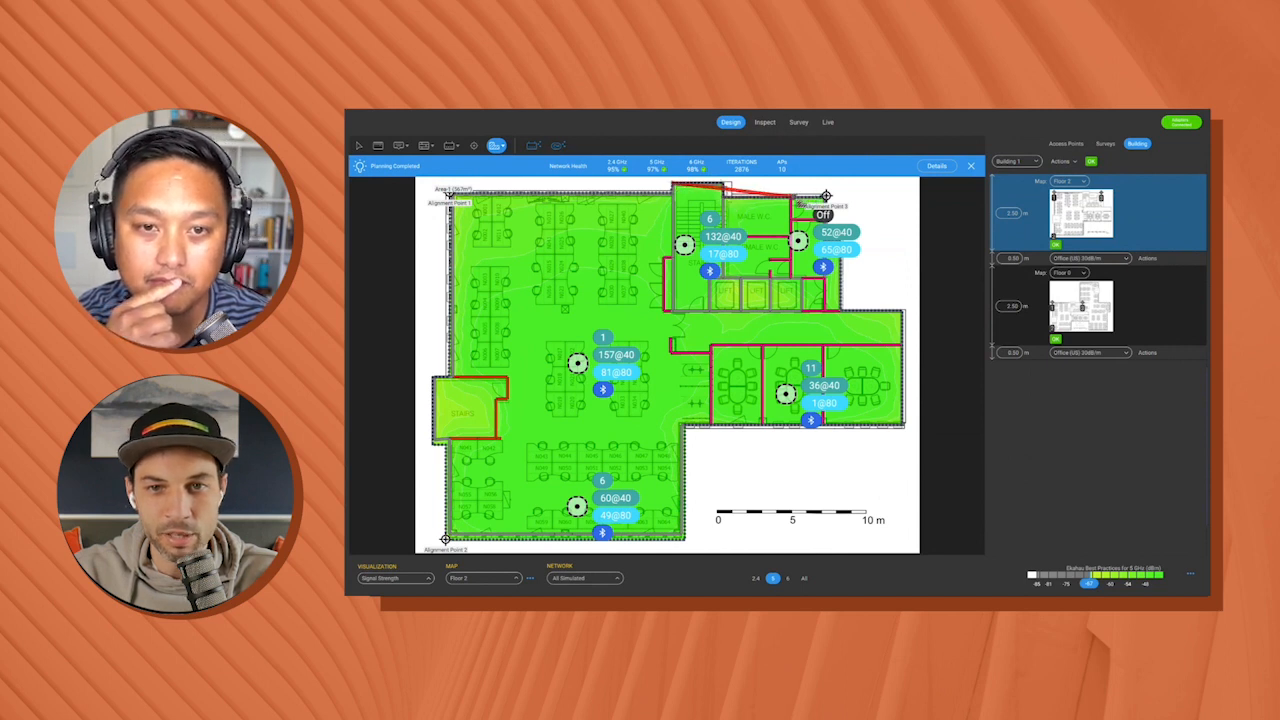
pyautogui.click(791, 198)
pyautogui.click(810, 284)
pyautogui.click(810, 318)
pyautogui.click(677, 318)
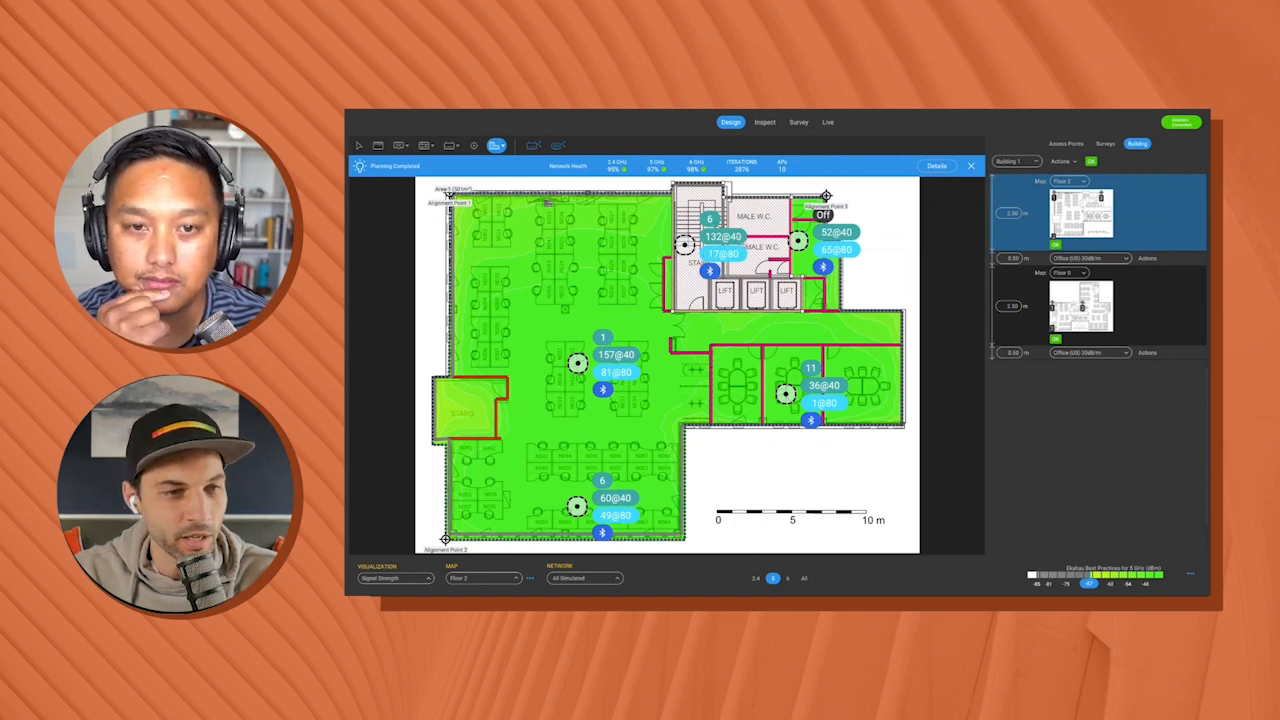
pyautogui.click(970, 165)
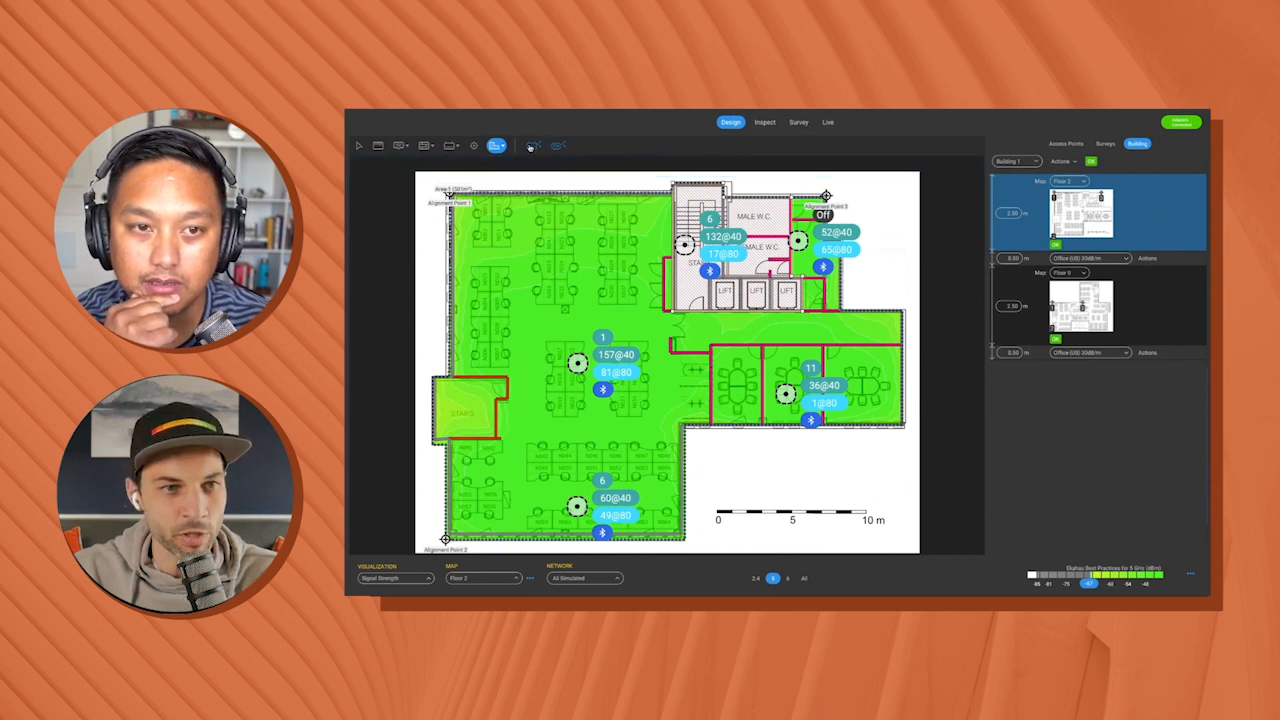
# Generate a new AI Auto-Planner design with Mist AP45 access points for both maps of Building 1
pyautogui.click(531, 147)
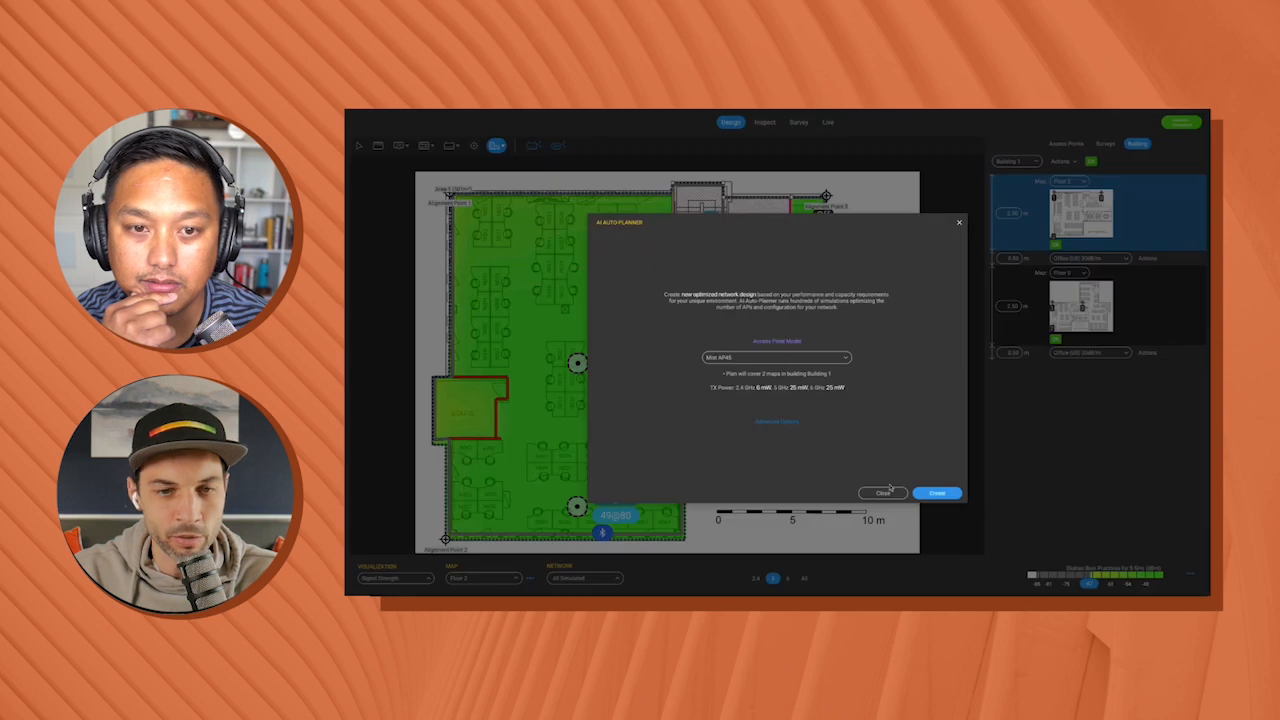
pyautogui.click(936, 493)
pyautogui.click(848, 387)
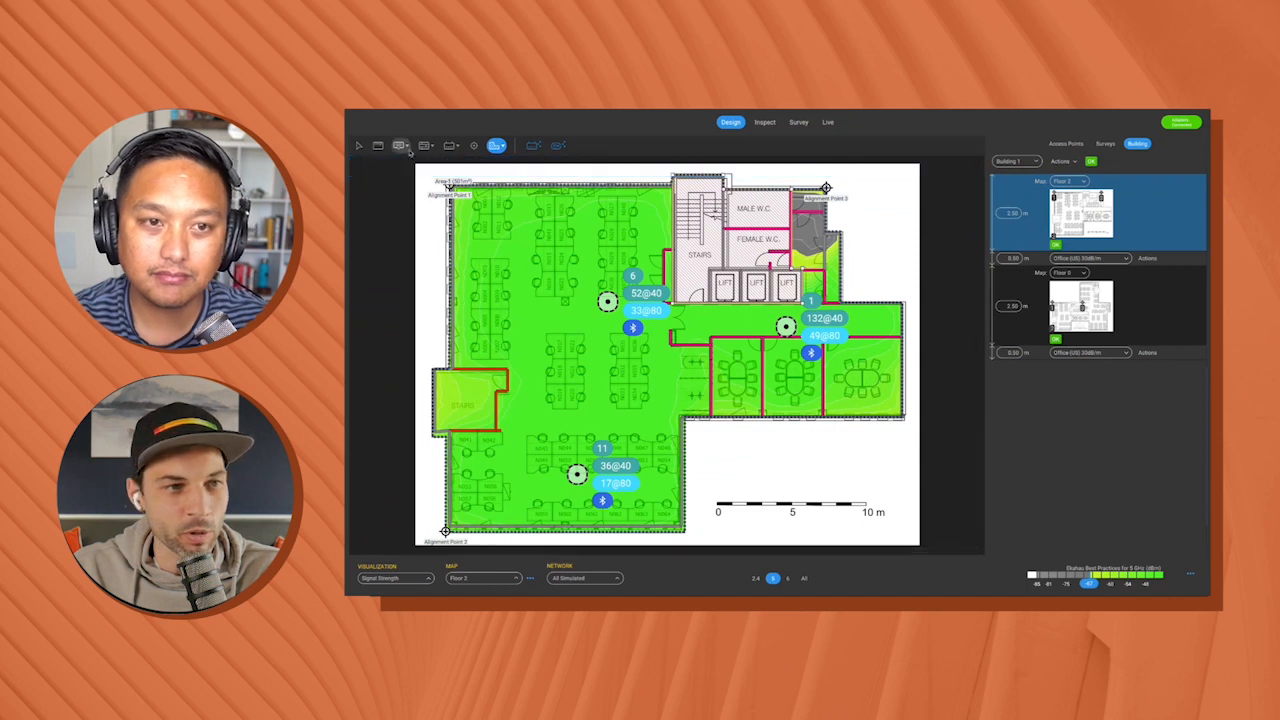
# Move Floor 2's corridor access point into the middle meeting room and place a Mist AP45 in the small room beside the toilets
pyautogui.click(358, 146)
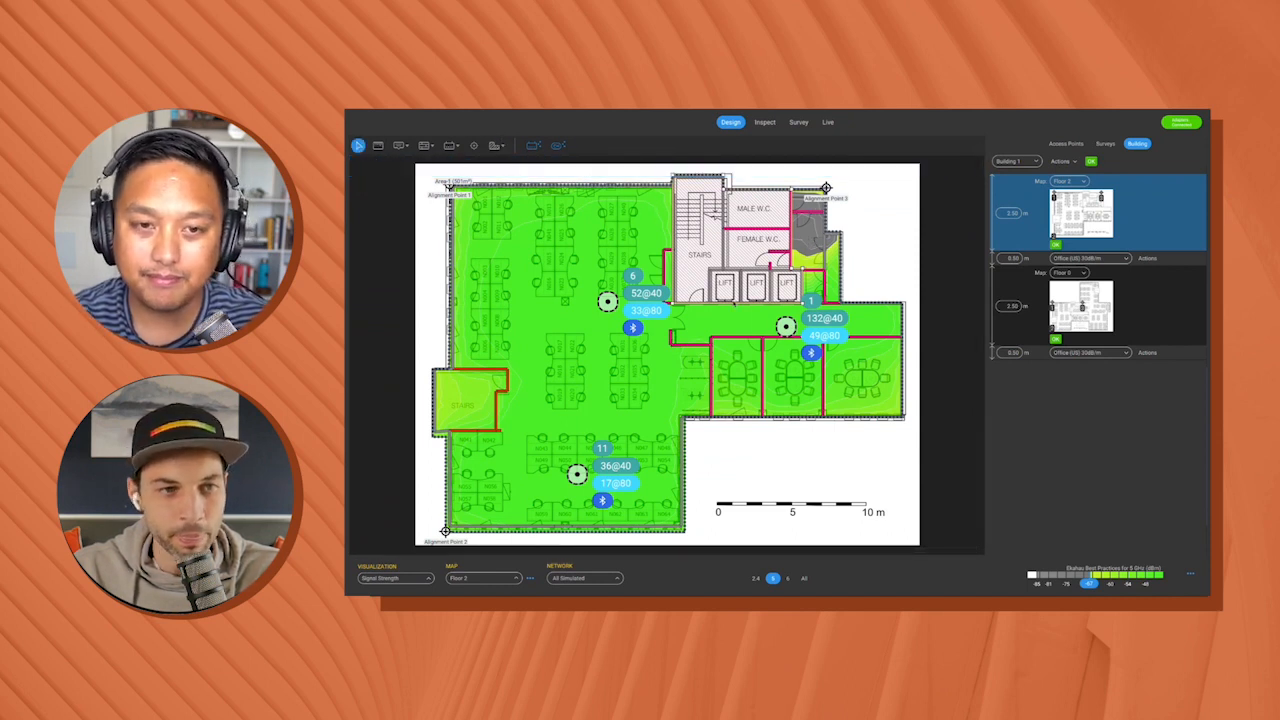
pyautogui.click(786, 326)
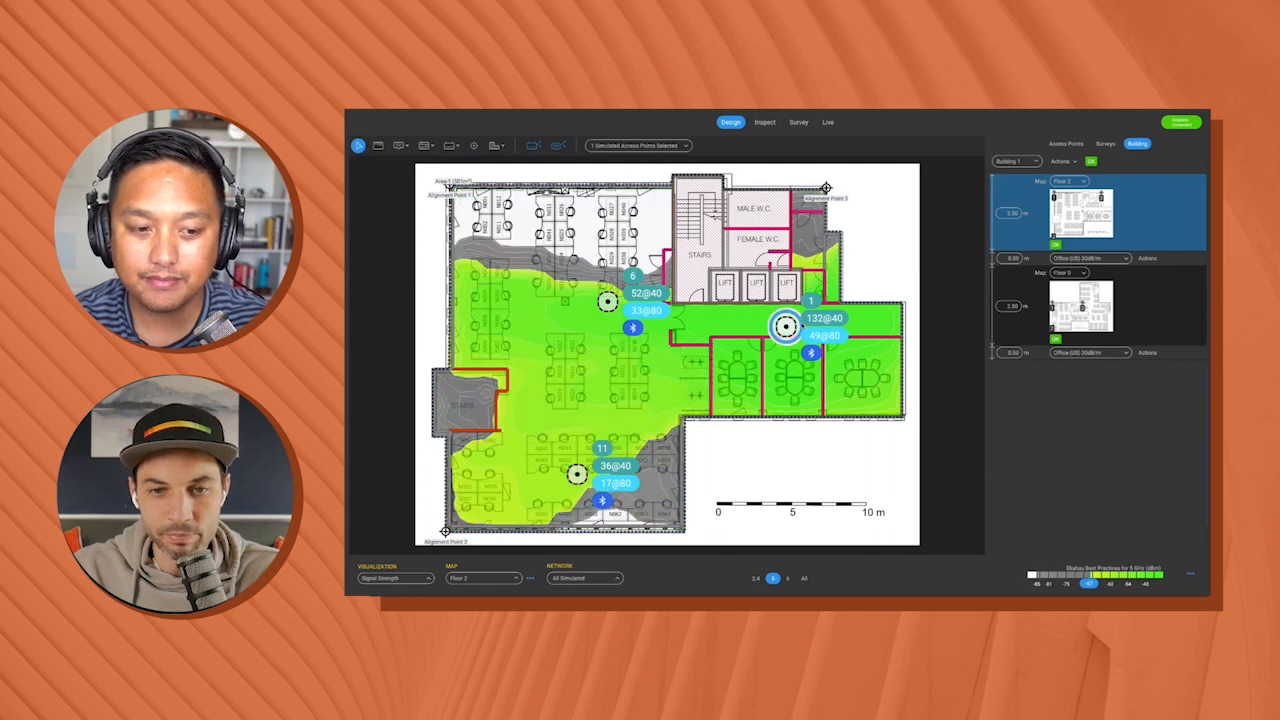
pyautogui.moveTo(786, 326); pyautogui.dragTo(794, 374)
pyautogui.click(450, 145)
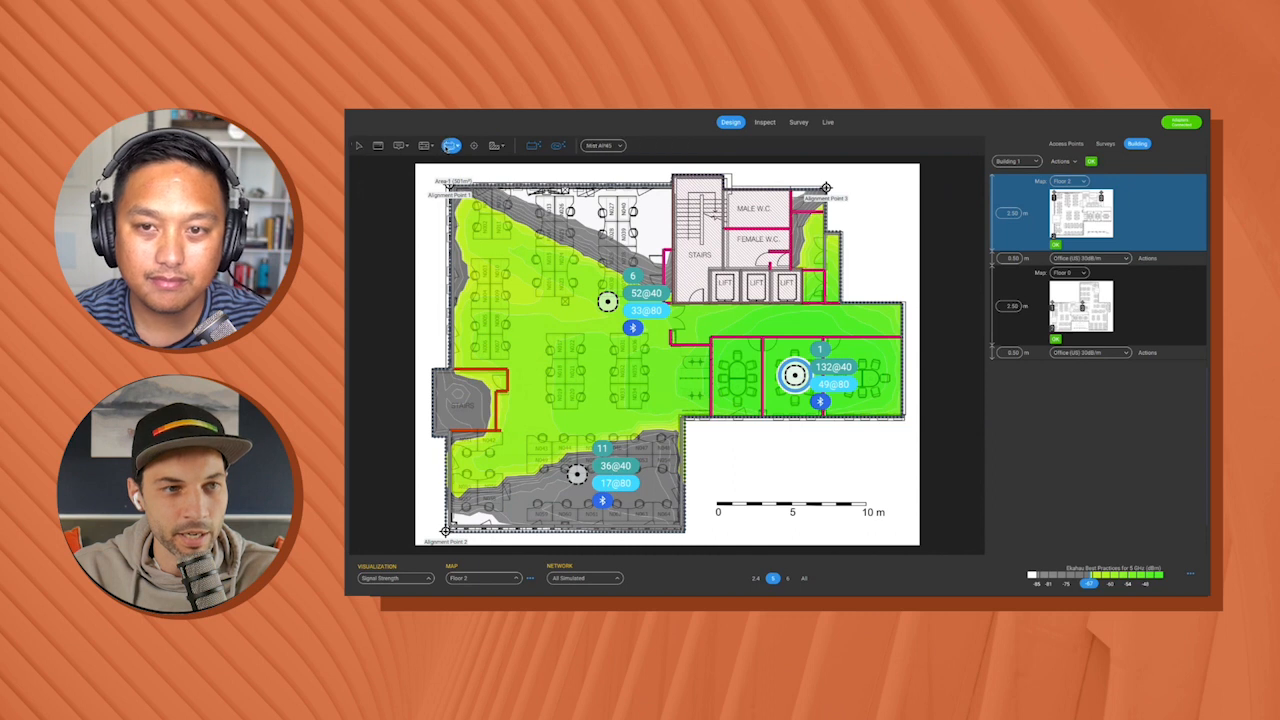
pyautogui.click(806, 240)
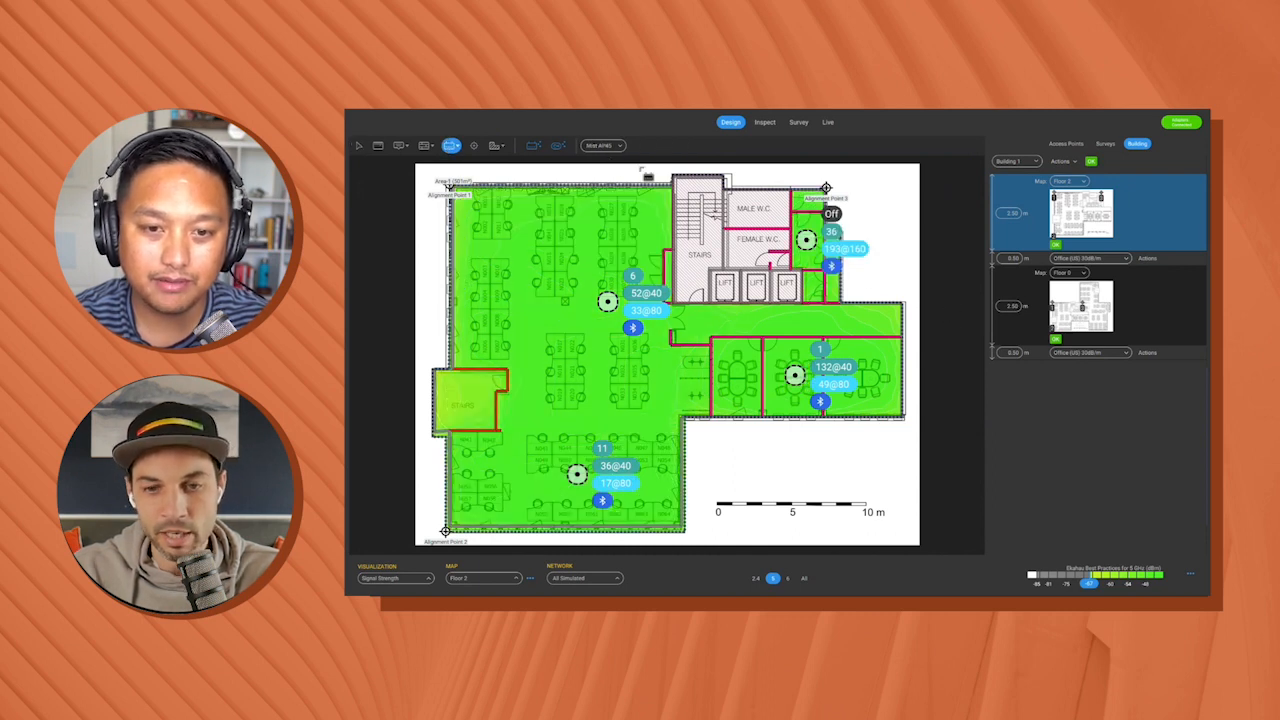
# Create a channel plan using 20 MHz channels on 5 GHz and 40 MHz channels on 6 GHz
pyautogui.click(557, 147)
pyautogui.scroll(-2, 855, 437)
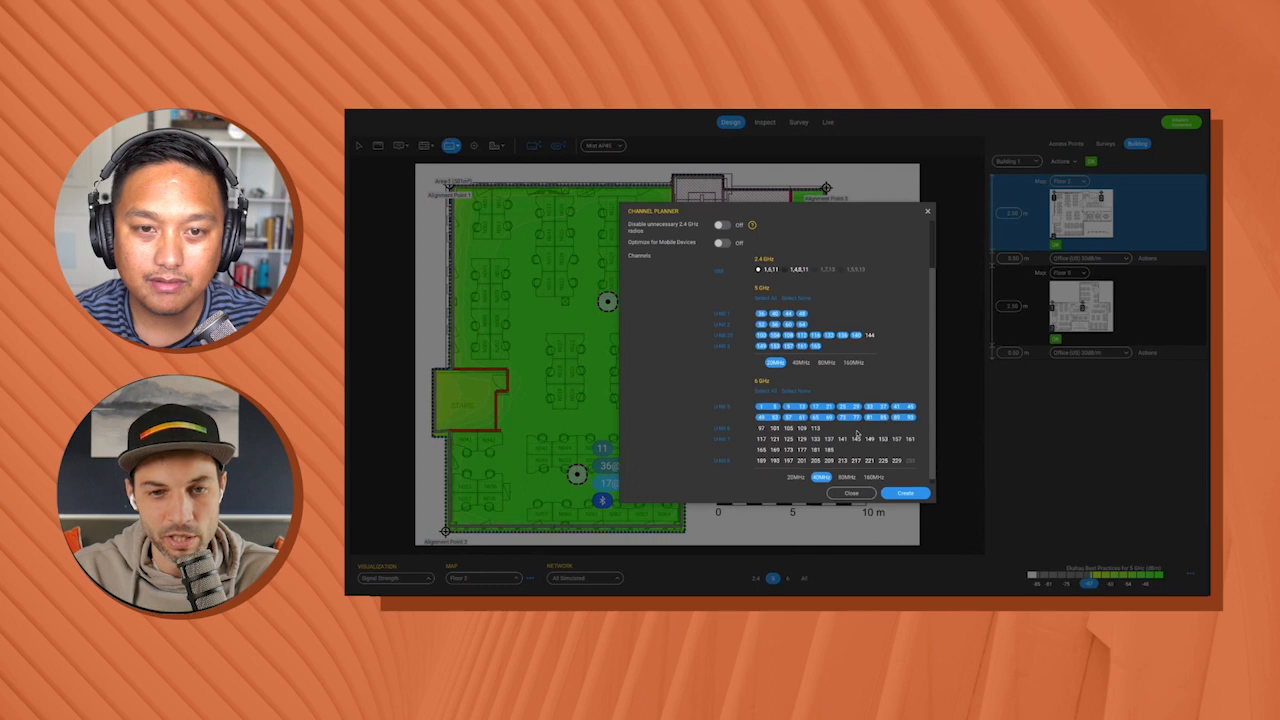
pyautogui.click(905, 494)
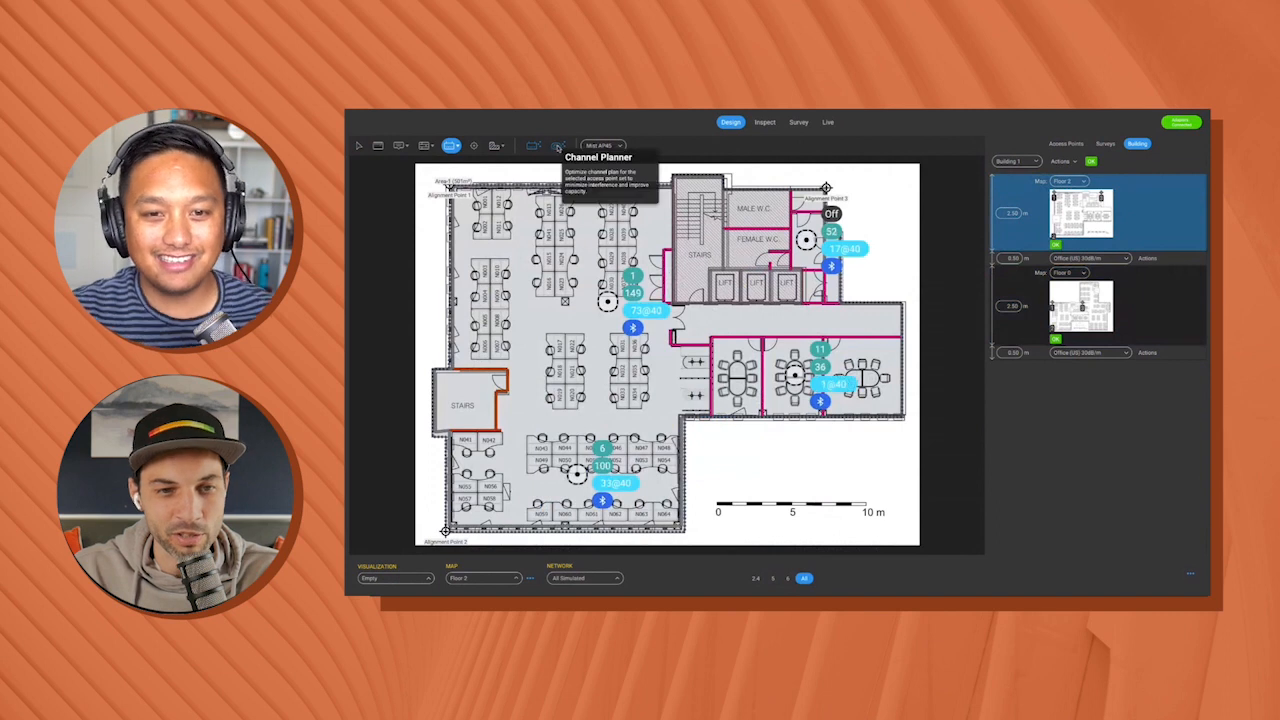
pyautogui.press('pagedown')
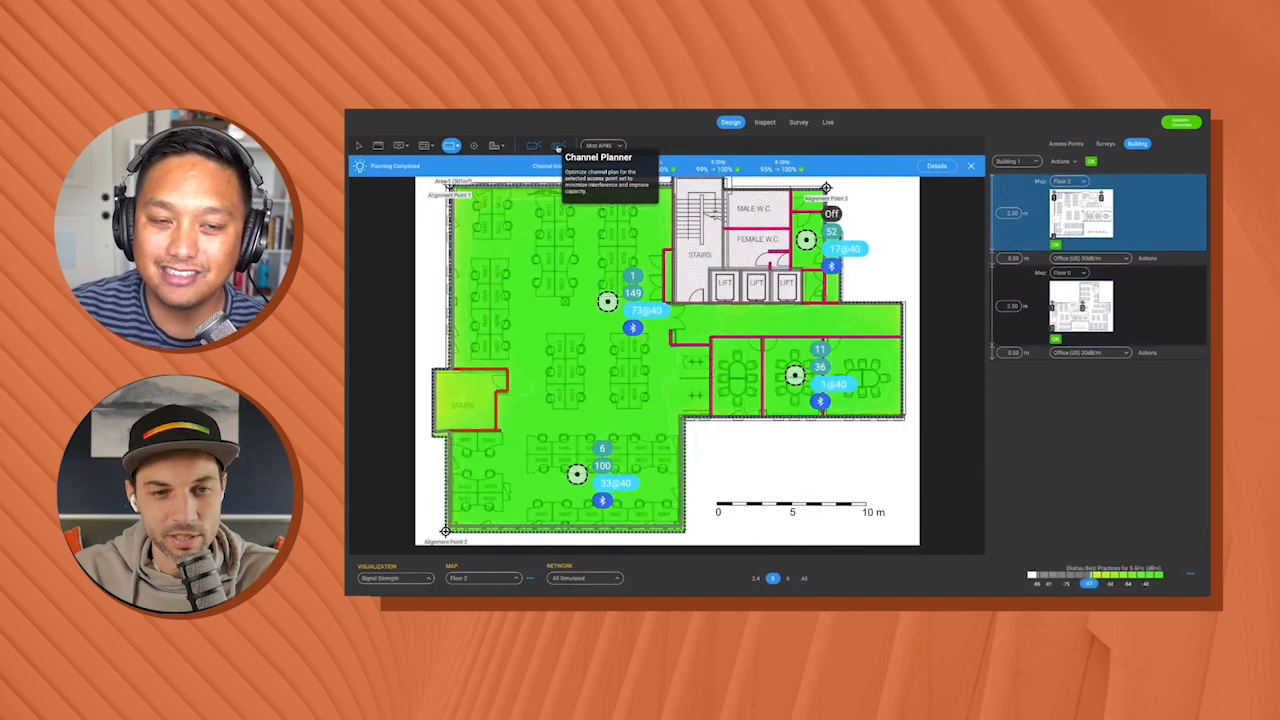
# Recreate the channel plan with all 6 GHz channels selected at 80 MHz width, and review its interference details
pyautogui.click(558, 147)
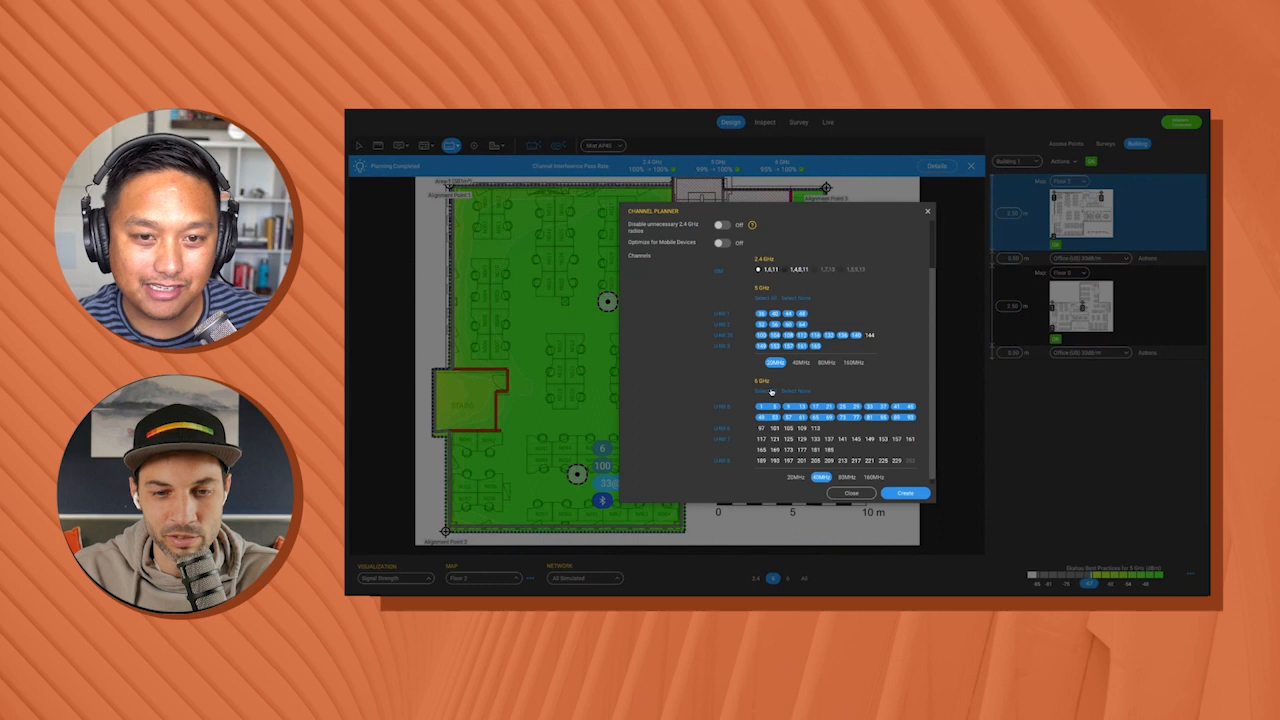
pyautogui.click(770, 392)
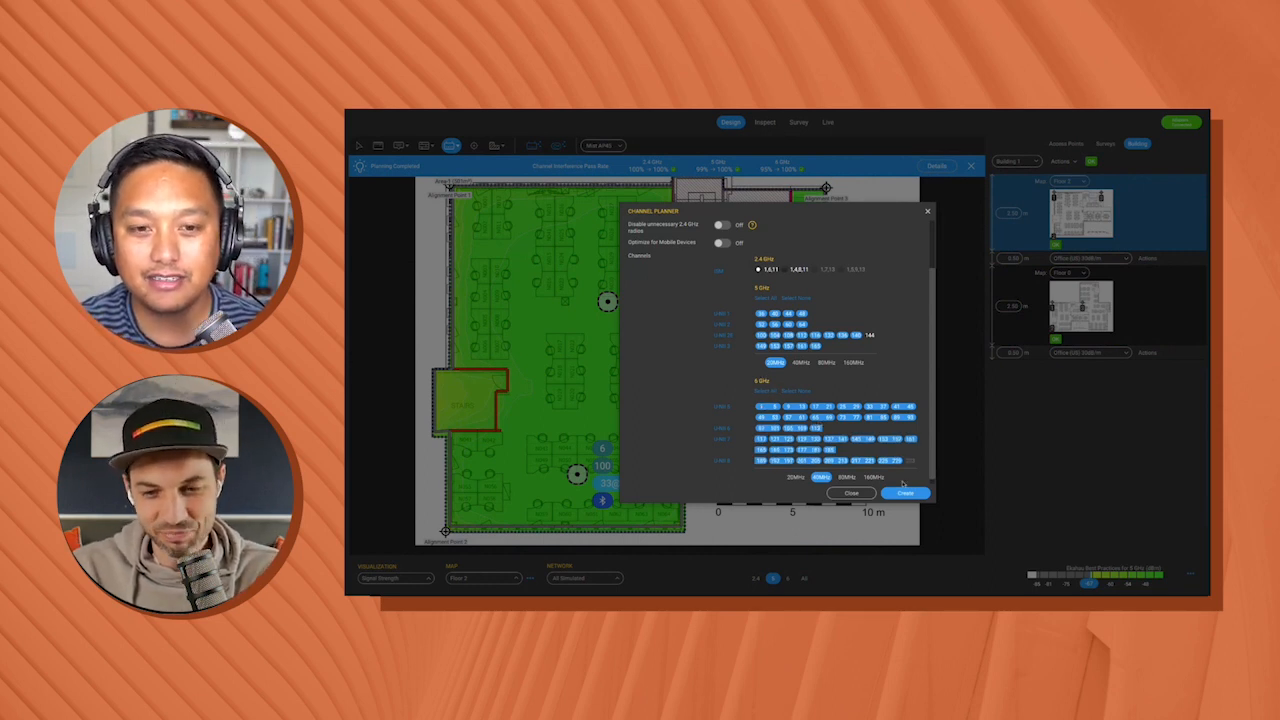
pyautogui.click(847, 477)
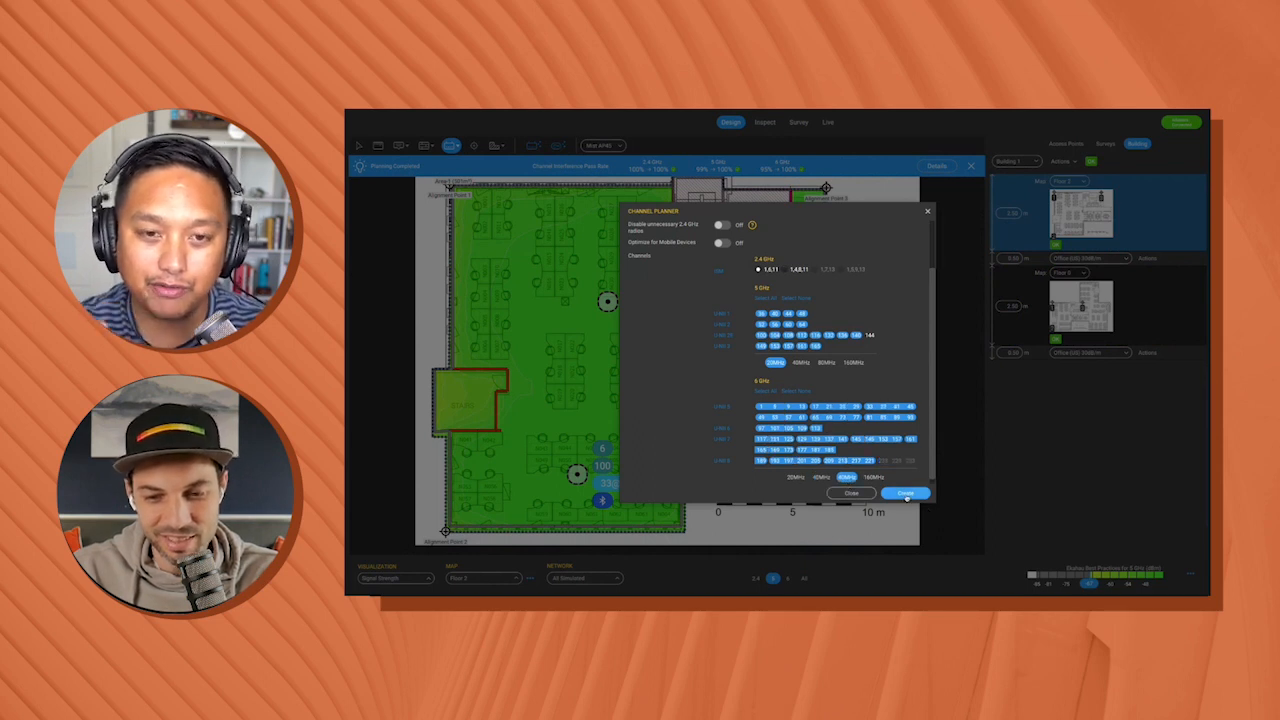
pyautogui.click(905, 494)
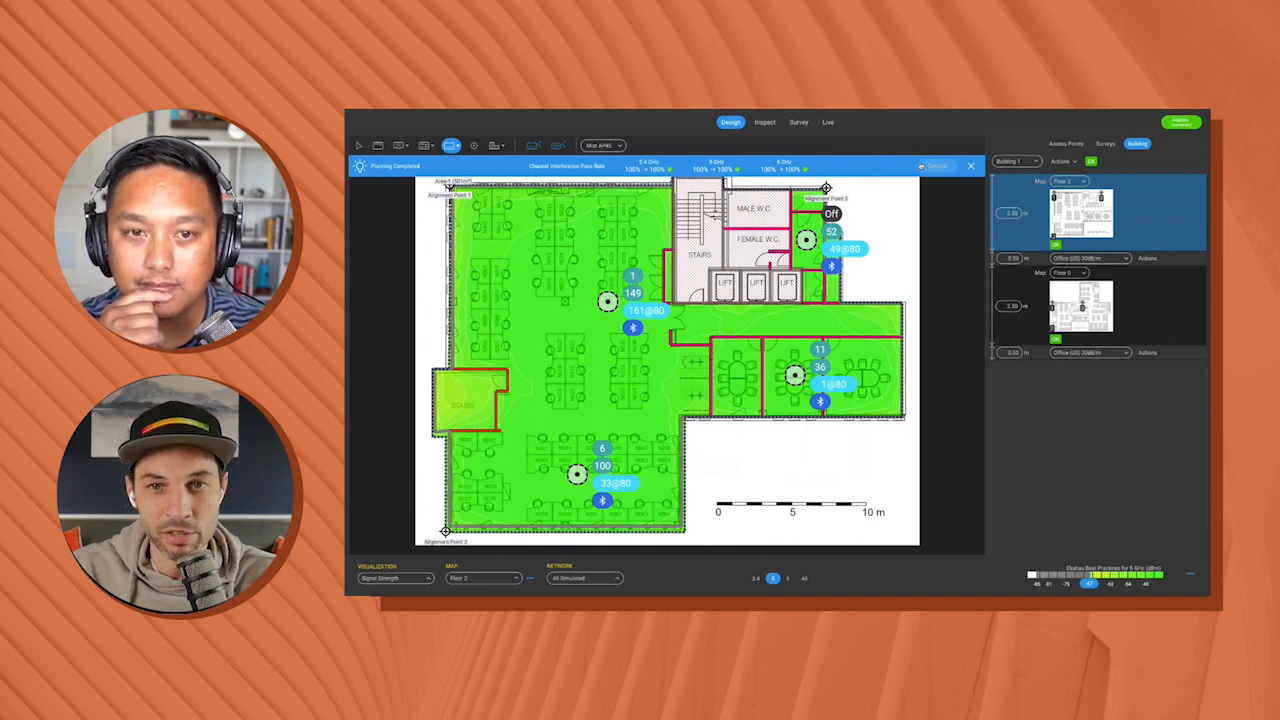
pyautogui.click(937, 168)
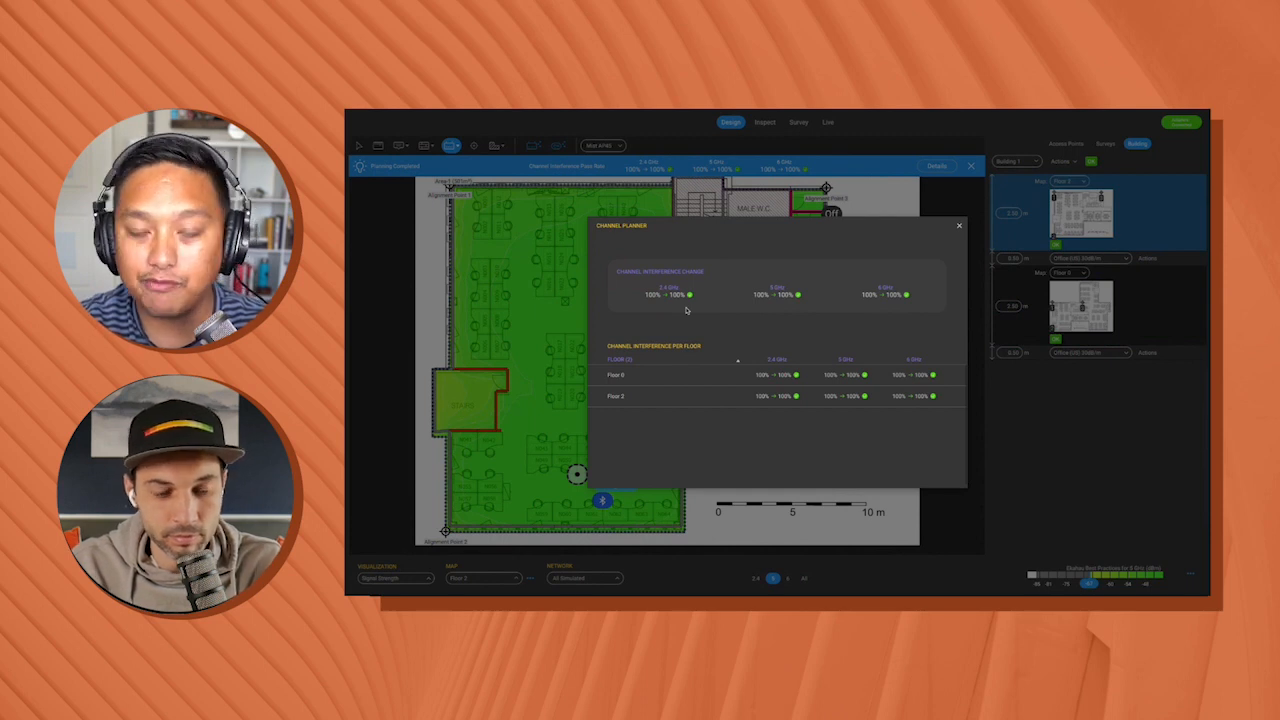
pyautogui.click(960, 227)
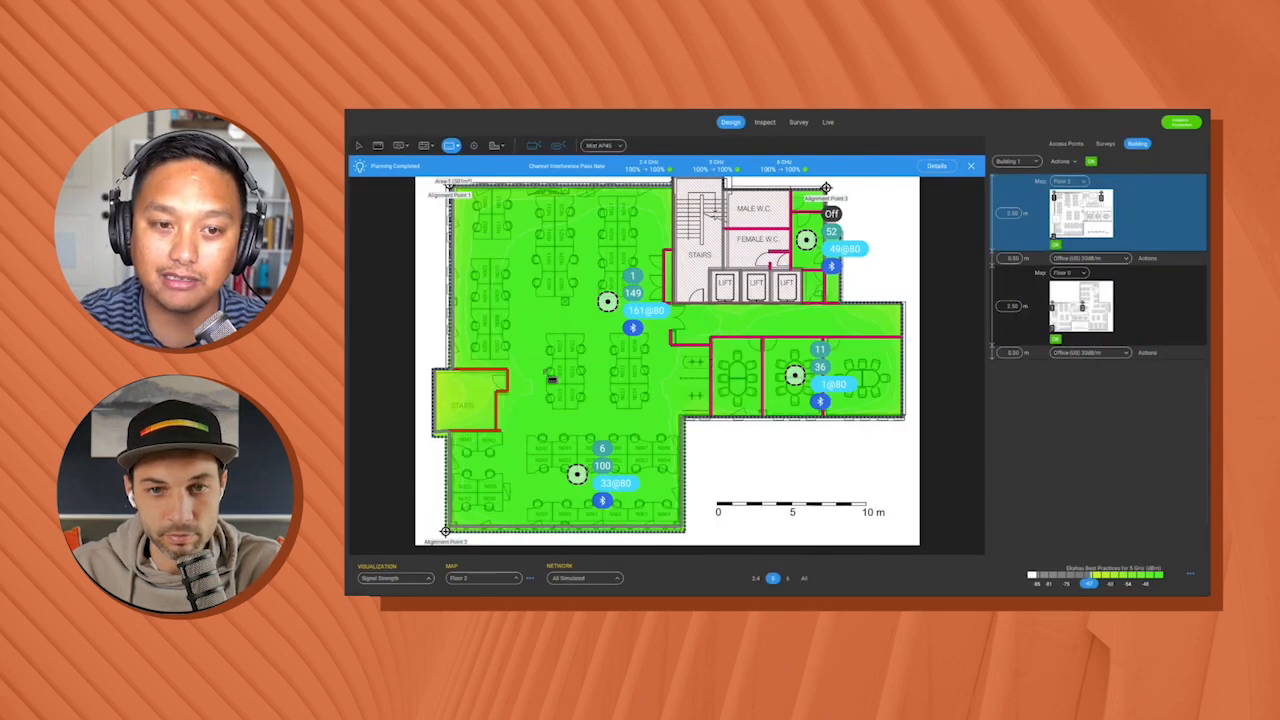
# Switch to the Floor 0 map and move the access point beside the lifts into the middle meeting room below the corridor
pyautogui.click(514, 580)
pyautogui.click(480, 550)
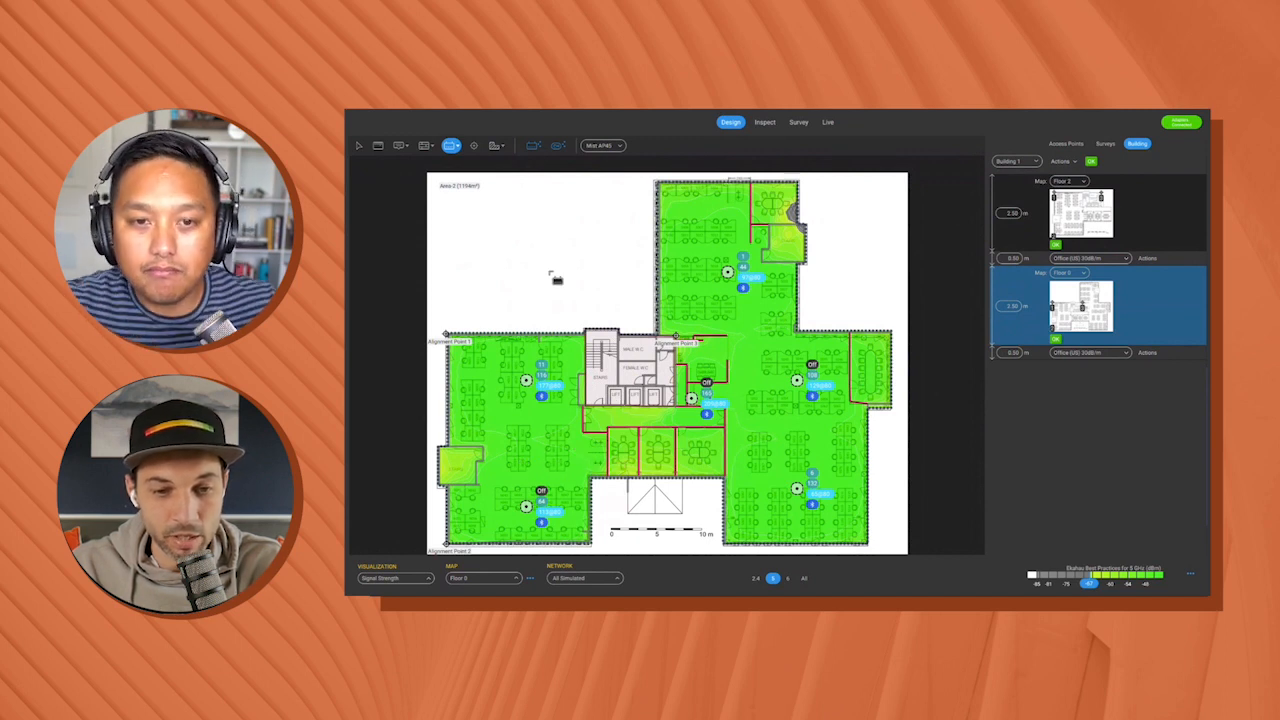
pyautogui.press('Escape')
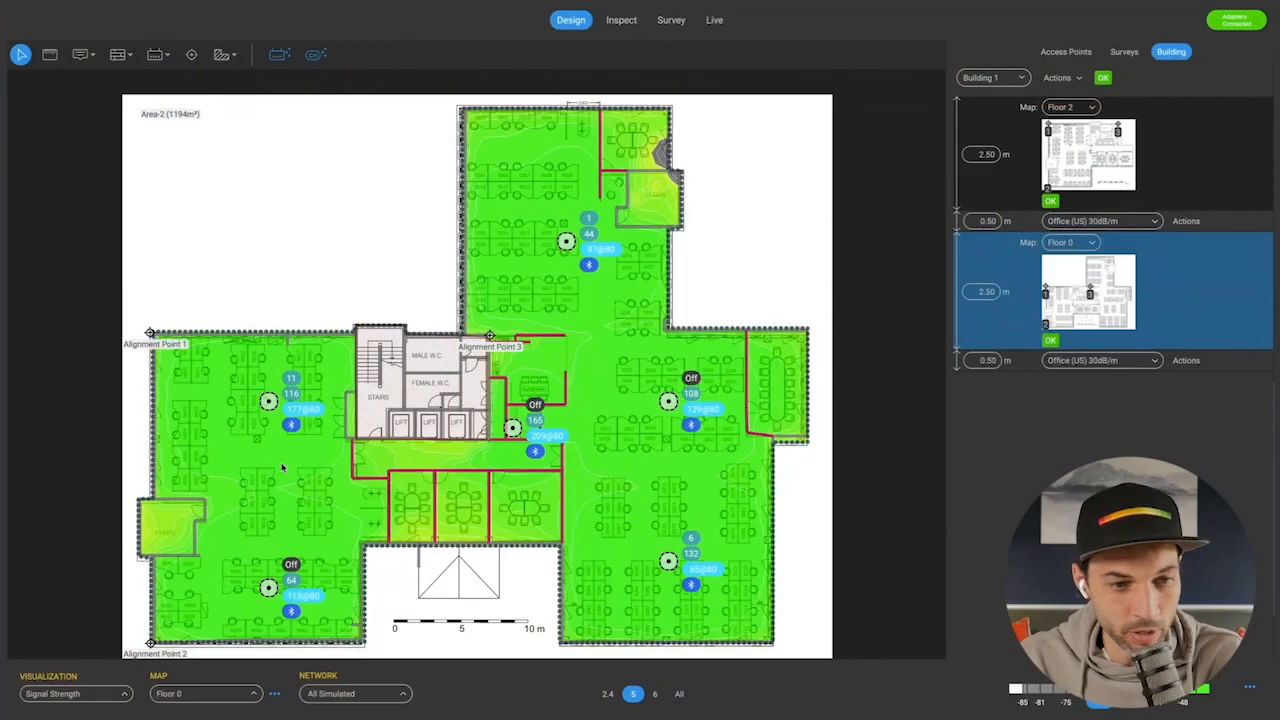
pyautogui.moveTo(512, 430); pyautogui.dragTo(463, 500)
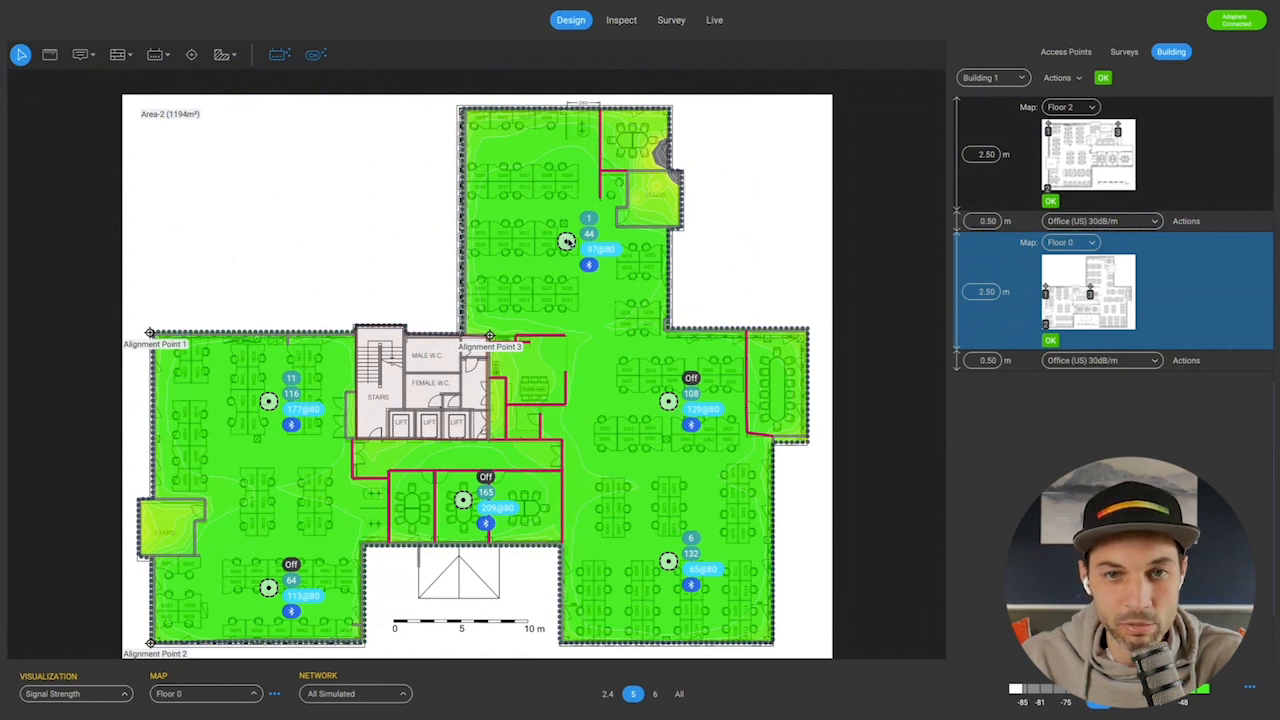
# Move the north wing's access point into its corner meeting room and place a new Mist AP45 in the wing's open office
pyautogui.moveTo(566, 242); pyautogui.dragTo(629, 148)
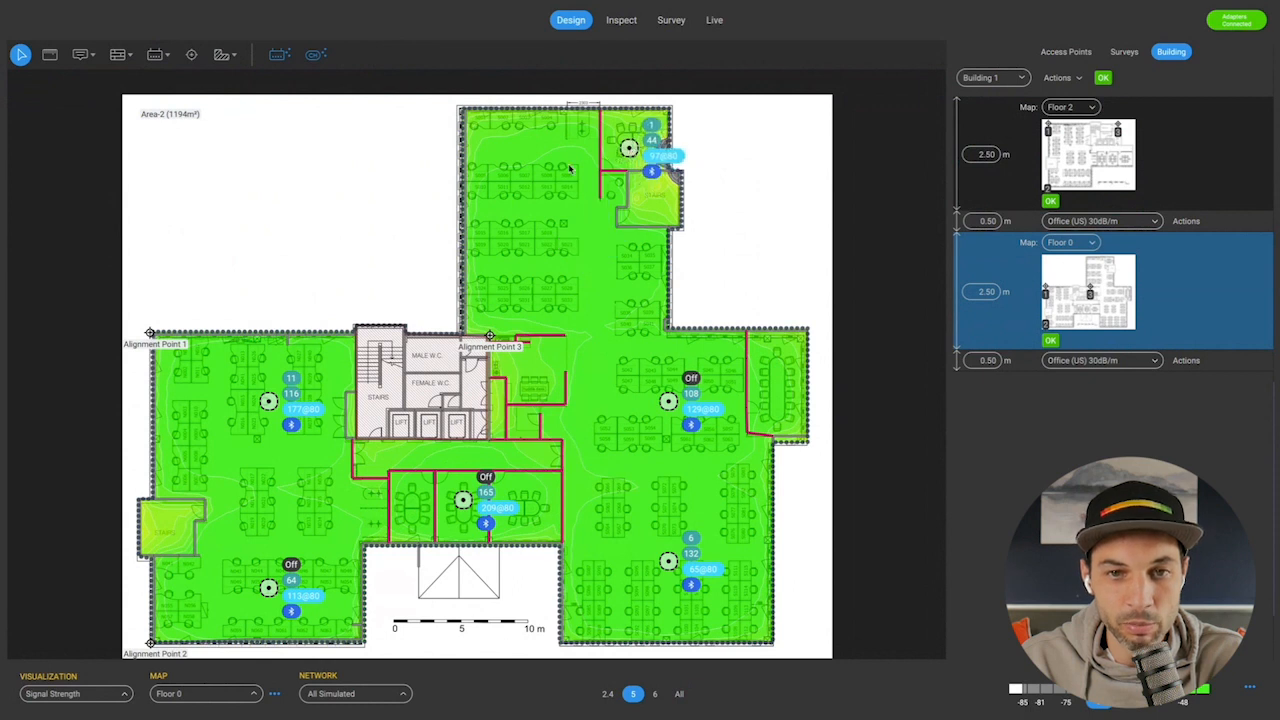
pyautogui.click(155, 54)
pyautogui.click(535, 288)
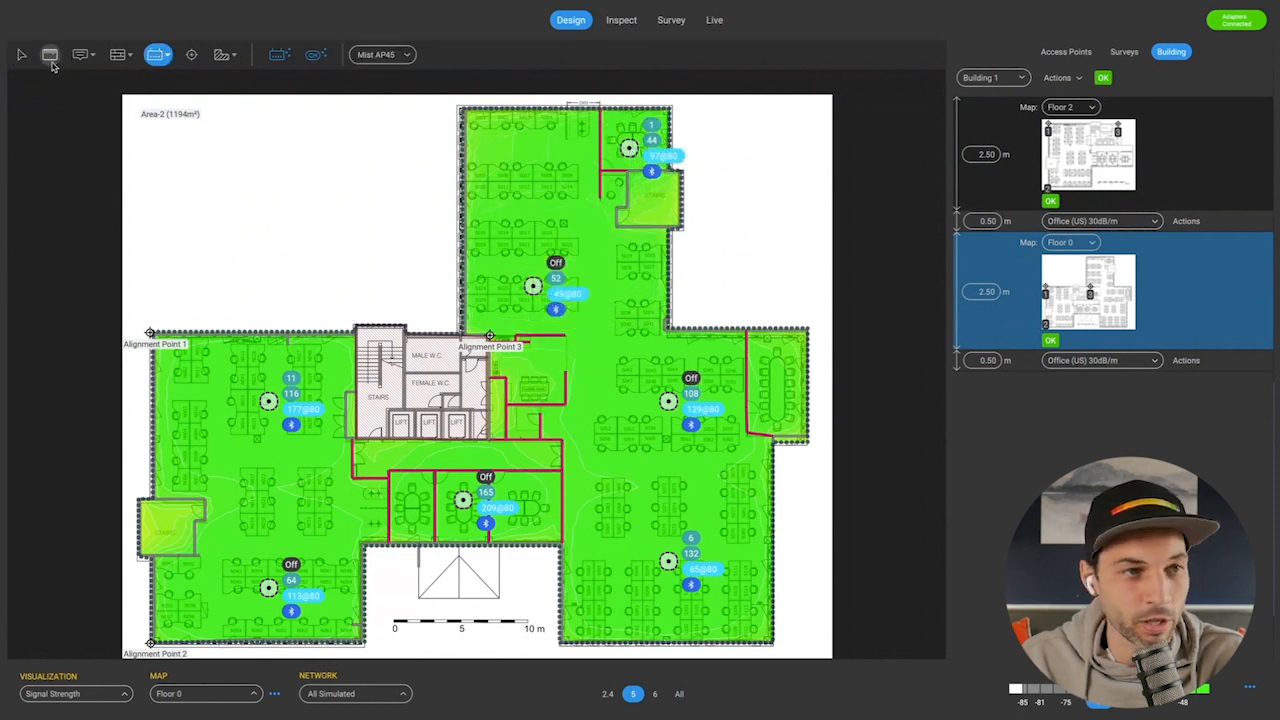
# Move the upper east-wing access point into the east meeting room and shift the lower one toward the middle of the open office
pyautogui.click(21, 55)
pyautogui.moveTo(668, 402); pyautogui.dragTo(771, 390)
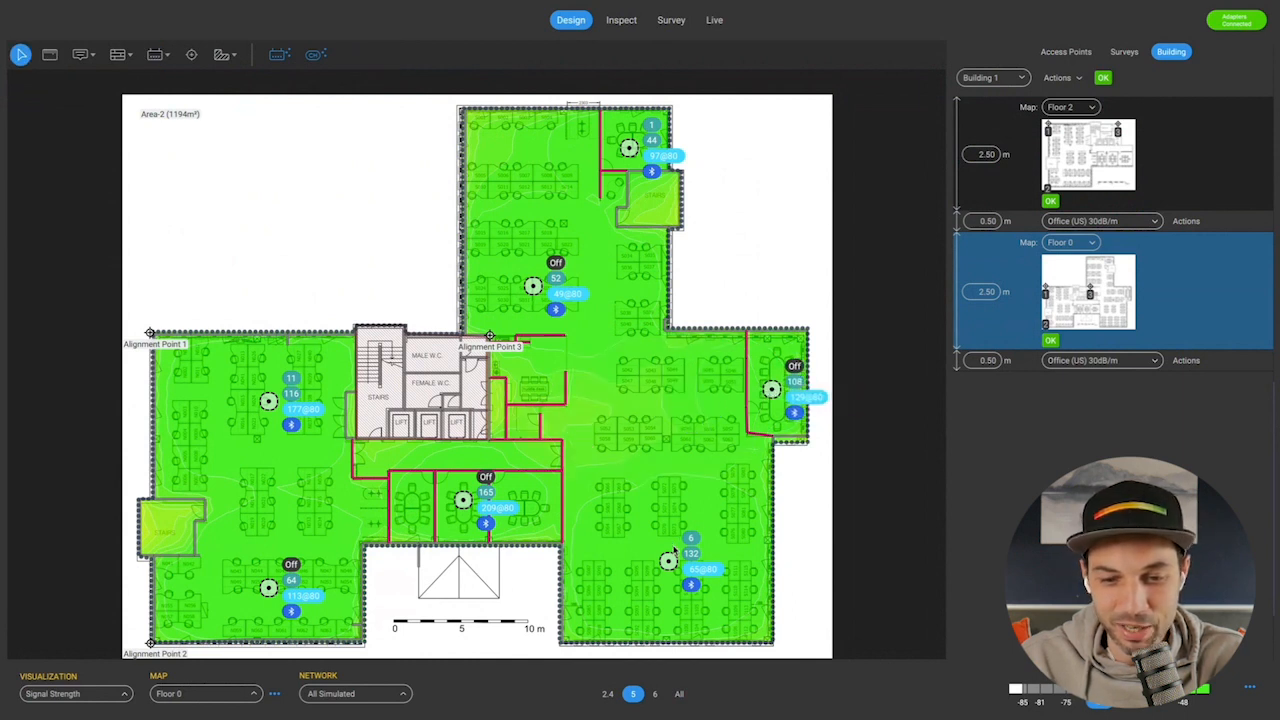
pyautogui.moveTo(670, 558); pyautogui.dragTo(652, 522)
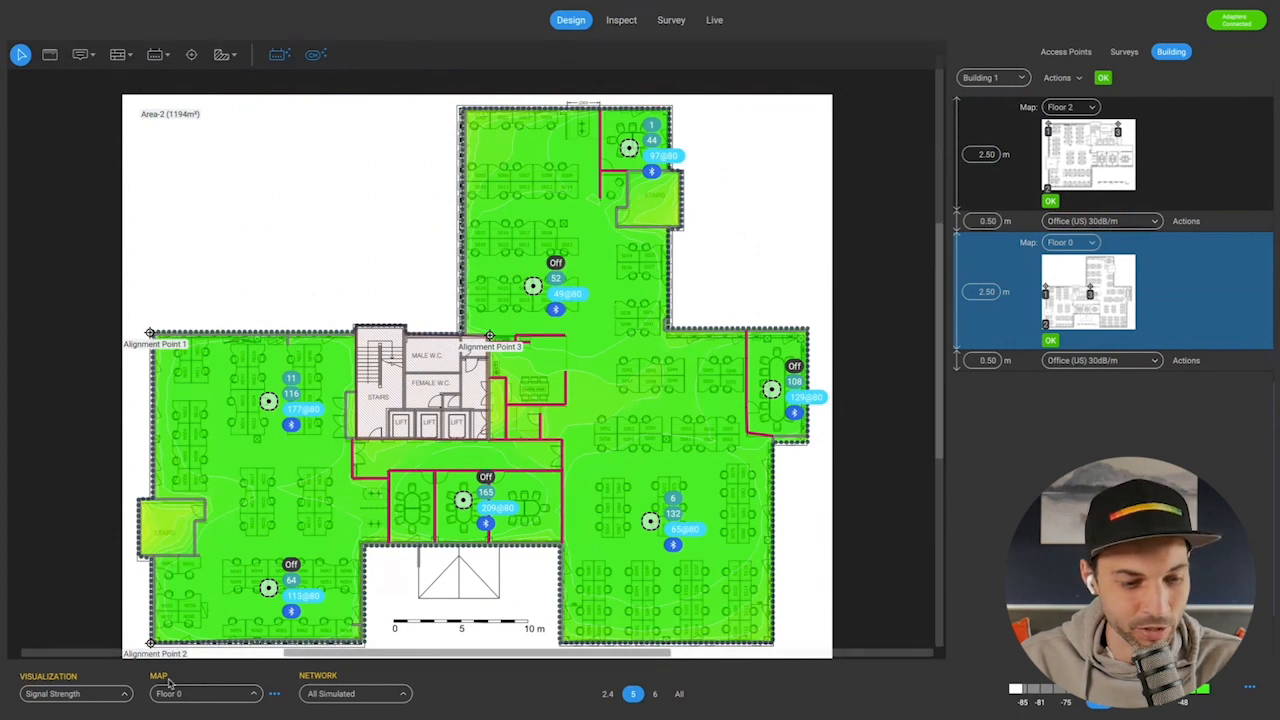
pyautogui.click(100, 697)
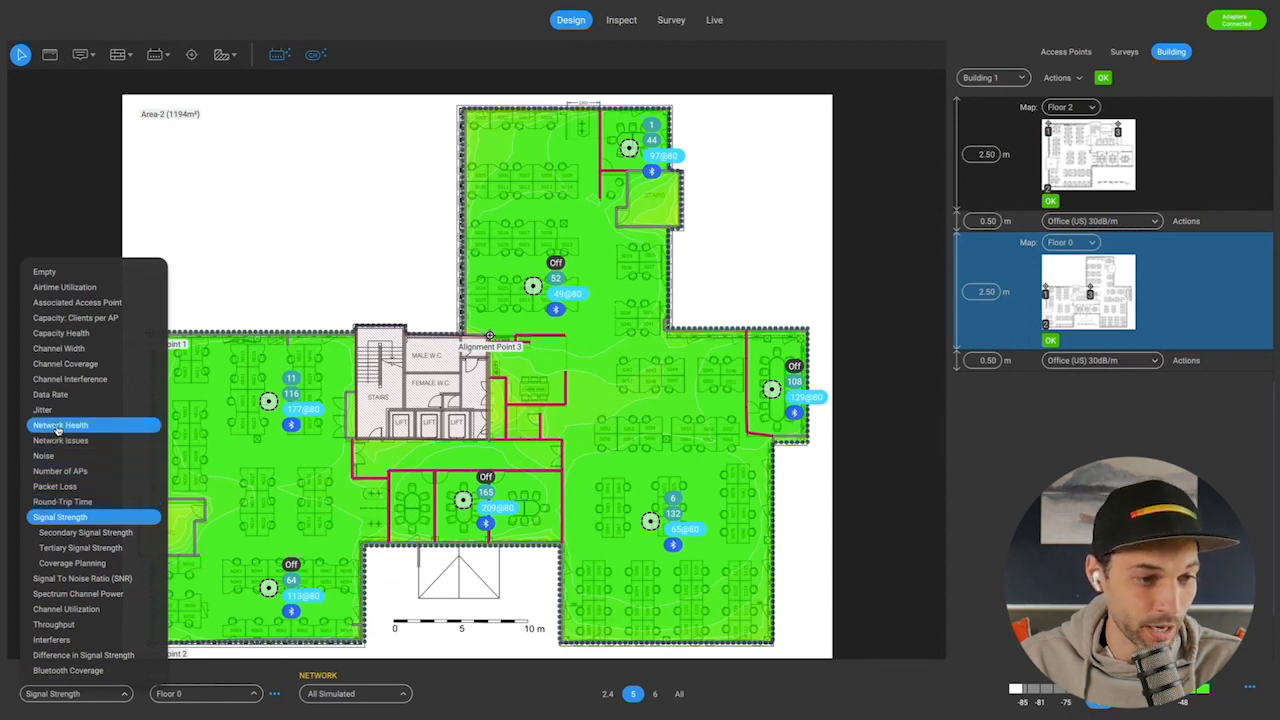
pyautogui.click(281, 209)
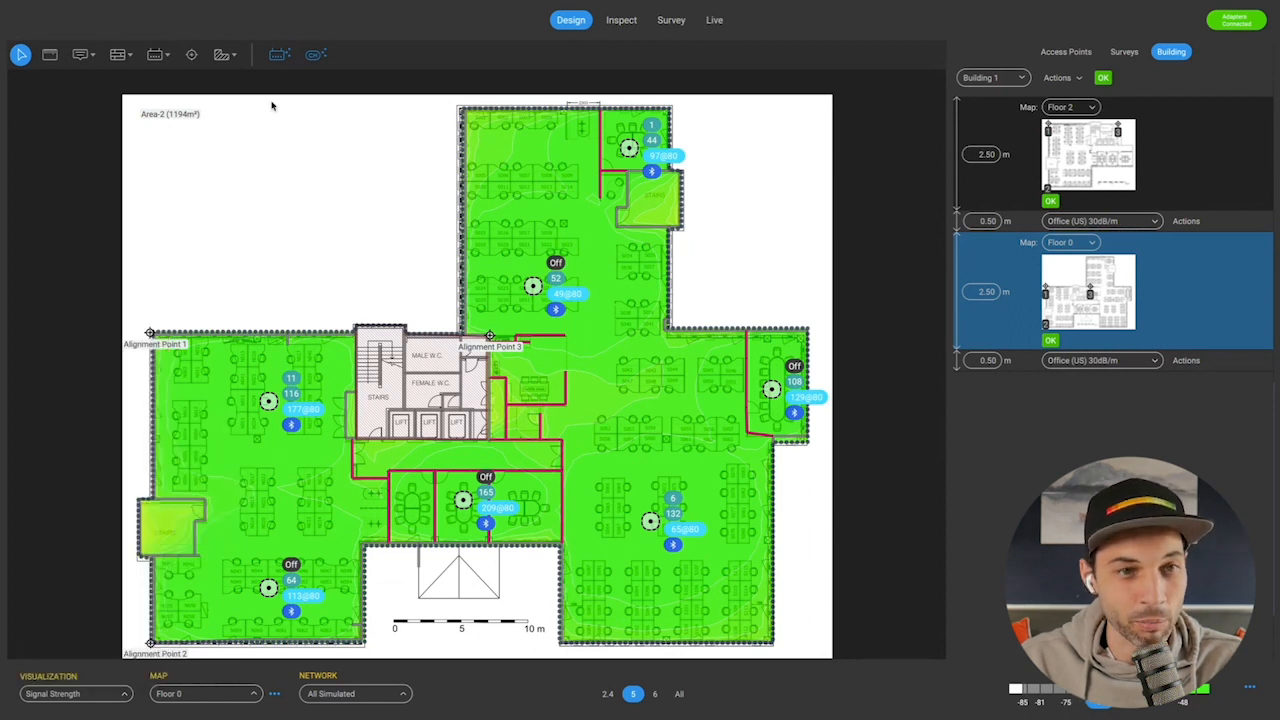
pyautogui.click(315, 56)
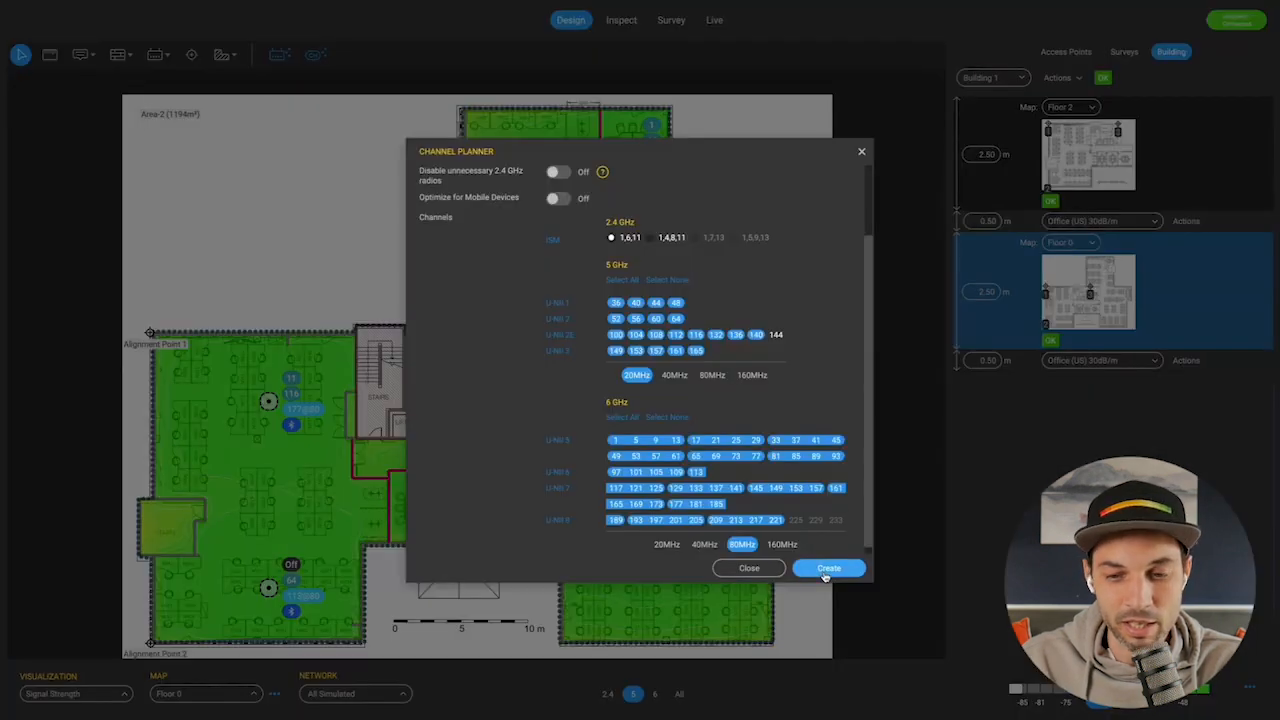
pyautogui.click(749, 568)
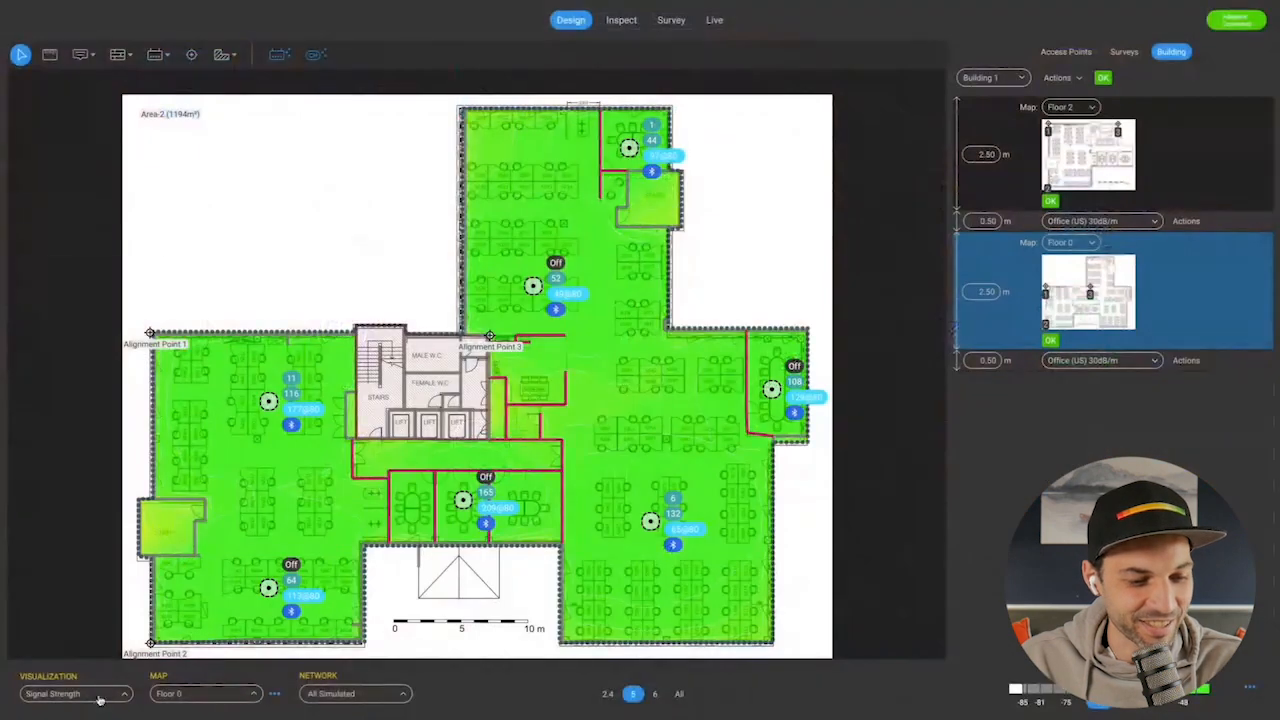
# Check the Floor 0 map's Network Health on 5 GHz and 6 GHz, and display its Network Issues for 6 GHz
pyautogui.click(90, 693)
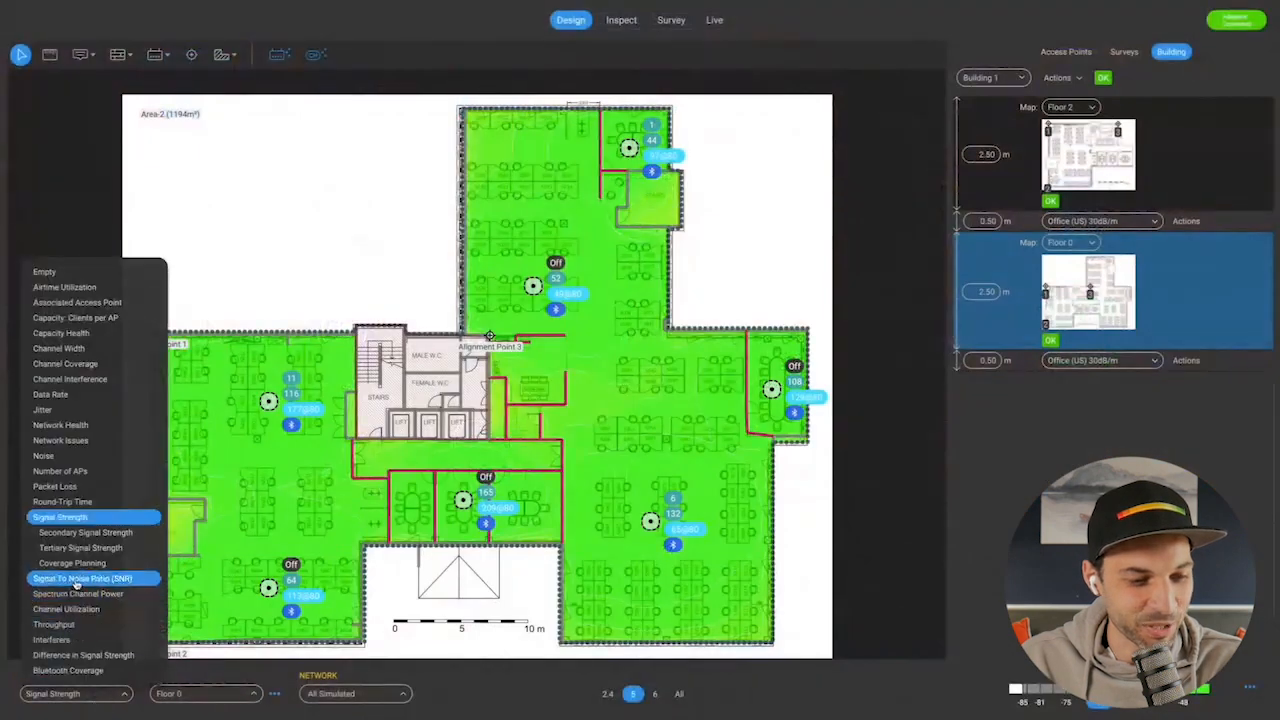
pyautogui.click(60, 425)
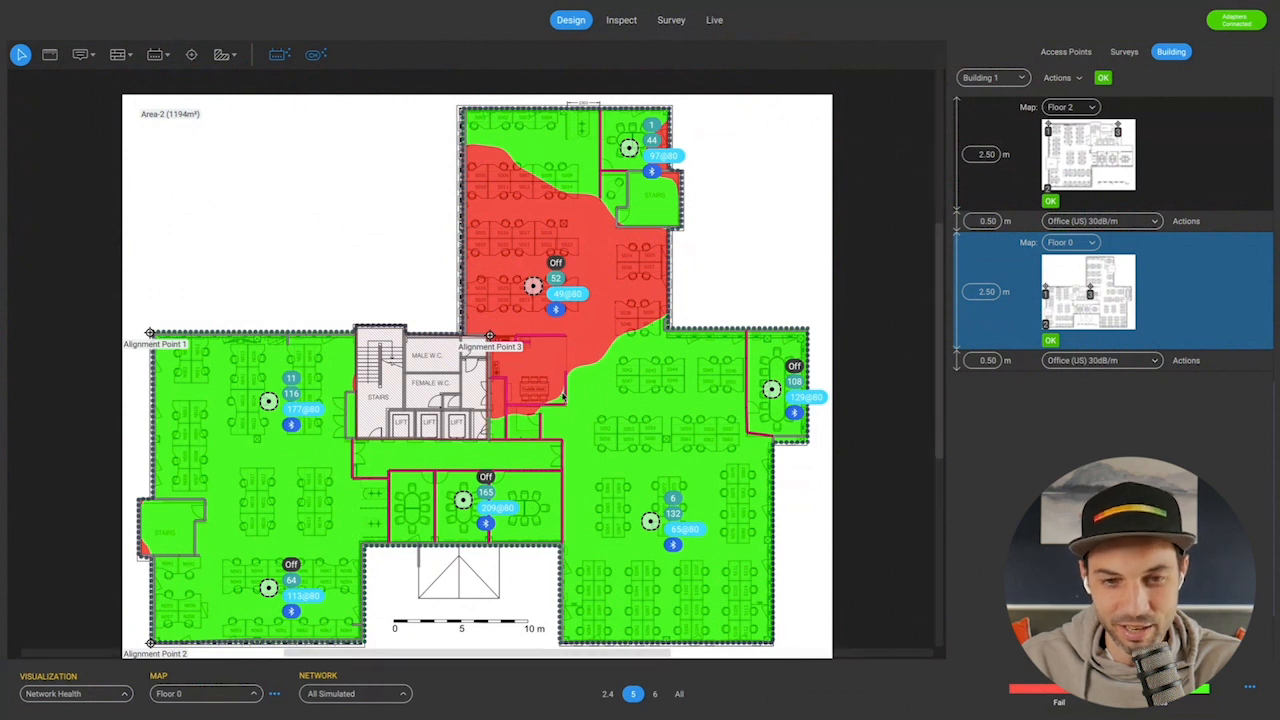
pyautogui.click(652, 695)
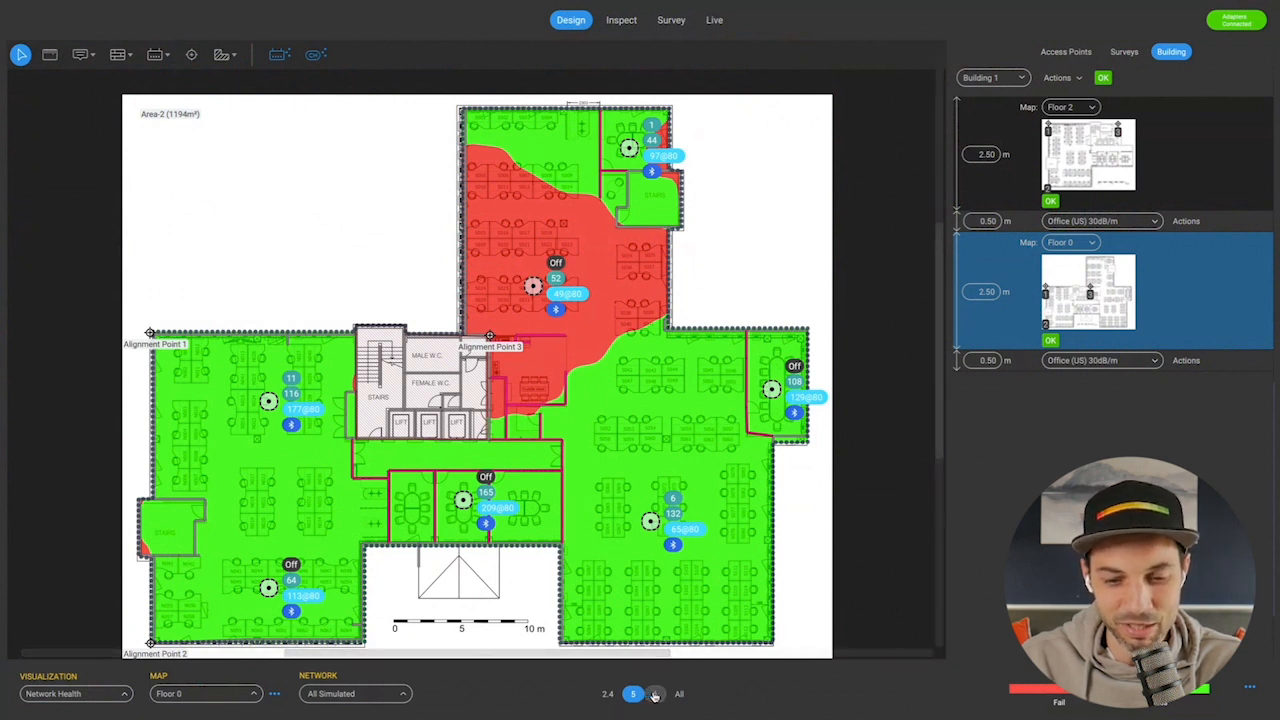
pyautogui.click(55, 693)
pyautogui.click(60, 440)
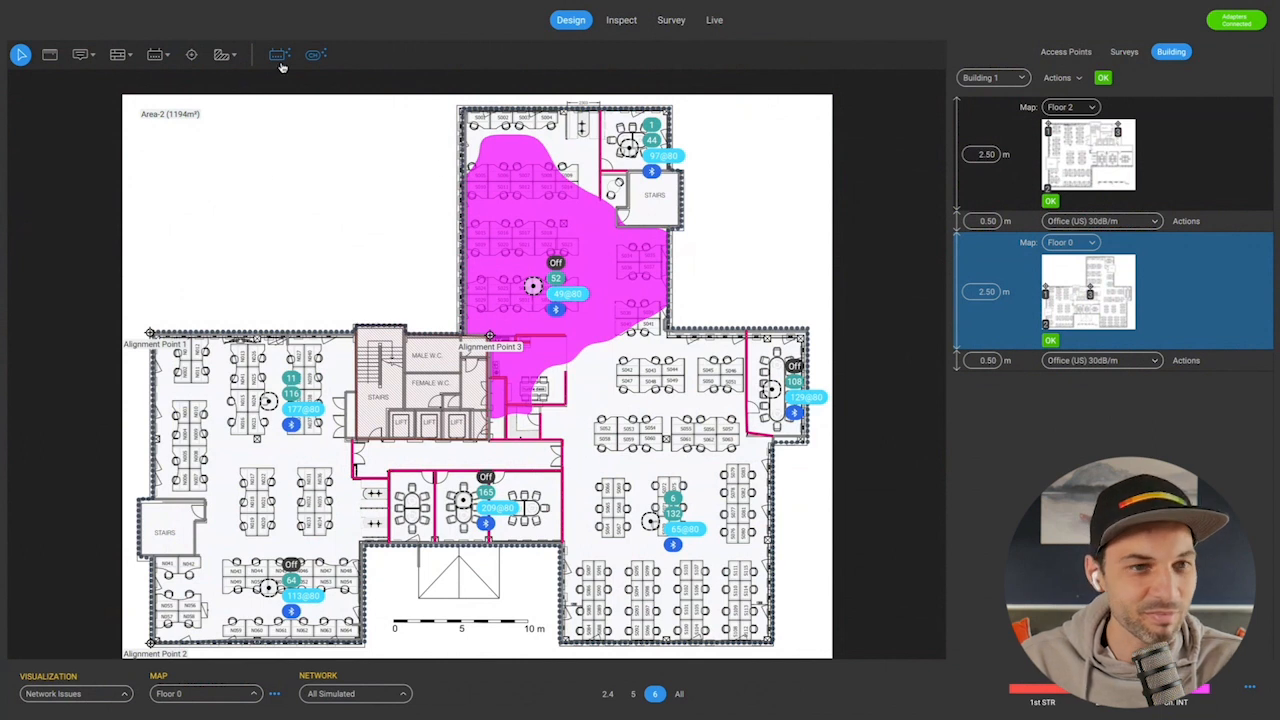
# Recreate the channel plan with 20 MHz width on 5 GHz and 80 MHz on 6 GHz, and review its interference details
pyautogui.click(315, 54)
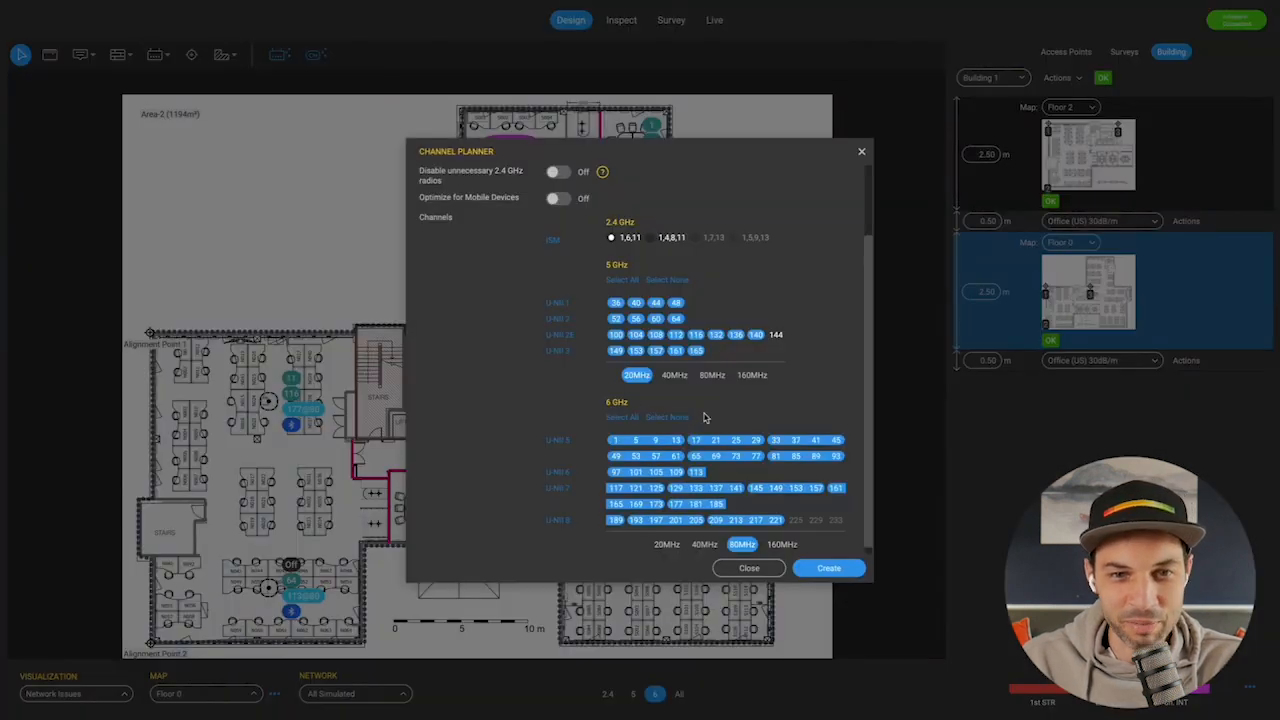
pyautogui.click(827, 569)
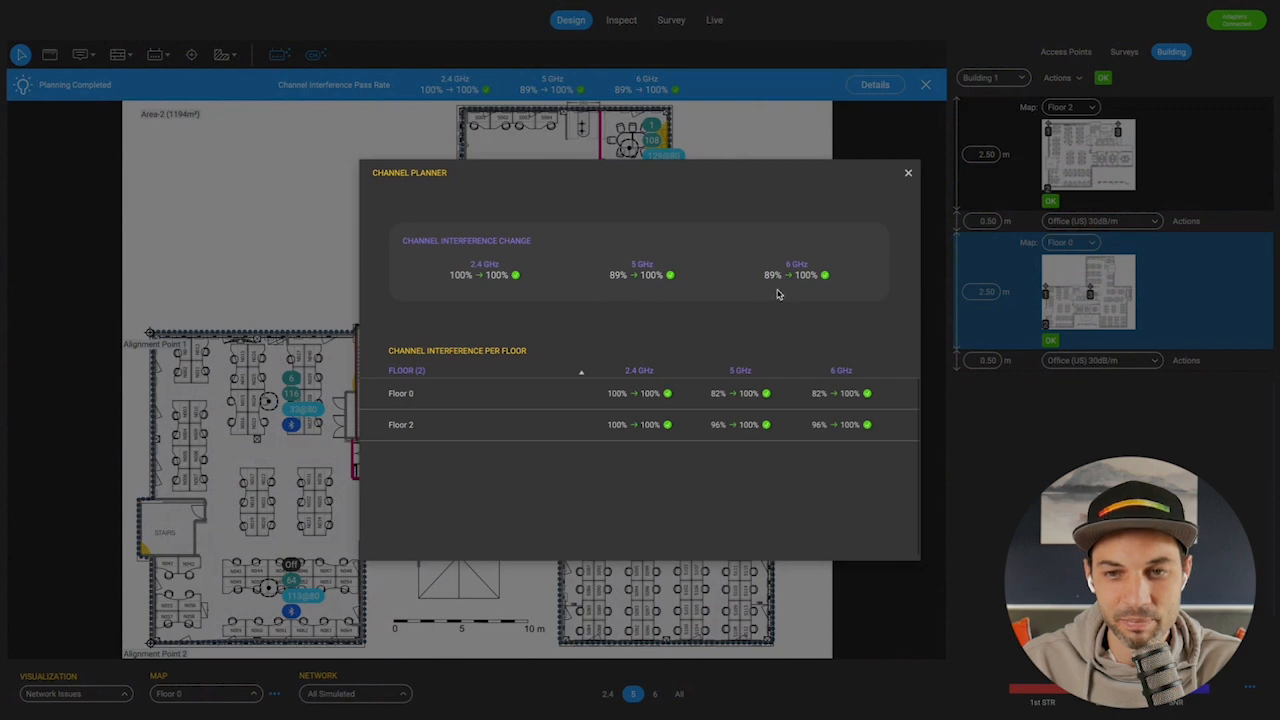
pyautogui.click(908, 177)
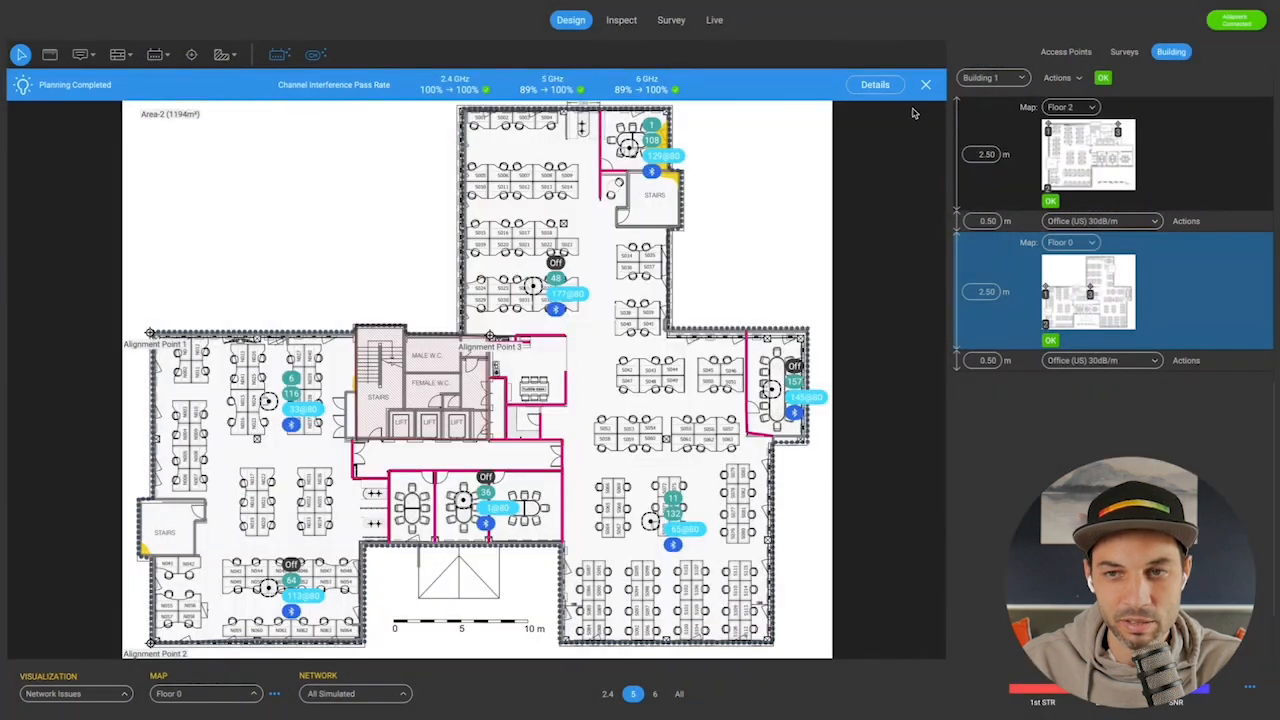
pyautogui.click(925, 85)
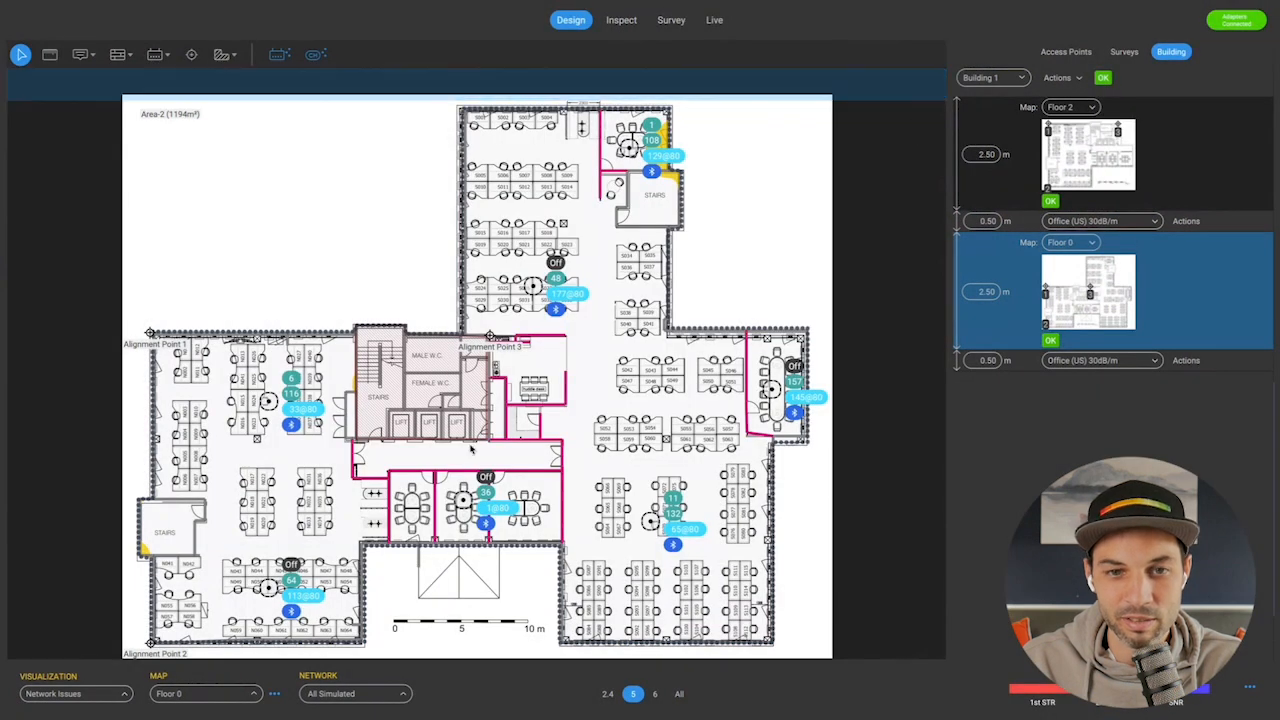
# Show Network Health for Floor 0 and compare it across the 2.4, 5 and 6 GHz bands
pyautogui.click(103, 693)
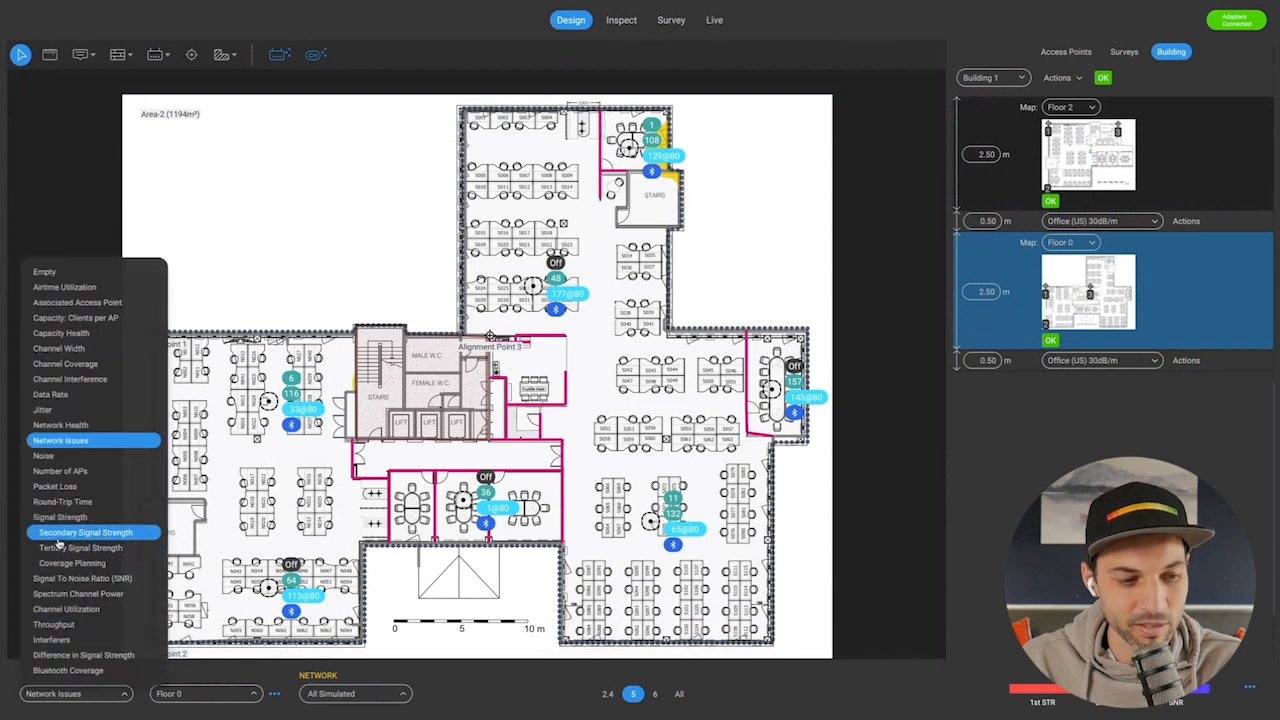
pyautogui.click(45, 428)
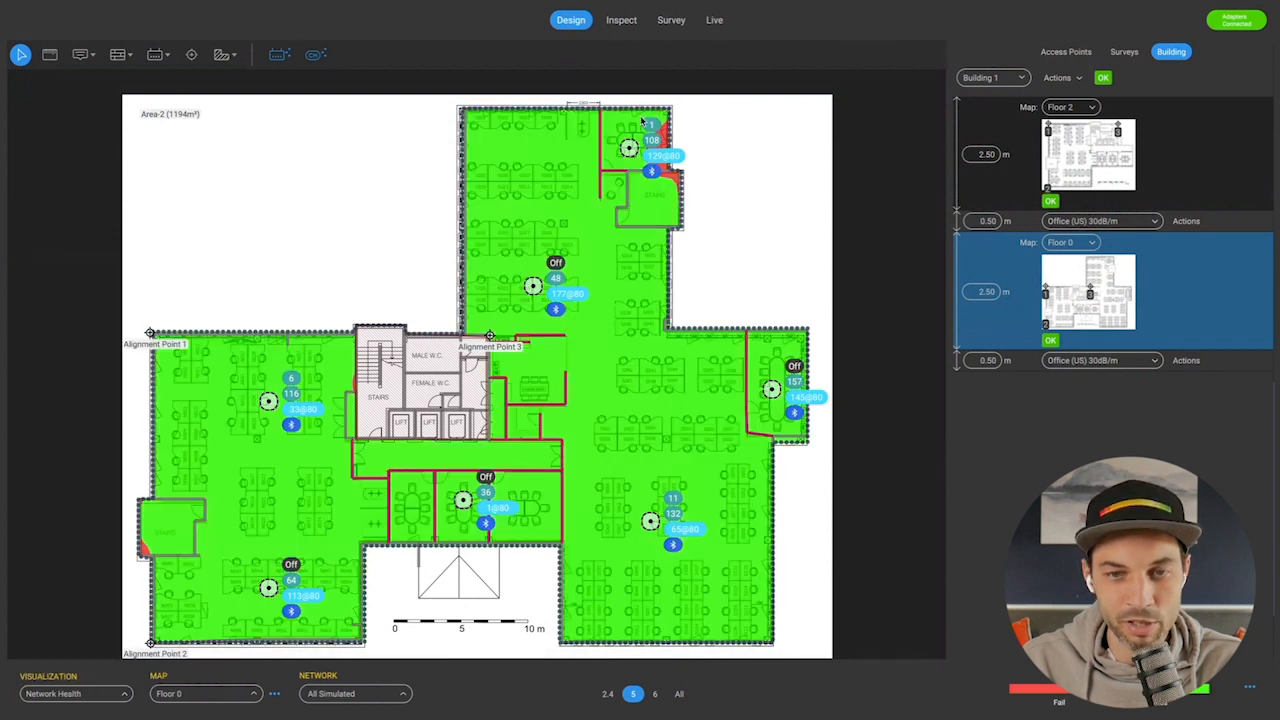
pyautogui.click(655, 694)
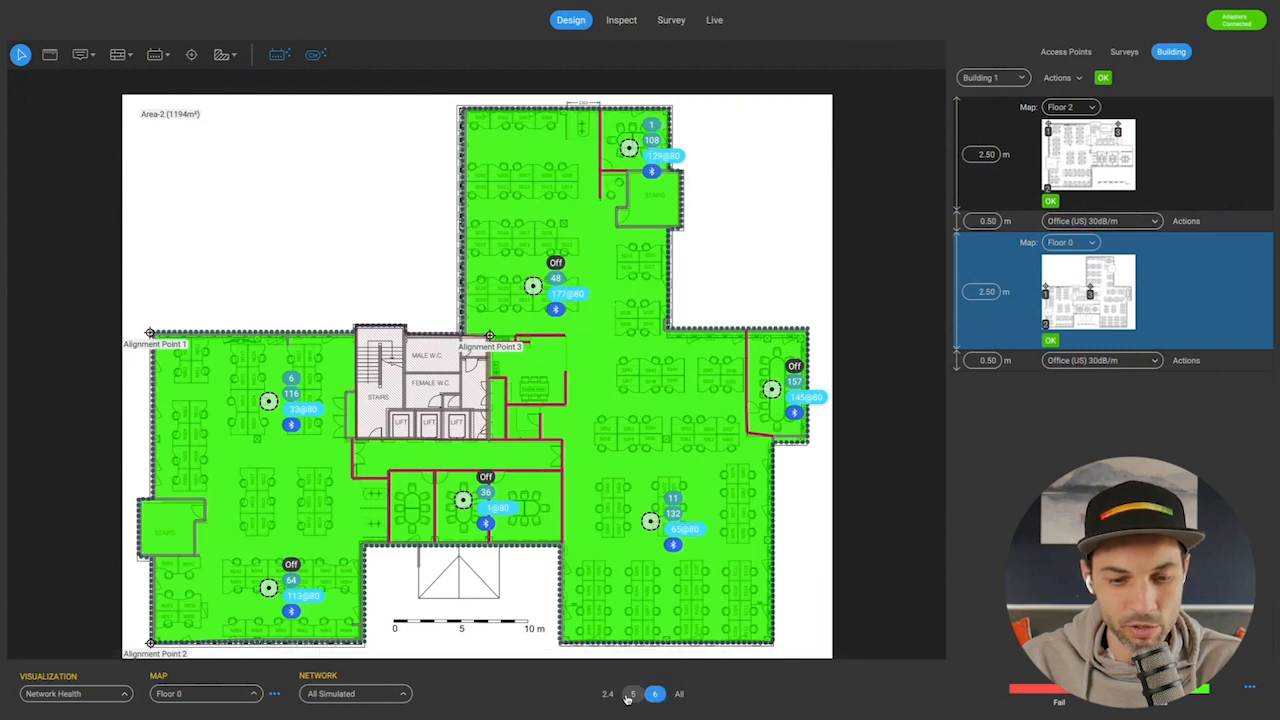
pyautogui.click(633, 698)
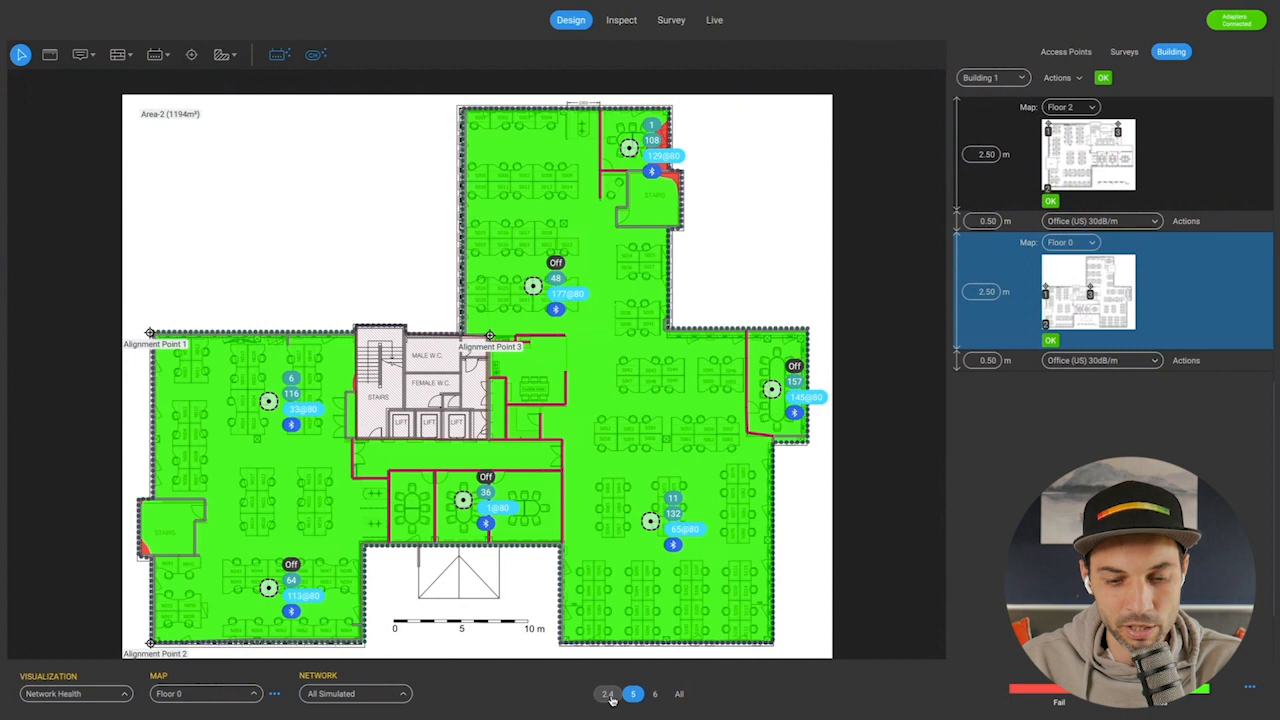
pyautogui.click(611, 697)
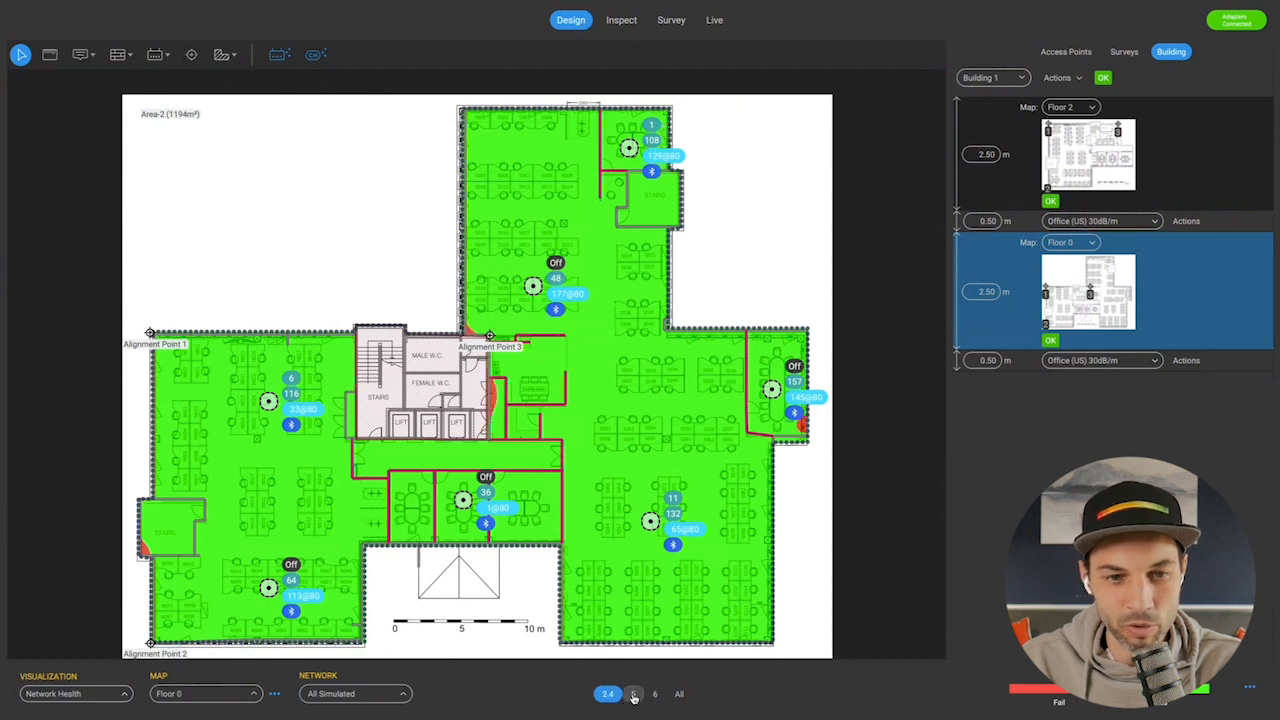
pyautogui.click(633, 698)
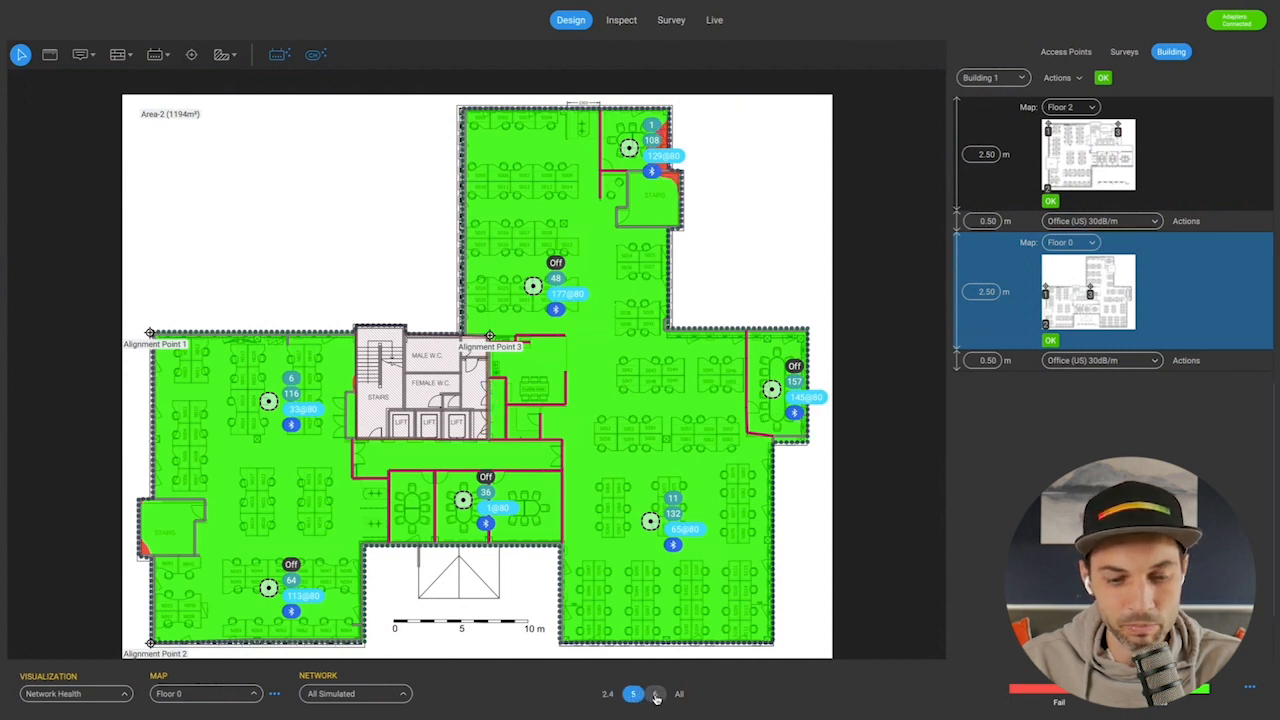
pyautogui.click(656, 698)
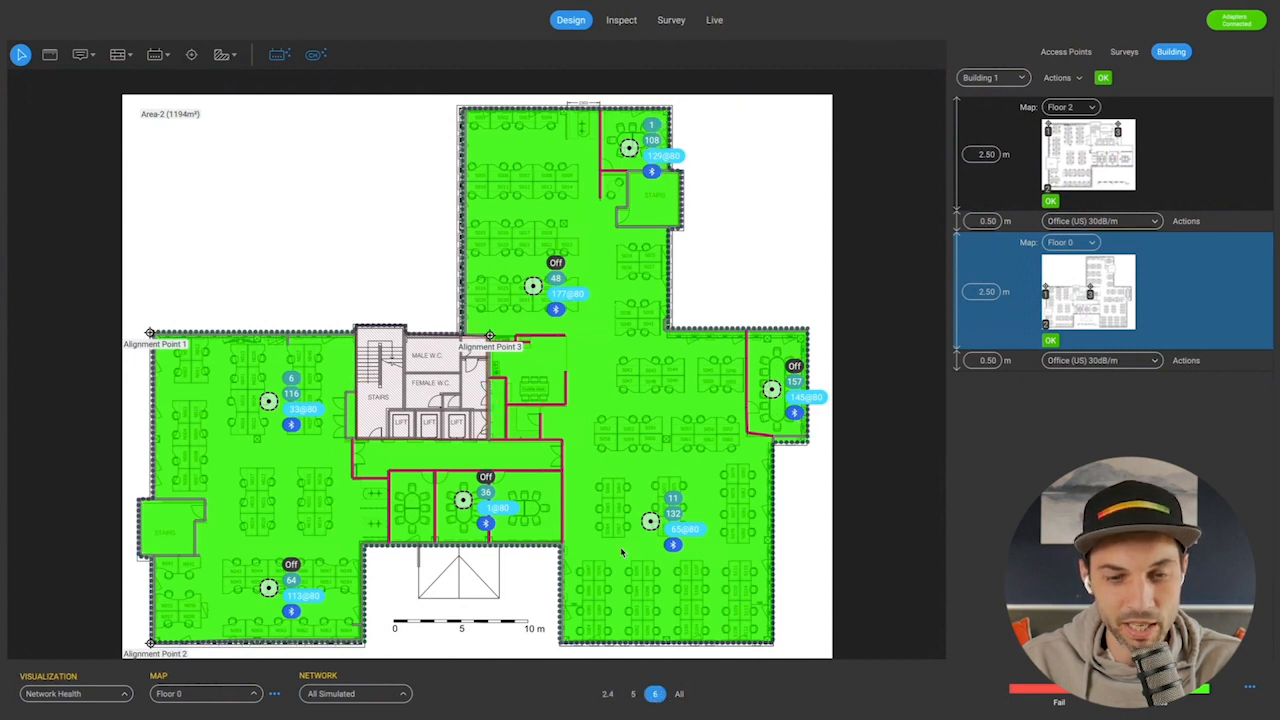
# Switch to the Floor 2 map and examine its 6 GHz Network Health and Signal Strength near the meeting rooms
pyautogui.click(165, 693)
pyautogui.click(193, 664)
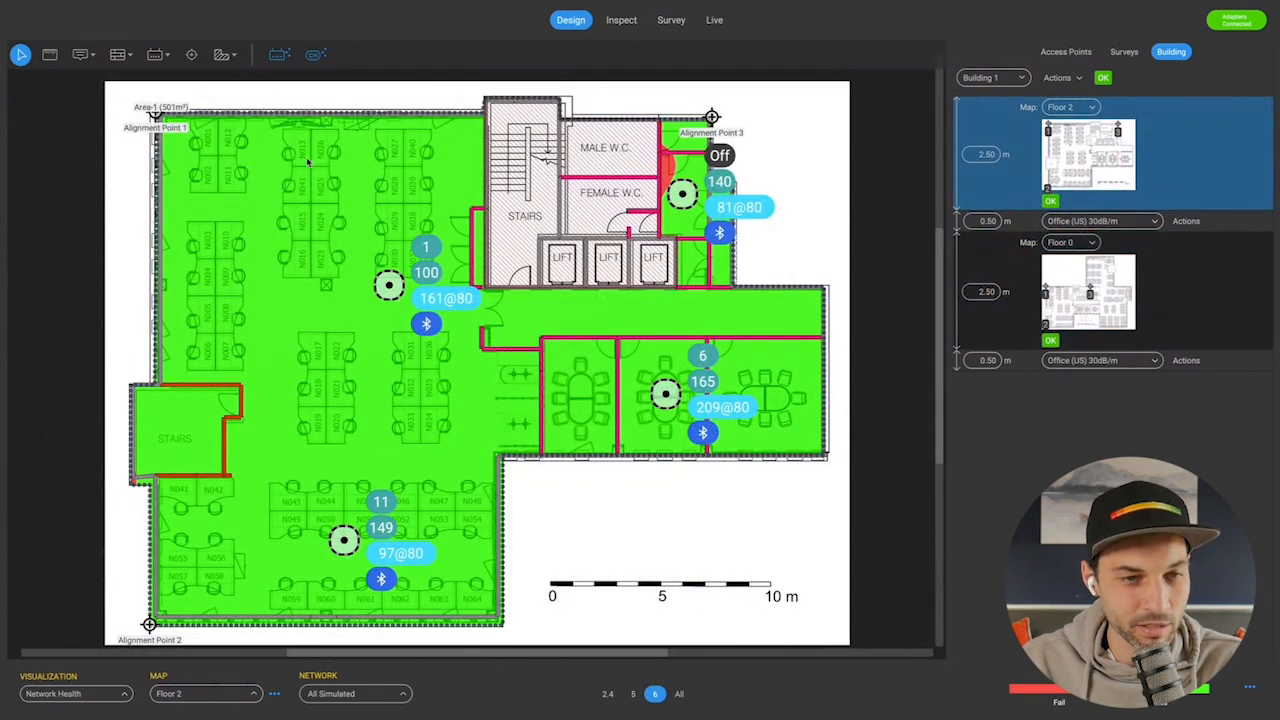
pyautogui.click(57, 693)
pyautogui.click(57, 518)
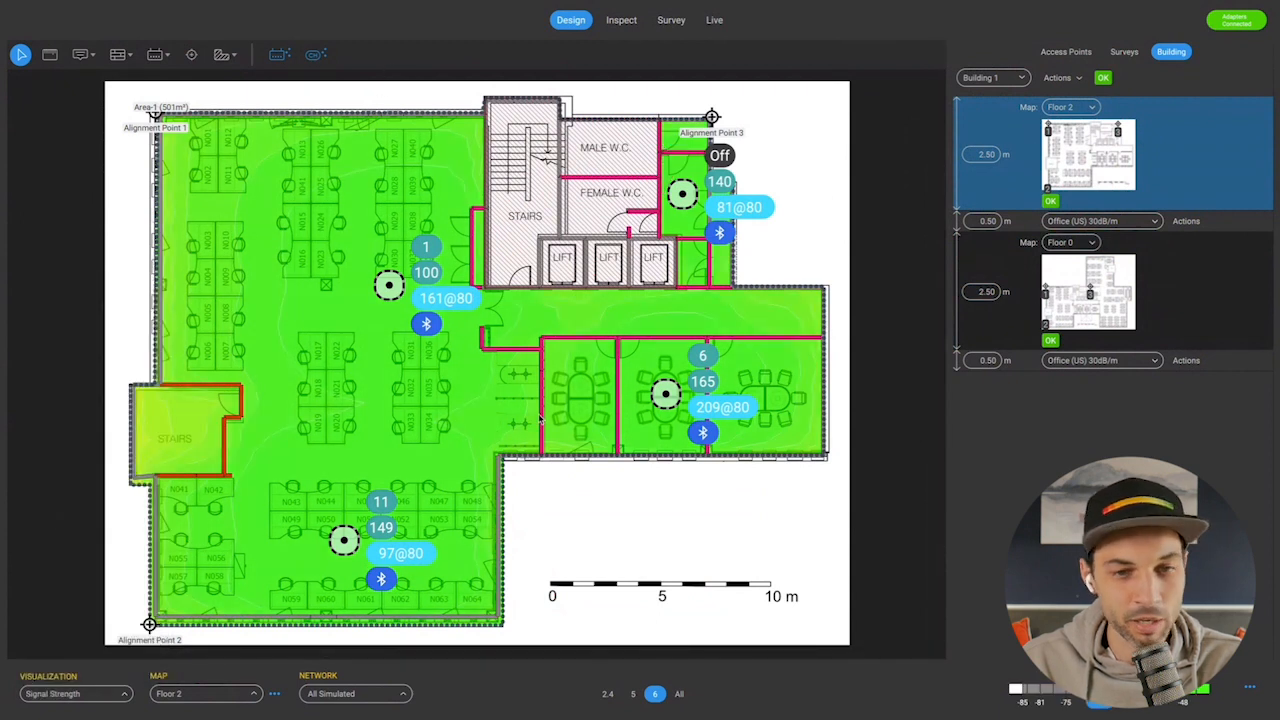
pyautogui.moveTo(539, 419)
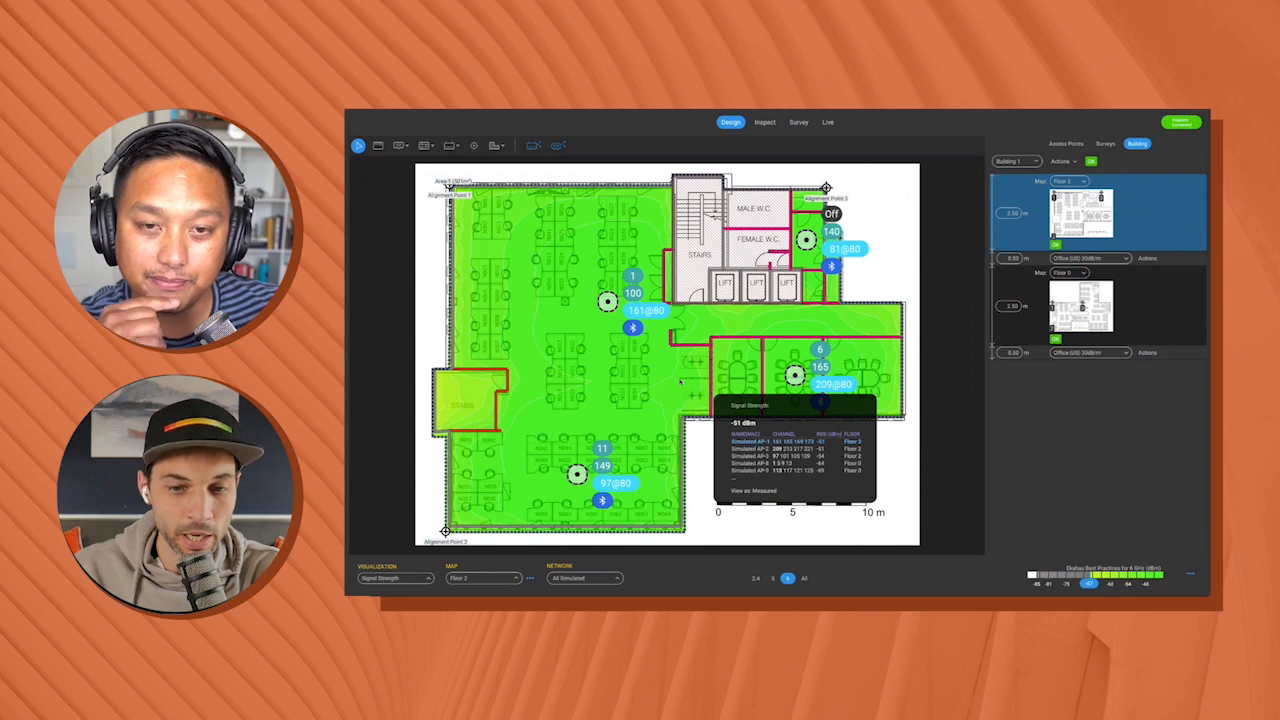
# Return to the Floor 0 map and examine its 6 GHz Signal Strength across the open office and north wing
pyautogui.click(416, 582)
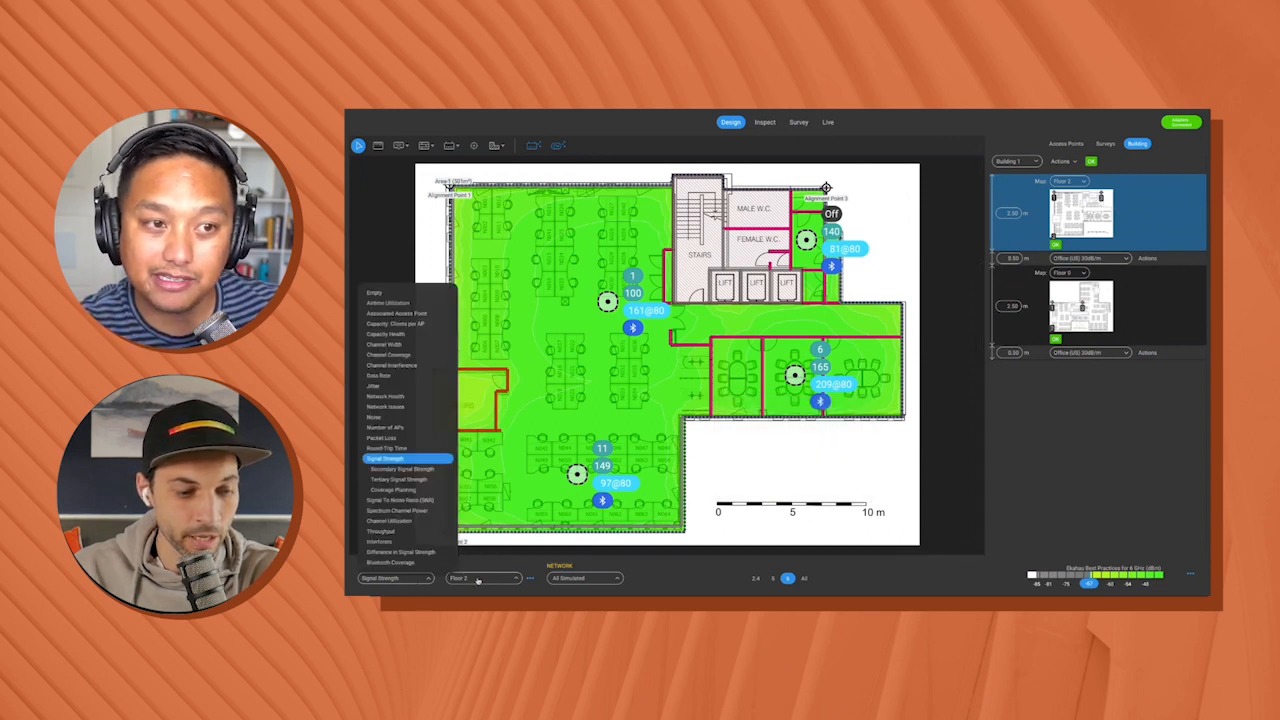
pyautogui.click(479, 581)
pyautogui.click(471, 550)
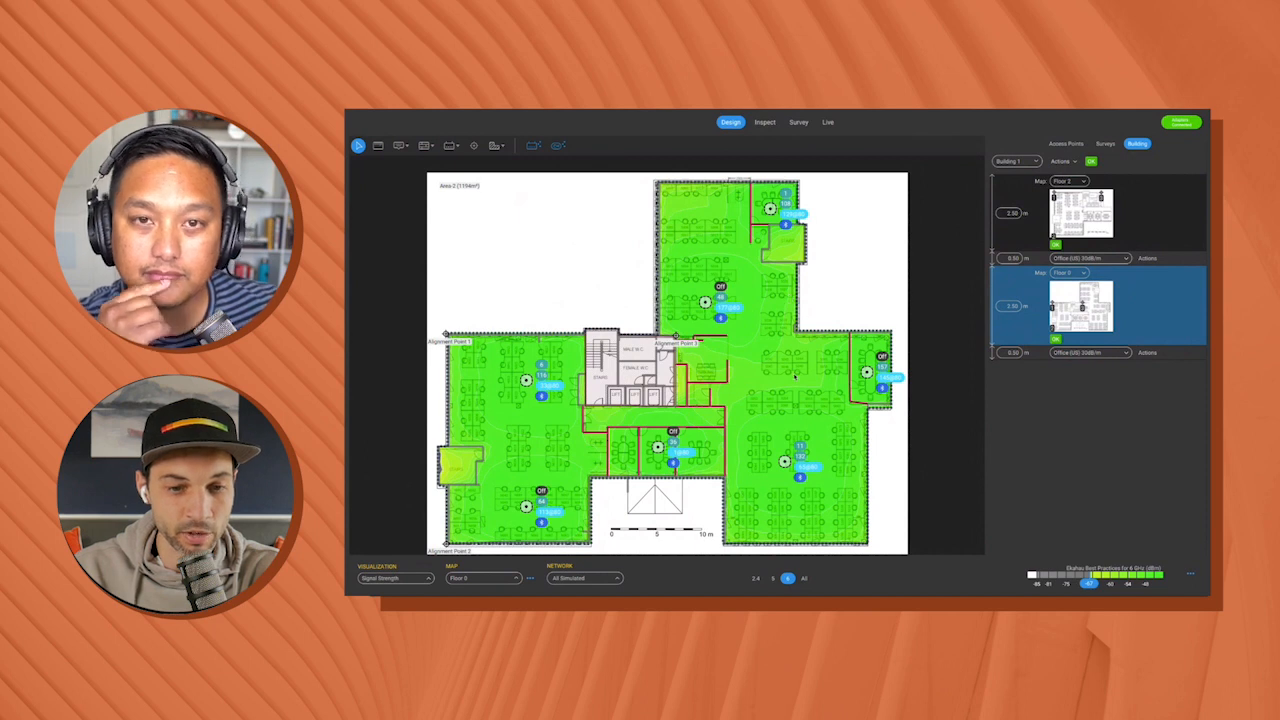
pyautogui.moveTo(797, 377)
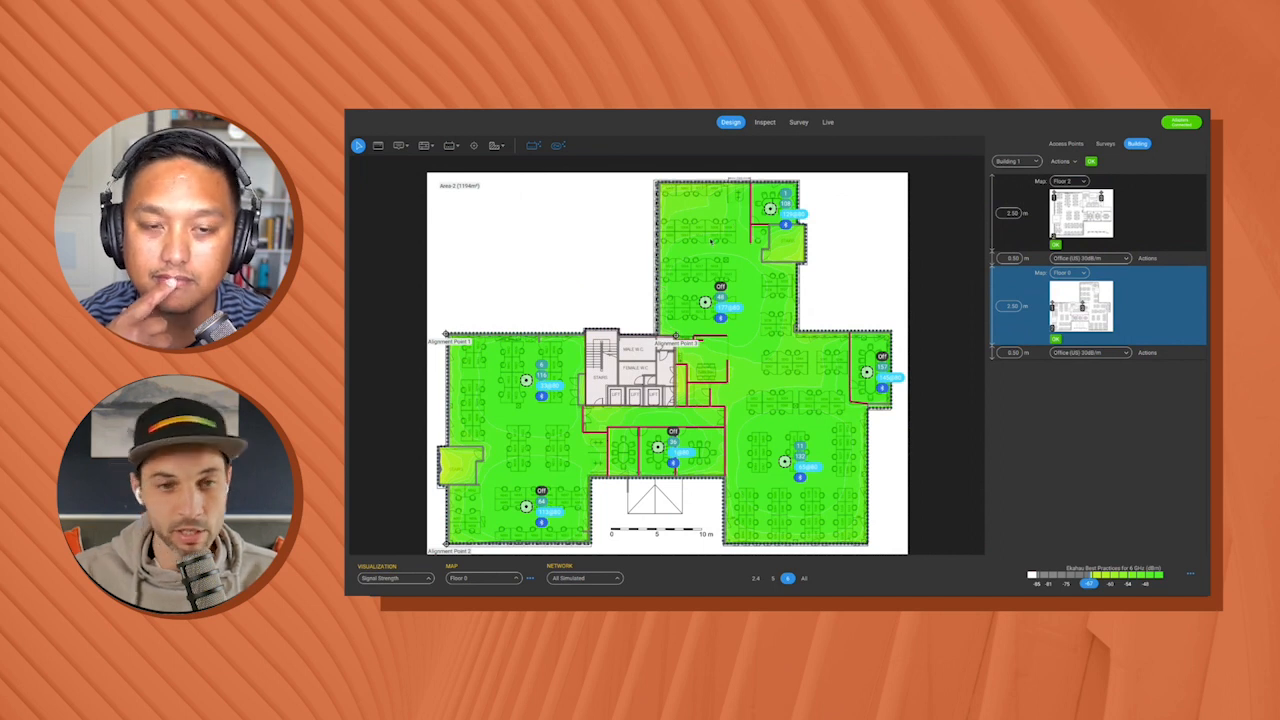
pyautogui.moveTo(712, 242)
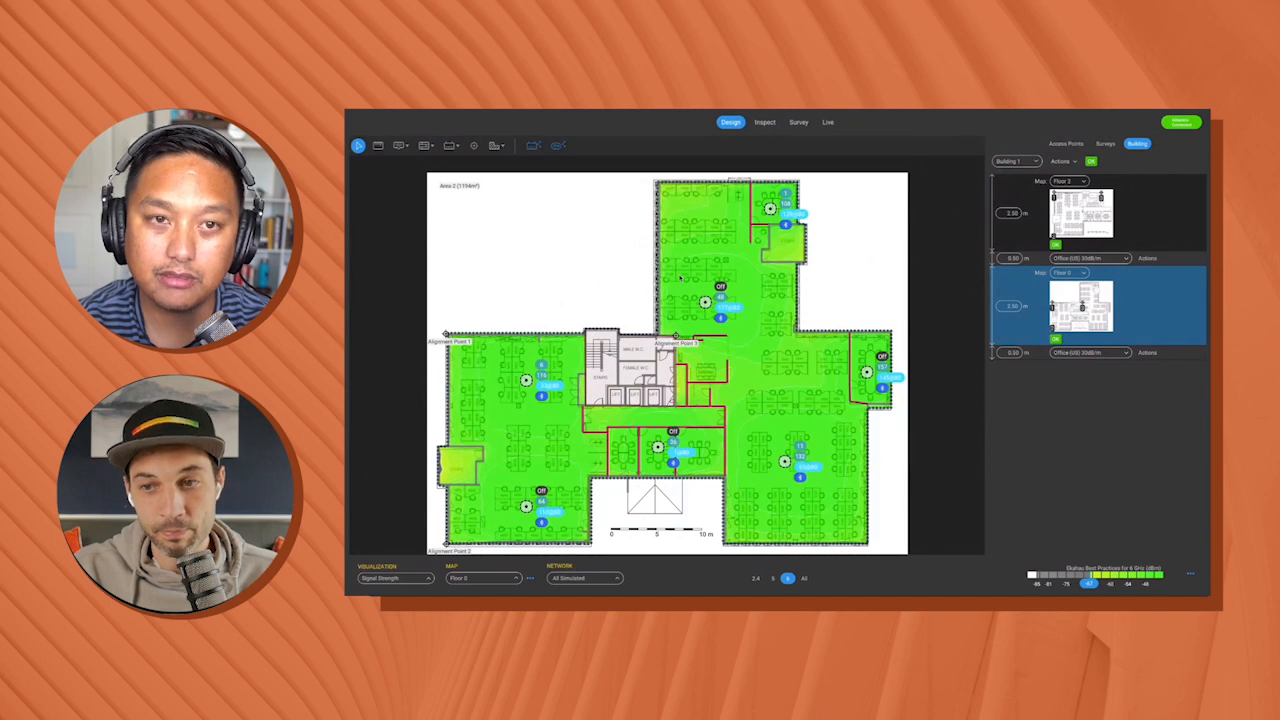
# Use the access point quick selection to select every measured access point broadcasting the Office146 SSID
pyautogui.click(1062, 144)
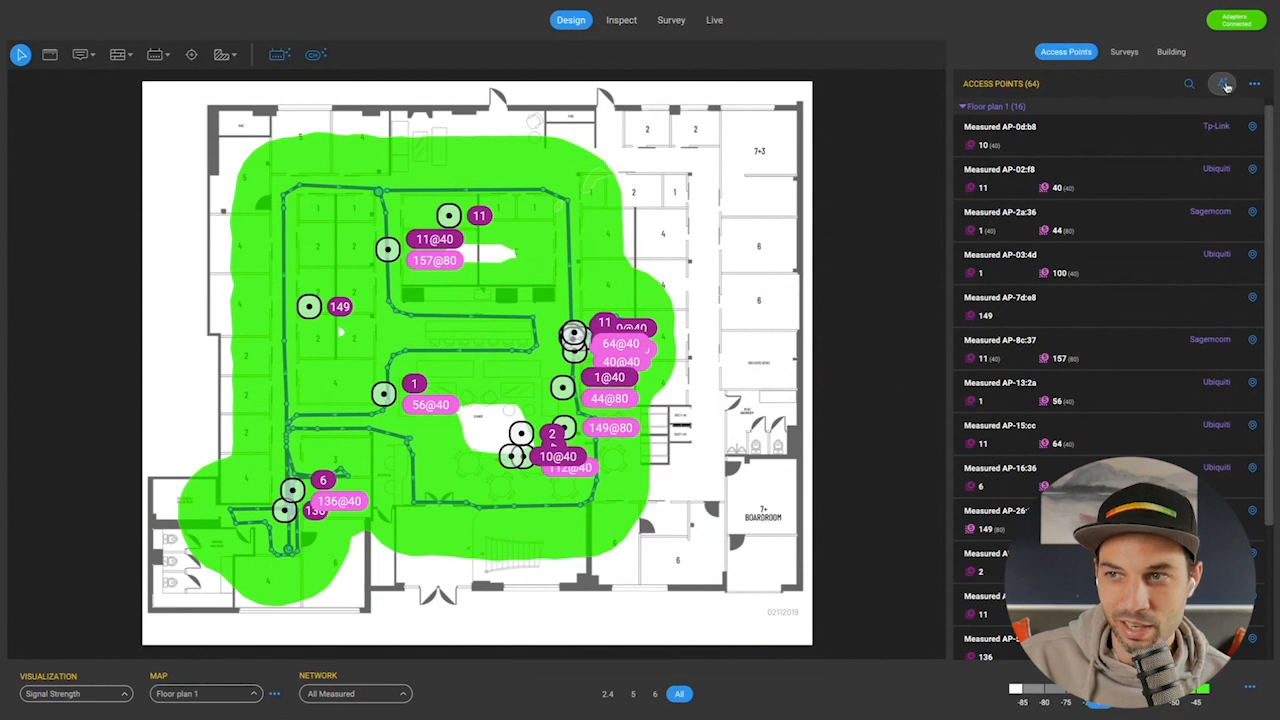
pyautogui.click(1225, 84)
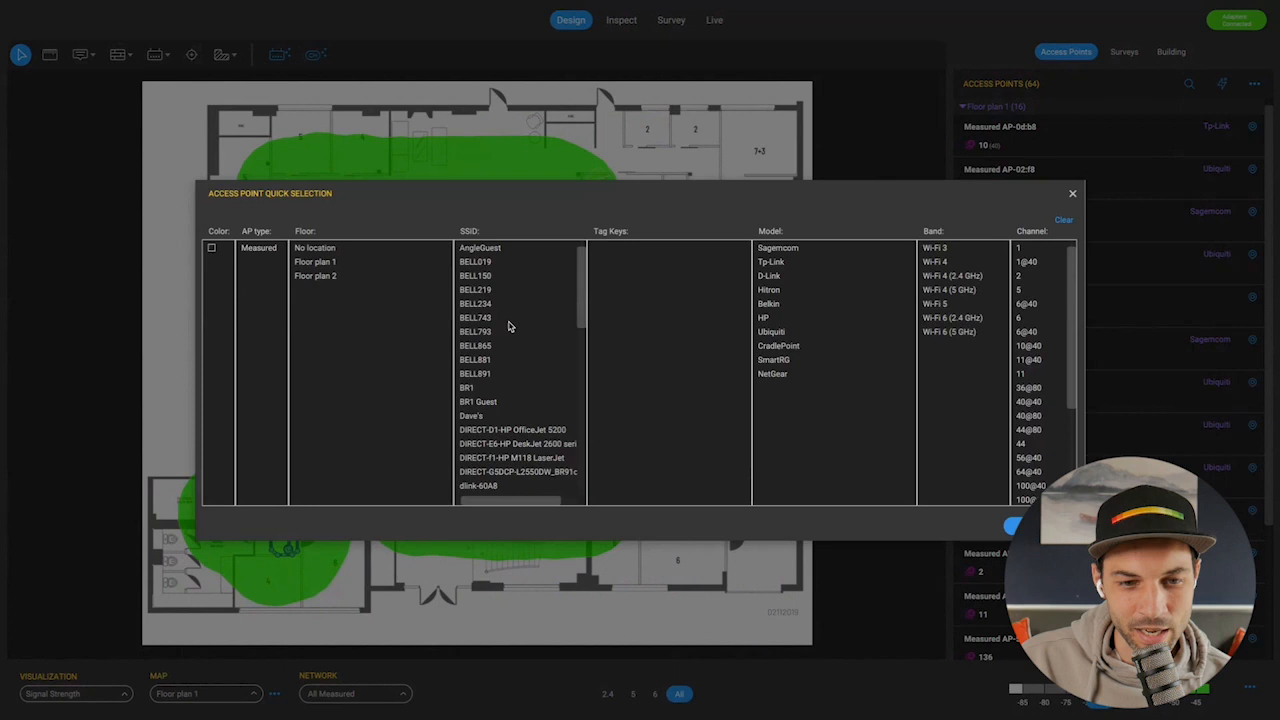
pyautogui.scroll(-5, 496, 336)
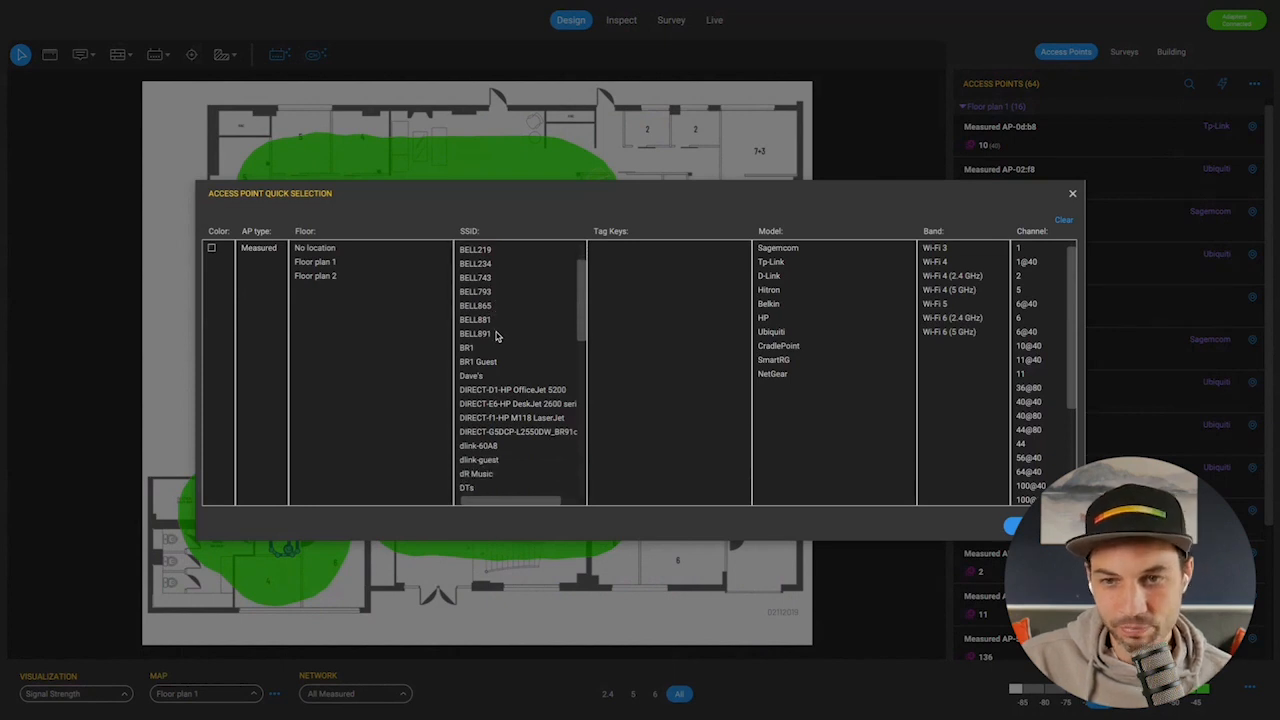
pyautogui.scroll(-3, 496, 336)
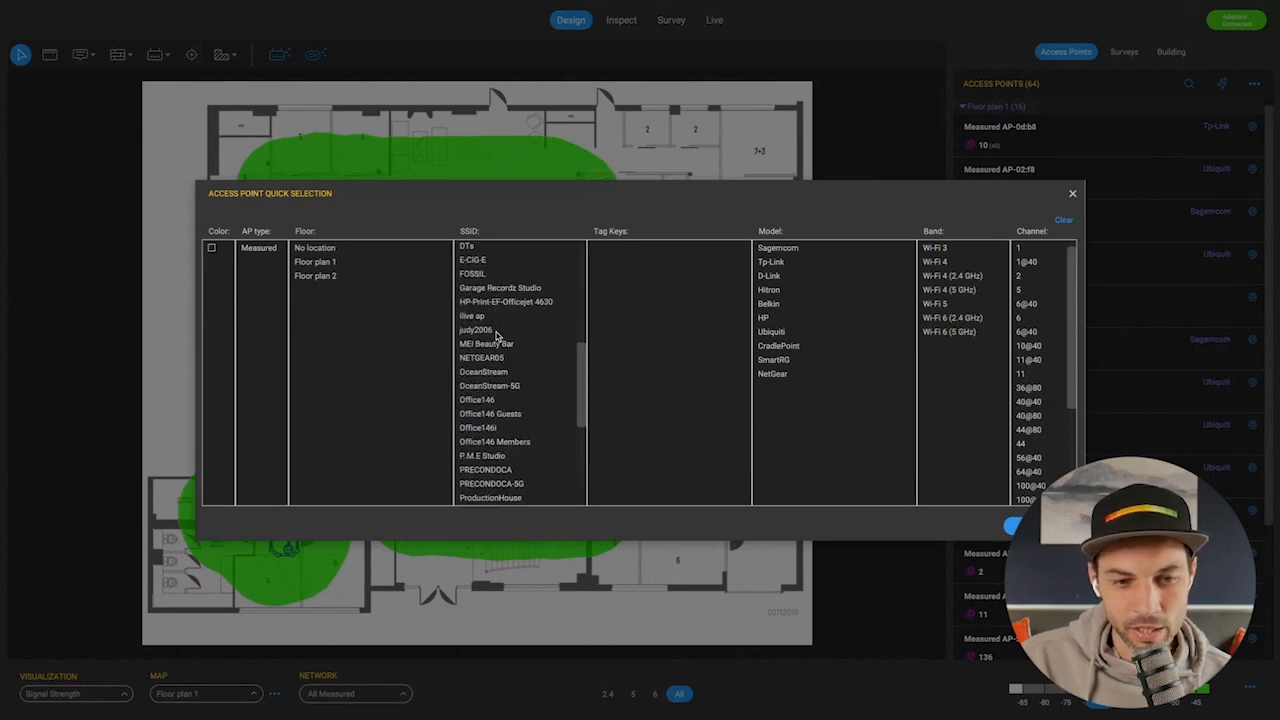
pyautogui.scroll(2, 496, 338)
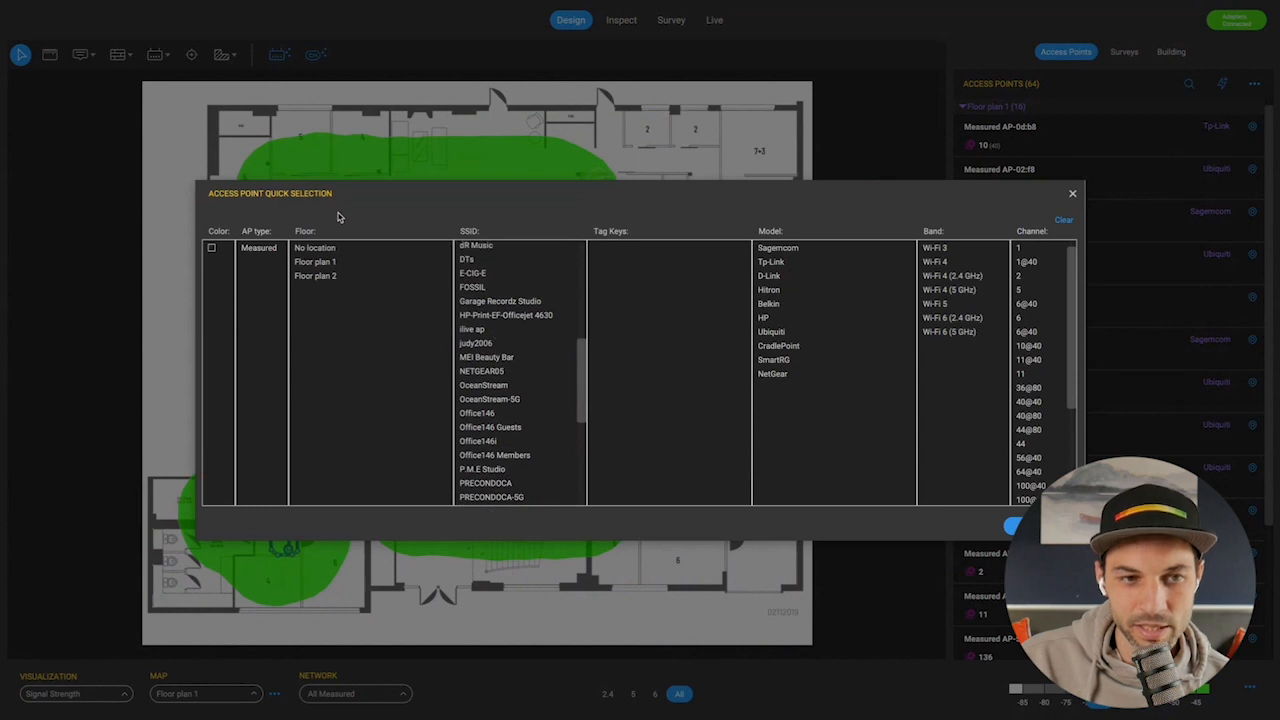
pyautogui.scroll(-1, 553, 436)
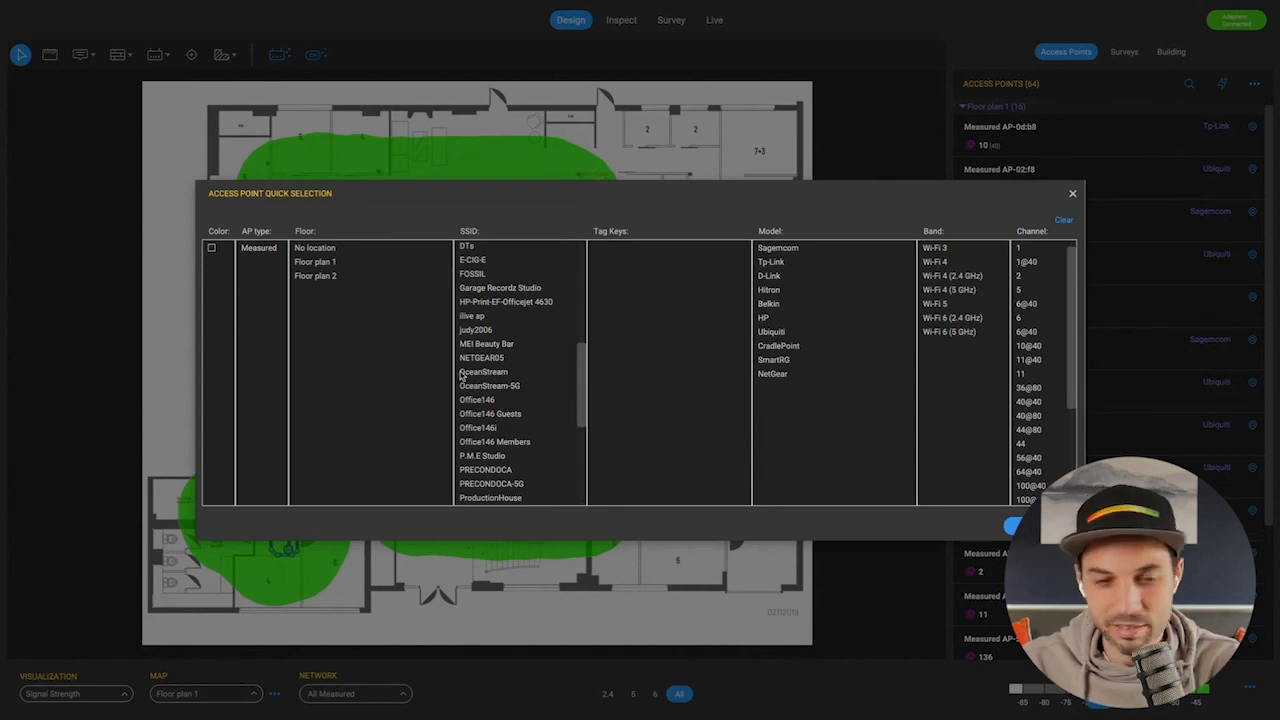
pyautogui.scroll(-3, 496, 370)
pyautogui.click(491, 361)
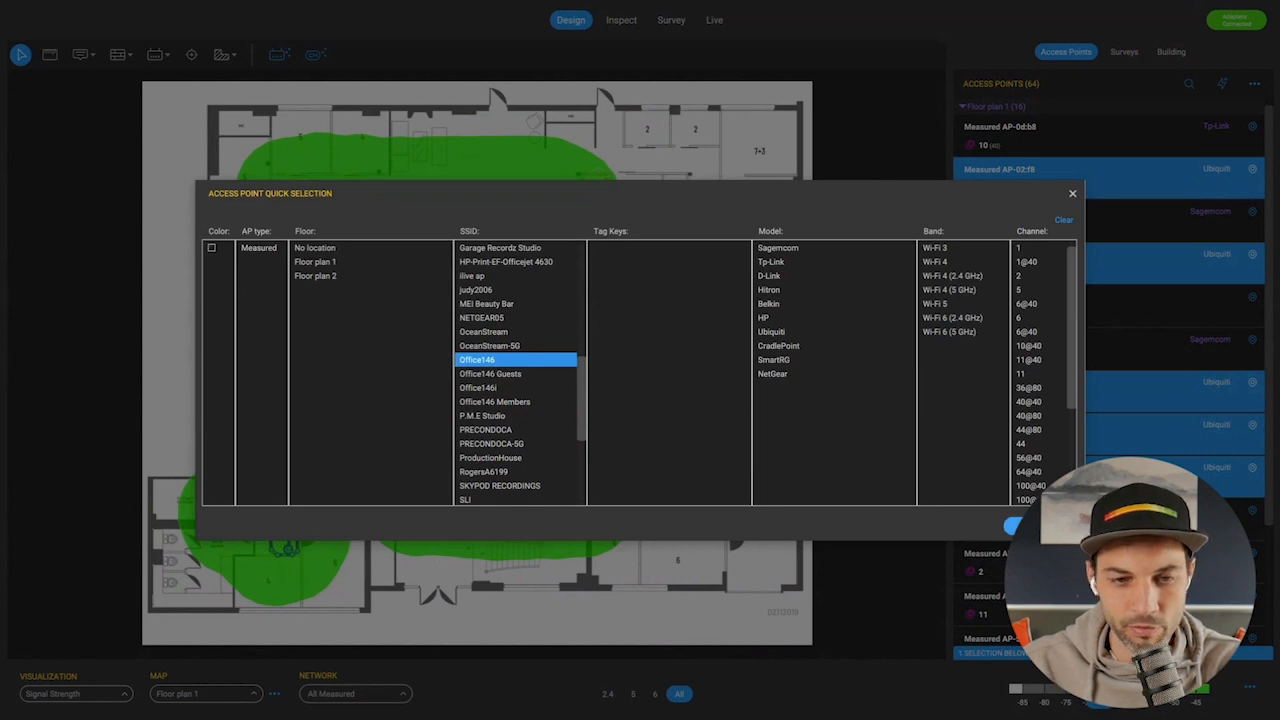
pyautogui.click(1014, 525)
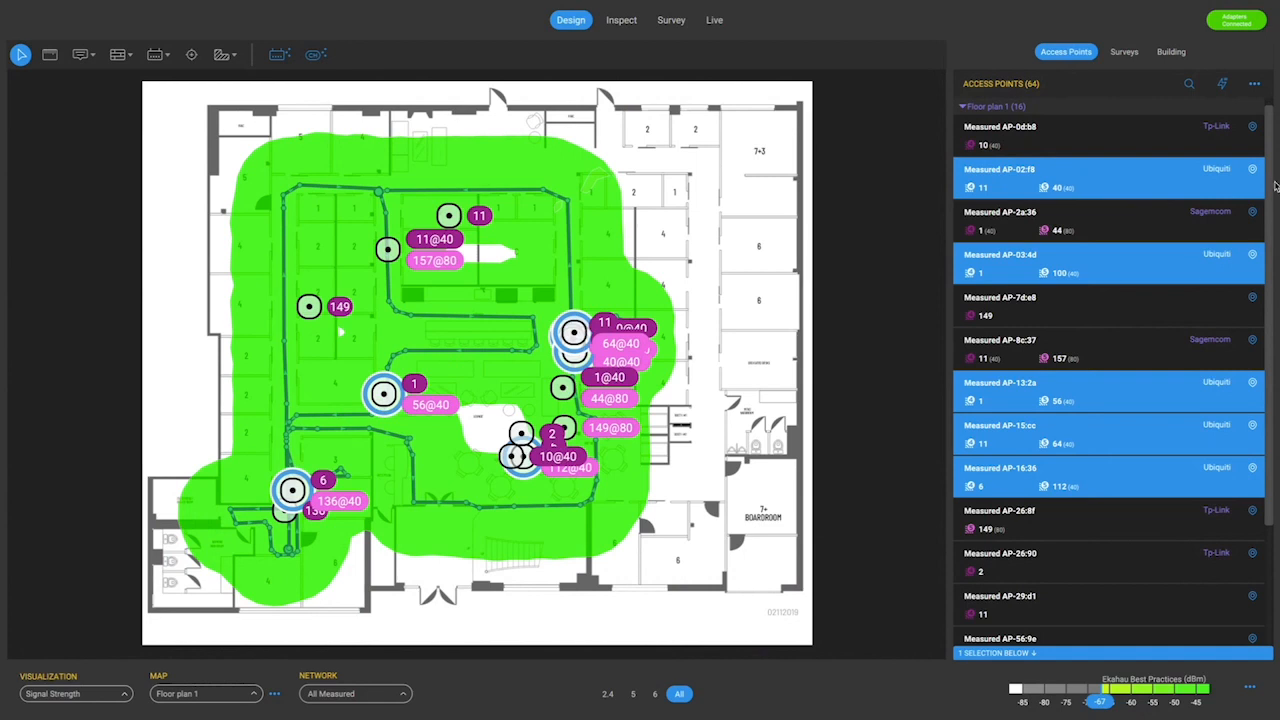
# Tag all the selected measured access points with "my: true" in one multiple edit
pyautogui.click(1255, 87)
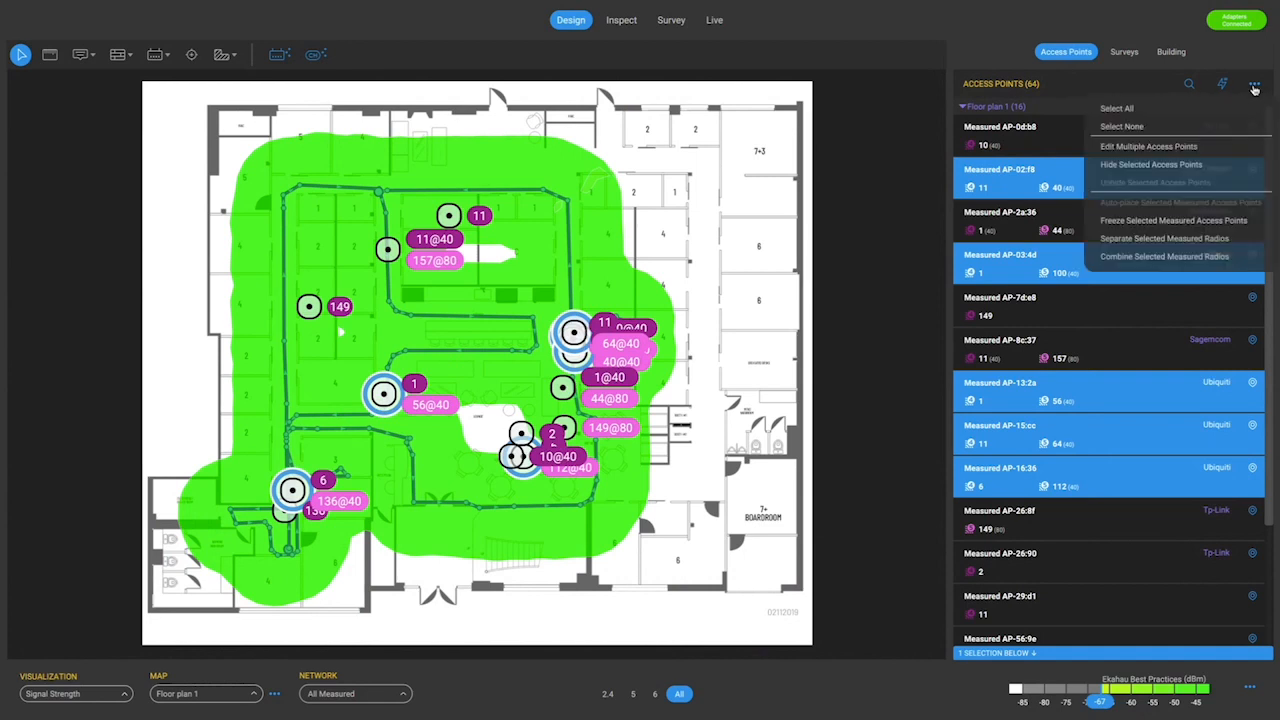
pyautogui.click(1157, 147)
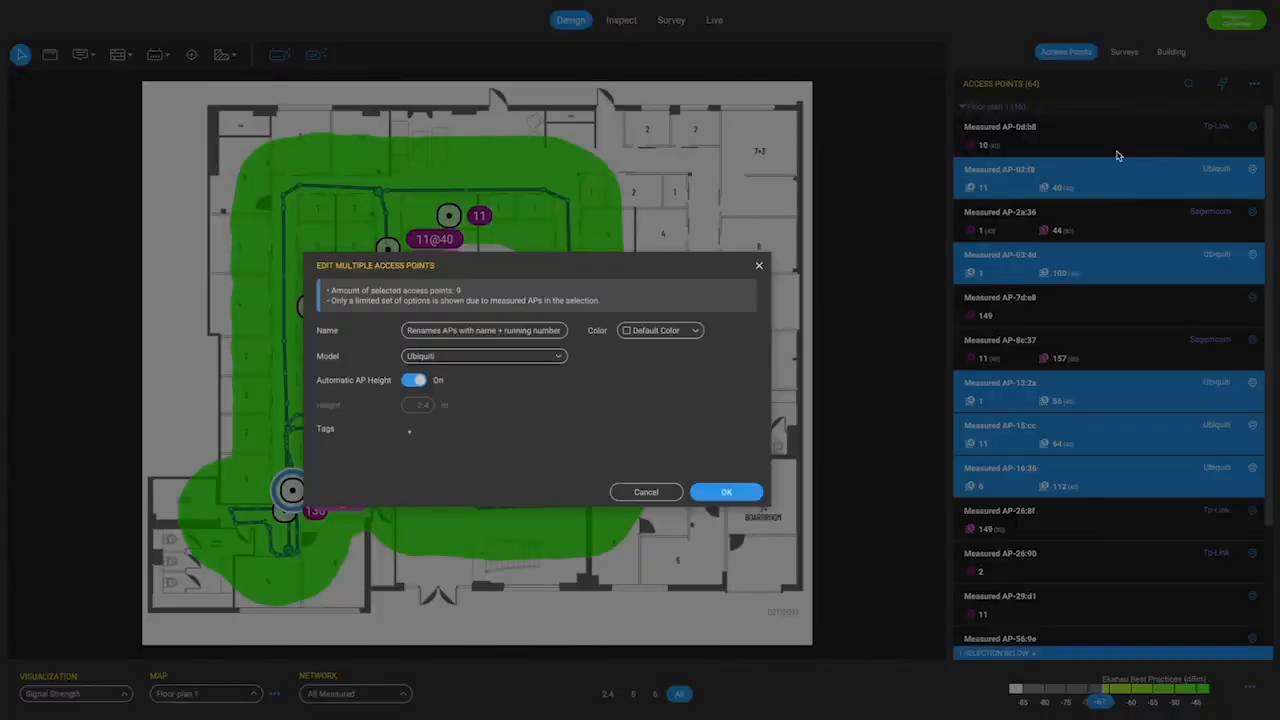
pyautogui.click(689, 337)
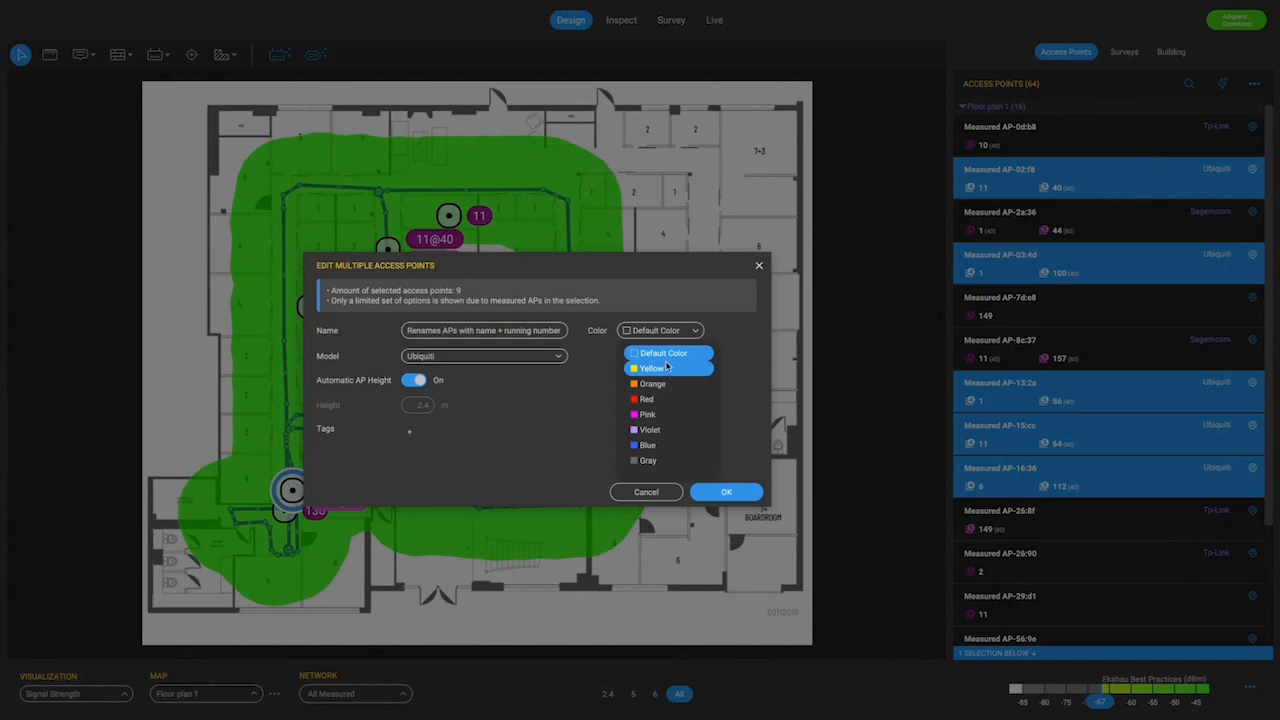
pyautogui.click(409, 436)
pyautogui.click(409, 436)
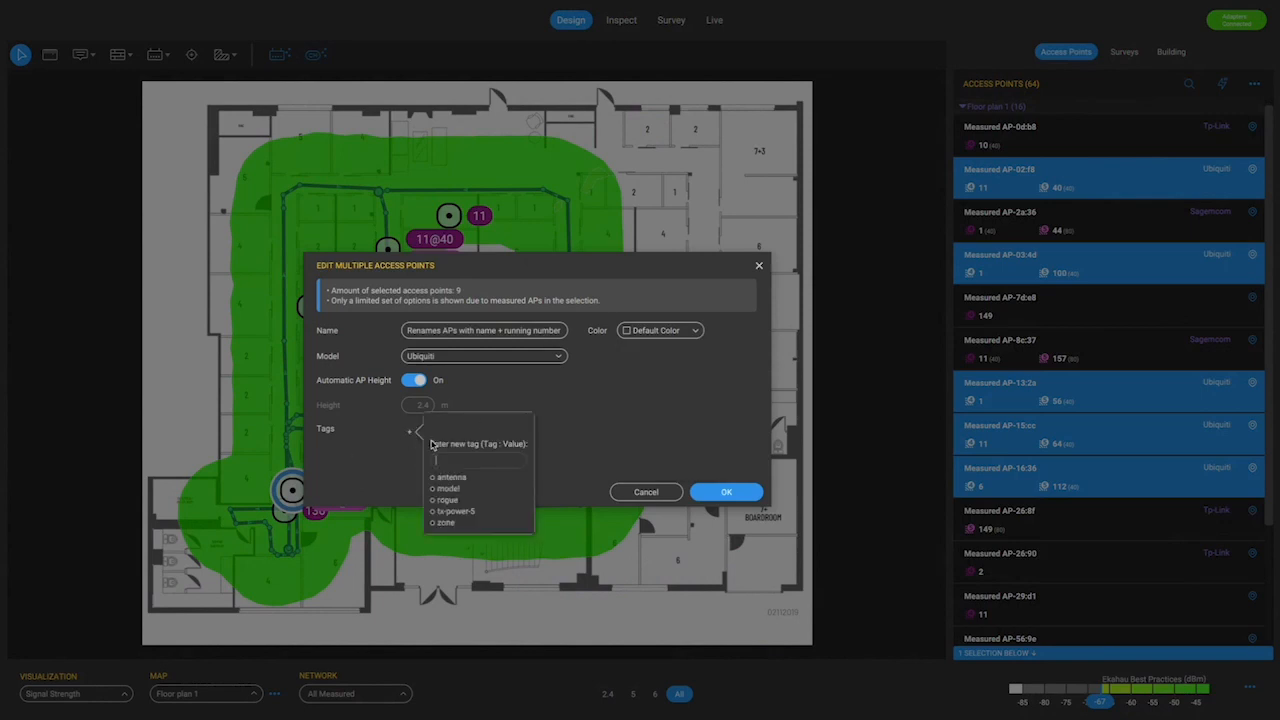
pyautogui.write('my: true')
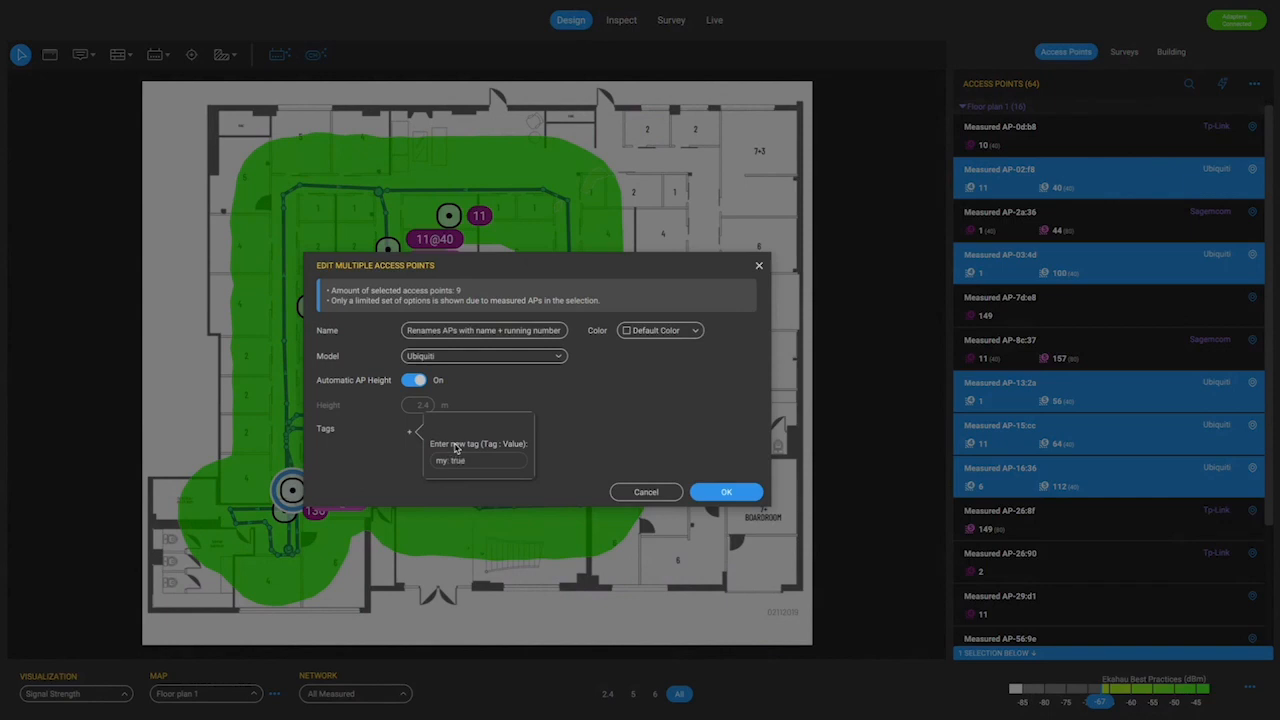
pyautogui.click(727, 494)
pyautogui.click(727, 493)
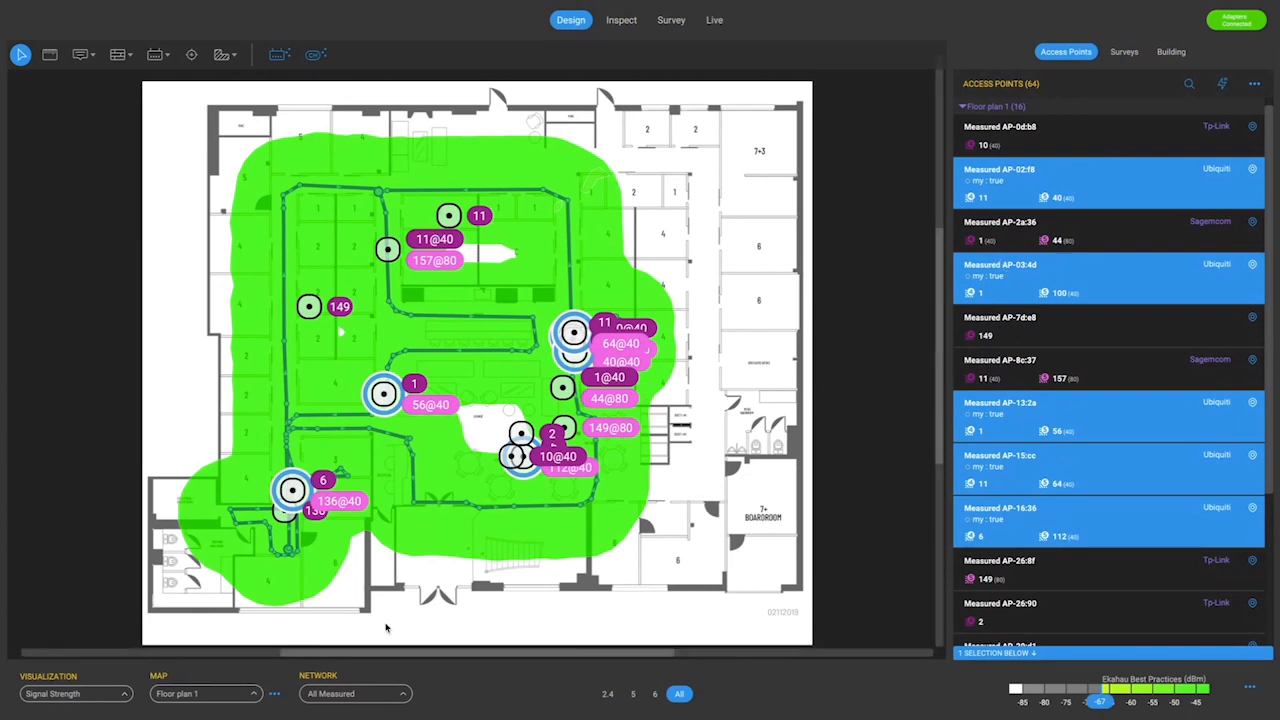
# Look through the measured networks and filter the project to the Office146 Guests network
pyautogui.click(394, 701)
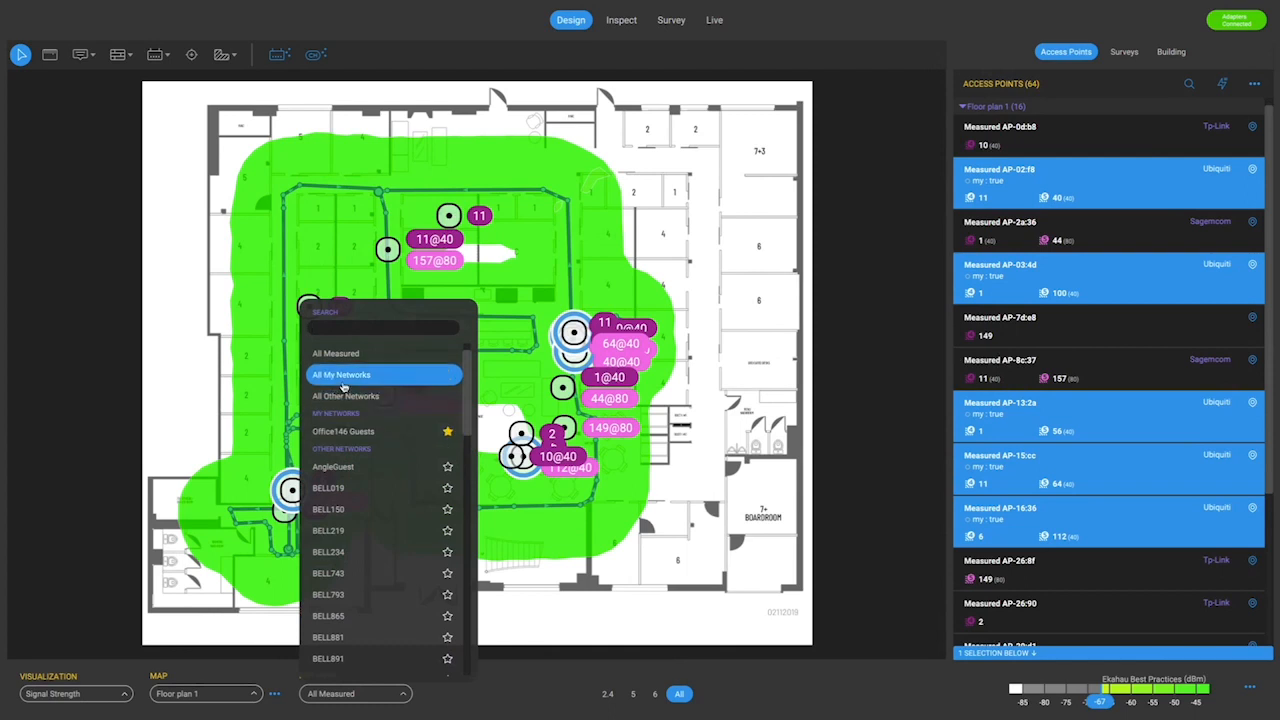
pyautogui.scroll(-10, 366, 493)
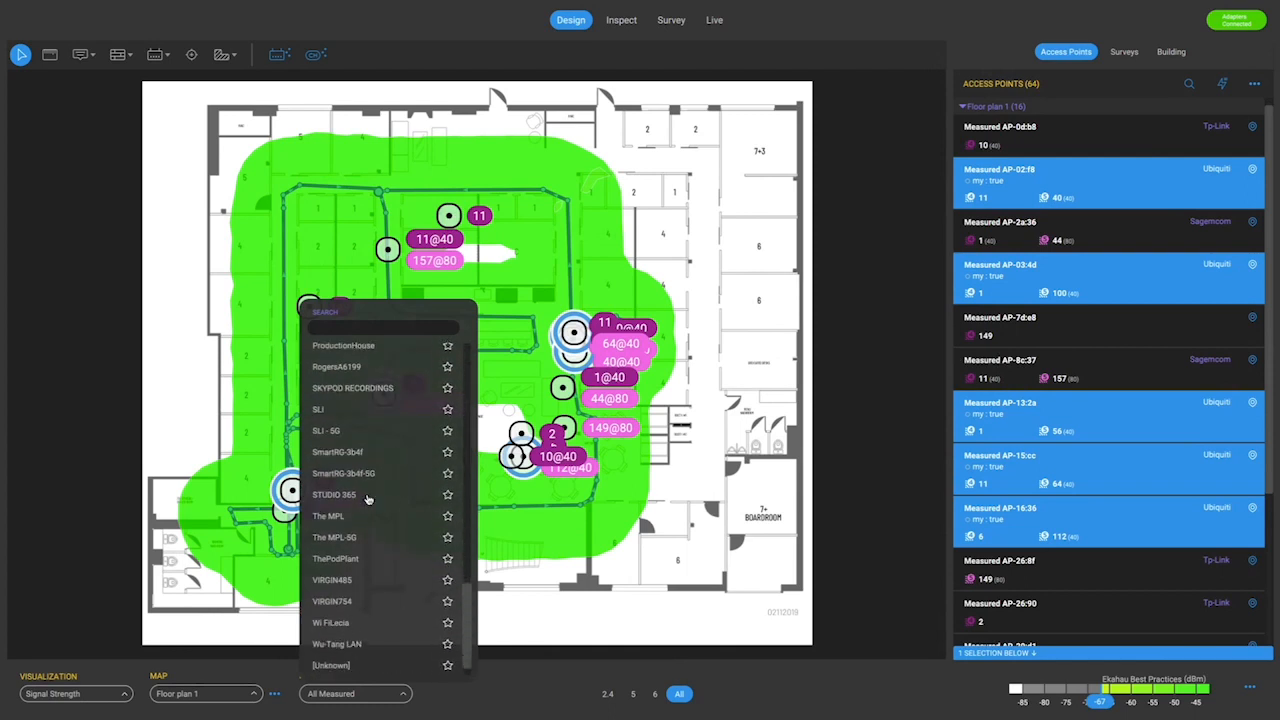
pyautogui.scroll(10, 366, 490)
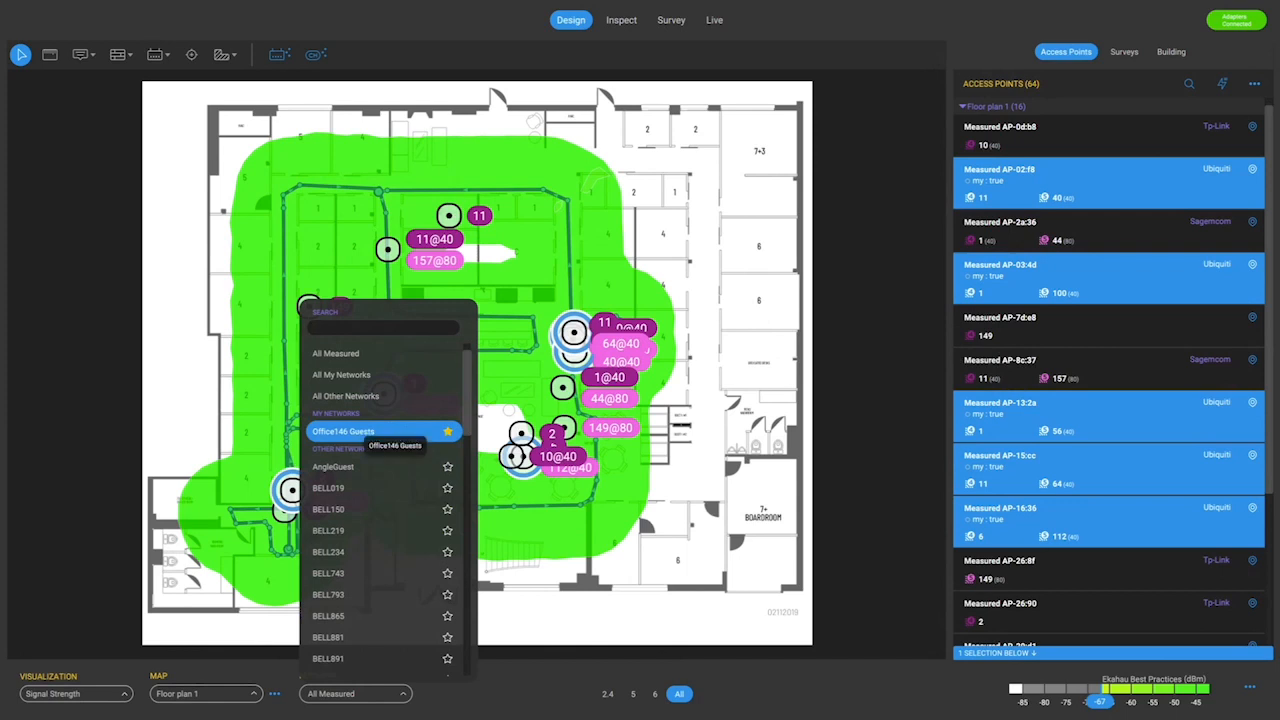
pyautogui.click(358, 434)
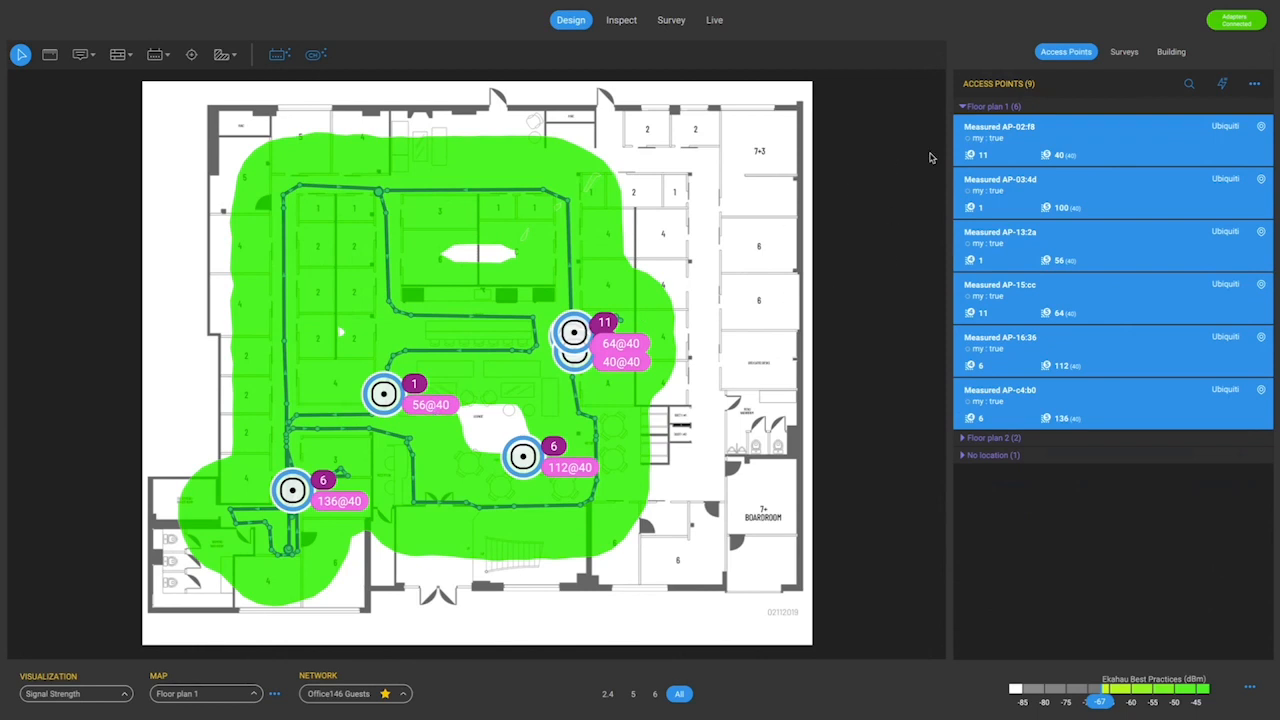
# Set the colour of all the selected Office146 access points to Red in one multiple edit
pyautogui.click(1254, 84)
pyautogui.click(1200, 146)
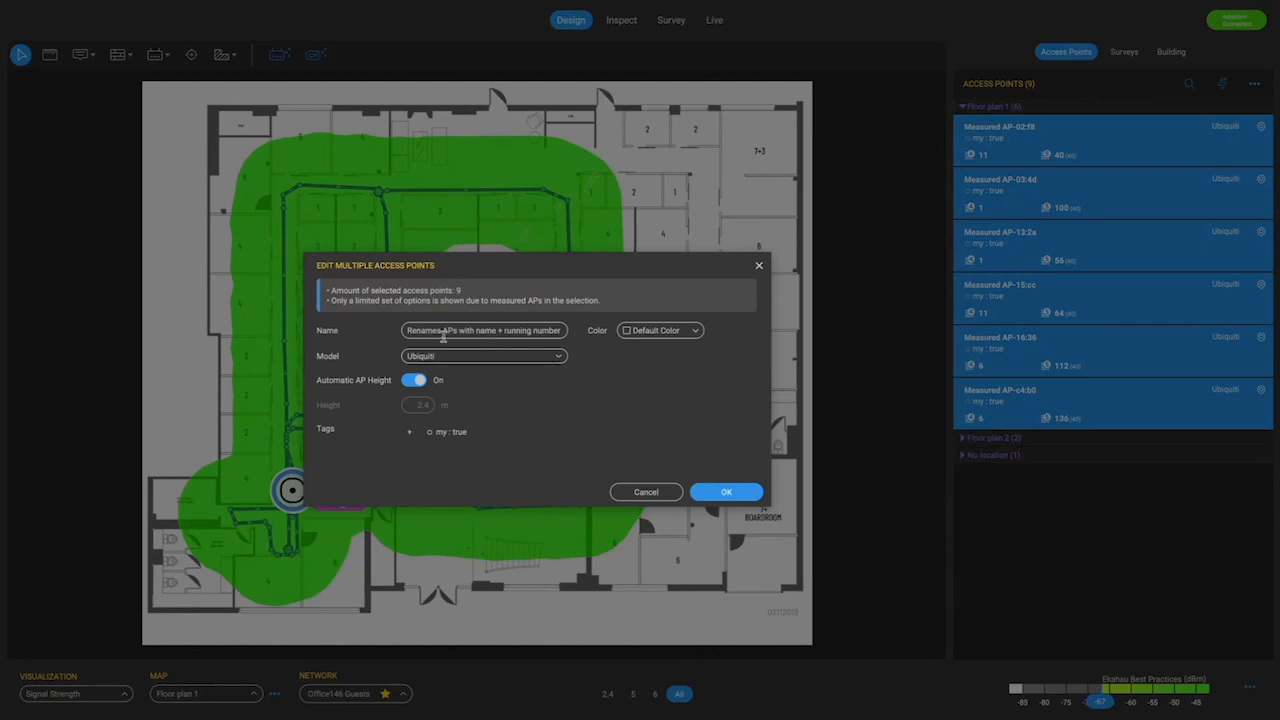
pyautogui.click(648, 336)
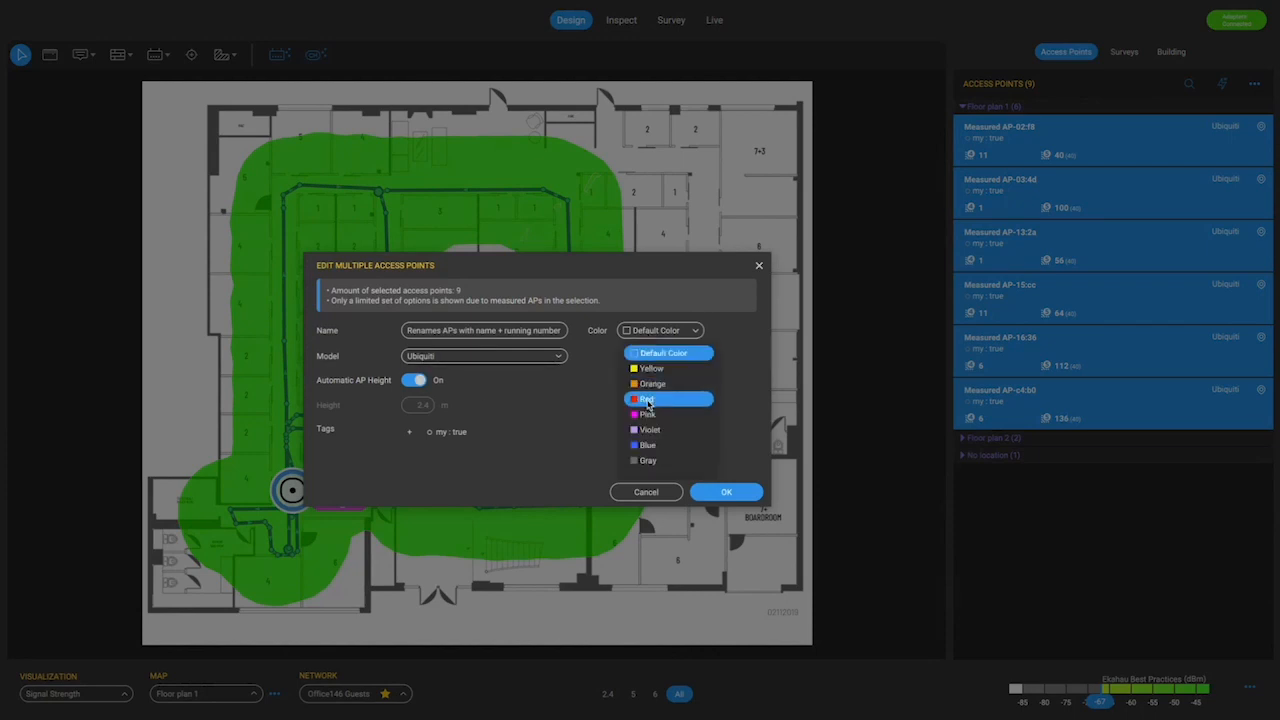
pyautogui.click(648, 401)
pyautogui.click(720, 490)
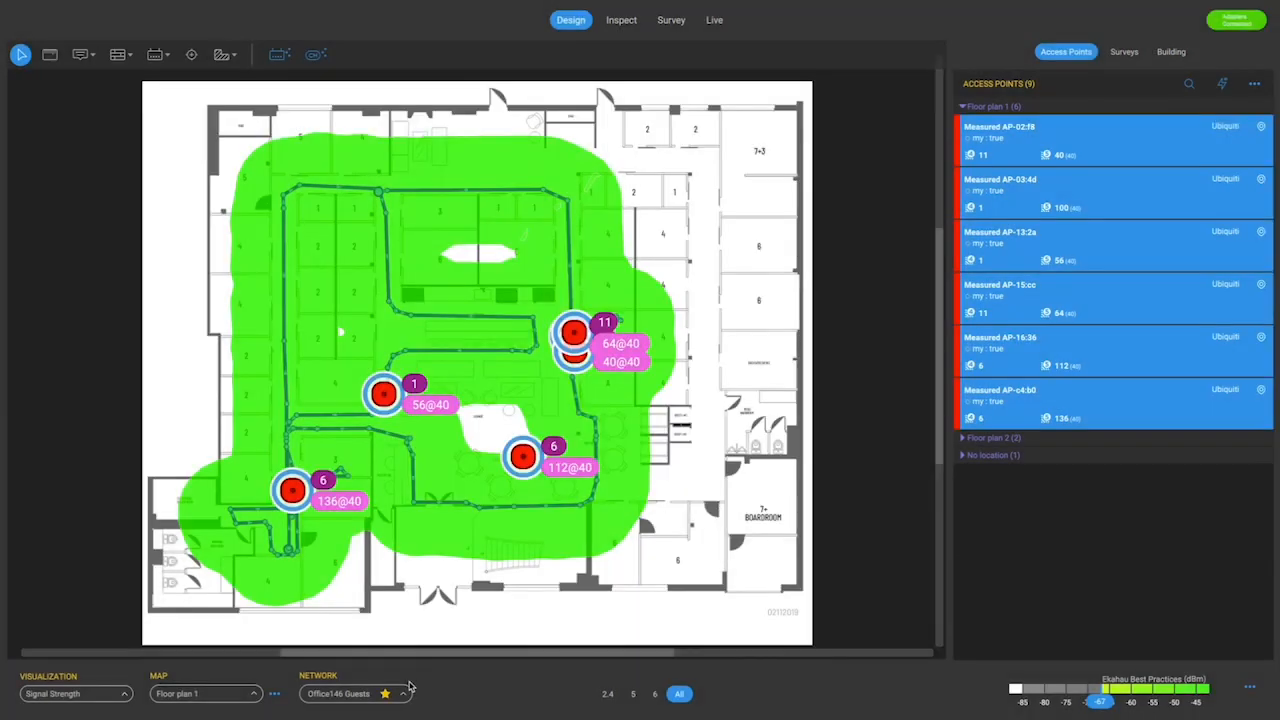
# Filter the network view to the Red marked access points and clear the access point selection
pyautogui.click(405, 692)
pyautogui.click(372, 450)
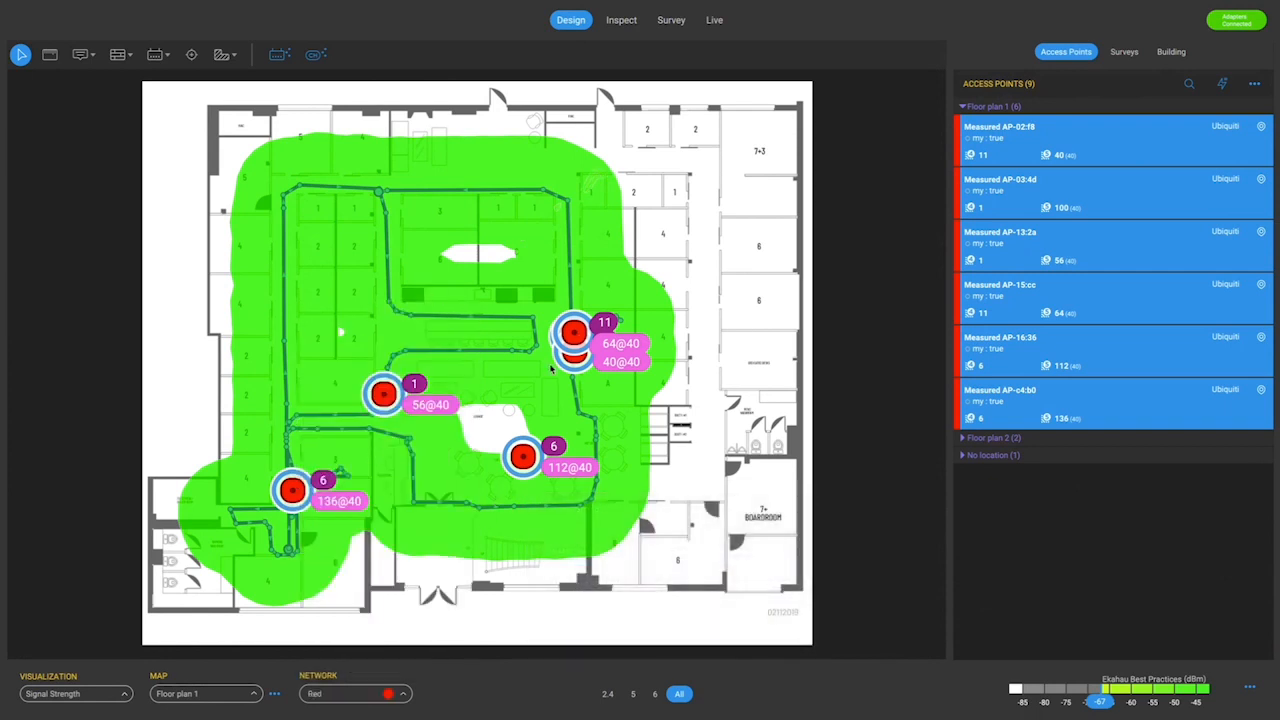
pyautogui.click(1260, 128)
pyautogui.click(363, 694)
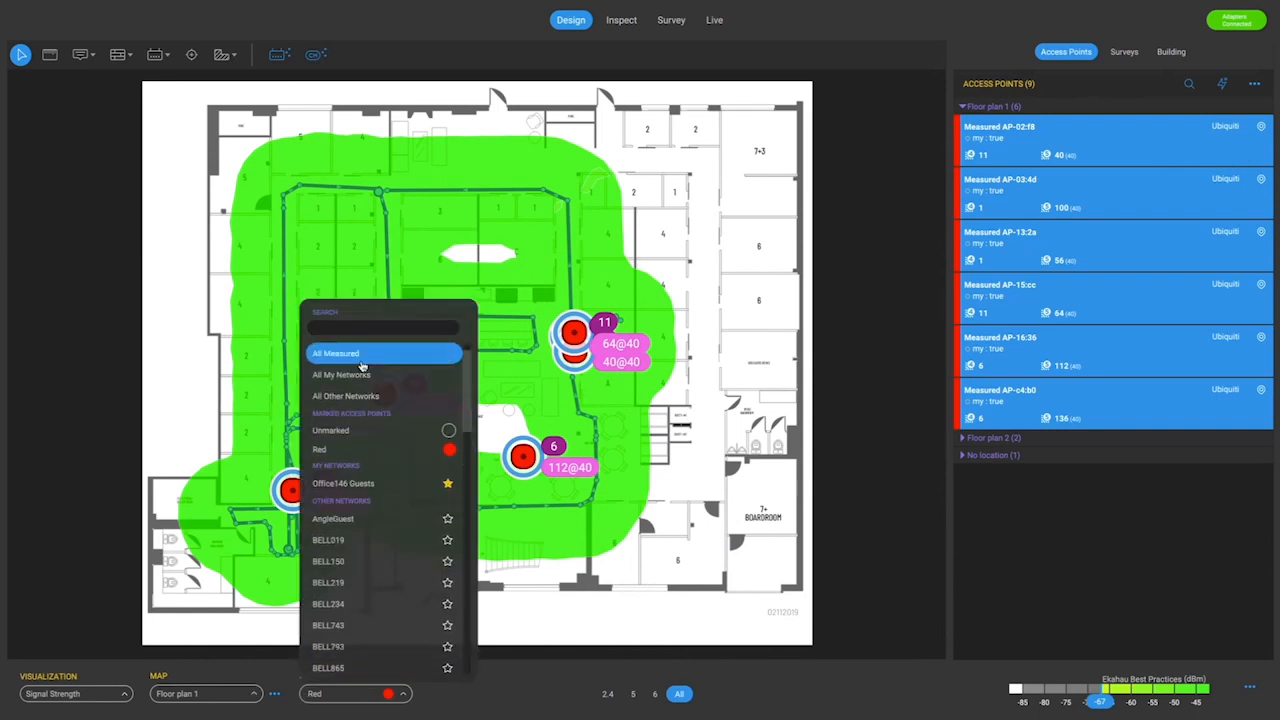
pyautogui.click(696, 424)
pyautogui.press('Escape')
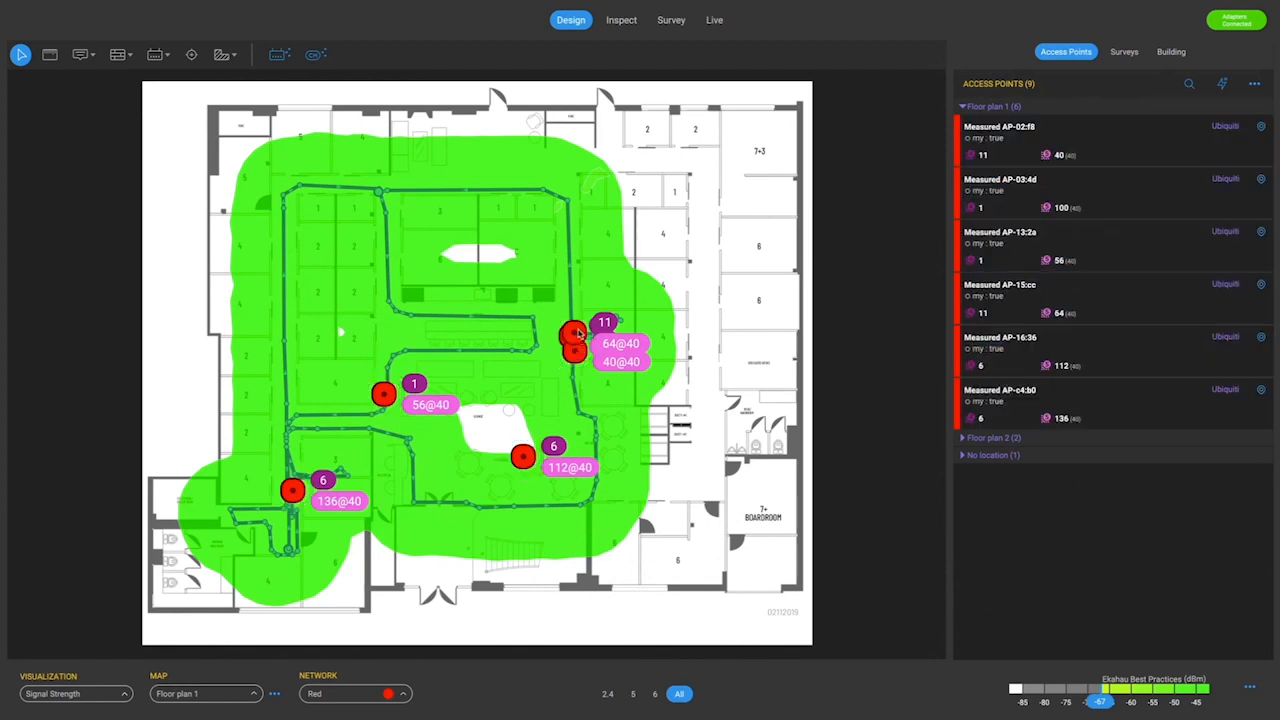
# Move Measured AP-03:4d into the upper east corridor area and Measured AP-02:f8 beside the boardroom
pyautogui.moveTo(577, 345); pyautogui.dragTo(671, 289)
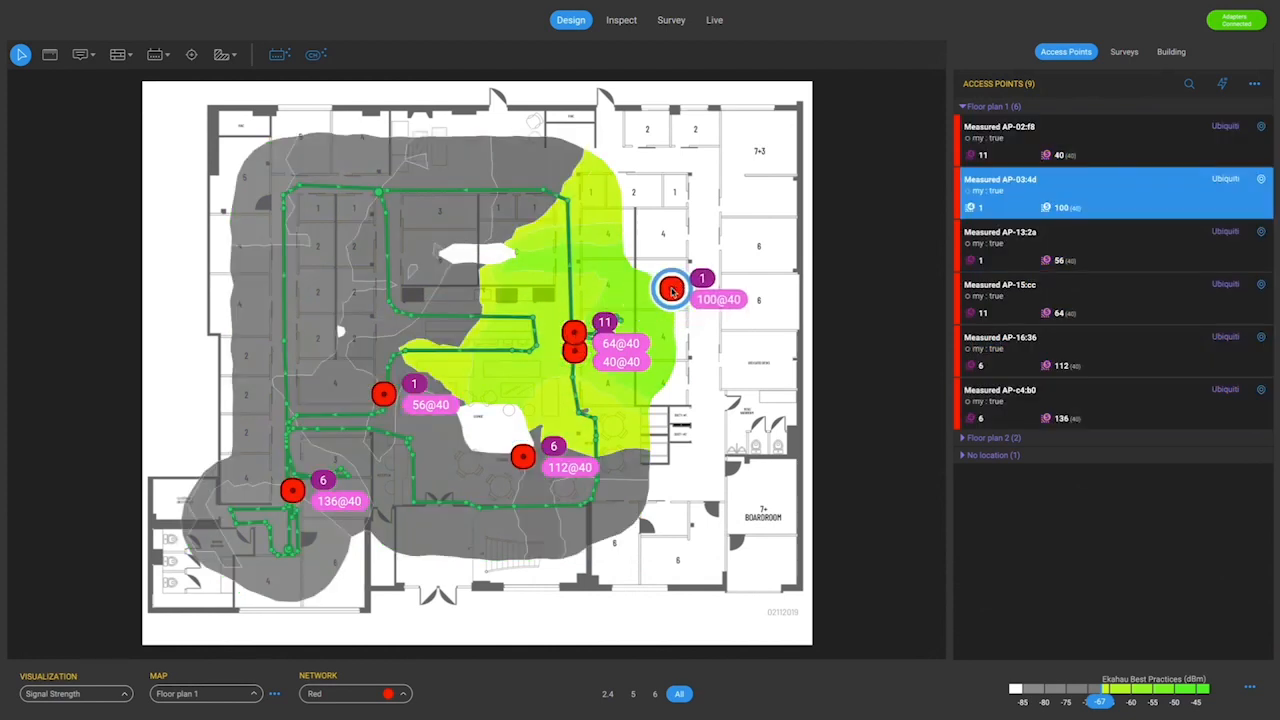
pyautogui.click(573, 333)
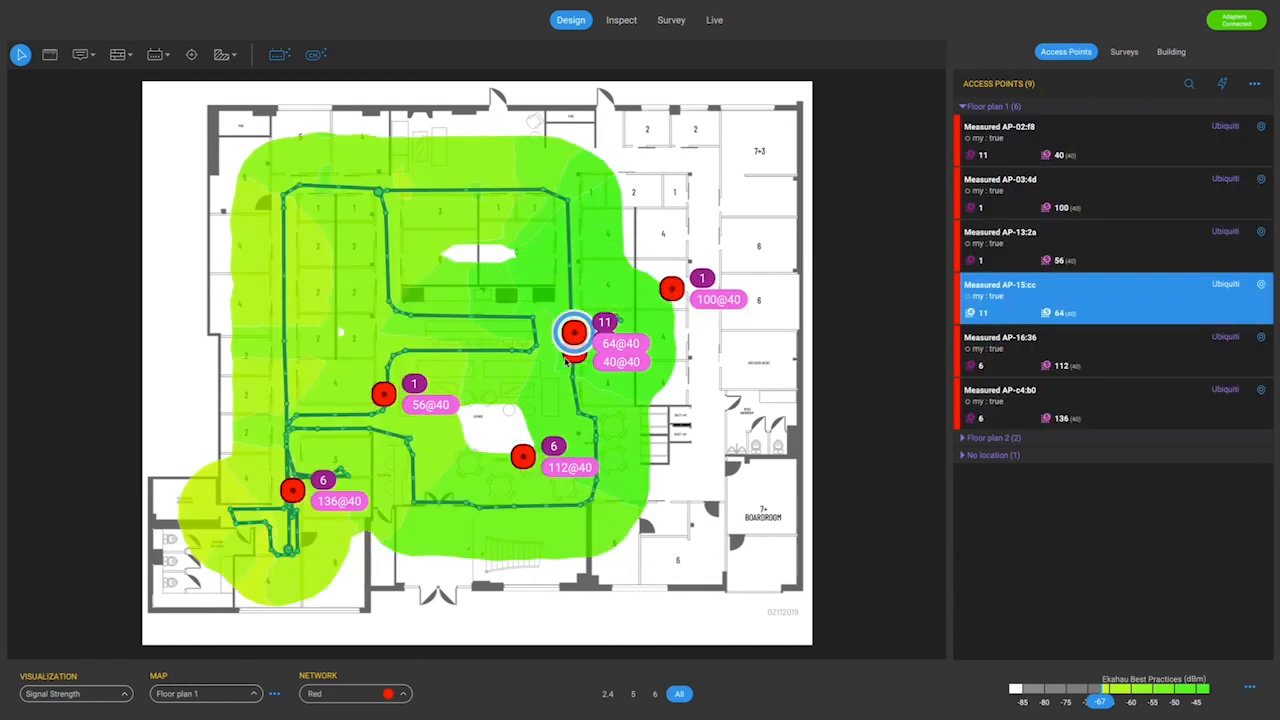
pyautogui.click(574, 352)
pyautogui.moveTo(576, 357); pyautogui.dragTo(697, 468)
pyautogui.moveTo(672, 292); pyautogui.dragTo(735, 172)
pyautogui.click(720, 358)
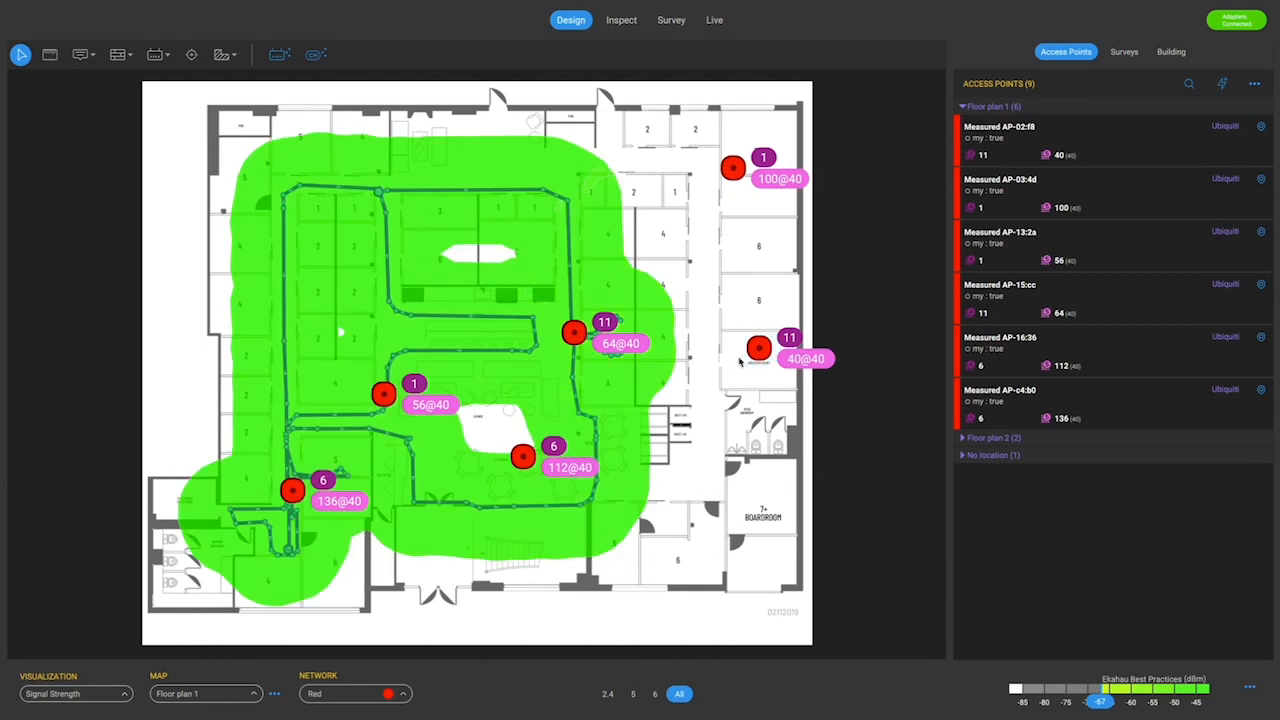
pyautogui.moveTo(757, 350); pyautogui.dragTo(705, 479)
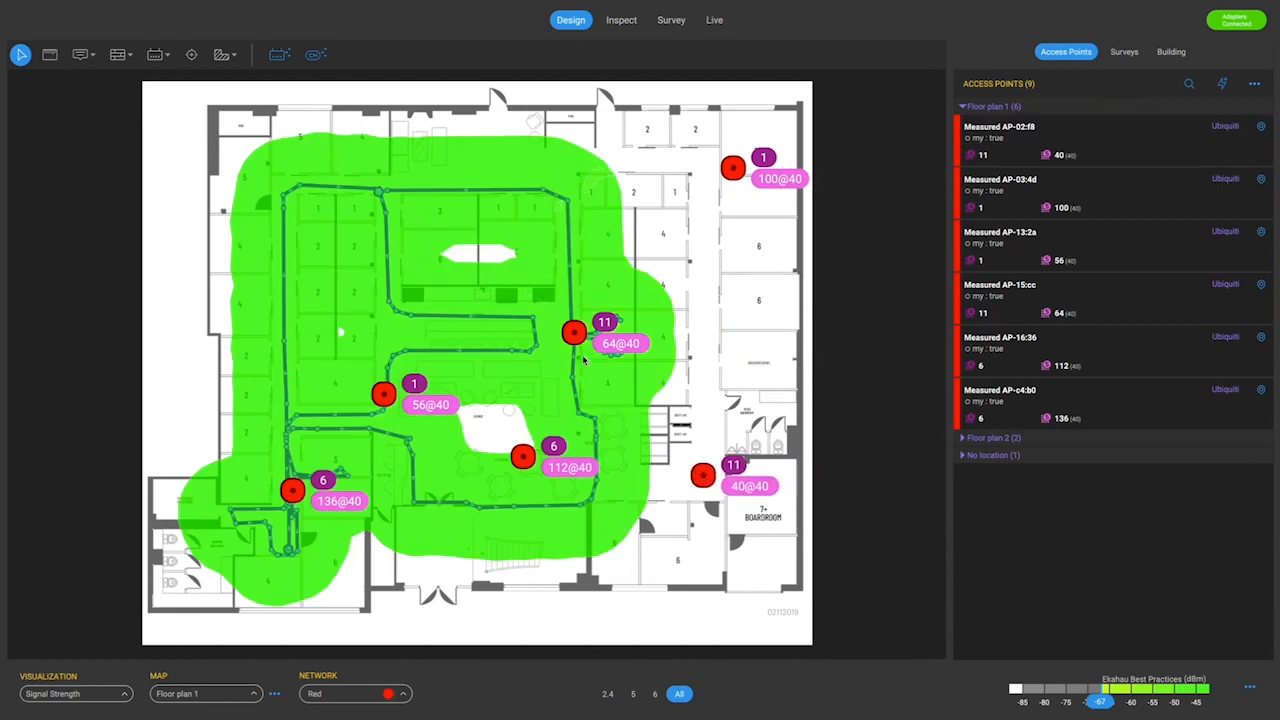
# Move Measured AP-15:cc east, to just beyond the small loop in the survey path, and deselect it
pyautogui.click(576, 335)
pyautogui.moveTo(576, 336); pyautogui.dragTo(664, 336)
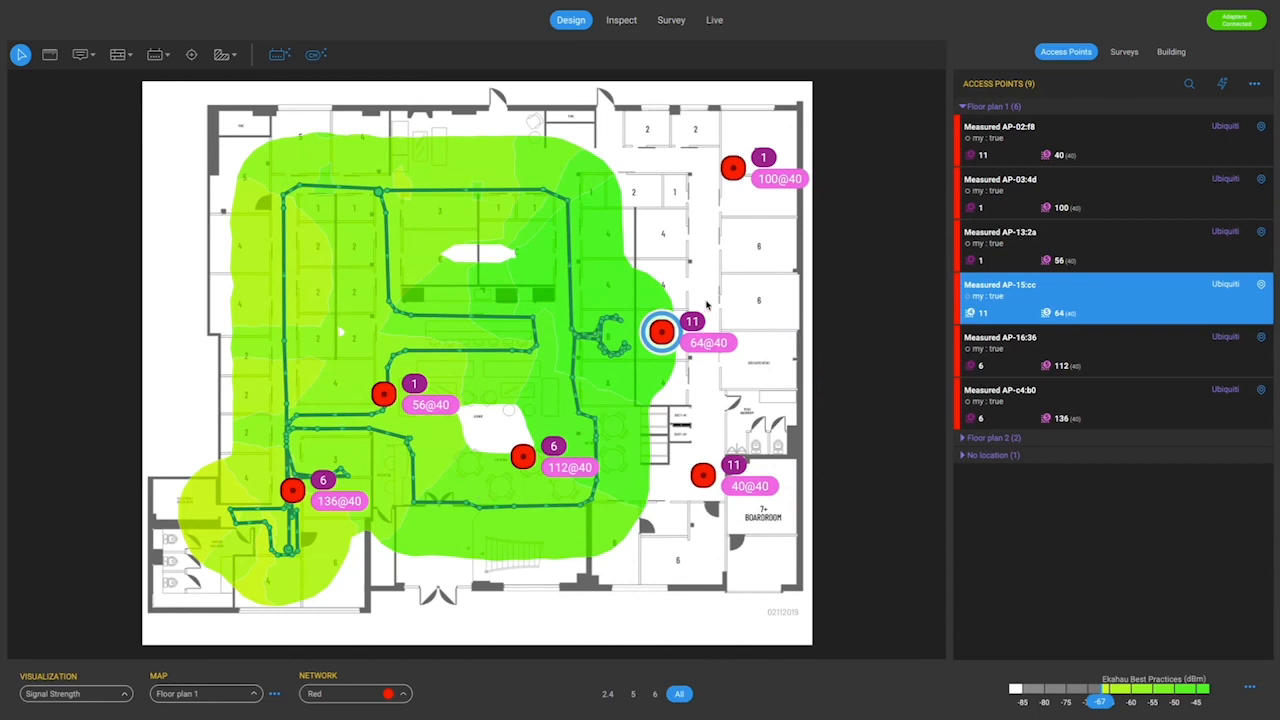
pyautogui.click(716, 260)
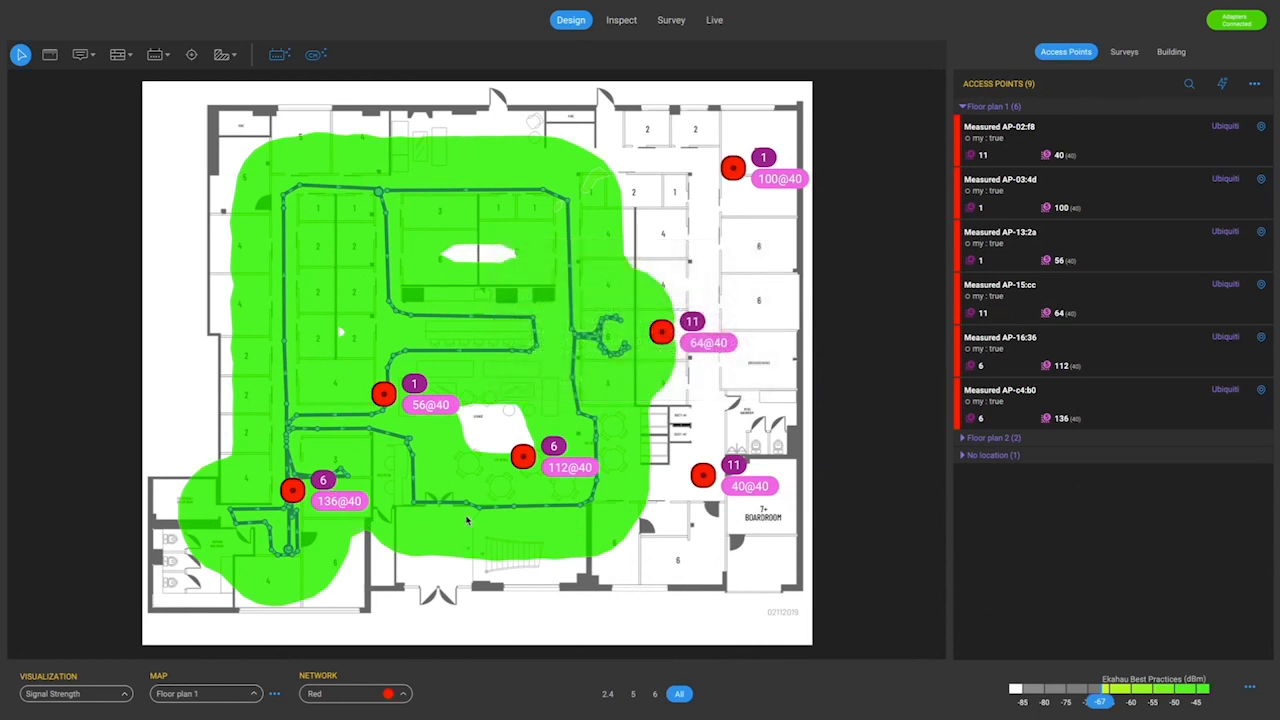
# Examine the individual signal coverage of the channel 56, 136, 112 and 64 access points on Floor plan 1
pyautogui.moveTo(466, 520)
pyautogui.click(383, 394)
pyautogui.click(294, 490)
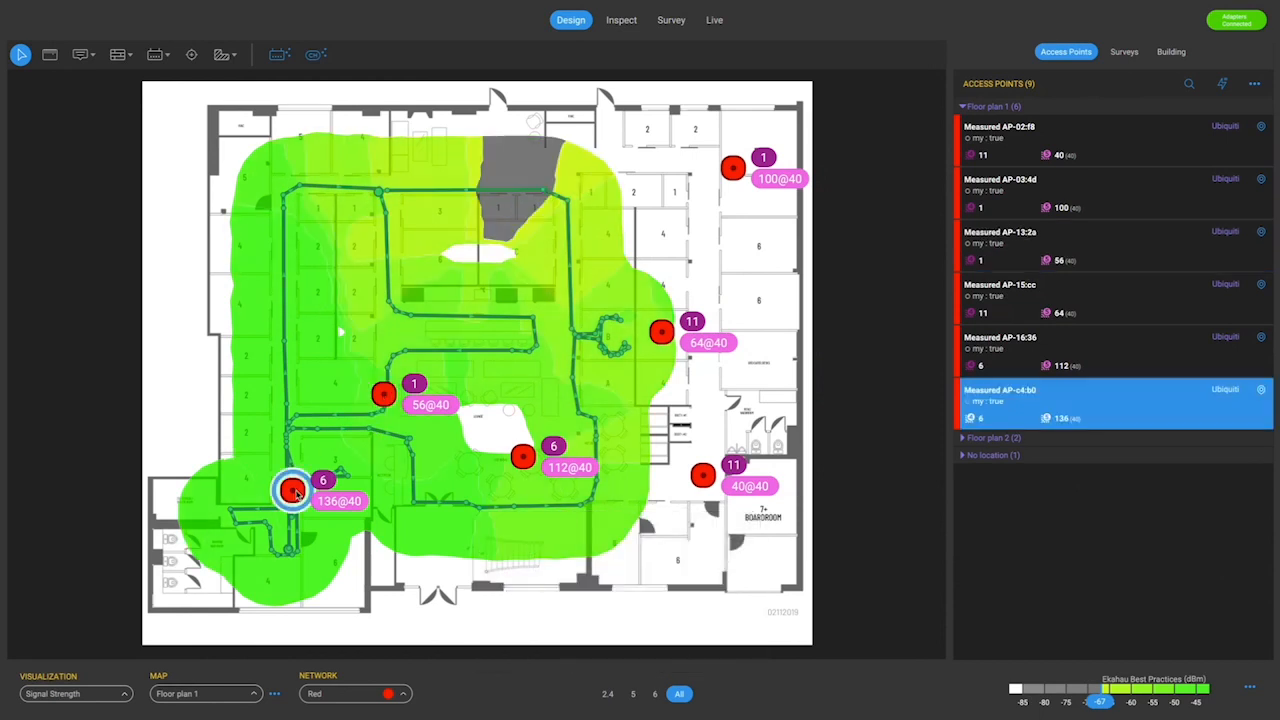
pyautogui.click(521, 458)
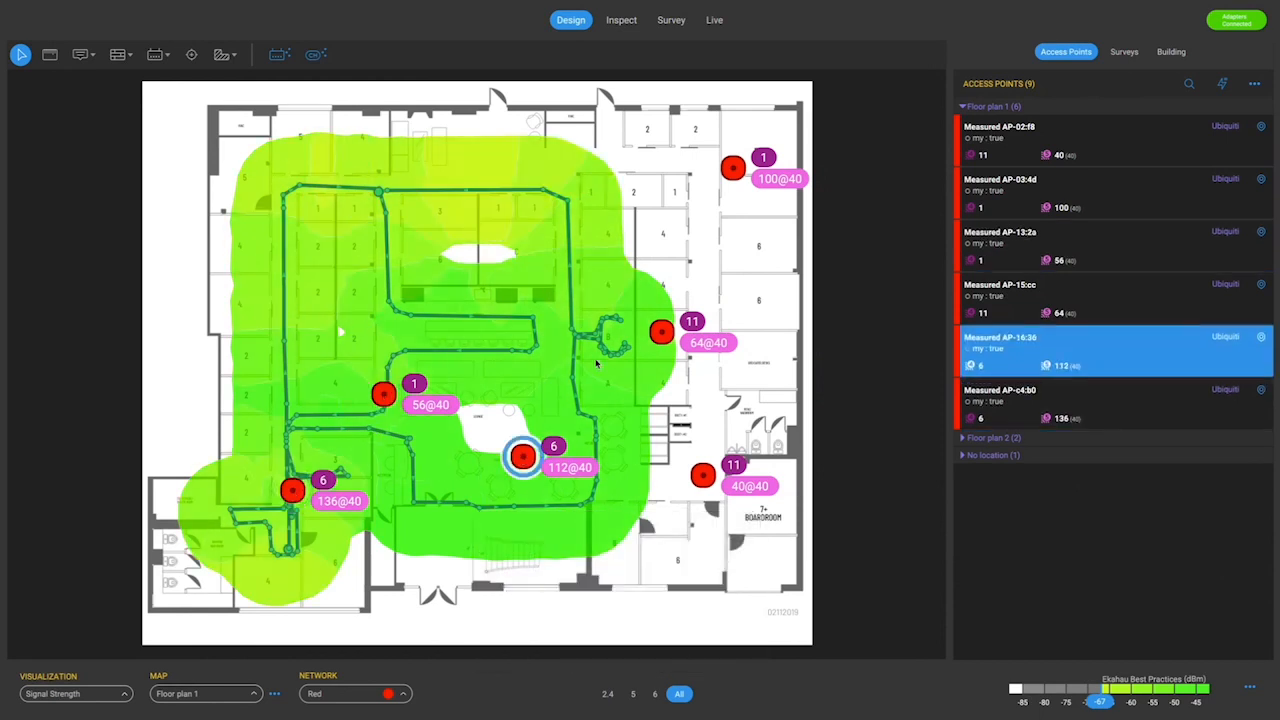
pyautogui.click(658, 336)
pyautogui.click(386, 392)
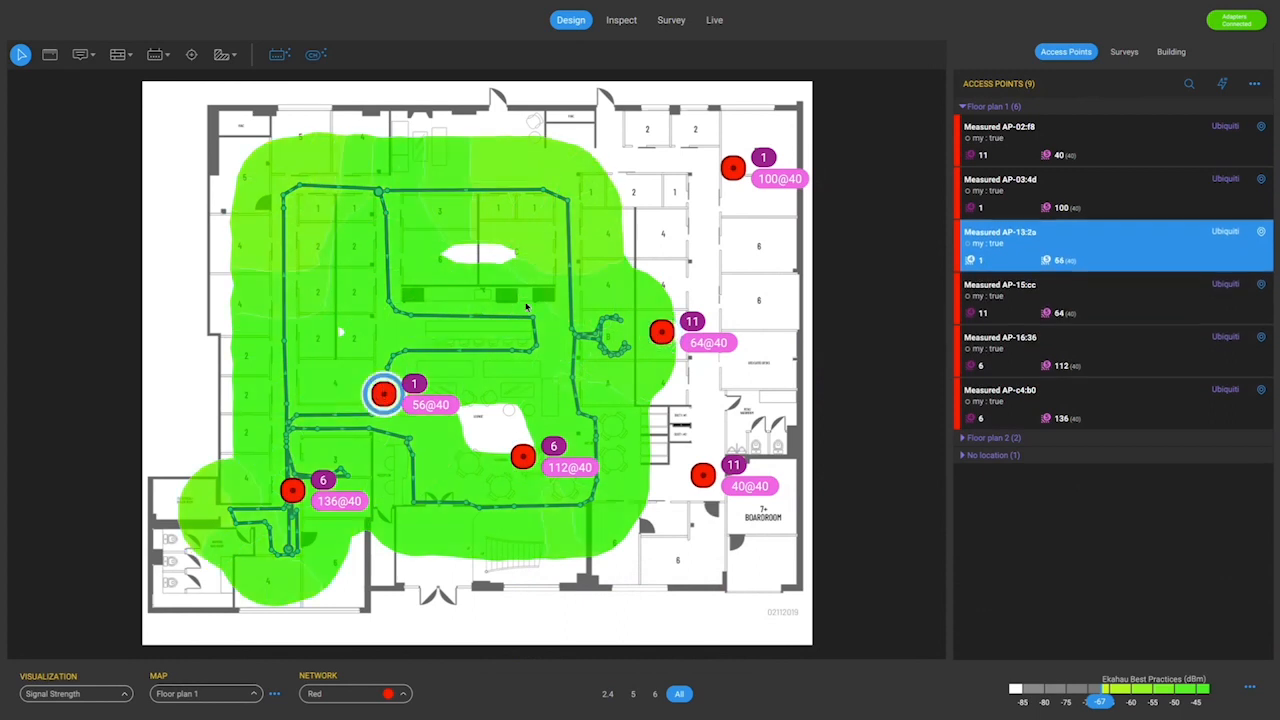
pyautogui.click(598, 256)
pyautogui.moveTo(598, 256)
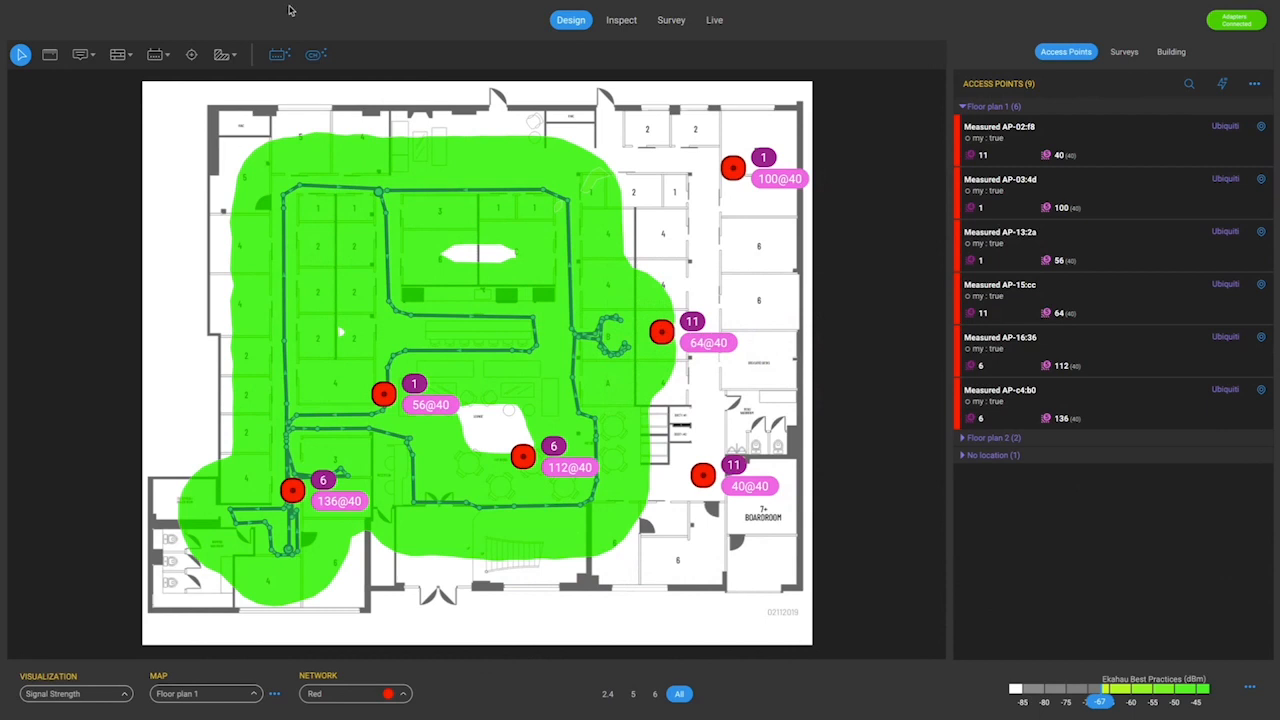
# Inspect the 5 GHz radios, requirement pass rates and spectrum at several points around the west corridor junction
pyautogui.click(630, 23)
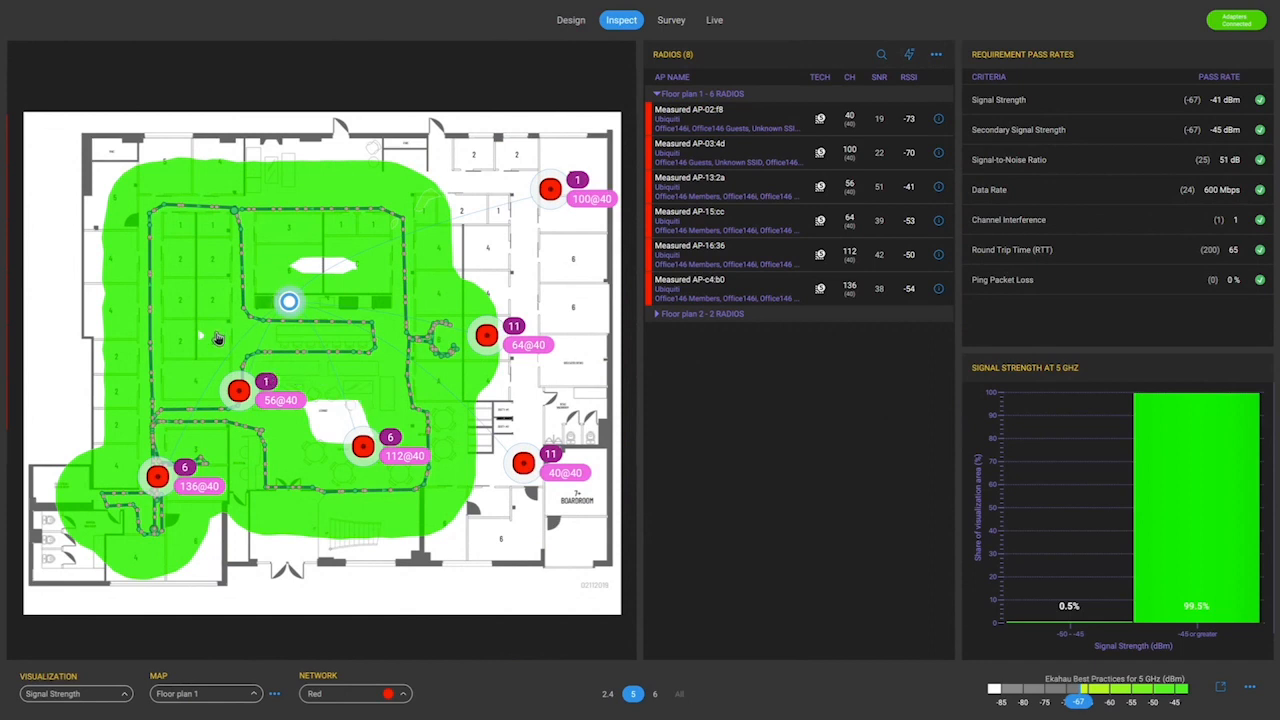
pyautogui.click(190, 412)
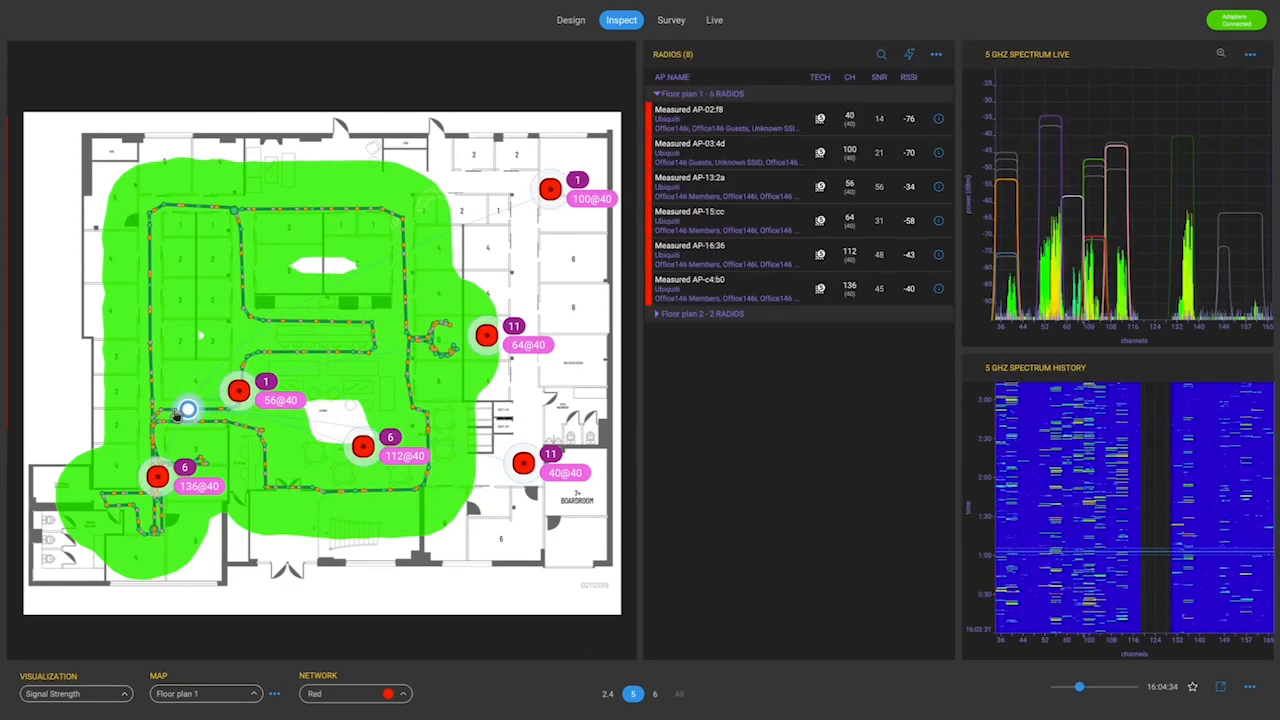
pyautogui.click(160, 412)
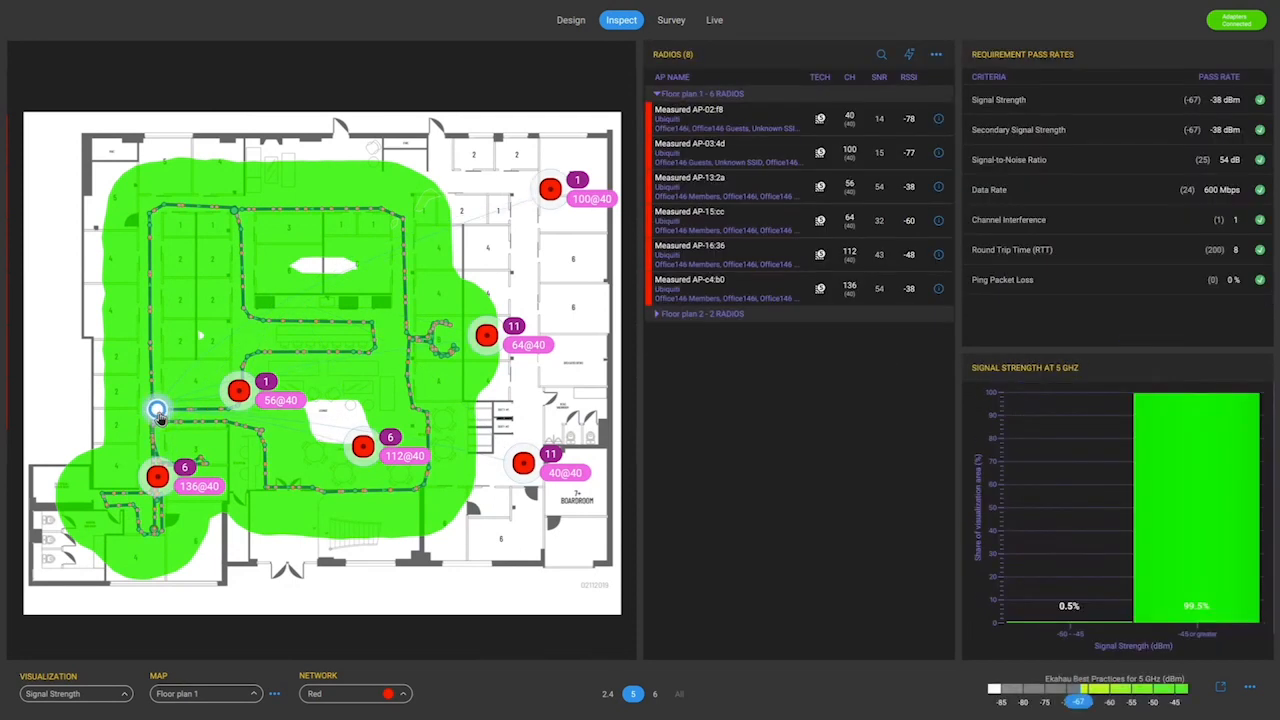
pyautogui.click(188, 411)
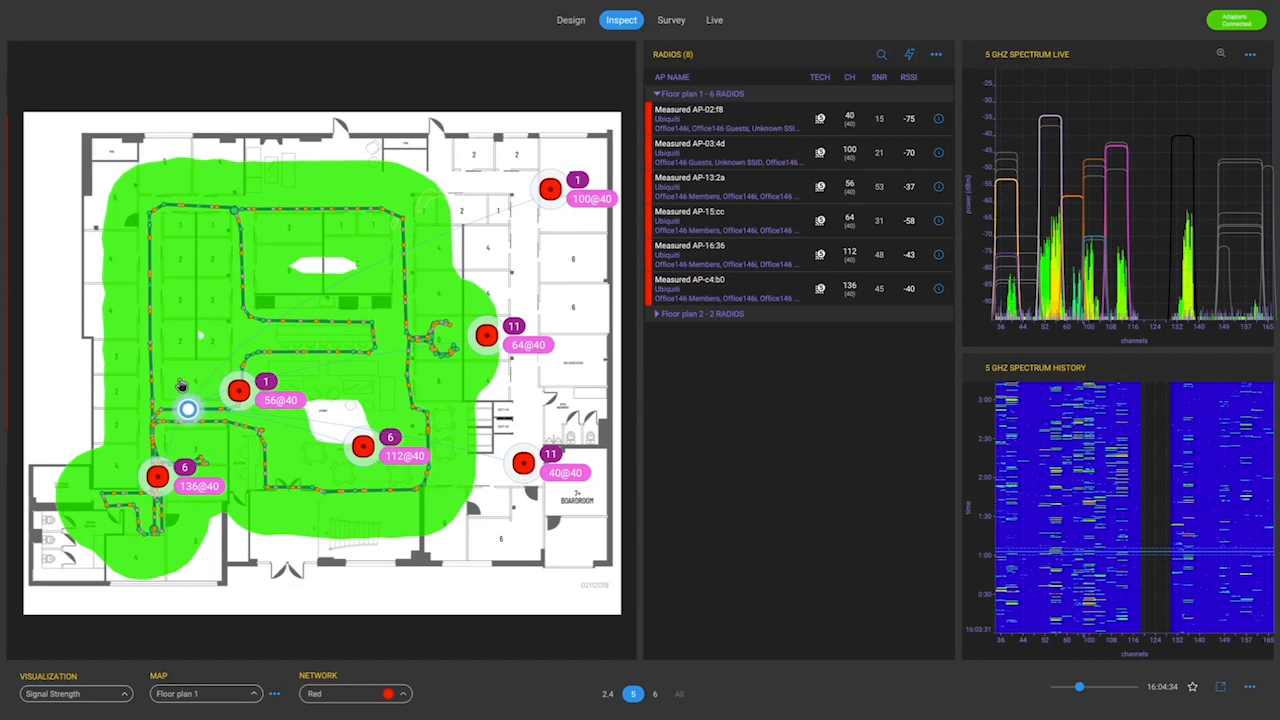
pyautogui.click(189, 381)
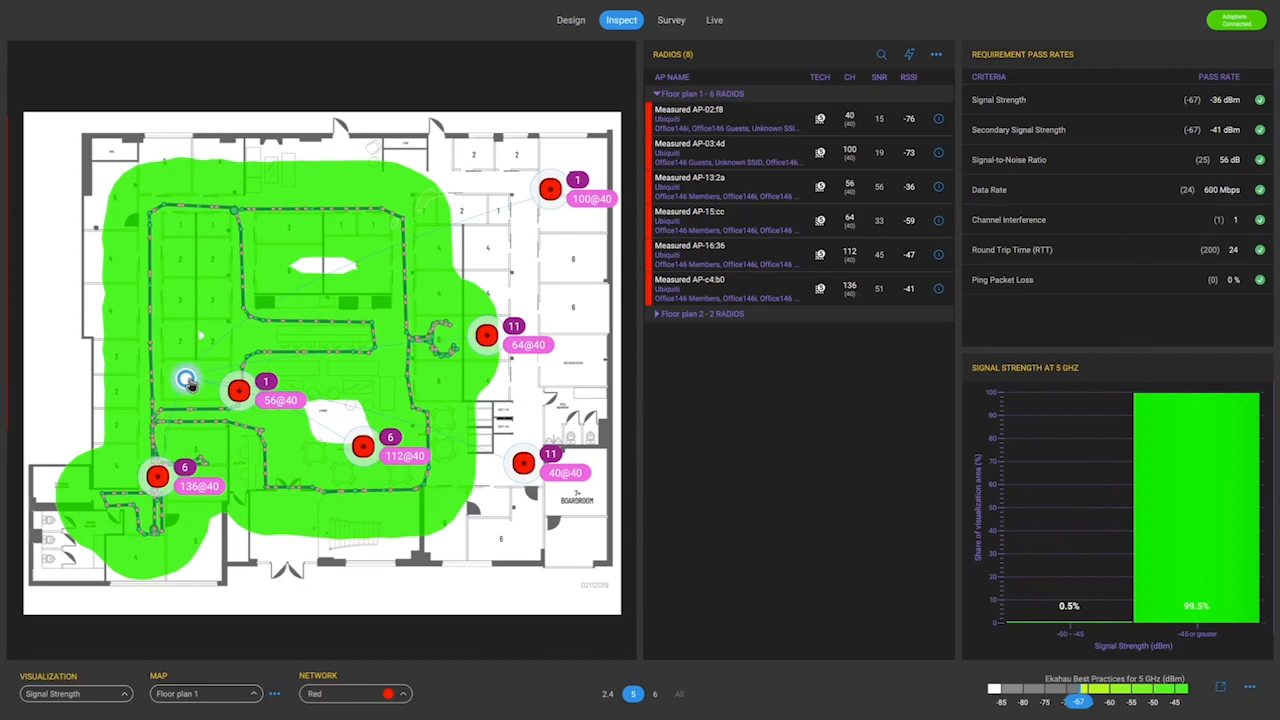
# Inspect the 5 GHz readings at points around Measured AP-c4:b0, and isolate that access point's own signal coverage
pyautogui.click(181, 448)
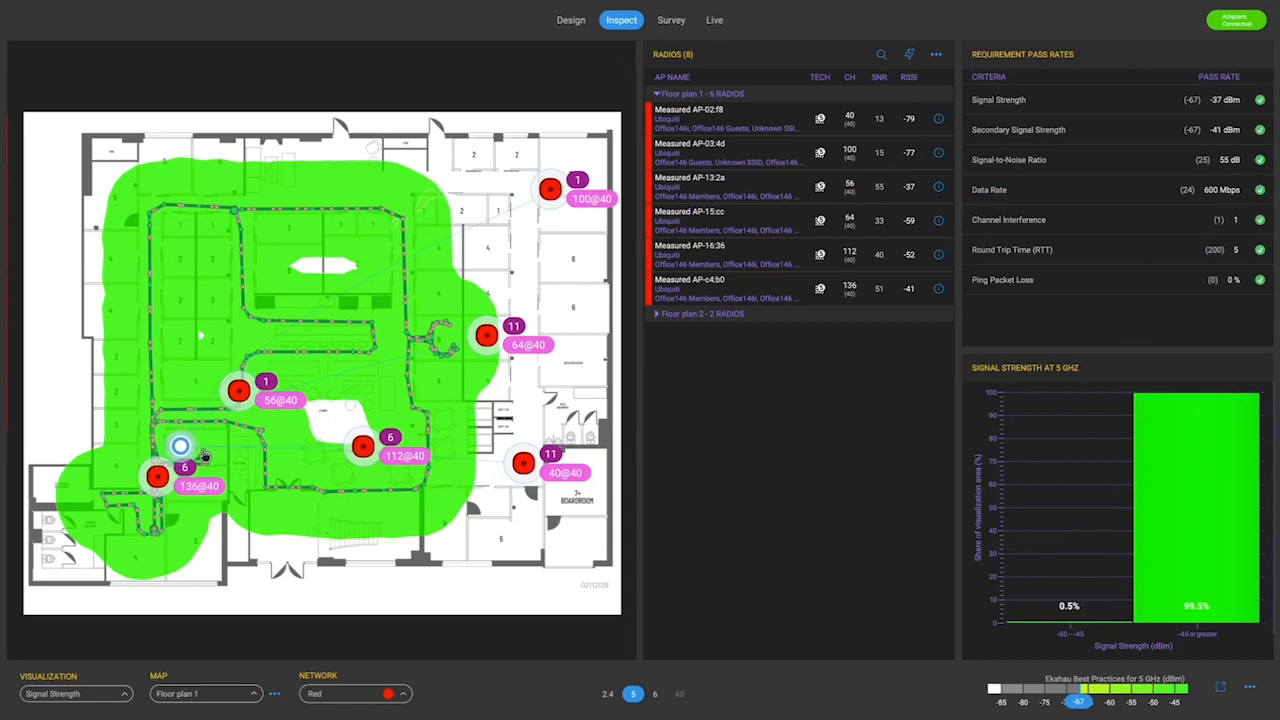
pyautogui.click(157, 485)
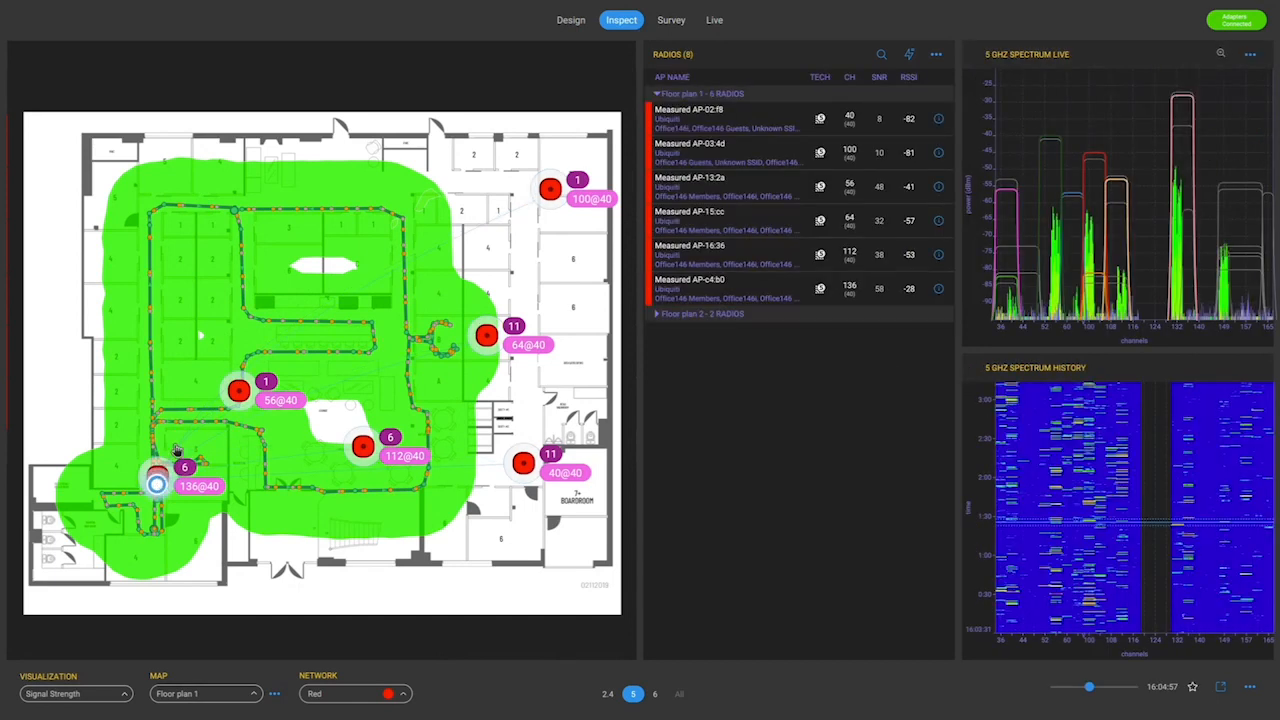
pyautogui.click(184, 444)
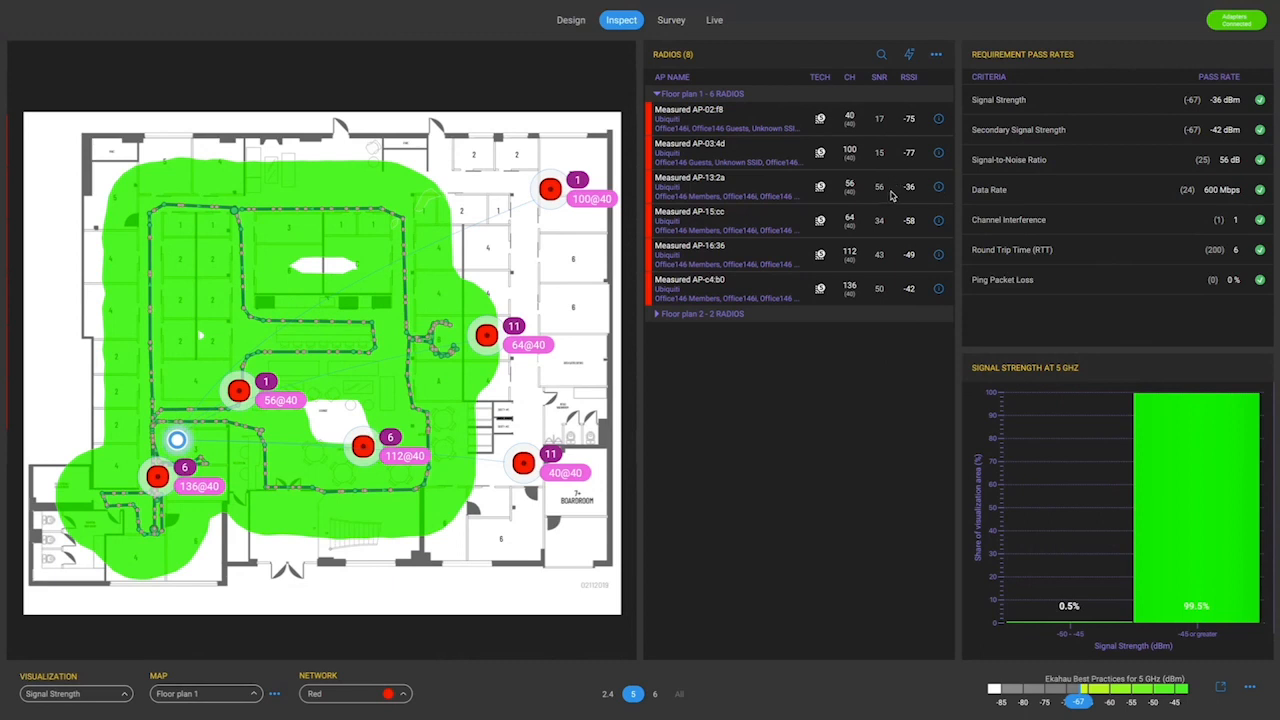
pyautogui.click(158, 478)
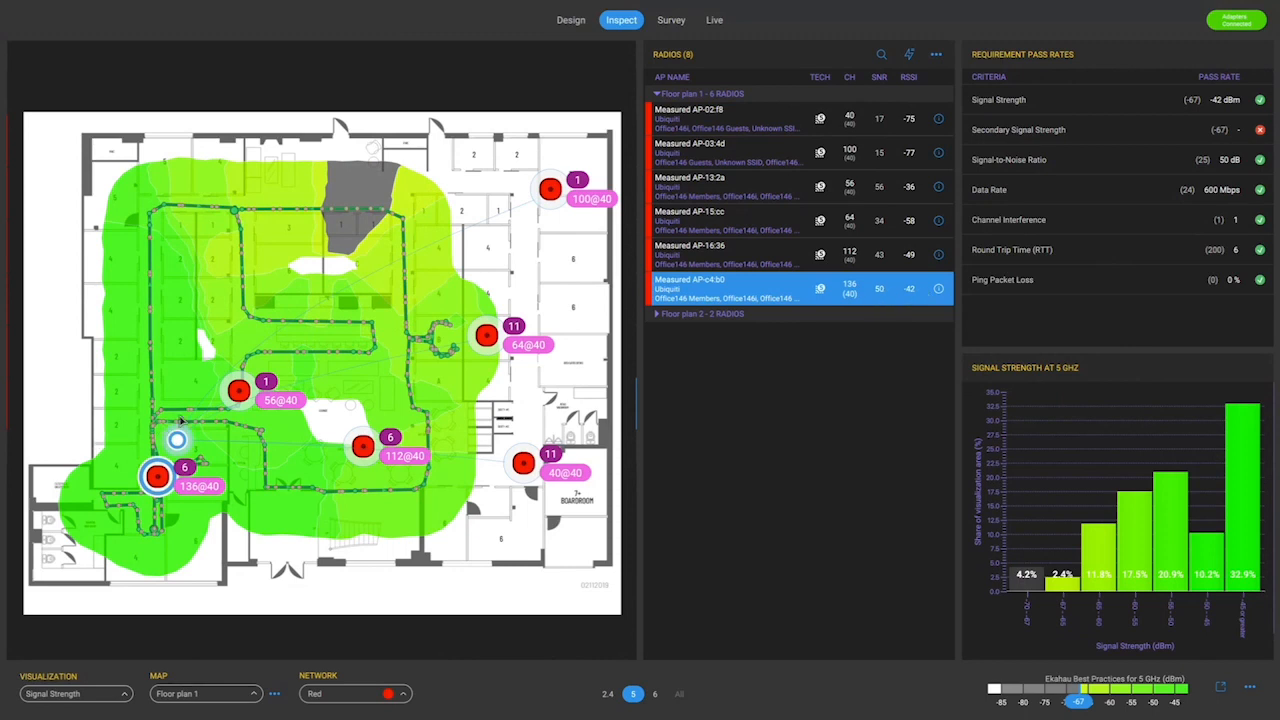
# Add Measured AP-13:2a to the coverage shown with Measured AP-c4:b0 and inspect the readings along the west corridor
pyautogui.click(238, 392)
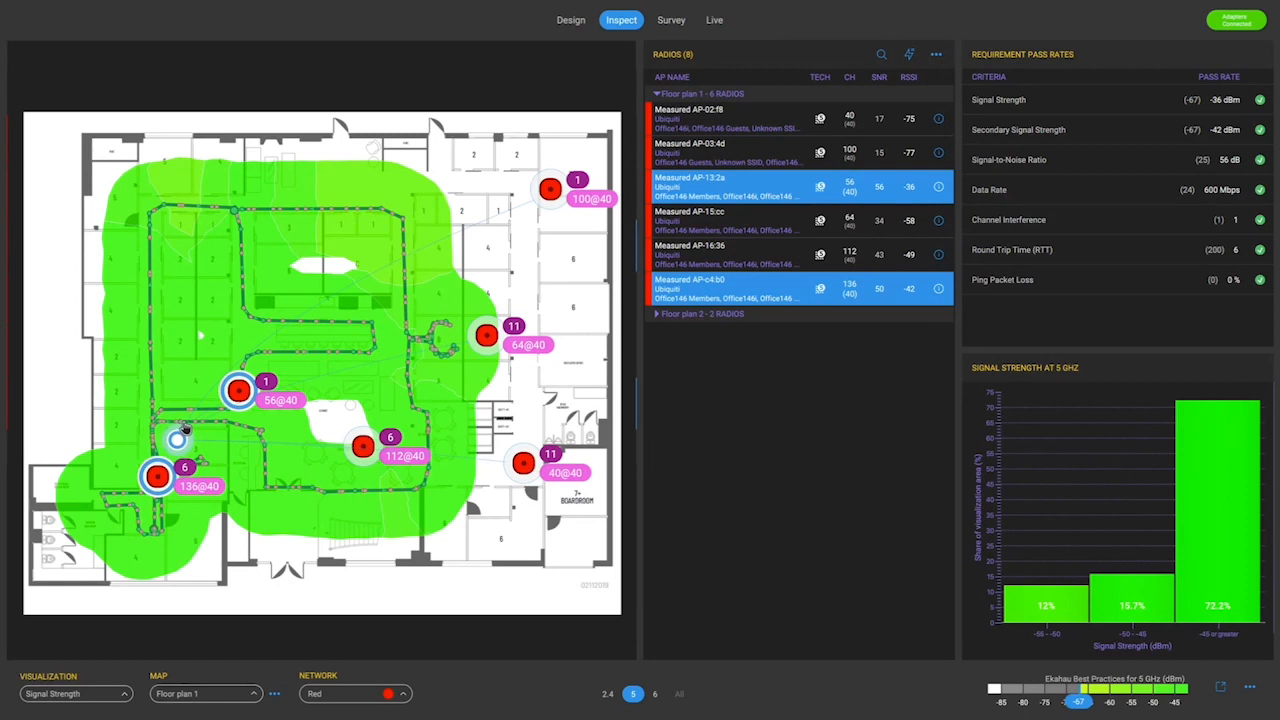
pyautogui.click(147, 350)
pyautogui.moveTo(152, 365); pyautogui.dragTo(160, 415)
# Inspect the survey point at the west corridor junction and turn off Show Wi-Fi APs in its live 5 GHz spectrum
pyautogui.click(177, 421)
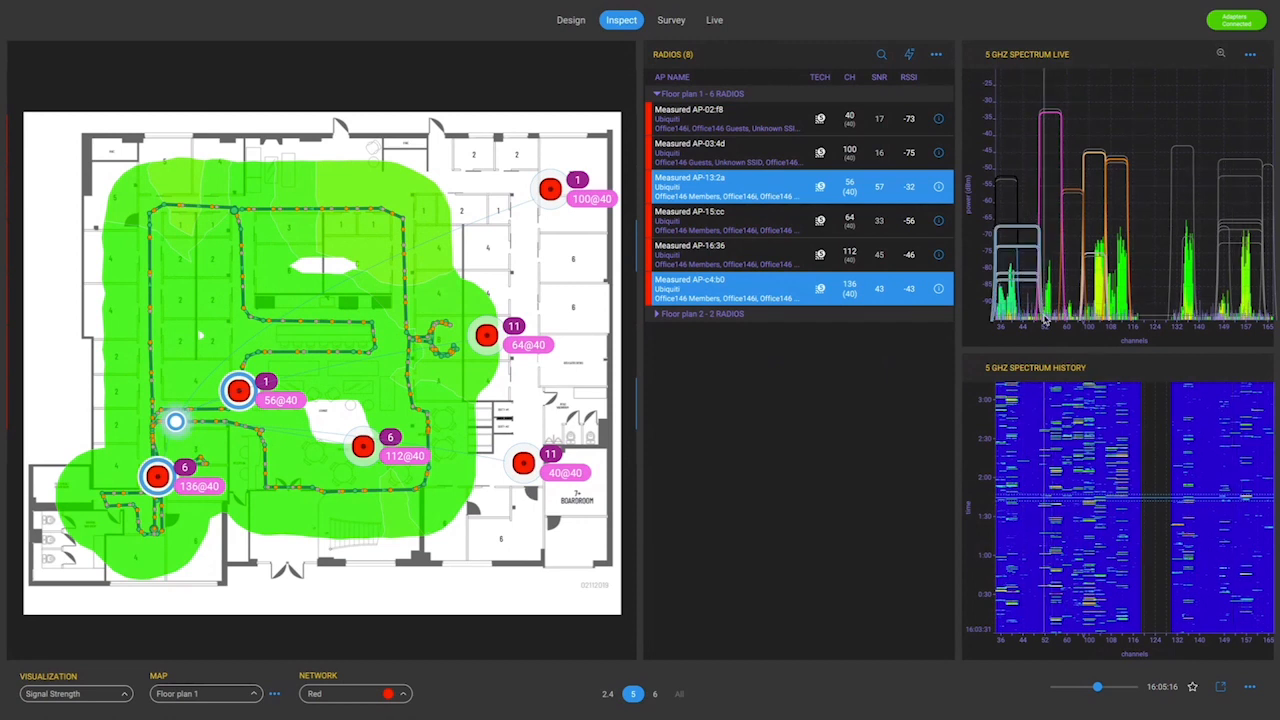
pyautogui.click(1251, 57)
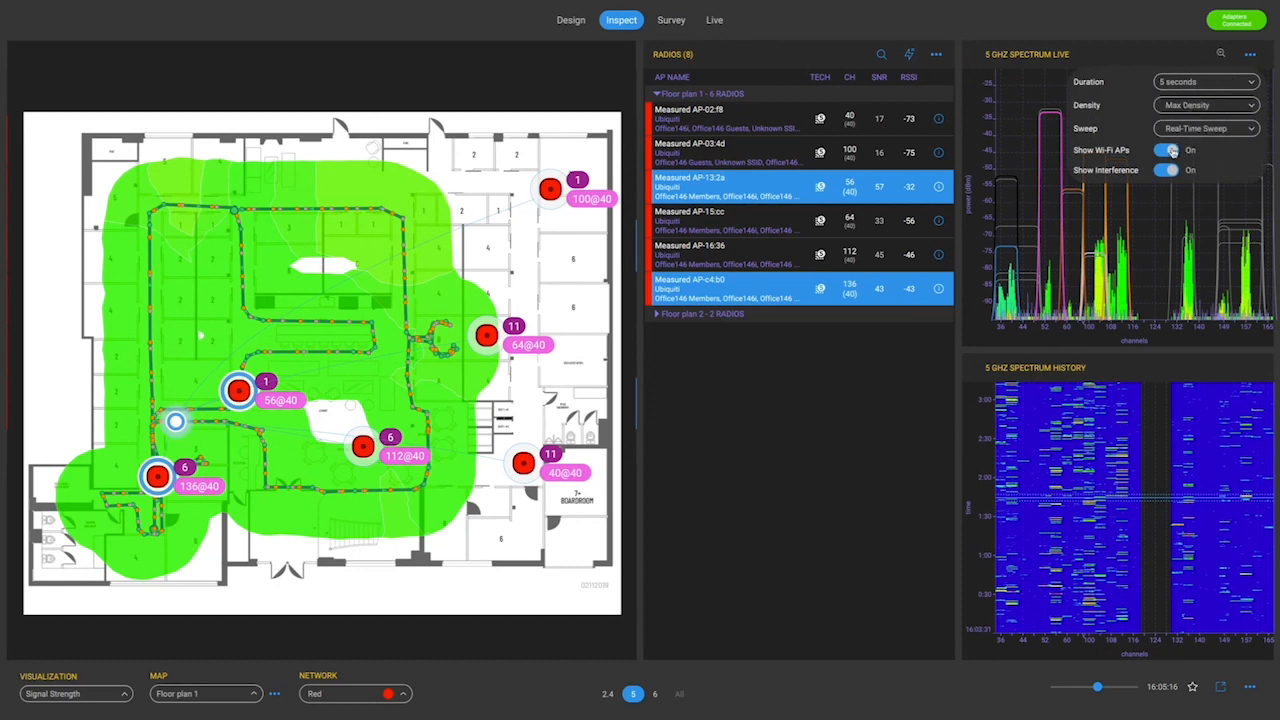
pyautogui.click(1170, 150)
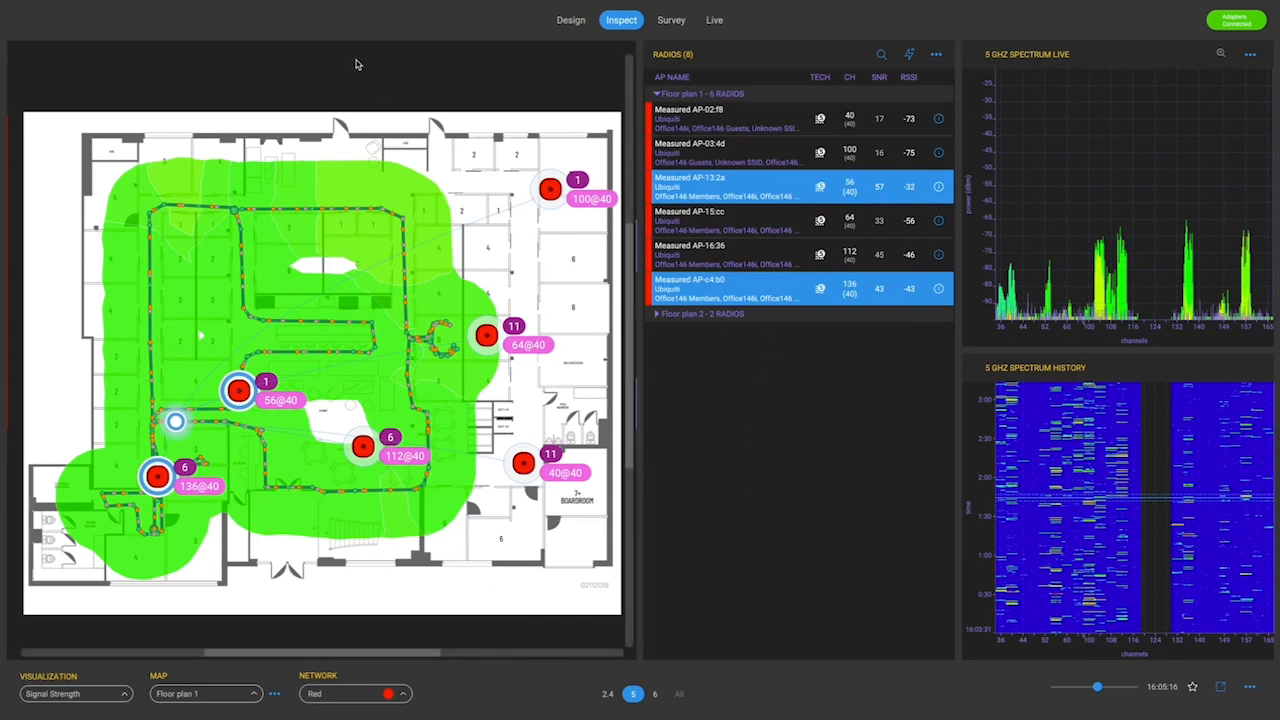
# Return to the Design view, set the visualization to Empty and clear the access point selection
pyautogui.click(575, 20)
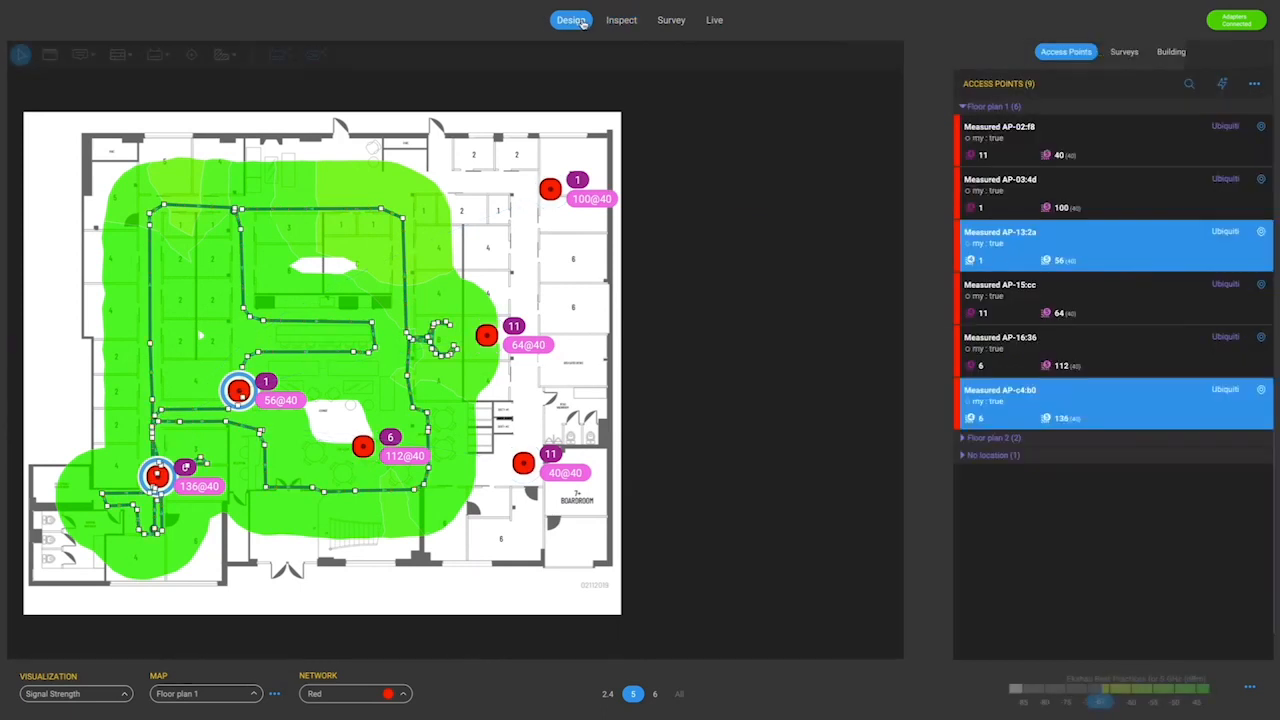
pyautogui.click(672, 20)
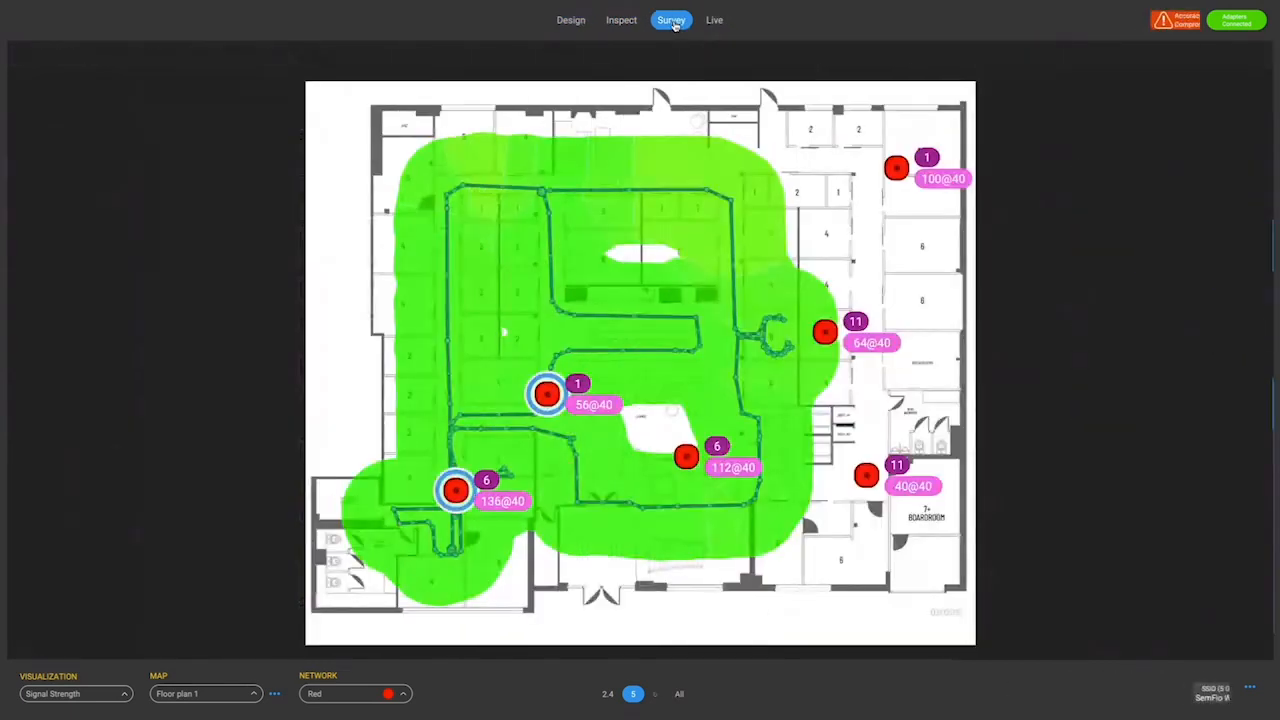
pyautogui.click(571, 20)
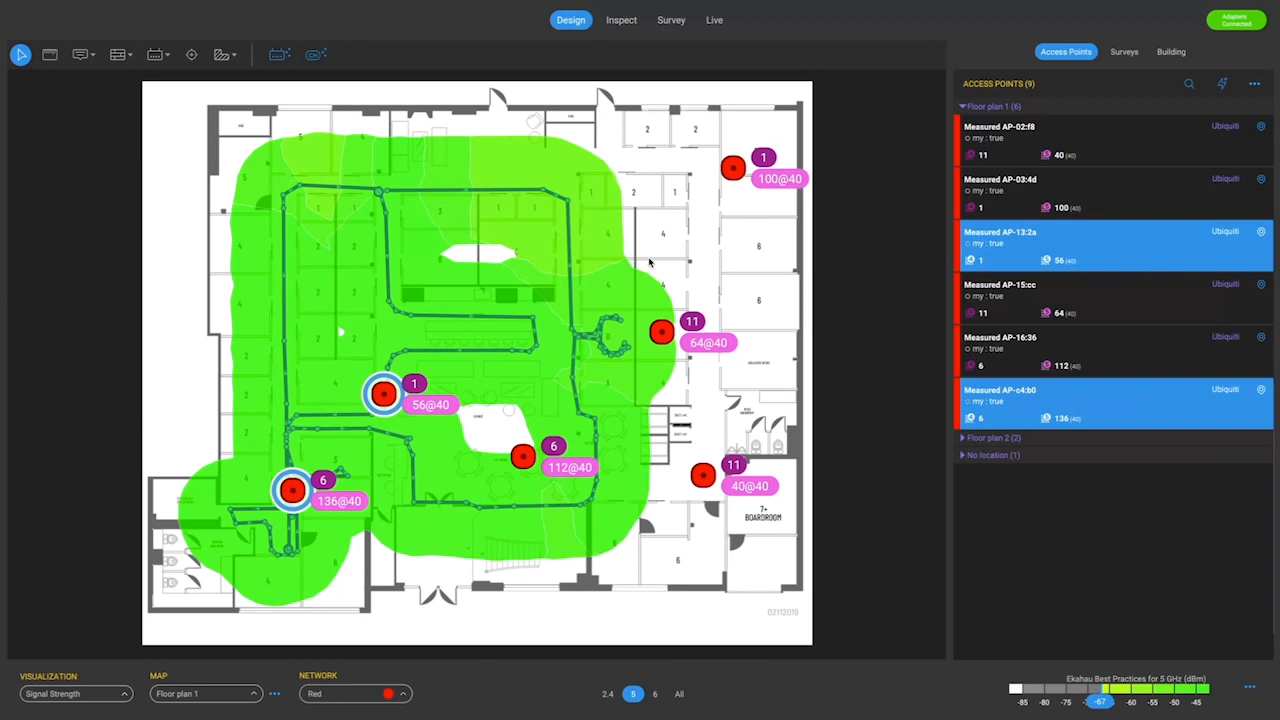
pyautogui.click(125, 693)
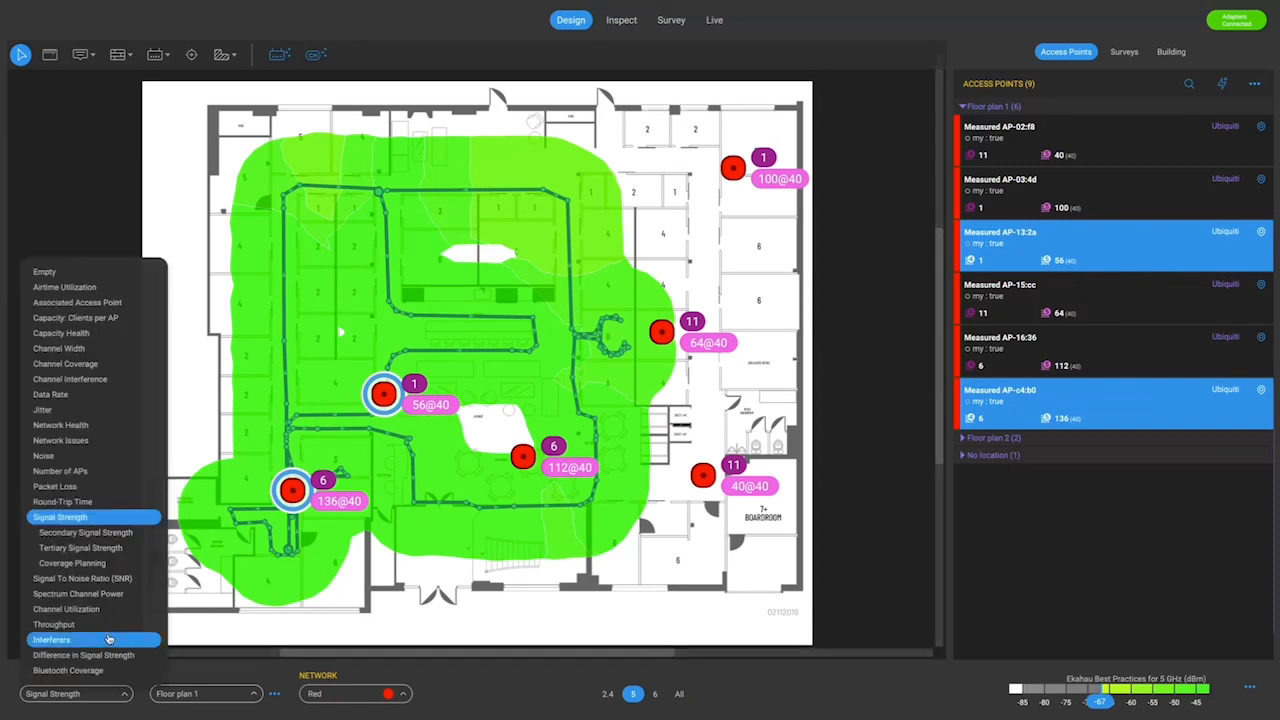
pyautogui.click(82, 273)
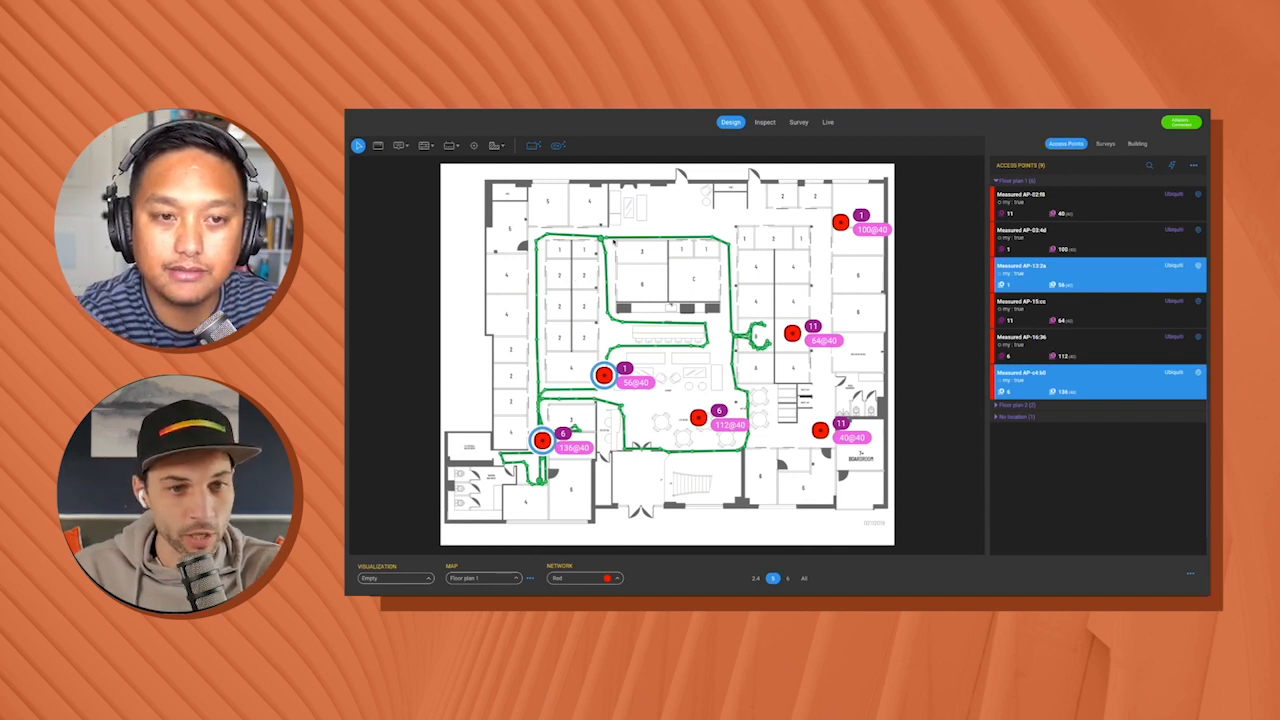
pyautogui.click(655, 207)
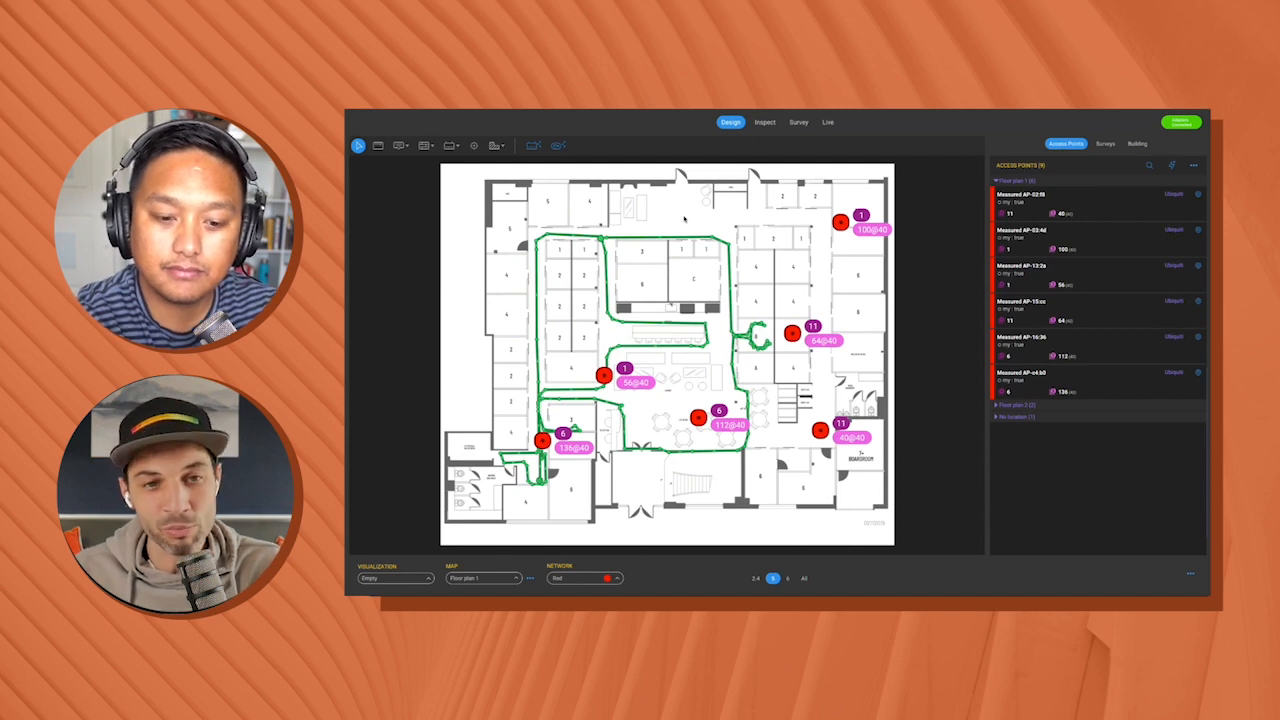
# Run Wall Detection (BETA) on Floor plan 1 and check the wall type of a detected wall beside the northwest room
pyautogui.hotkey('ctrl', 'Up')
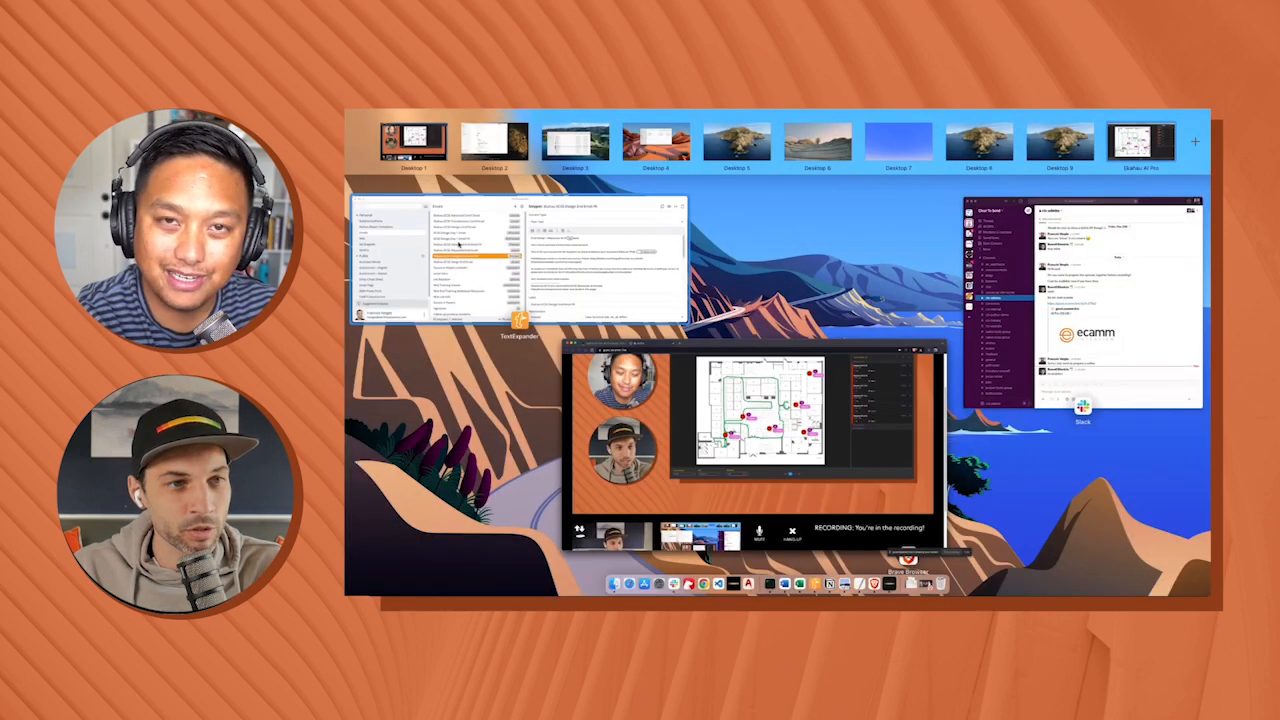
pyautogui.hotkey('ctrl', 'Up')
pyautogui.hotkey('ctrl', 'Up')
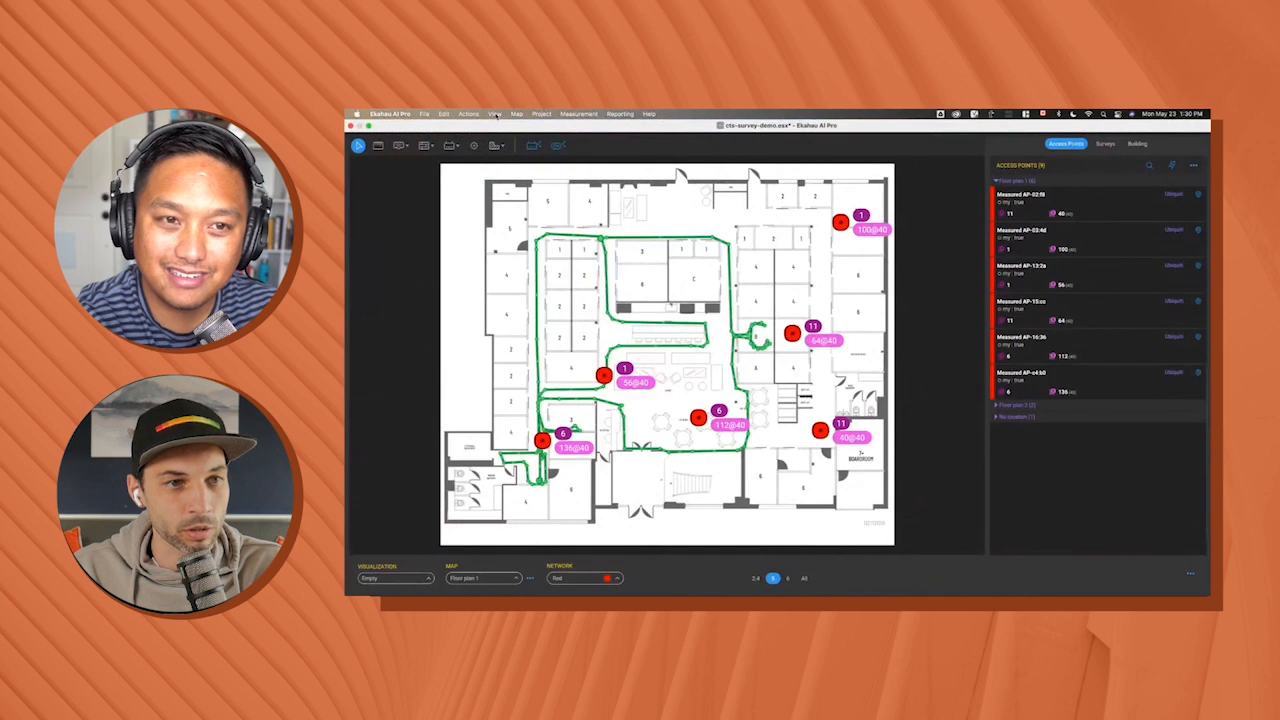
pyautogui.click(481, 115)
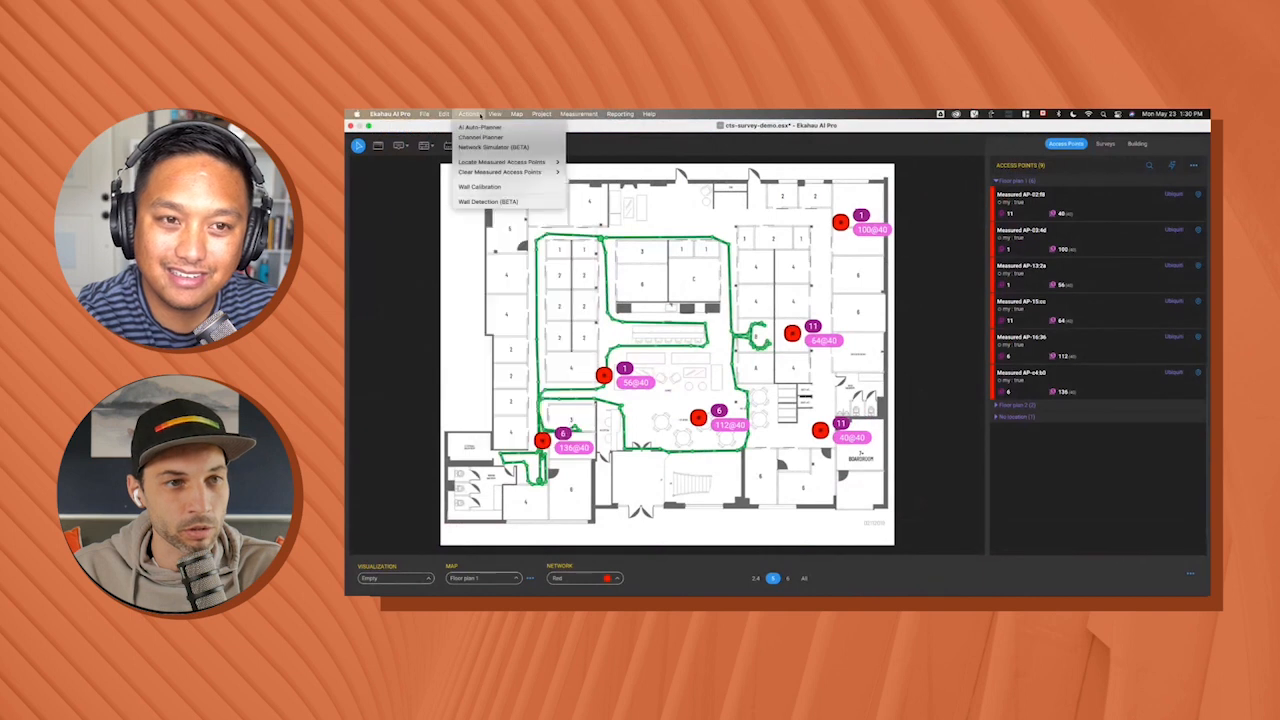
pyautogui.click(487, 202)
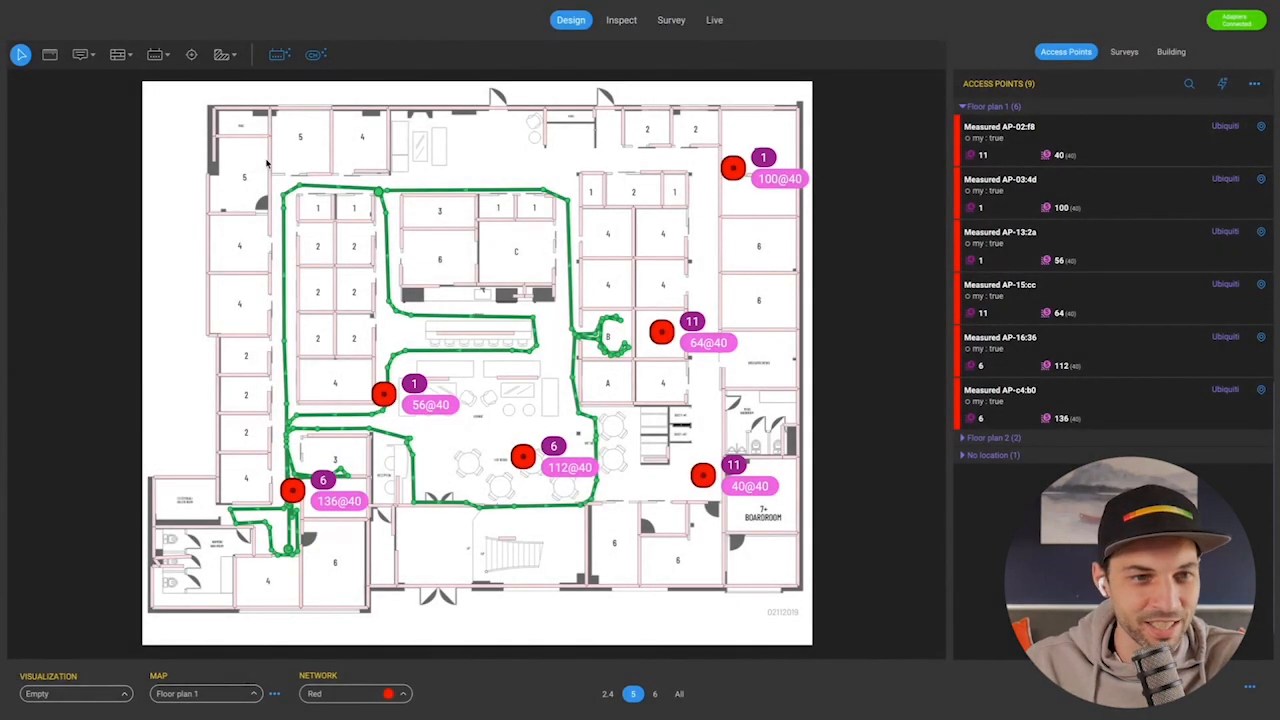
pyautogui.click(268, 165)
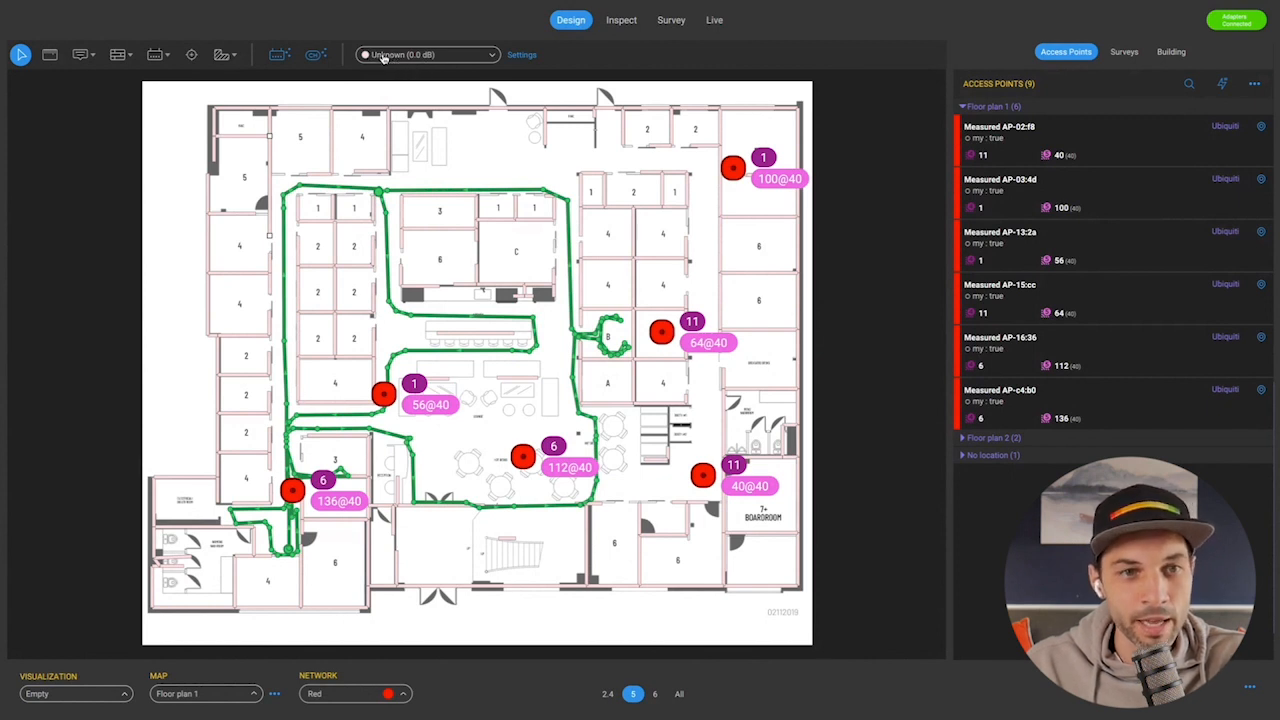
pyautogui.click(525, 150)
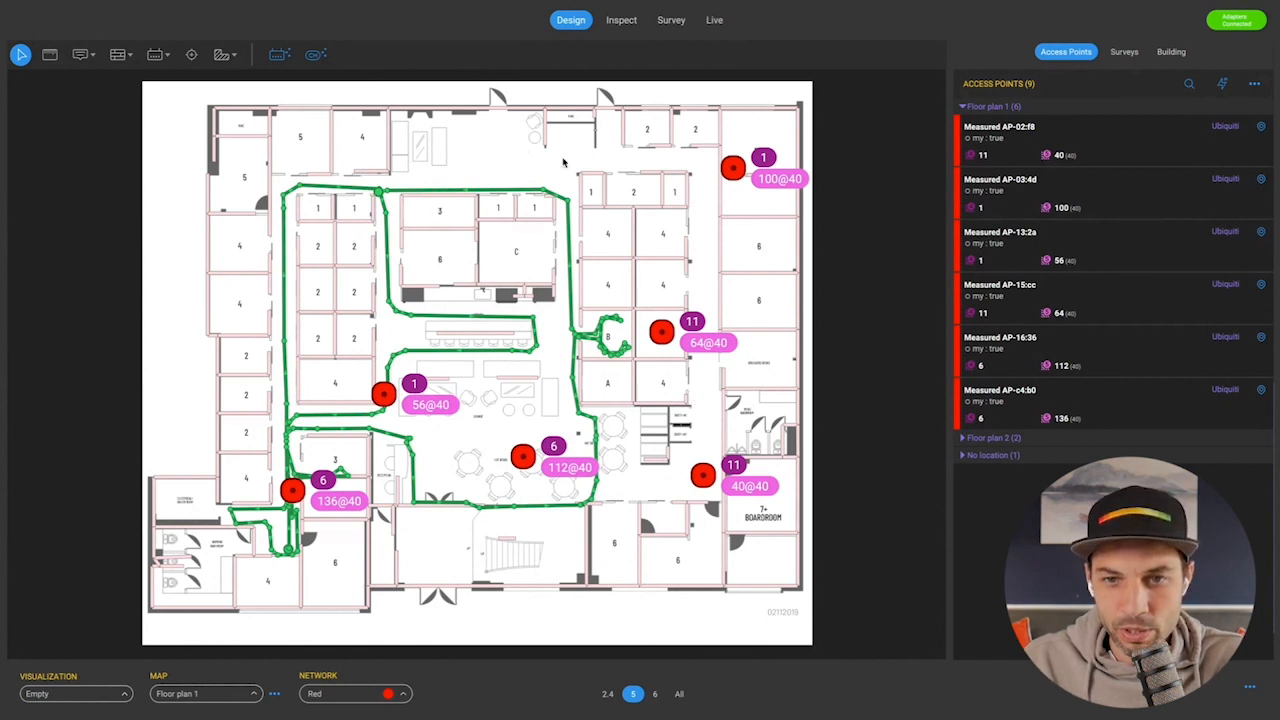
# Hide the access points and the surveys on the floor plan
pyautogui.moveTo(154, 5)
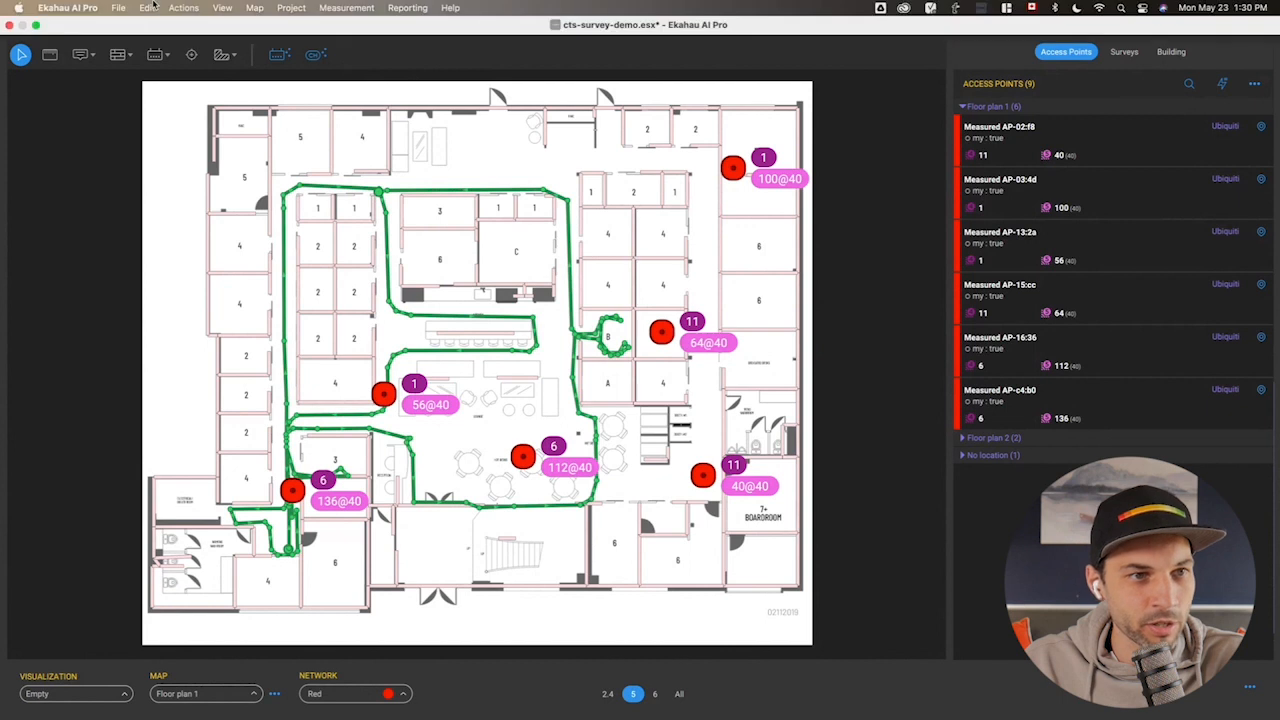
pyautogui.click(222, 8)
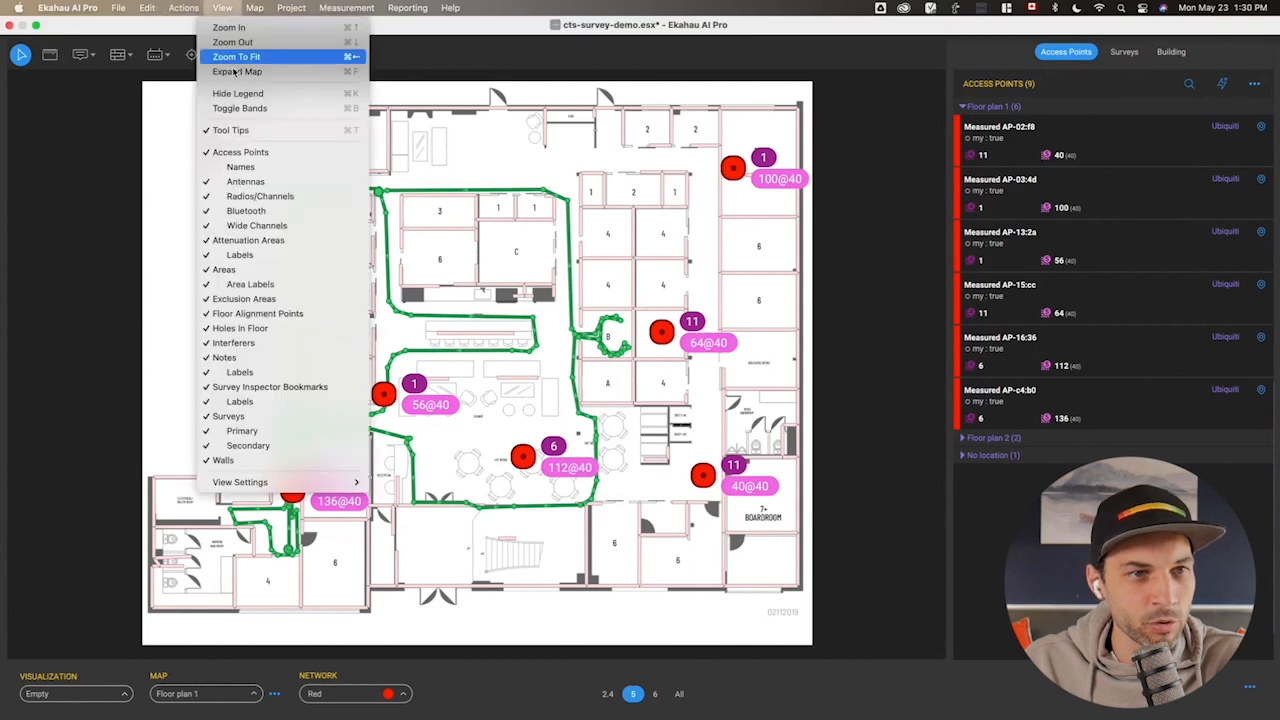
pyautogui.click(240, 152)
pyautogui.click(224, 8)
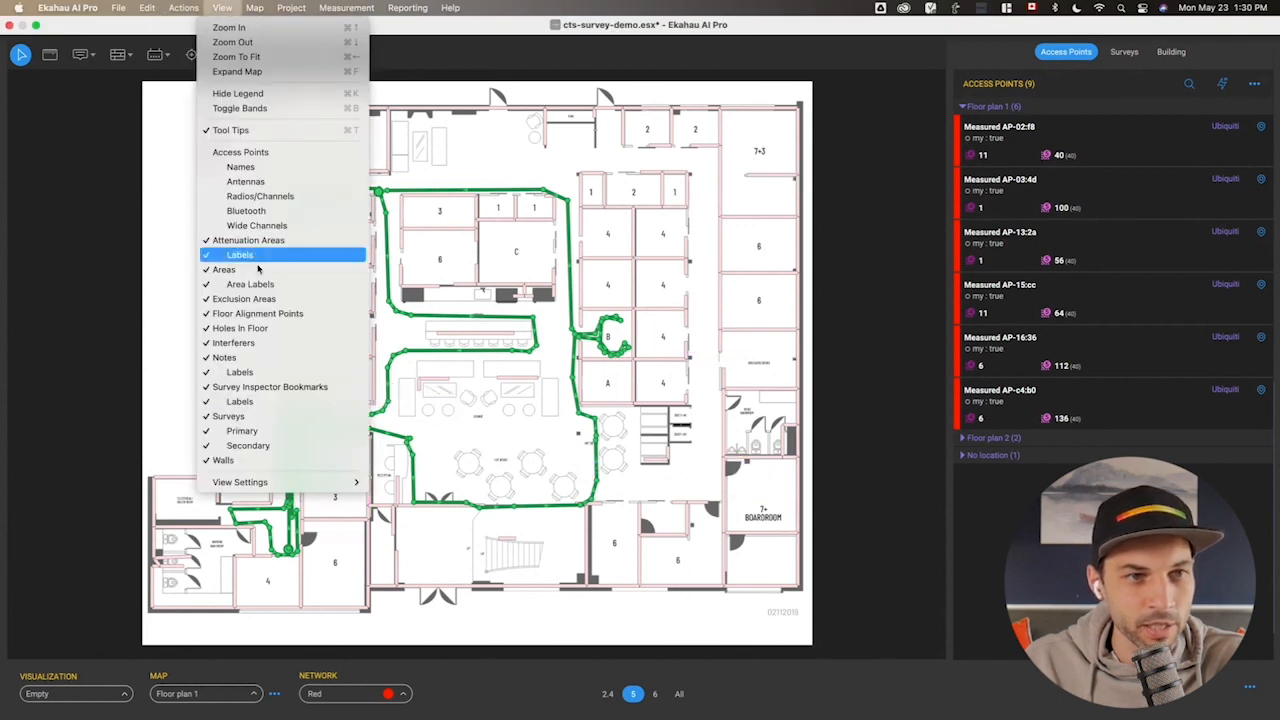
pyautogui.click(235, 416)
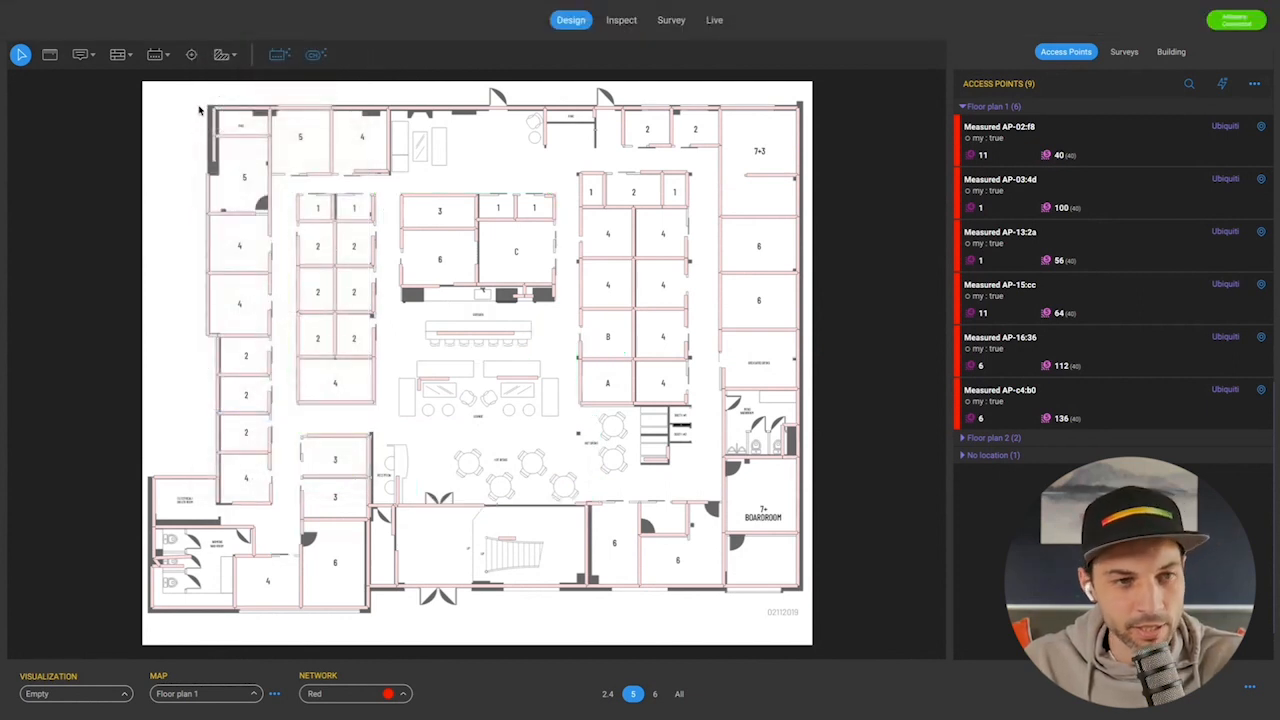
# Change all the detected walls to the type Wall, Dry (3.0 dB)
pyautogui.press('super+a')
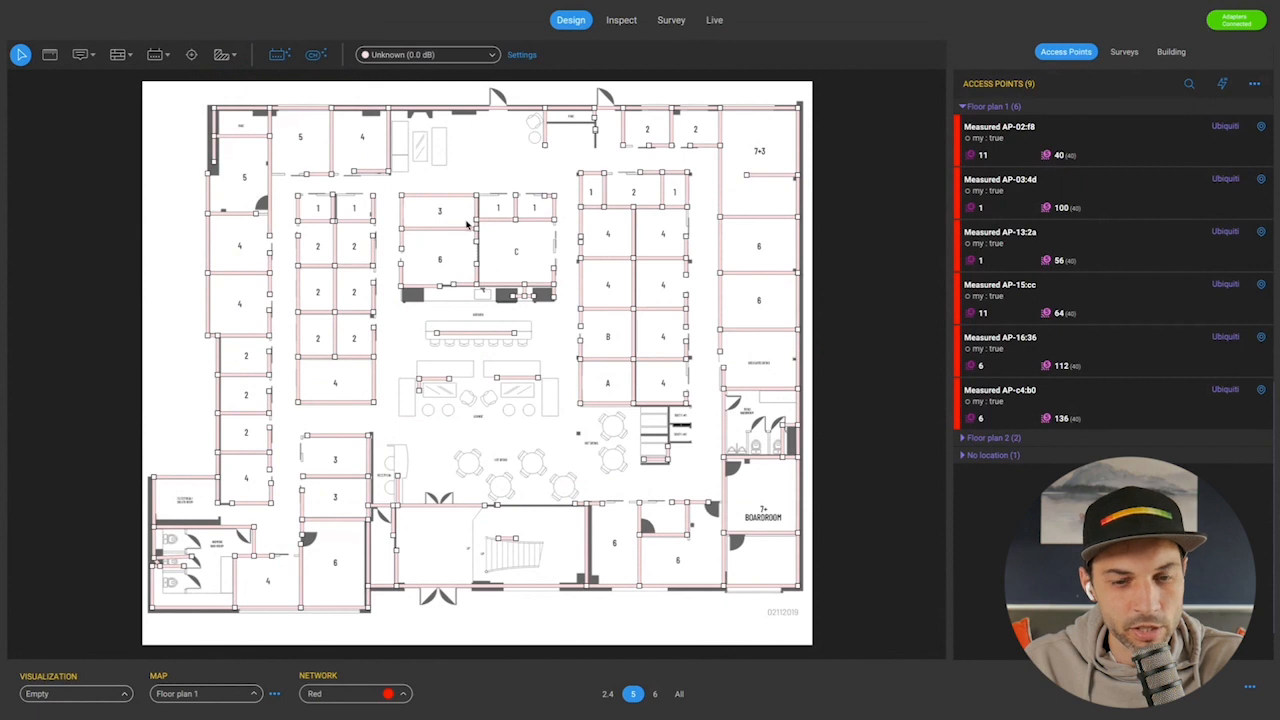
pyautogui.click(487, 57)
pyautogui.scroll(-3, 470, 155)
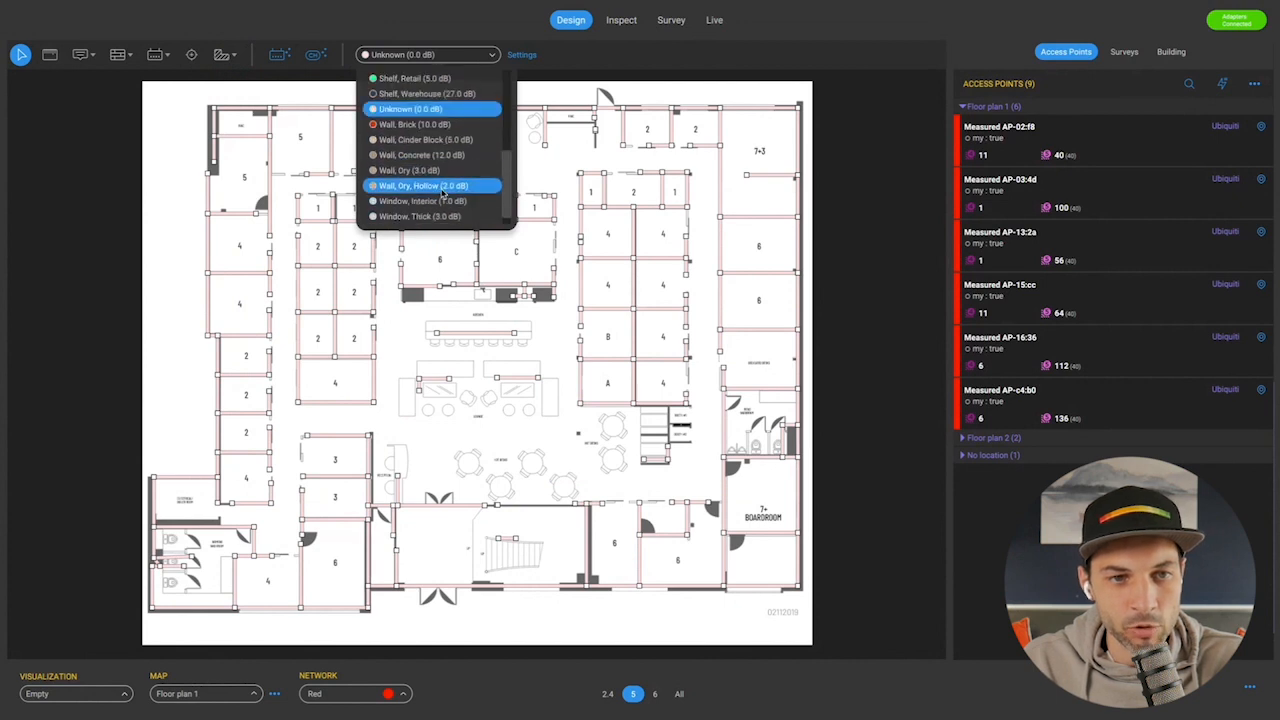
pyautogui.click(440, 172)
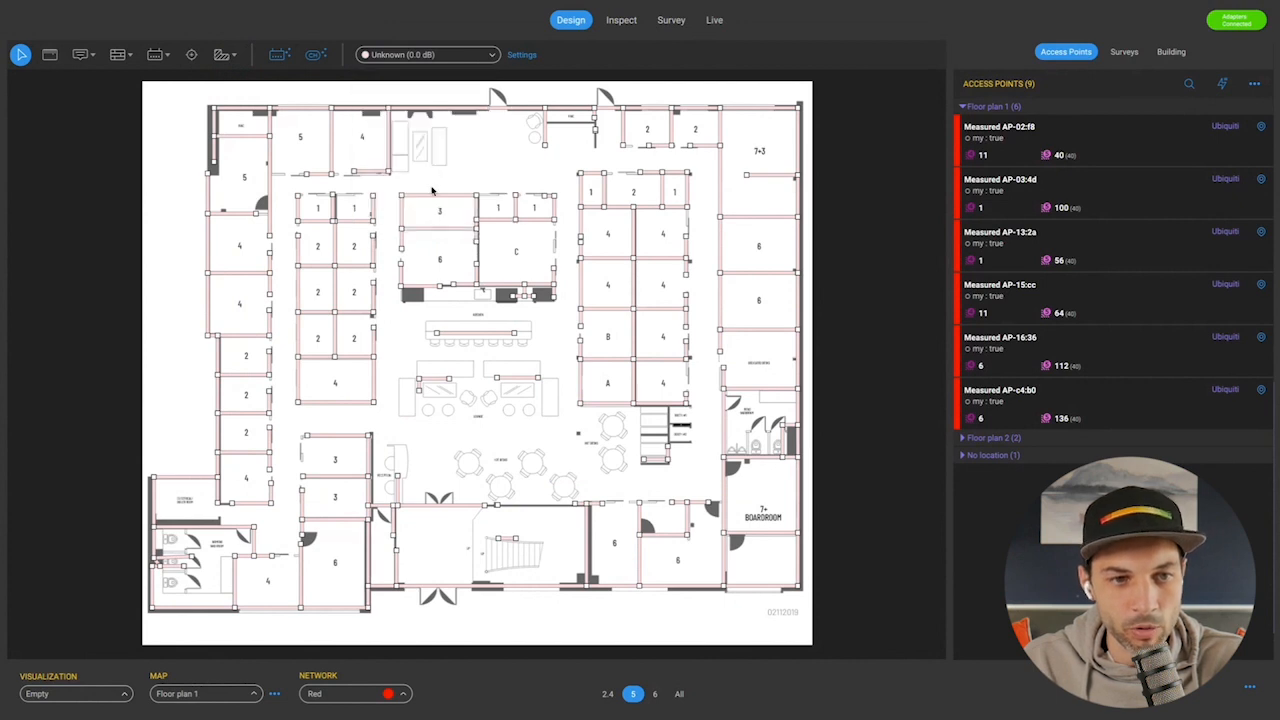
pyautogui.click(288, 213)
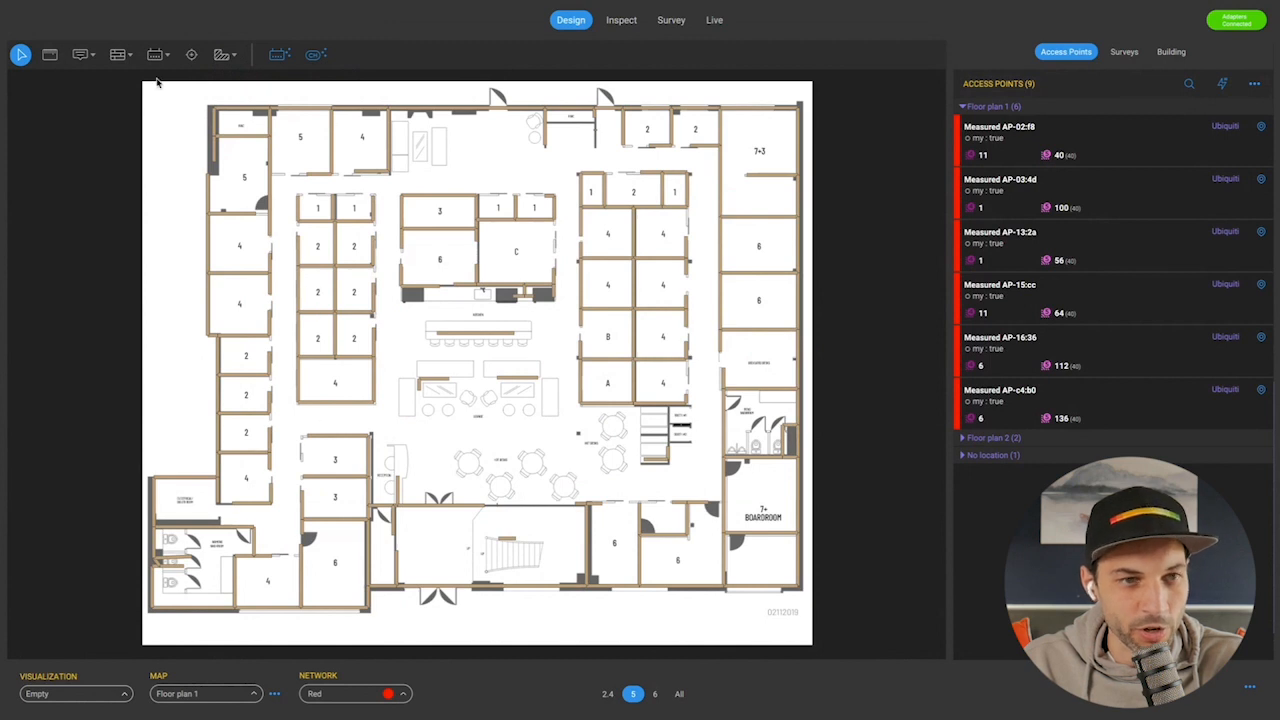
# Draw Window, Interior (1.0 dB) walls along the corridor-facing fronts of the west and central rooms
pyautogui.click(117, 54)
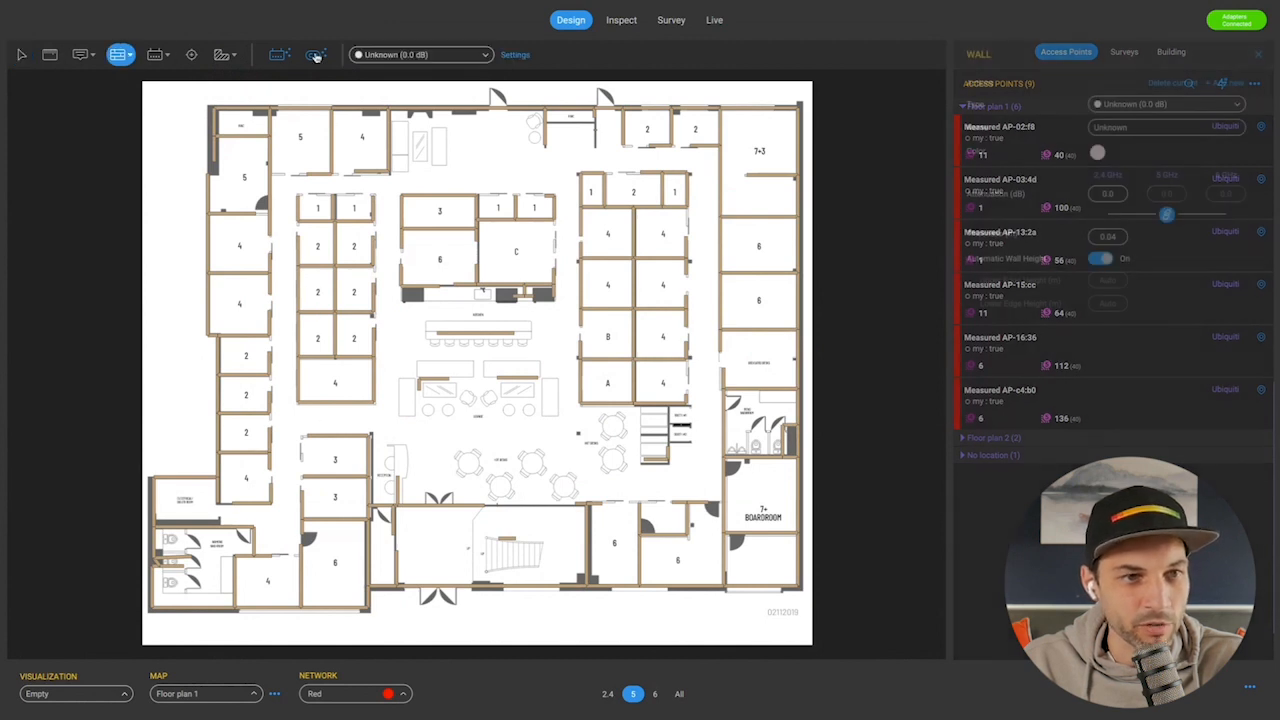
pyautogui.click(401, 56)
pyautogui.scroll(-5, 420, 160)
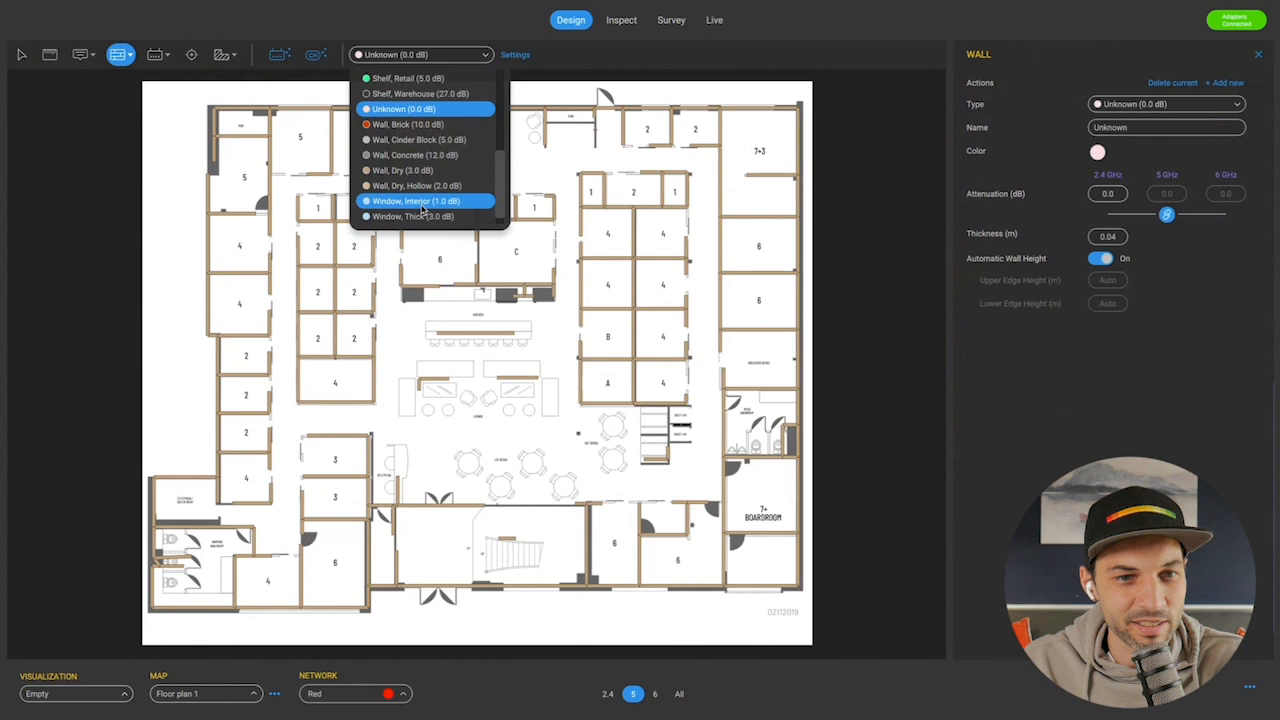
pyautogui.click(423, 204)
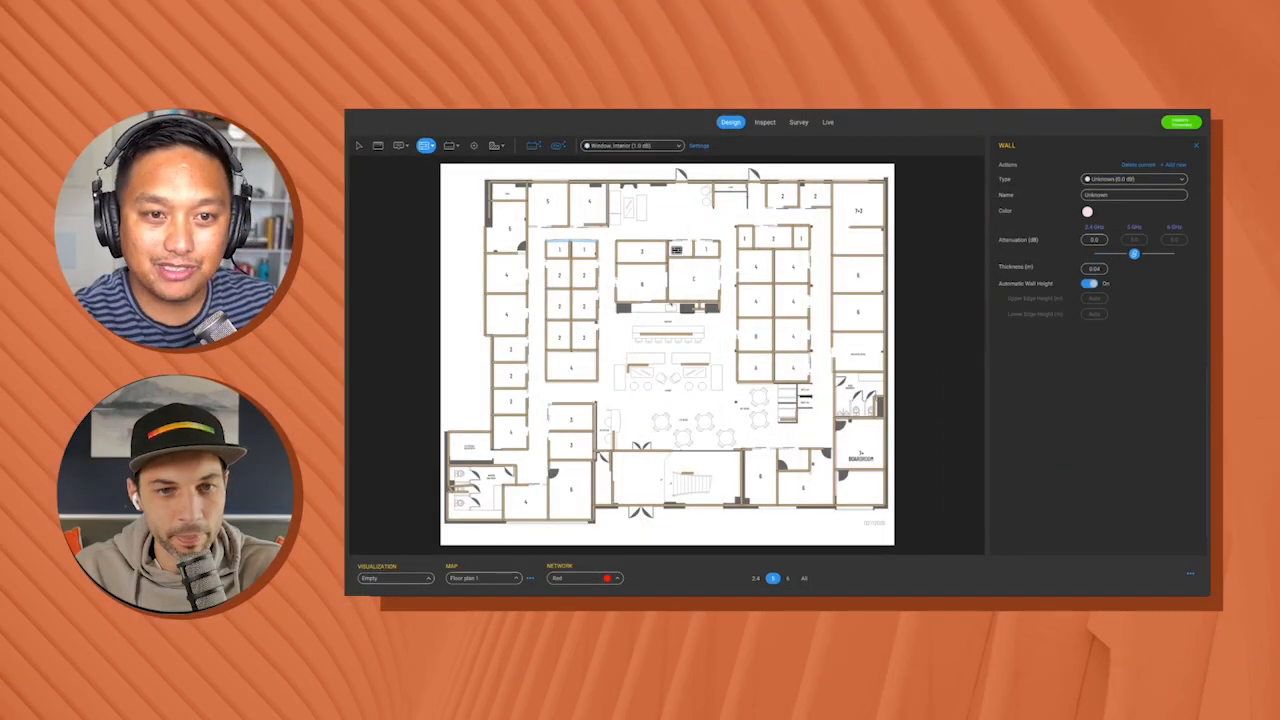
pyautogui.click(670, 242)
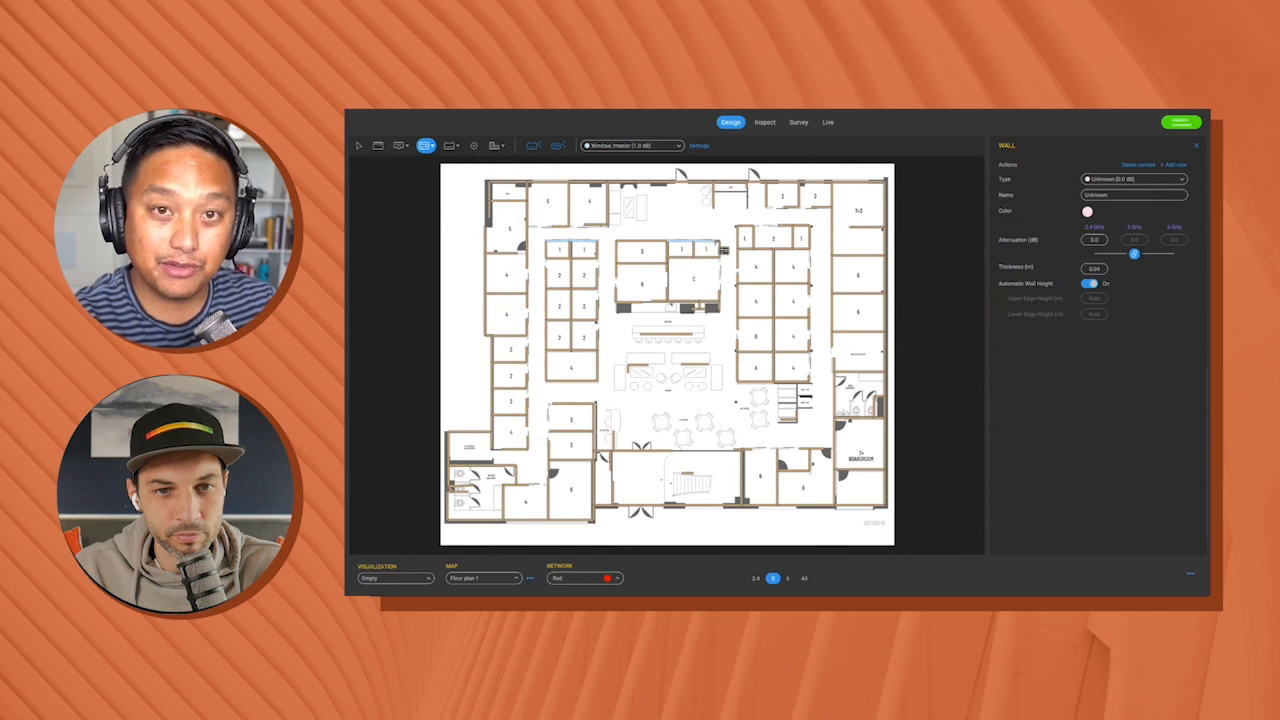
pyautogui.click(720, 242)
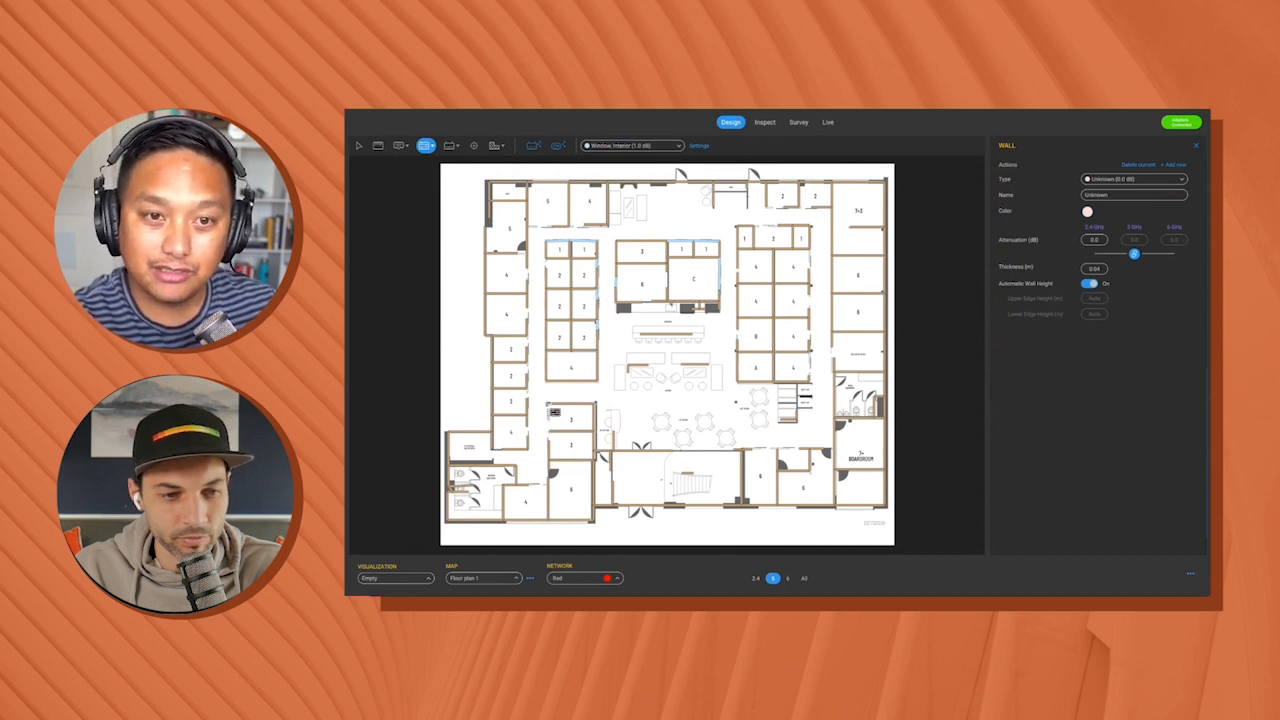
pyautogui.click(551, 405)
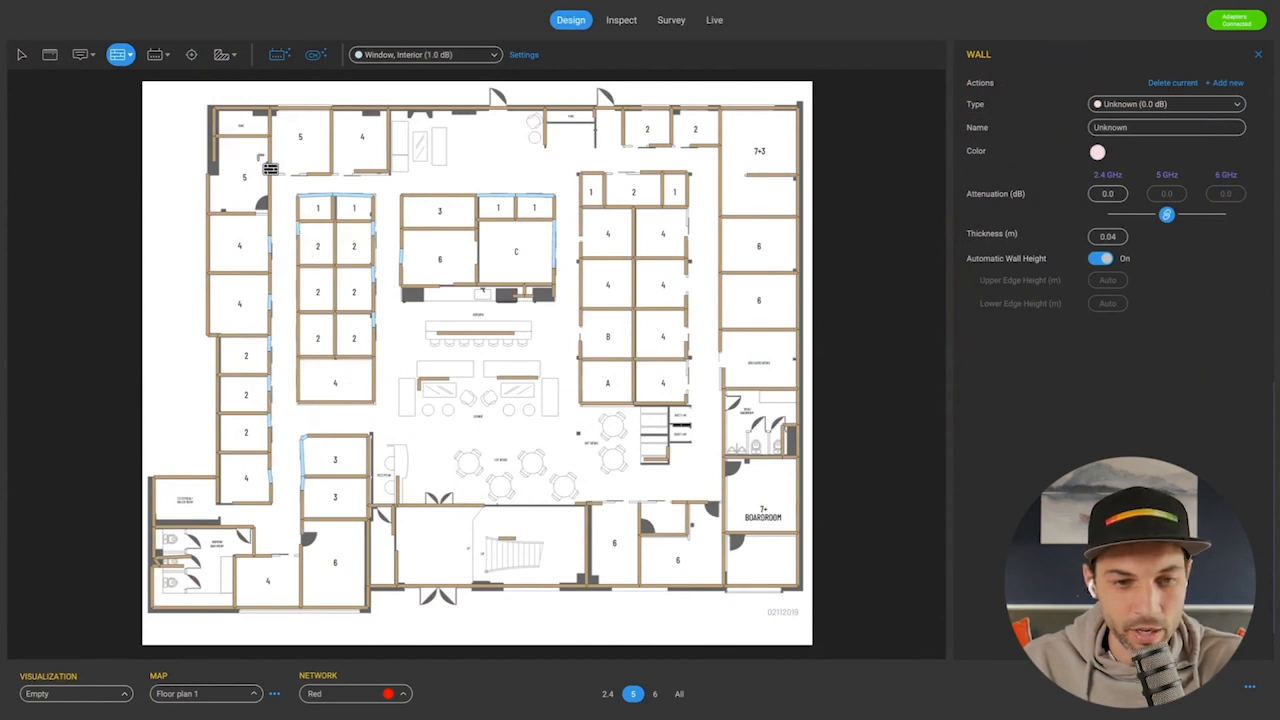
# Delete the wall segments detected on the kitchen counter and sofas in the central lounge
pyautogui.click(22, 57)
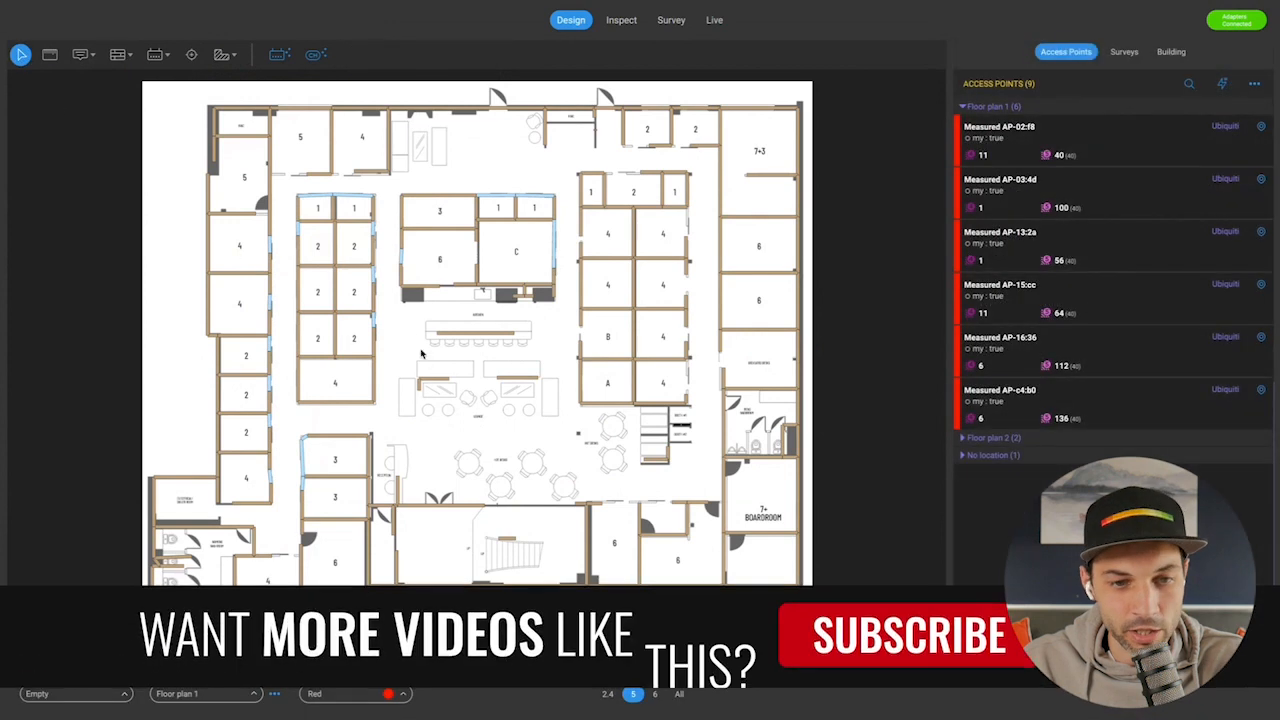
pyautogui.moveTo(403, 321); pyautogui.dragTo(559, 421)
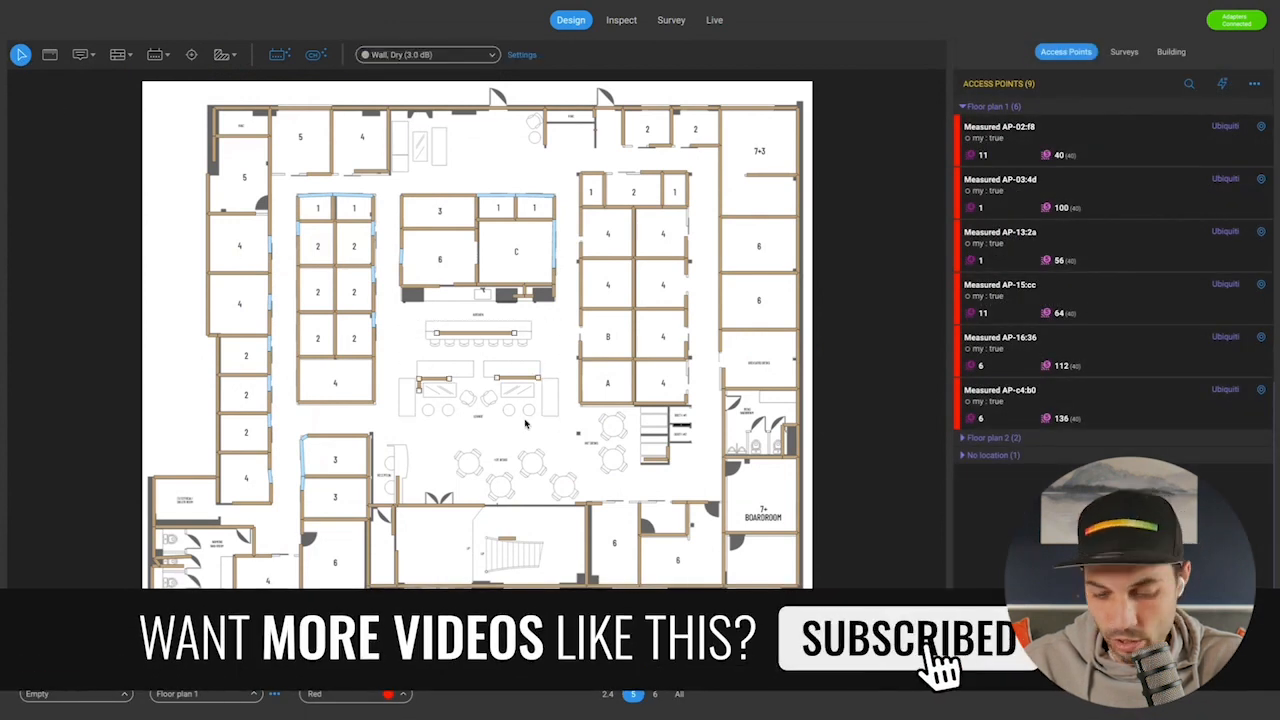
pyautogui.press('Delete')
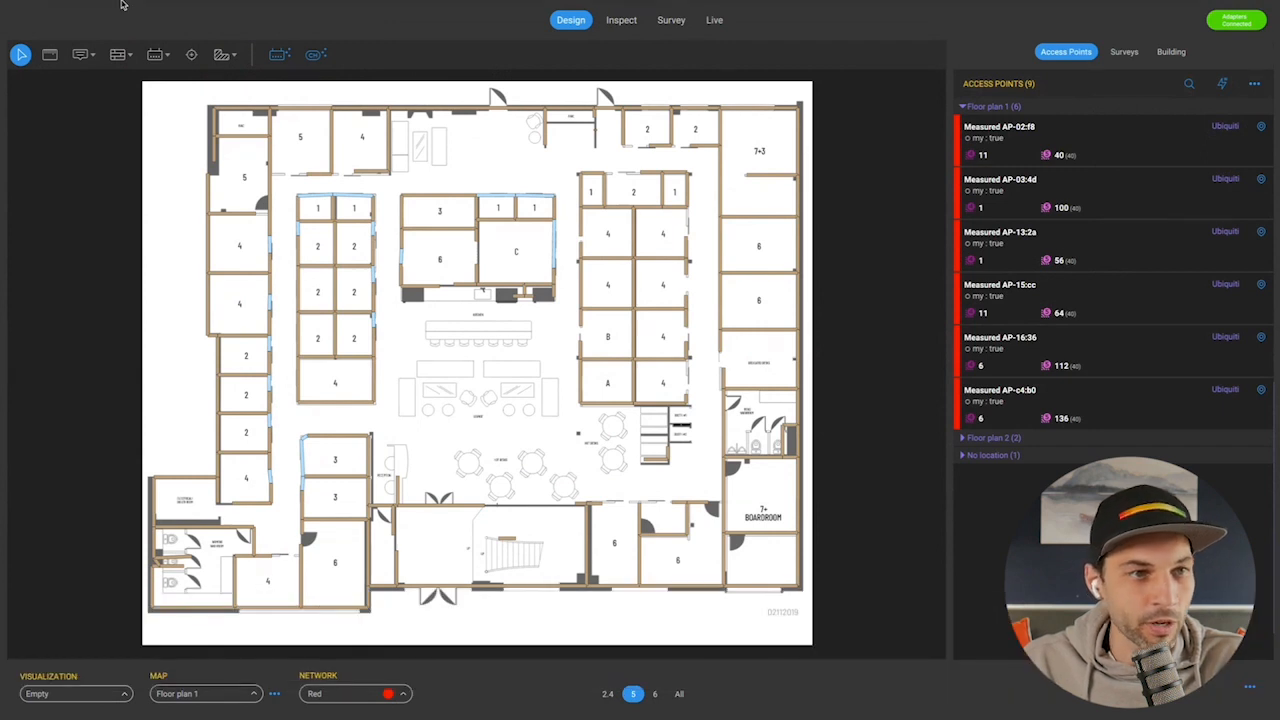
# Show the surveys on the floor plan again
pyautogui.click(183, 7)
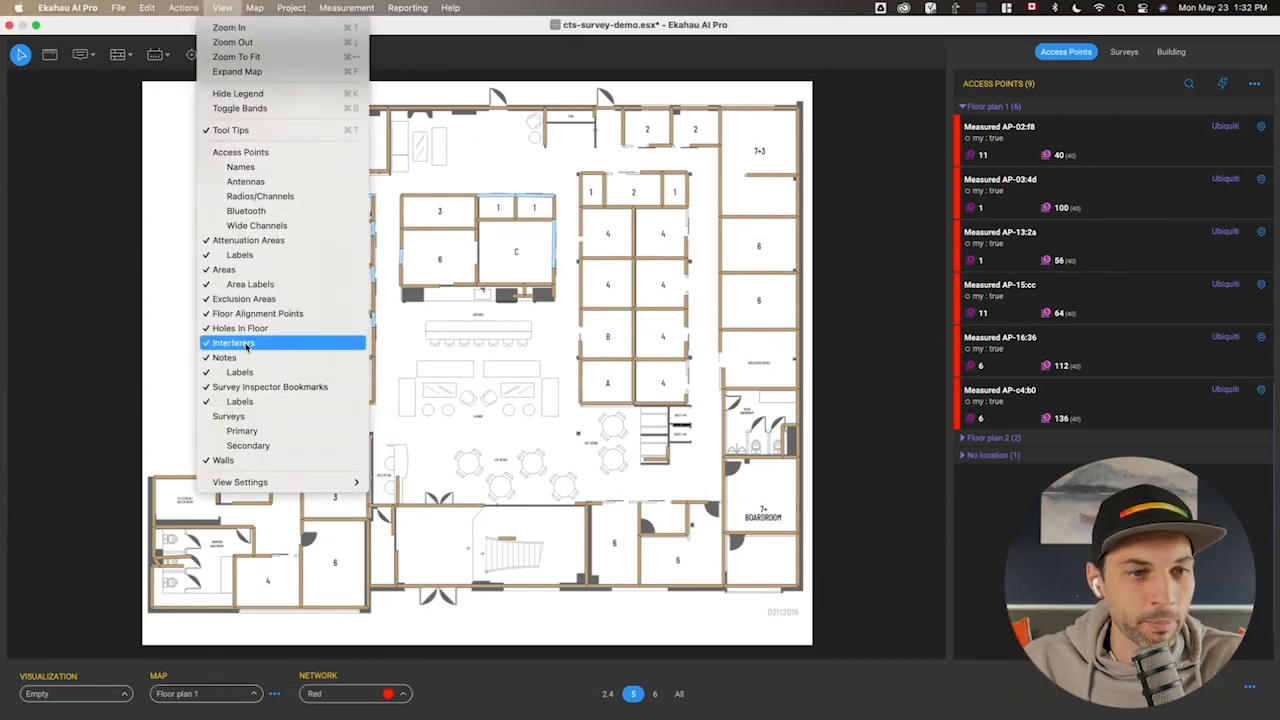
pyautogui.click(254, 420)
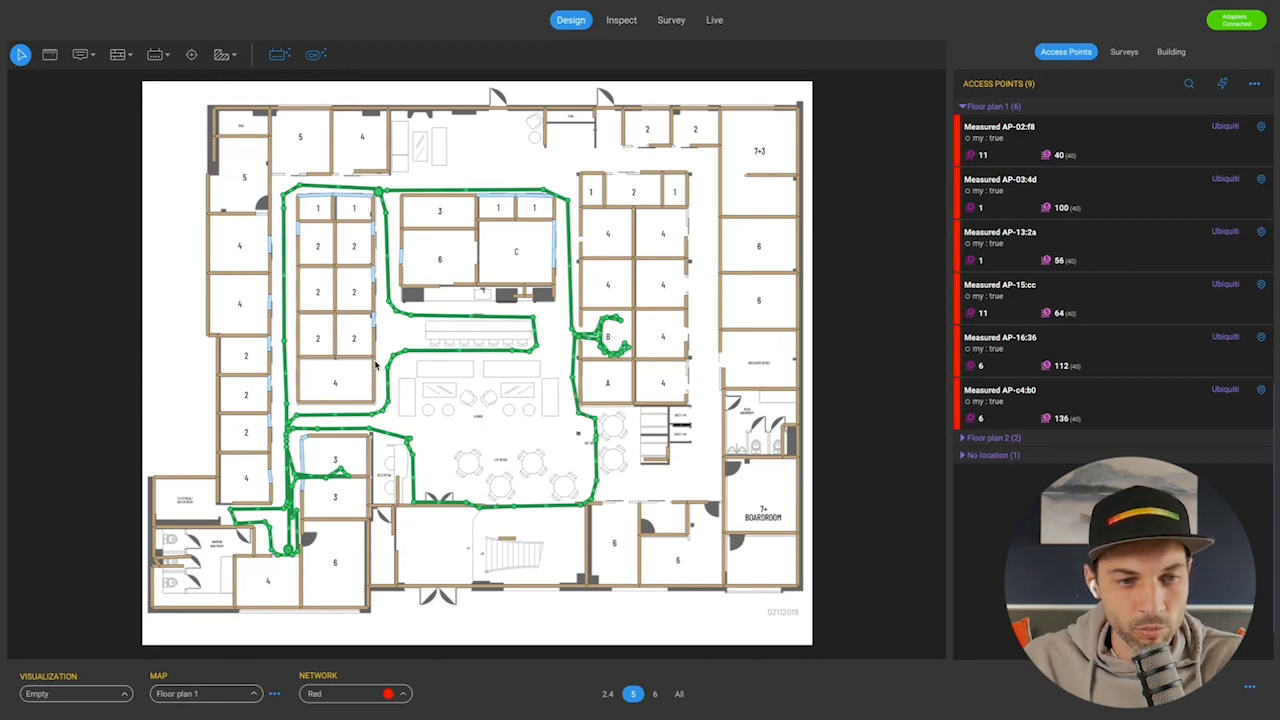
# Change the divider wall in the western double-row rooms and the building's west exterior walls to Wall, Concrete (12.0 dB)
pyautogui.click(334, 266)
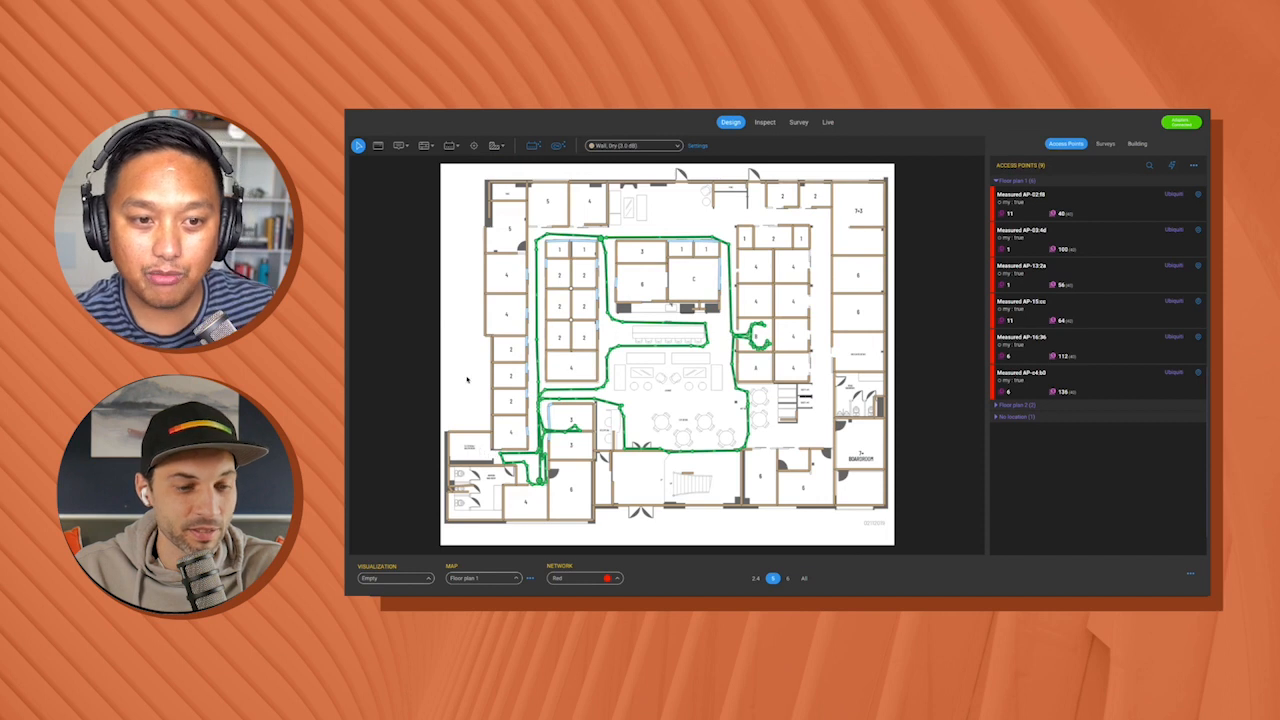
pyautogui.moveTo(473, 178); pyautogui.dragTo(491, 341)
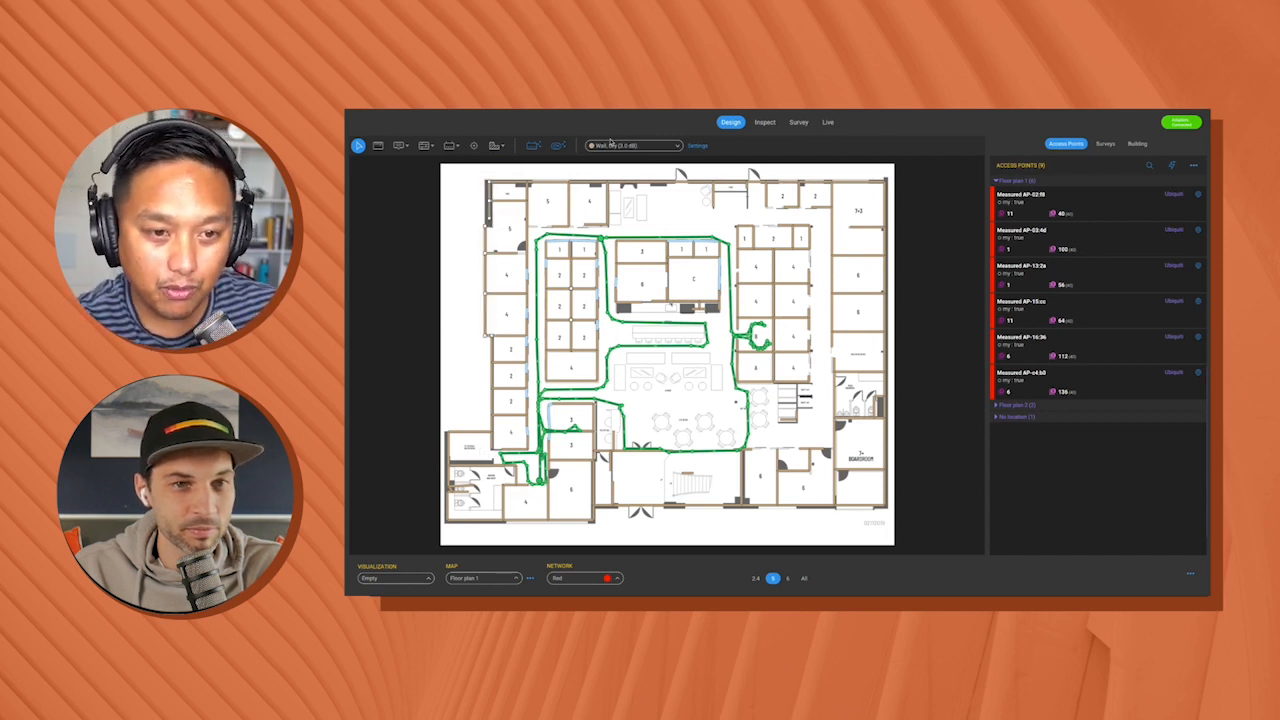
pyautogui.click(611, 143)
pyautogui.click(617, 213)
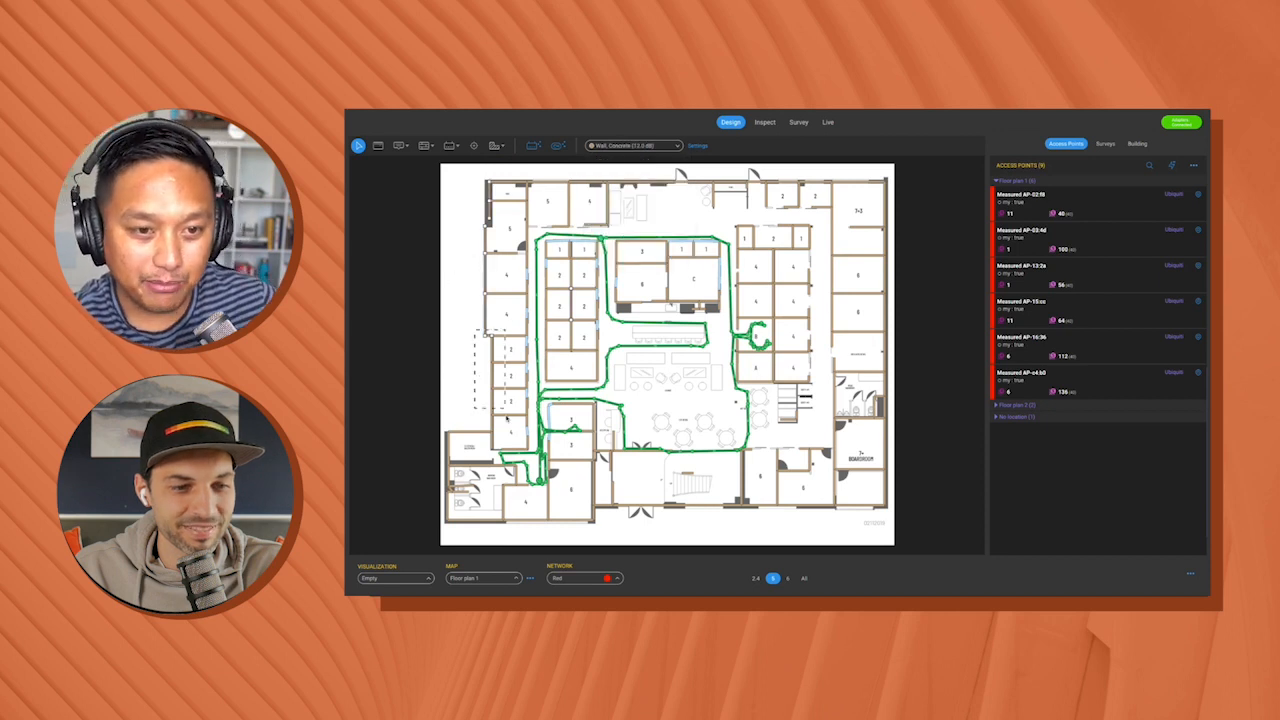
pyautogui.moveTo(507, 433); pyautogui.dragTo(508, 436)
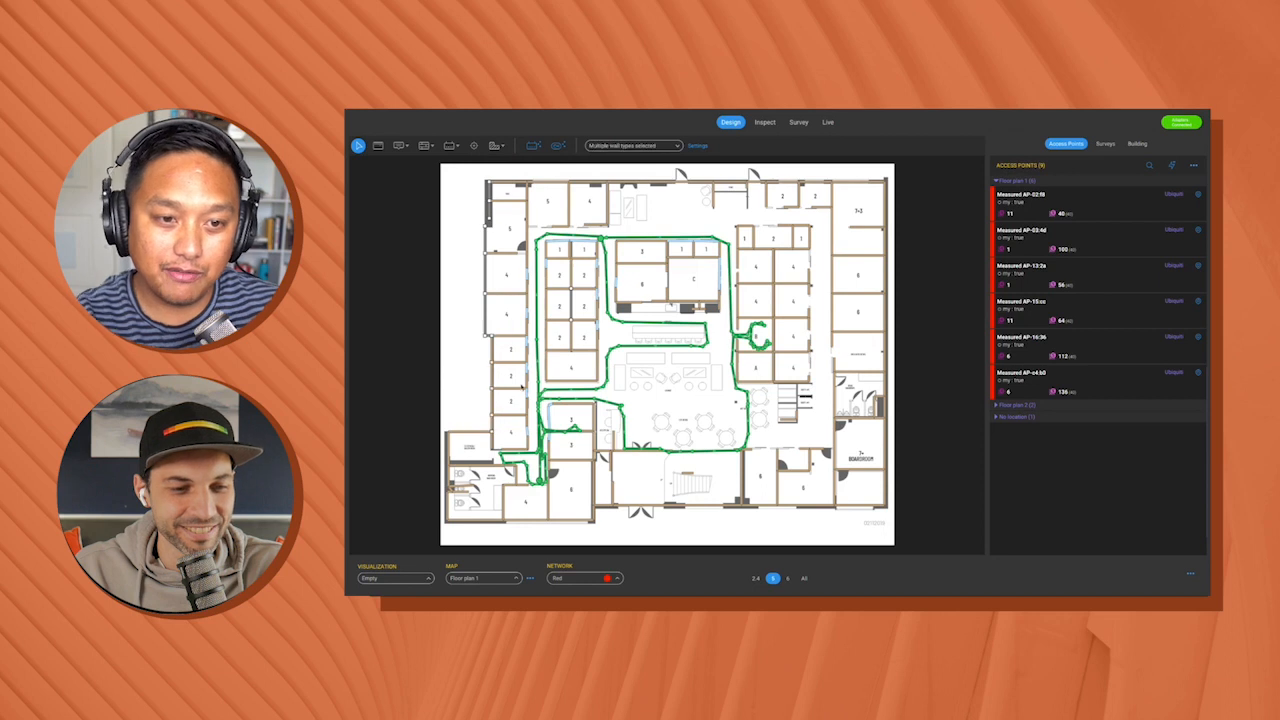
pyautogui.click(659, 147)
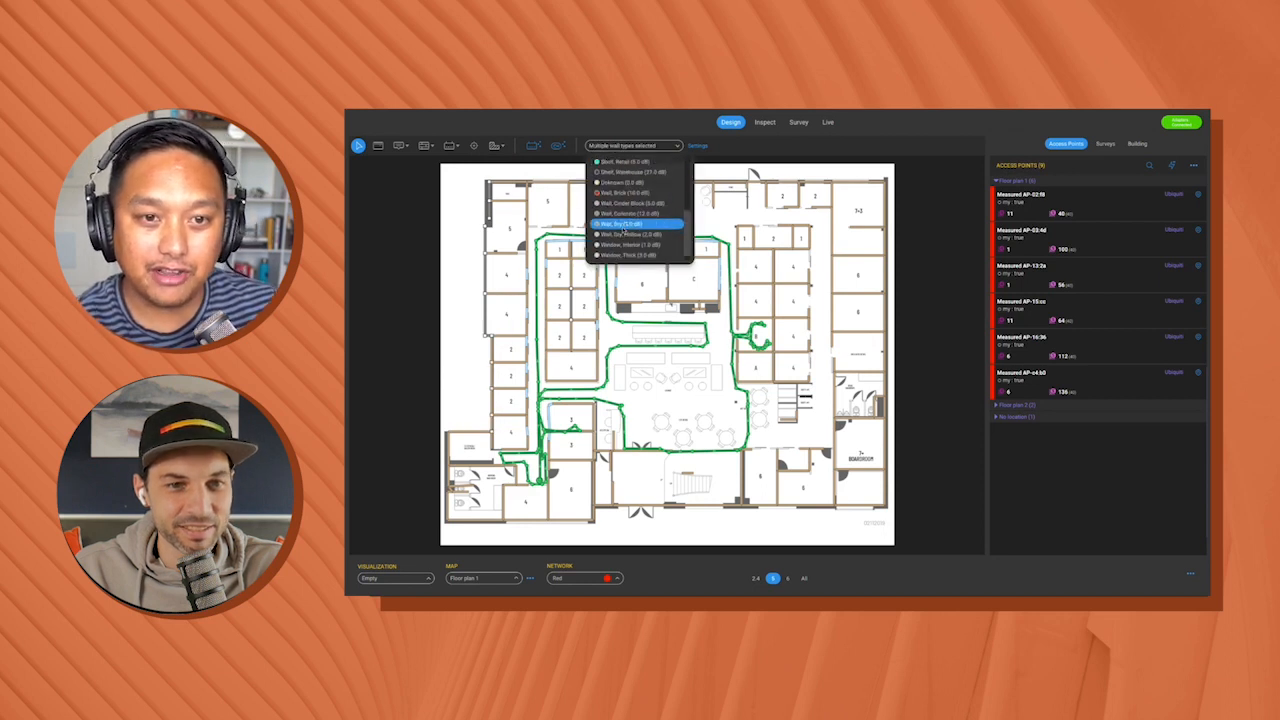
pyautogui.click(622, 213)
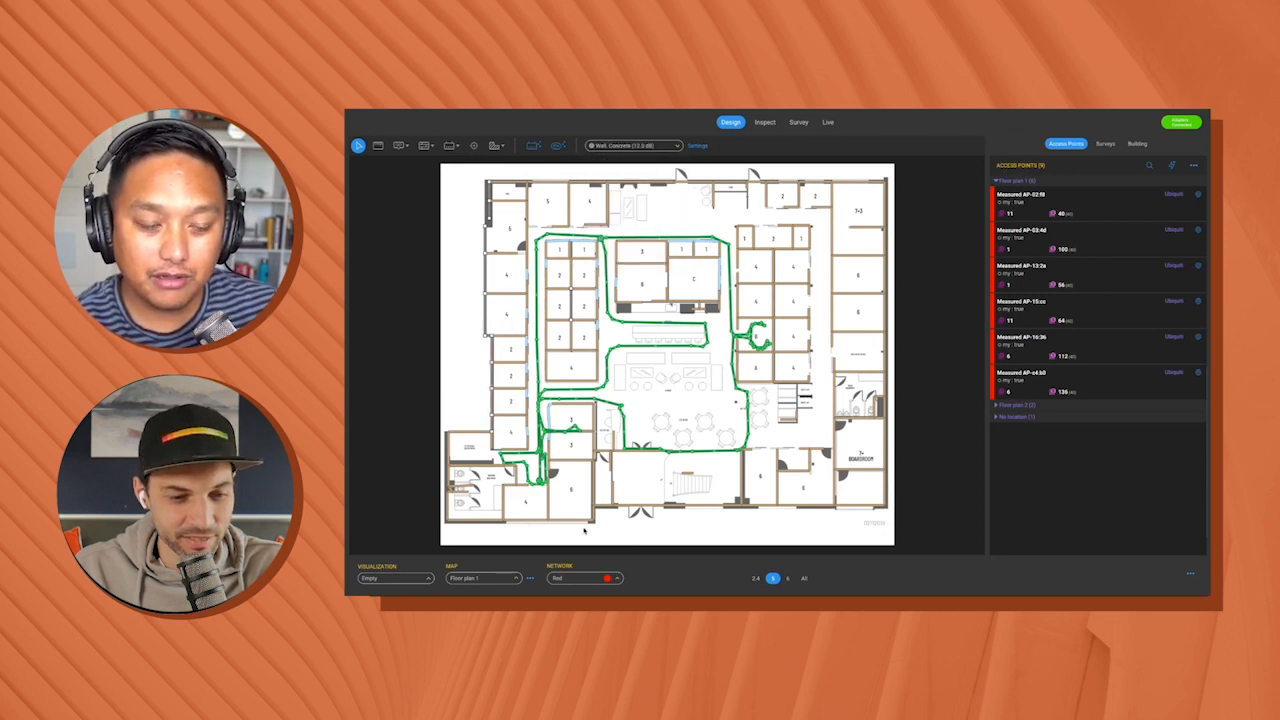
# Change the exterior walls along the building's southwest corner to Wall, Concrete (12.0 dB)
pyautogui.moveTo(594, 523); pyautogui.dragTo(596, 531)
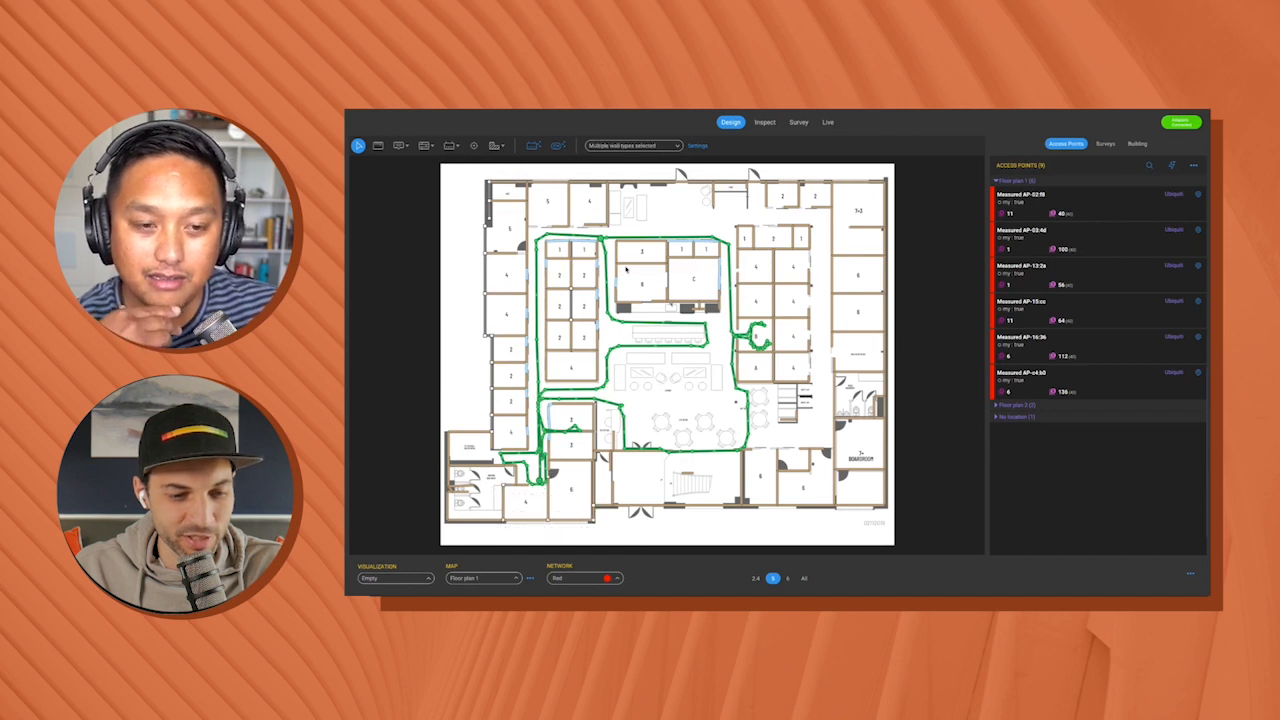
pyautogui.click(647, 147)
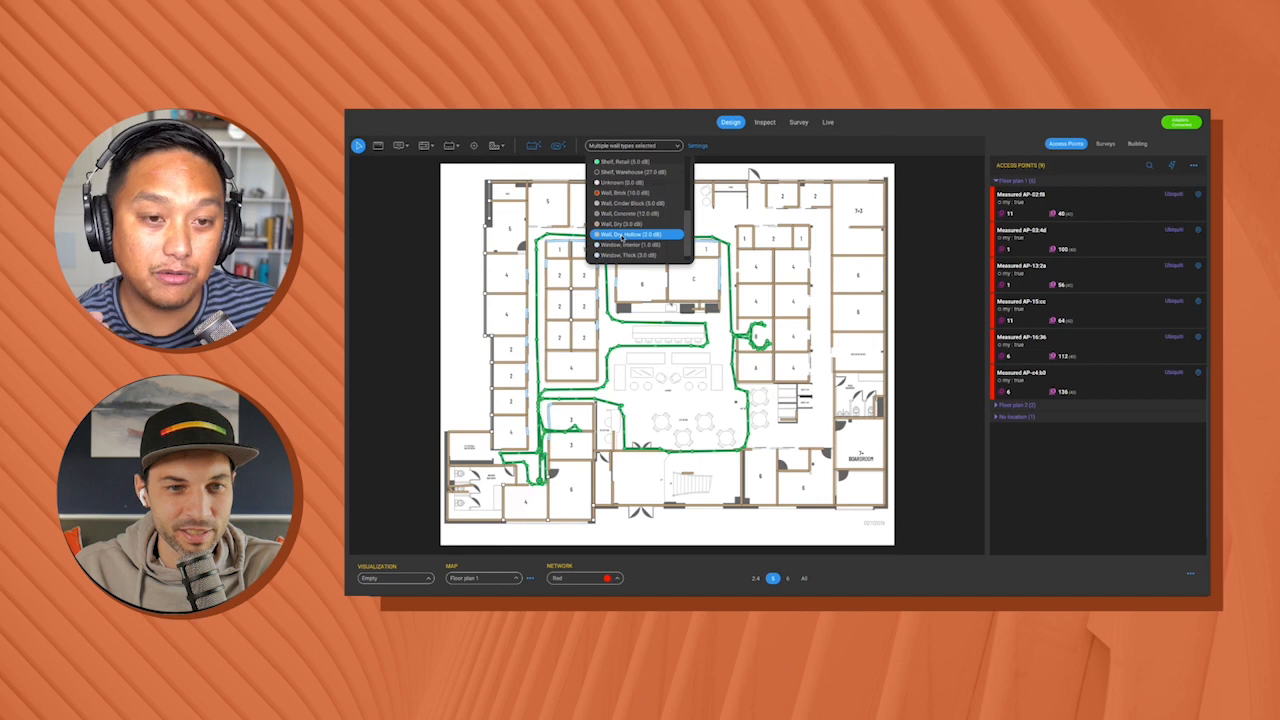
pyautogui.click(622, 213)
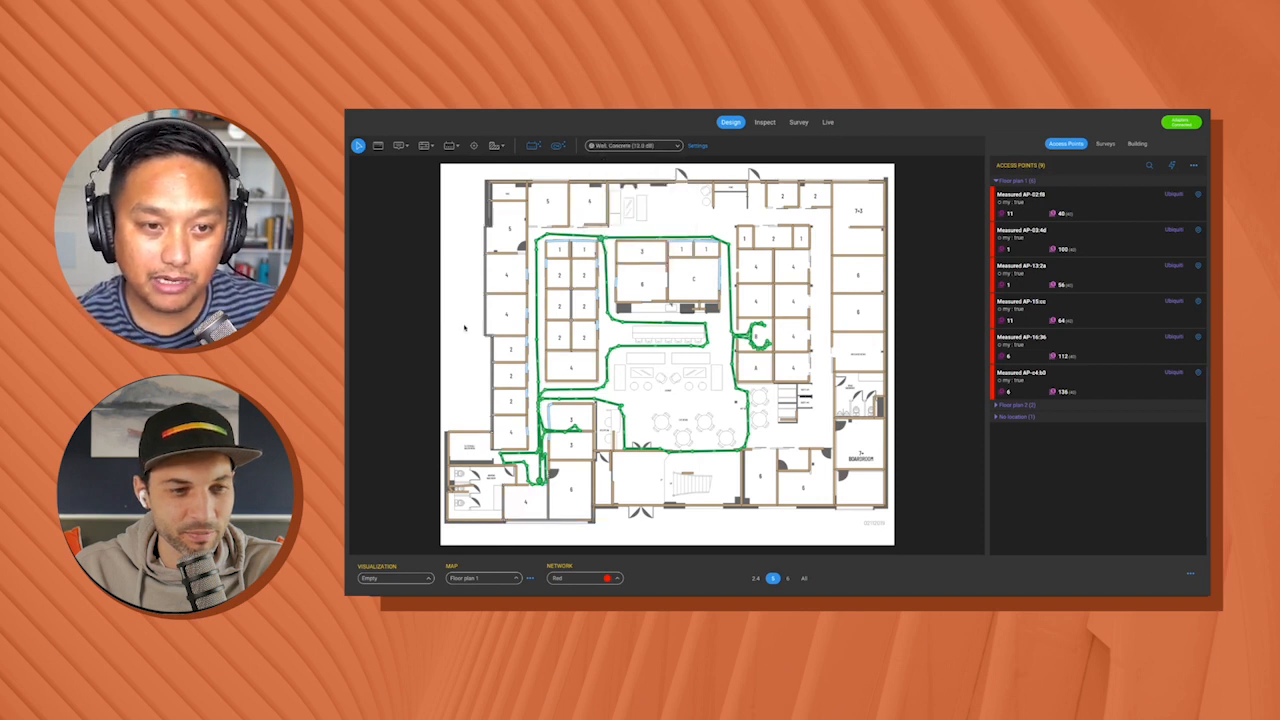
pyautogui.click(464, 328)
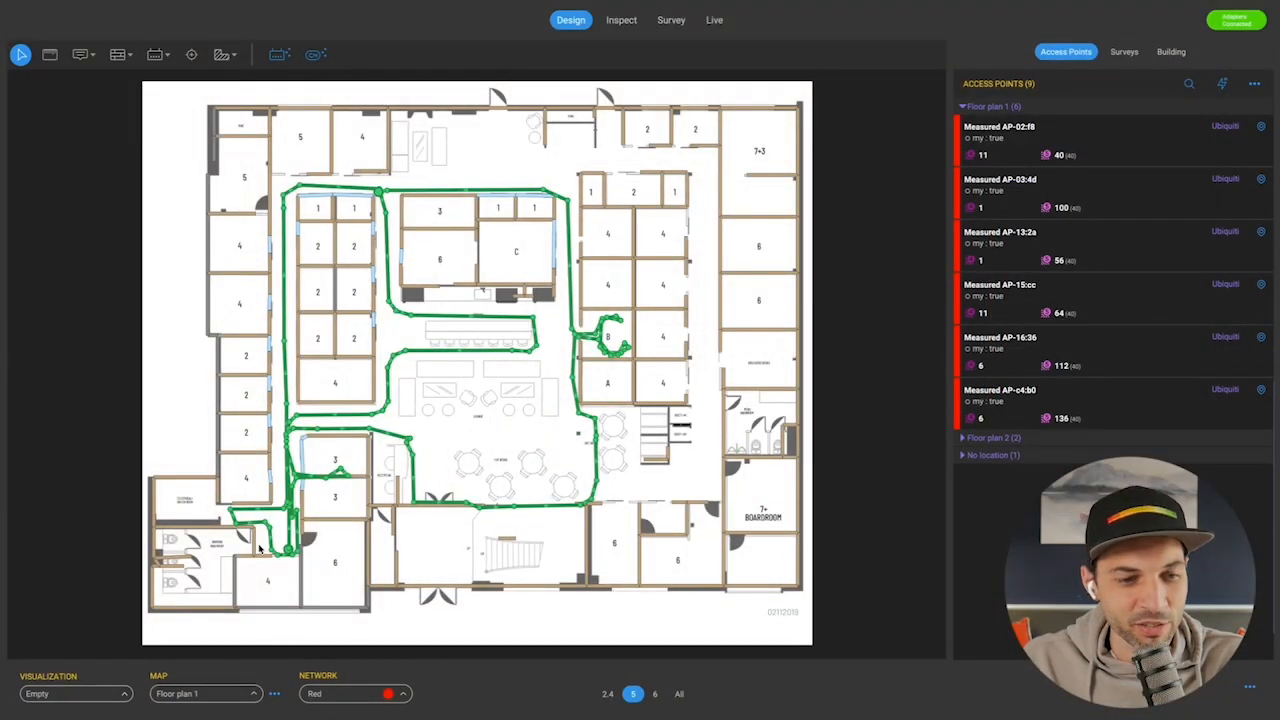
# Review the available wall types for the concrete divider wall between the western double-row rooms
pyautogui.click(336, 288)
pyautogui.rightClick(337, 288)
pyautogui.click(400, 295)
pyautogui.click(409, 297)
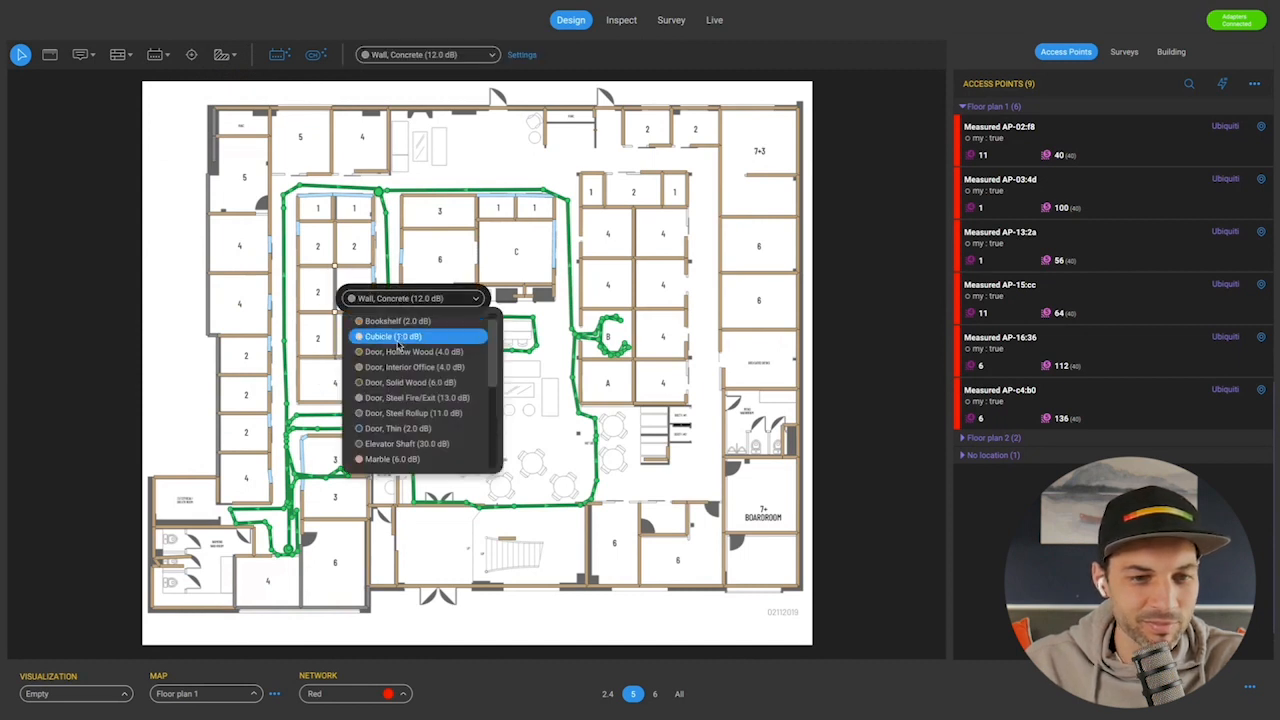
pyautogui.scroll(-3, 395, 385)
pyautogui.click(172, 269)
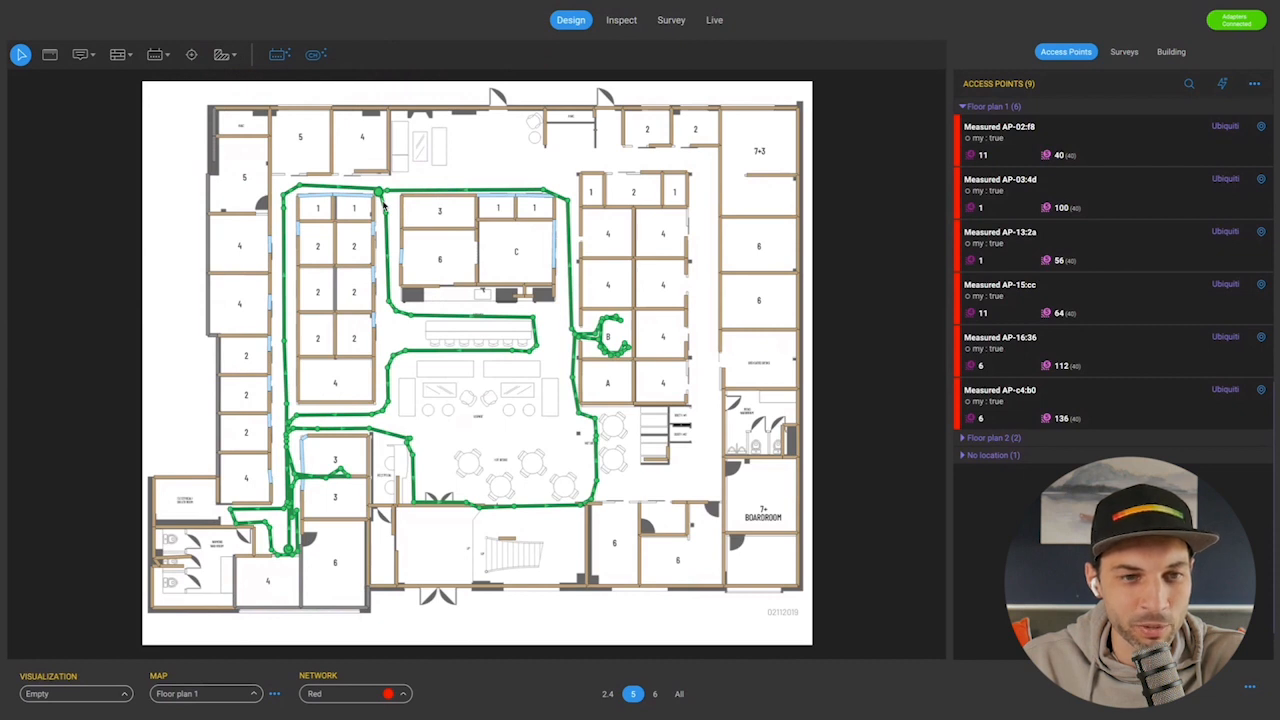
# Run Wall Calibration and apply the calibrated 1.5 dB attenuation to the Wall, Dry type
pyautogui.moveTo(122, 3)
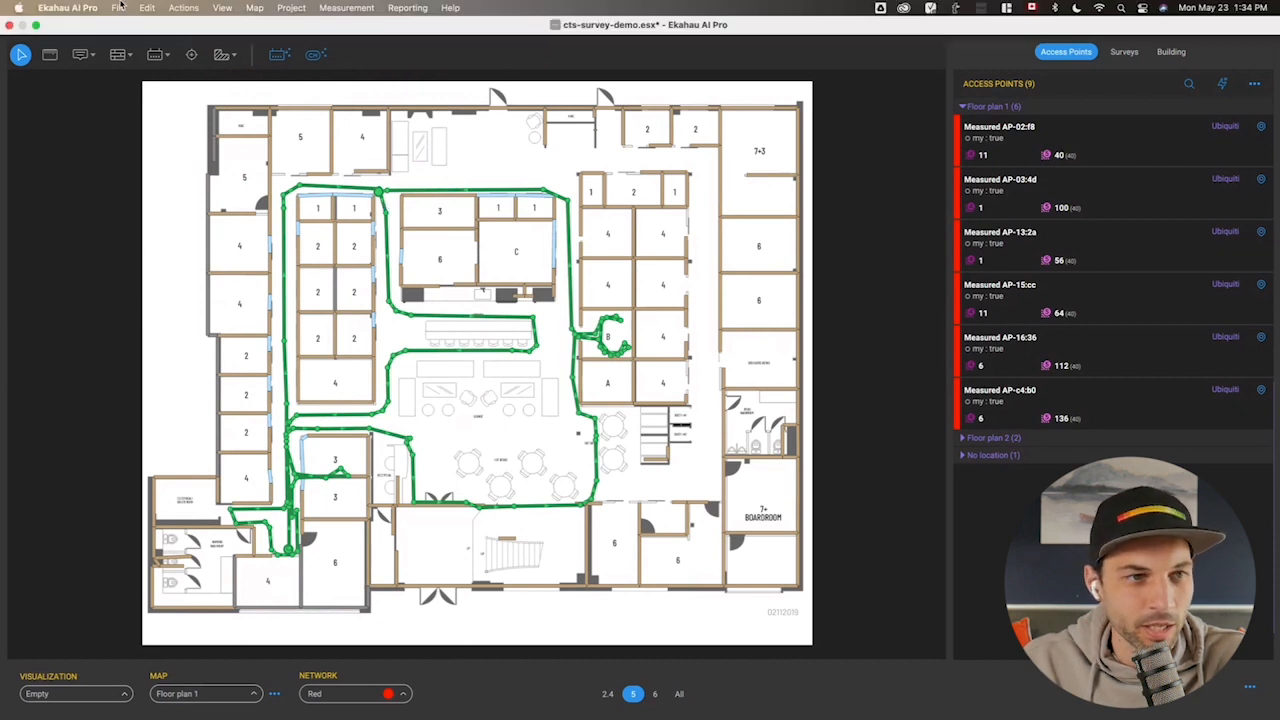
pyautogui.click(184, 8)
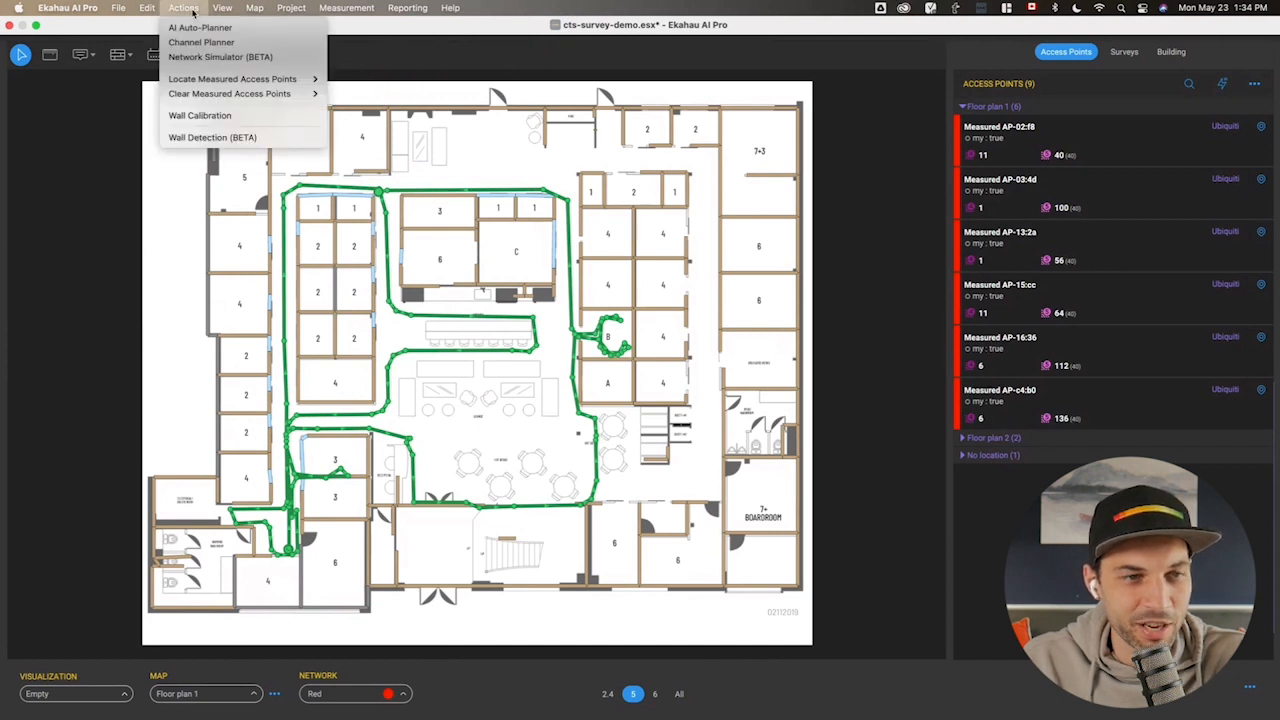
pyautogui.click(200, 115)
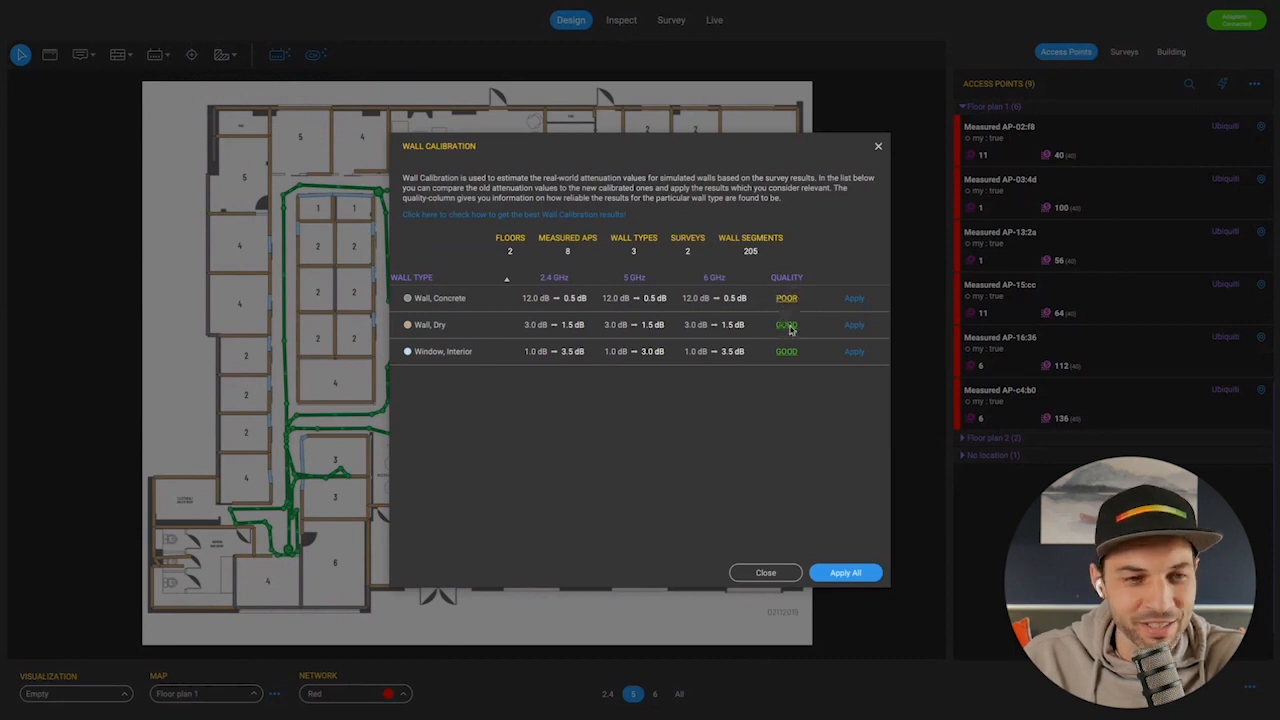
pyautogui.moveTo(789, 329)
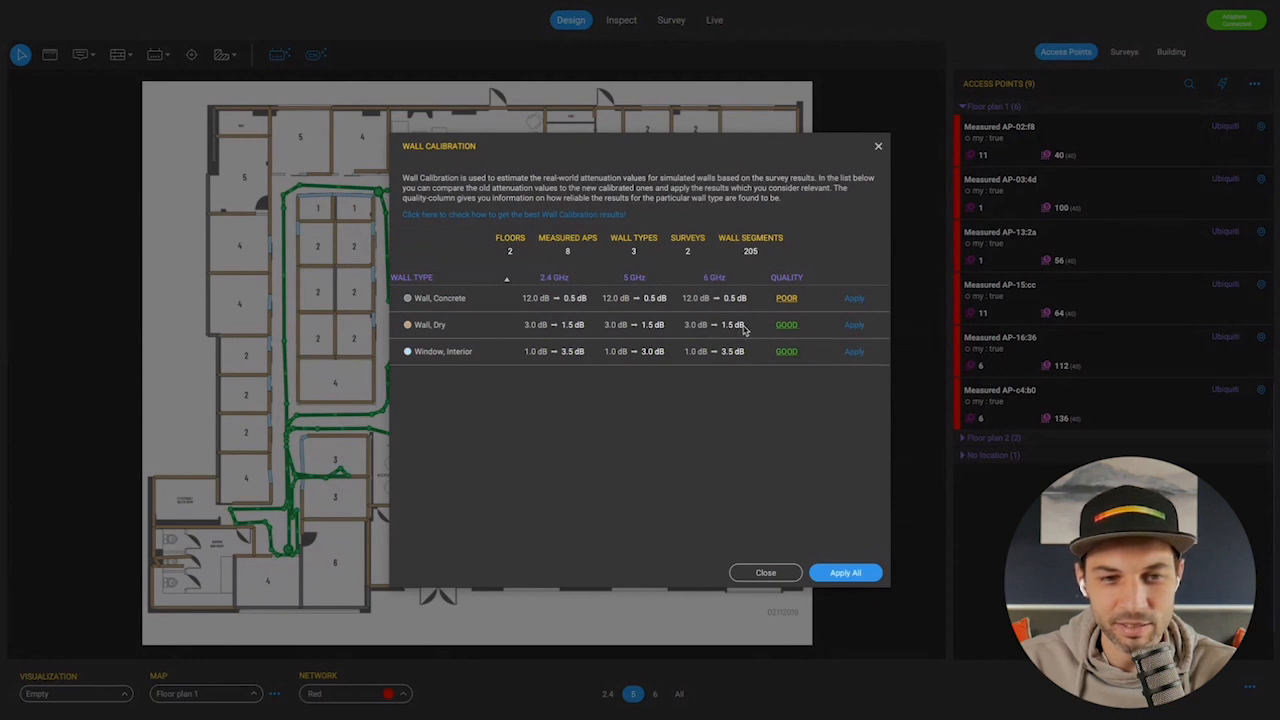
pyautogui.click(855, 327)
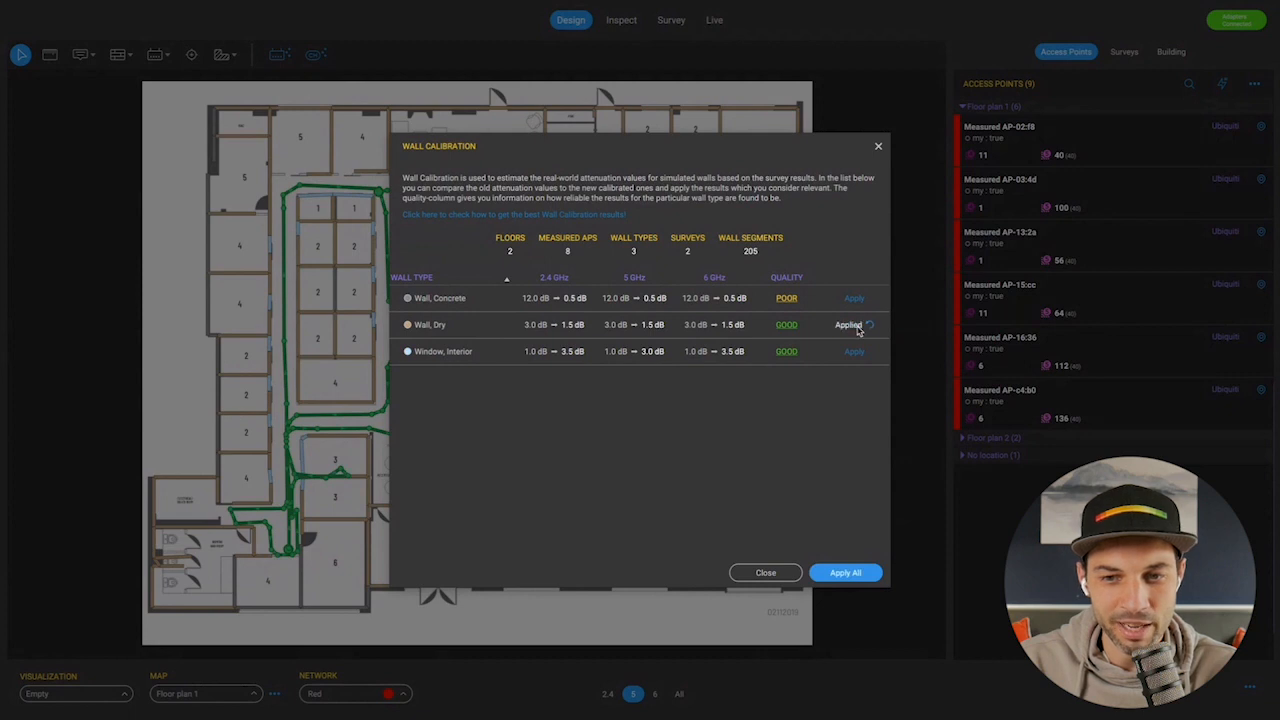
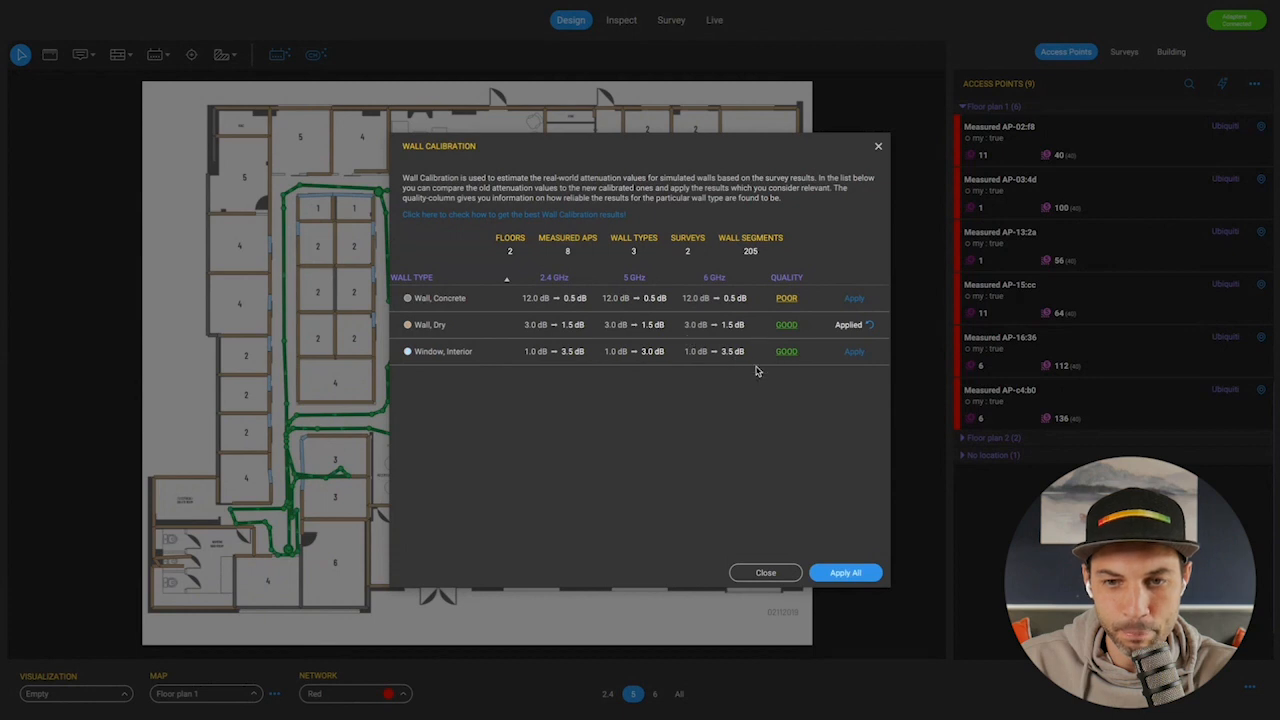
# Read the guidance on getting the best wall calibration results and leave Wall Calibration
pyautogui.click(601, 216)
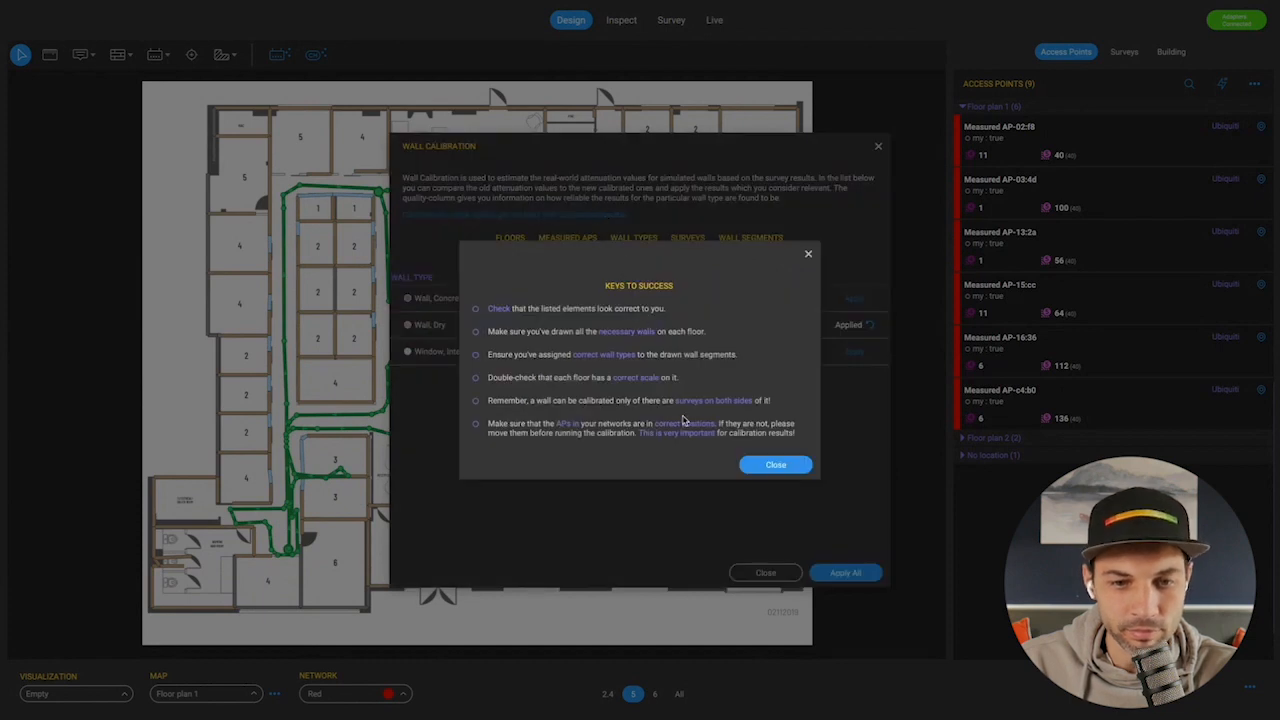
pyautogui.click(776, 466)
pyautogui.click(764, 573)
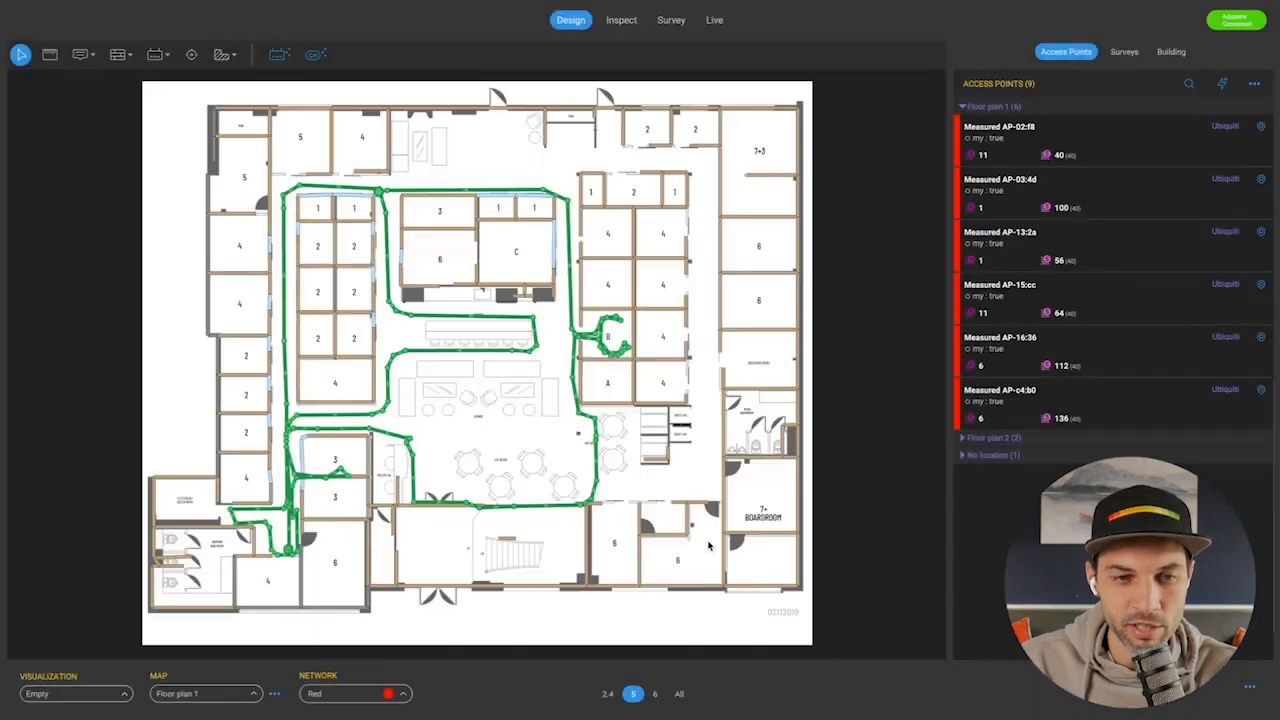
# Inspect the settings of the calibrated drywall type on the east side of the western double-row rooms
pyautogui.click(374, 298)
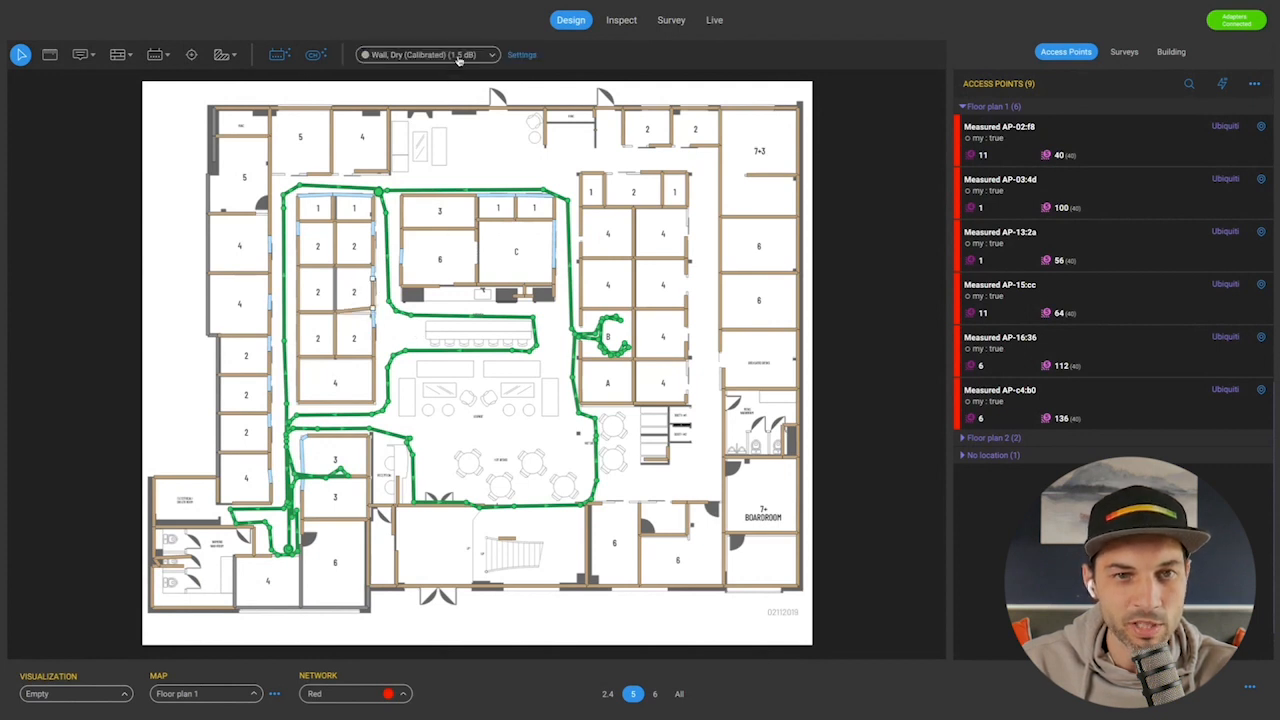
pyautogui.click(524, 56)
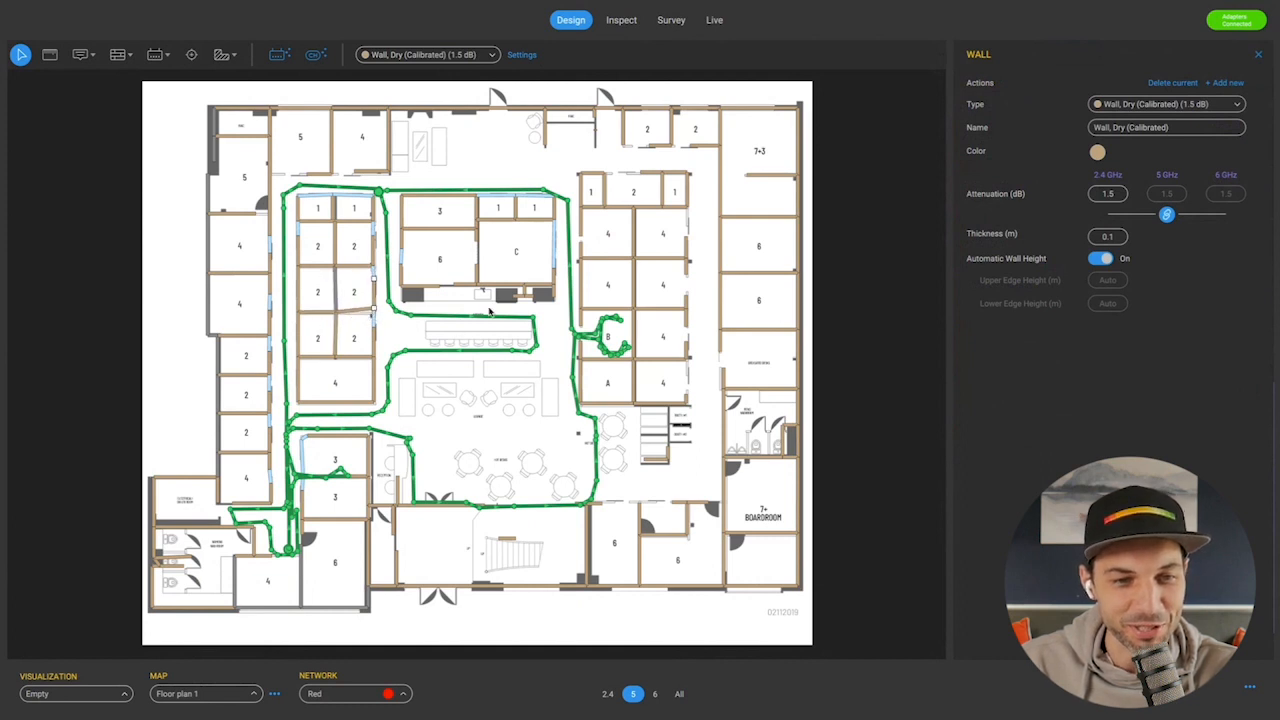
pyautogui.click(430, 333)
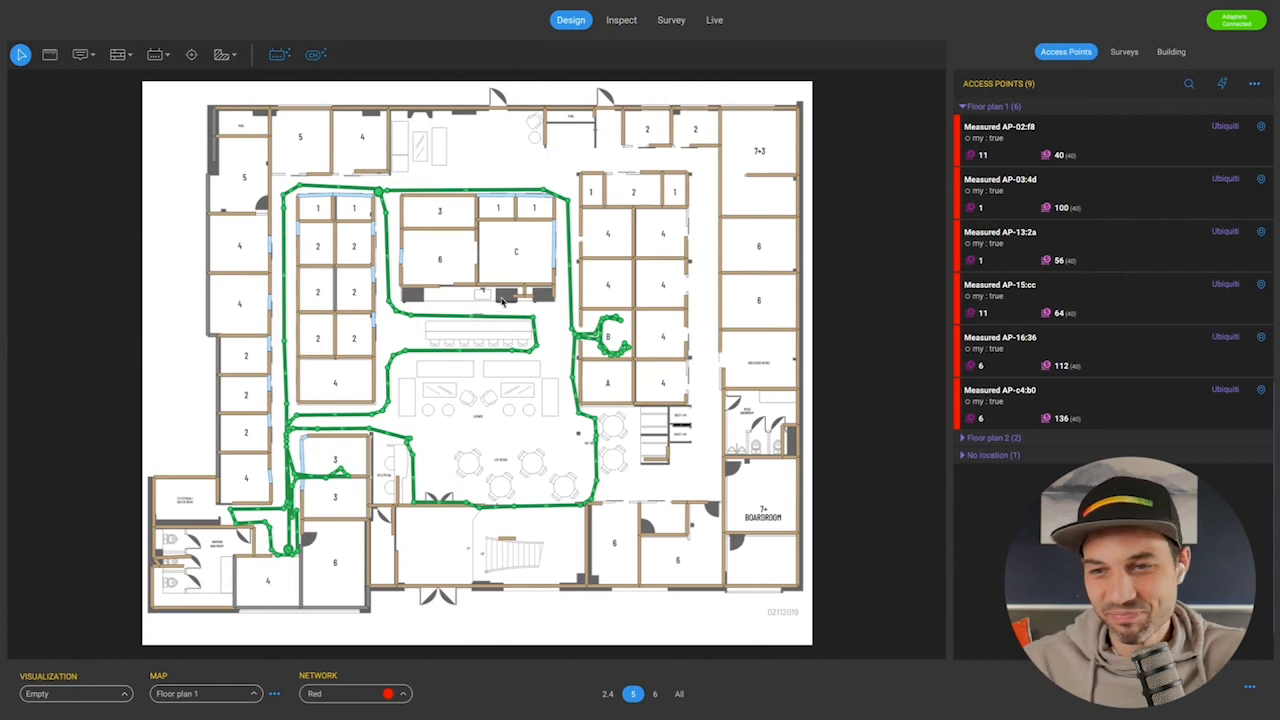
# Show the access points on the floor plan again
pyautogui.click(176, 8)
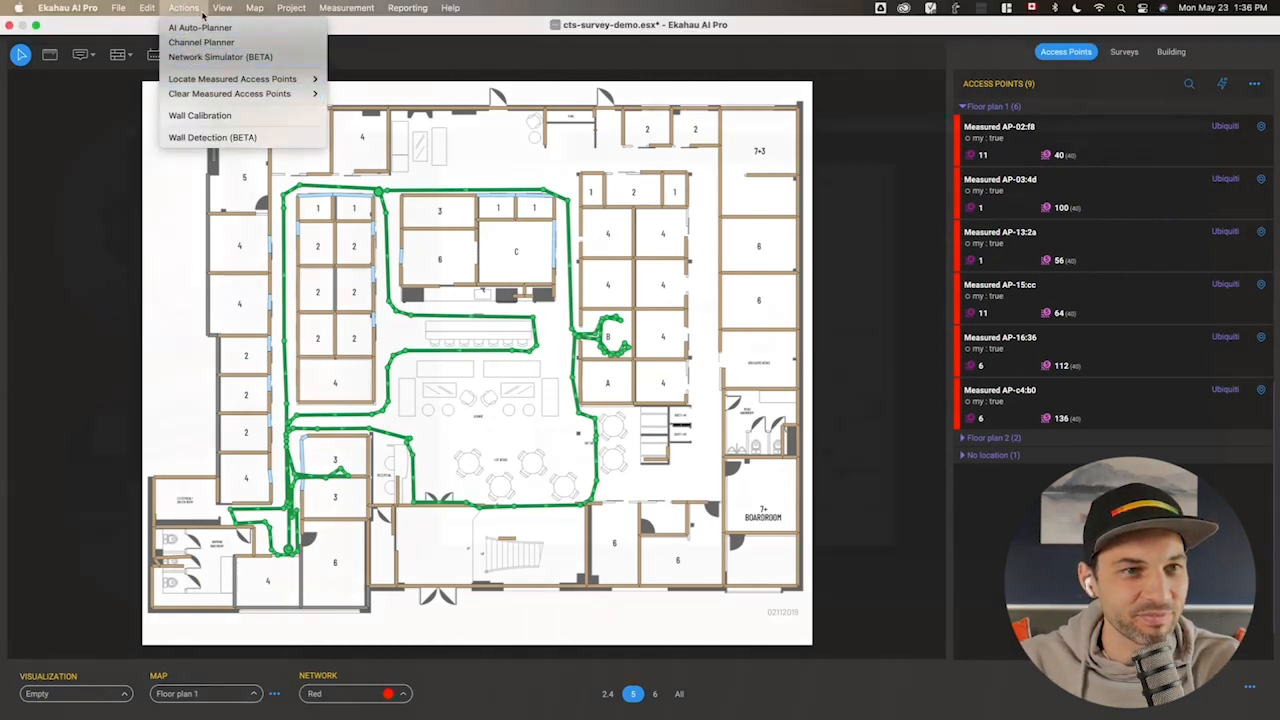
pyautogui.moveTo(216, 10)
pyautogui.click(507, 211)
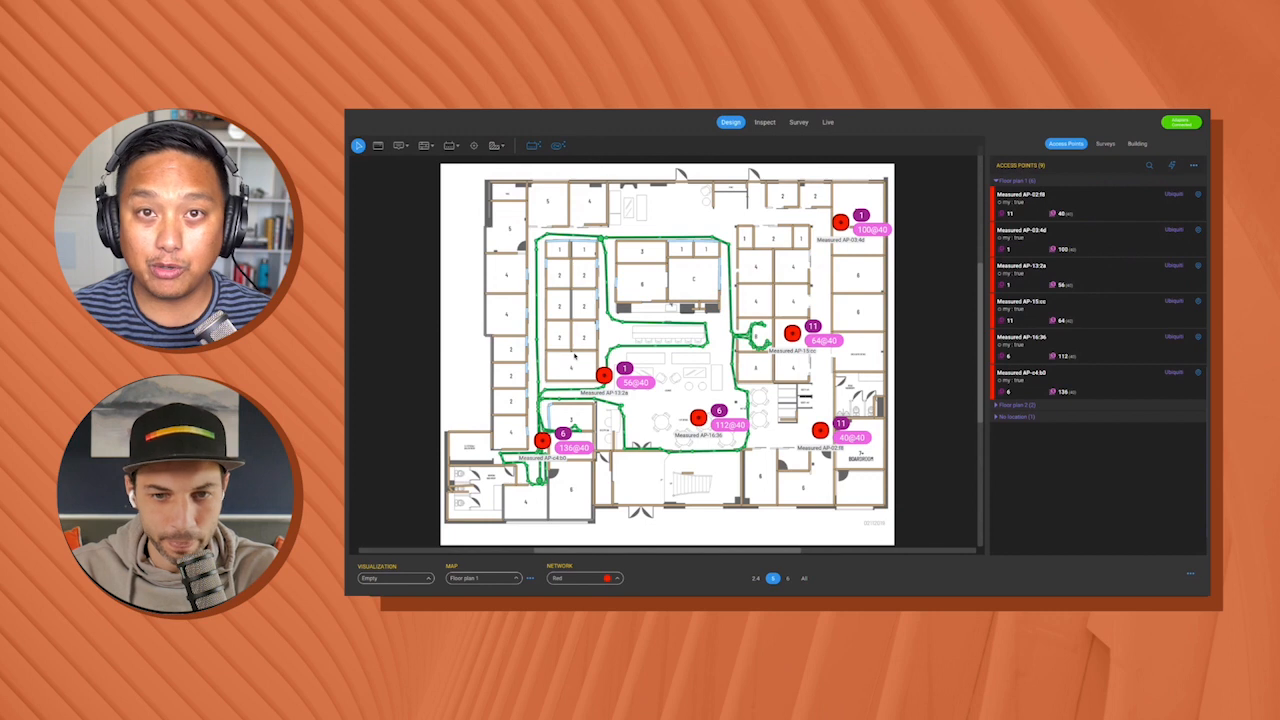
pyautogui.moveTo(605, 380)
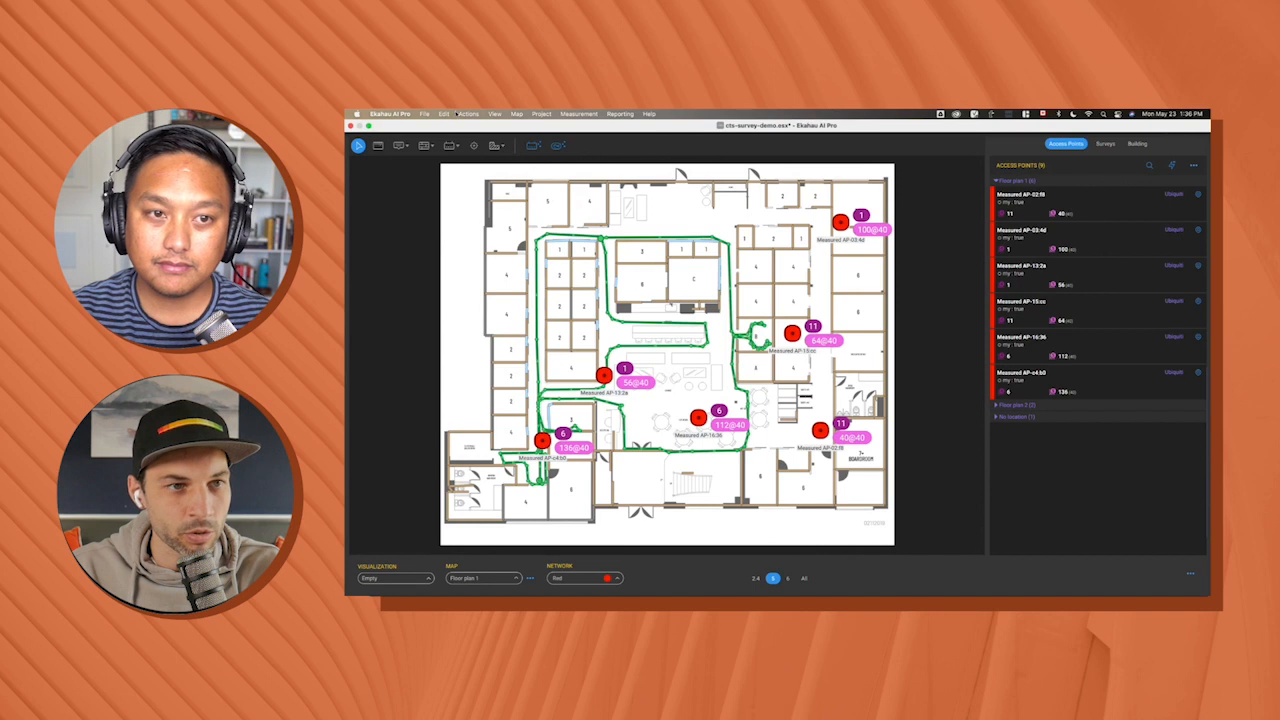
pyautogui.click(468, 113)
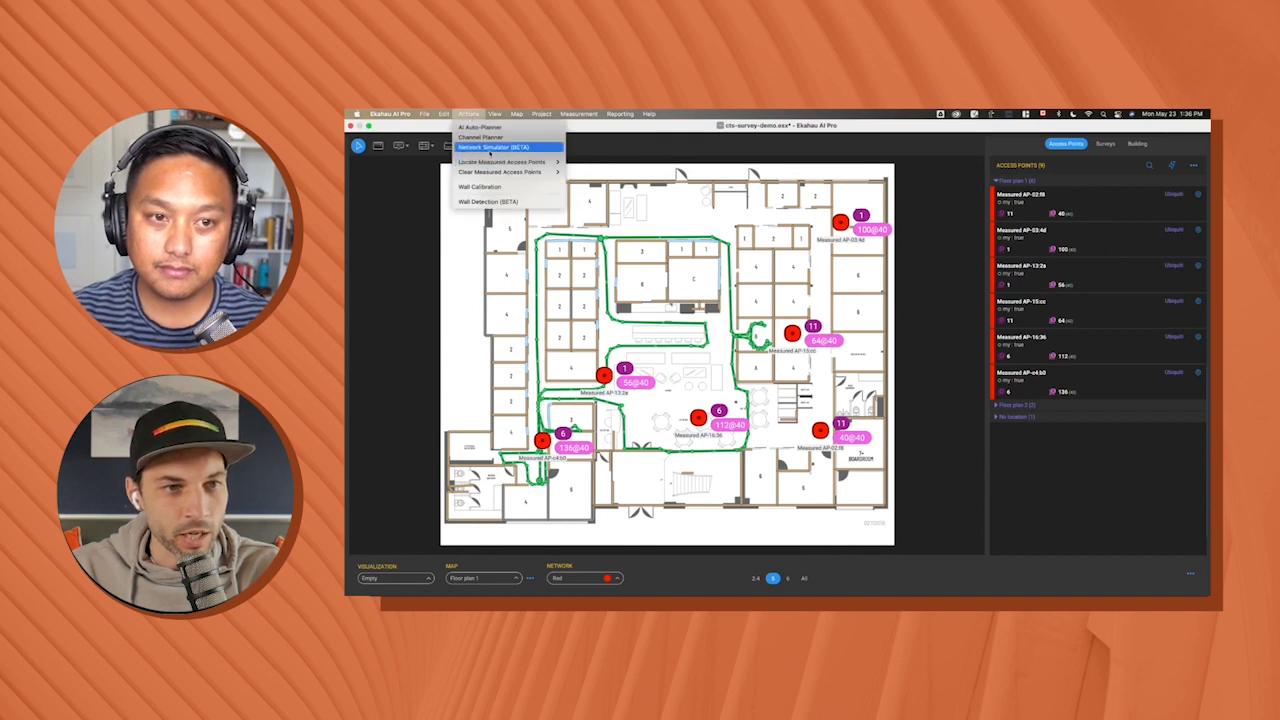
pyautogui.click(492, 147)
pyautogui.click(853, 383)
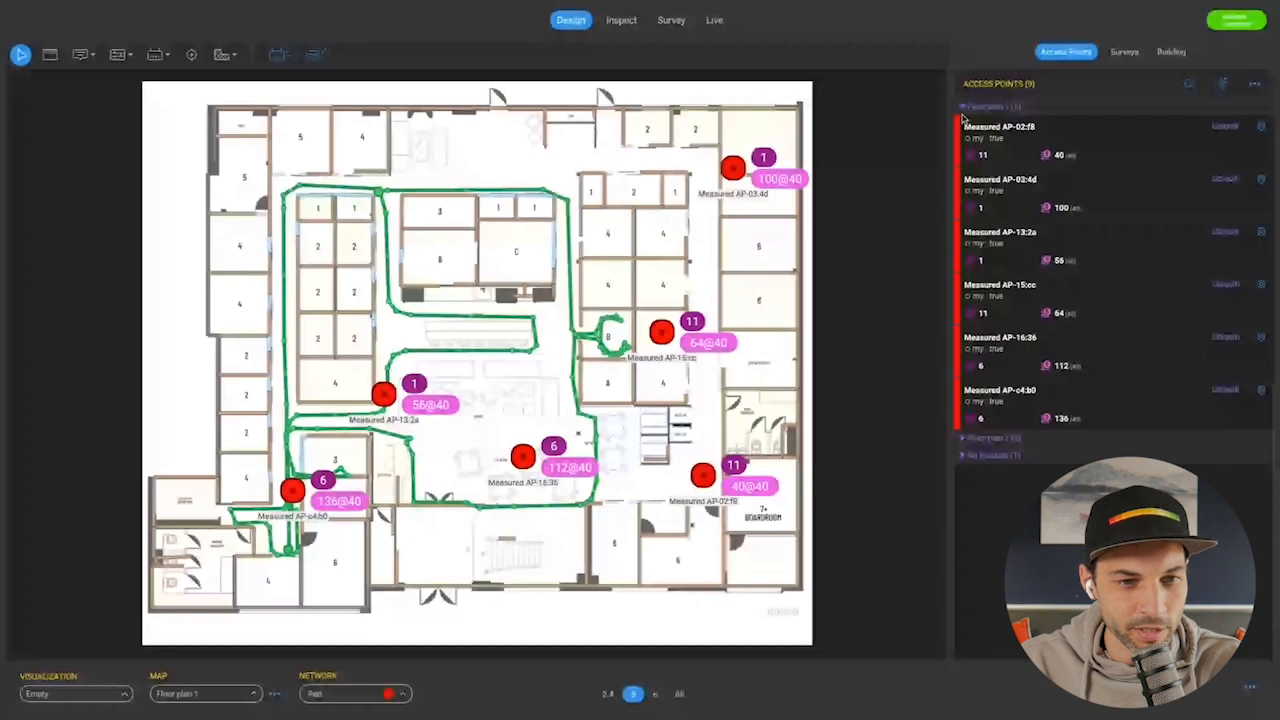
# Switch to Floor plan 2 and remove that map from the project
pyautogui.click(205, 693)
pyautogui.click(213, 666)
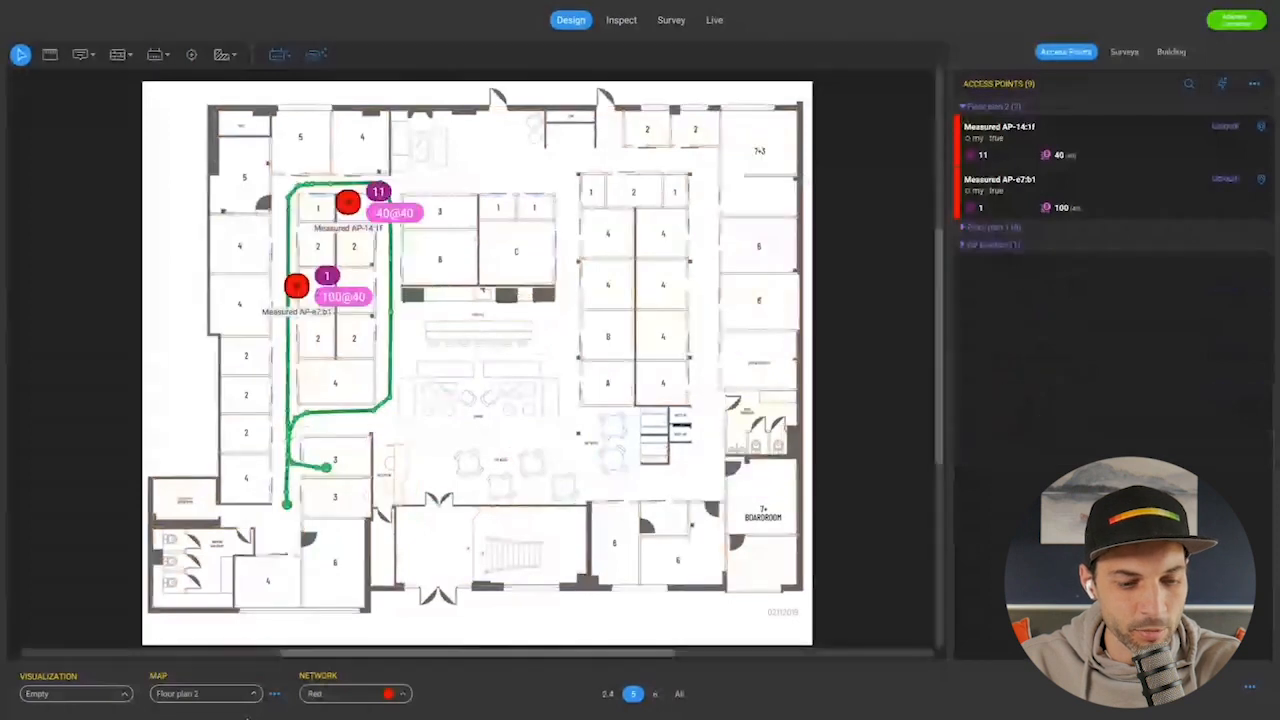
pyautogui.click(275, 692)
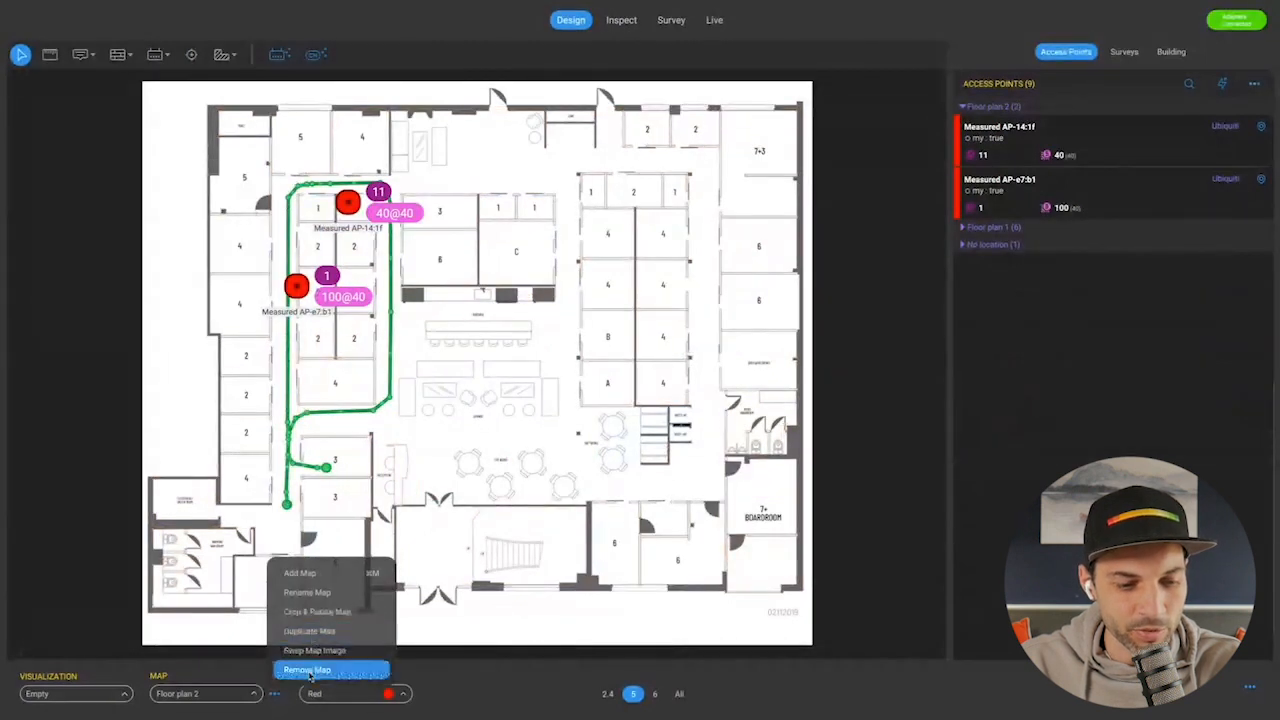
pyautogui.click(310, 670)
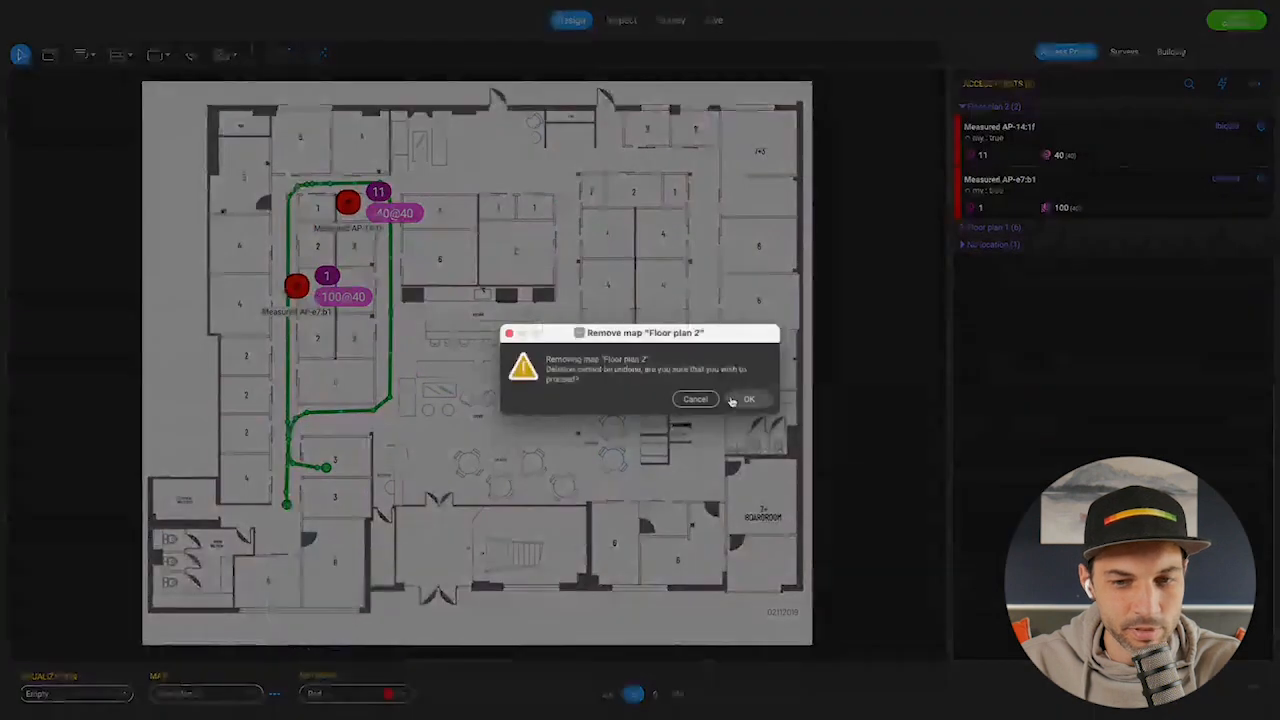
pyautogui.click(745, 399)
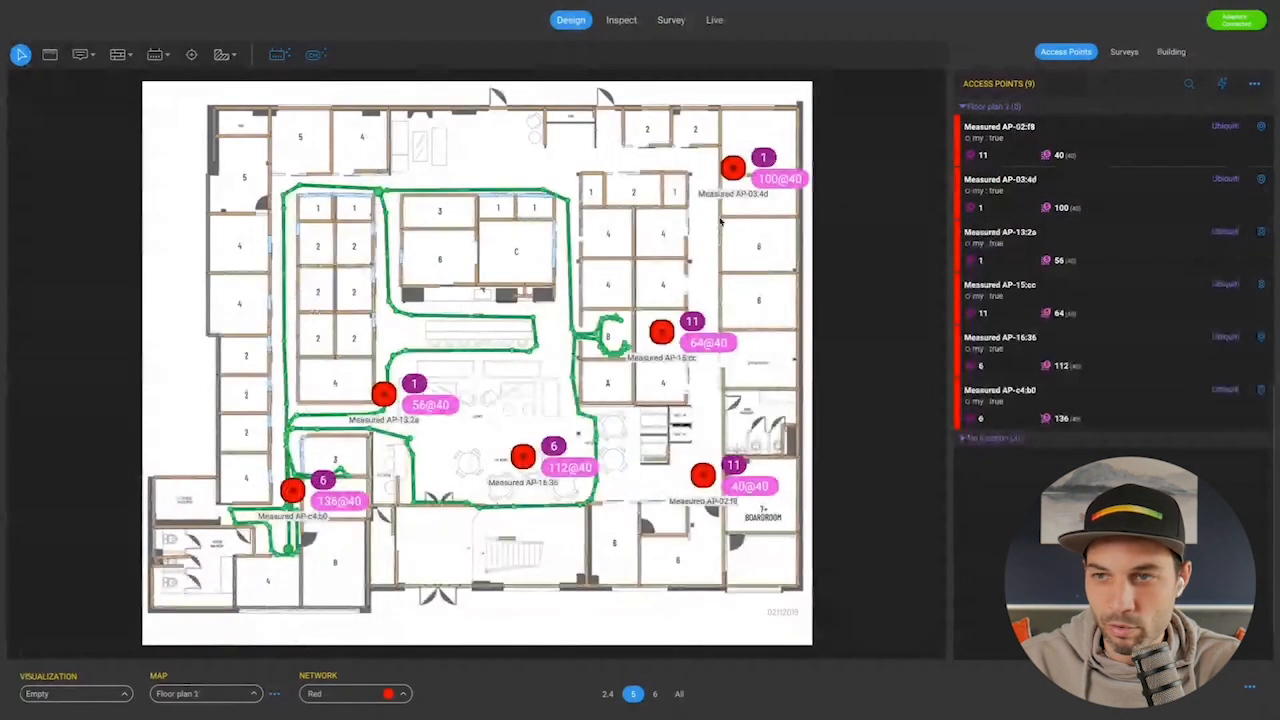
# Start the Network Simulator and specify Ubiquiti UniFi AP Pro as the model of the current six access points
pyautogui.moveTo(133, 5)
pyautogui.click(184, 8)
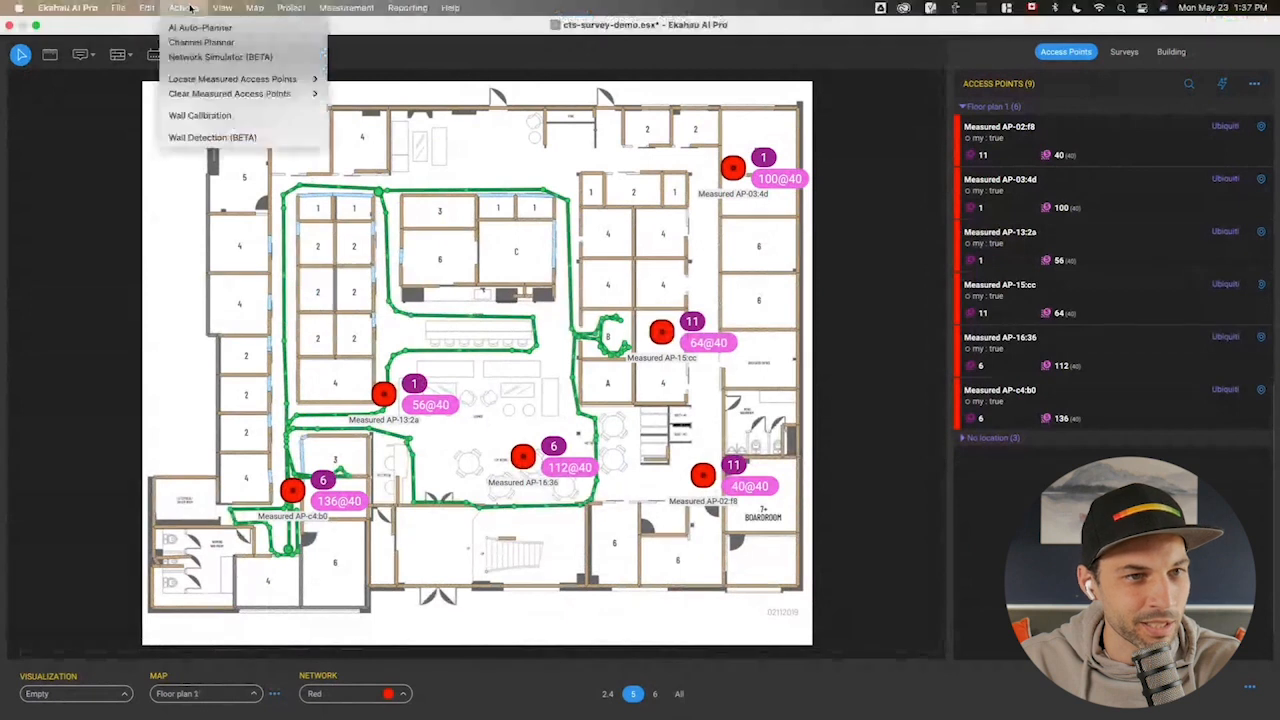
pyautogui.click(198, 57)
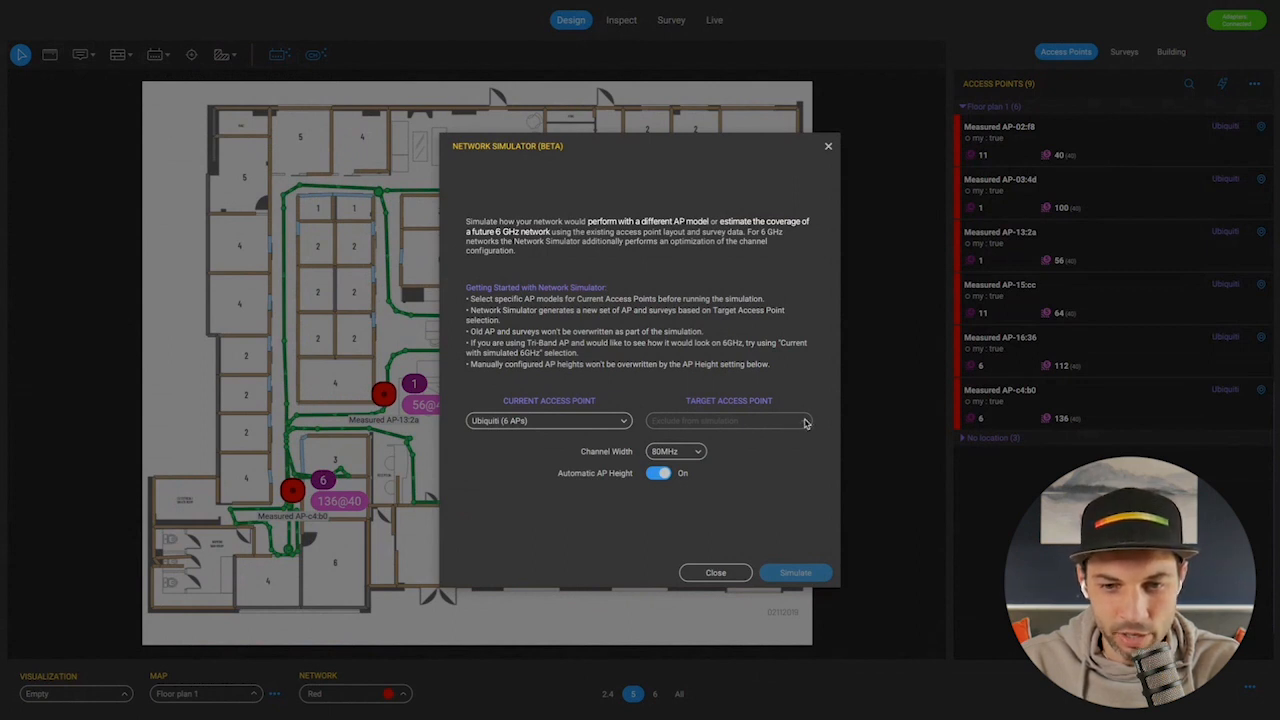
pyautogui.click(604, 424)
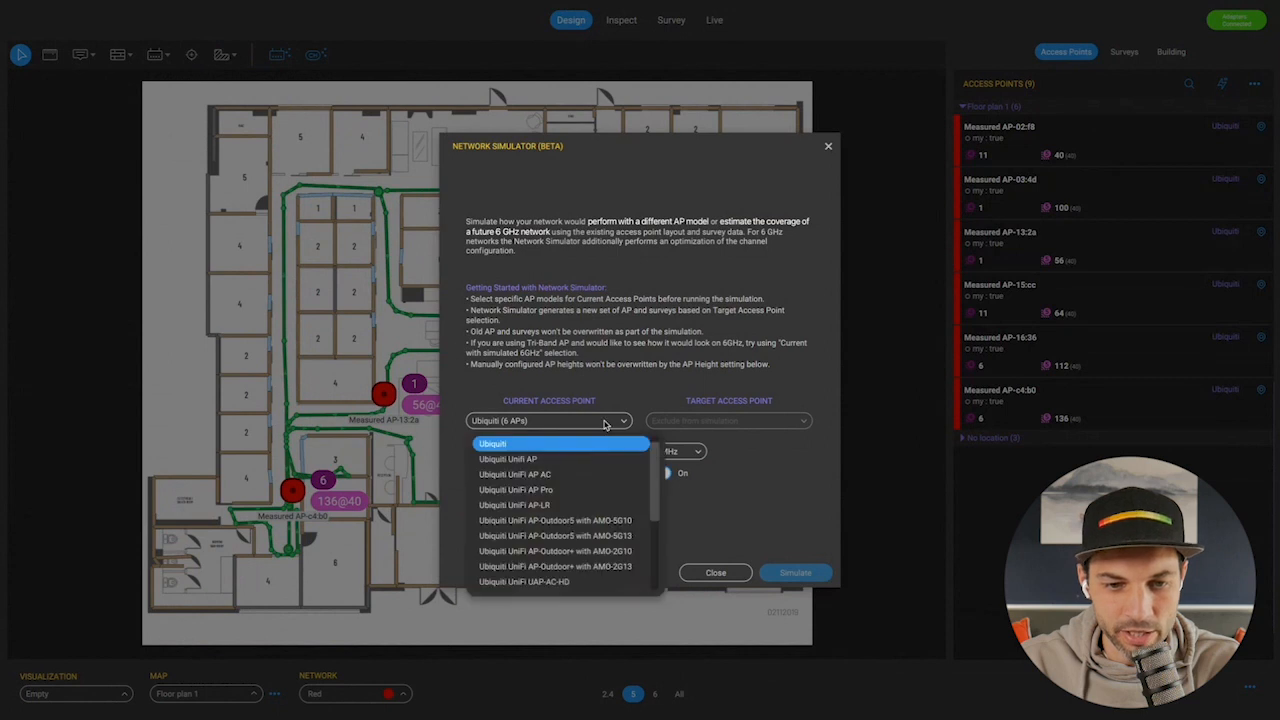
pyautogui.click(601, 489)
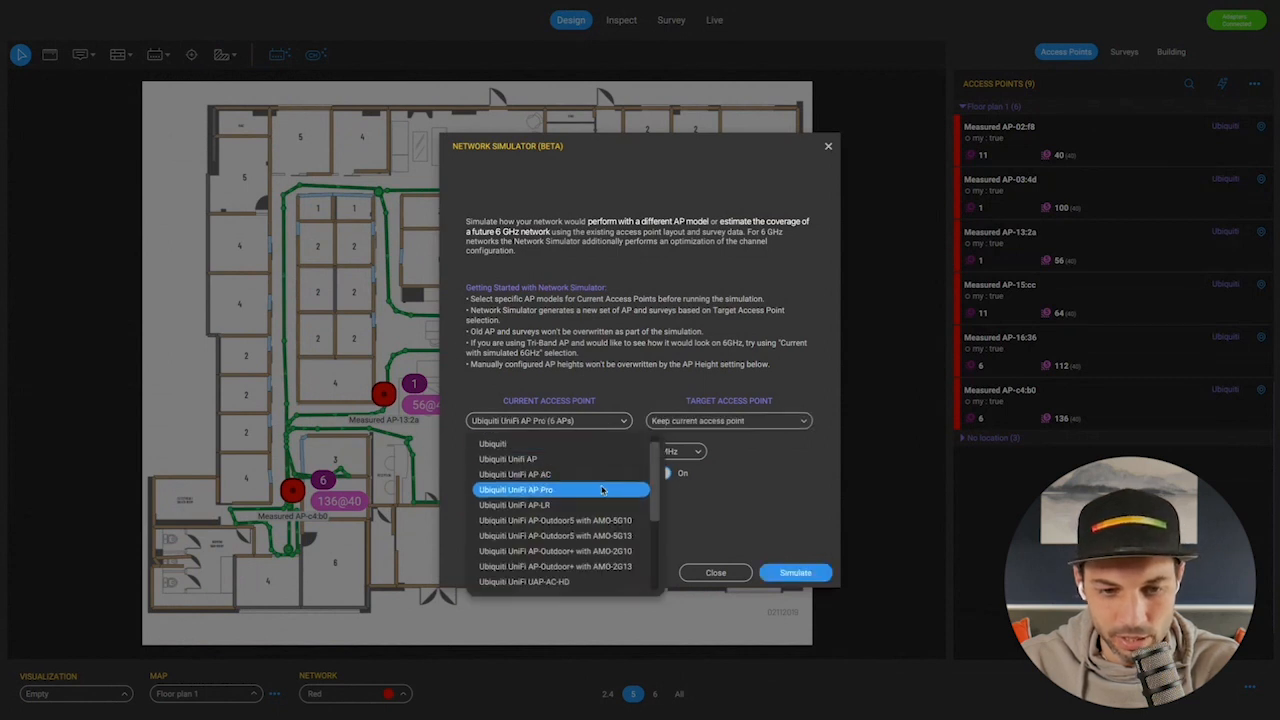
# Choose Mist AP45 as the simulation's target access point
pyautogui.click(806, 424)
pyautogui.scroll(-5, 752, 497)
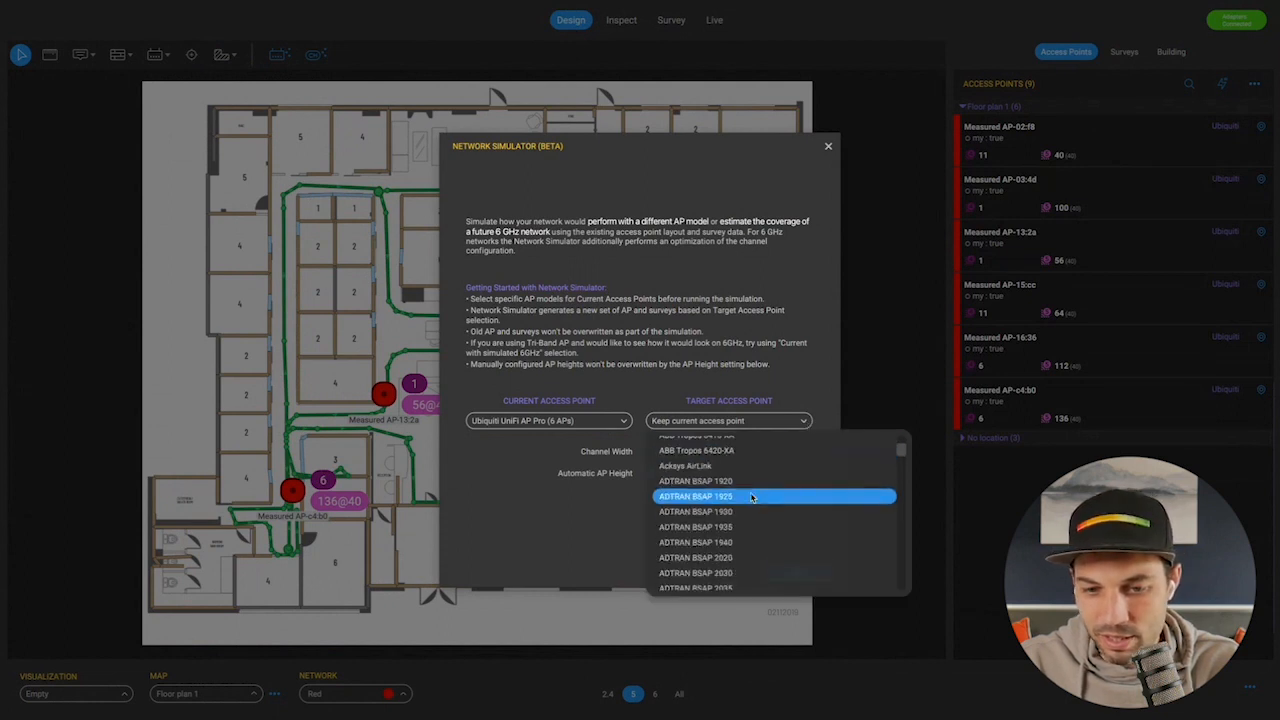
pyautogui.scroll(-10, 752, 497)
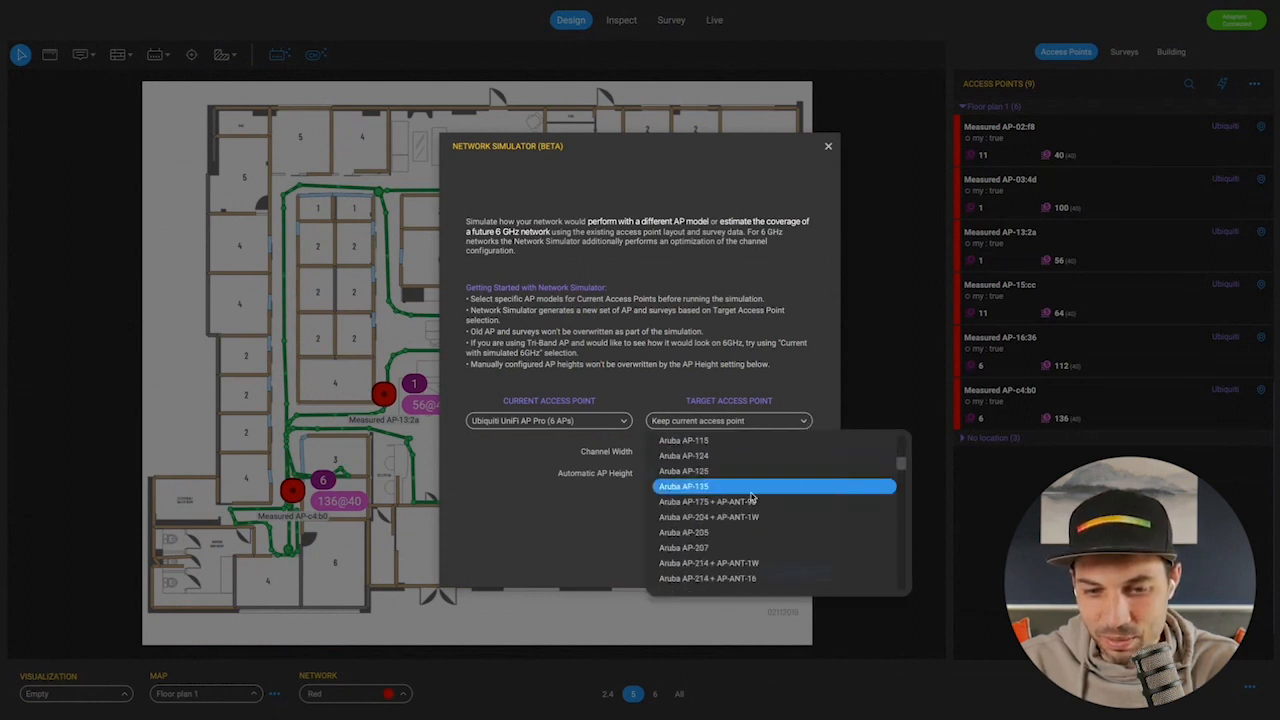
pyautogui.scroll(-10, 752, 497)
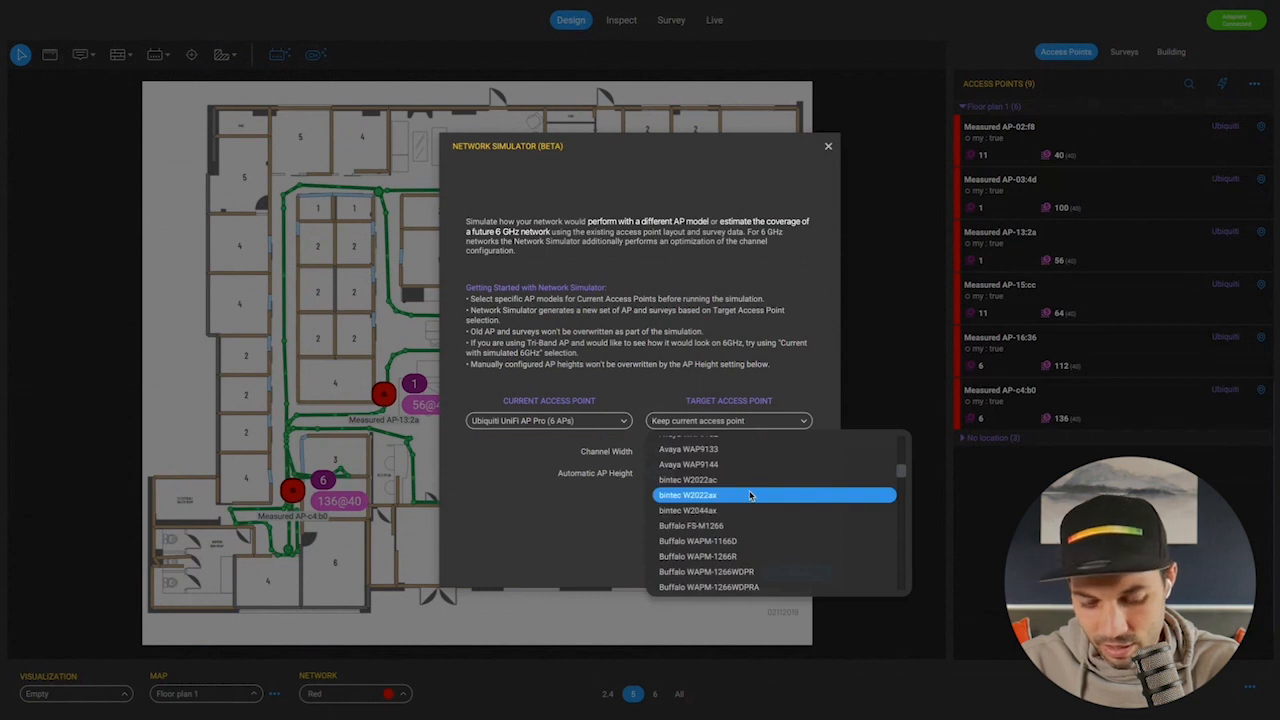
pyautogui.scroll(-10, 752, 497)
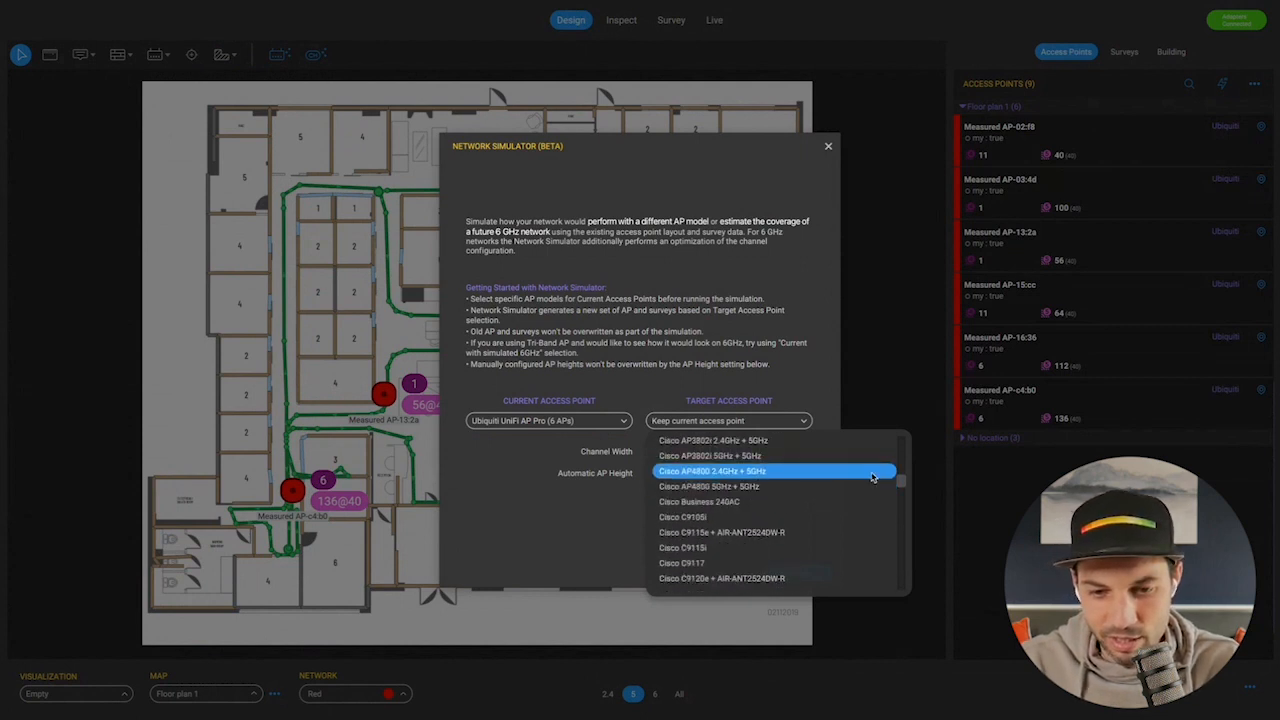
pyautogui.moveTo(901, 486); pyautogui.dragTo(908, 529)
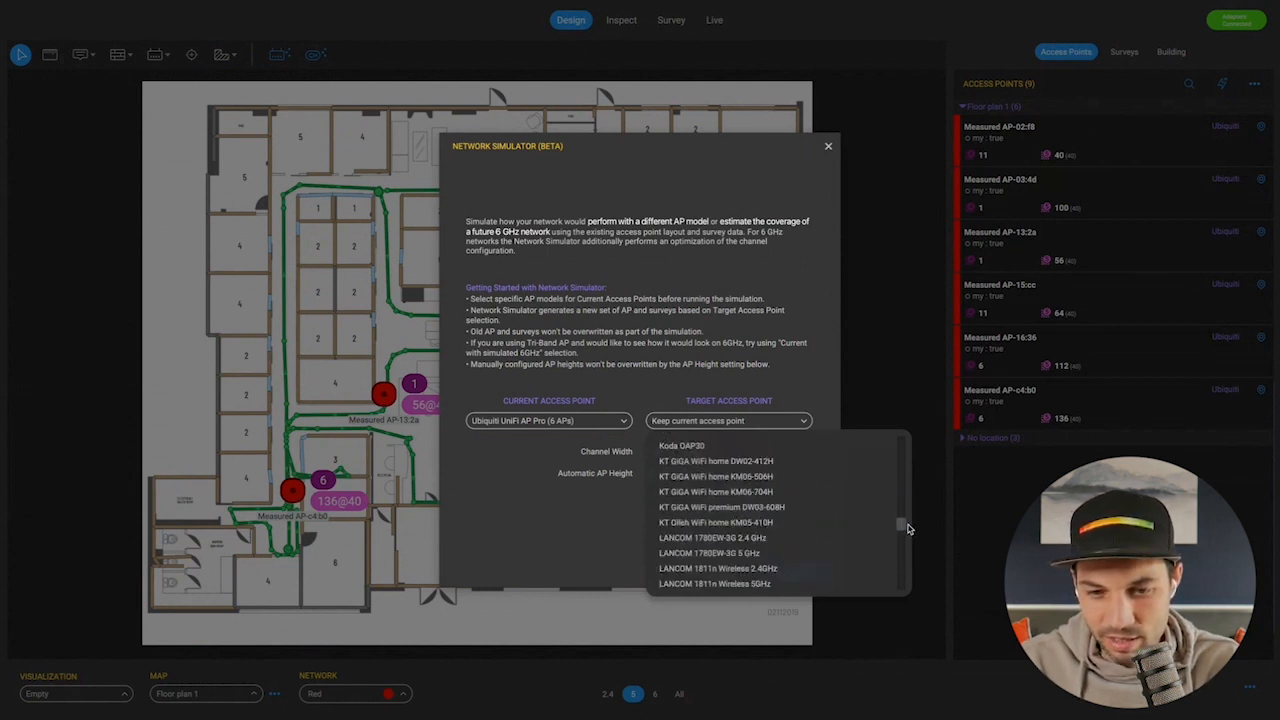
pyautogui.click(805, 420)
pyautogui.click(805, 420)
pyautogui.moveTo(809, 506); pyautogui.dragTo(813, 543)
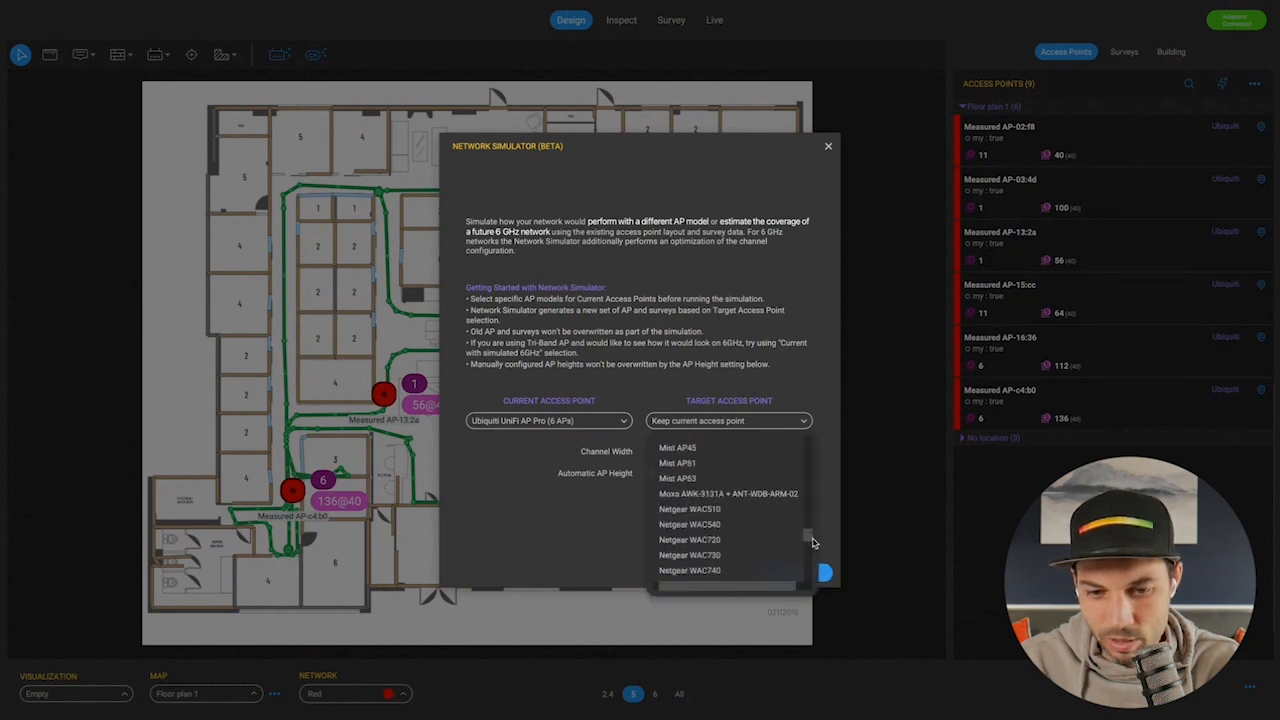
pyautogui.scroll(2, 710, 460)
pyautogui.click(708, 468)
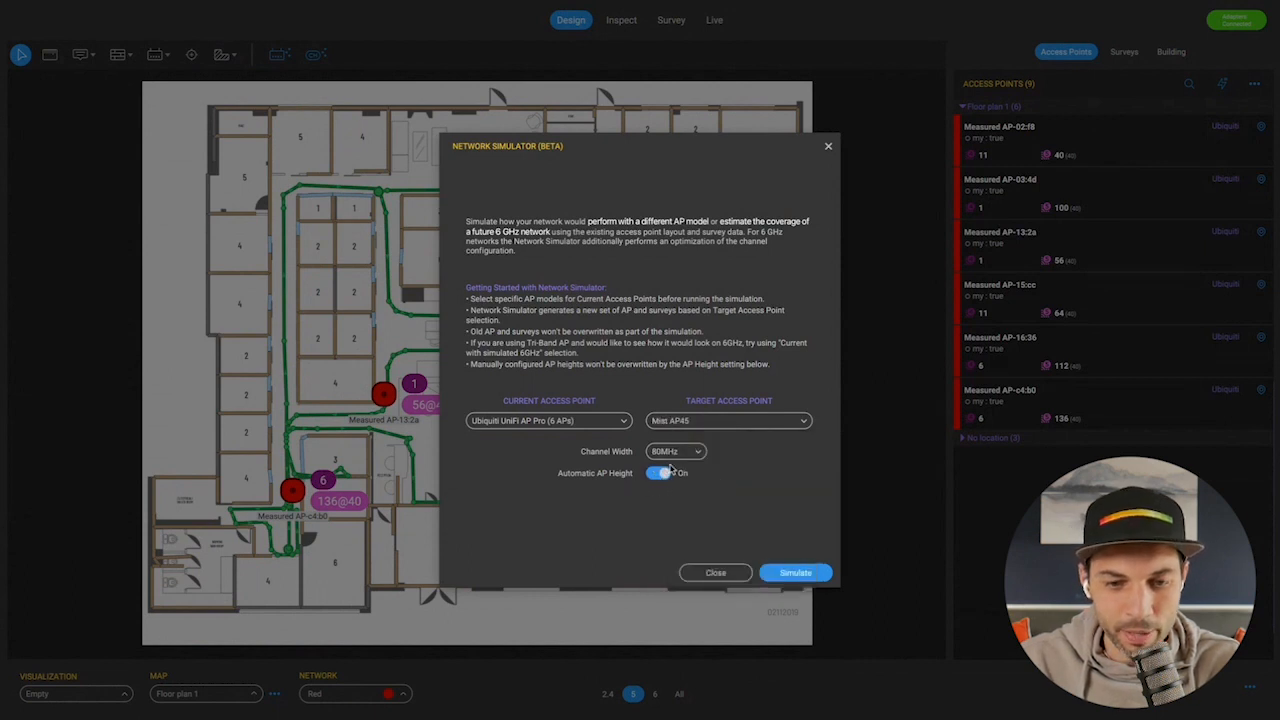
# Run the network simulation, then review its network health details per floor and dismiss the summary
pyautogui.click(793, 575)
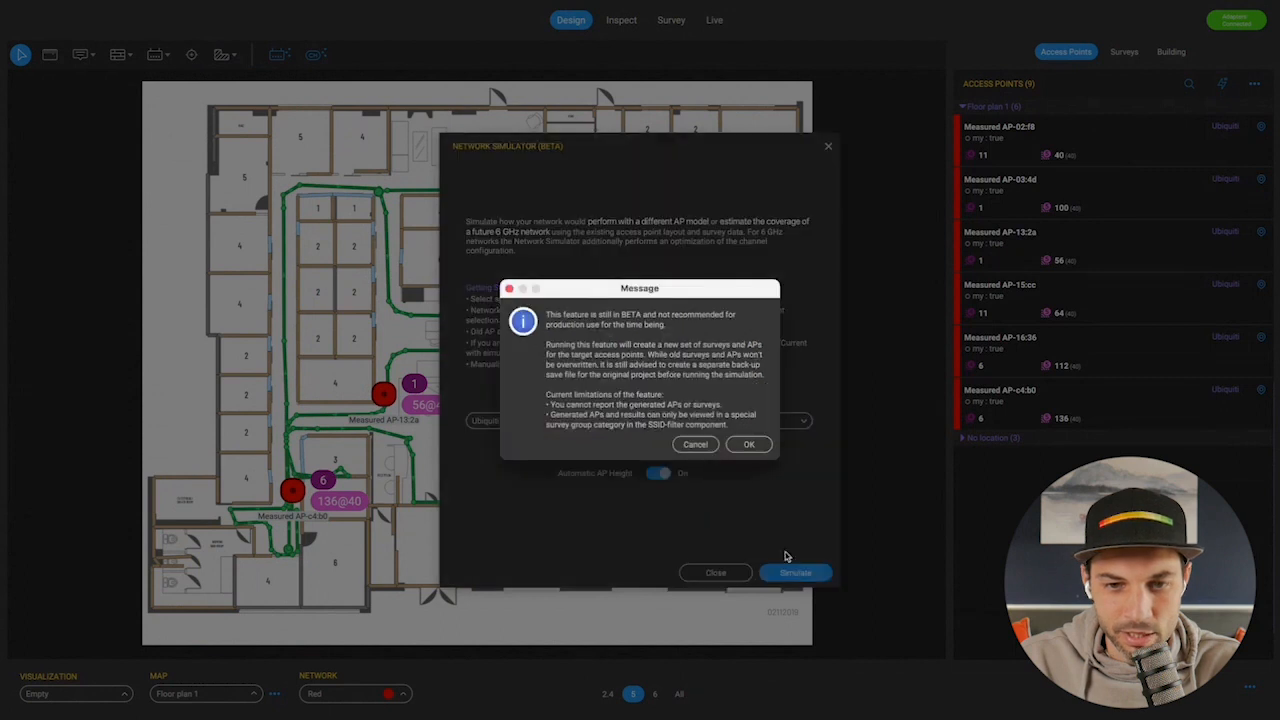
pyautogui.click(746, 445)
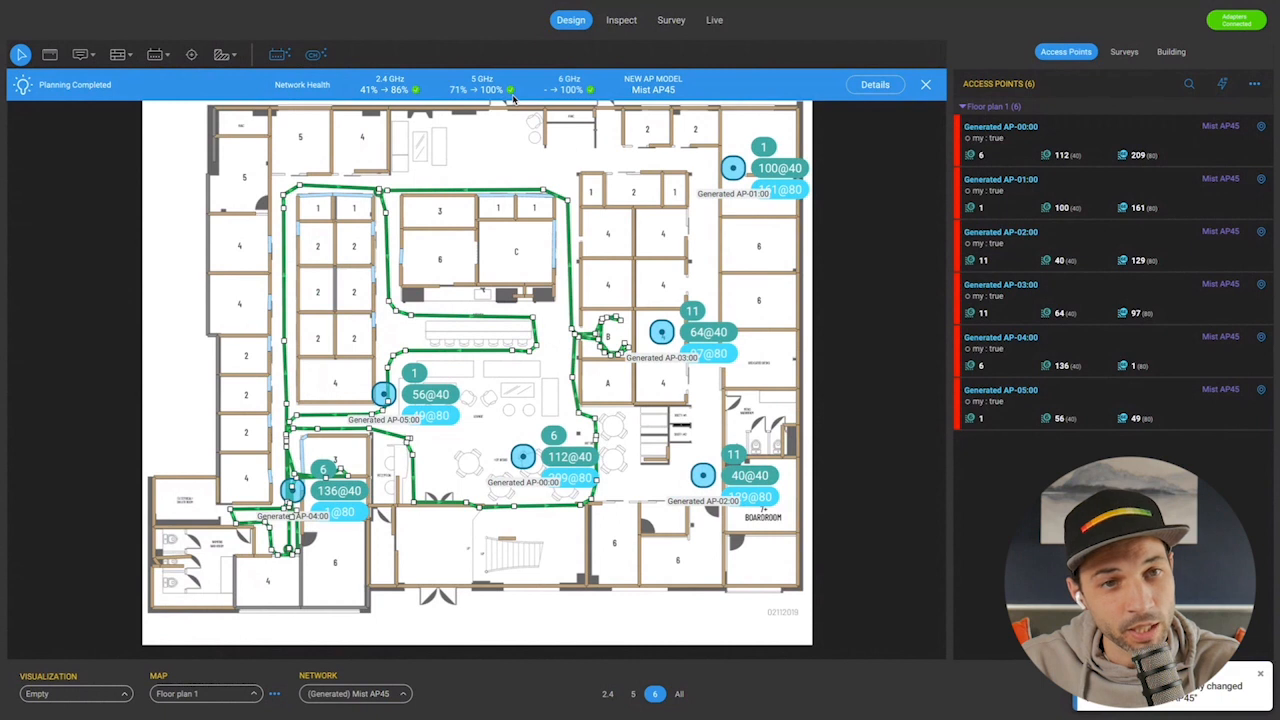
pyautogui.click(875, 87)
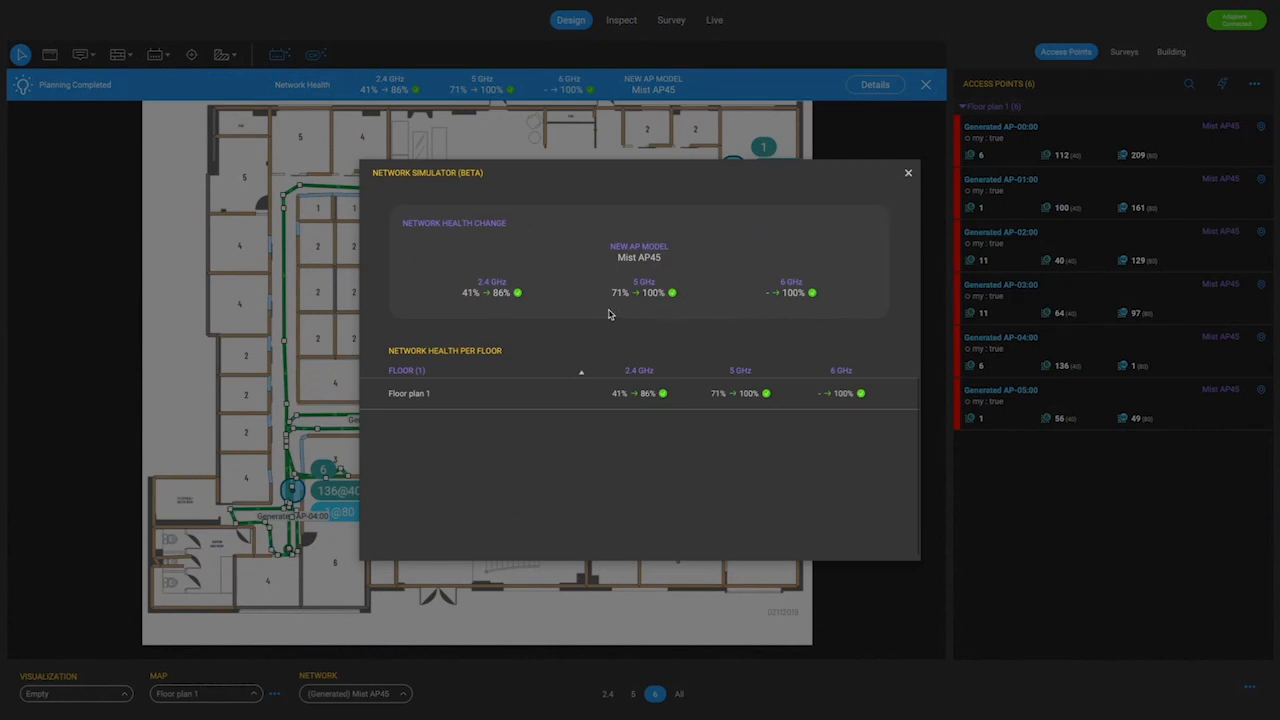
pyautogui.click(908, 177)
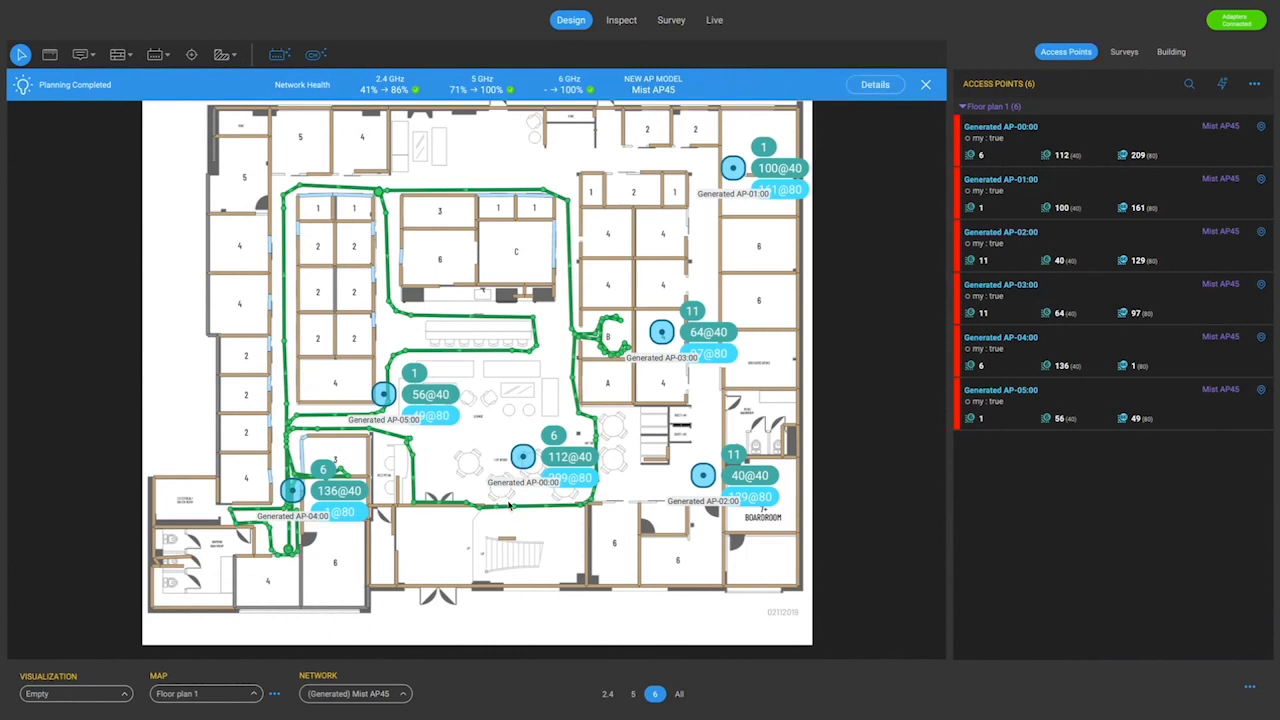
pyautogui.click(925, 86)
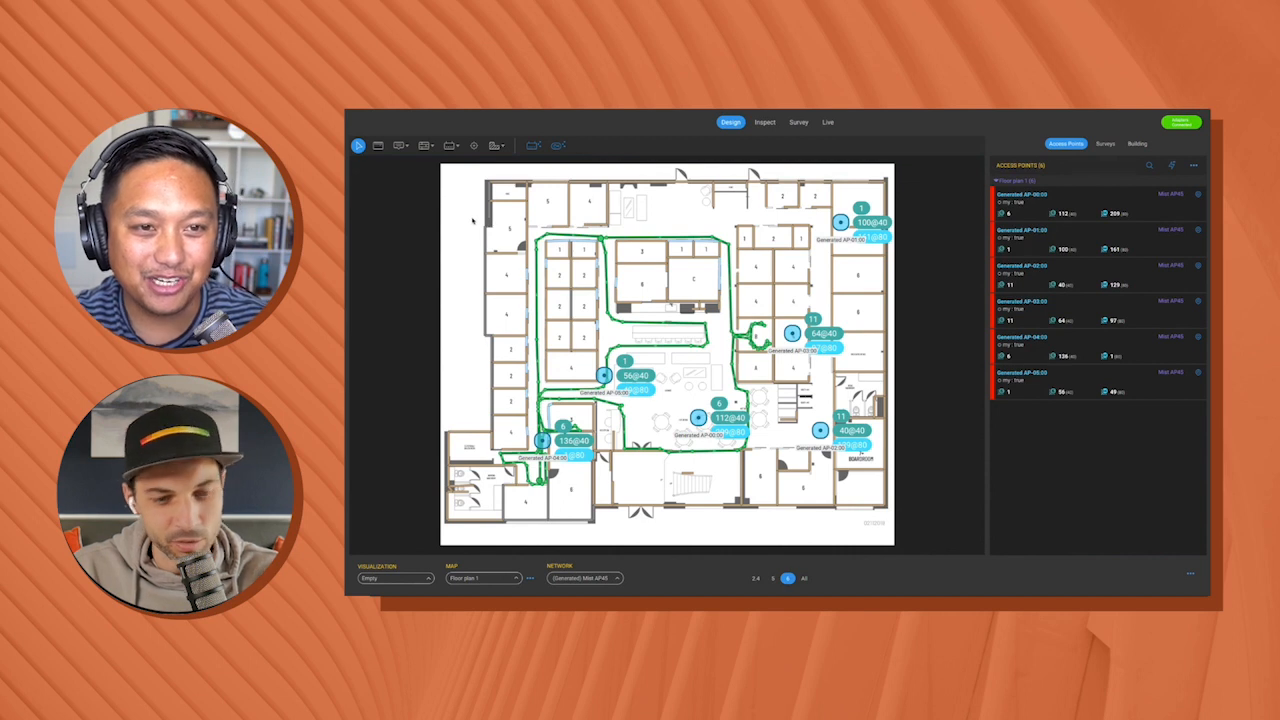
# Undo the 6 GHz channel planning of the generated access points
pyautogui.press('super+z')
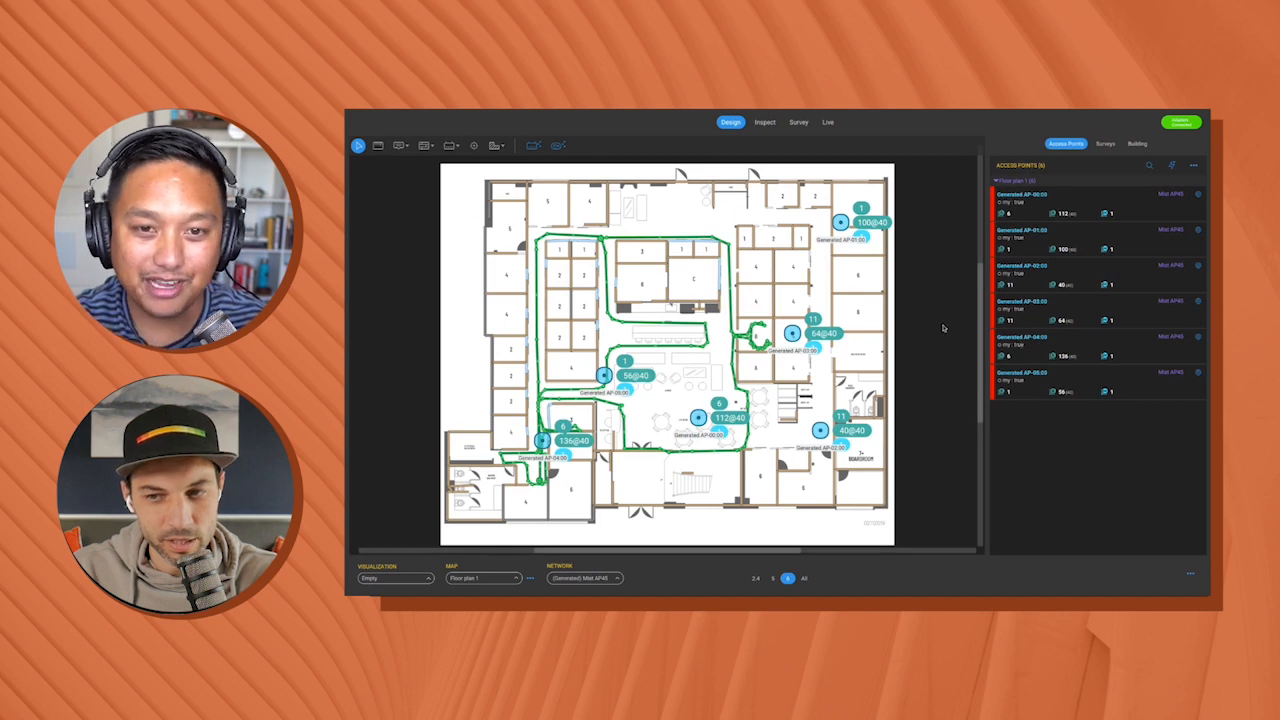
# Compare the measured access points of the Office146 Guests network with the generated Mist AP45 ones, ending on the generated network
pyautogui.click(618, 578)
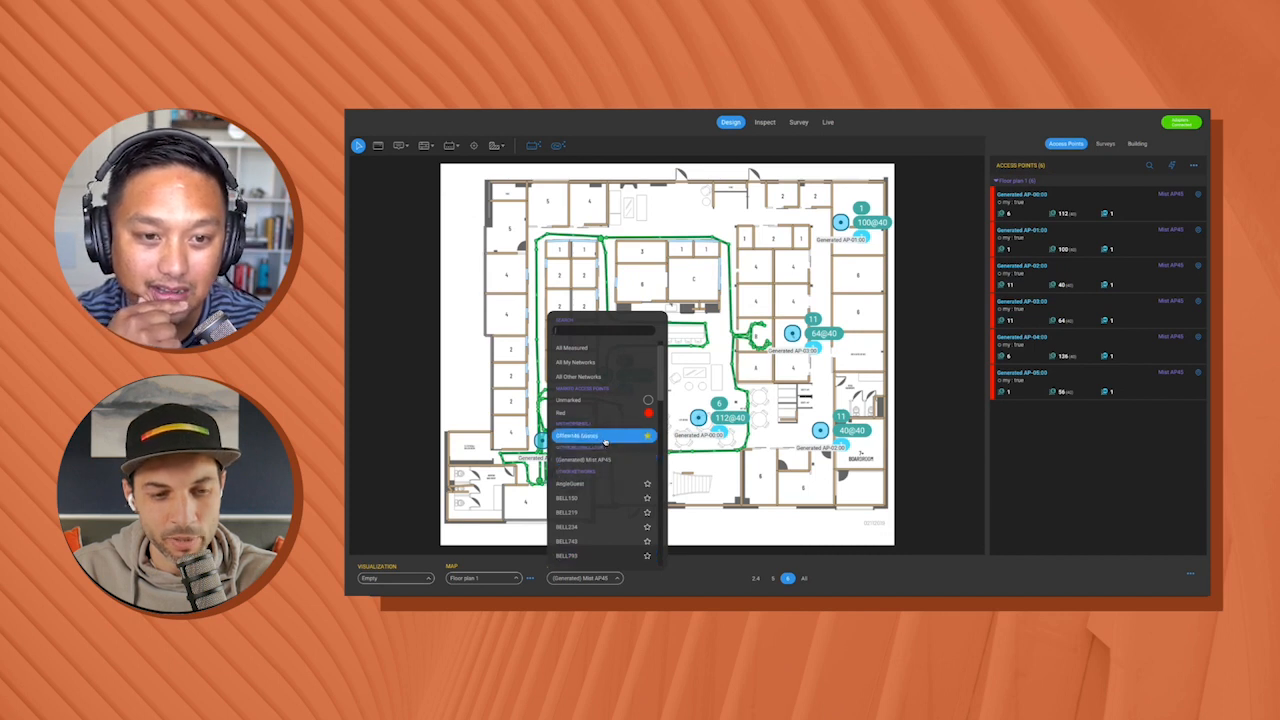
pyautogui.click(604, 436)
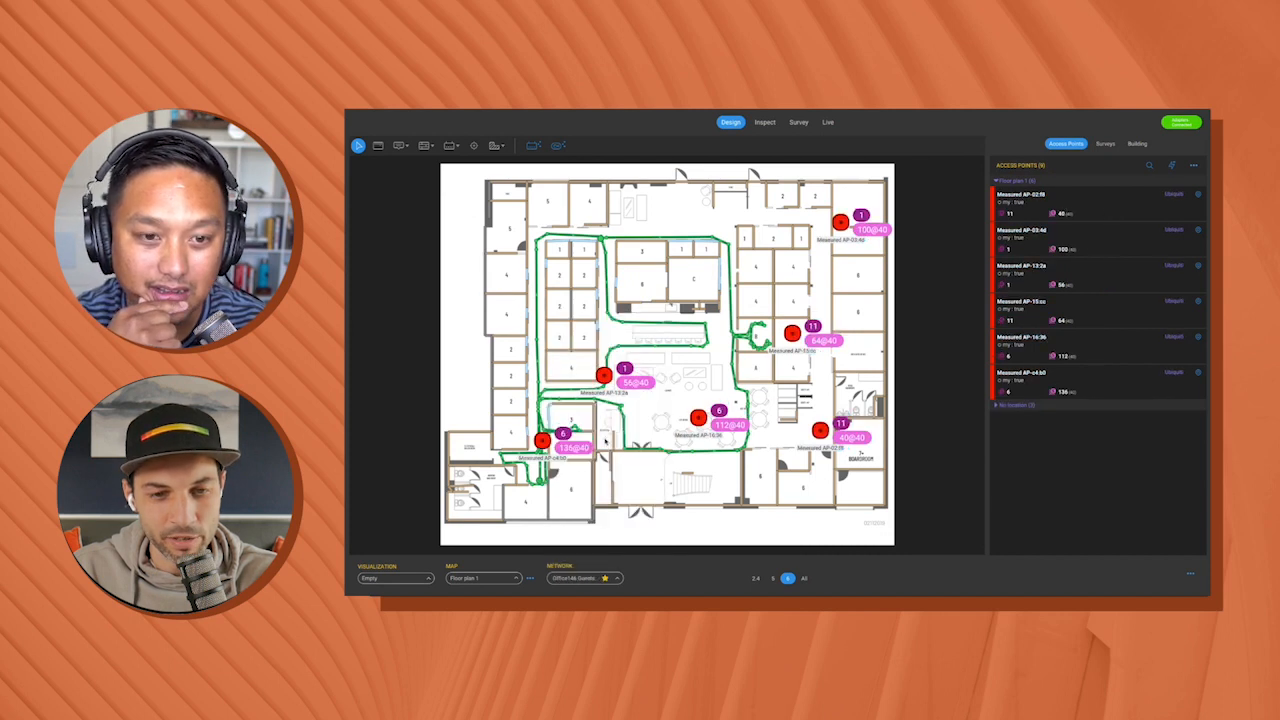
pyautogui.click(618, 578)
pyautogui.click(604, 463)
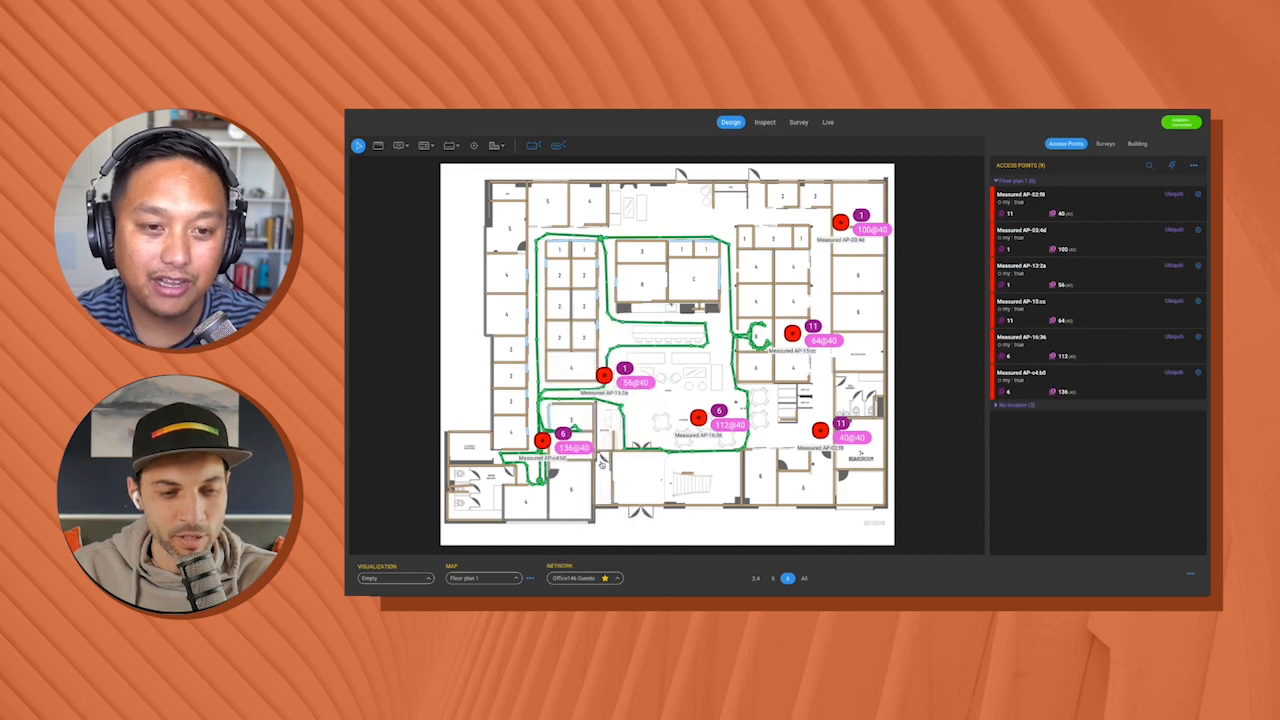
pyautogui.click(620, 580)
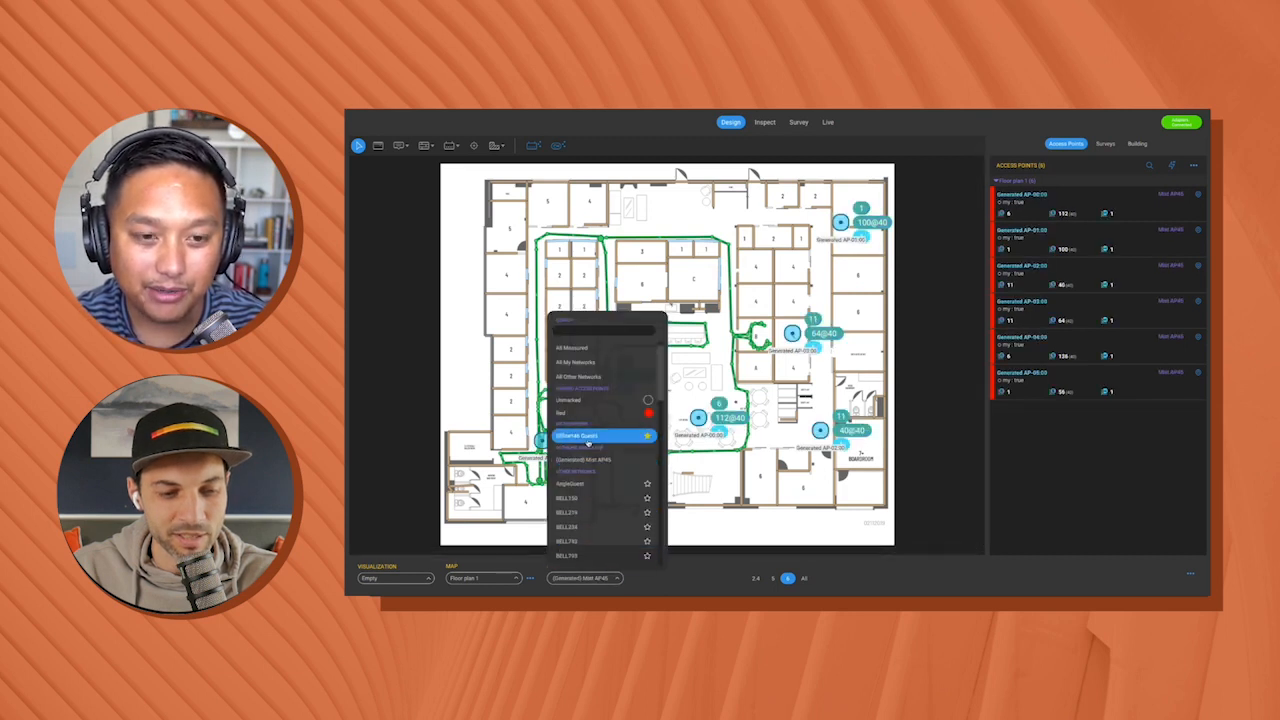
pyautogui.click(588, 436)
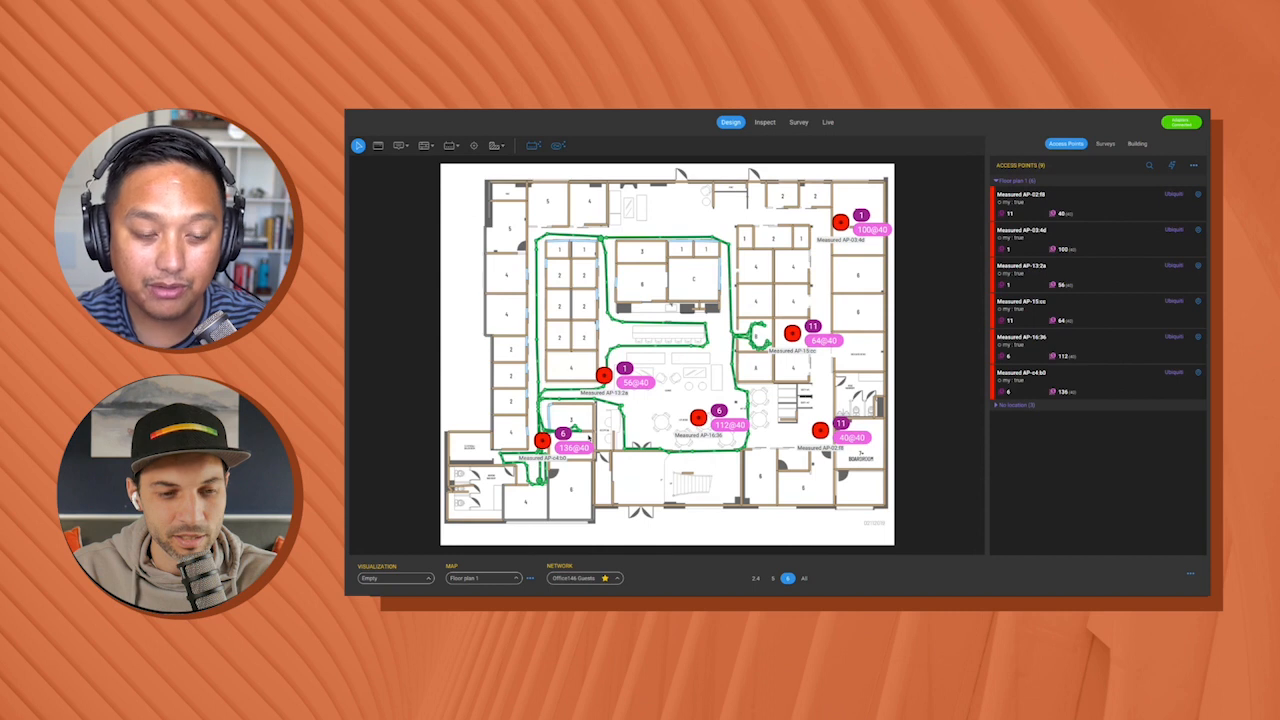
pyautogui.click(617, 580)
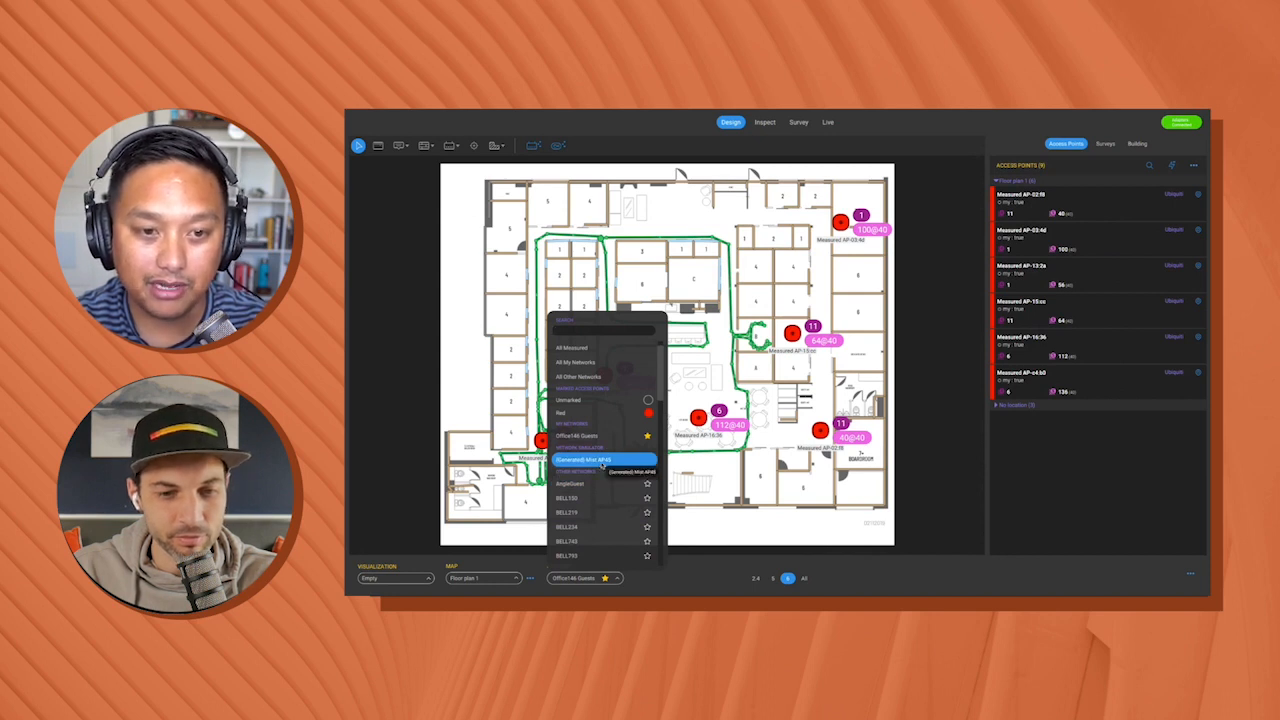
pyautogui.click(602, 462)
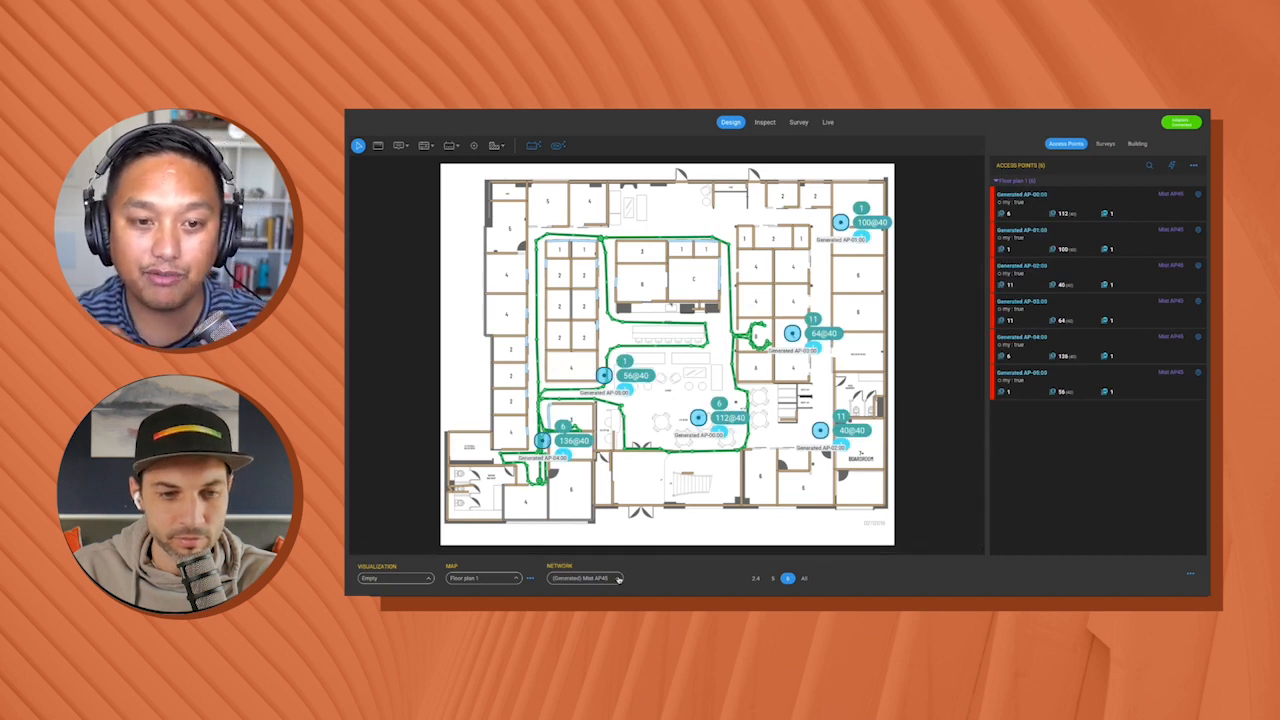
pyautogui.click(618, 579)
pyautogui.click(608, 440)
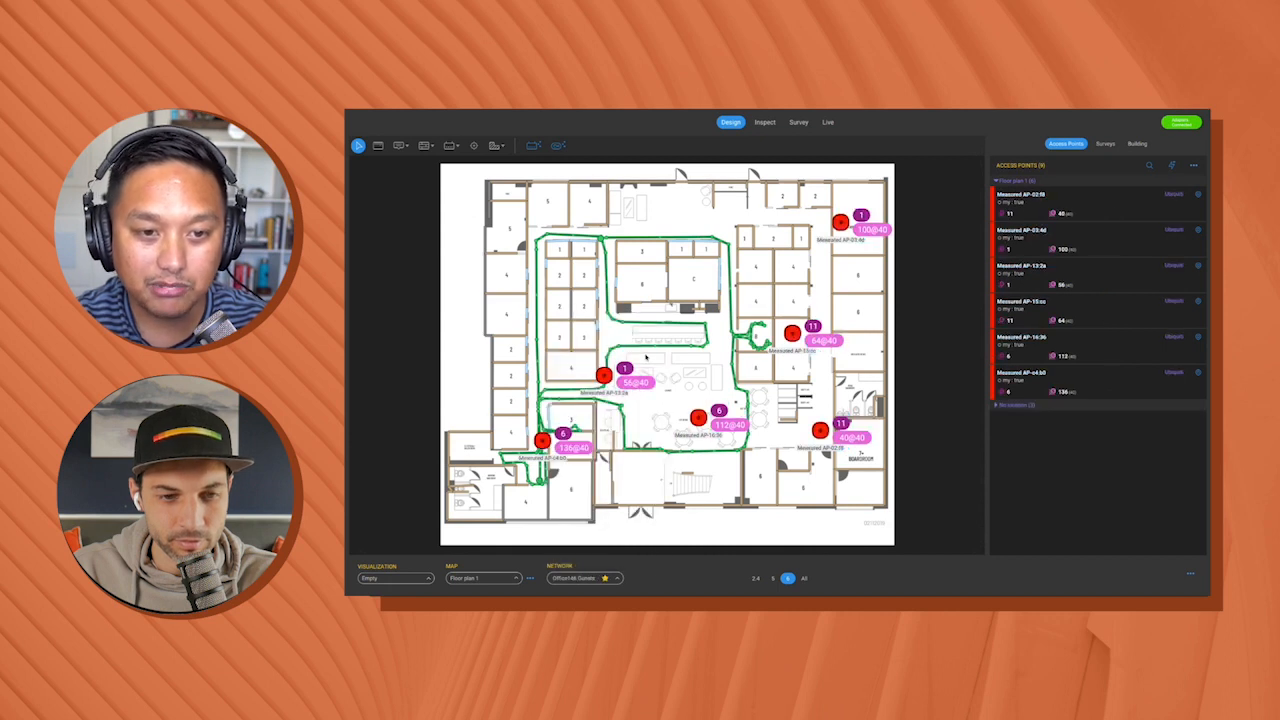
pyautogui.click(618, 579)
pyautogui.click(603, 461)
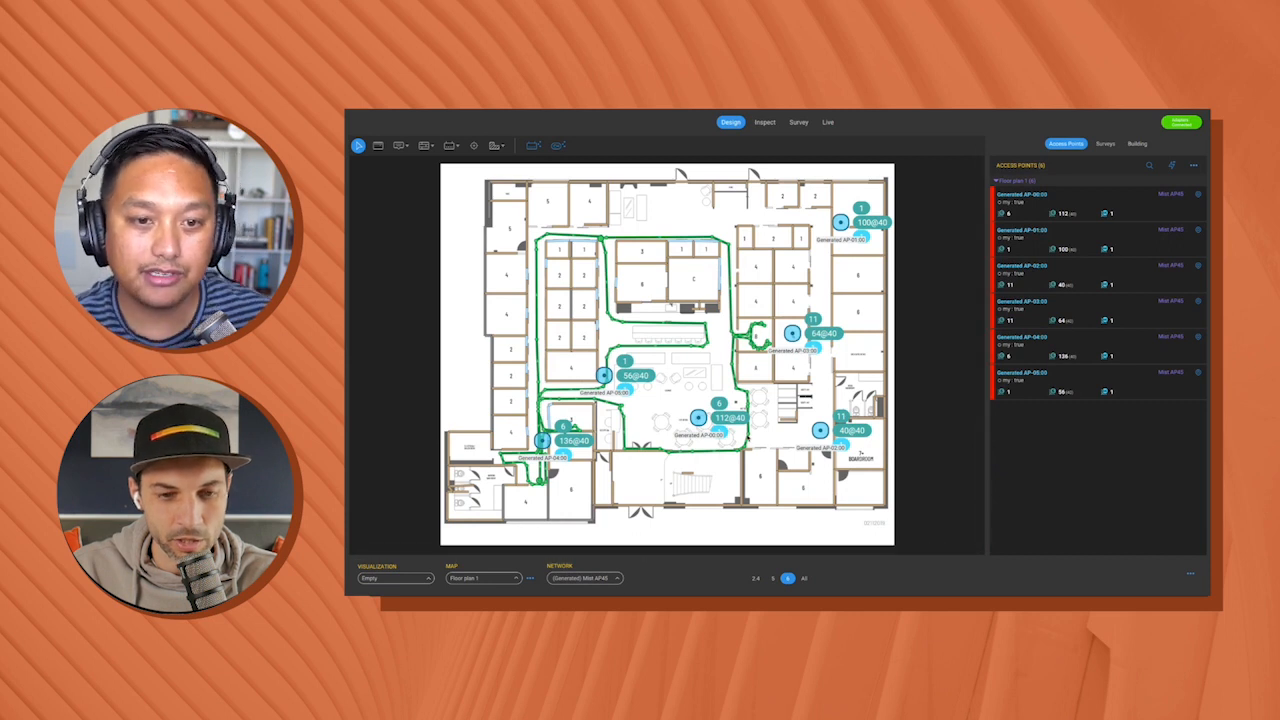
# Visualize the generated Mist AP45 network's signal strength at 6 GHz and examine its coverage on the floor plan
pyautogui.click(410, 581)
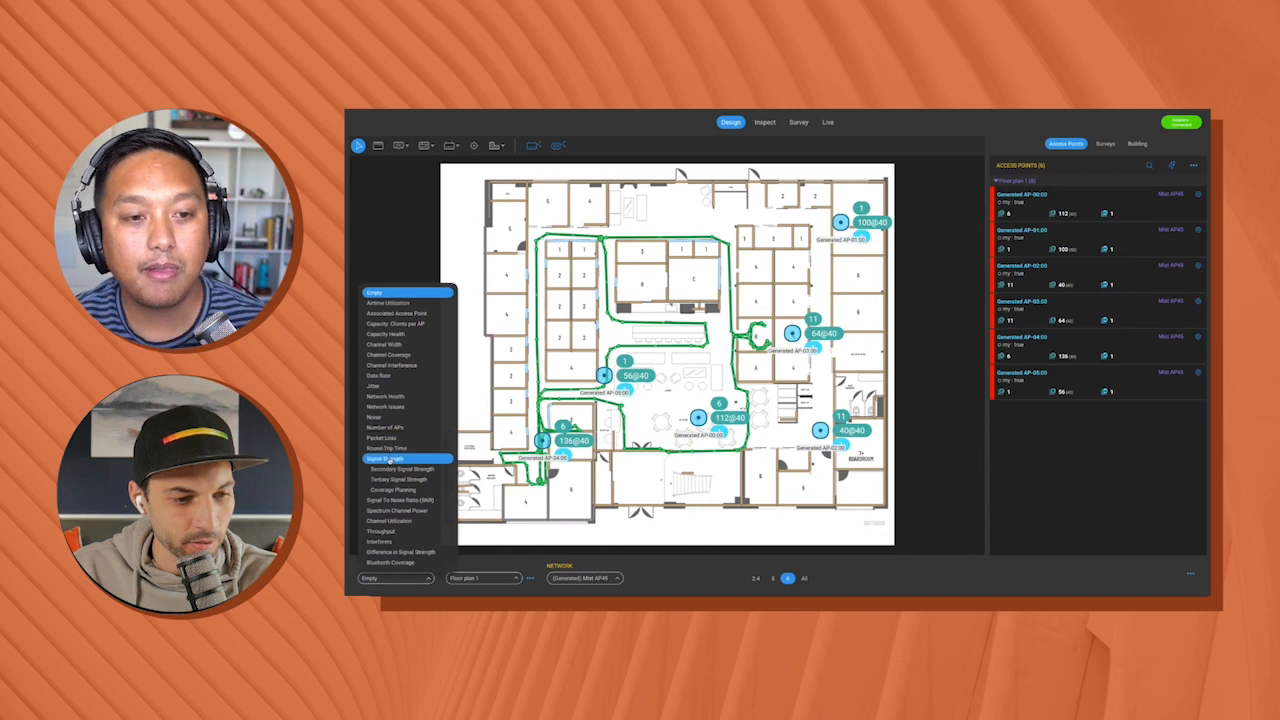
pyautogui.click(389, 458)
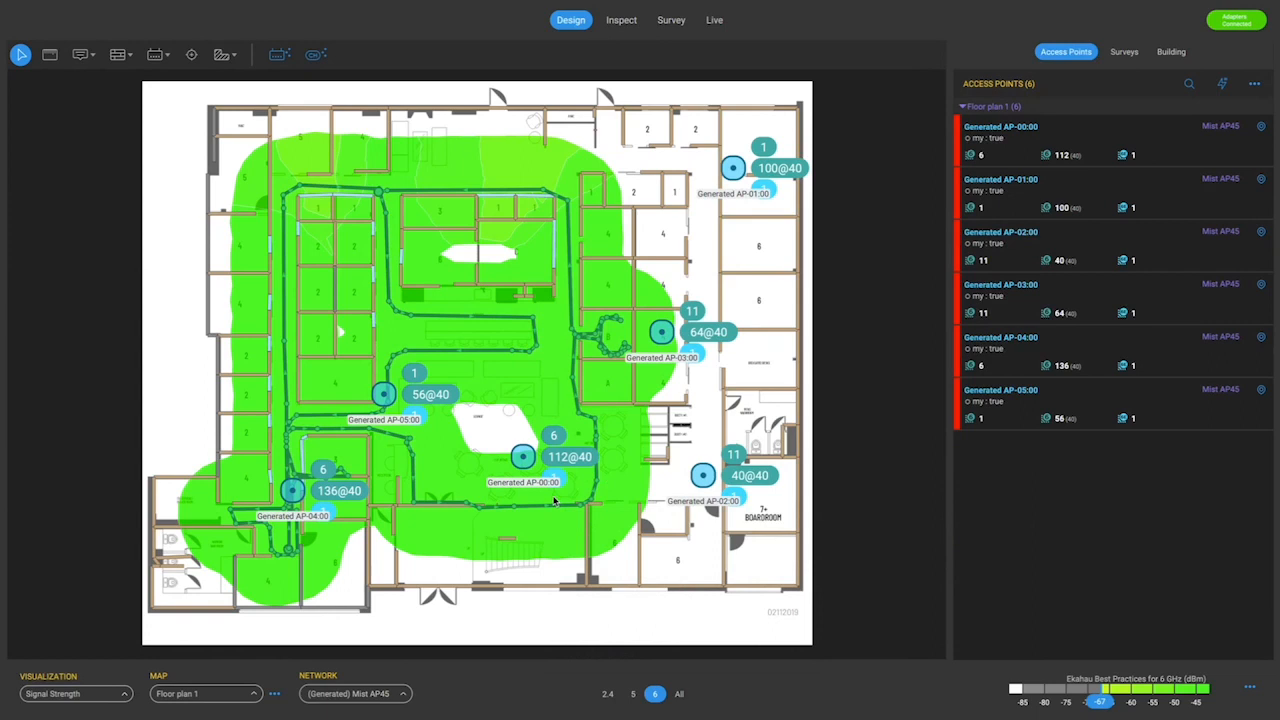
pyautogui.moveTo(554, 500)
pyautogui.moveTo(397, 440)
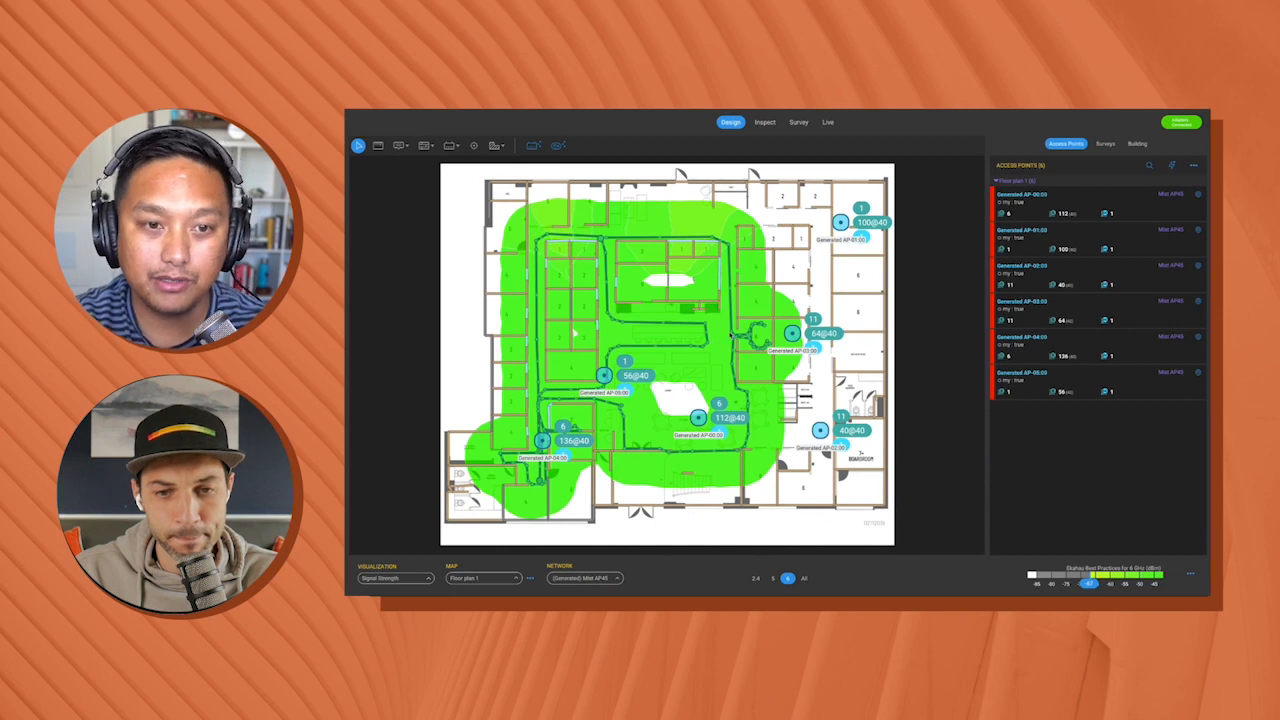
pyautogui.moveTo(731, 334)
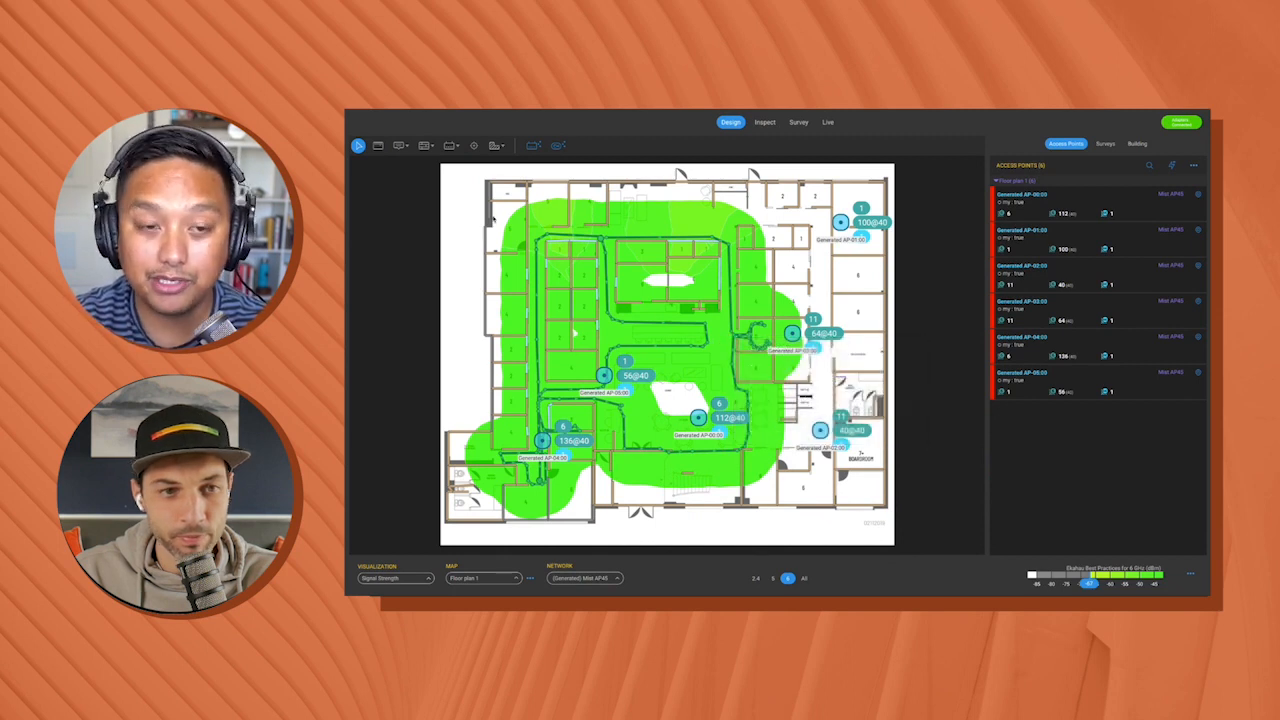
# Inspect the radios and requirement pass rates at spots around Generated AP-05:00 and just north-east of Generated AP-04:00
pyautogui.click(764, 122)
pyautogui.click(487, 337)
pyautogui.click(477, 367)
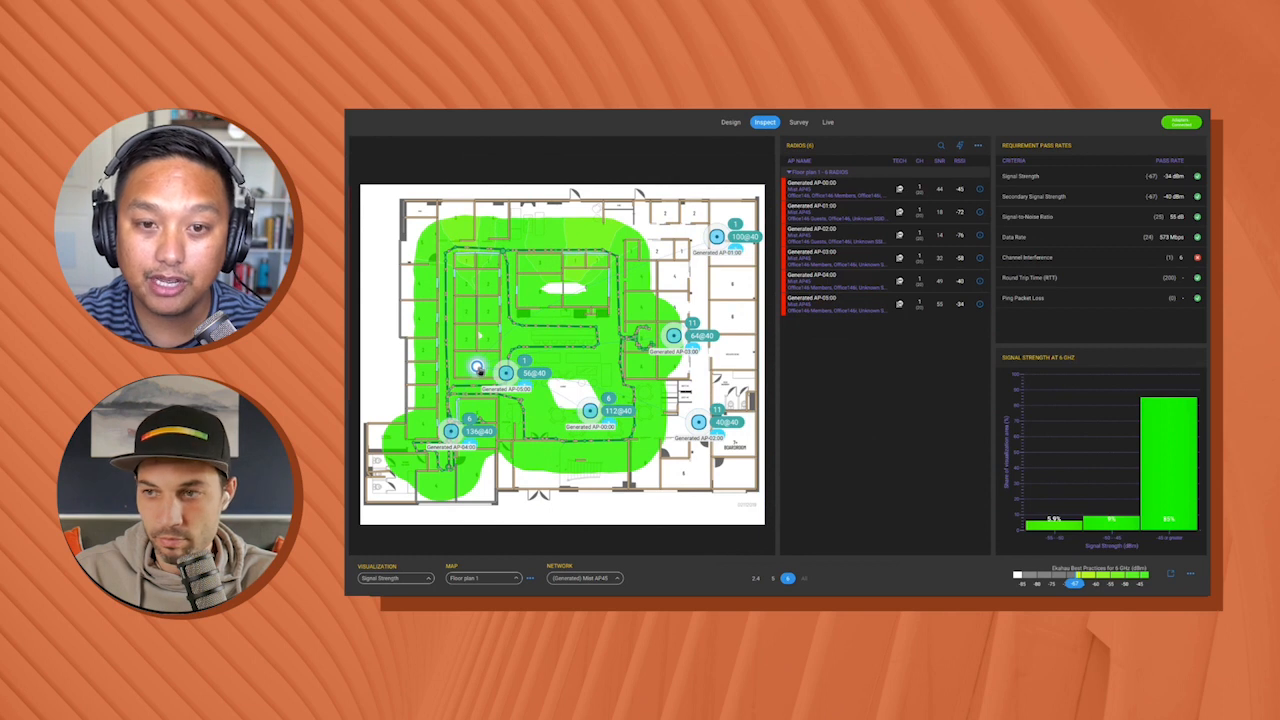
pyautogui.click(480, 405)
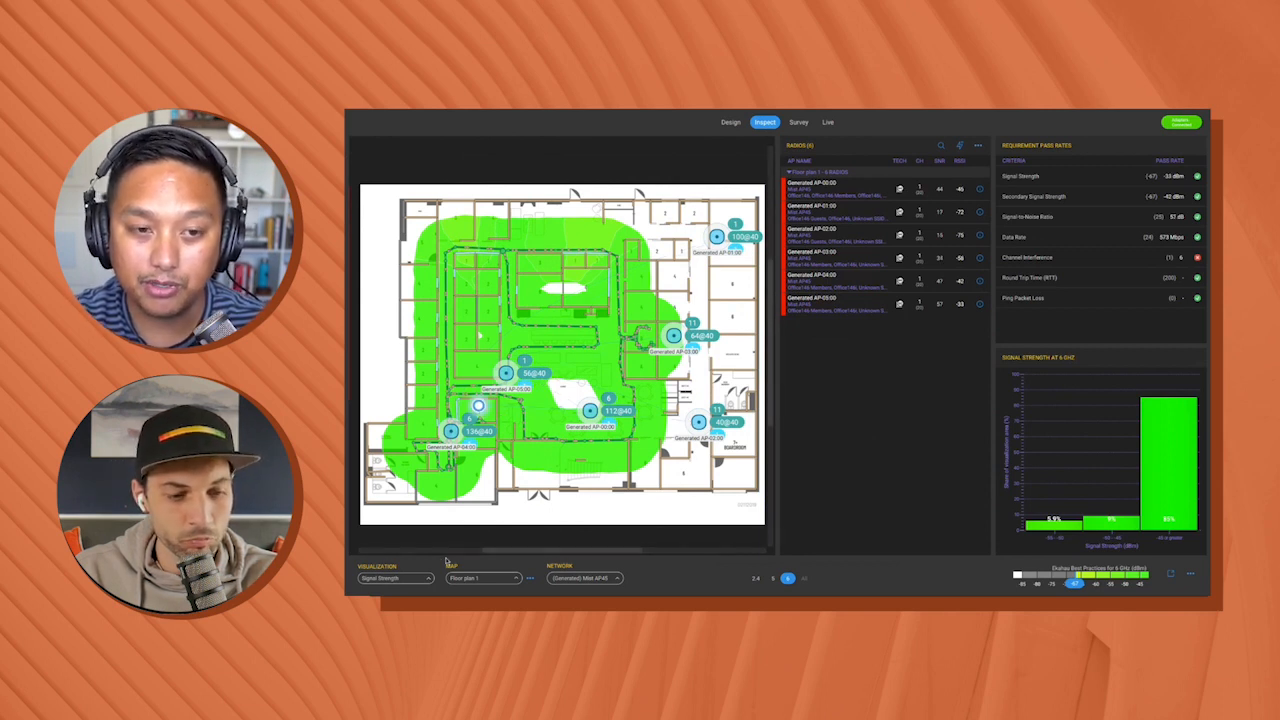
# Compare the inspected spot's radios and signal strength on the 5 GHz and 2.4 GHz bands, returning to 6 GHz
pyautogui.click(773, 578)
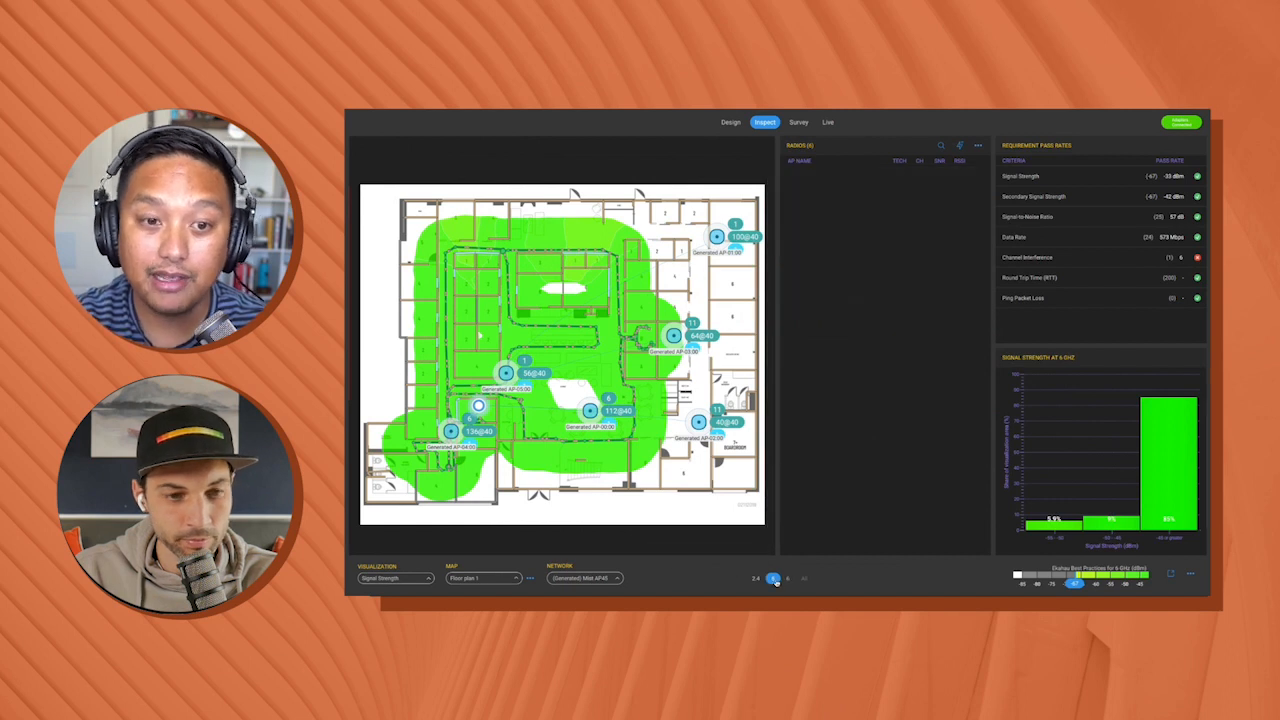
pyautogui.click(756, 579)
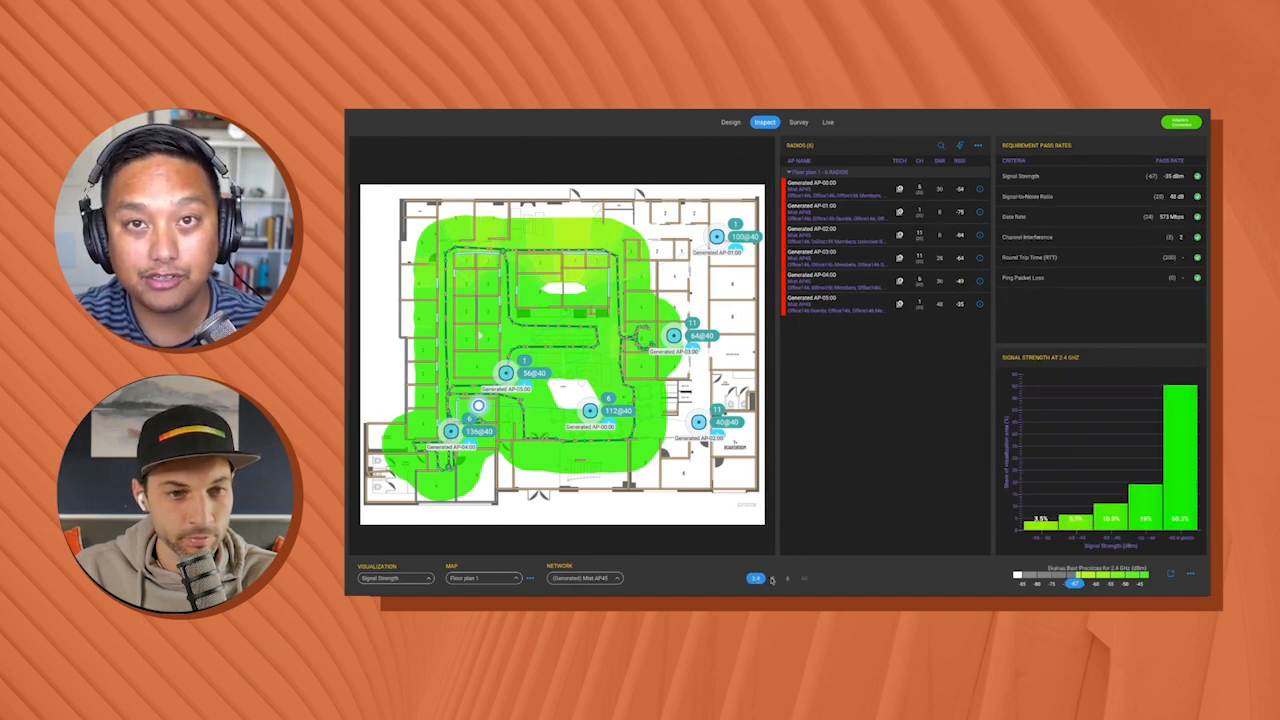
pyautogui.click(788, 578)
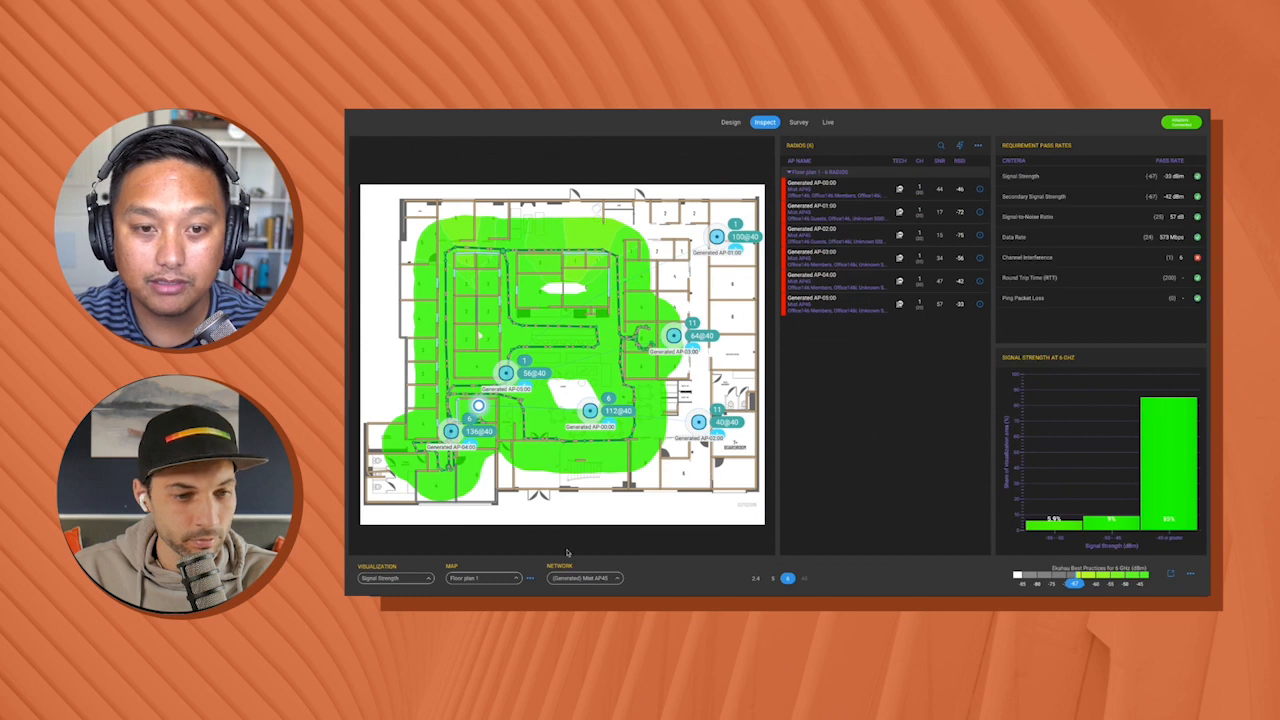
pyautogui.click(586, 579)
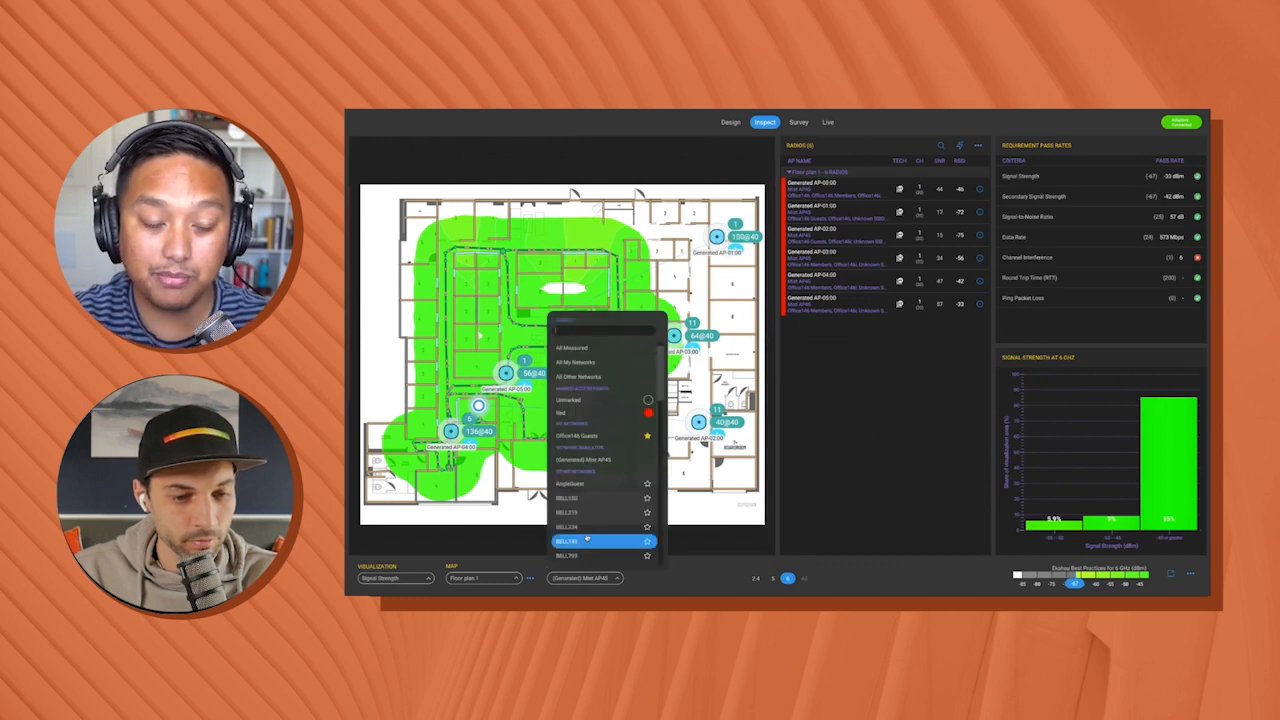
pyautogui.click(612, 461)
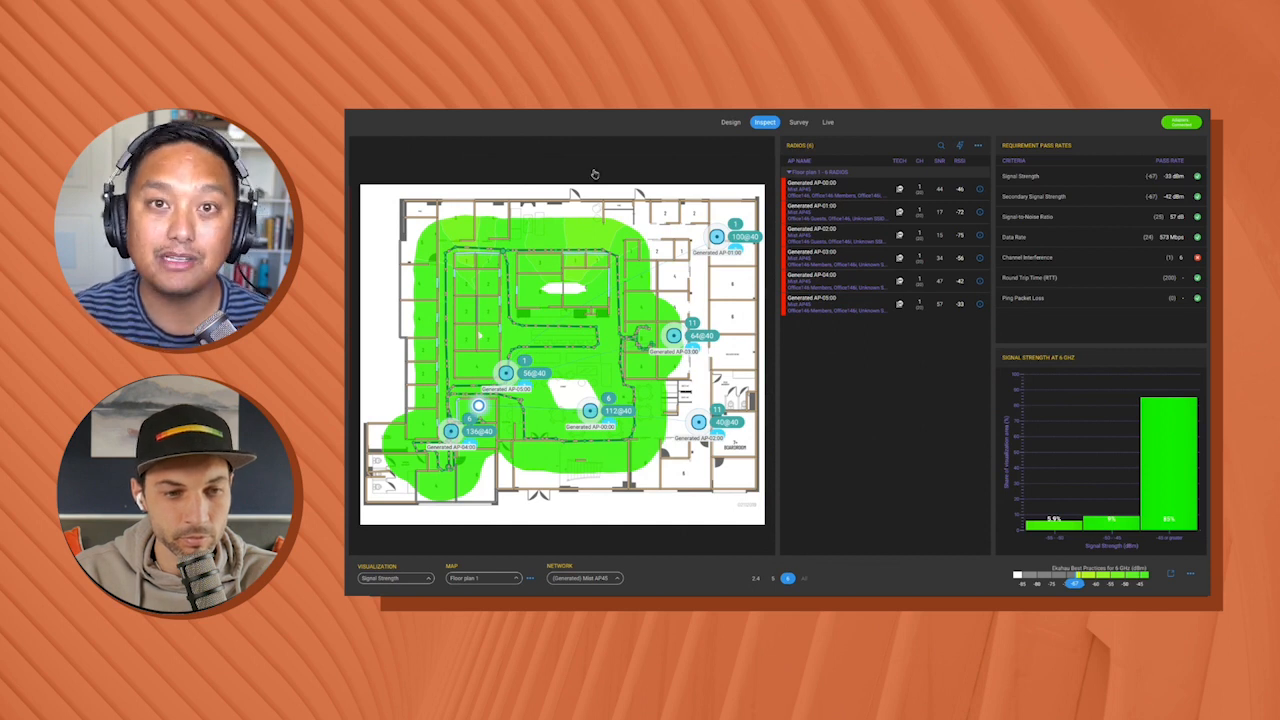
# In the design view, move Generated AP-05:00 slightly north and Generated AP-00:00 slightly south-east on the floor plan
pyautogui.moveTo(741, 121)
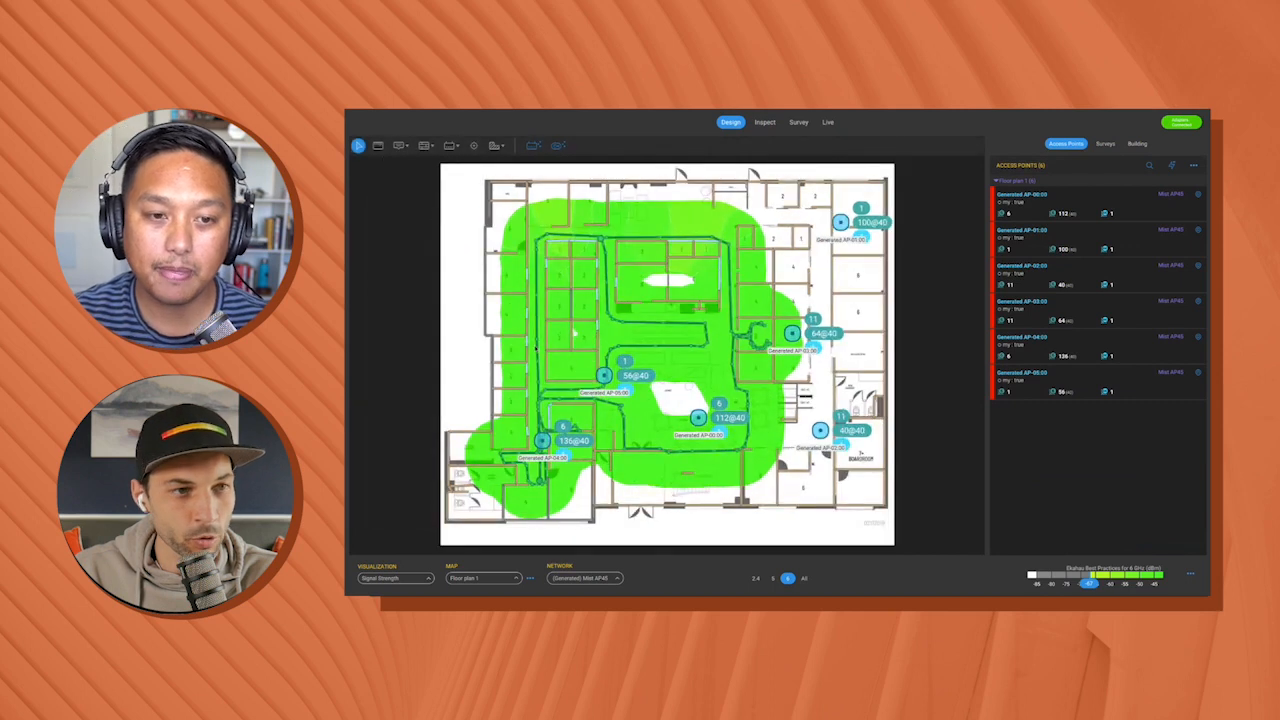
pyautogui.moveTo(604, 374); pyautogui.dragTo(614, 342)
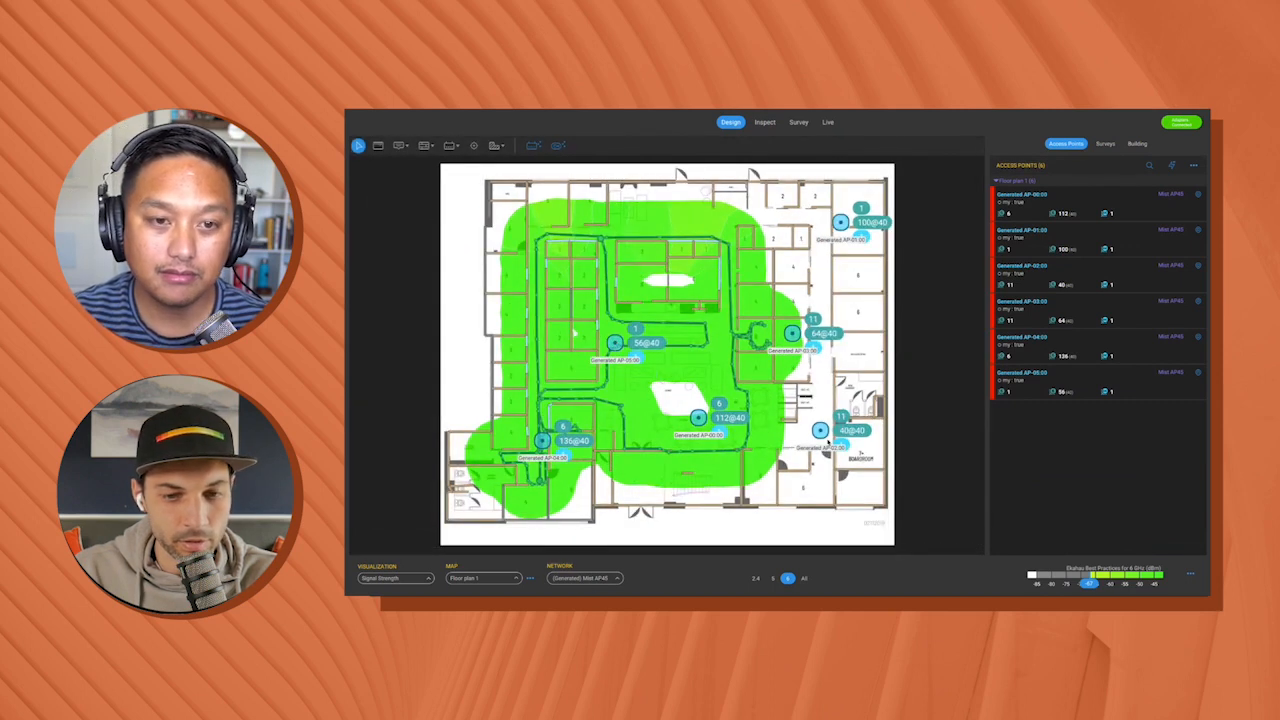
pyautogui.moveTo(698, 417); pyautogui.dragTo(712, 438)
pyautogui.moveTo(729, 461); pyautogui.dragTo(705, 428)
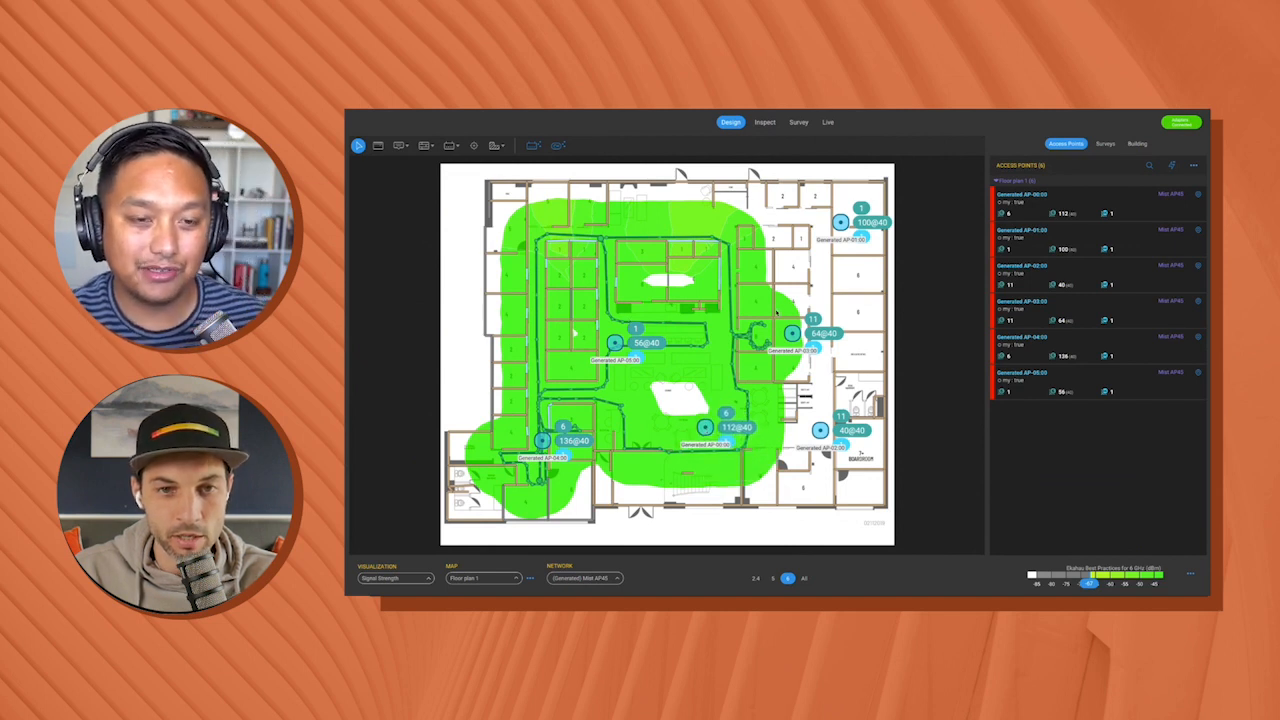
pyautogui.moveTo(614, 343); pyautogui.dragTo(608, 357)
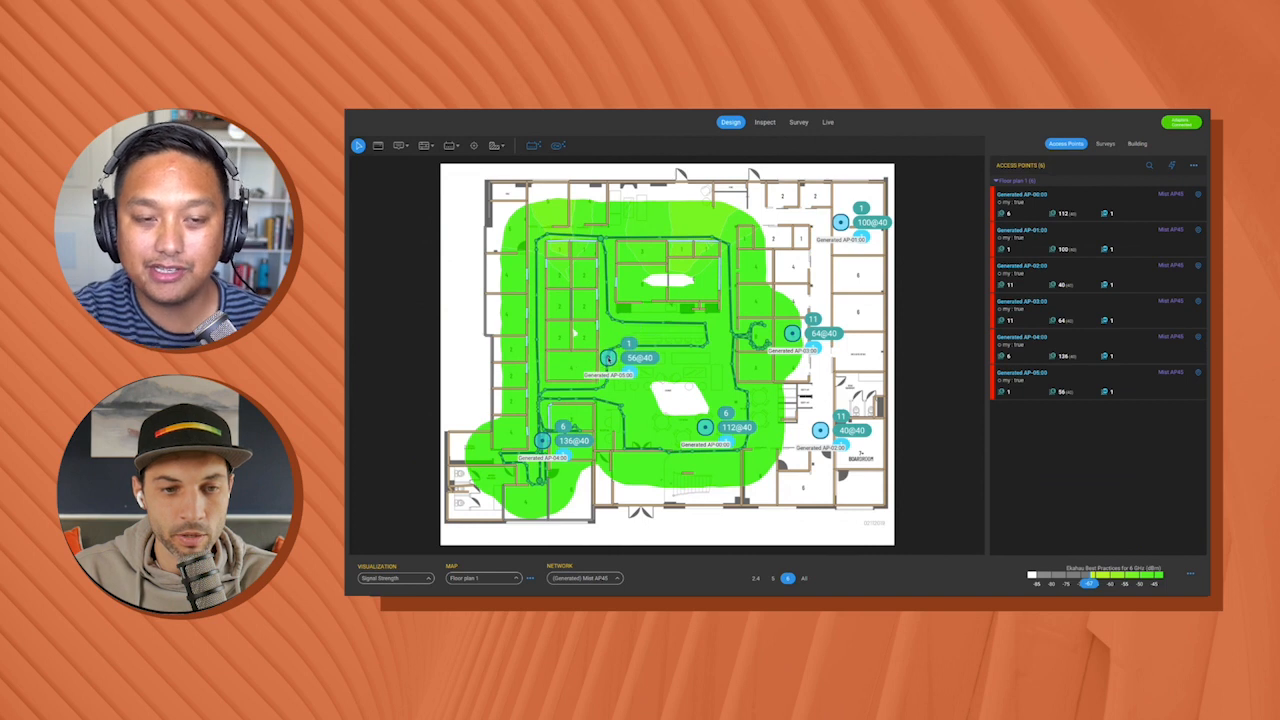
pyautogui.click(604, 579)
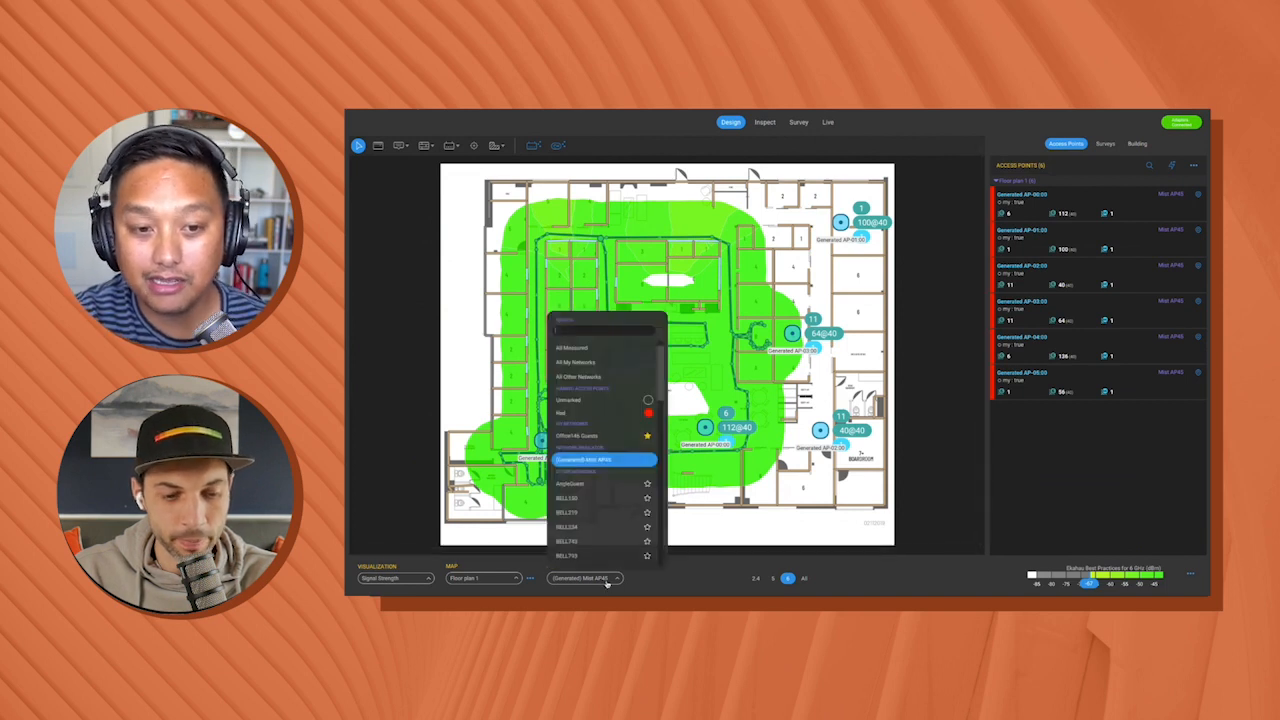
pyautogui.click(607, 582)
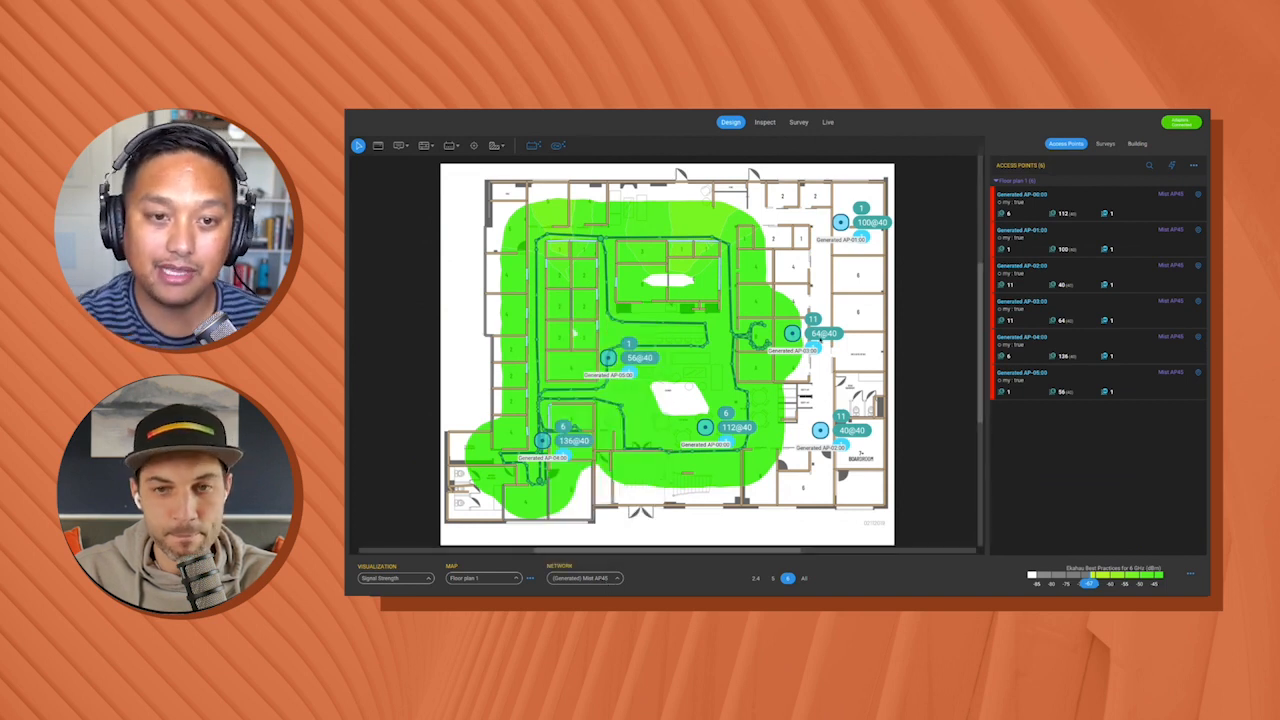